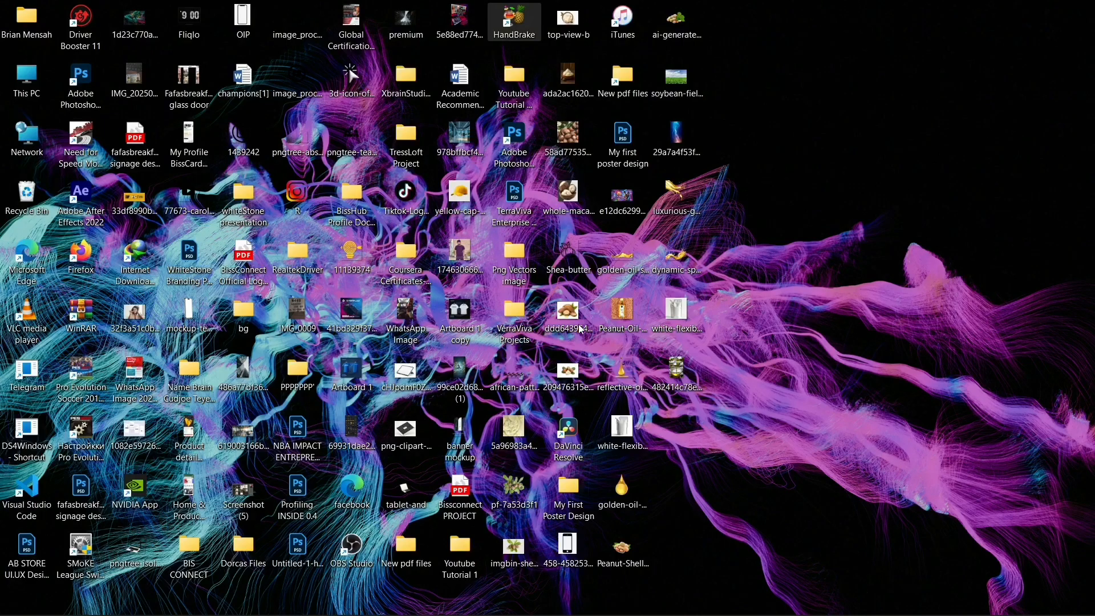
Restore the Photoshop window with the poster design from the Windows taskbar
mouse_move(652, 598)
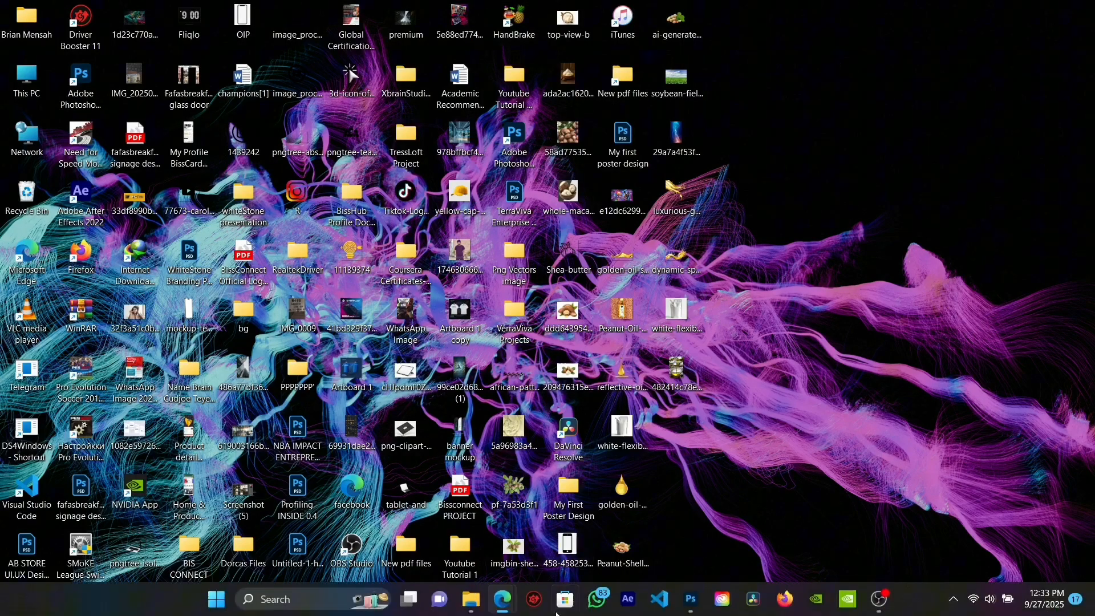
click(693, 600)
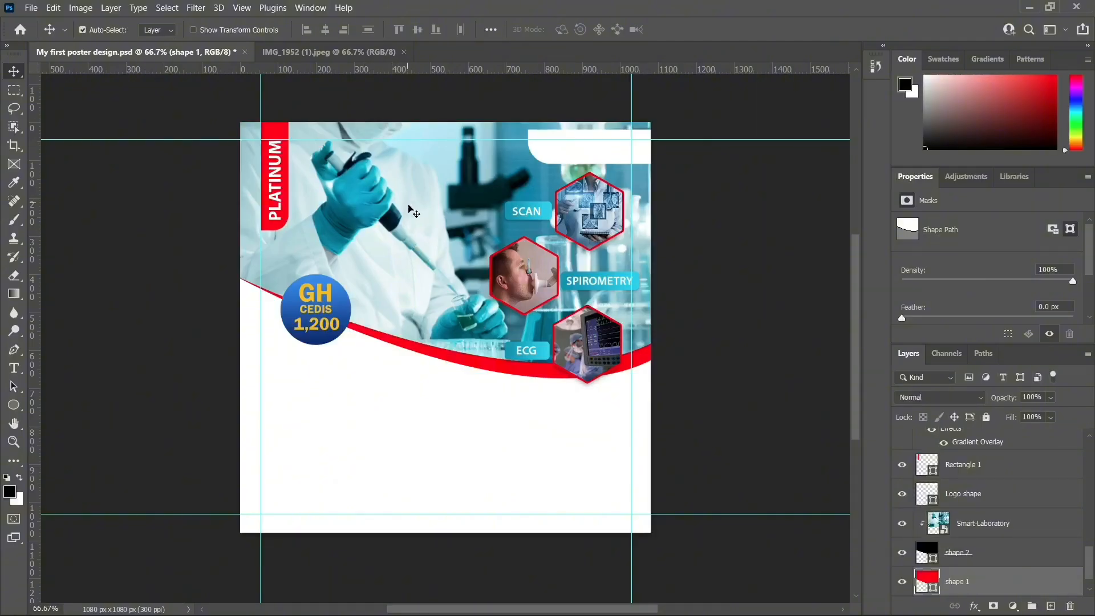
Display the IMG_1952 (1).jpeg reference flyer with its Gift VOUCHER banner
click(349, 55)
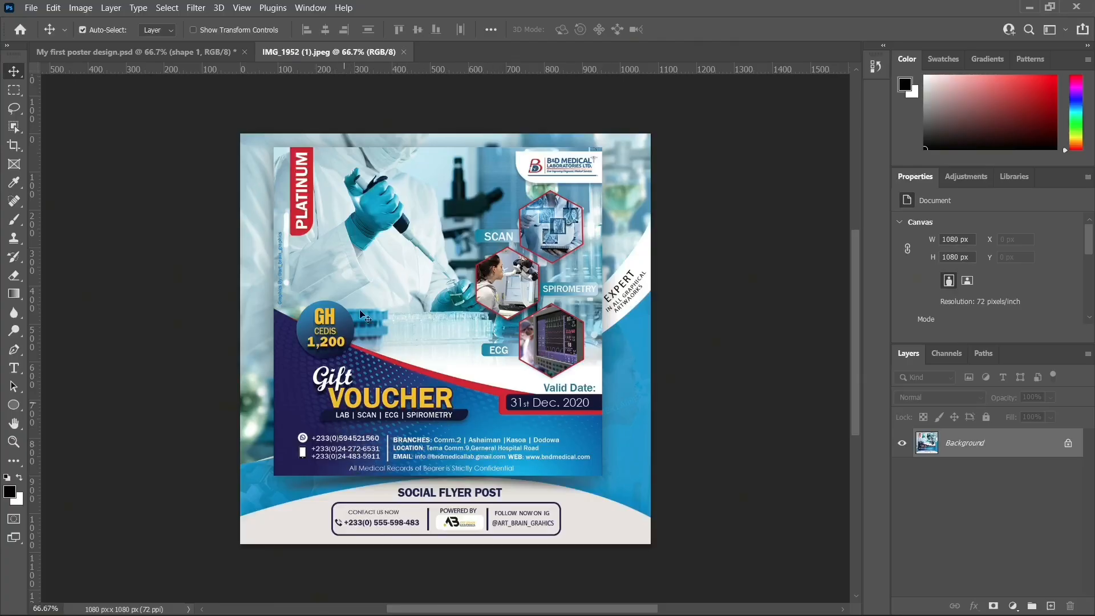
Switch back to the My first poster design.psd document
click(184, 55)
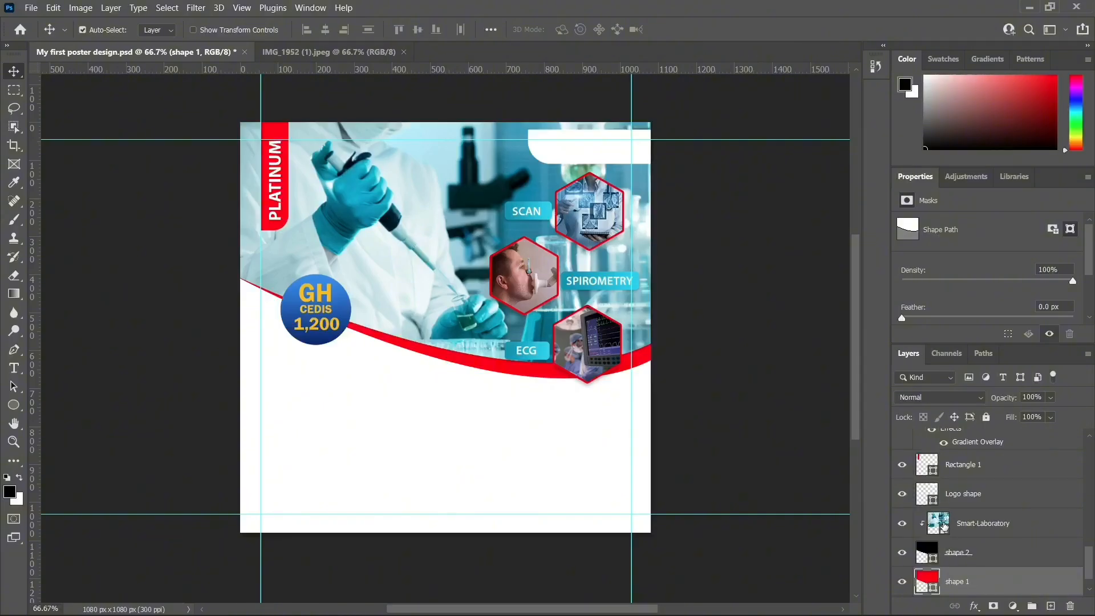
Select the Smart-Laboratory, shape 1 and shape 2 layers together in the Layers panel
click(963, 525)
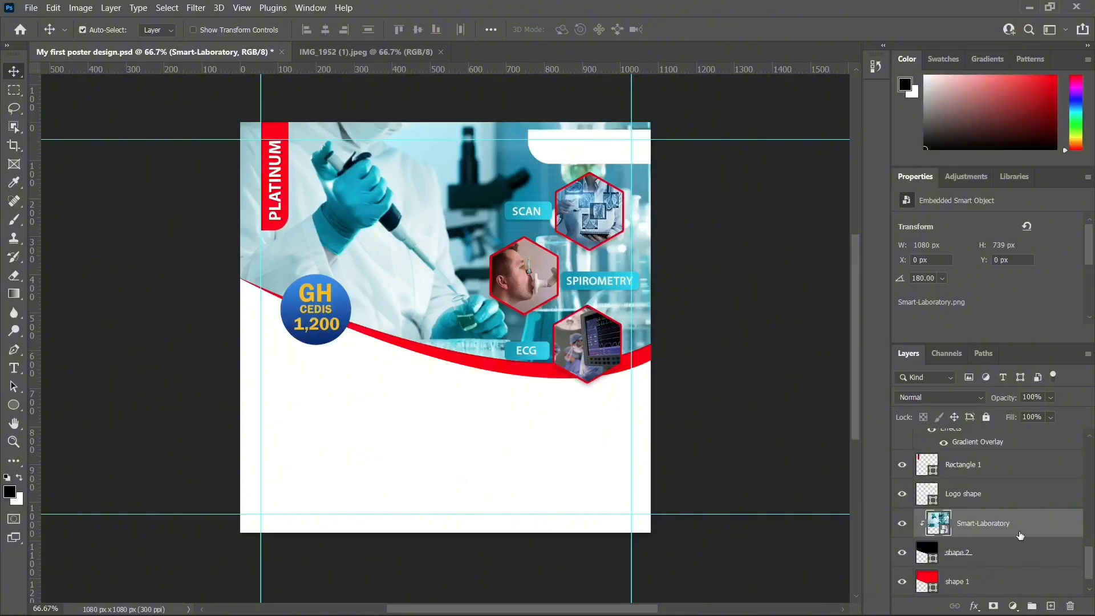
ctrl+click(982, 582)
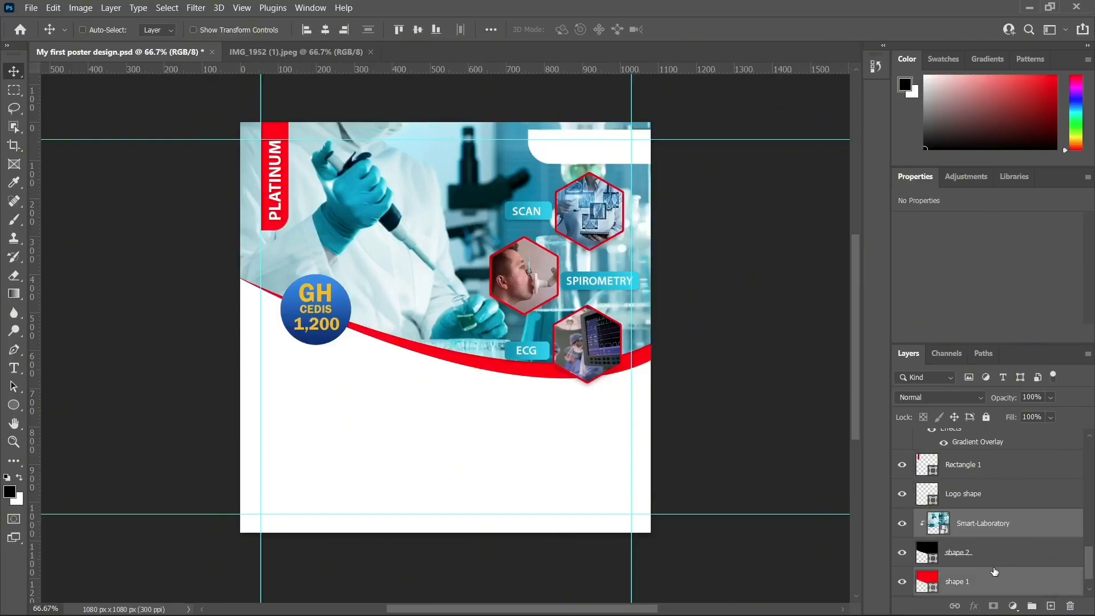
ctrl+click(981, 554)
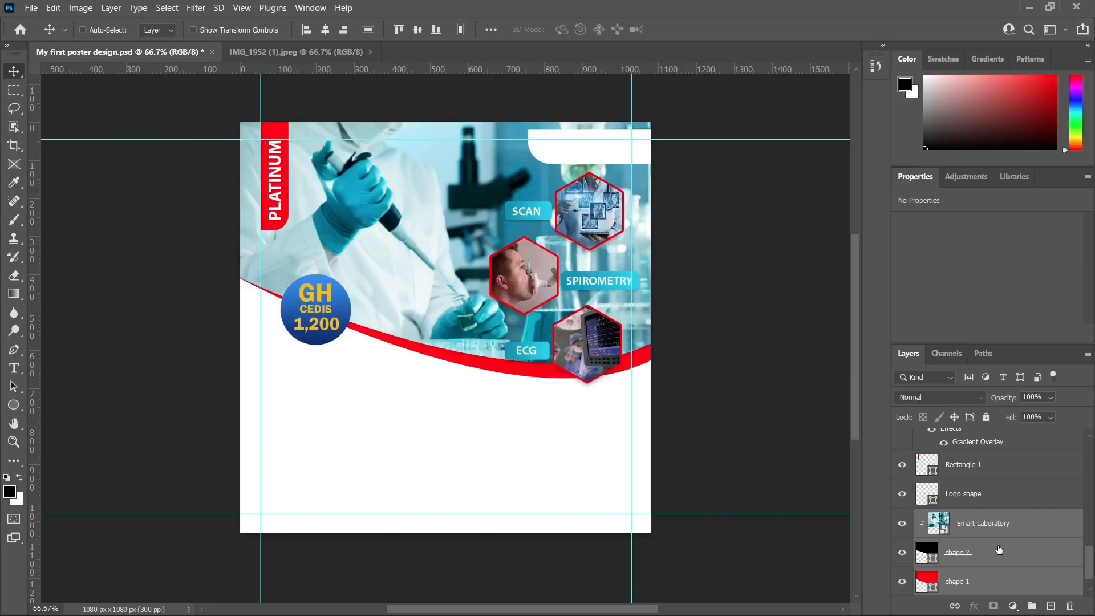
Free-transform the lab photo and both curve shapes downward to lower the red swoosh
key(ctrl+t)
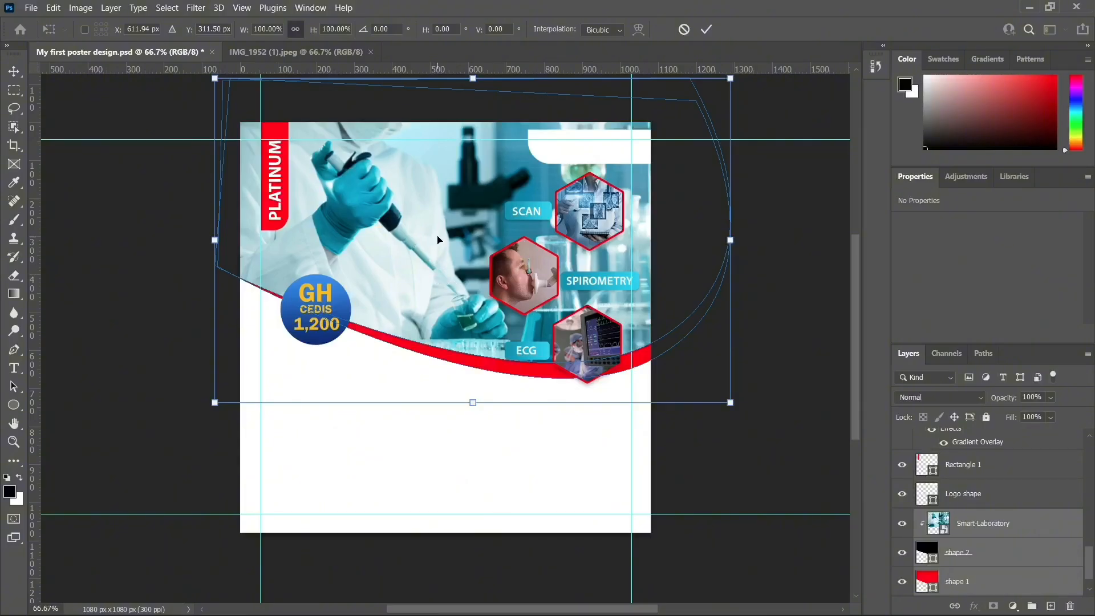
drag(438, 238, 441, 278)
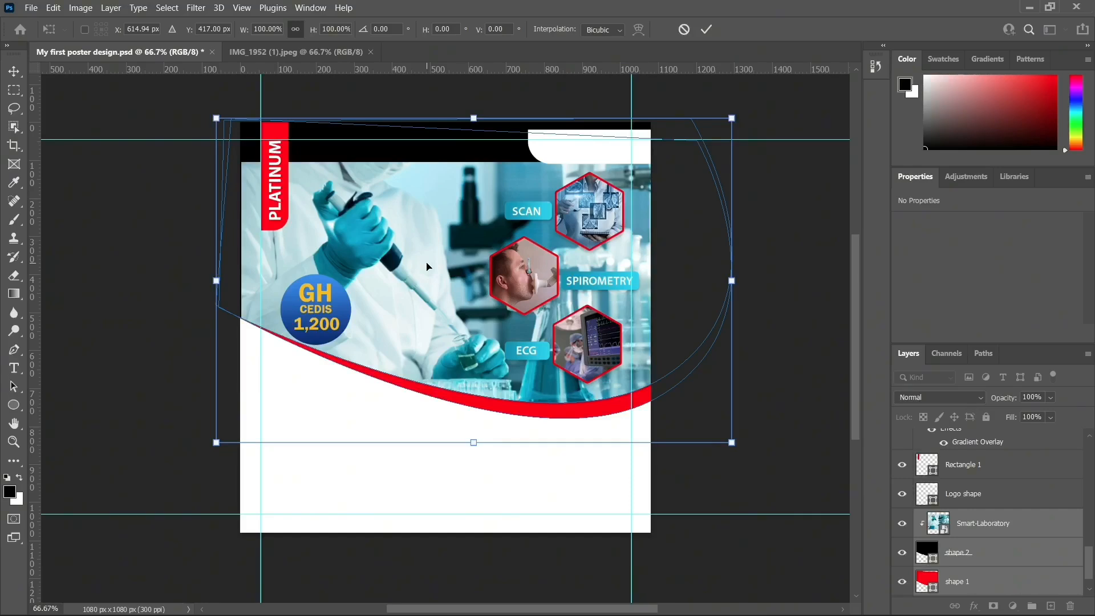
key(Return)
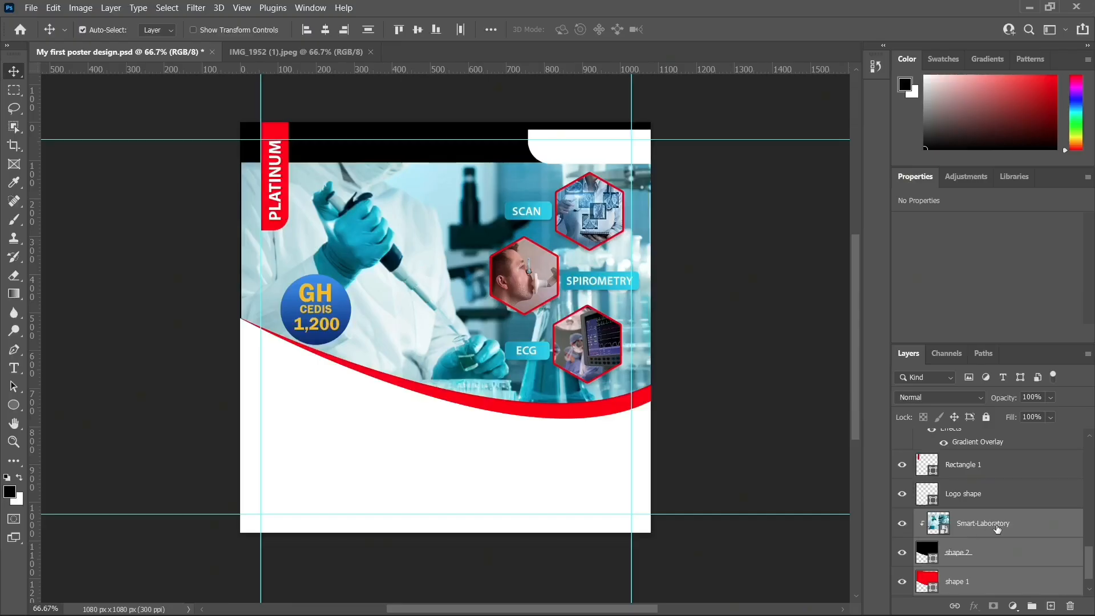
Move only the Smart-Laboratory photo back up to the poster's top edge
click(997, 528)
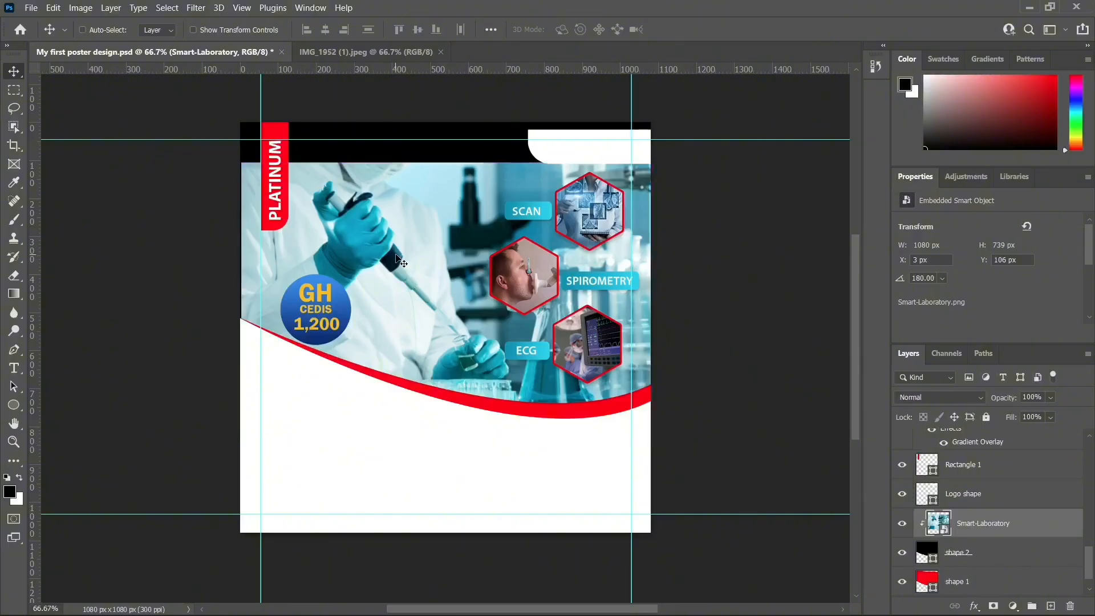
key(ctrl+t)
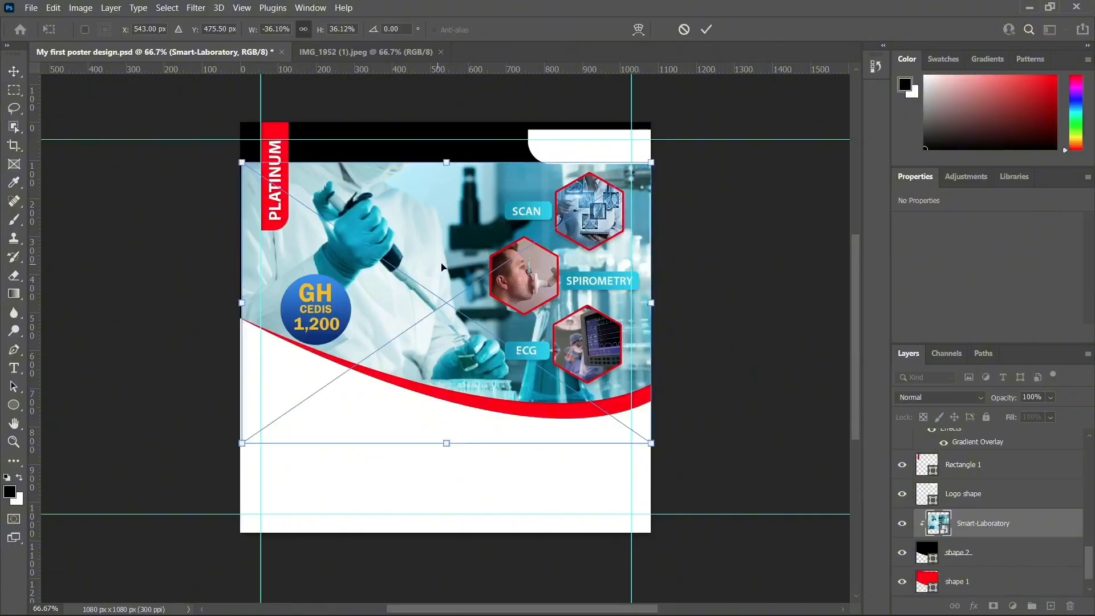
drag(438, 245, 434, 206)
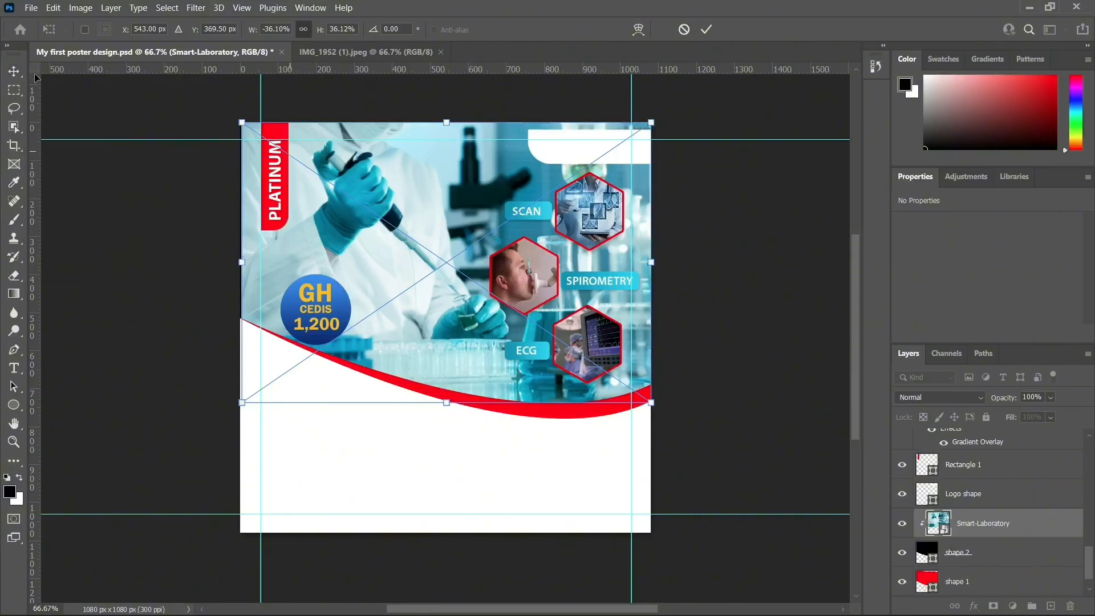
click(14, 71)
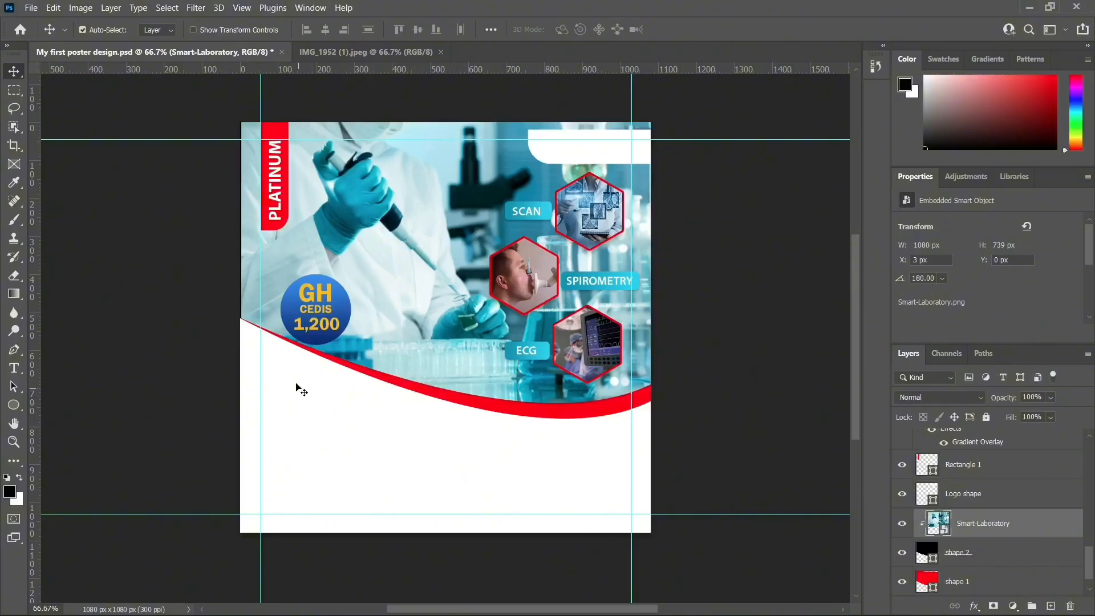
Drag the blue Price tag circle down onto the swoosh, to X 76 px, Y 472 px
click(349, 310)
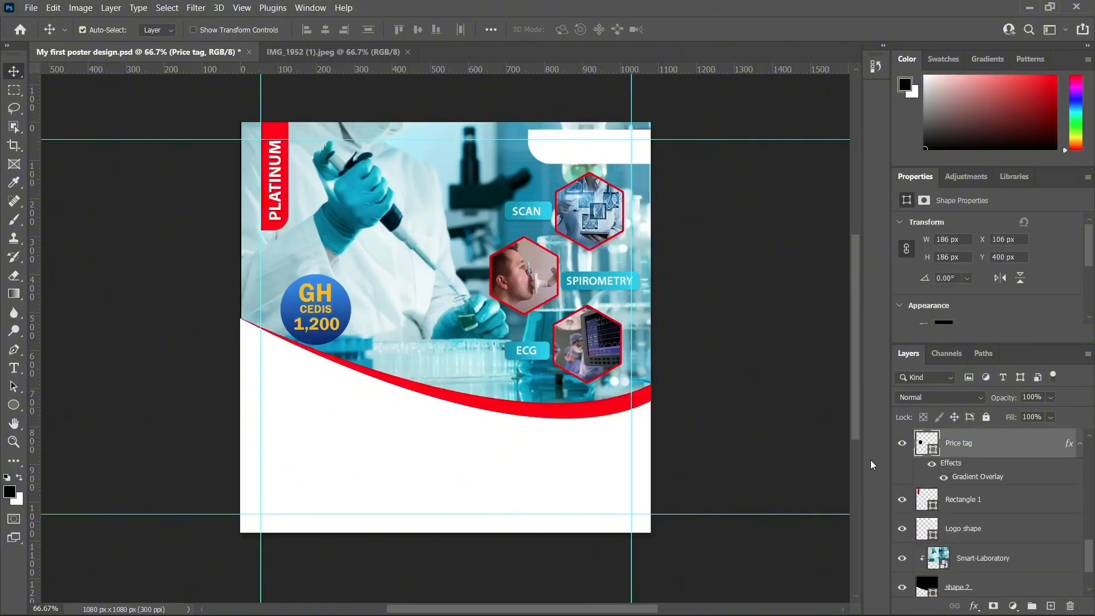
scroll(992, 453, up, 2)
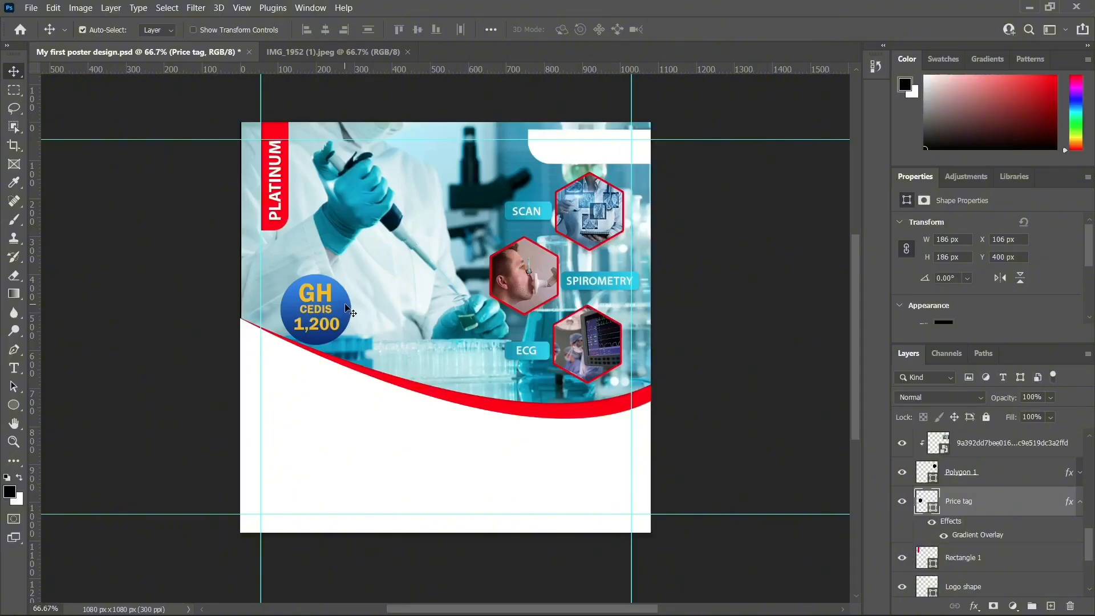
drag(347, 311, 335, 339)
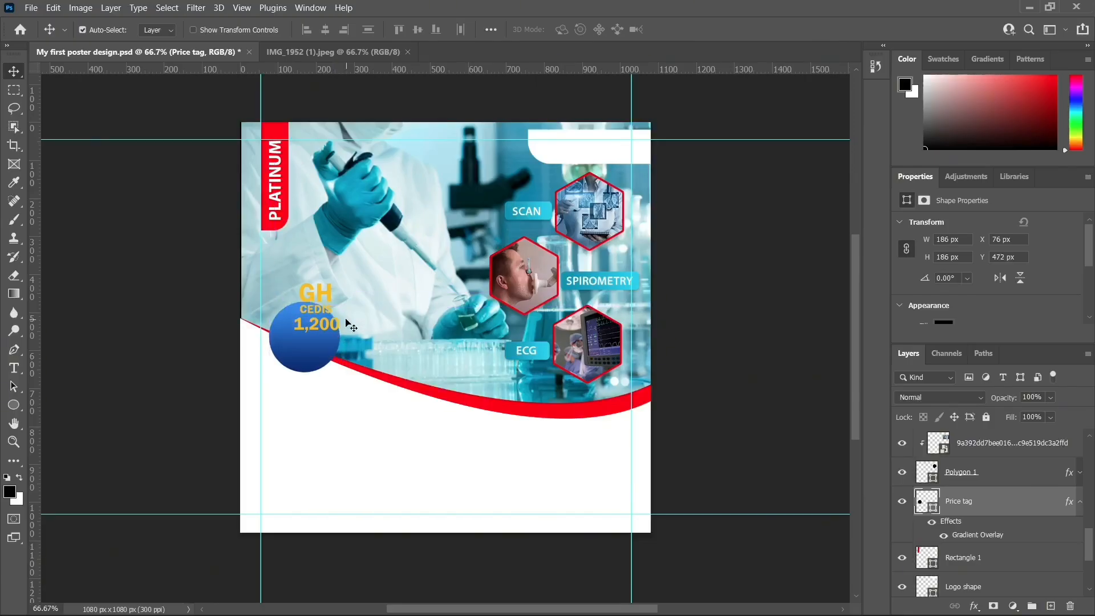
Drag the 1,200, CEDIS and GH text layers down into the lowered blue circle
double_click(317, 325)
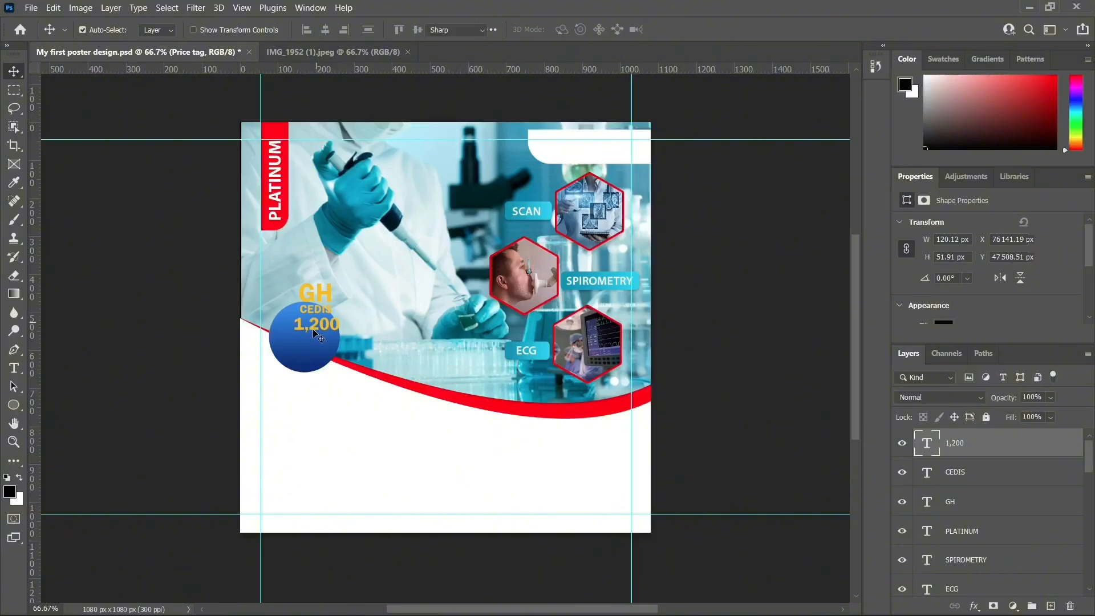
click(14, 72)
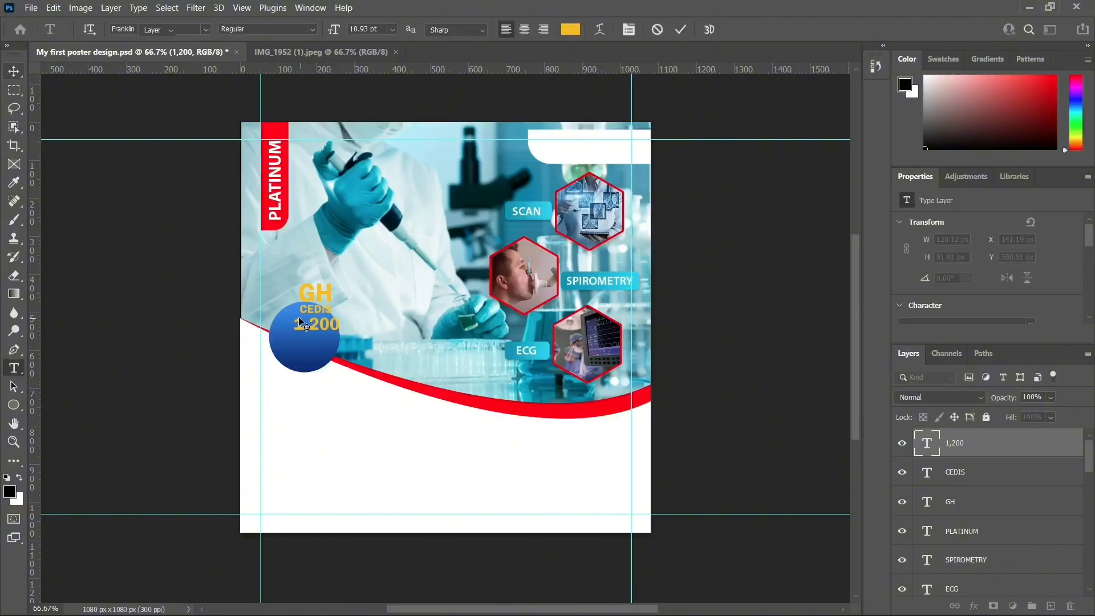
drag(318, 325, 307, 351)
click(318, 310)
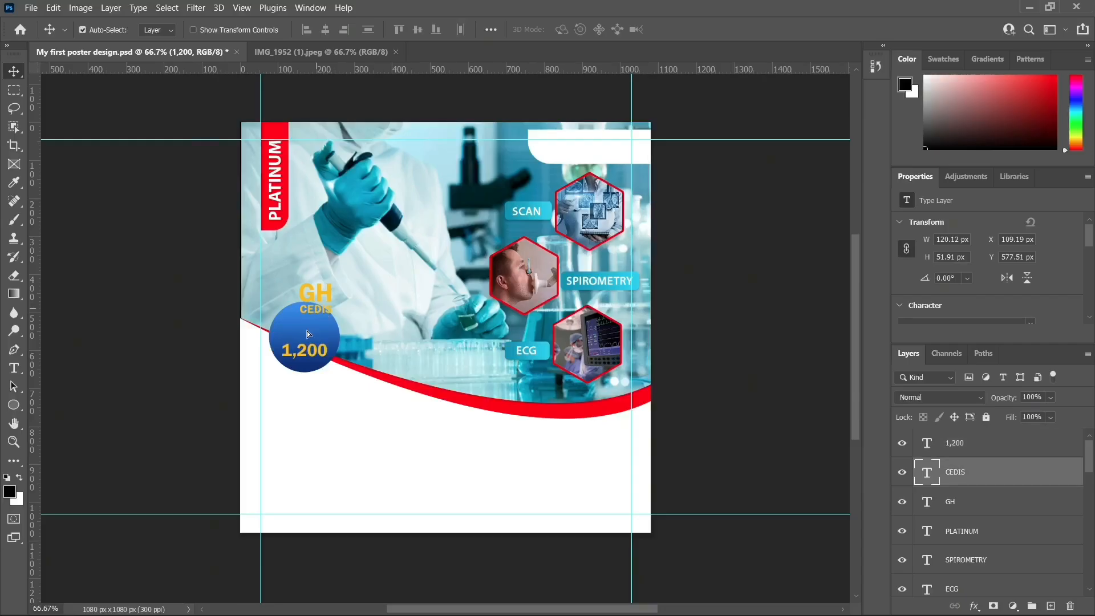
drag(320, 309, 309, 335)
drag(322, 295, 311, 317)
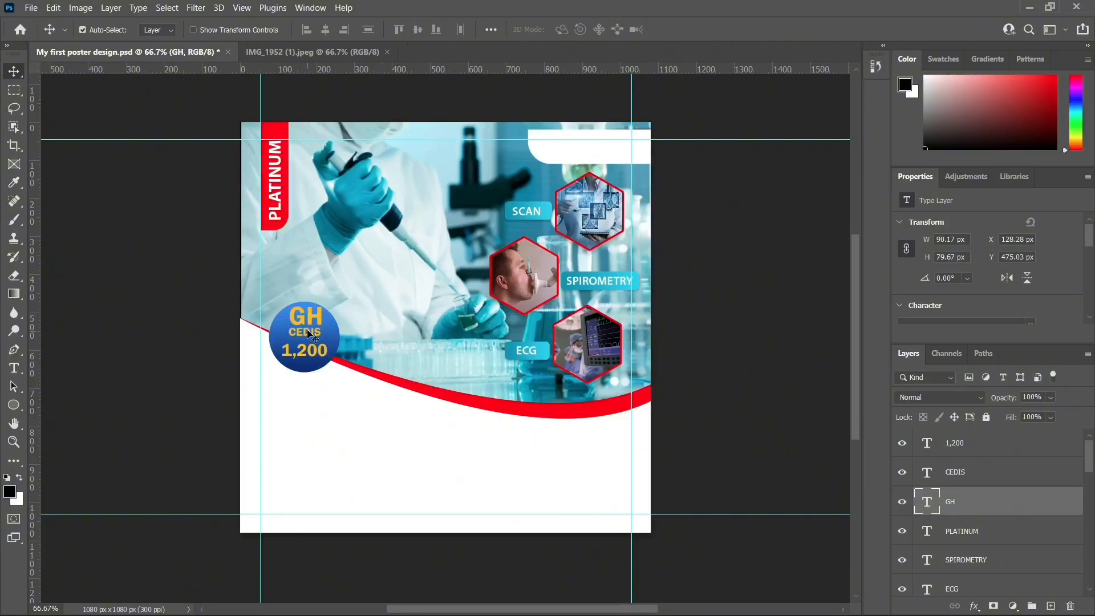
Nudge CEDIS and GH slightly left and down to align them in the badge
click(311, 333)
key(ctrl)
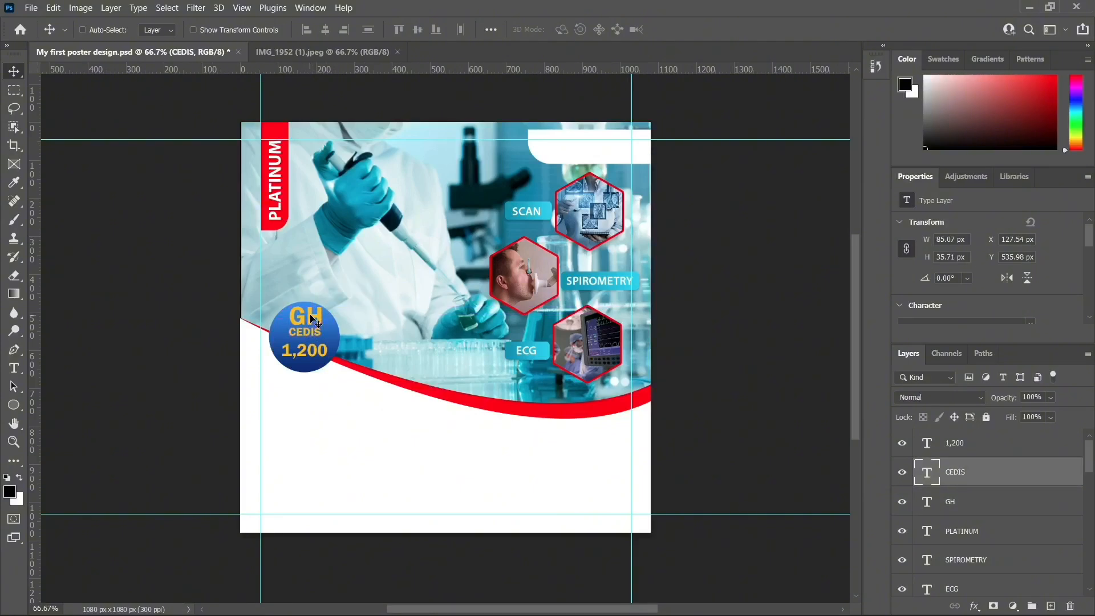
key(Left)
key(Left)
key(Down)
key(Down)
click(310, 315)
drag(310, 315, 307, 316)
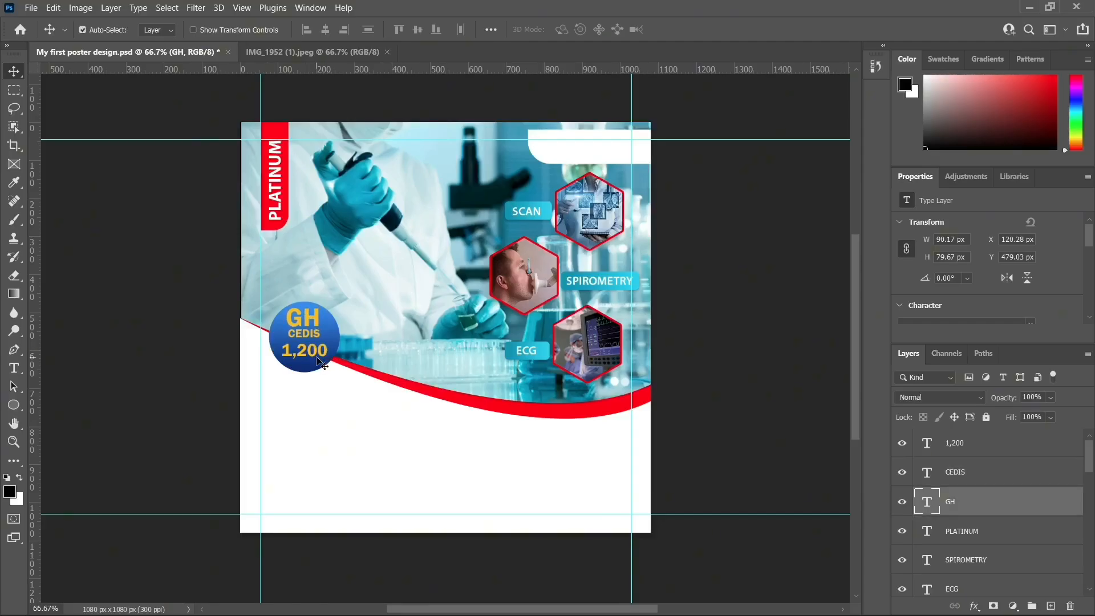
Scale the 1,200 text to about 92% and nudge it slightly right and up
click(318, 354)
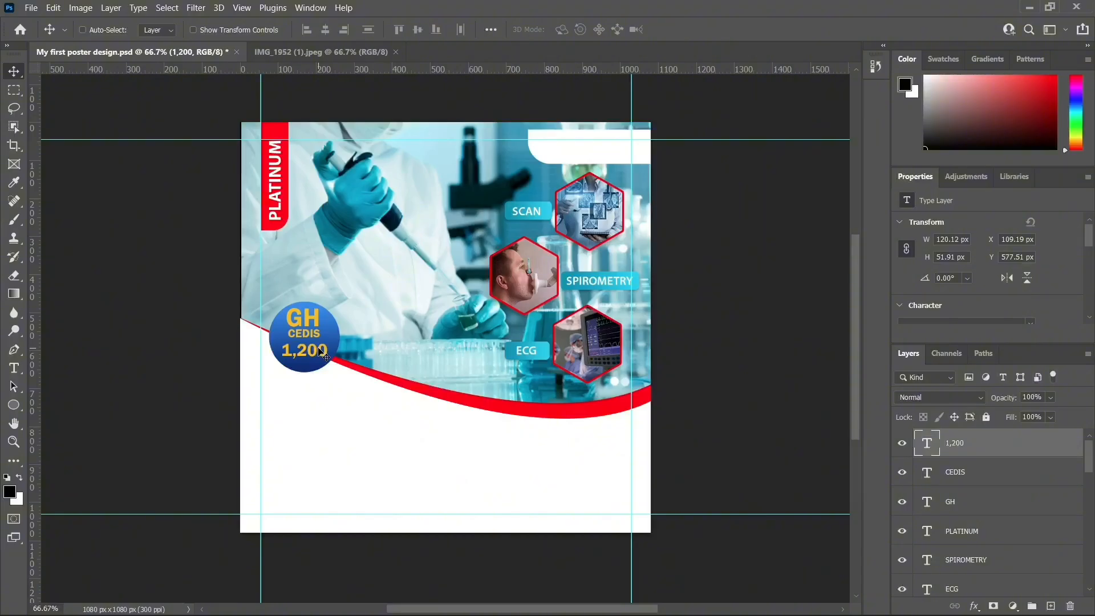
key(ctrl+t)
drag(330, 340, 329, 342)
key(Return)
key(Right)
key(Right)
key(Right)
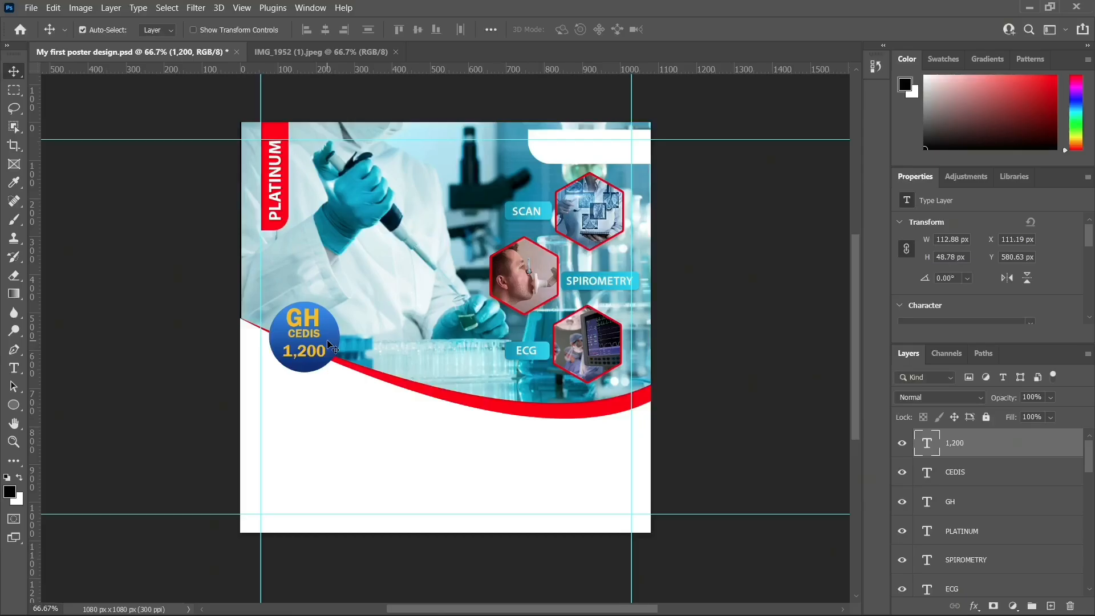
key(Up)
Select the GH and CEDIS text layers together
click(311, 334)
click(309, 319)
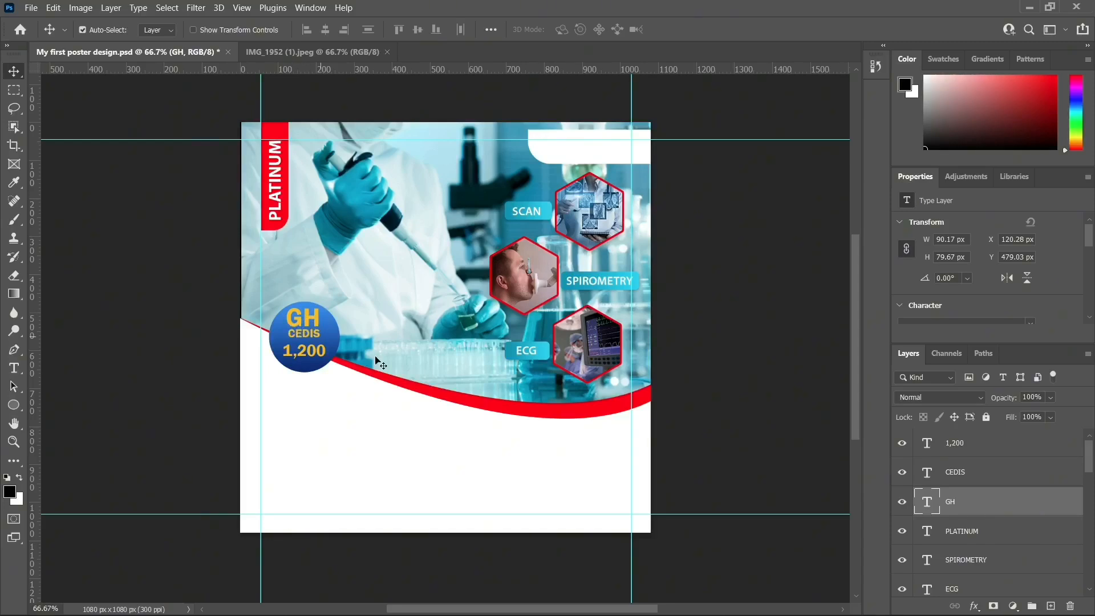
shift+click(962, 475)
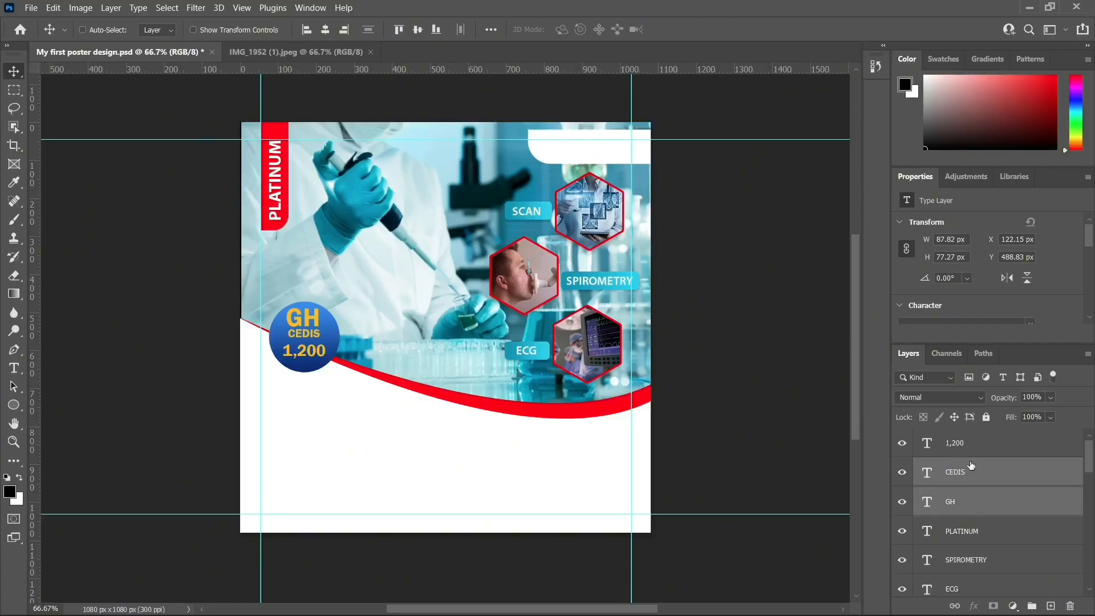
Shrink GH and CEDIS to about 91%, nudge them left and down, then view the reference flyer
key(ctrl)
key(ctrl+t)
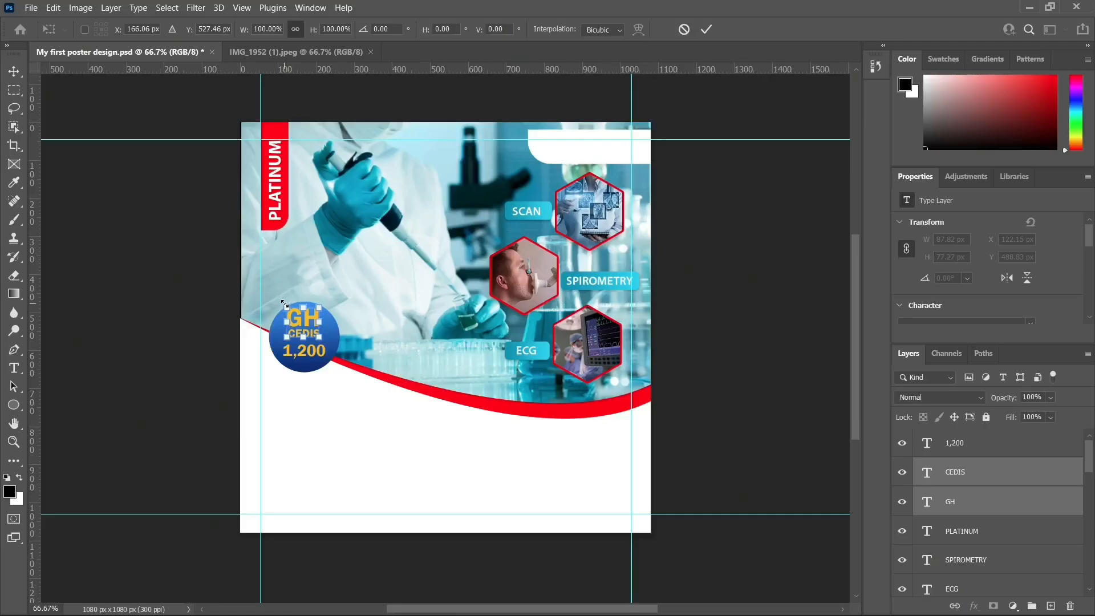
drag(285, 308, 287, 310)
click(15, 72)
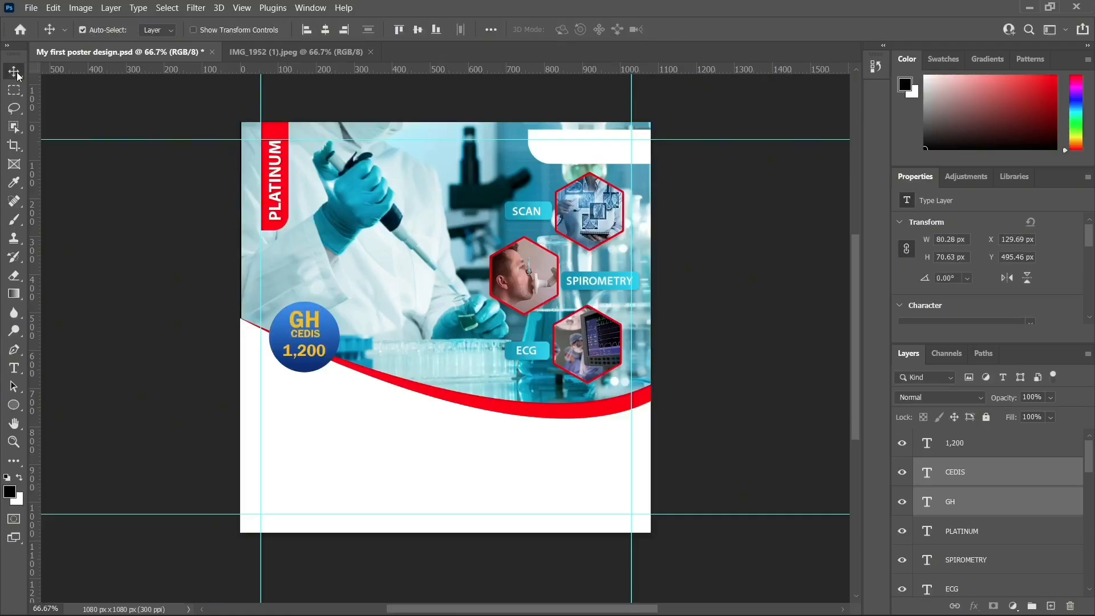
key(Left)
key(Left)
key(Left)
key(Down)
key(Down)
key(Down)
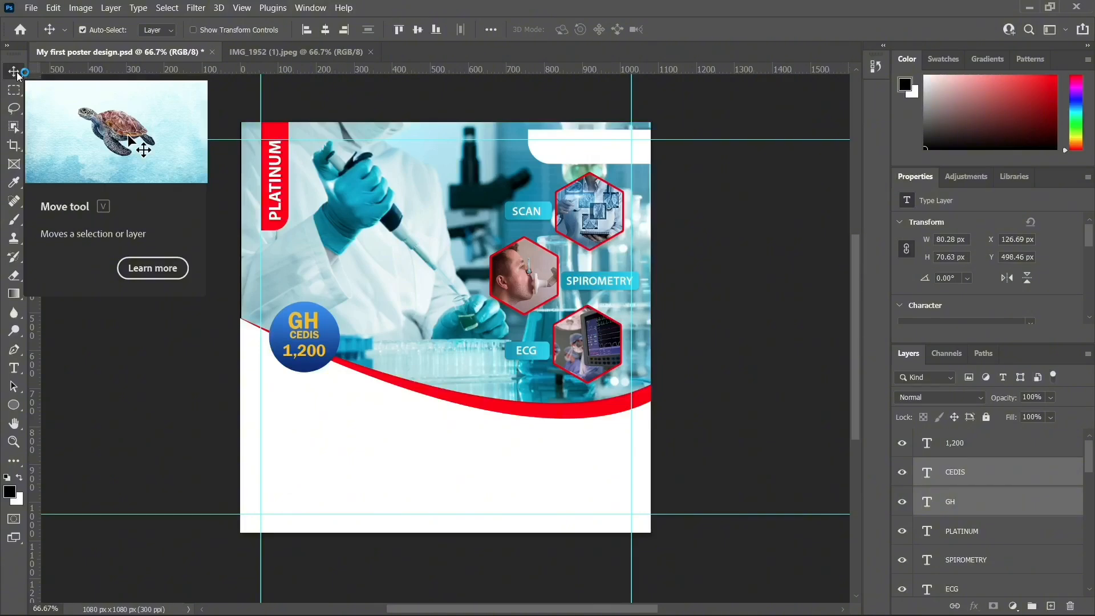
key(Left)
key(Left)
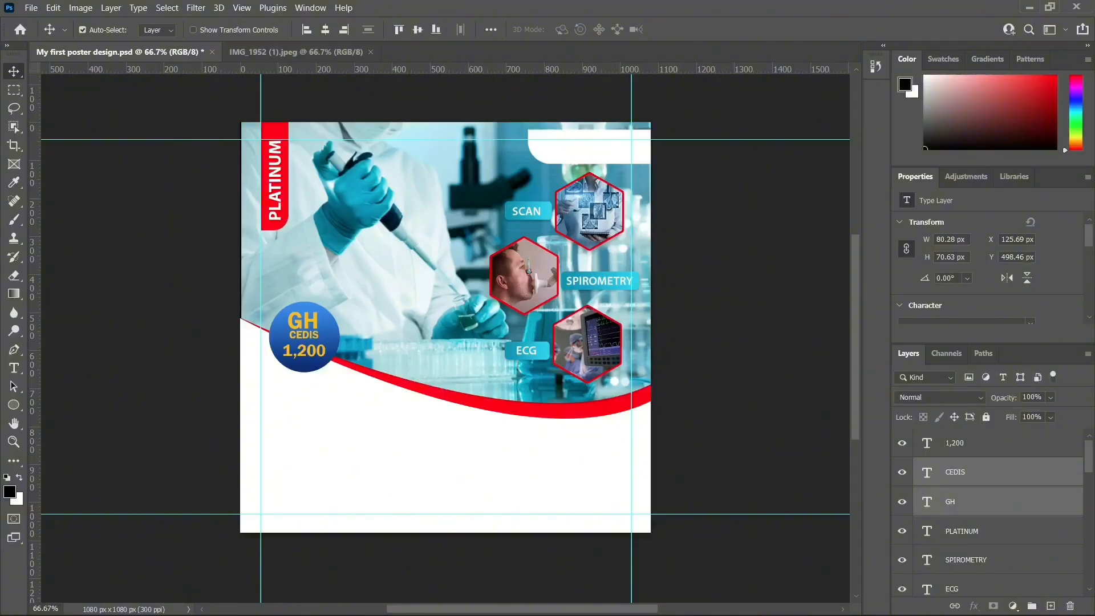
click(313, 50)
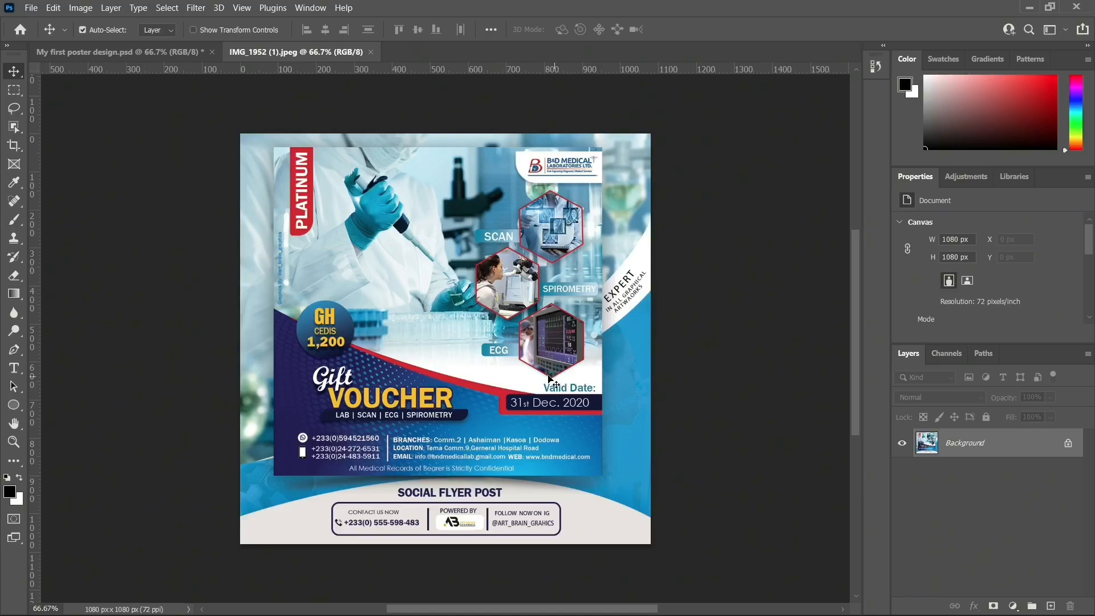
Switch back to the My first poster design document with the lab header and price badge
click(188, 51)
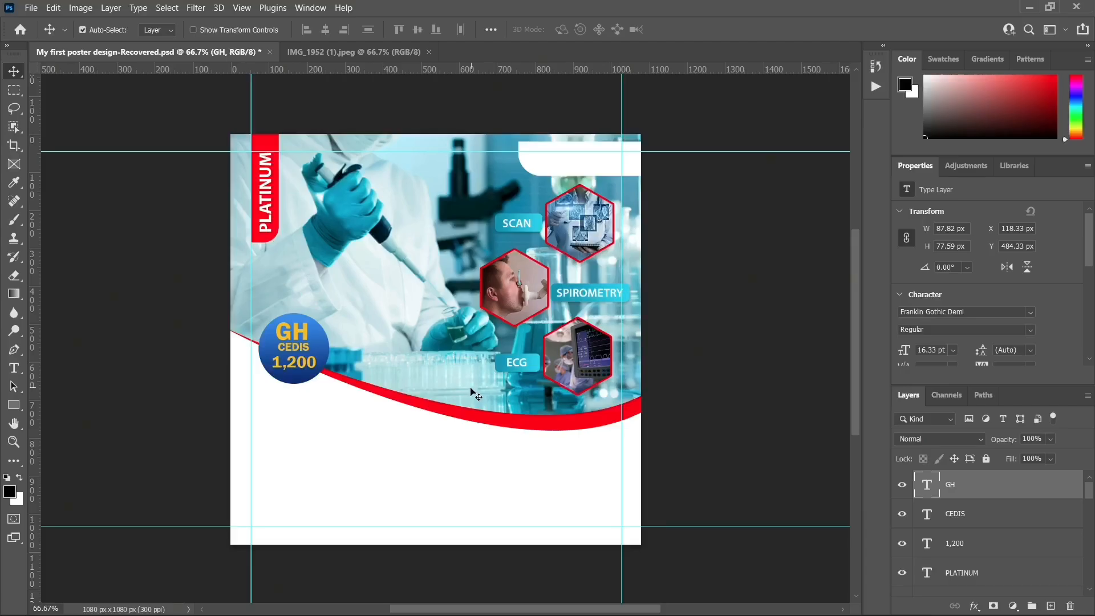
Select the Smart-Laboratory layer and switch to the Ellipse Tool with a black shape fill
click(483, 377)
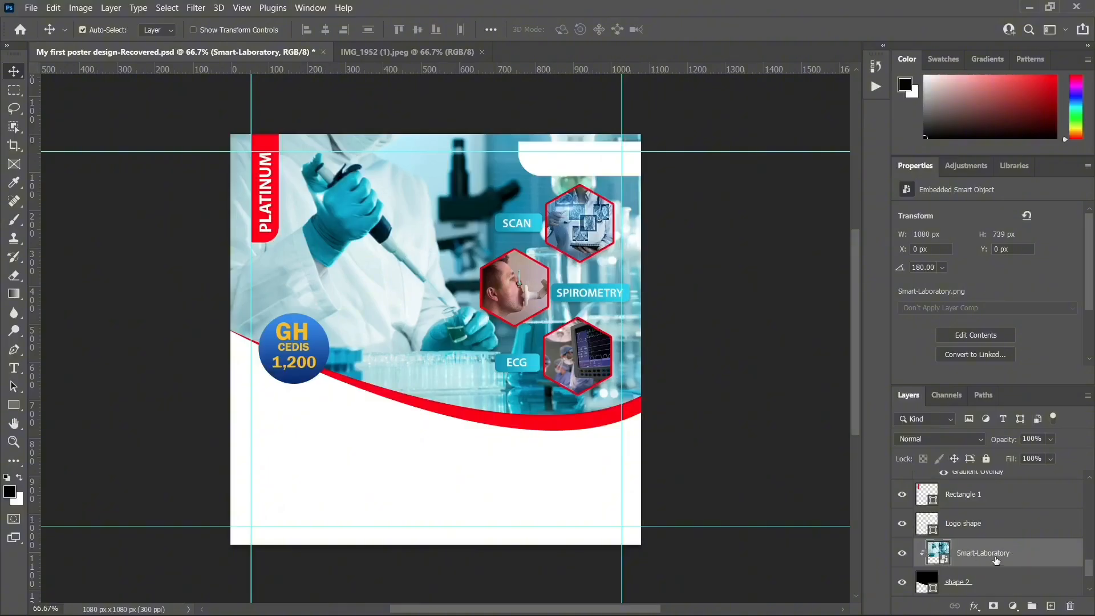
scroll(944, 551, down, 1)
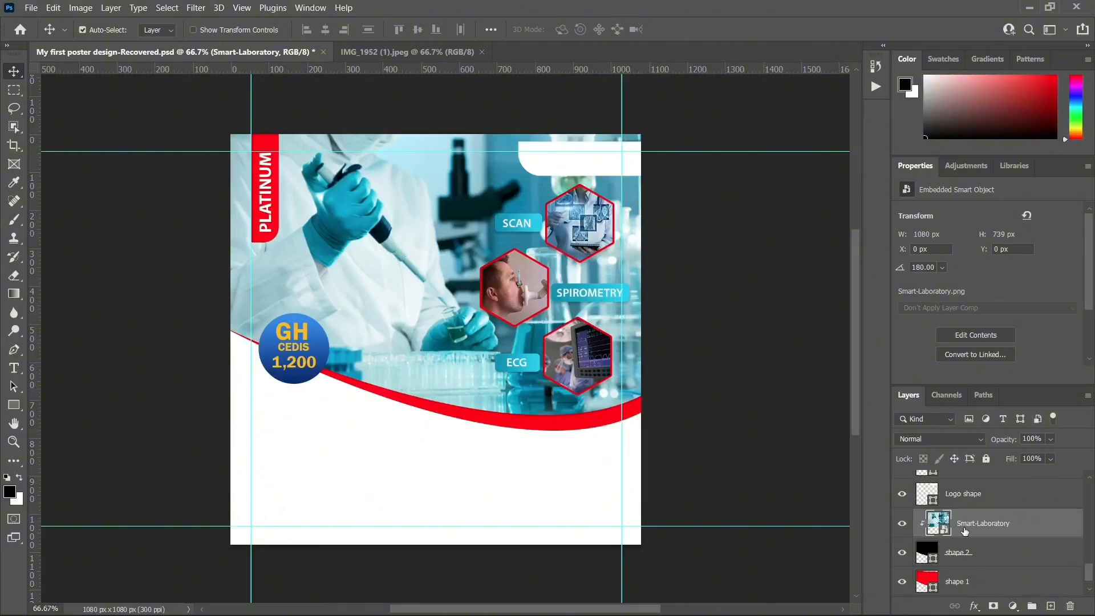
click(22, 410)
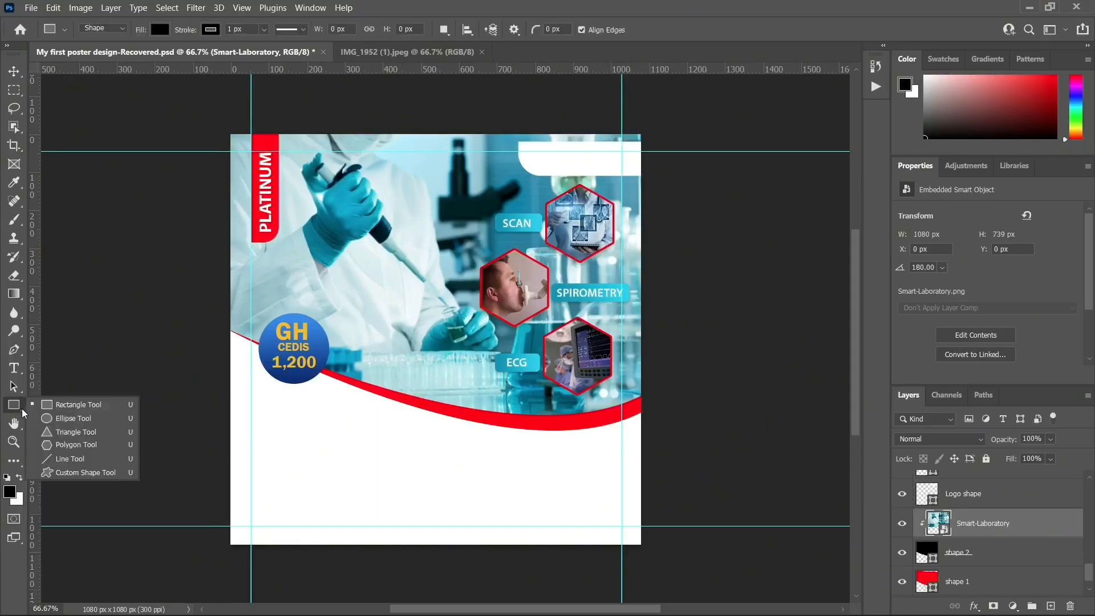
click(75, 419)
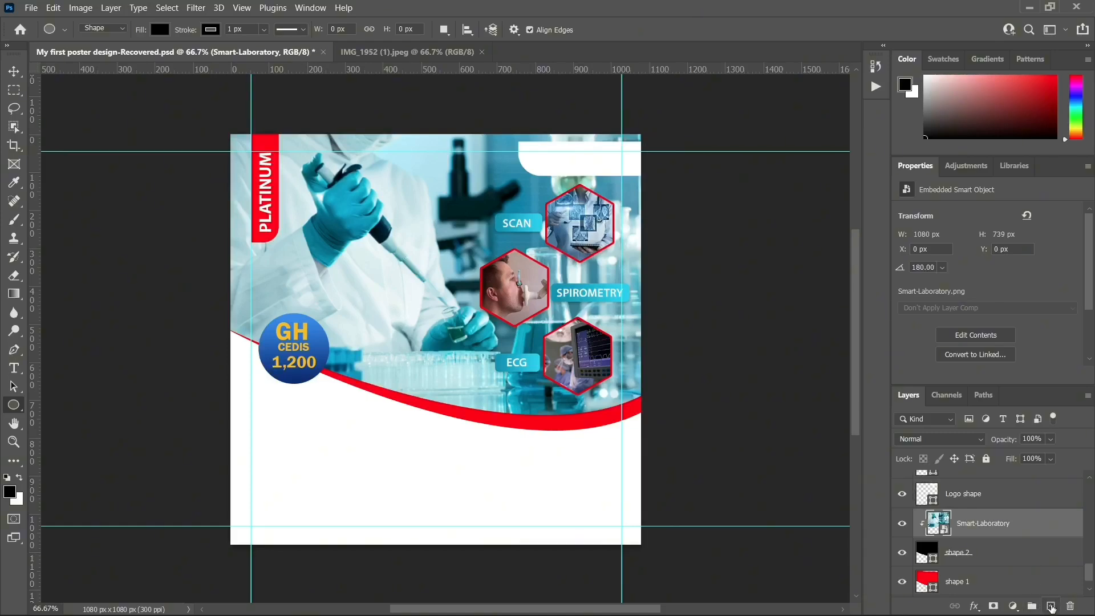
Create a new layer above the Smart-Laboratory photo and rename it 'shade bg'
click(1052, 607)
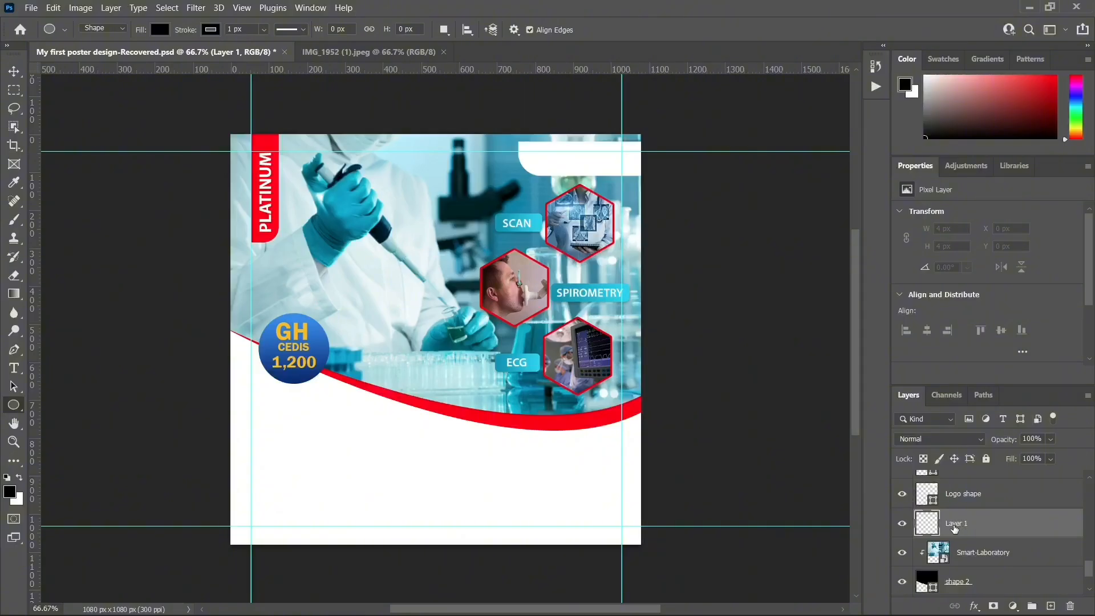
double_click(961, 528)
key(BackSpace)
text(sd)
key(Return)
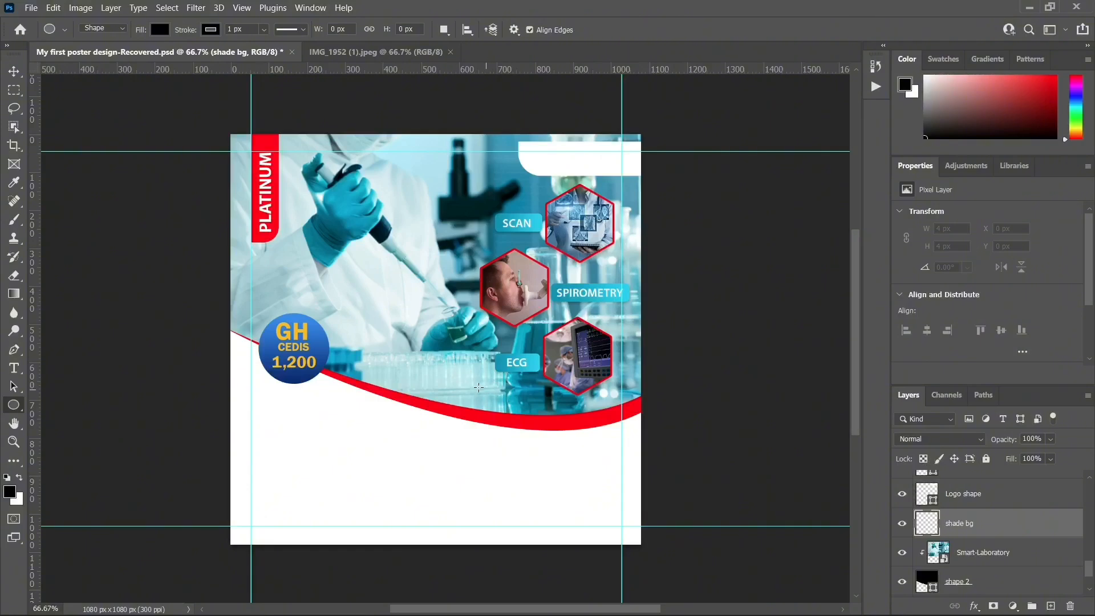
Draw a thin black 493 × 30 px ellipse and move it just above the red swoosh
drag(471, 388, 657, 395)
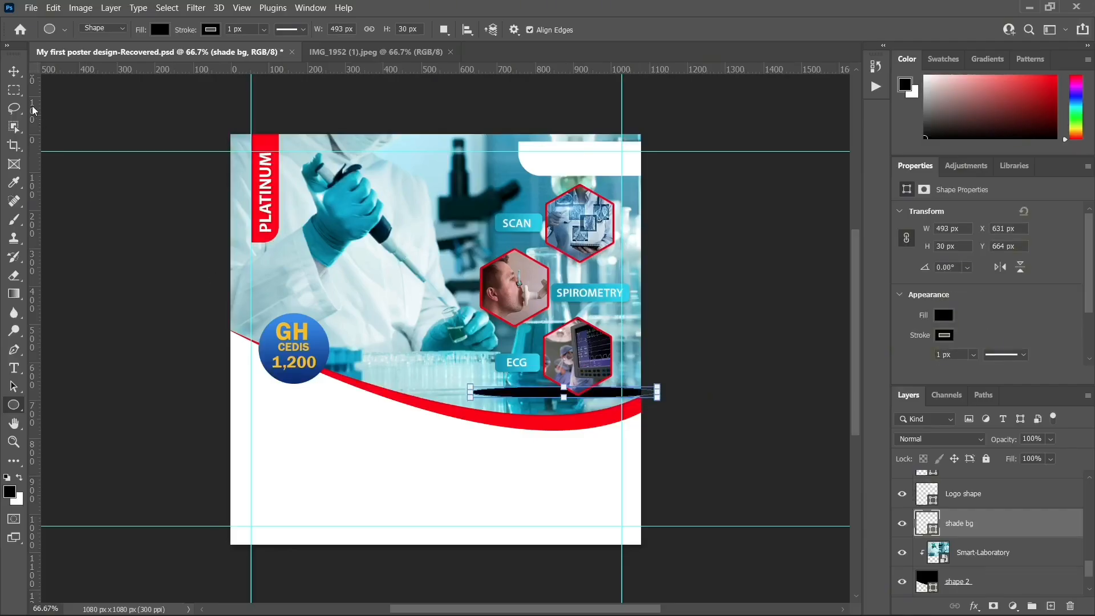
key(v)
mouse_move(555, 391)
mouse_down()
mouse_move(539, 405)
mouse_move(543, 427)
mouse_move(546, 407)
mouse_move(534, 402)
mouse_move(547, 403)
mouse_up()
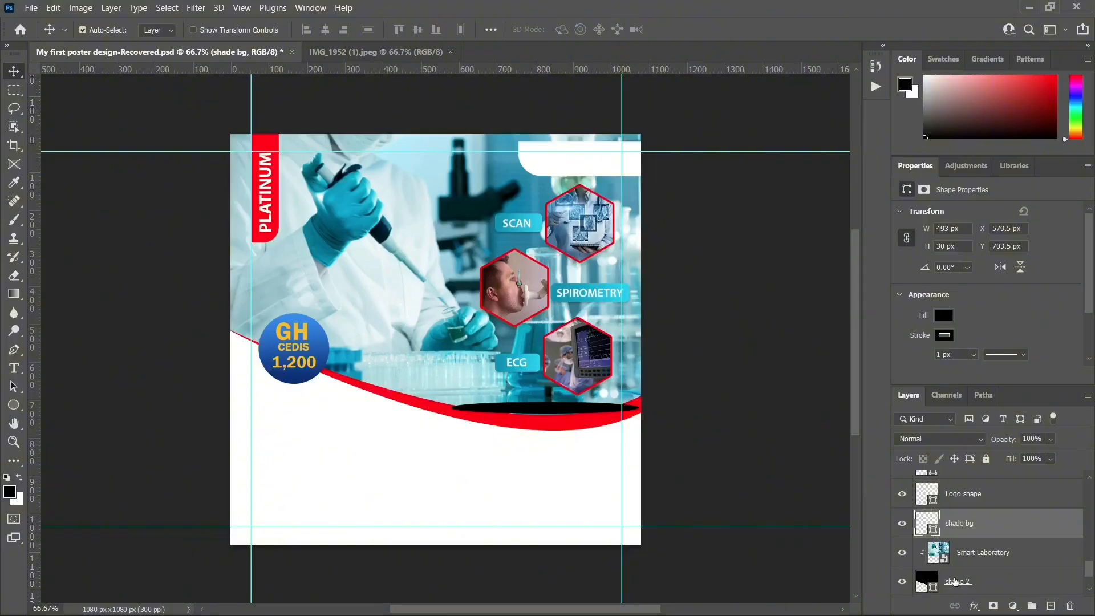
Clip the shade bg ellipse to the Smart-Laboratory photo below it with a clipping mask
scroll(965, 581, down, 1)
scroll(963, 571, up, 1)
right_click(993, 522)
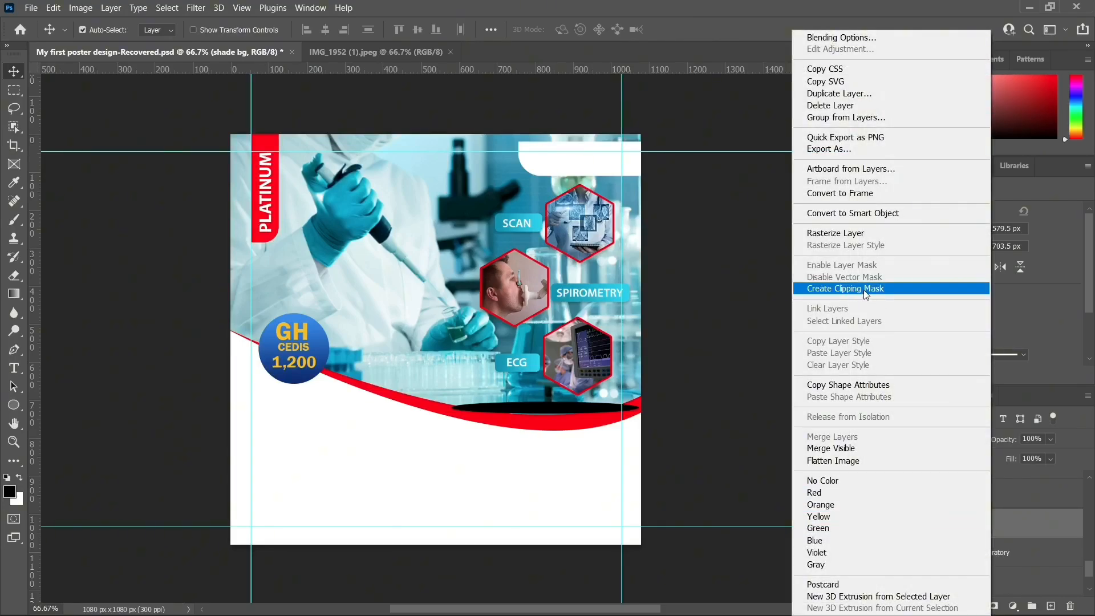
click(862, 289)
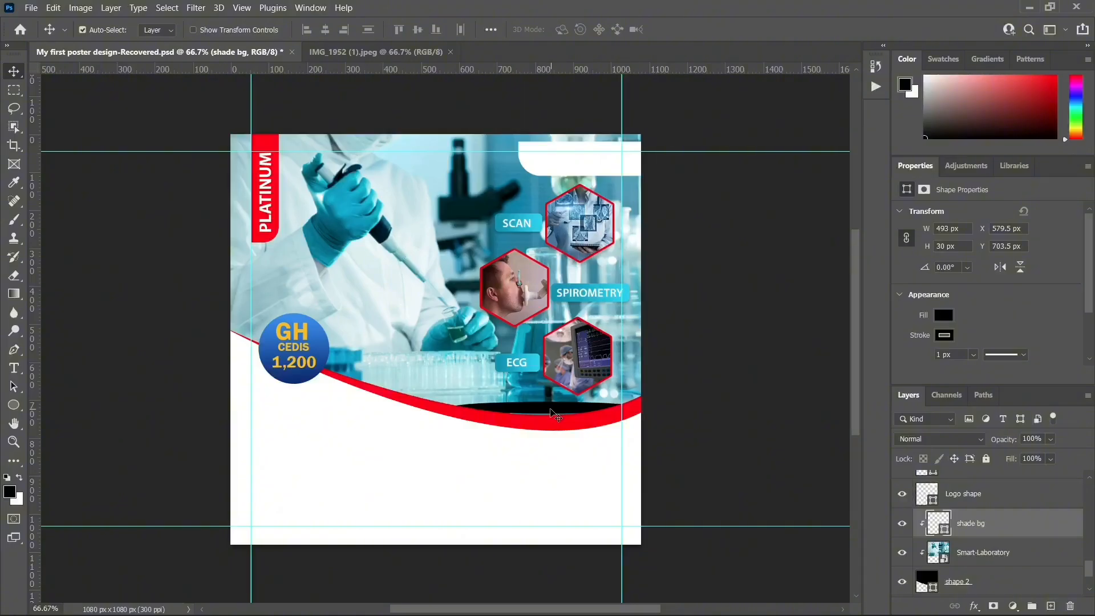
Nudge the black shade into place under the photo and show its mask feather settings
key(Down)
key(Down)
key(Down)
key(Down)
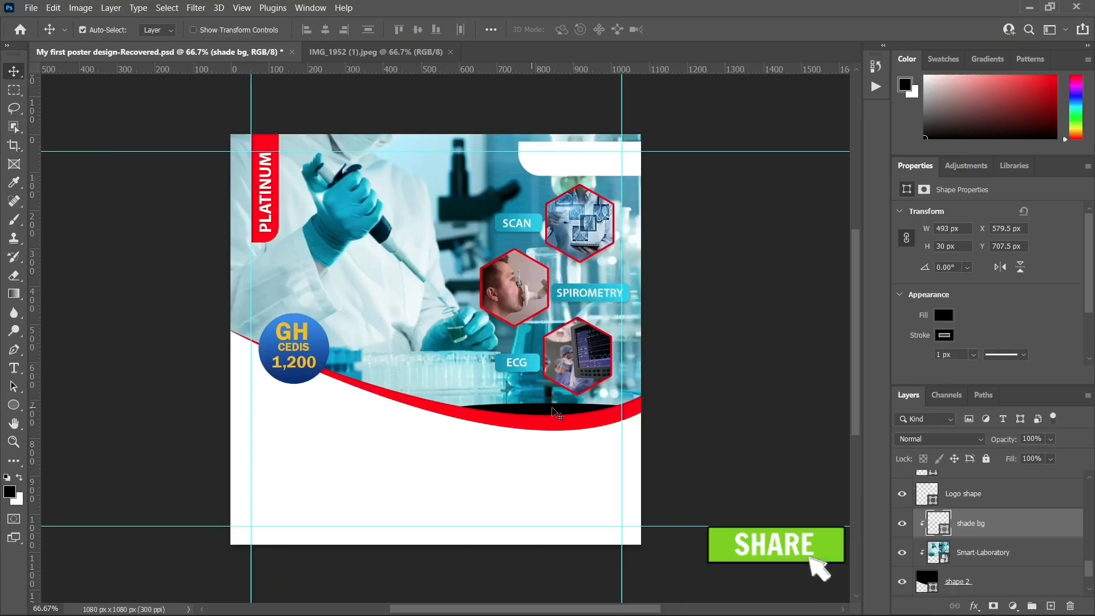
drag(546, 415, 540, 409)
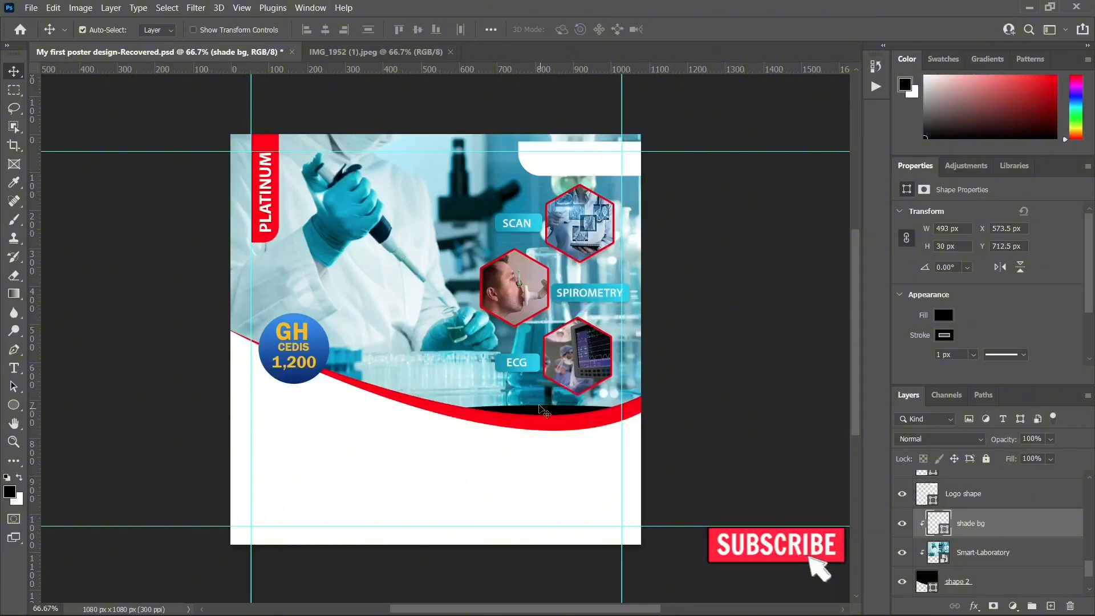
click(925, 189)
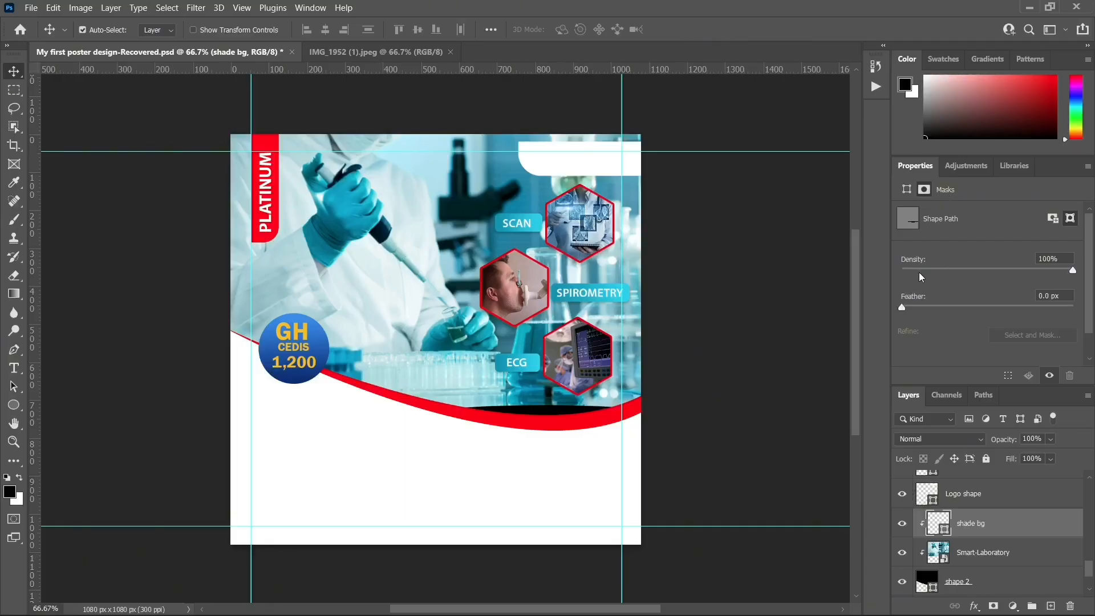
Feather the shade's mask to 10 px, shifting it up and left just above the red curve
click(943, 306)
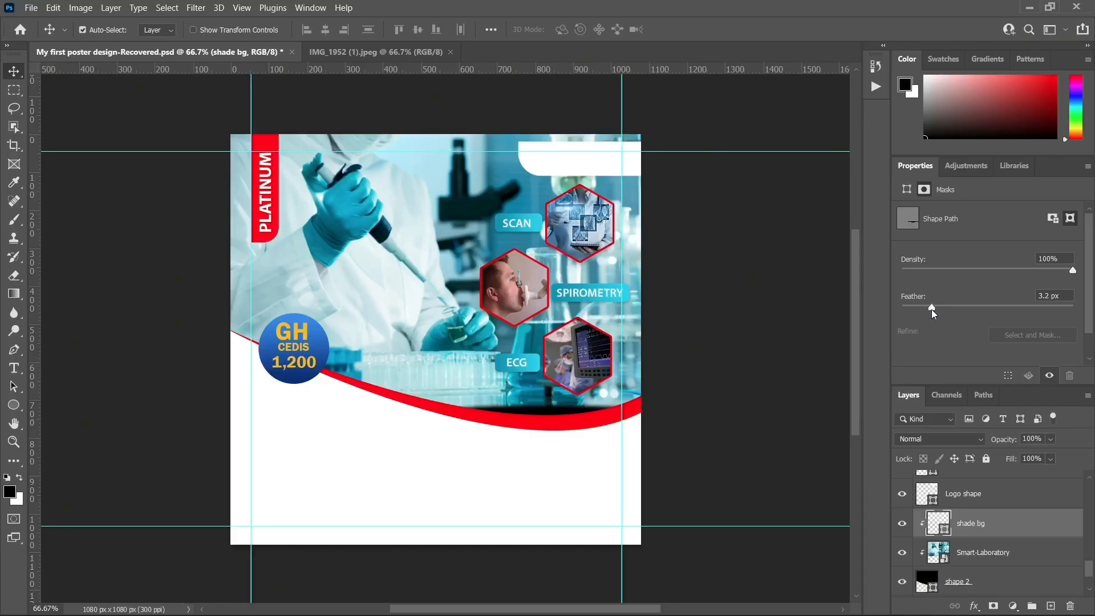
drag(932, 309, 954, 317)
drag(558, 408, 556, 404)
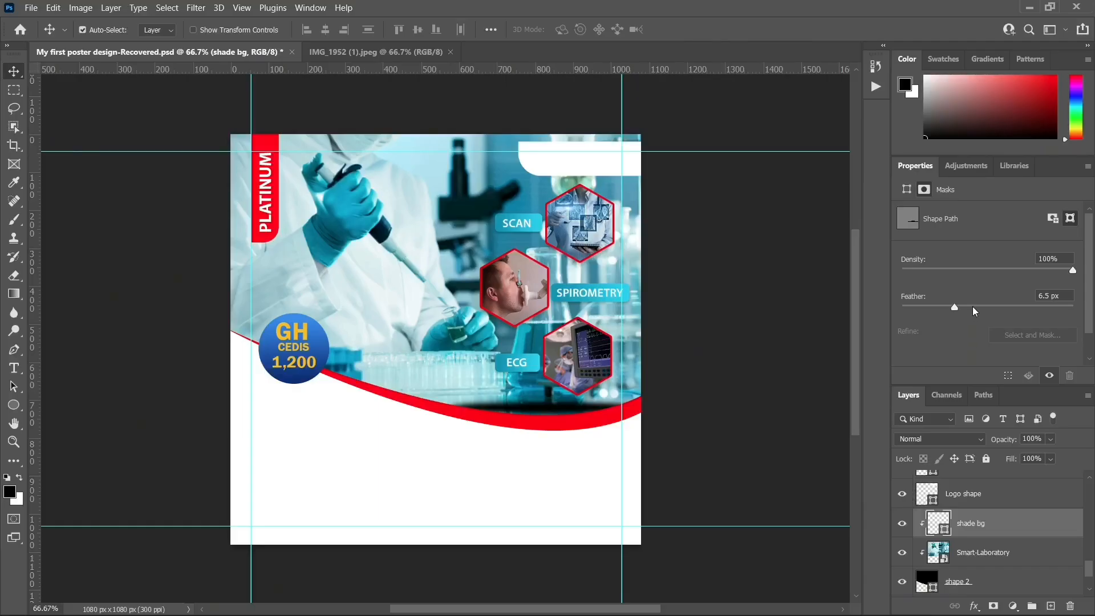
mouse_move(962, 307)
mouse_down()
mouse_move(981, 307)
mouse_move(970, 307)
mouse_up()
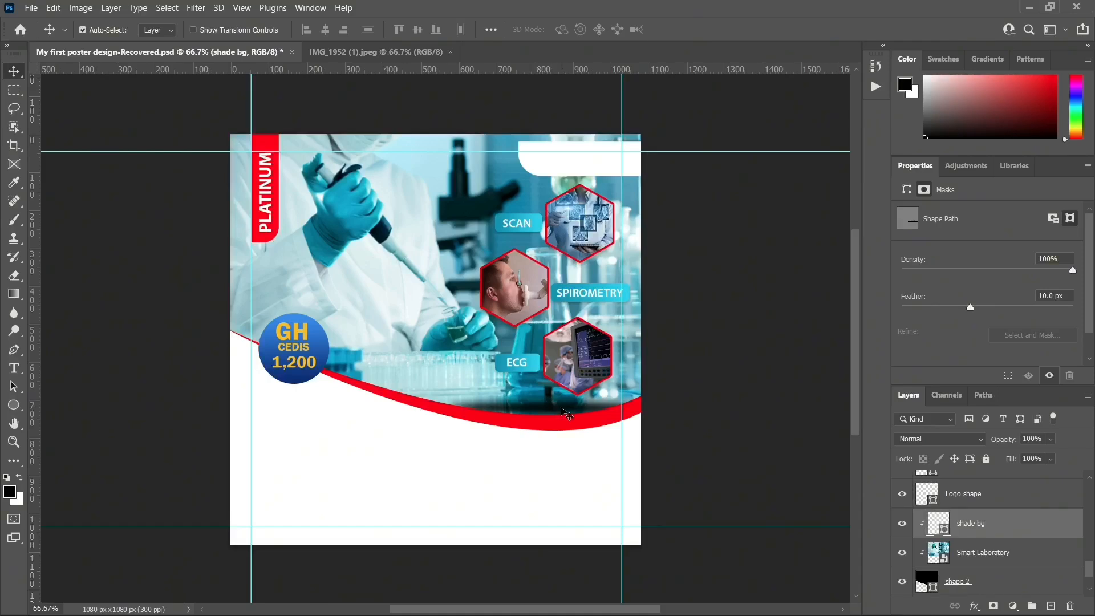
drag(545, 410, 538, 409)
Free-transform the shade wider on both sides and taller so it spans the photo's bottom
key(ctrl+t)
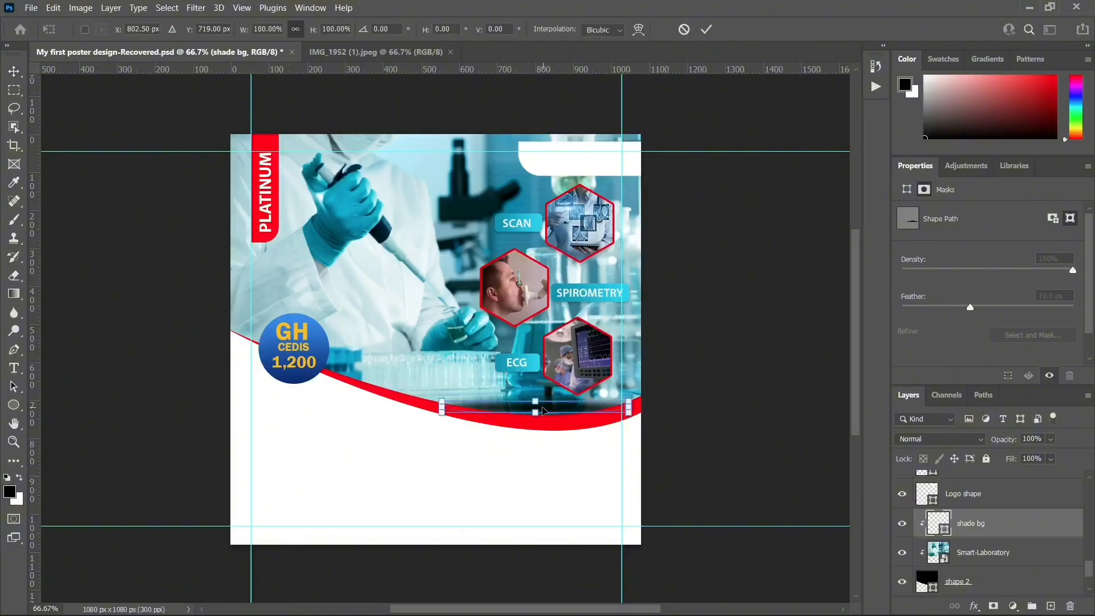
drag(441, 398, 365, 396)
drag(629, 395, 659, 393)
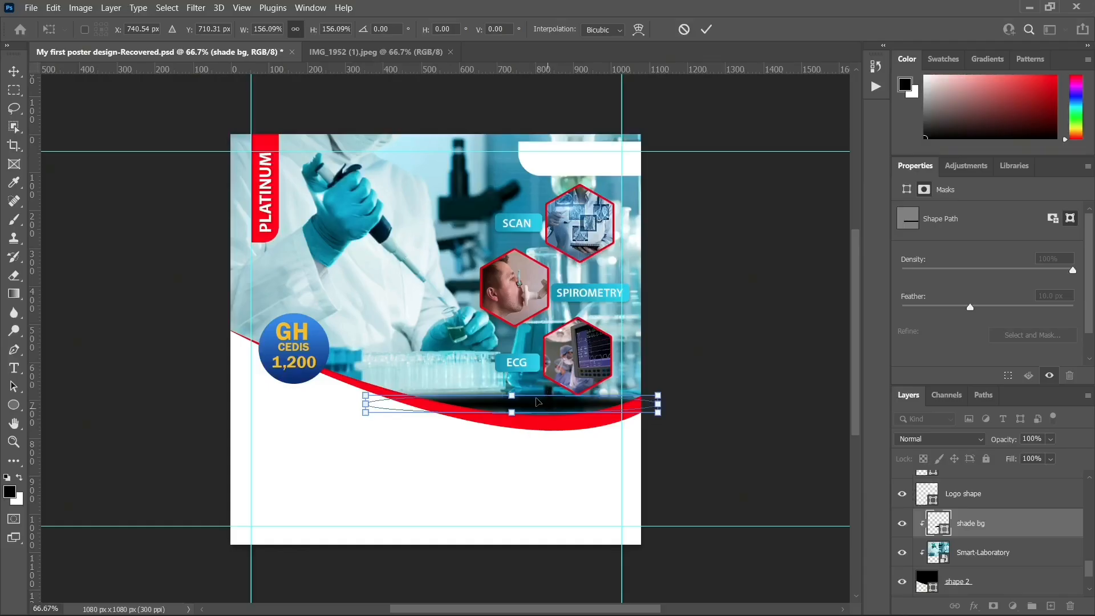
mouse_move(516, 413)
mouse_down()
mouse_move(516, 434)
mouse_move(529, 399)
mouse_up()
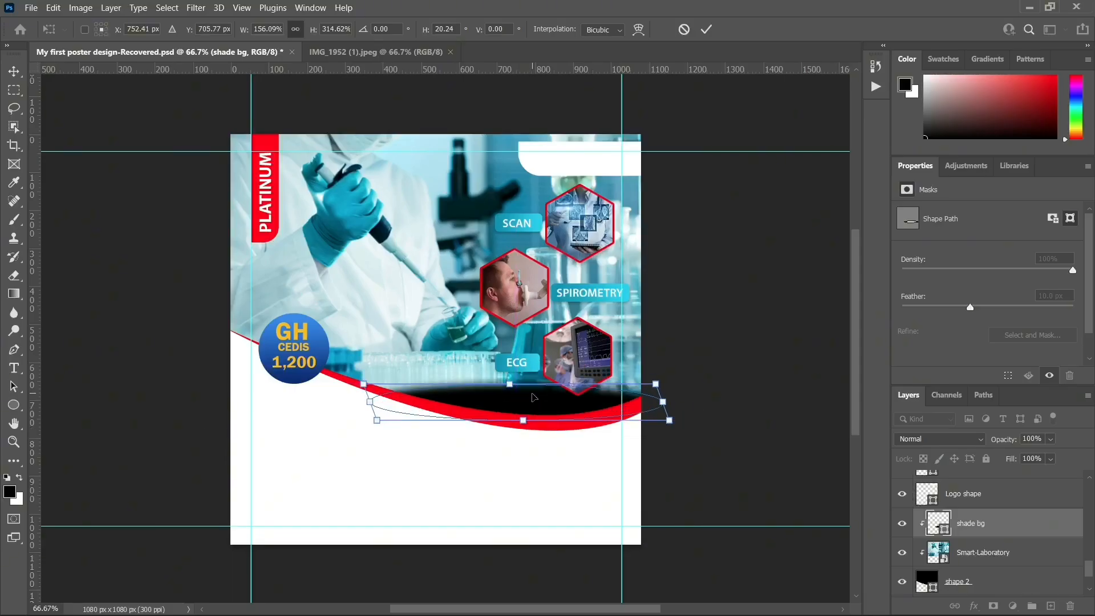
key(Return)
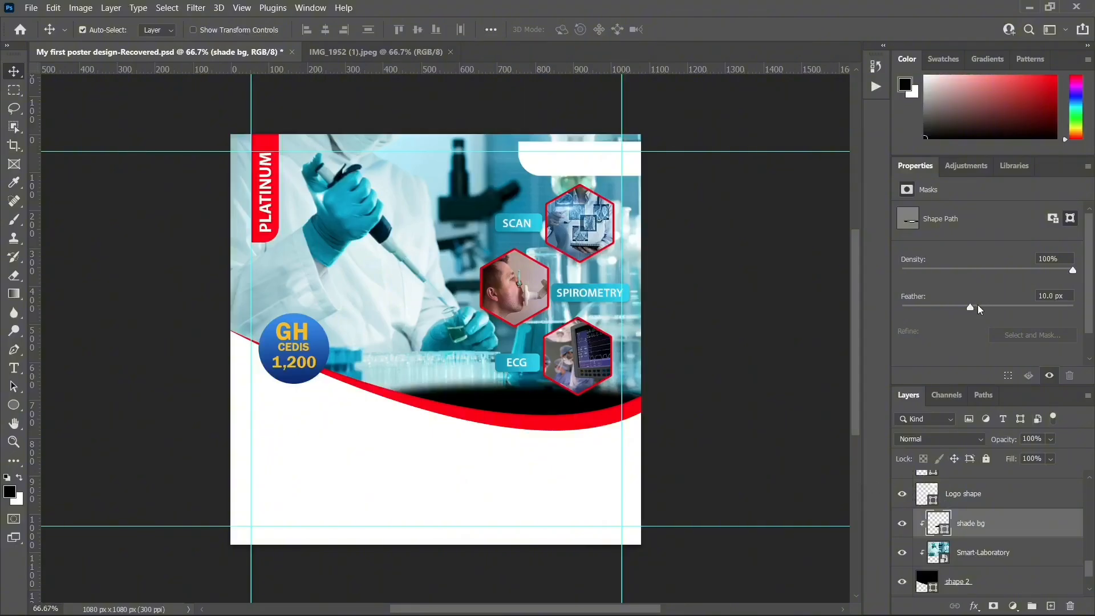
Make the shade white with a 21.1 px feather and reposition it under the photo
click(978, 307)
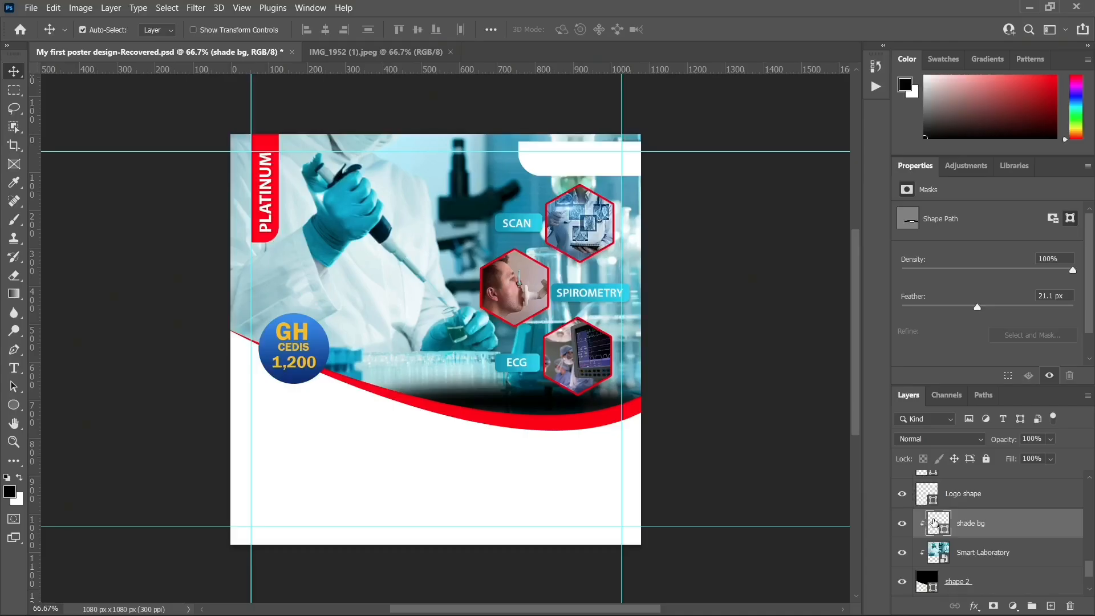
double_click(937, 522)
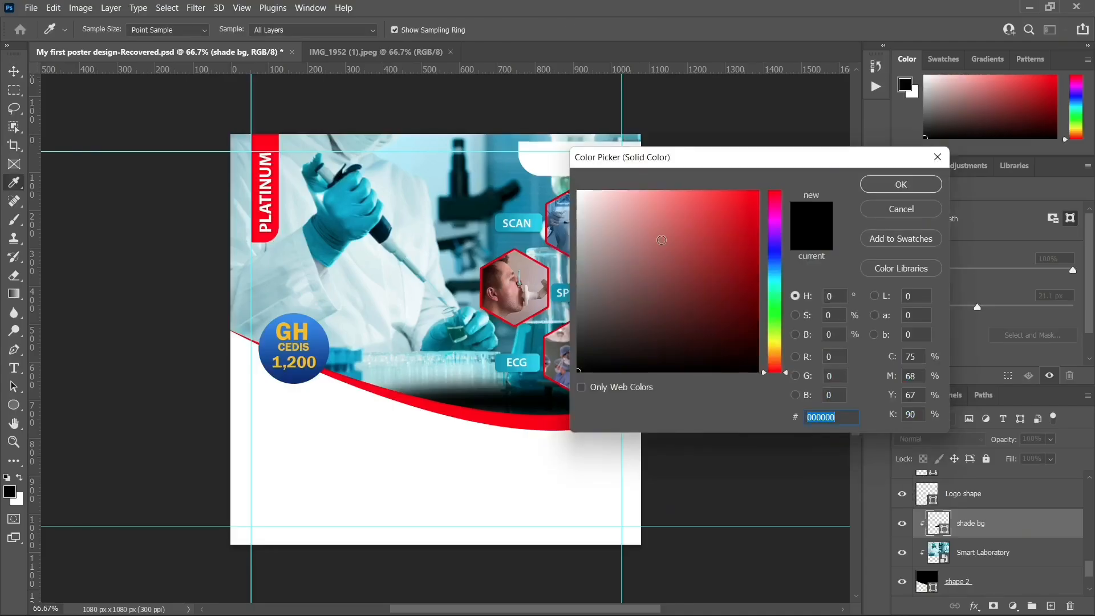
click(579, 191)
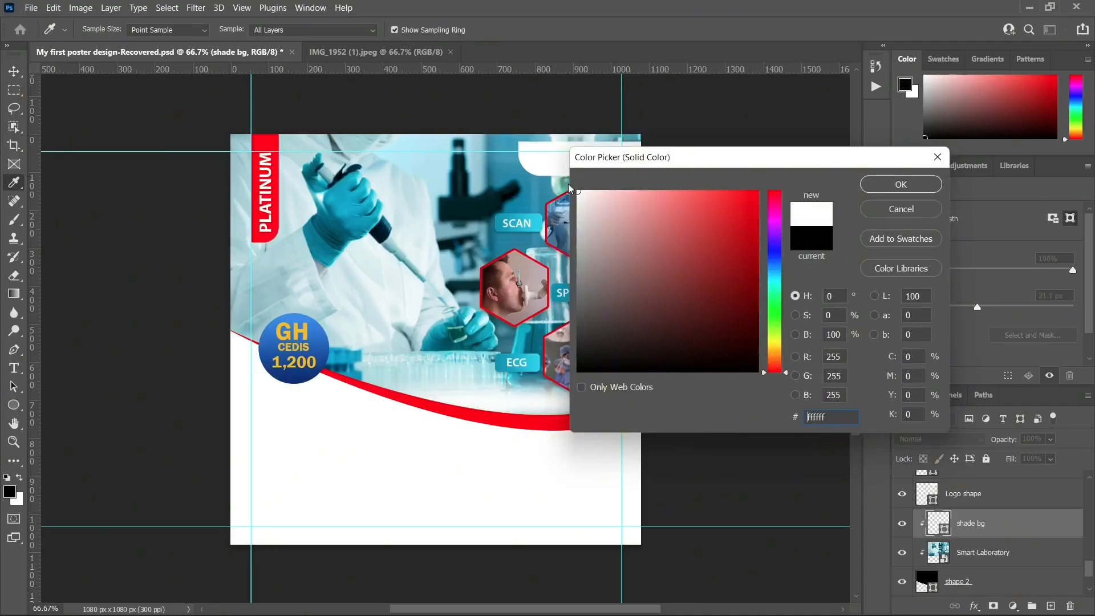
click(902, 186)
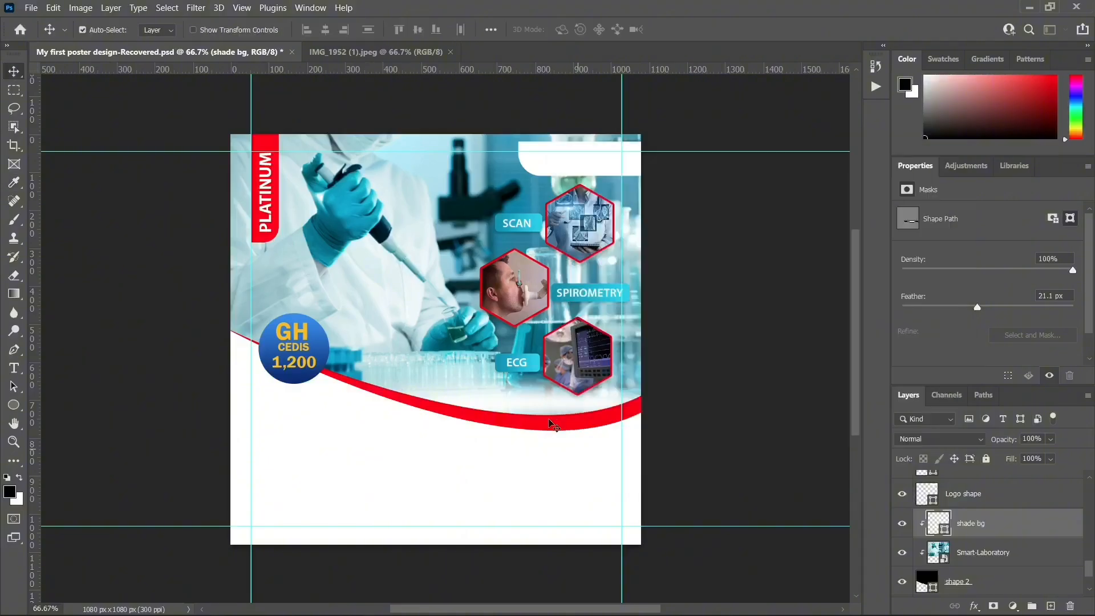
mouse_move(539, 403)
mouse_down()
mouse_move(544, 391)
mouse_move(545, 404)
mouse_up()
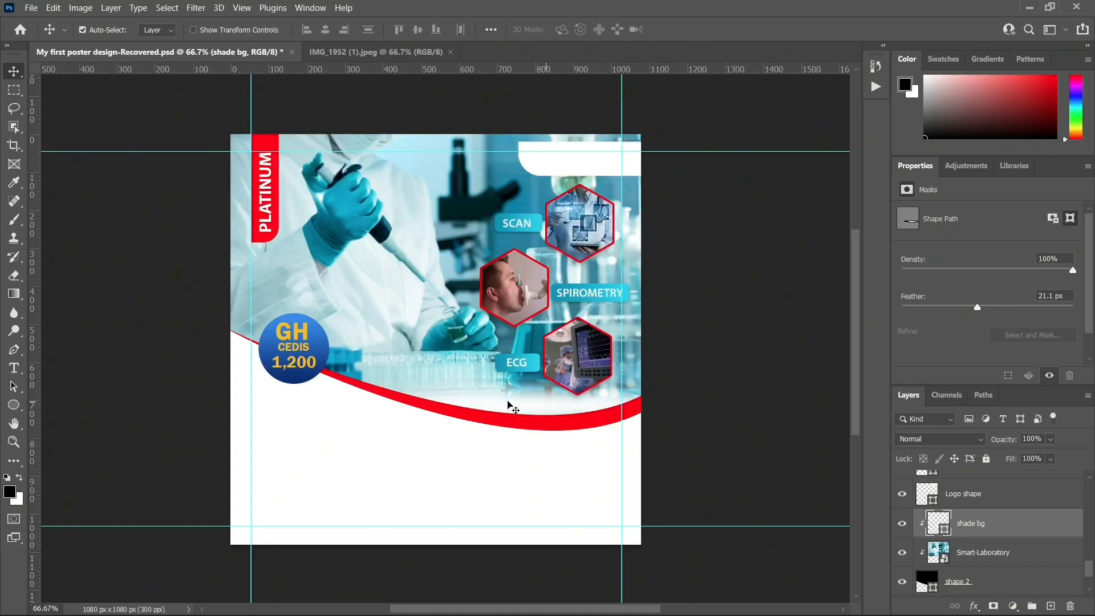
key(ctrl+t)
Widen the white shade to about 140% and shift it left across the photo's lower edge
scroll(507, 405, up, 1)
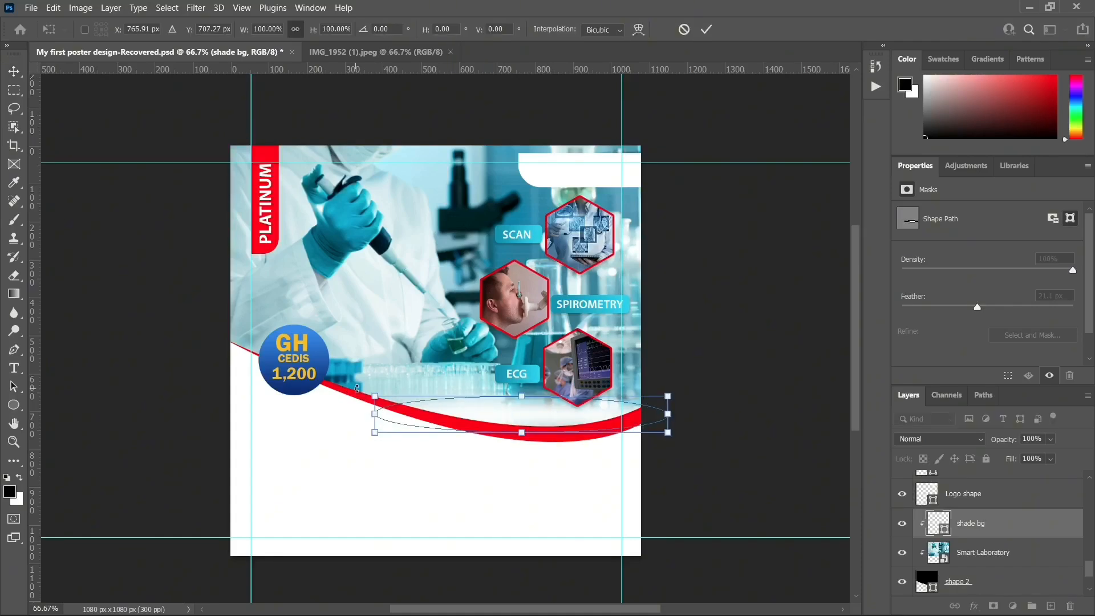
mouse_move(368, 393)
mouse_down()
mouse_move(339, 402)
mouse_move(371, 395)
mouse_up()
drag(668, 393, 775, 321)
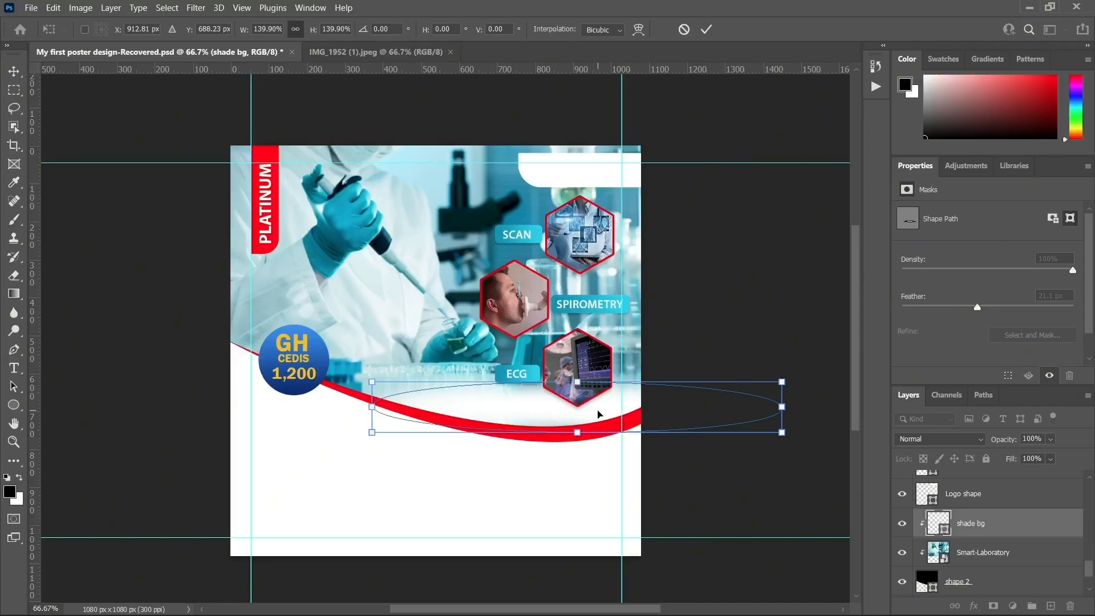
drag(594, 413, 567, 415)
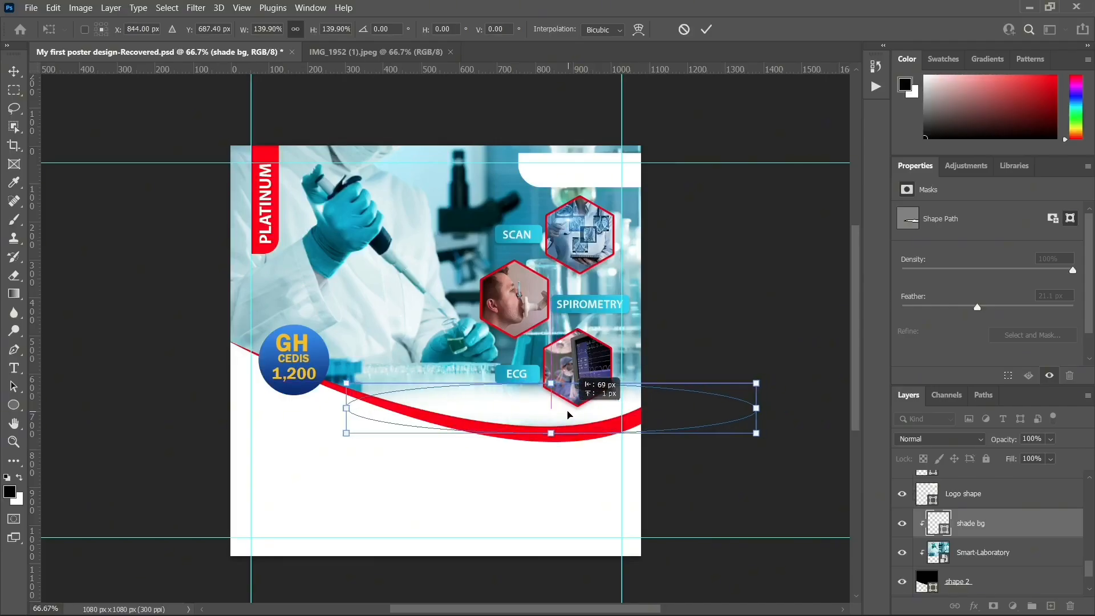
key(Return)
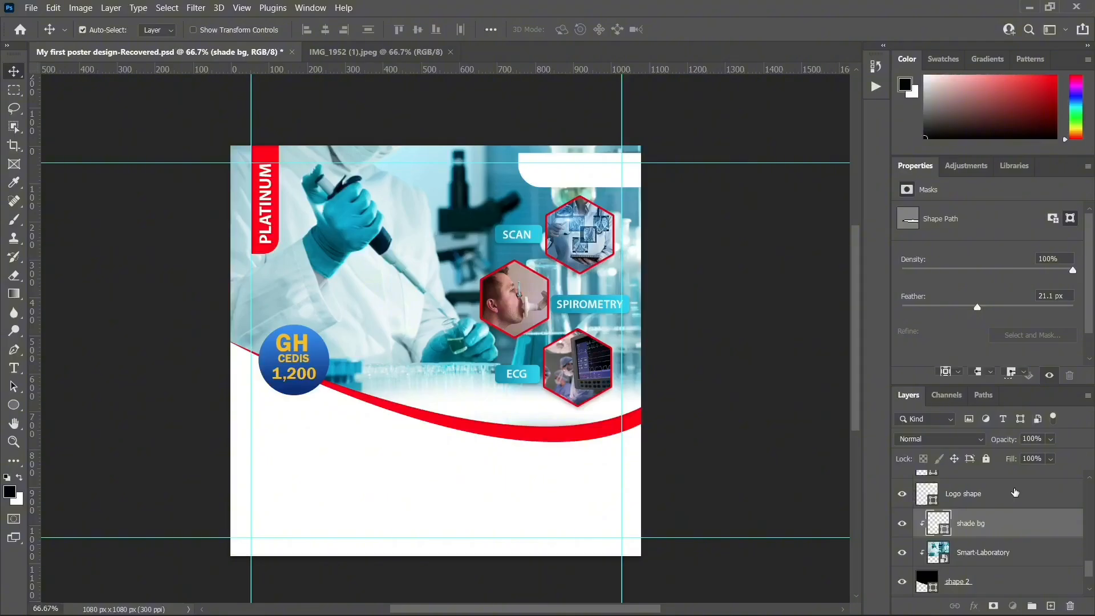
click(525, 395)
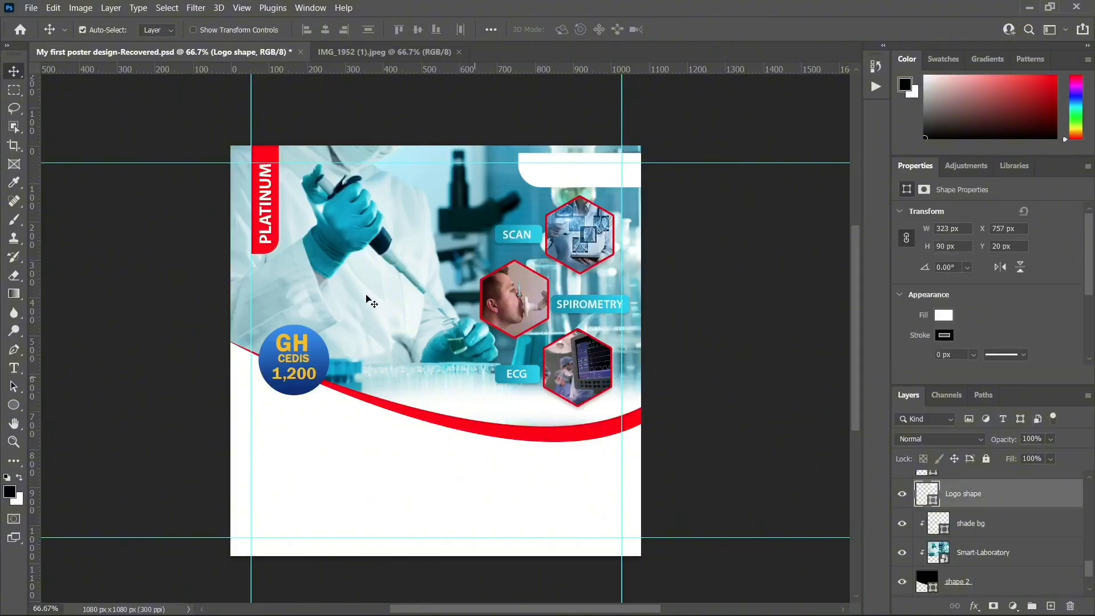
Check the IMG_1952 reference, then add an empty layer above the red swoosh's shape 1 layer
click(382, 48)
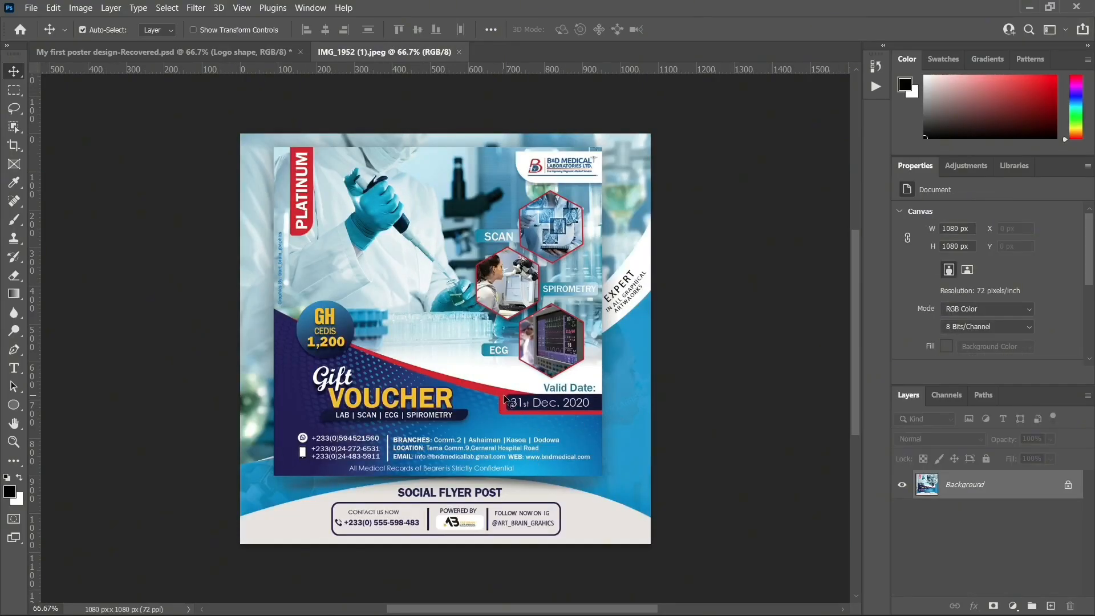
click(207, 57)
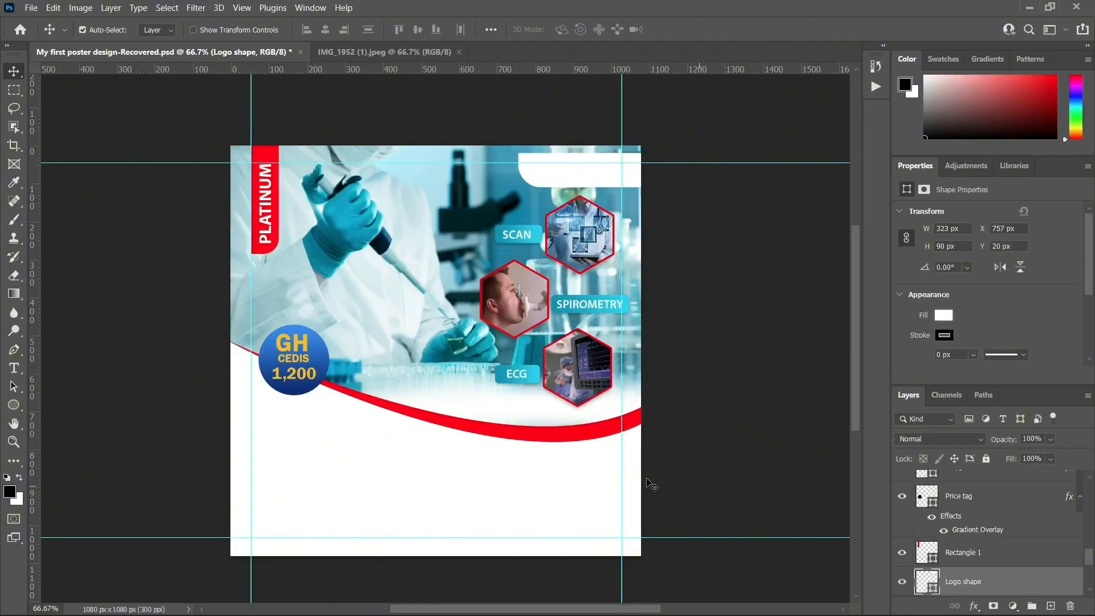
click(549, 442)
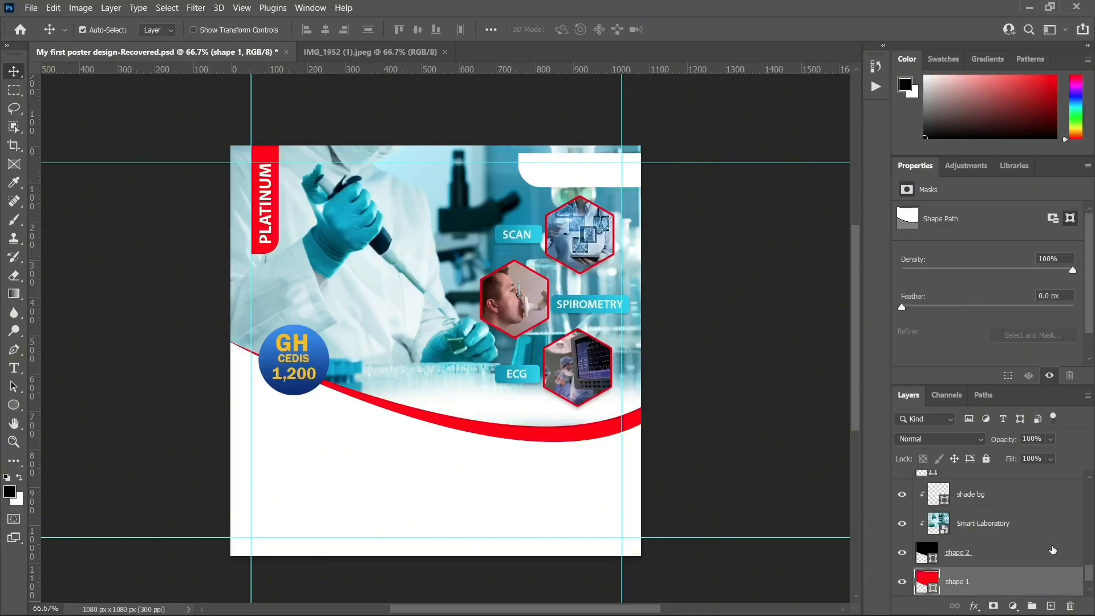
scroll(972, 567, down, 1)
click(1053, 605)
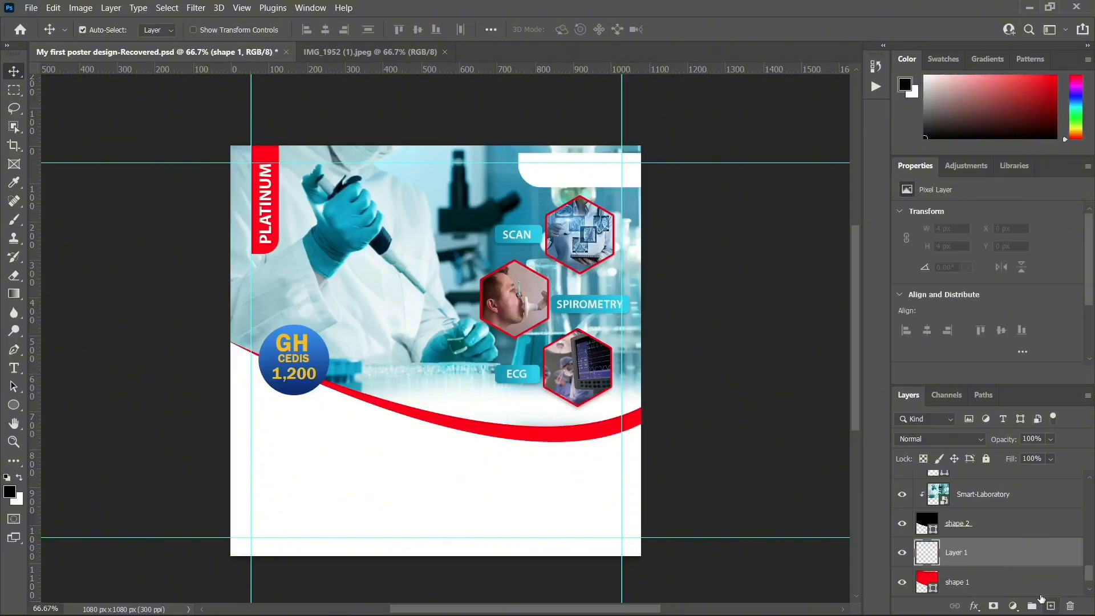
click(14, 404)
Draw a black 338 × 59 px bar on a new Rectangle 2 layer under the red curve
click(61, 411)
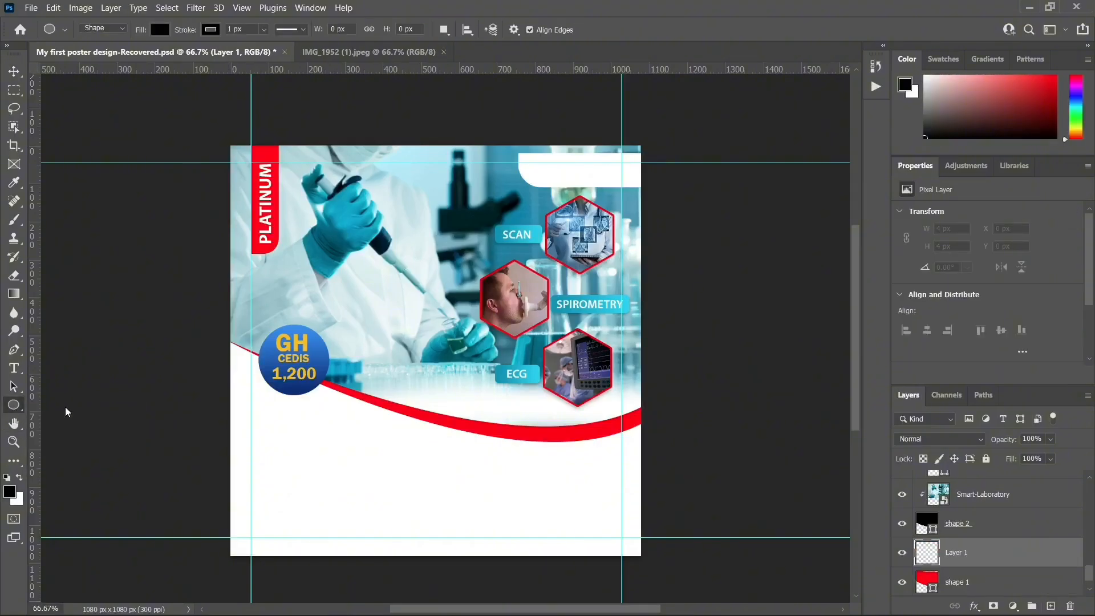
drag(494, 430, 622, 452)
click(12, 72)
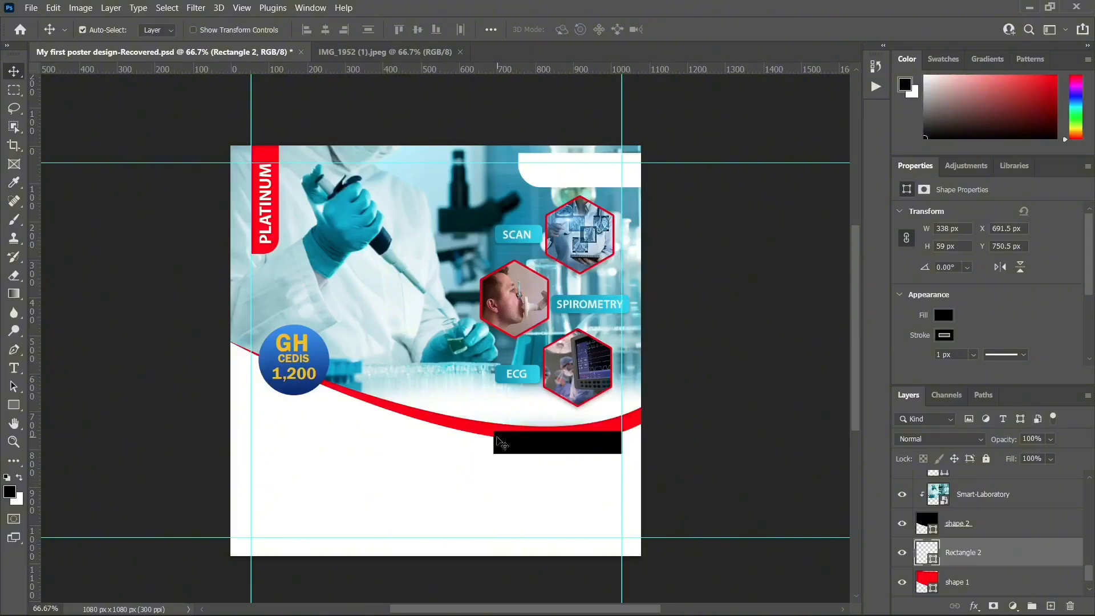
scroll(1003, 252, down, 1)
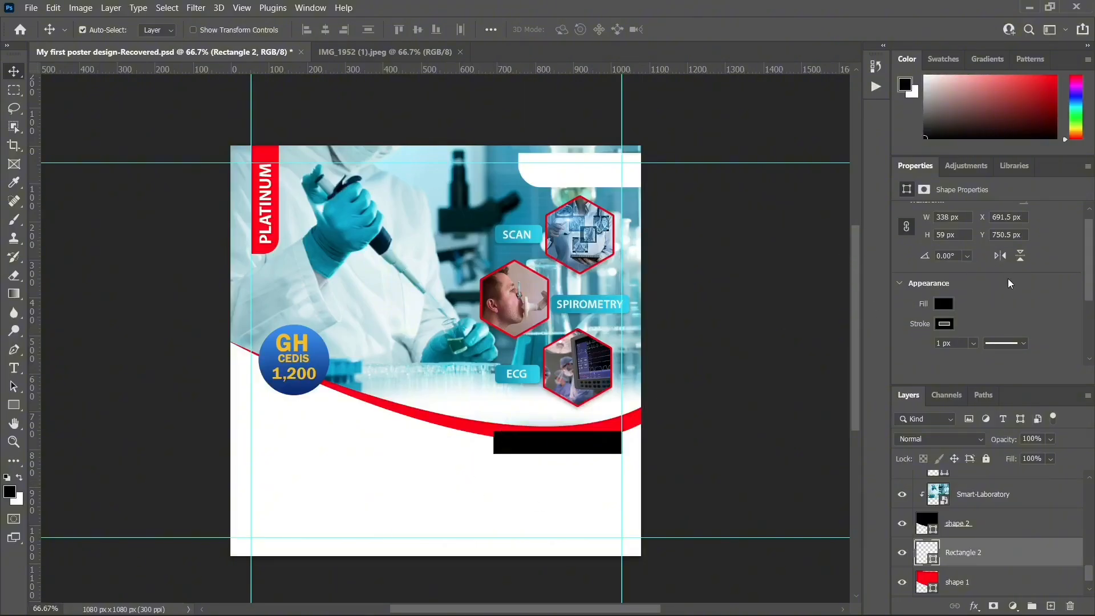
scroll(1010, 283, up, 1)
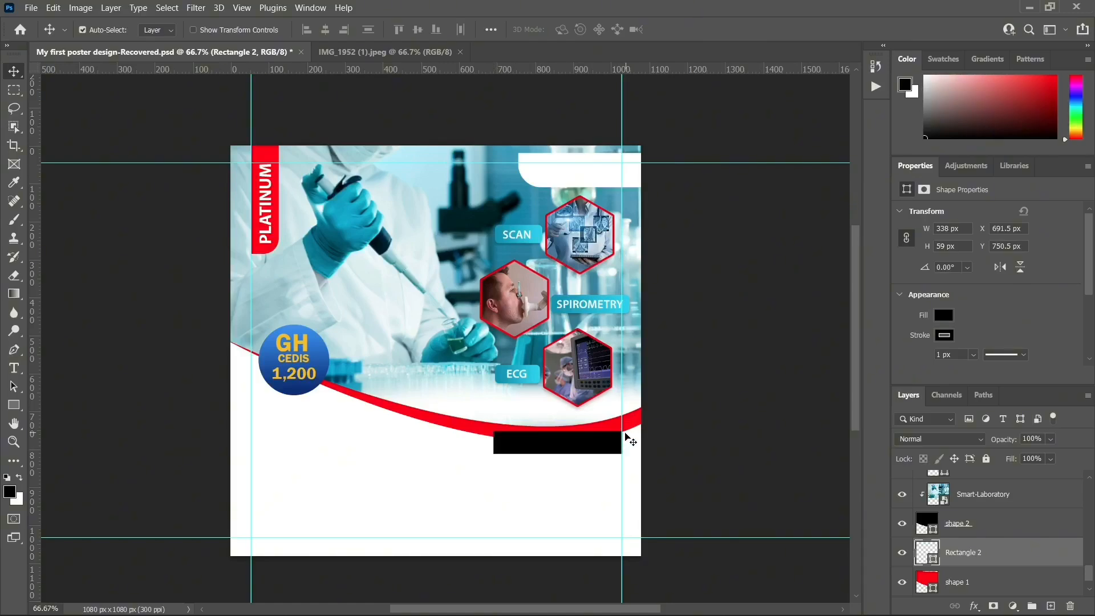
scroll(993, 290, down, 4)
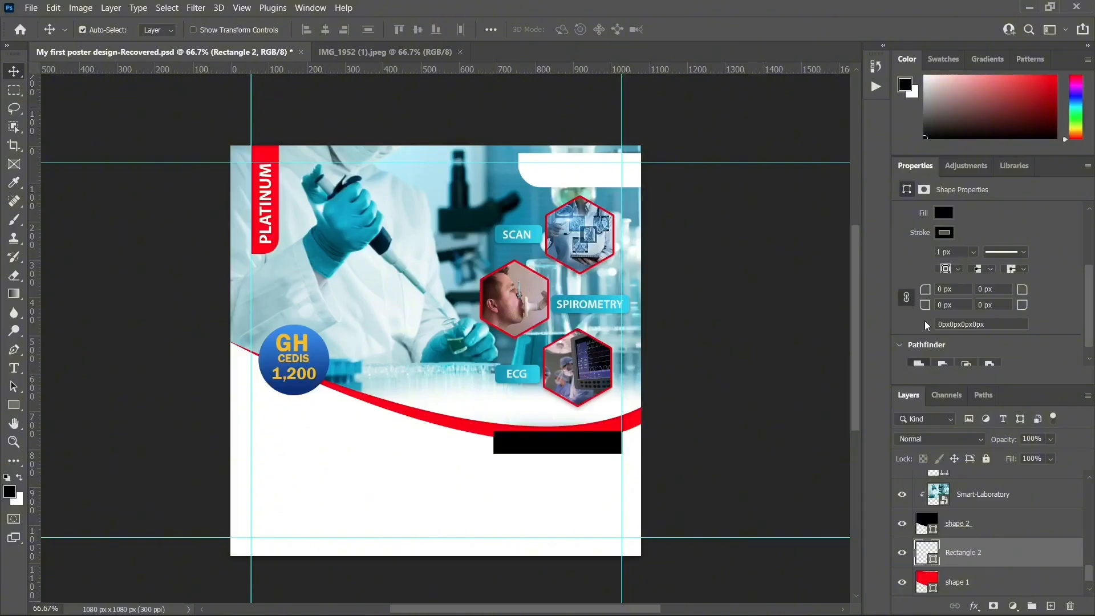
Give the Rectangle 2 bar an 8 px corner radius on all corners
click(945, 289)
key(BackSpace)
text(\)
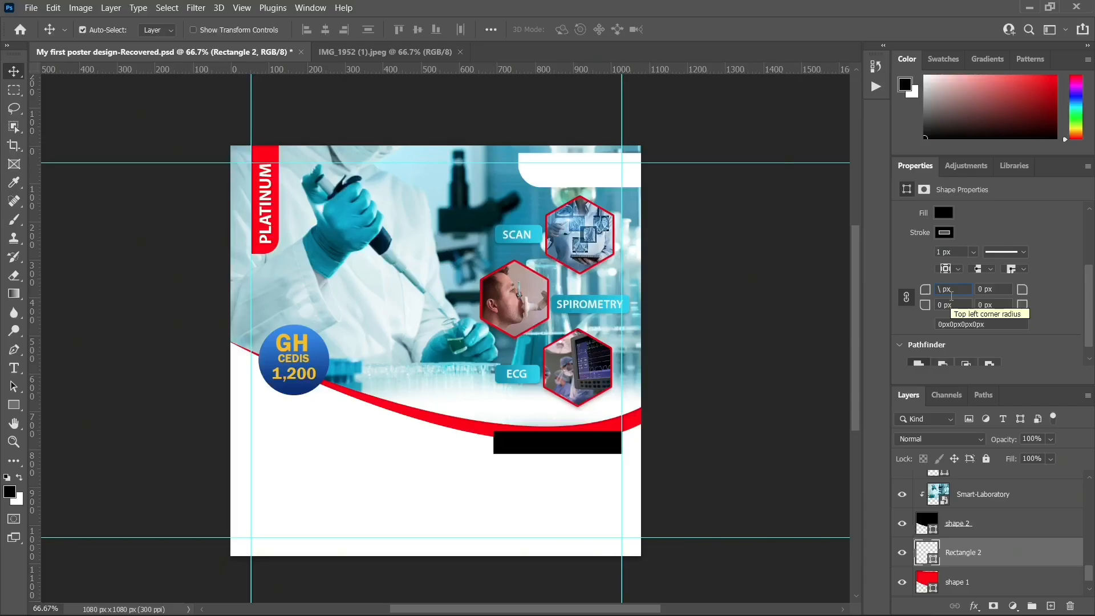
text(8)
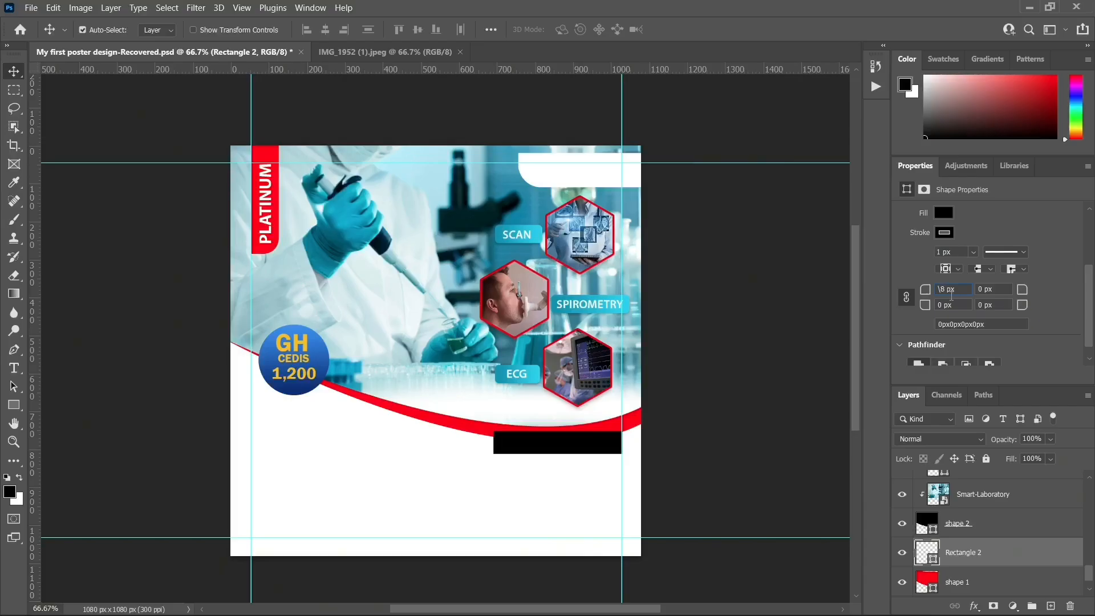
key(Return)
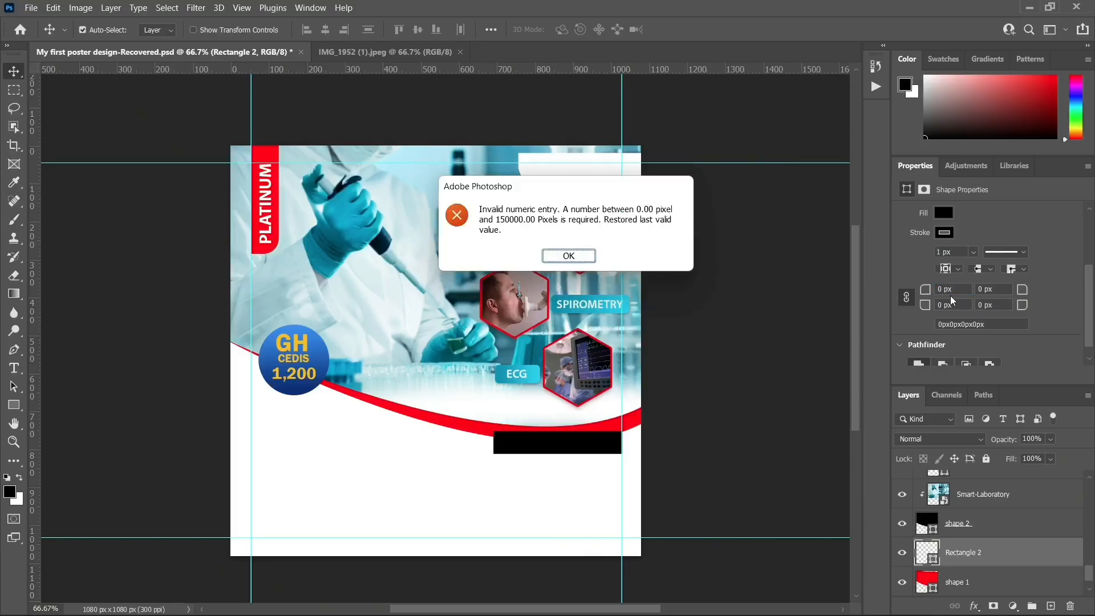
click(568, 256)
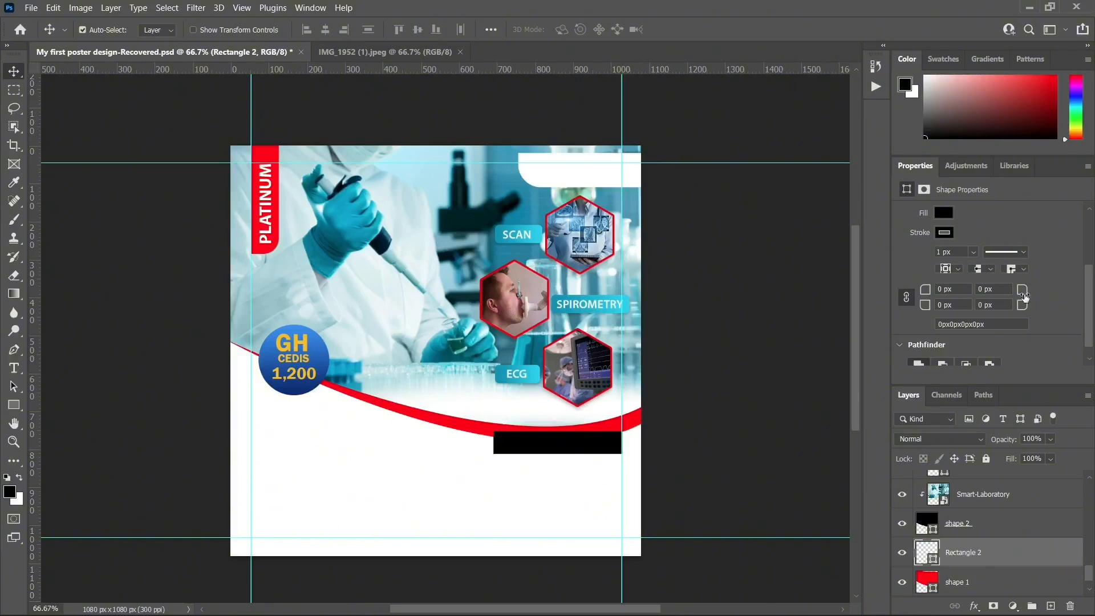
double_click(942, 289)
text(8)
key(Return)
Fill the bar with the swoosh's red (#fc0202) sampled from the curve
double_click(920, 553)
click(481, 423)
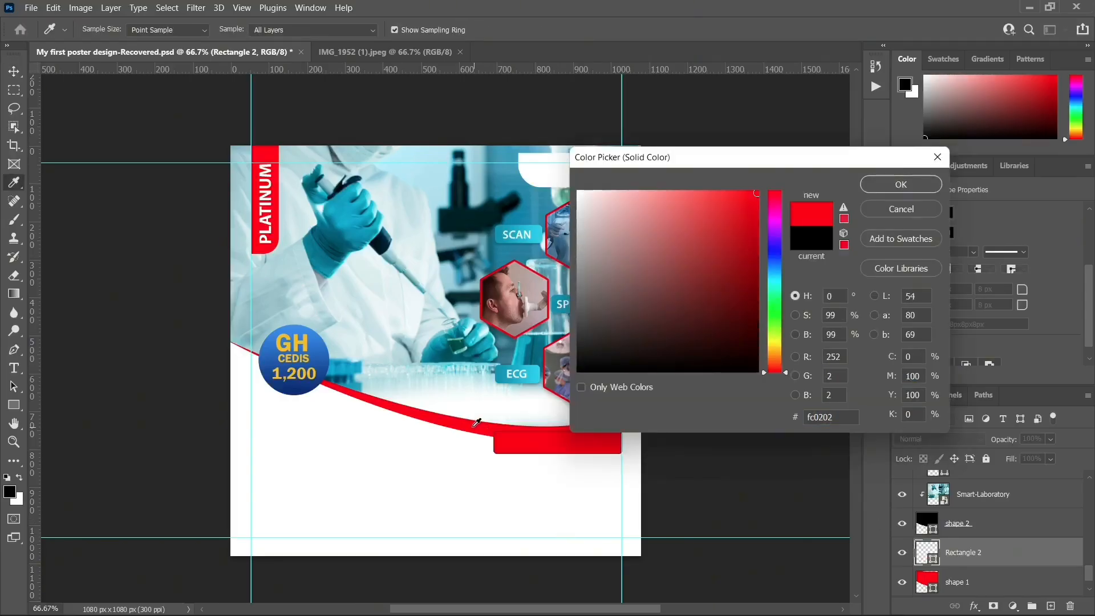
click(927, 184)
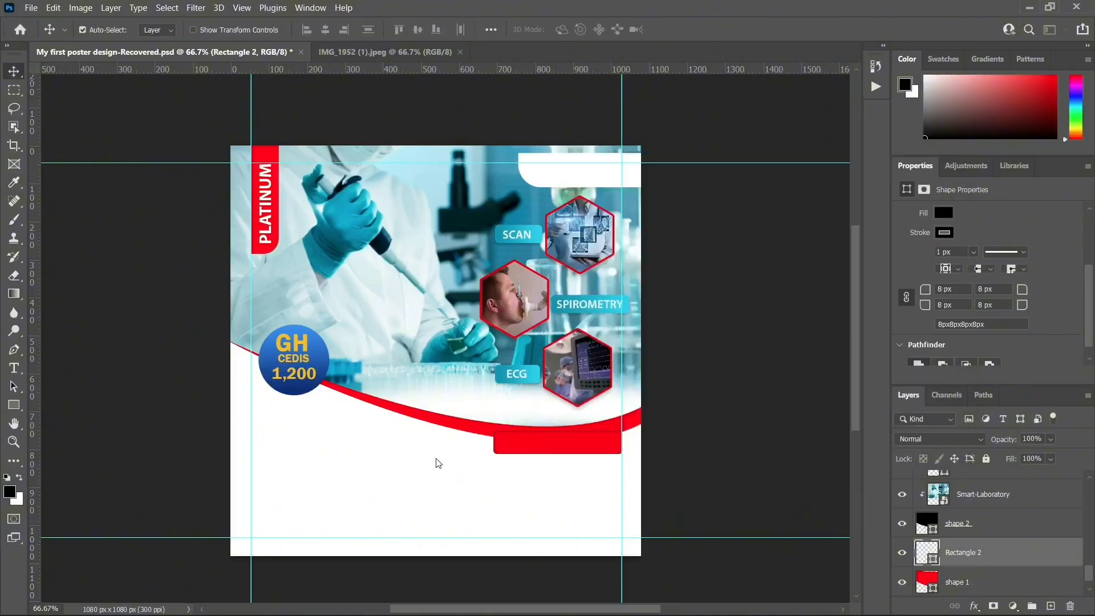
Set the bar's stroke width to 0 px
click(14, 405)
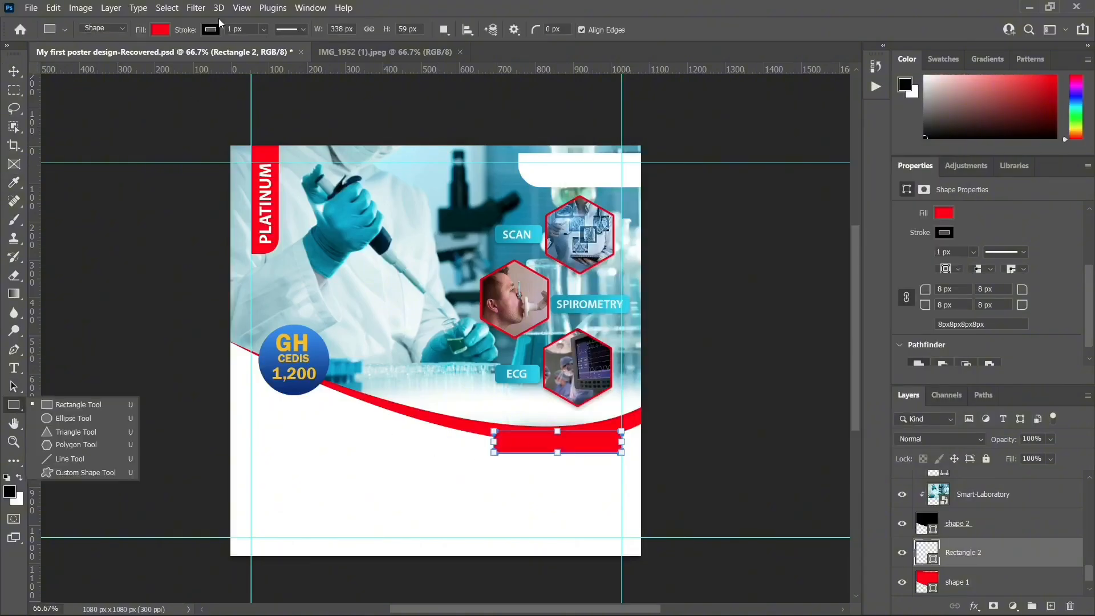
click(266, 31)
drag(264, 45, 203, 52)
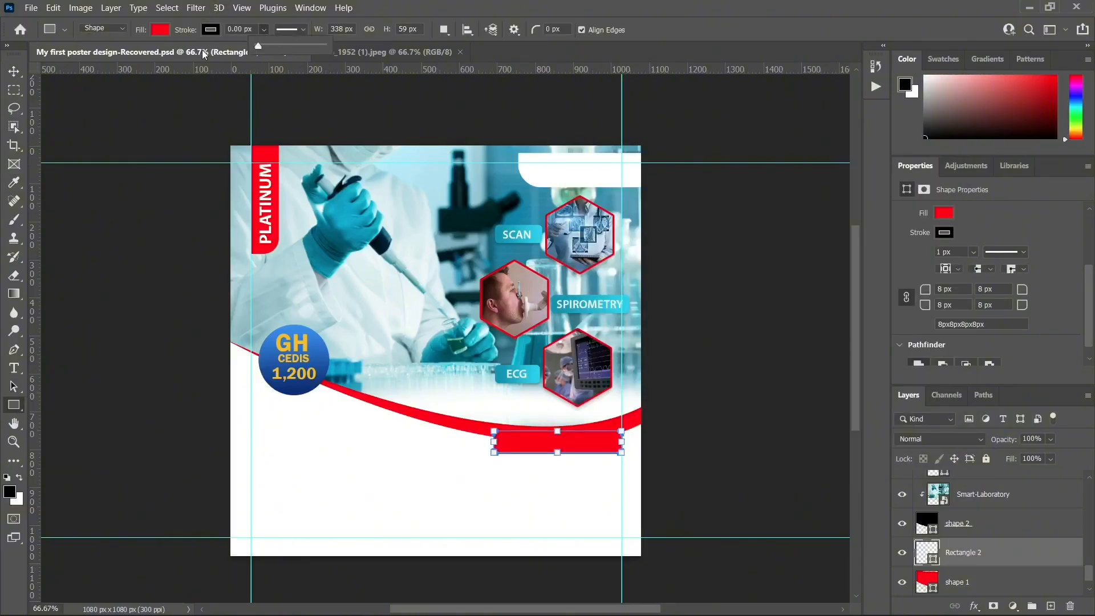
click(14, 72)
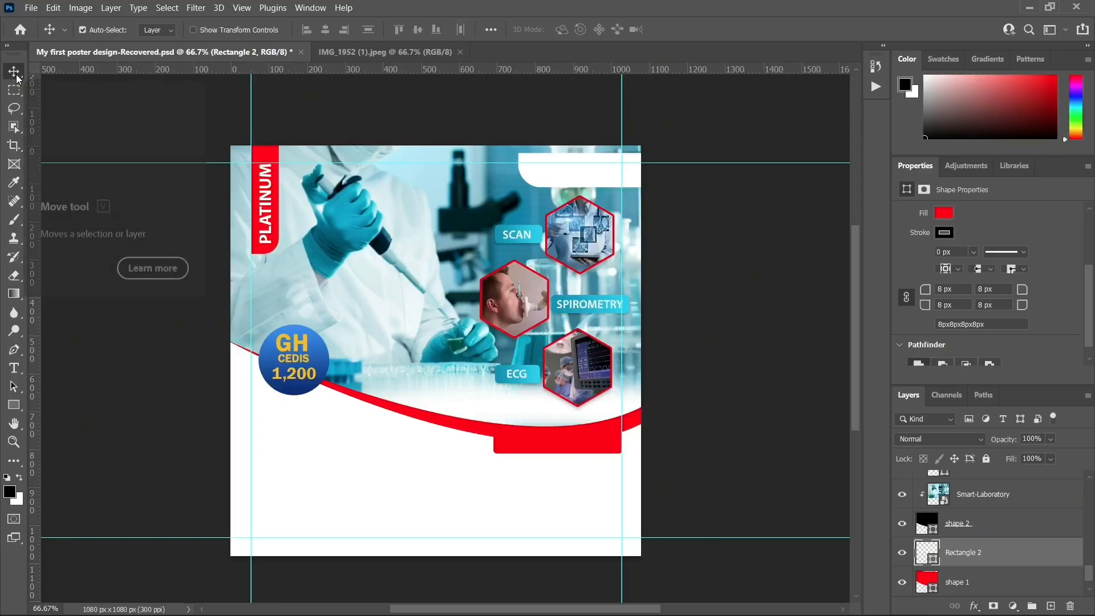
key(alt+F9)
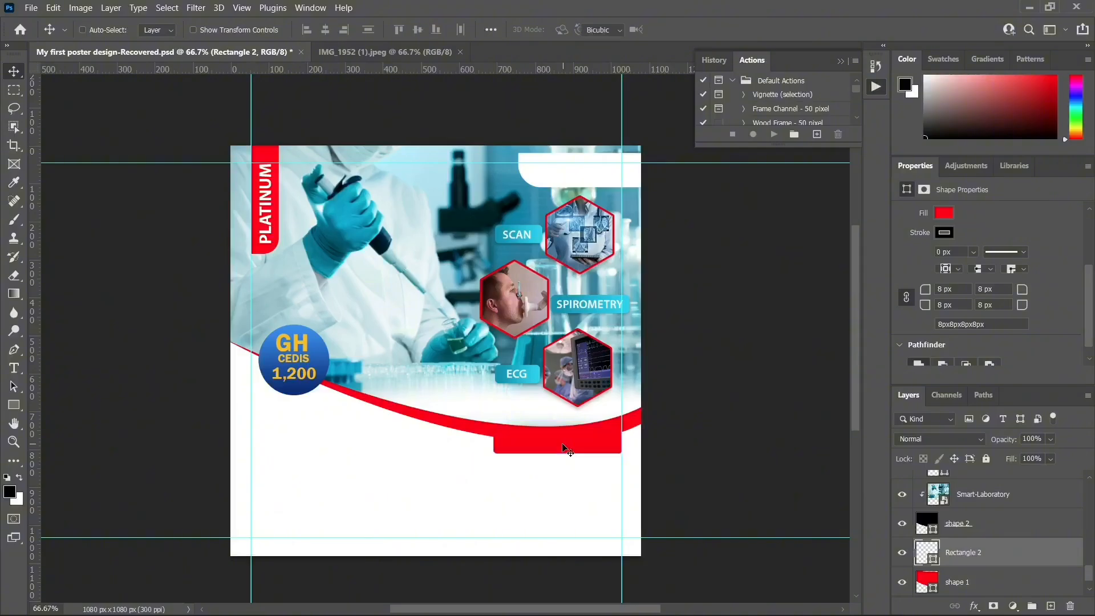
Stretch the red bar past the right canvas edge, nudge it down, and duplicate it as Rectangle 2 copy
key(ctrl+t)
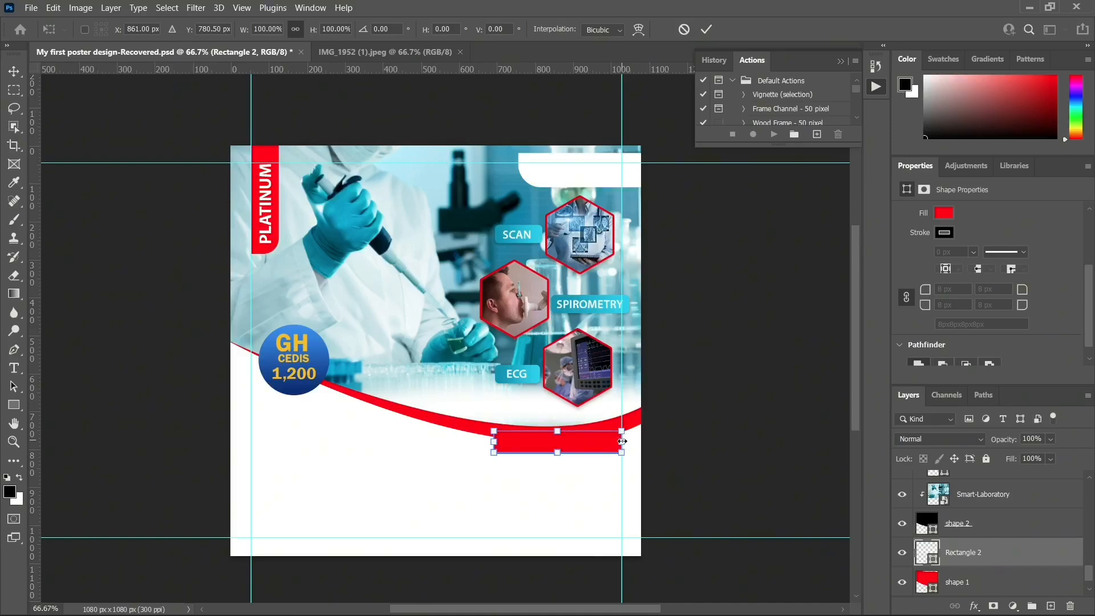
drag(623, 441, 629, 439)
key(ctrl+z)
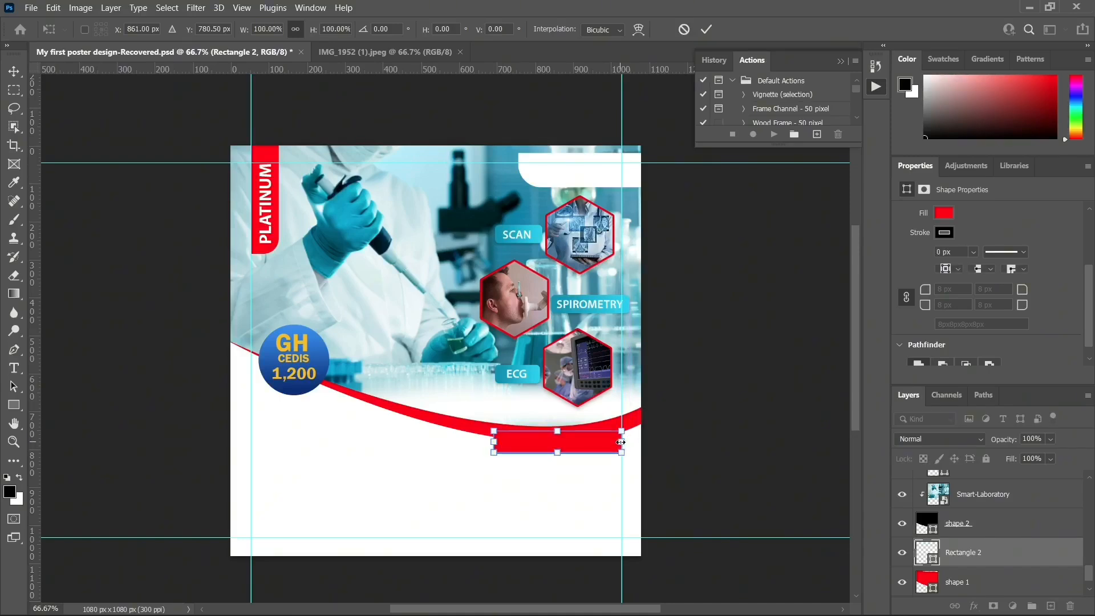
drag(620, 442, 647, 442)
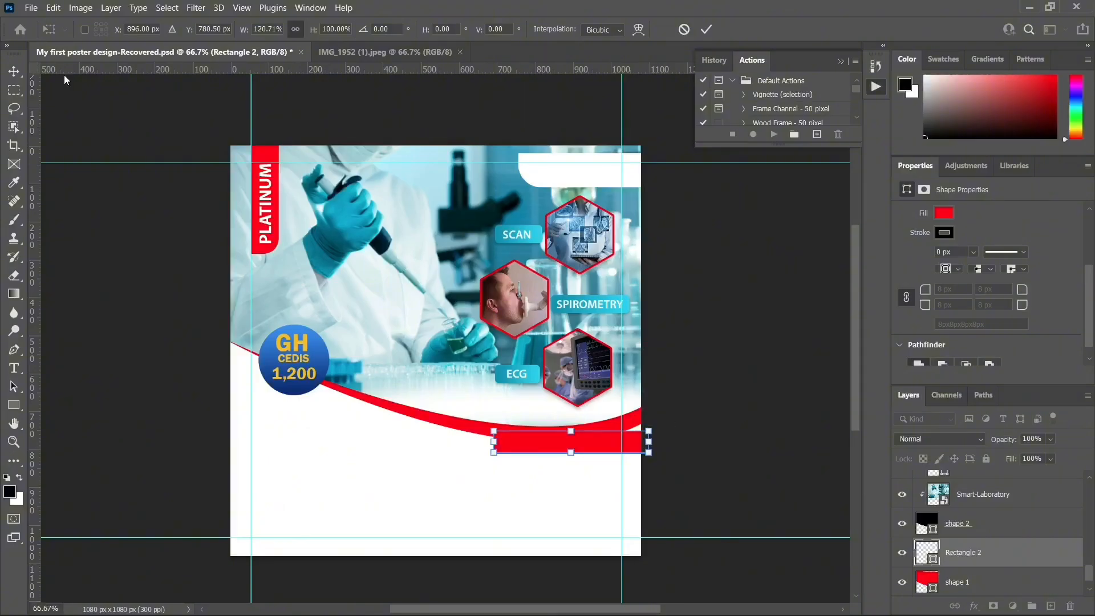
click(14, 72)
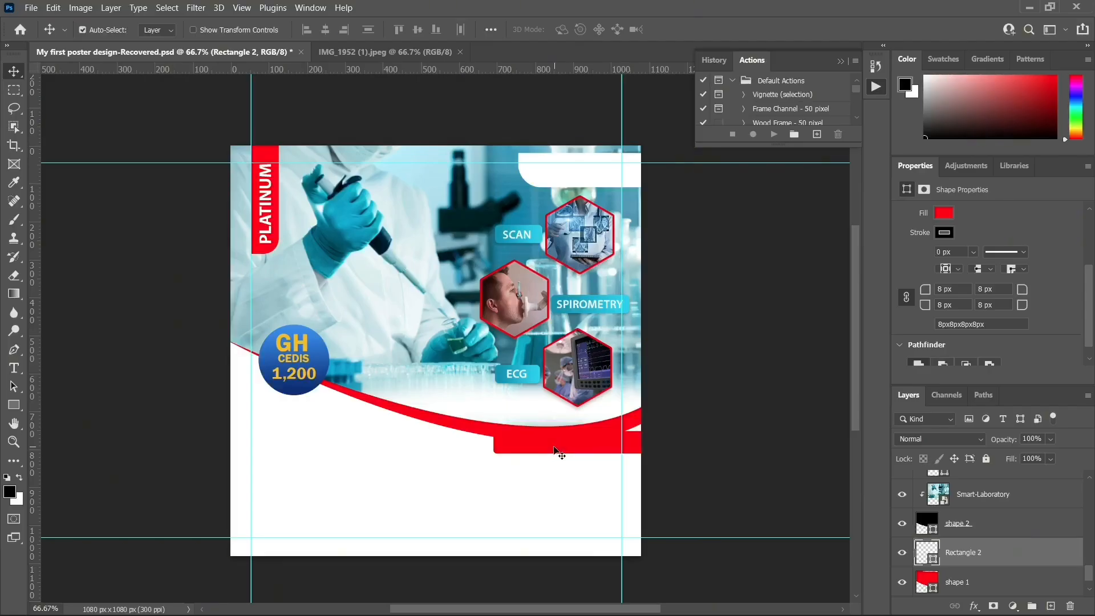
key(Down)
key(Down)
key(Down)
key(Down)
key(Down)
key(Down)
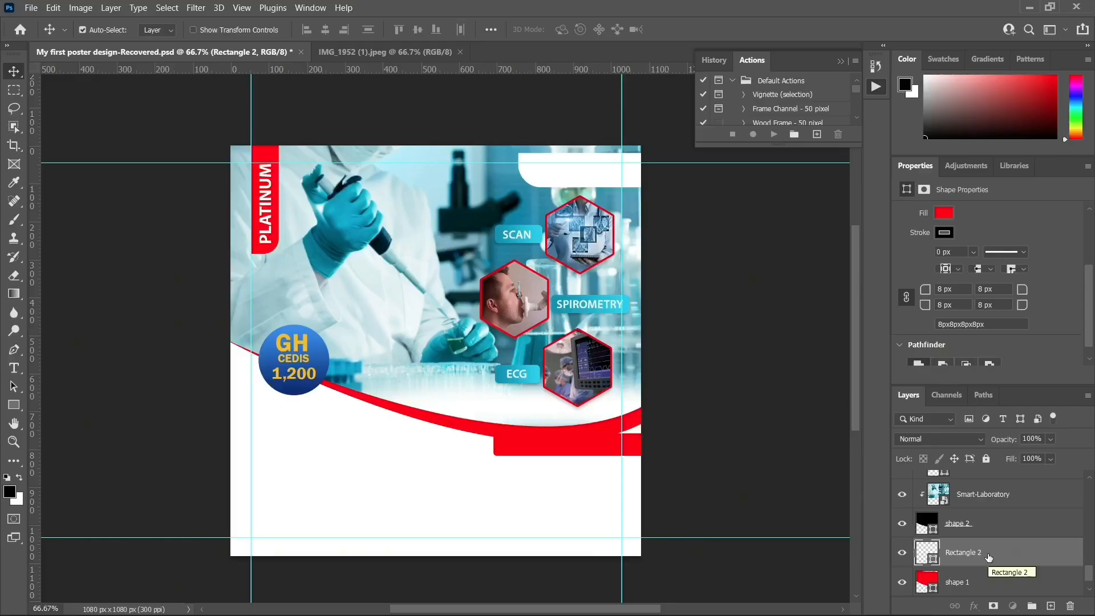
key(ctrl+j)
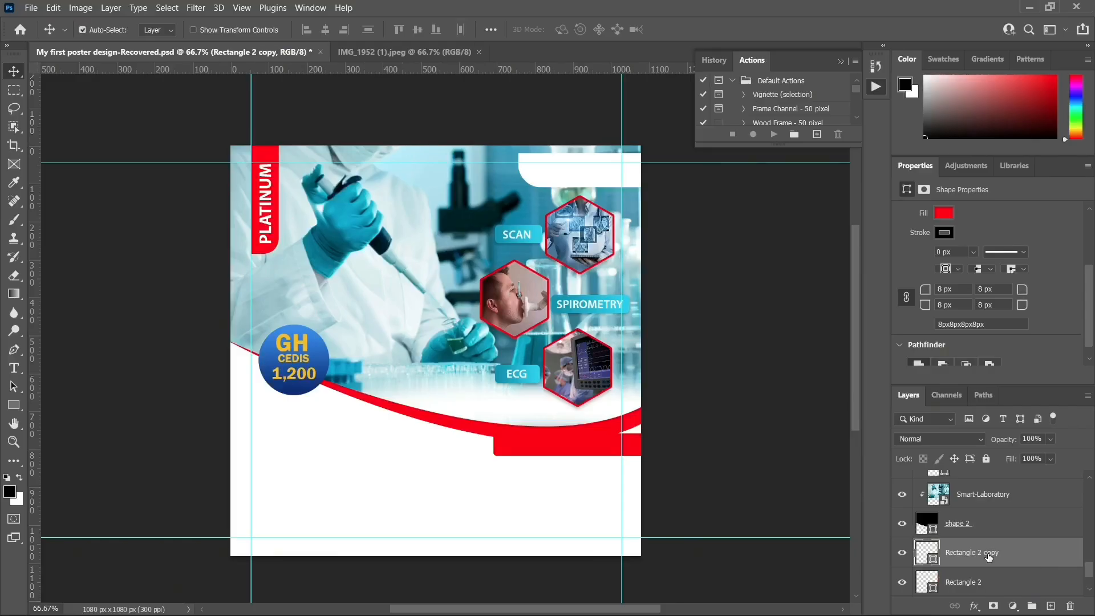
Change the copied bar's fill colour to a deep navy blue
double_click(929, 555)
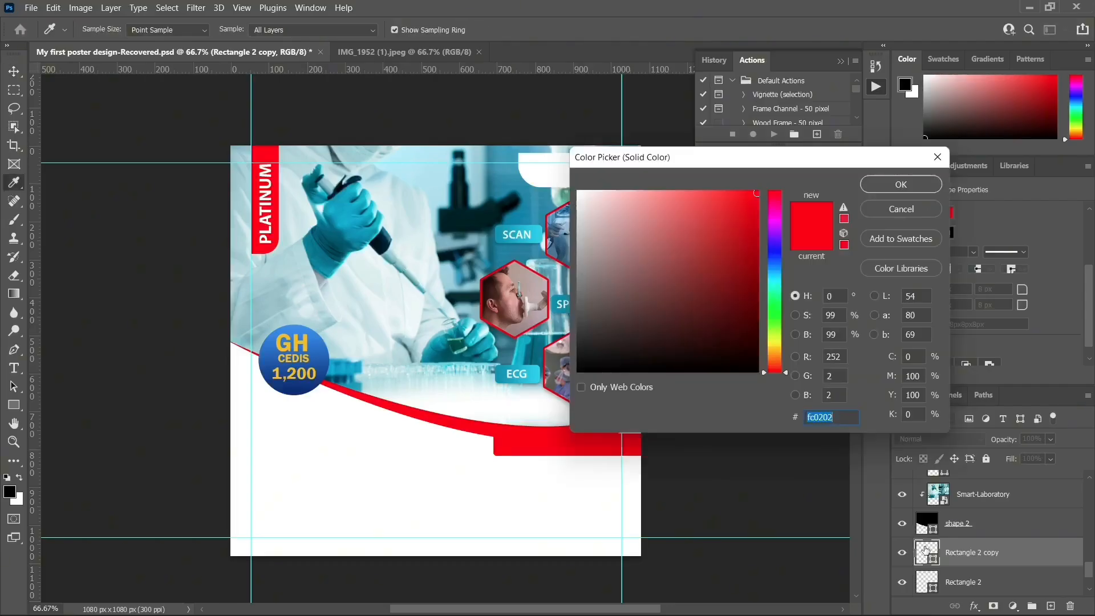
click(778, 266)
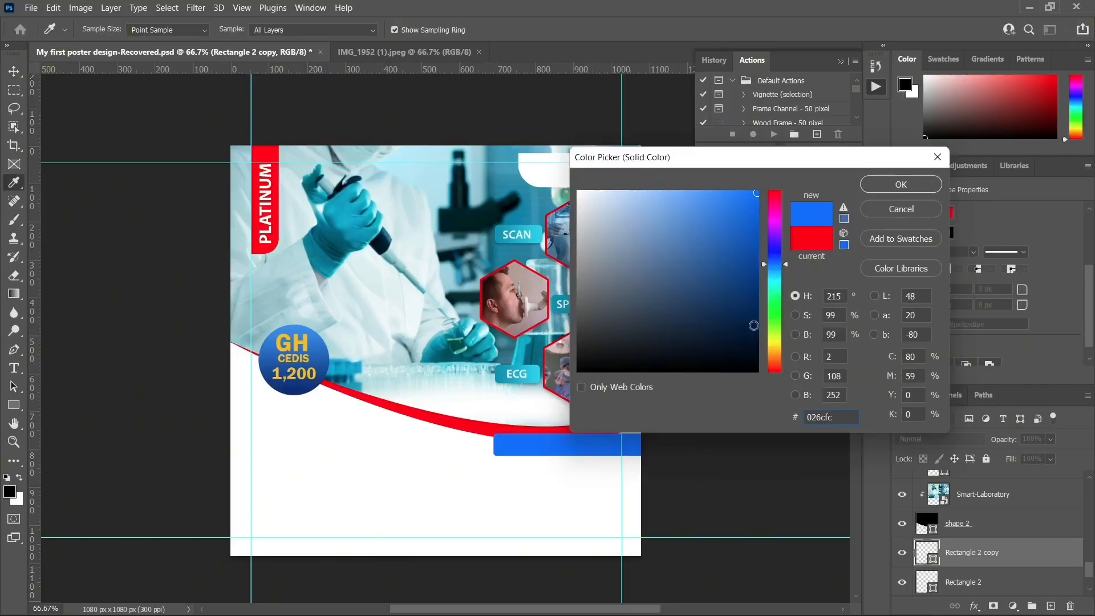
drag(749, 324, 748, 301)
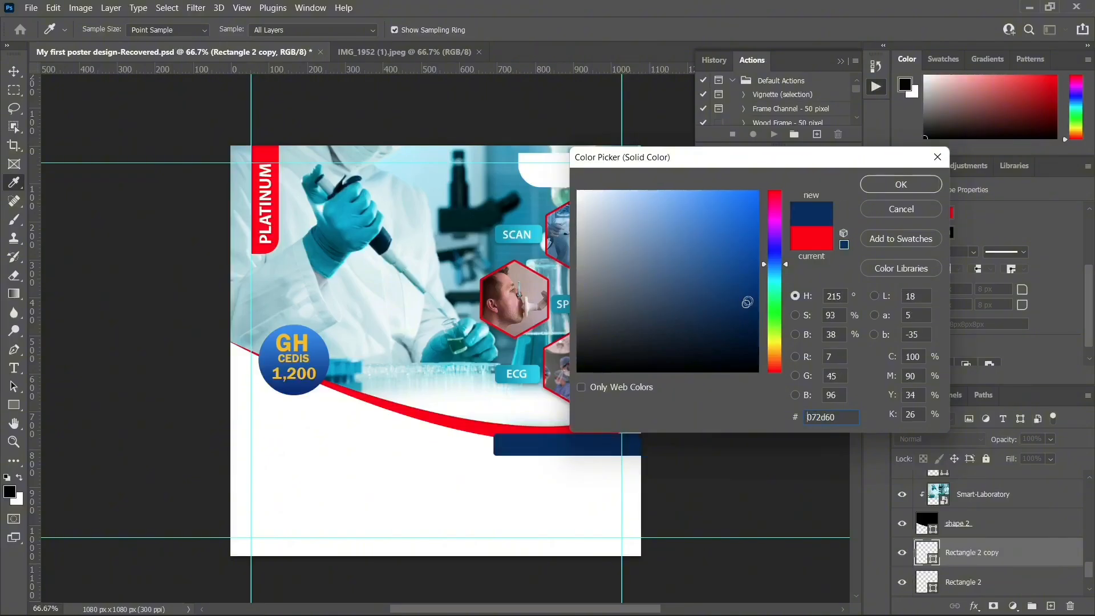
click(901, 184)
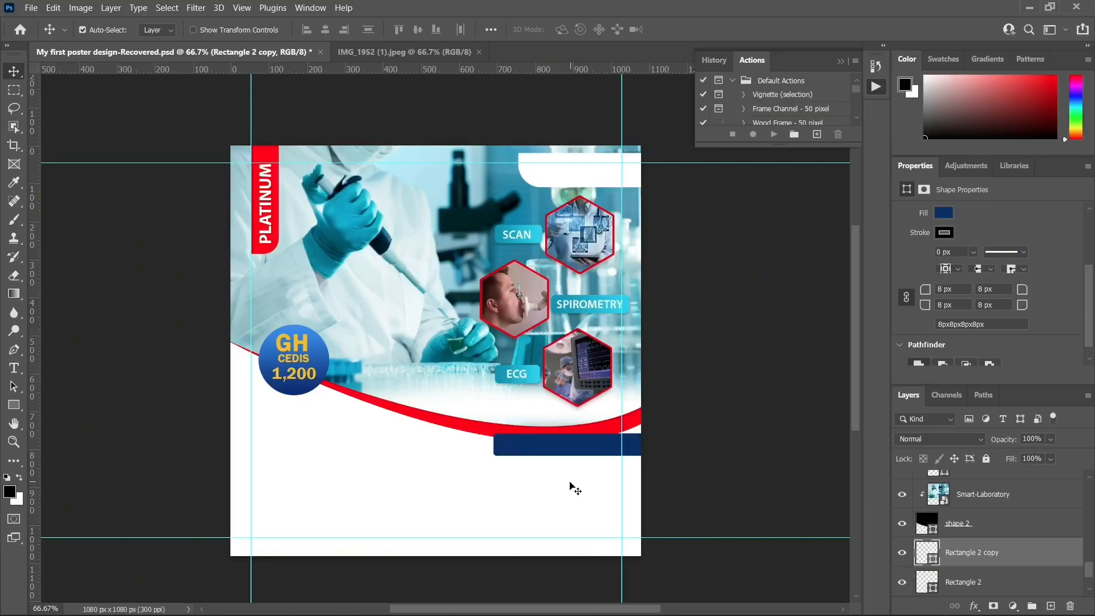
Narrow the navy bar to about 87.5% width (357 px) and shift it up and right
key(ctrl+t)
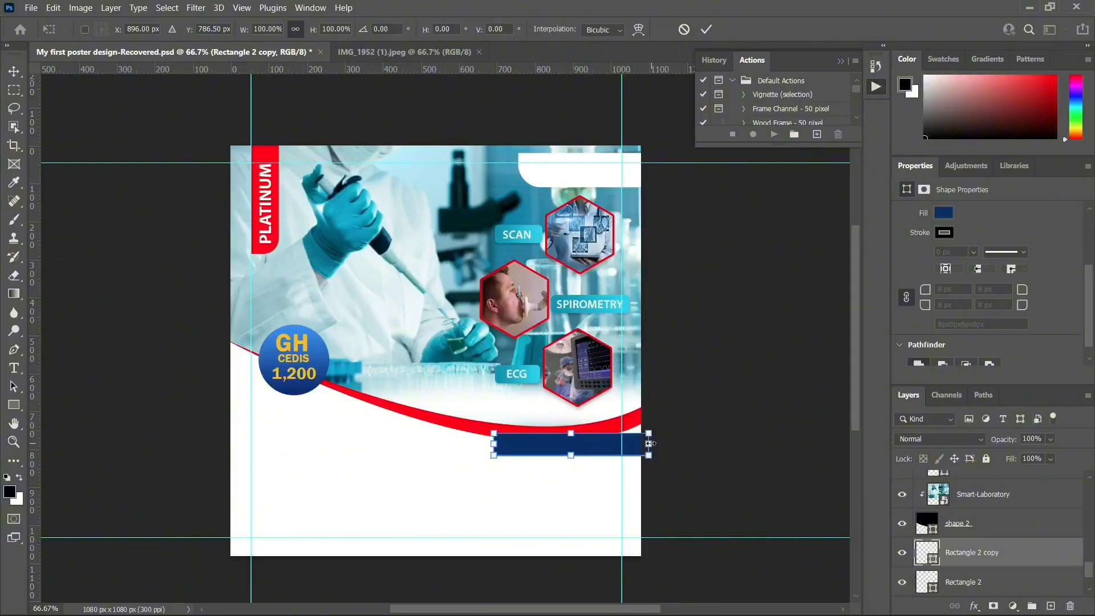
drag(650, 444, 630, 445)
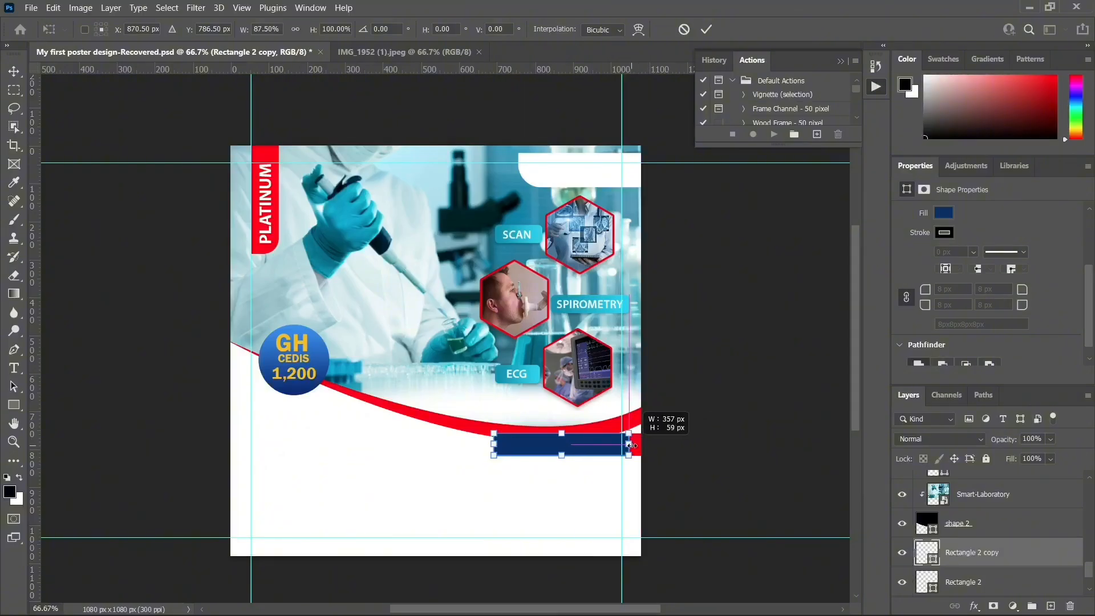
key(Return)
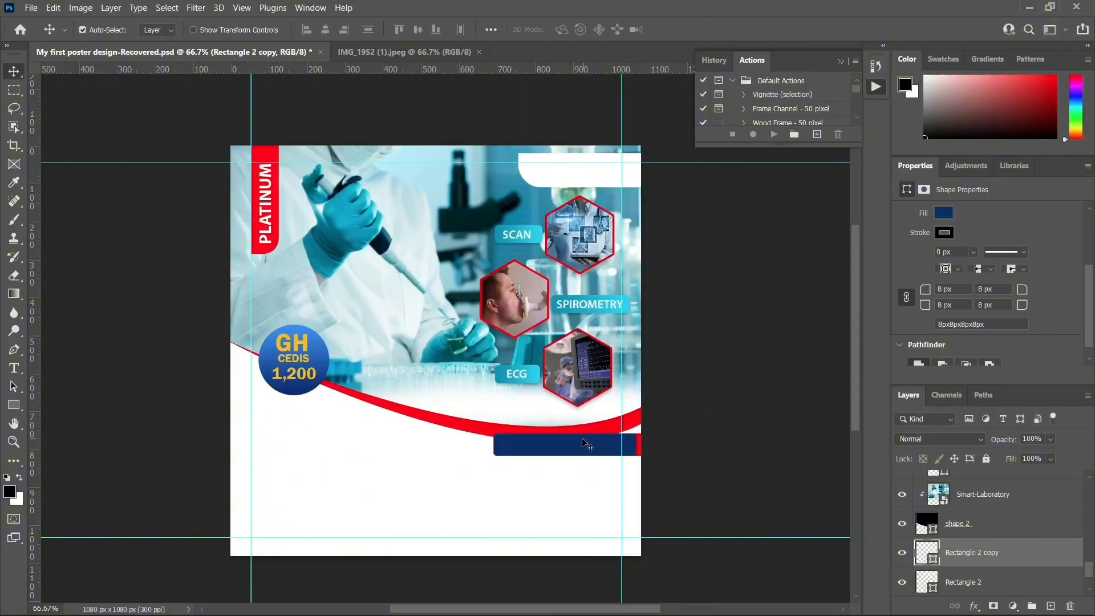
mouse_move(582, 440)
mouse_down()
mouse_move(591, 417)
mouse_move(586, 427)
mouse_up()
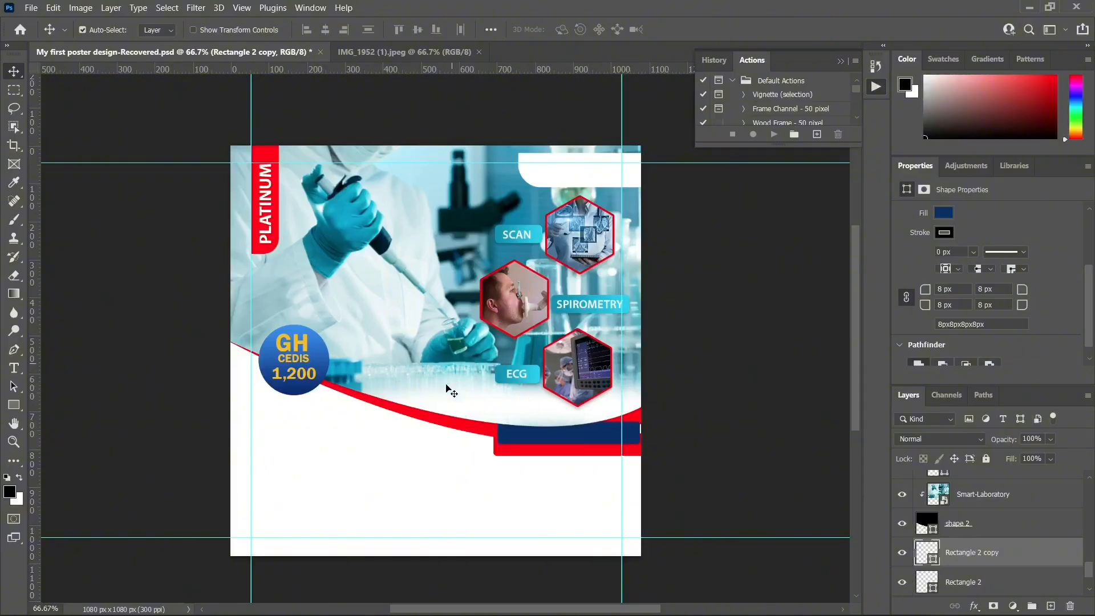
Move Rectangle 2 copy above shade bg, then nudge it down and about 15 px right
mouse_move(599, 444)
mouse_down()
mouse_move(600, 421)
mouse_move(600, 439)
mouse_up()
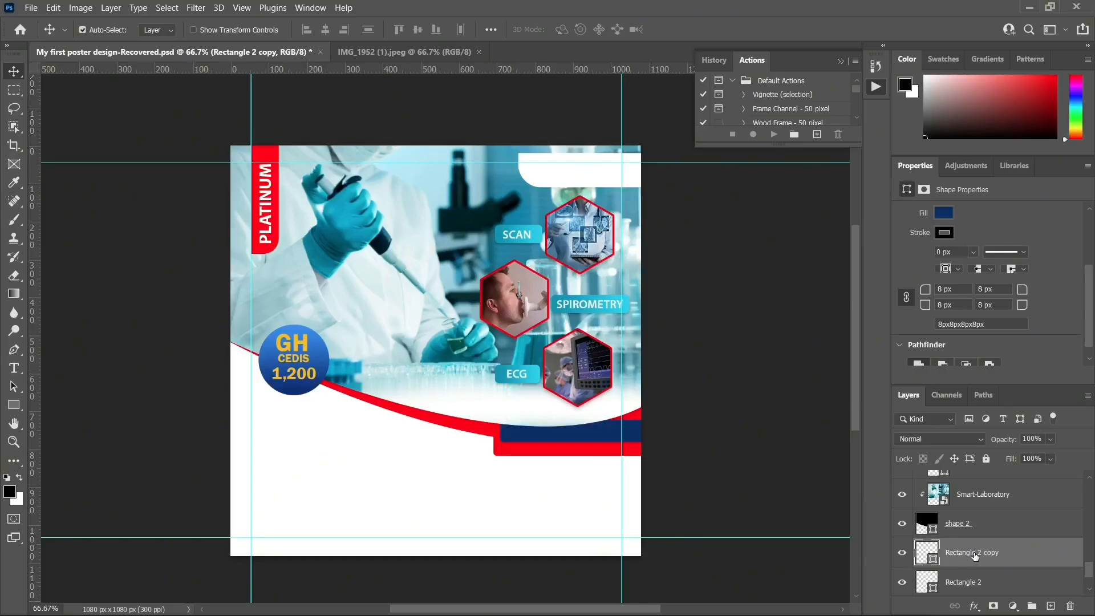
drag(978, 554, 978, 485)
drag(999, 529, 996, 521)
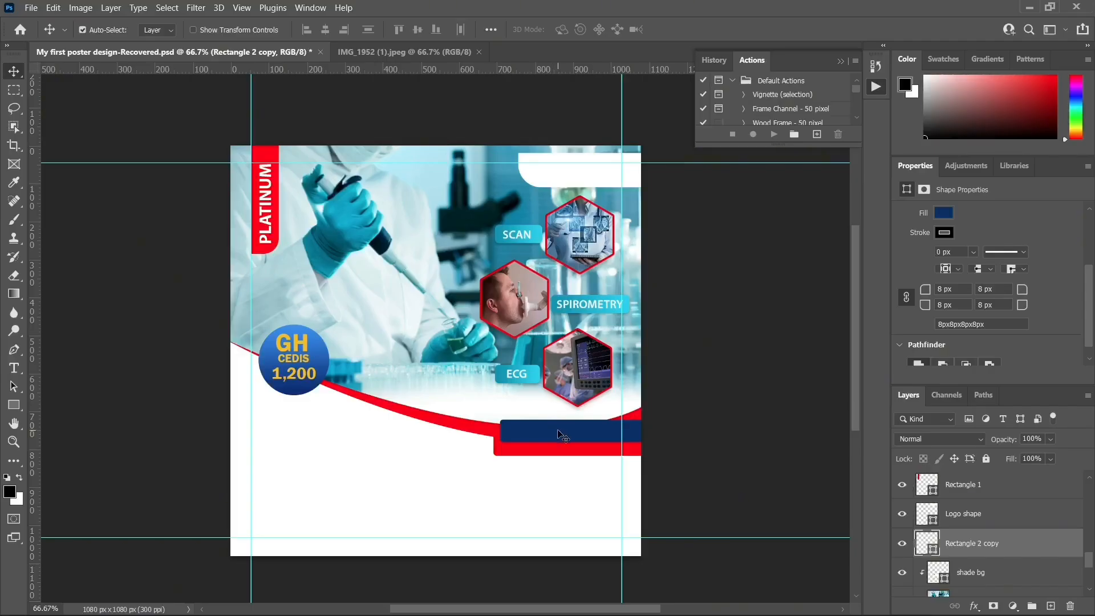
key(Down)
key(Down)
key(Down)
key(Down)
key(Down)
key(Down)
key(Down)
key(Down)
key(Down)
key(Down)
key(Down)
key(Down)
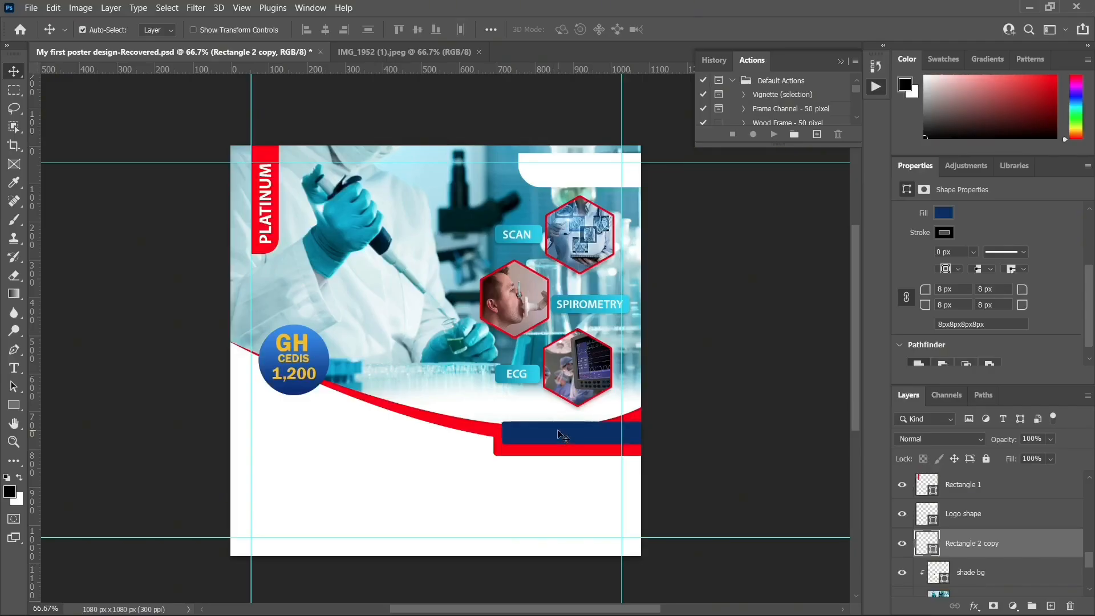
key(Down)
key(Down)
key(Down)
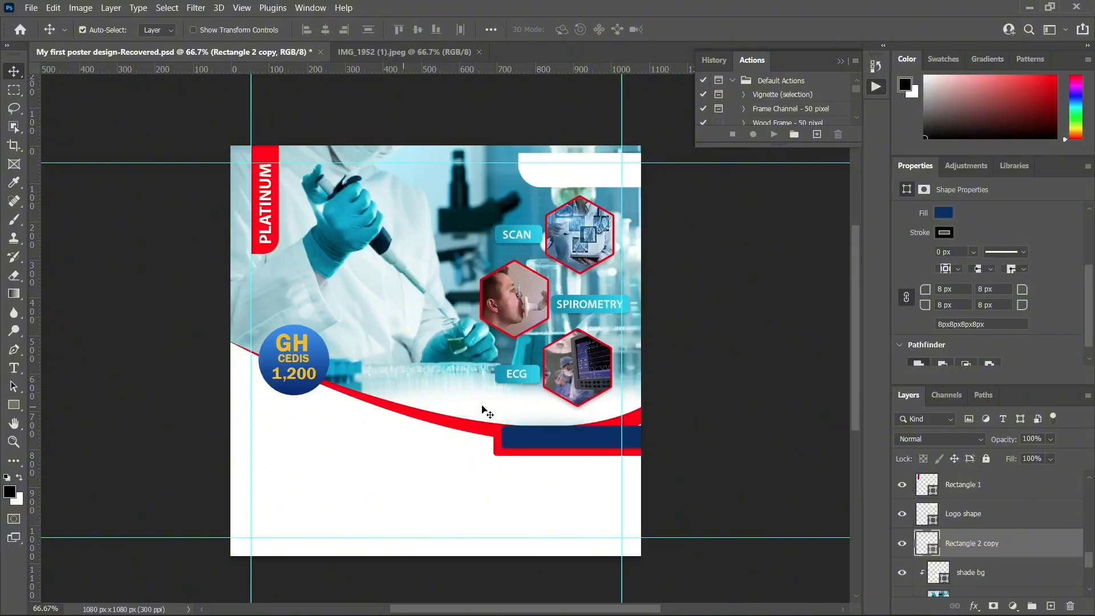
drag(592, 443, 600, 442)
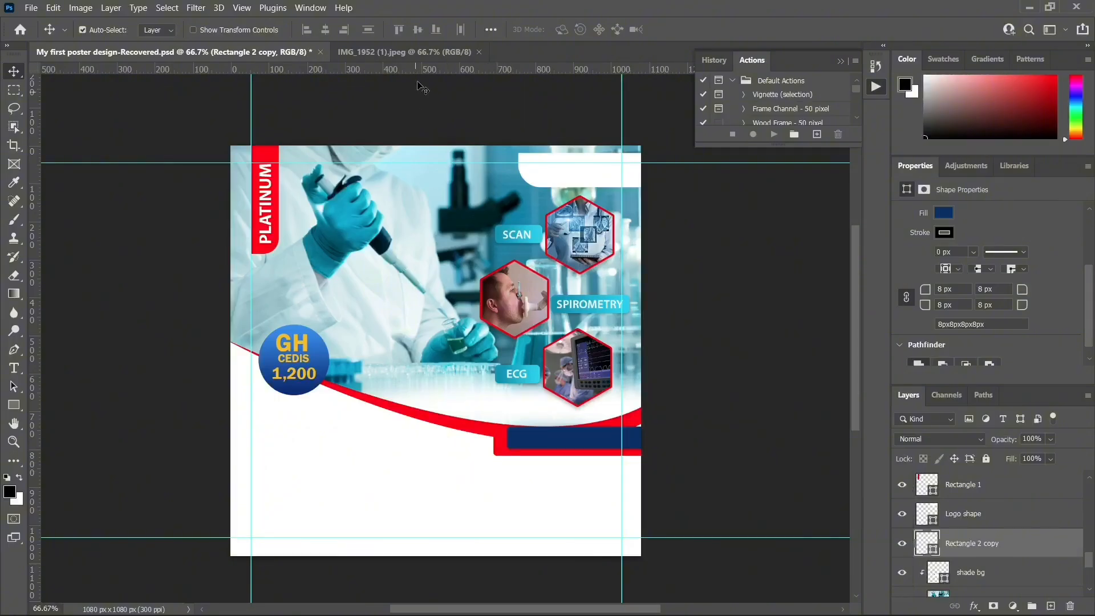
click(410, 53)
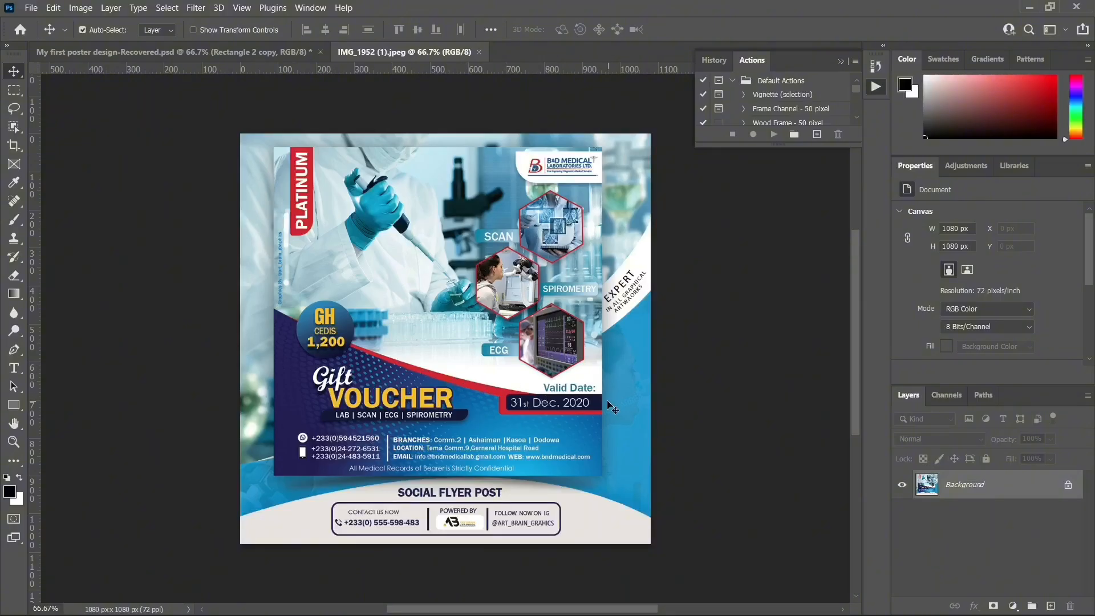
click(257, 56)
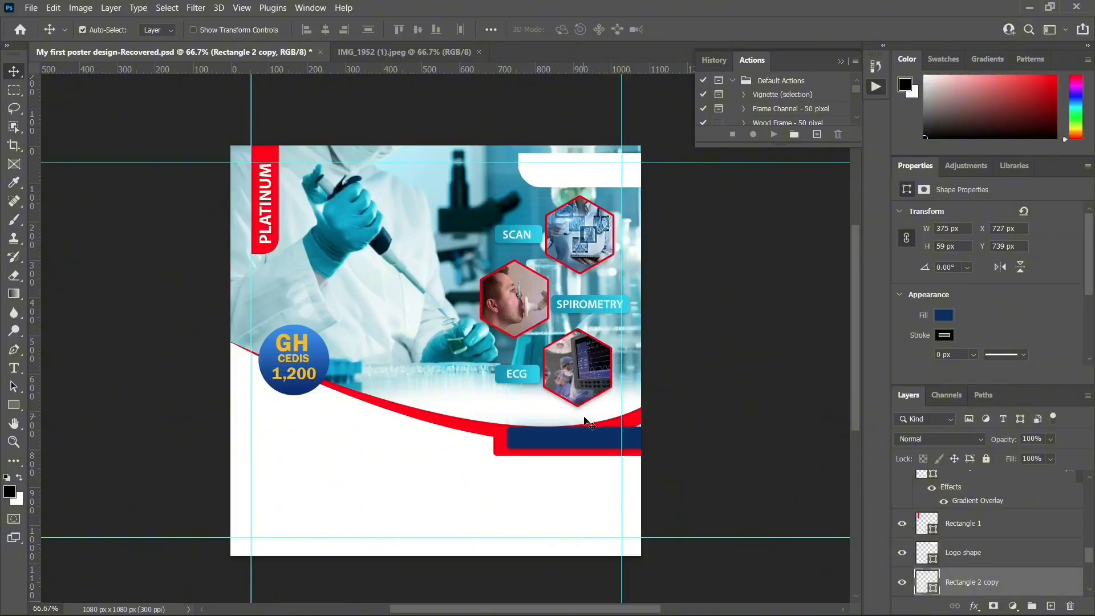
click(440, 56)
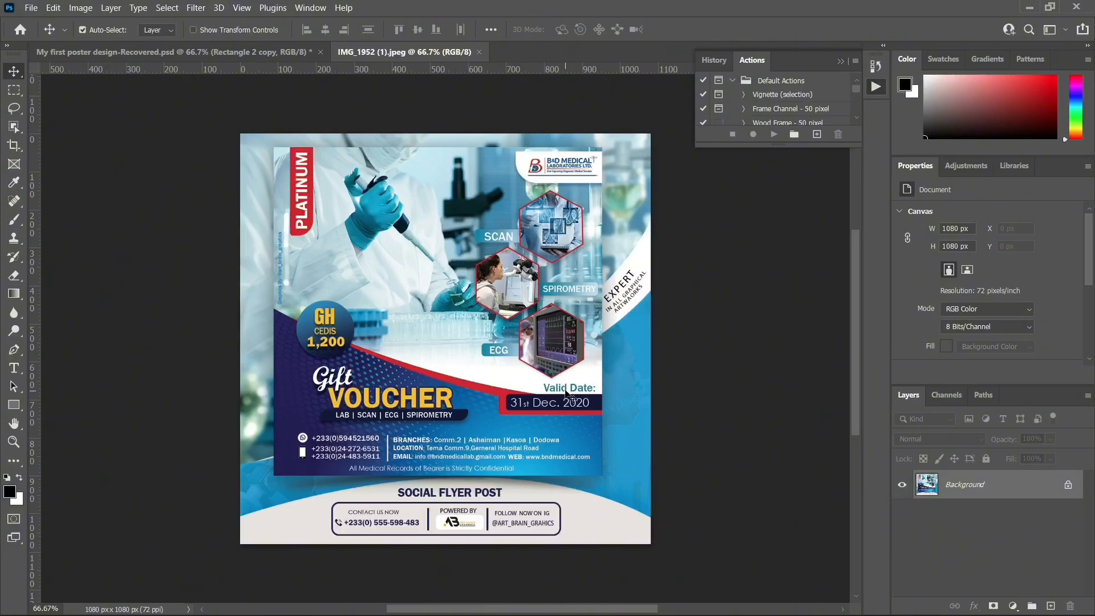
click(197, 55)
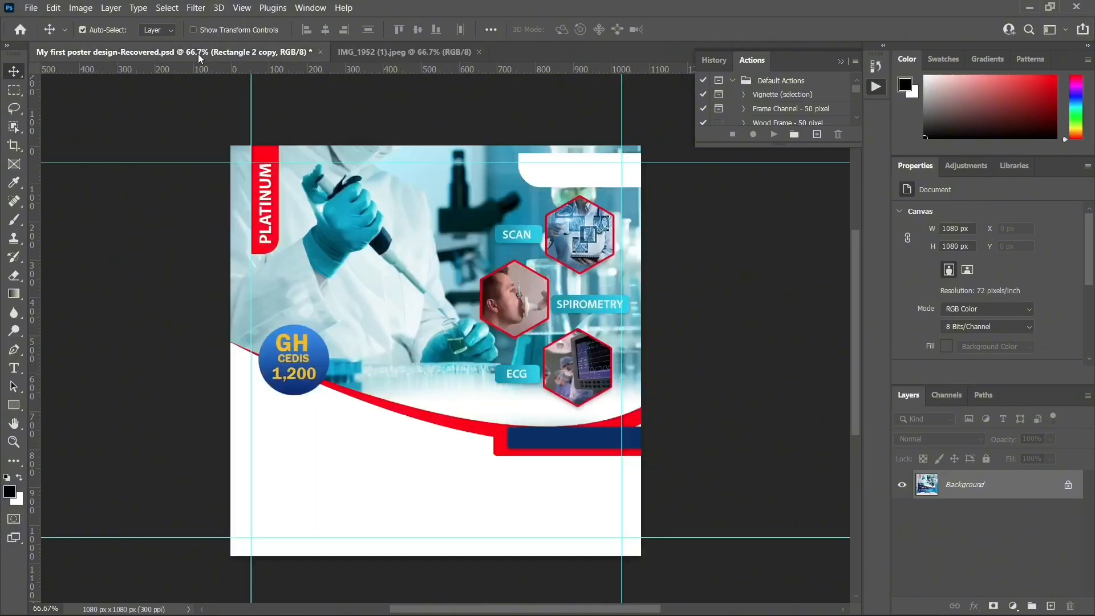
click(527, 410)
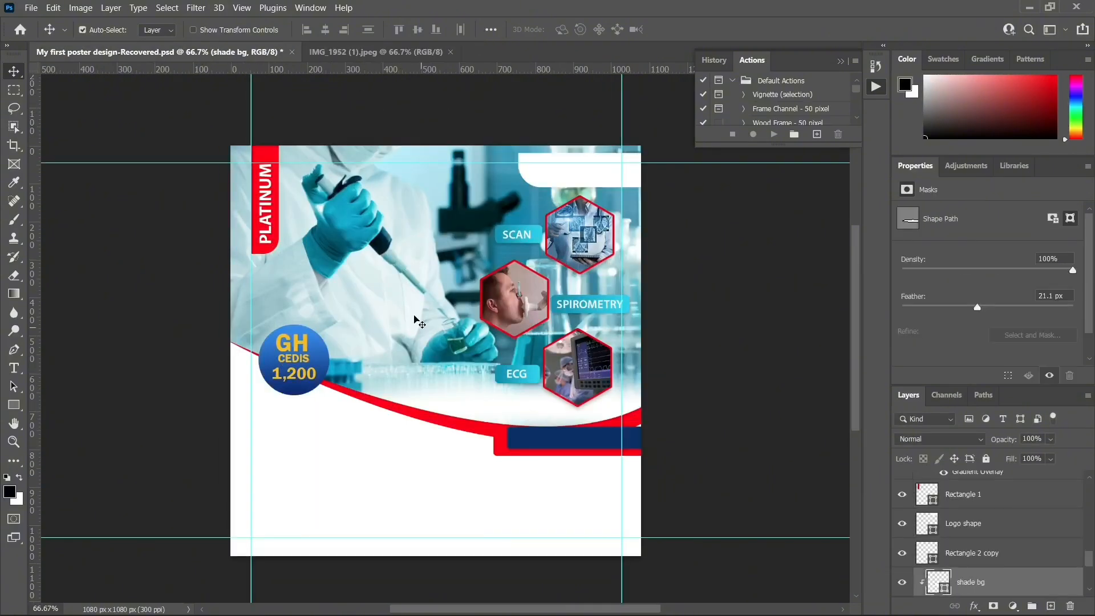
Rotate shape 2 clockwise, enlarge it to about 111% and raise it slightly
click(393, 278)
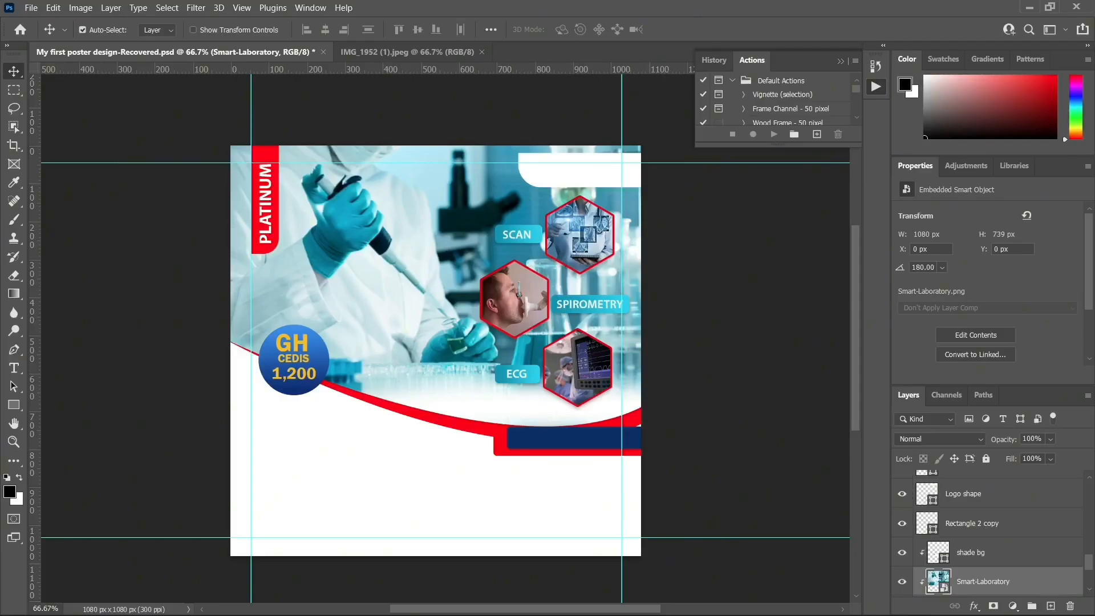
scroll(961, 541, down, 2)
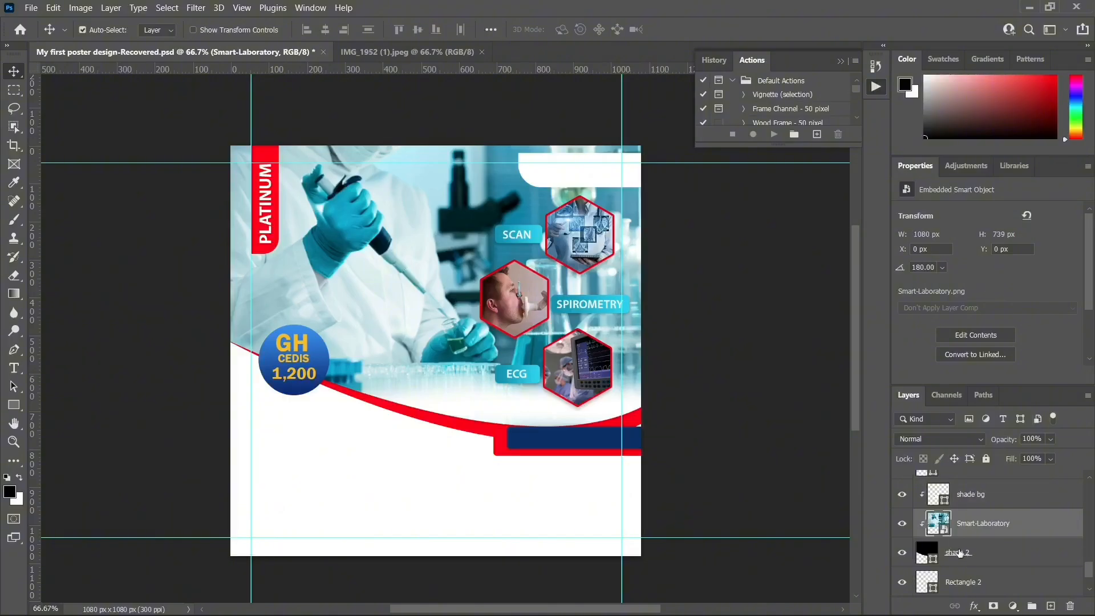
click(959, 553)
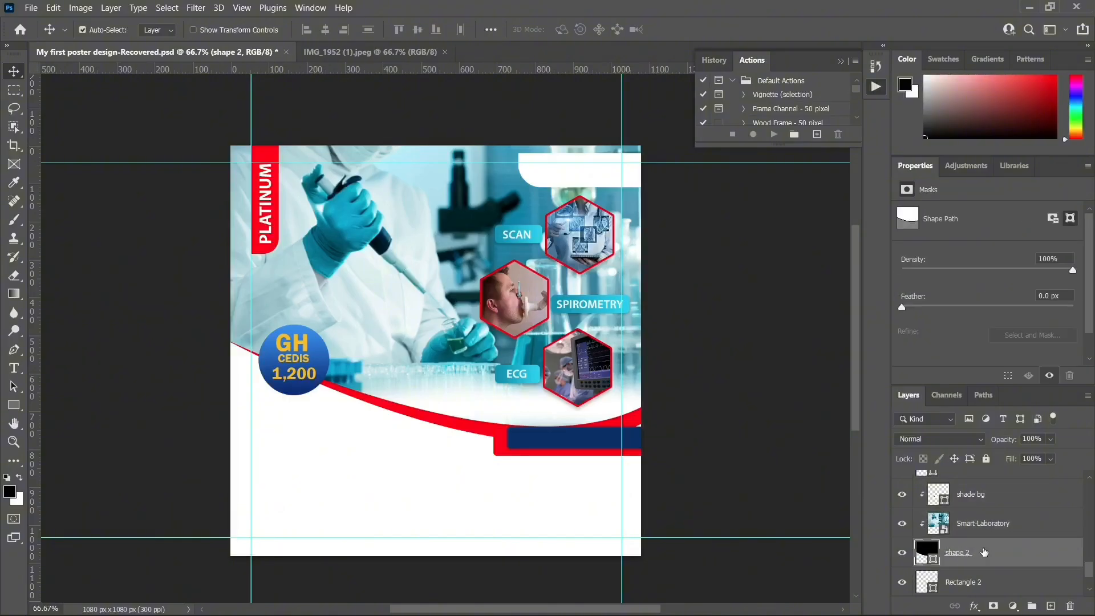
key(ctrl+t)
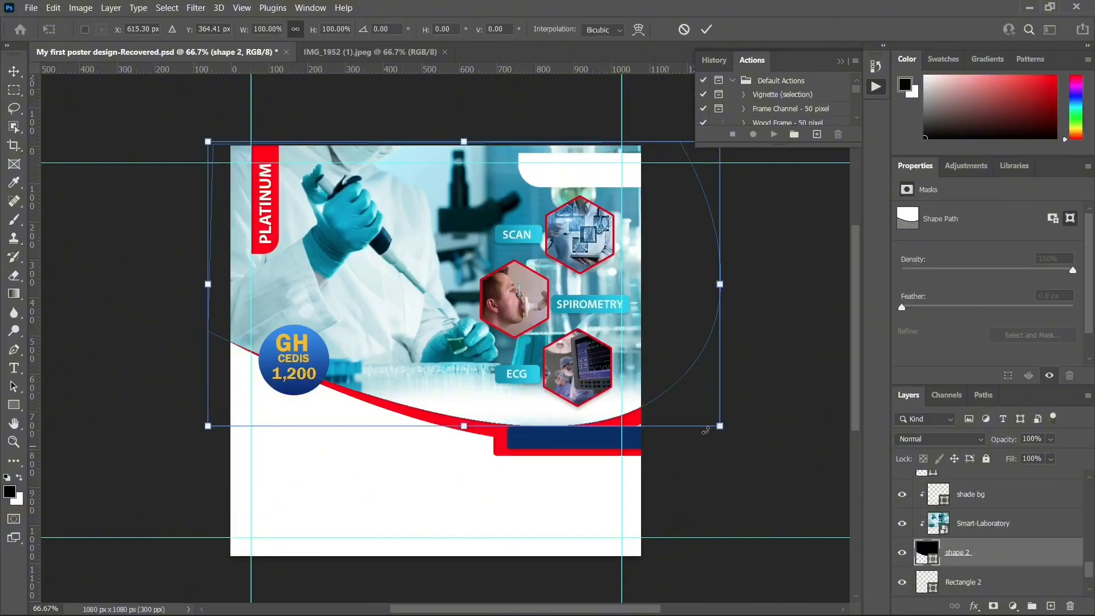
drag(754, 392, 743, 444)
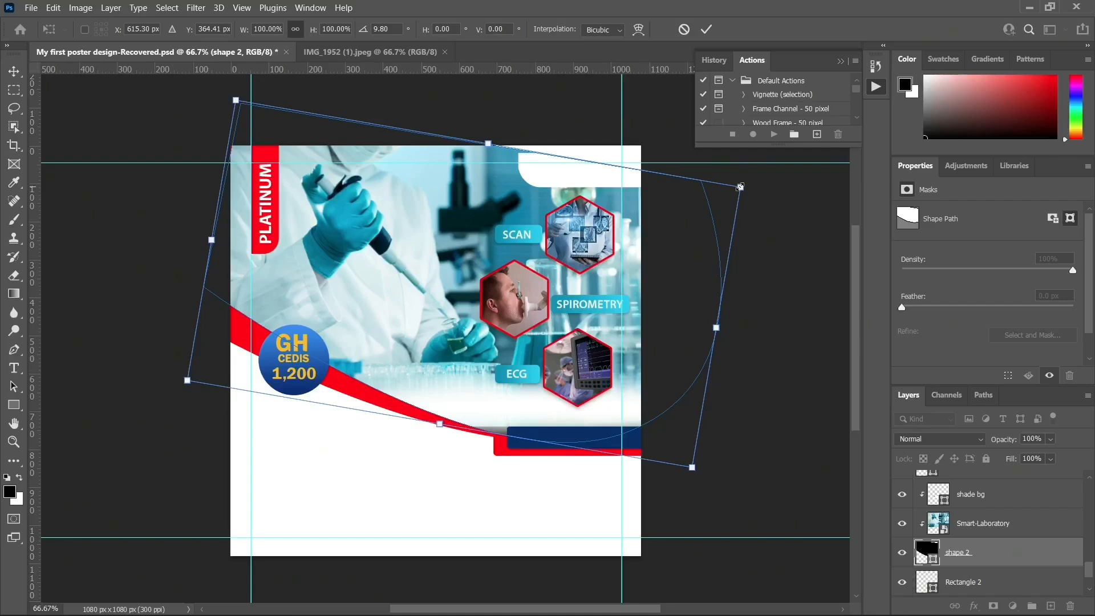
drag(740, 187, 802, 160)
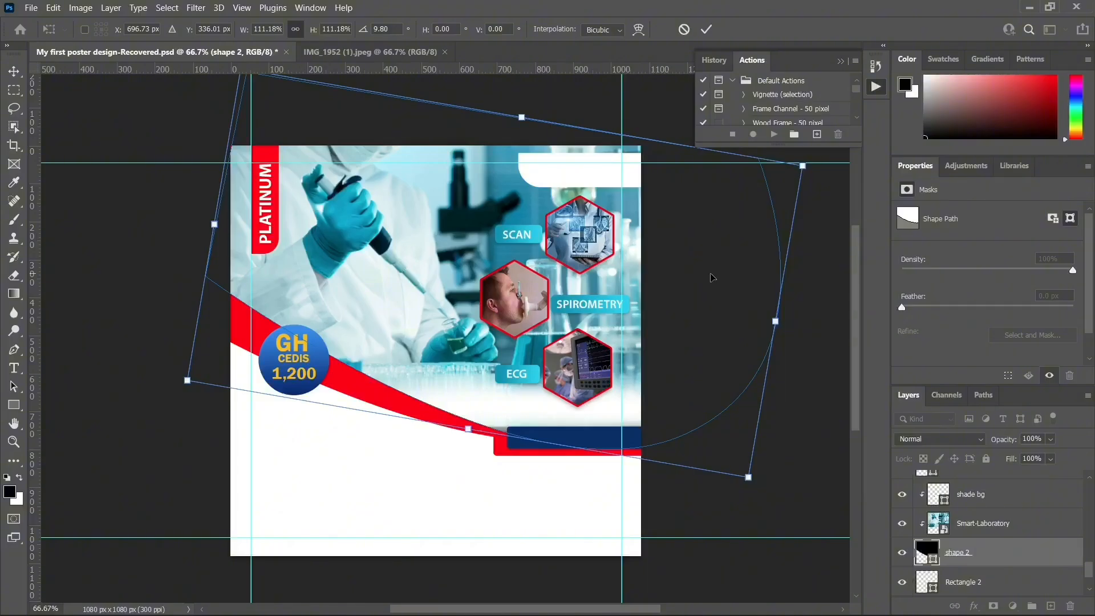
drag(712, 278, 715, 267)
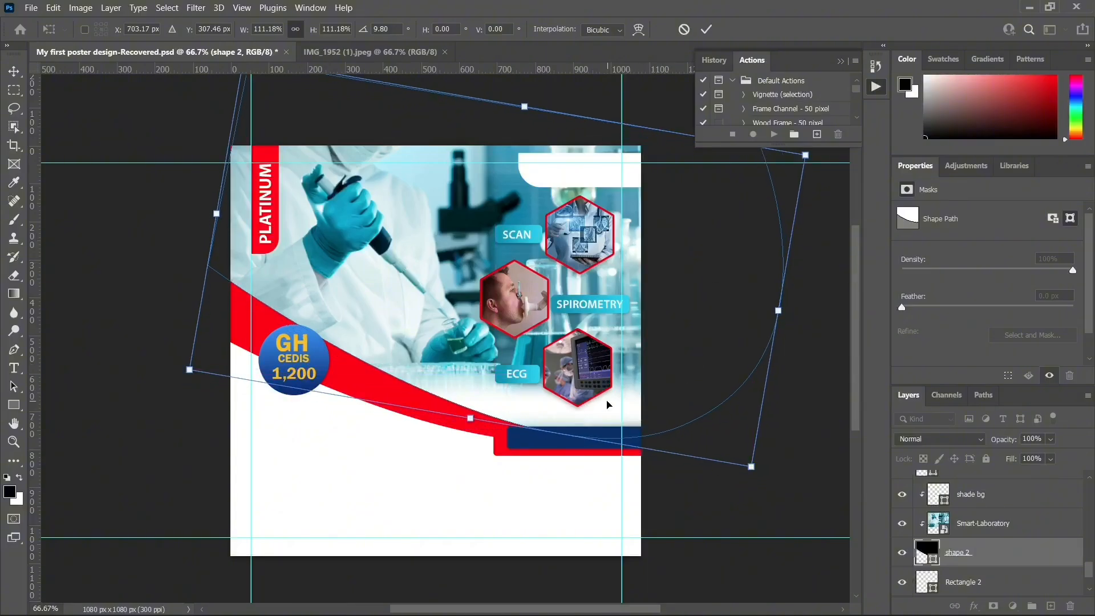
key(Return)
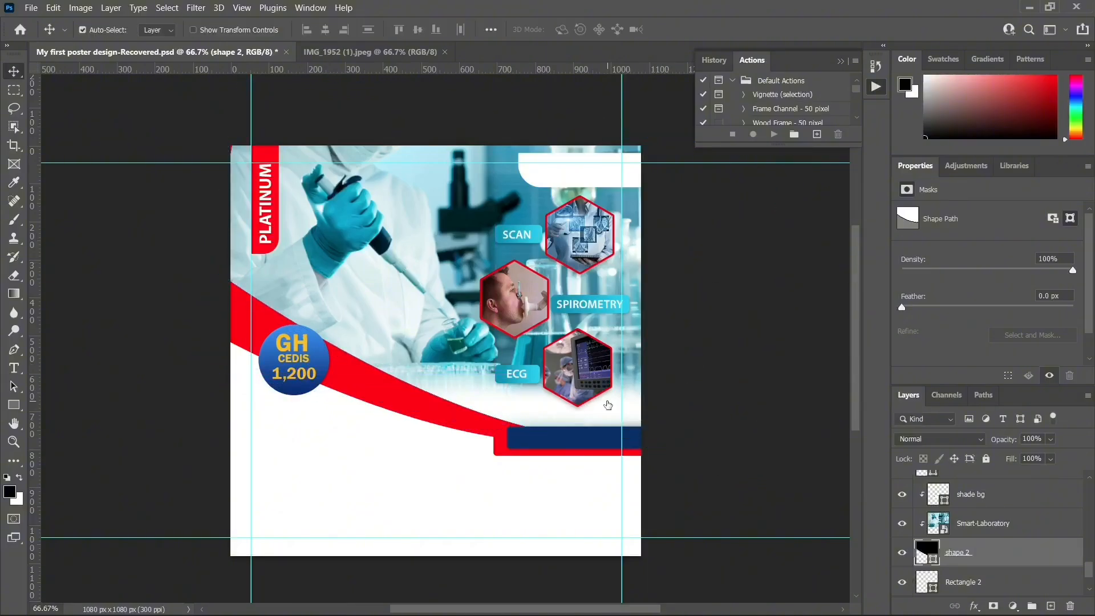
Rotate the shape 1 red band to about 11.7° and shift it up and right
click(387, 400)
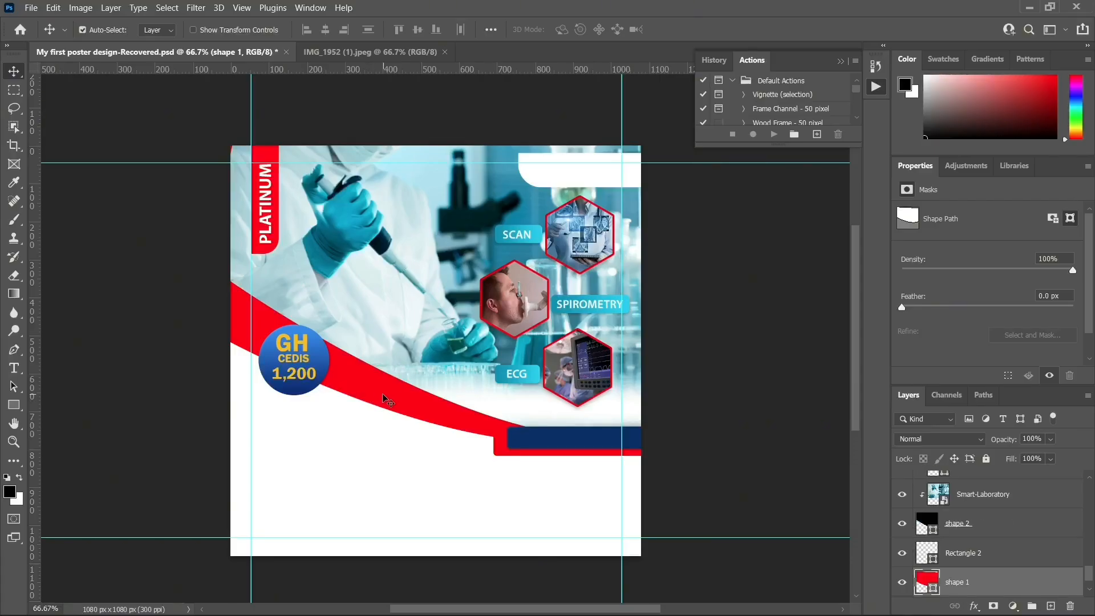
key(ctrl+t)
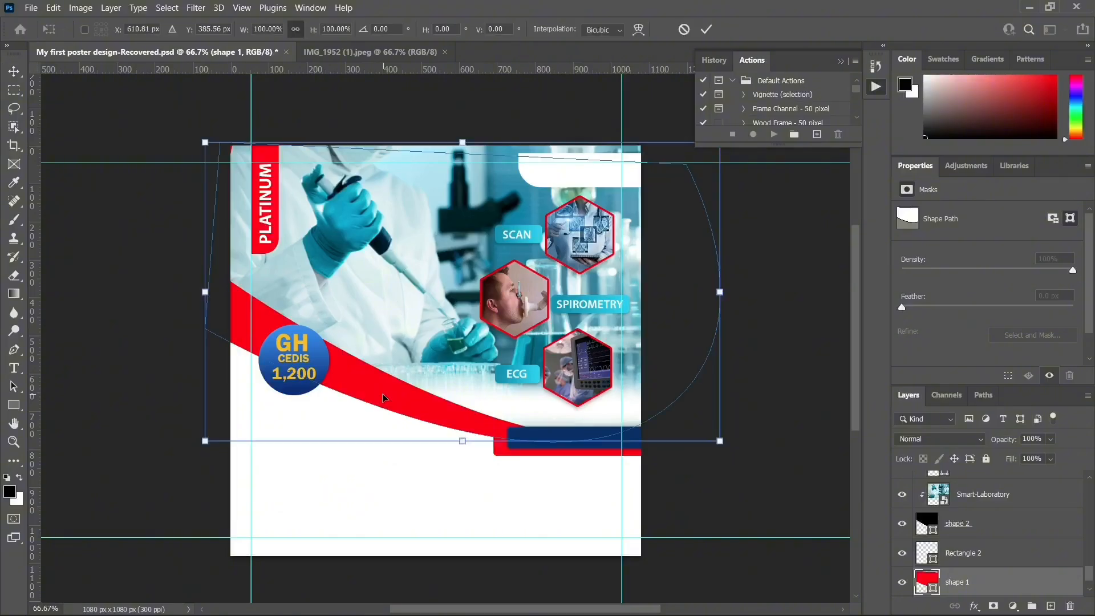
drag(780, 289, 777, 372)
drag(684, 329, 687, 312)
drag(782, 300, 785, 271)
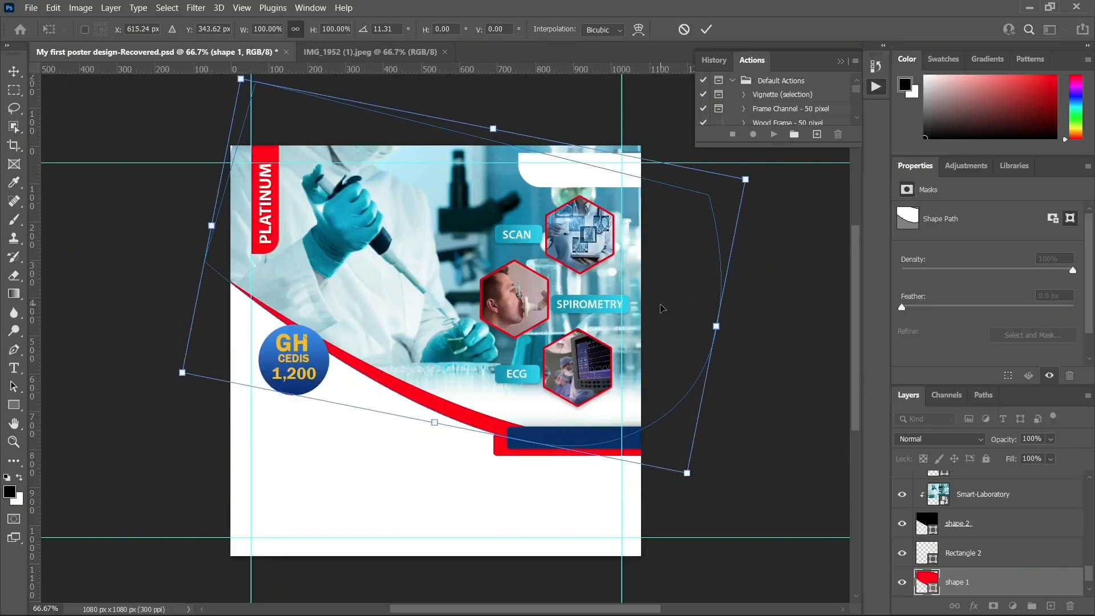
drag(661, 308, 655, 308)
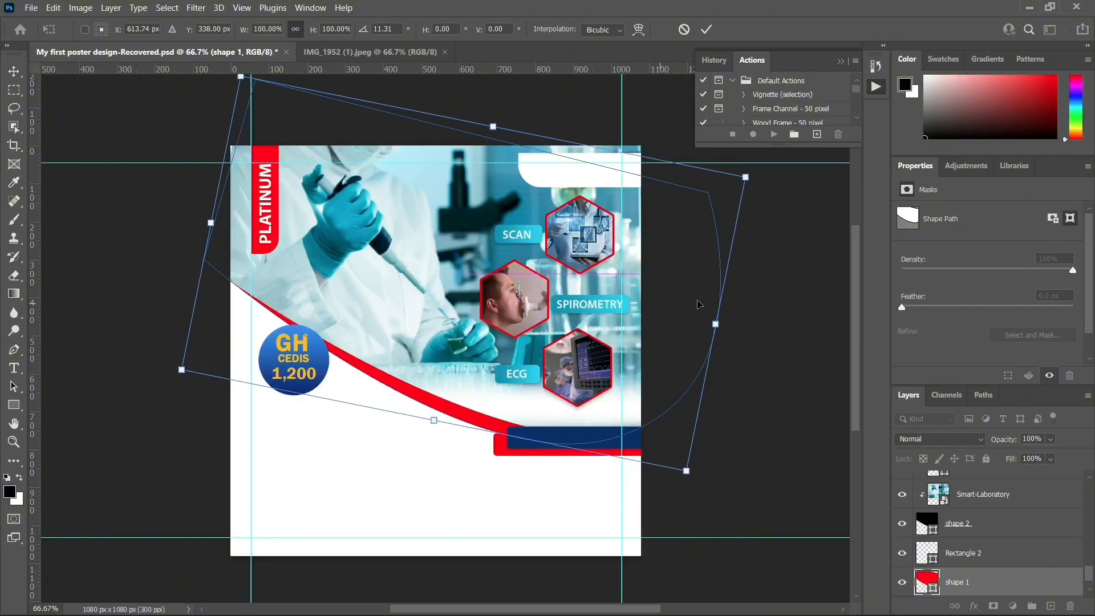
drag(798, 302, 794, 305)
key(Return)
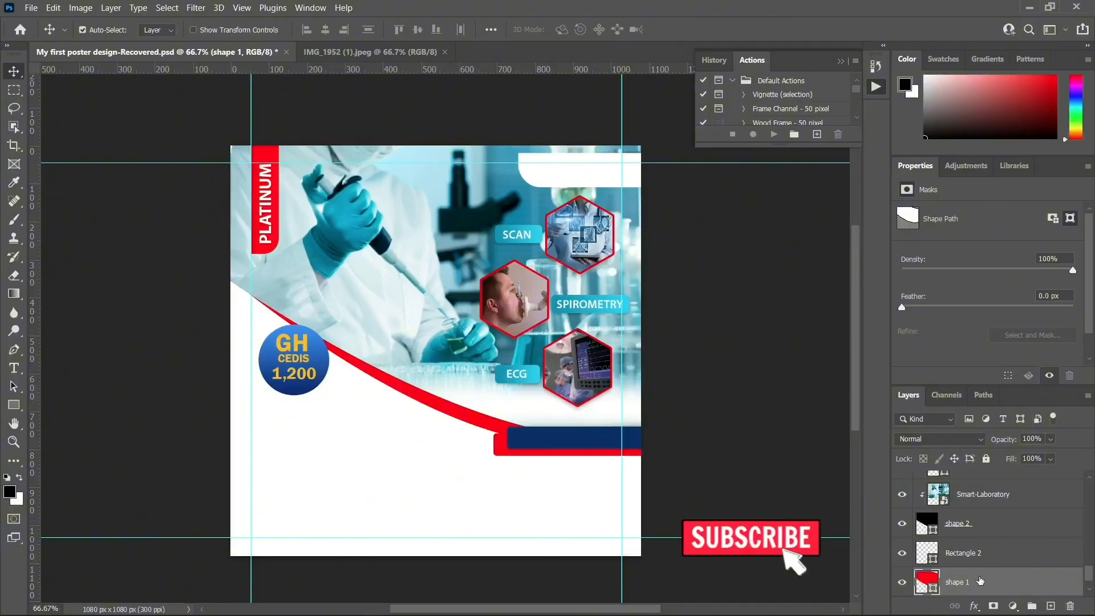
scroll(984, 570, down, 1)
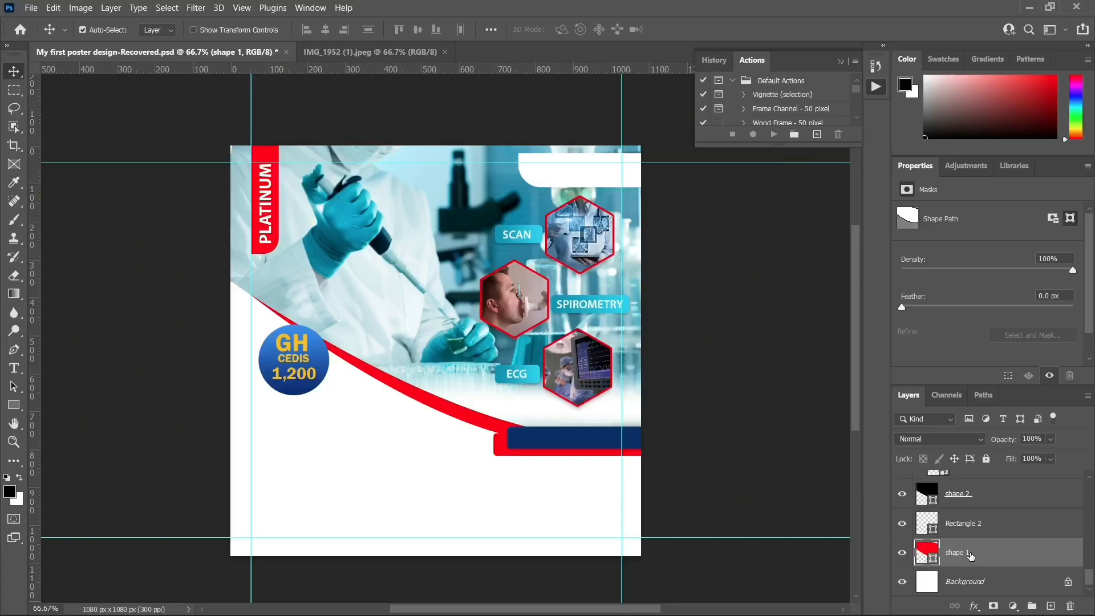
Stretch and rotate shape 1 and shape 2 together, then nudge both upward
scroll(971, 556, up, 1)
ctrl+click(983, 528)
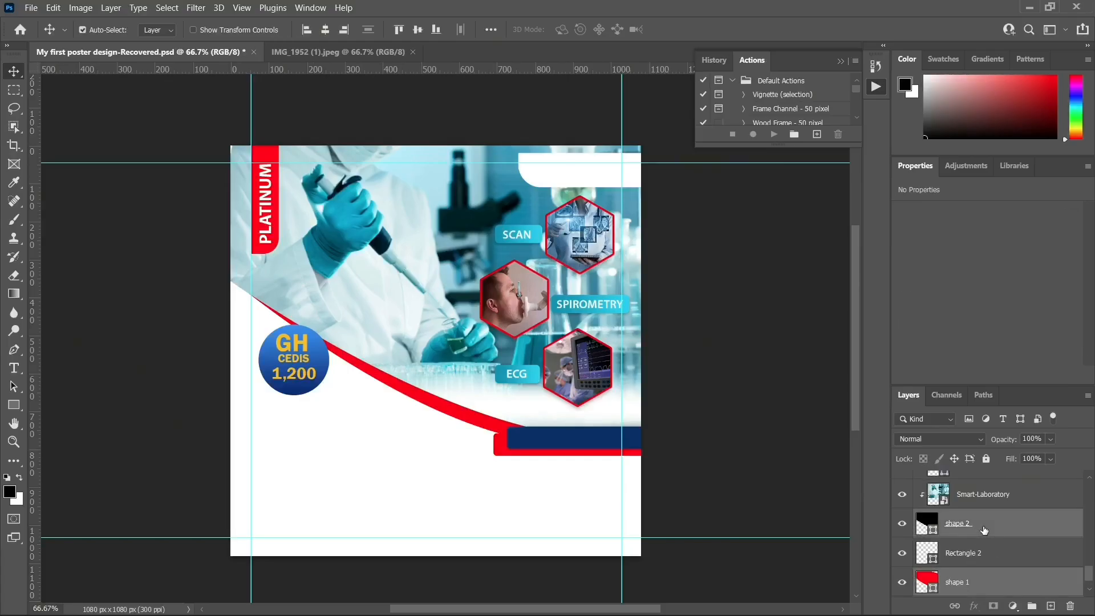
key(ctrl+t)
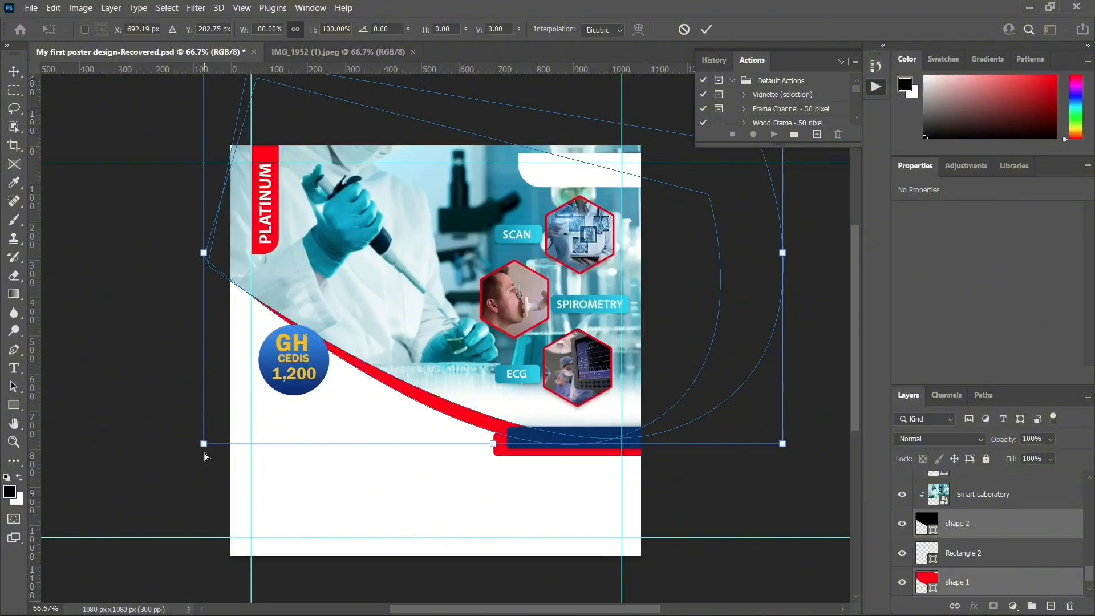
drag(204, 447, 194, 471)
drag(196, 268, 177, 268)
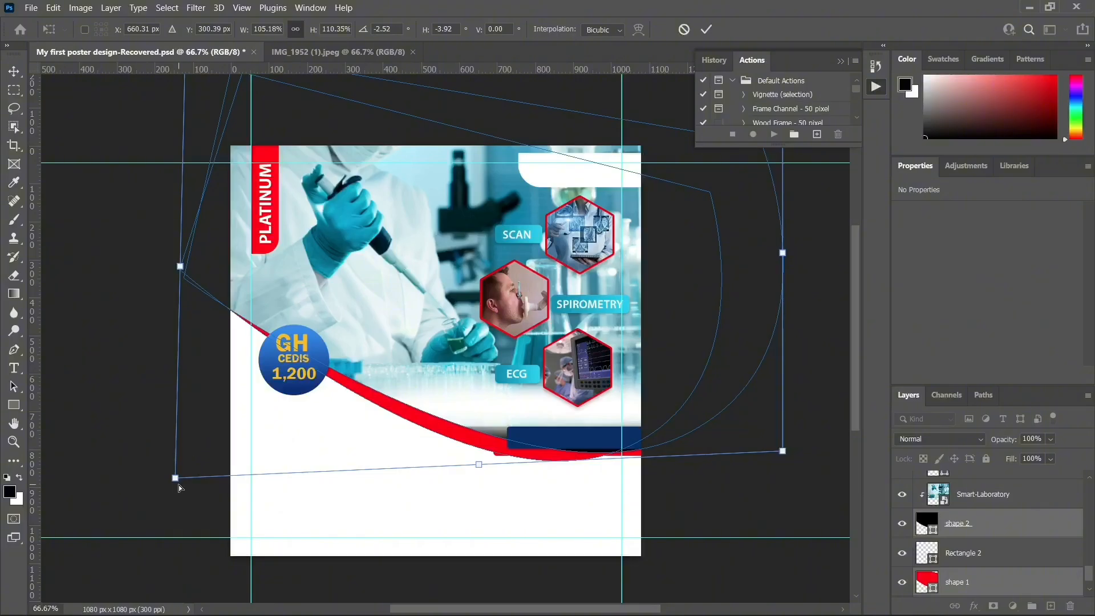
drag(162, 478, 170, 487)
click(15, 75)
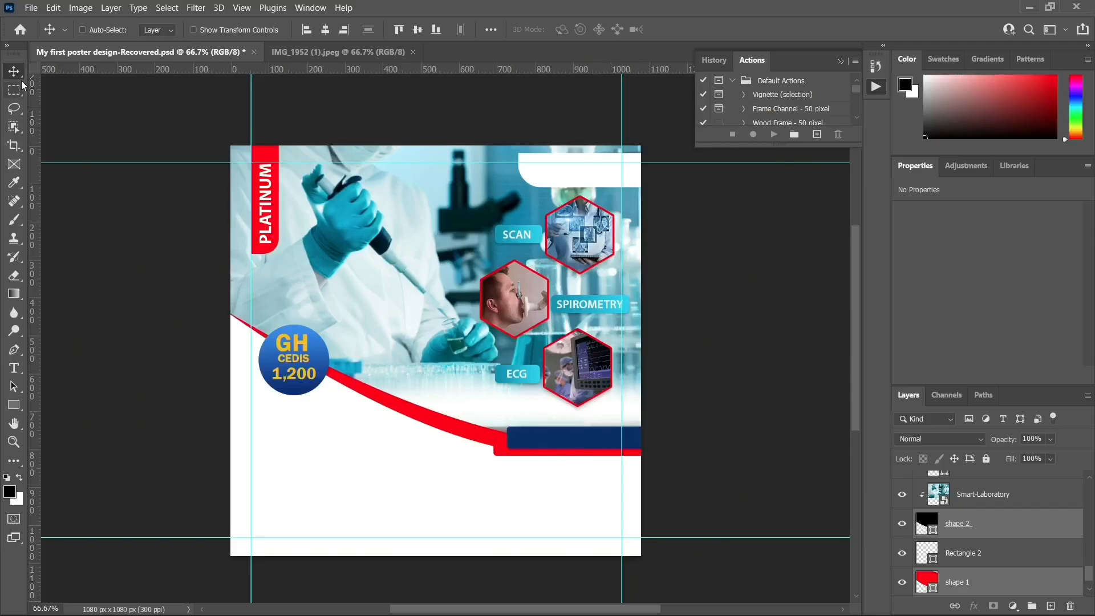
key(Up)
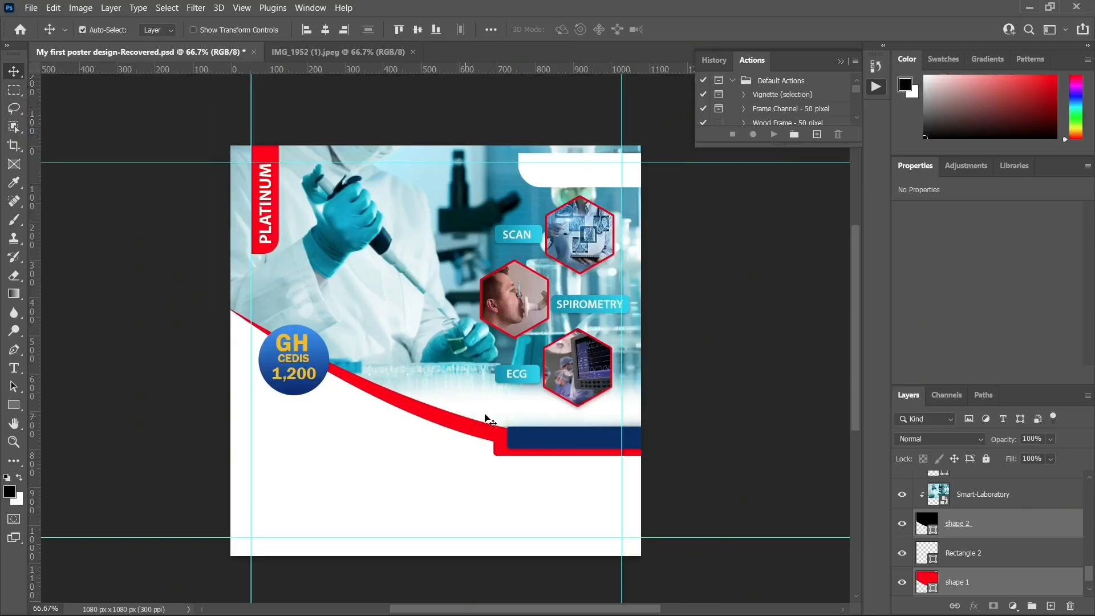
Check shape 1's transform without changing it, then select the Rectangle 2 copy layer
click(1023, 593)
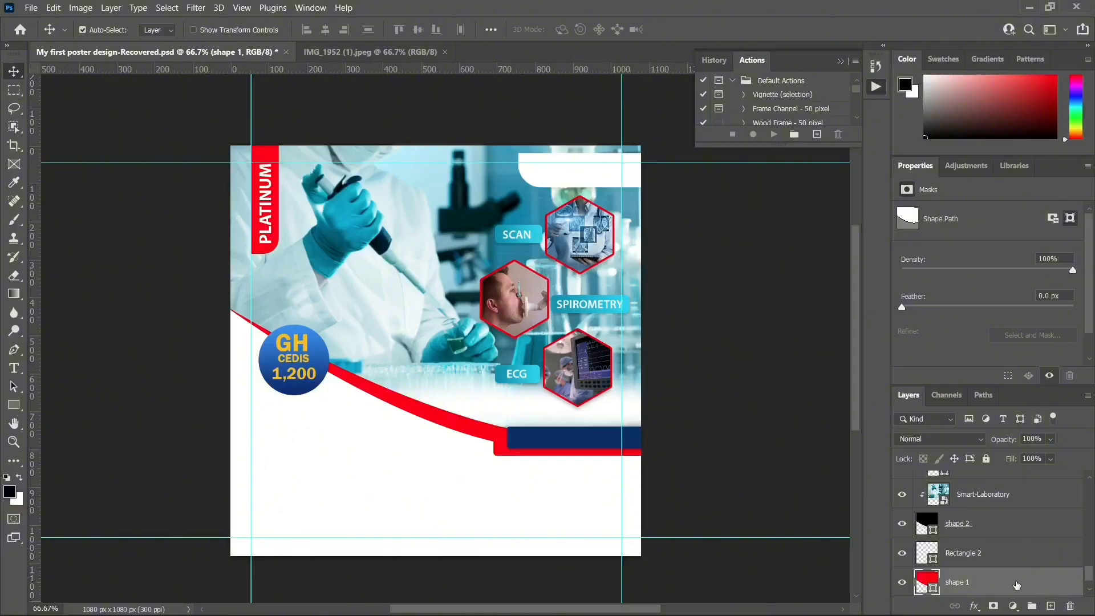
key(ctrl+t)
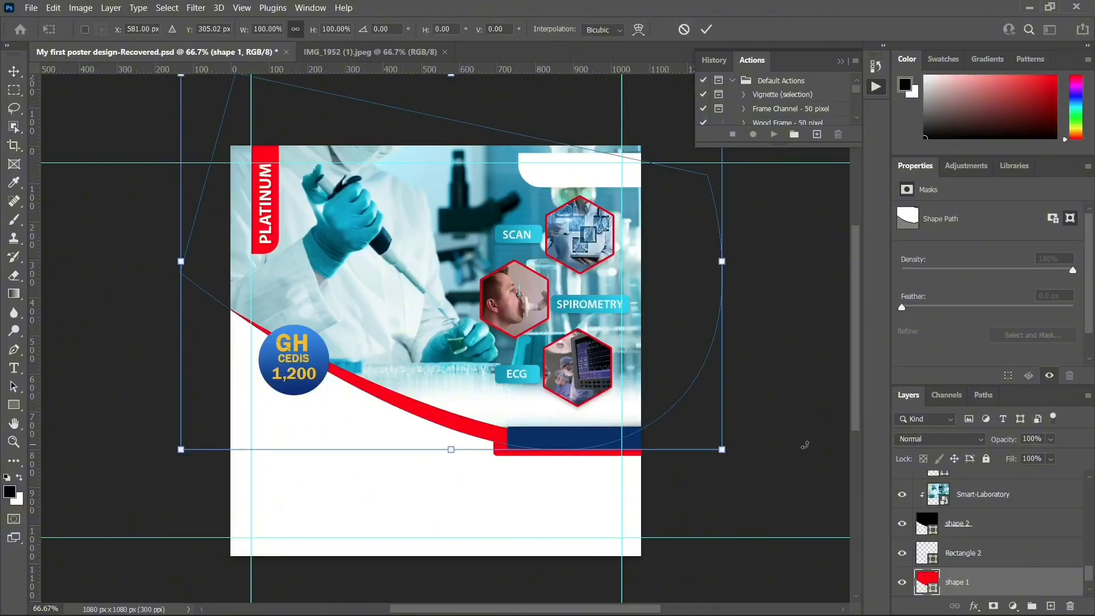
key(Return)
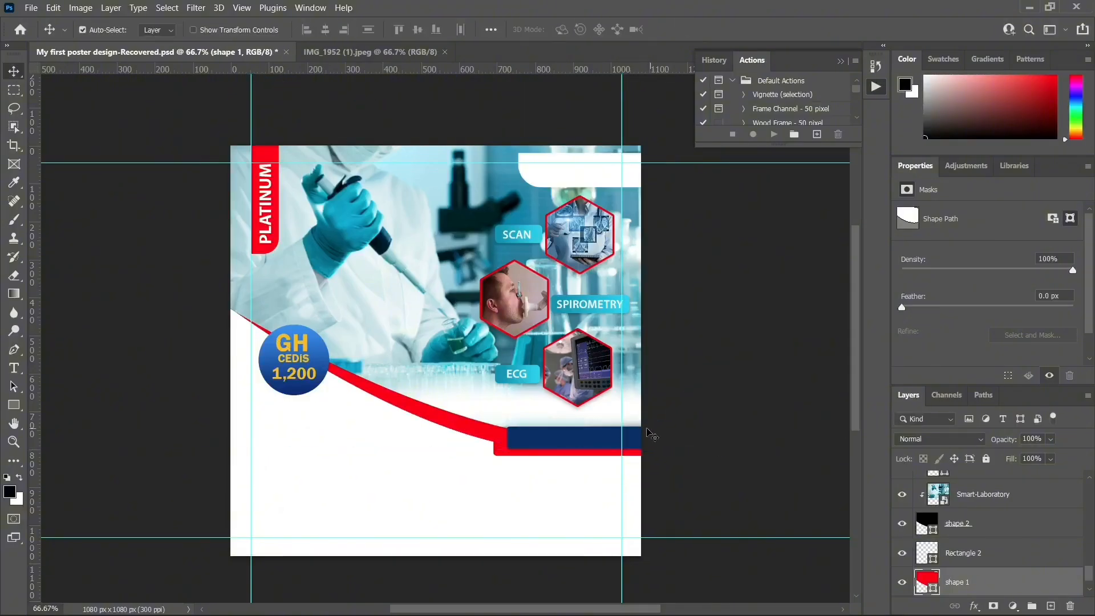
click(583, 429)
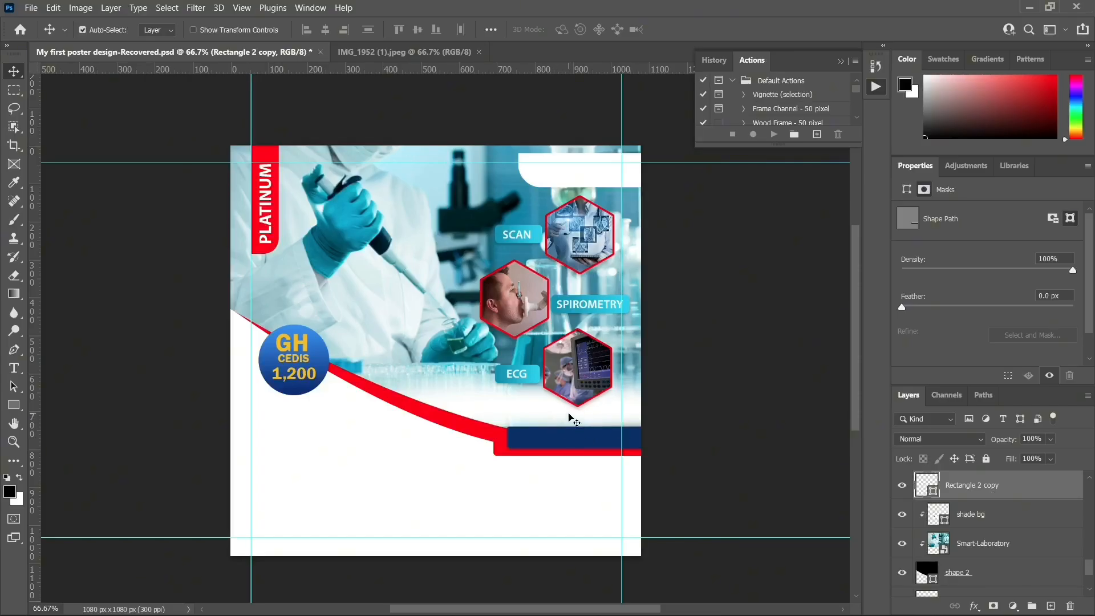
Select the shade bg layer in the Layers panel
click(570, 421)
scroll(1006, 516, up, 5)
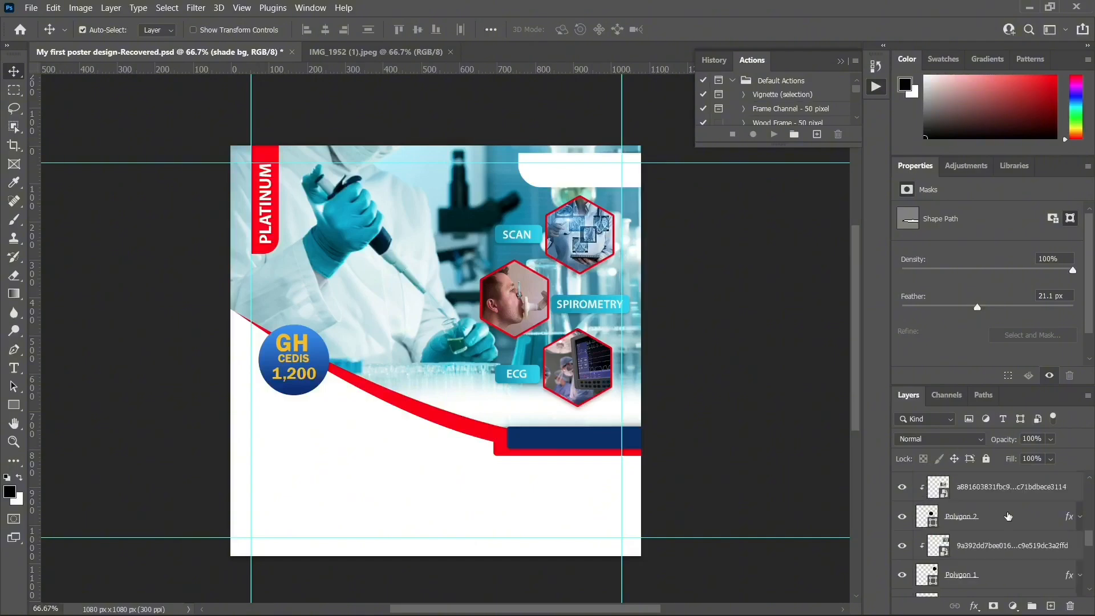
scroll(1009, 519, down, 4)
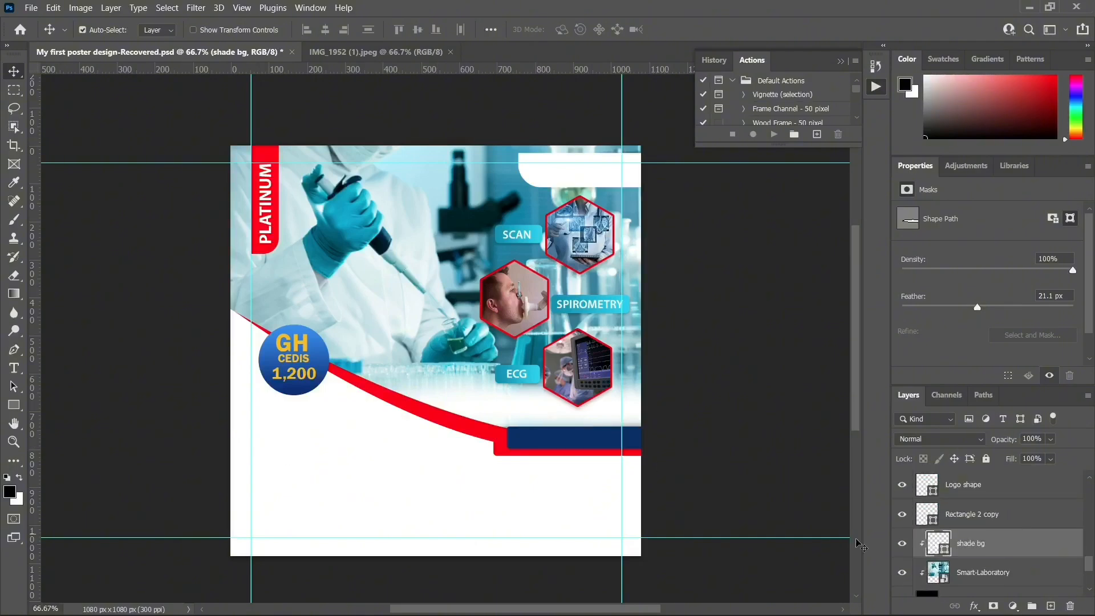
Add a new layer and type 'Valid Date:' as horizontal text below the ECG hexagon
click(1050, 606)
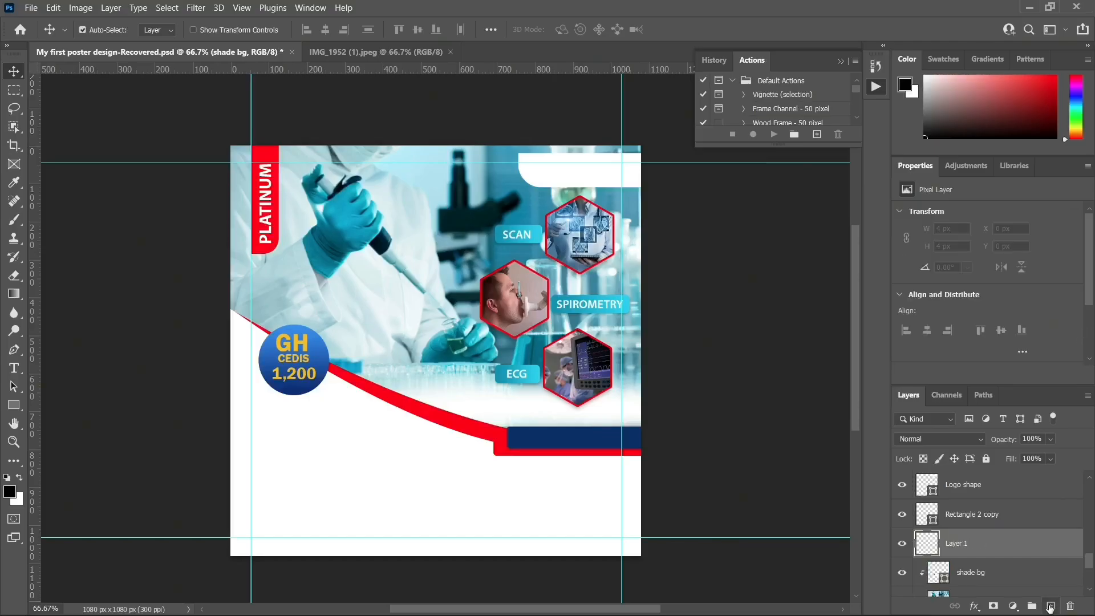
click(14, 369)
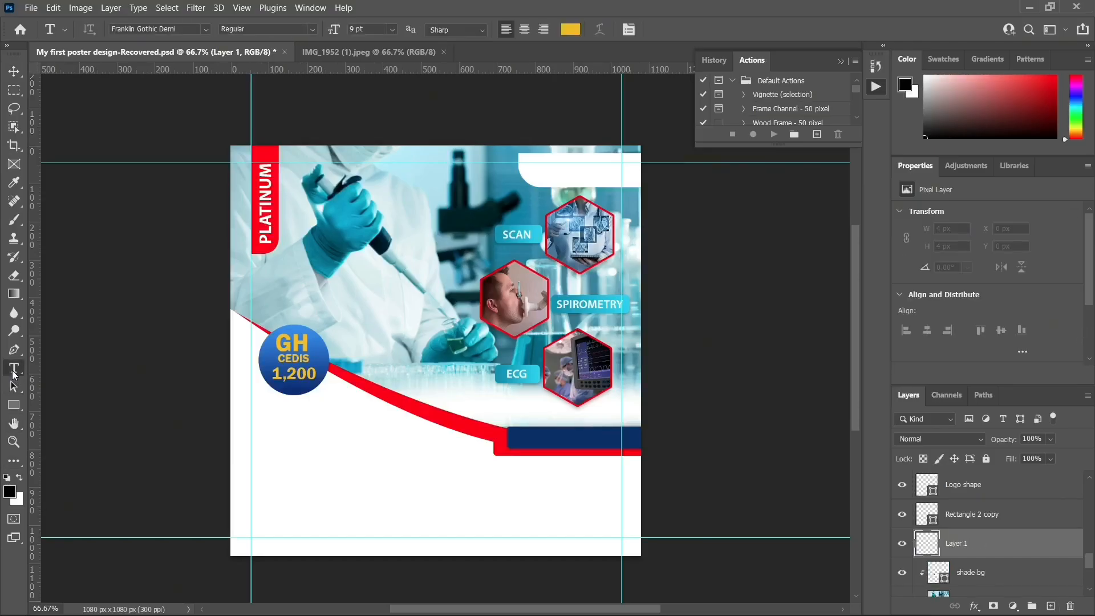
right_click(15, 369)
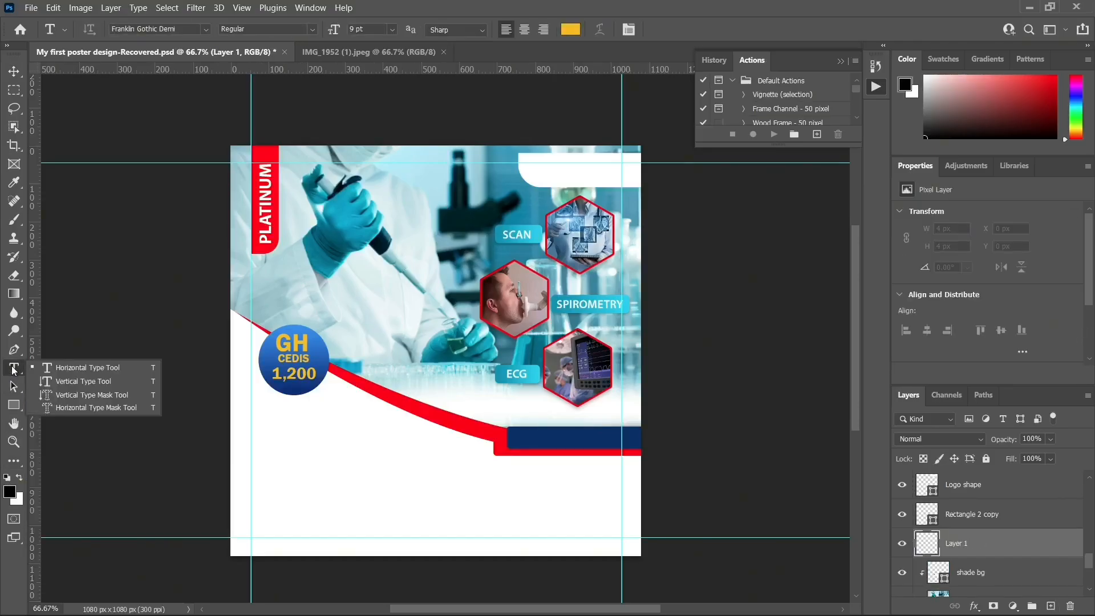
click(54, 368)
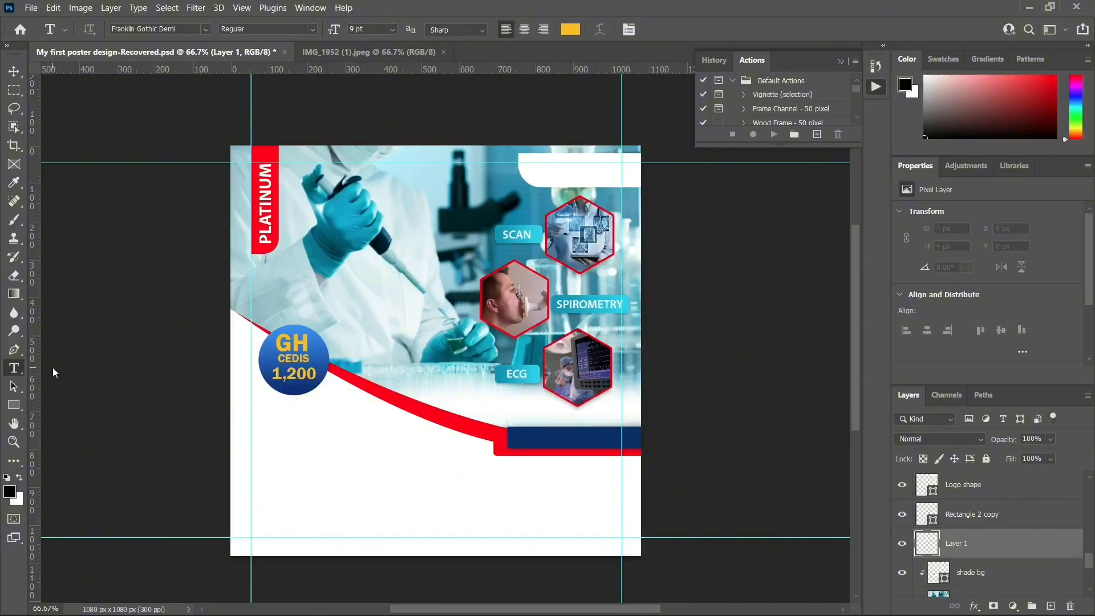
click(482, 402)
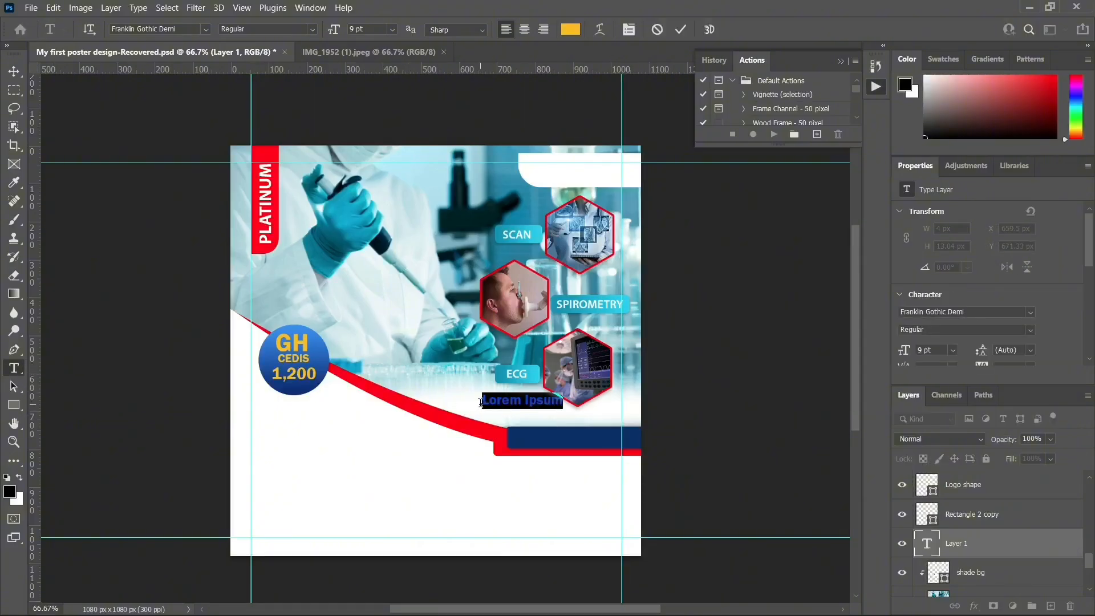
key(BackSpace)
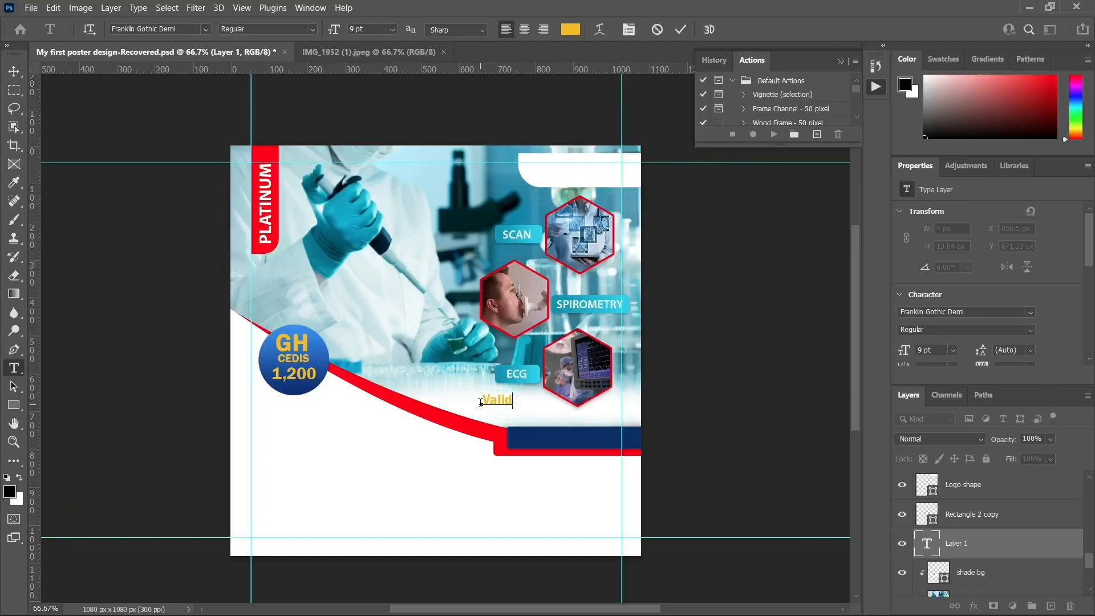
text(Date:)
key(ctrl+Return)
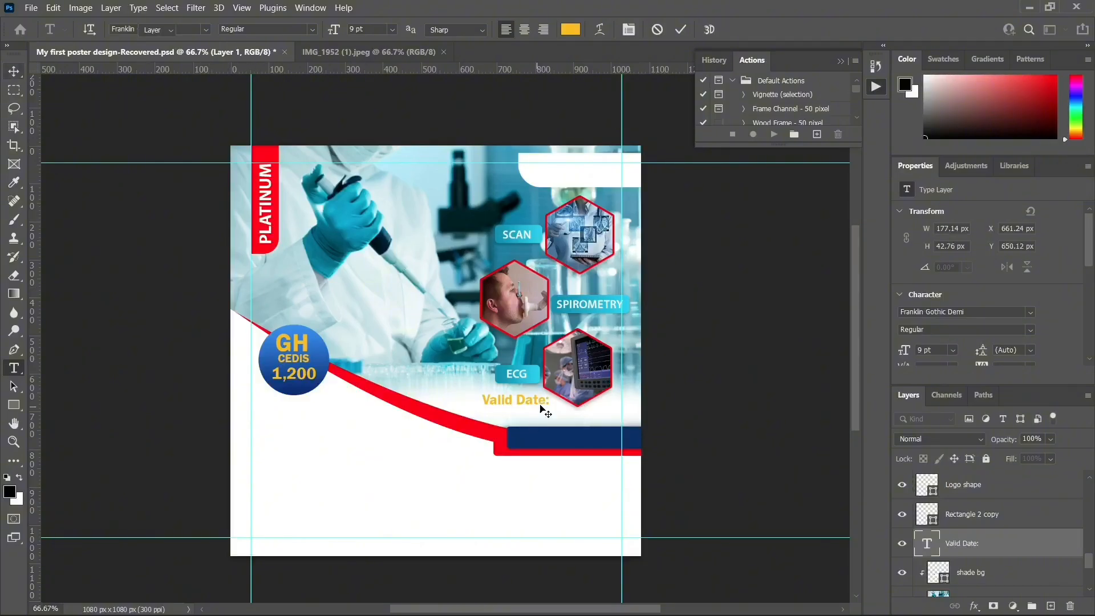
Place the Valid Date: label above the navy bar's right end, scaled to about 89%
drag(542, 399, 606, 419)
key(ctrl+t)
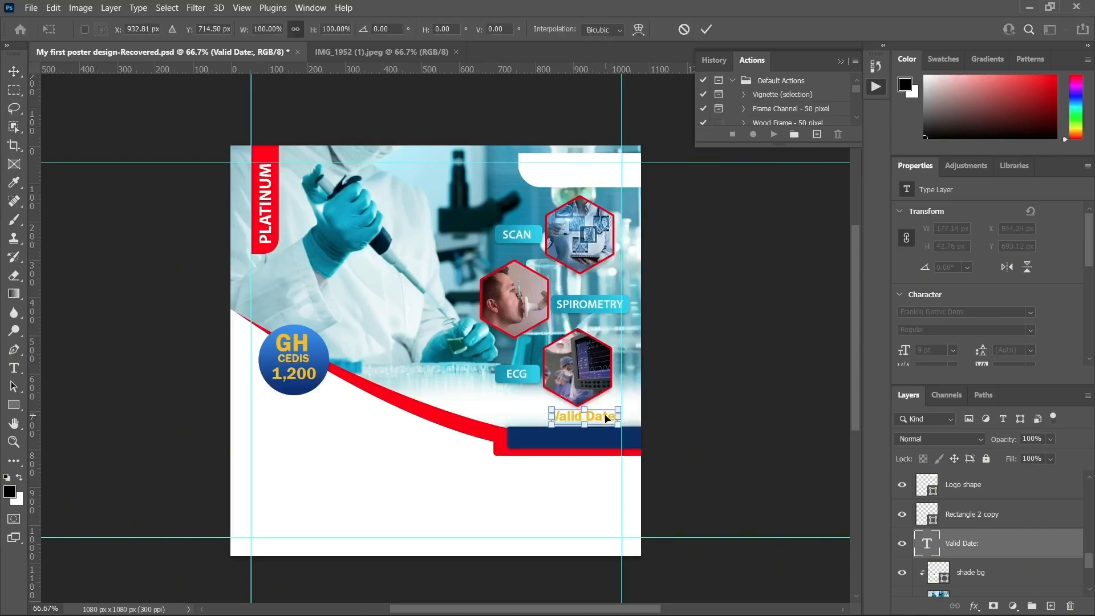
drag(552, 407, 555, 404)
key(Return)
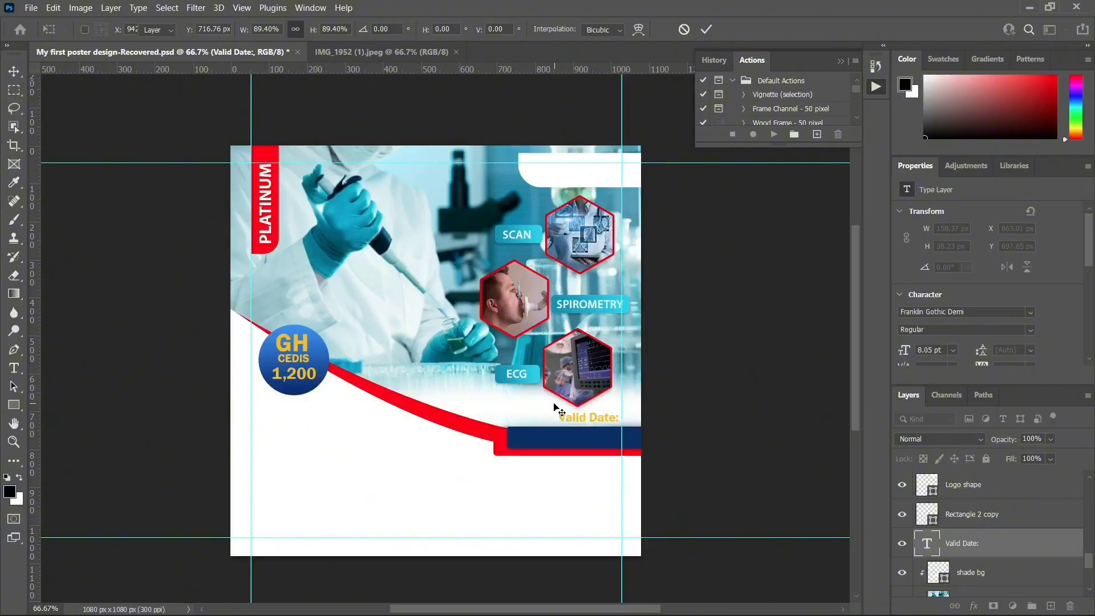
key(Right)
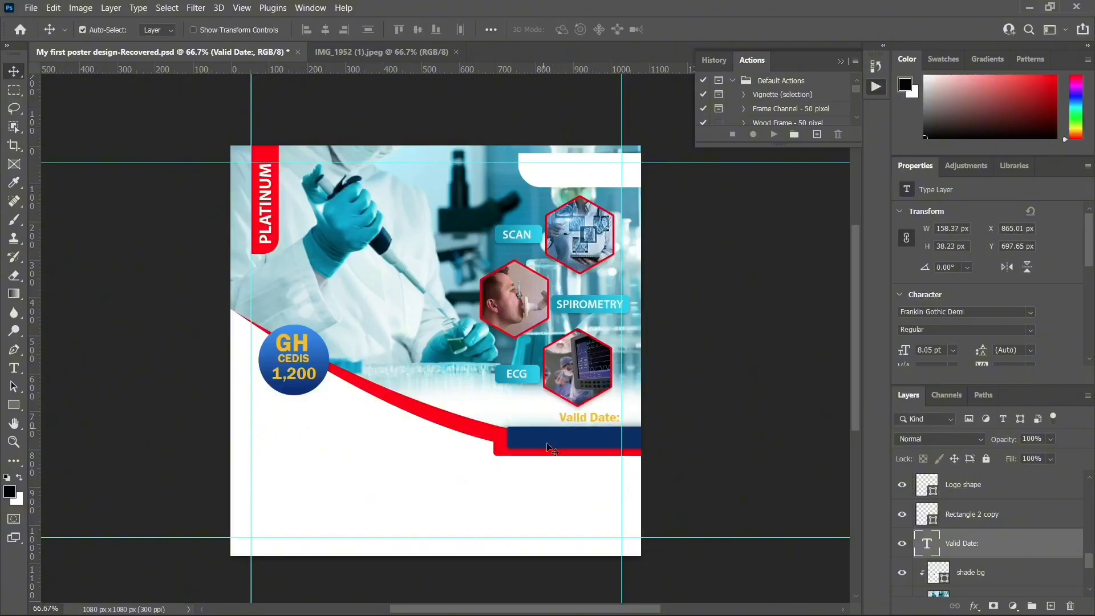
Recolour the Valid Date: label from gold to teal #00abcc, sampled from the lab gloves
double_click(932, 546)
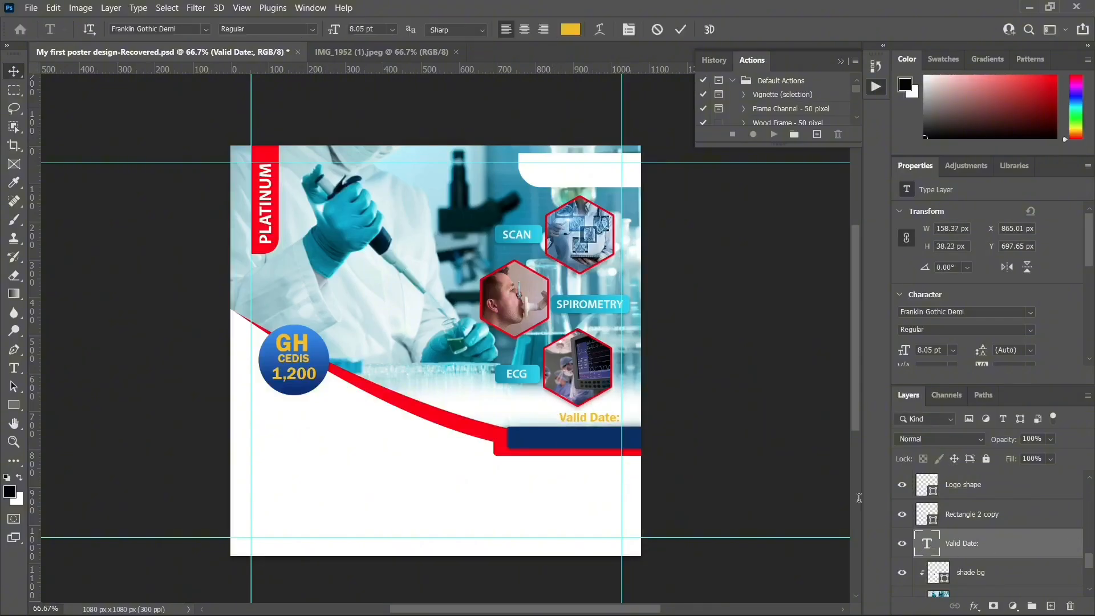
click(568, 31)
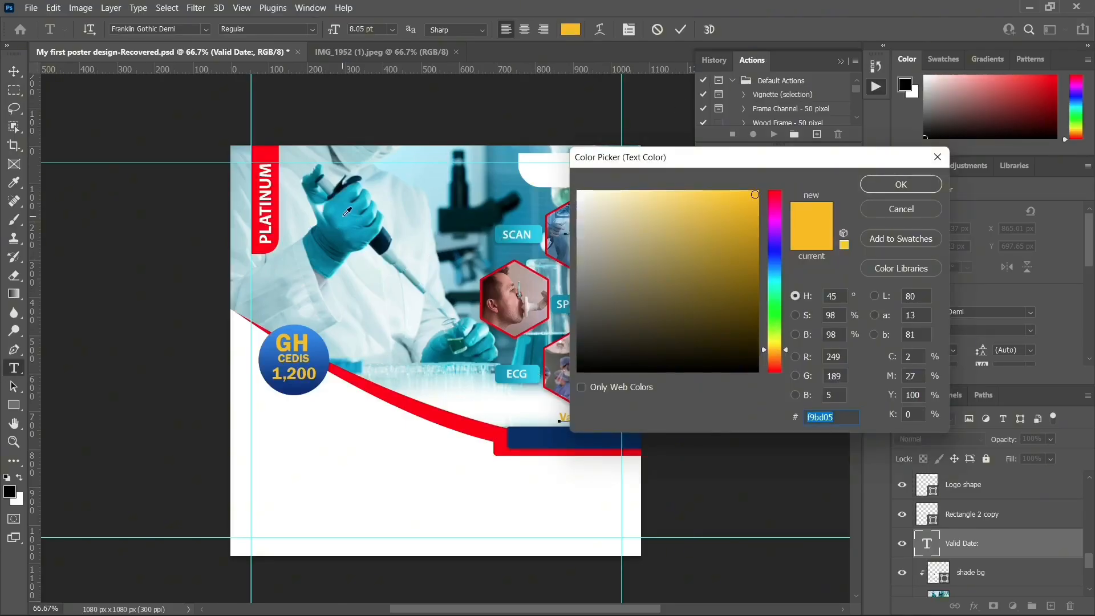
click(346, 213)
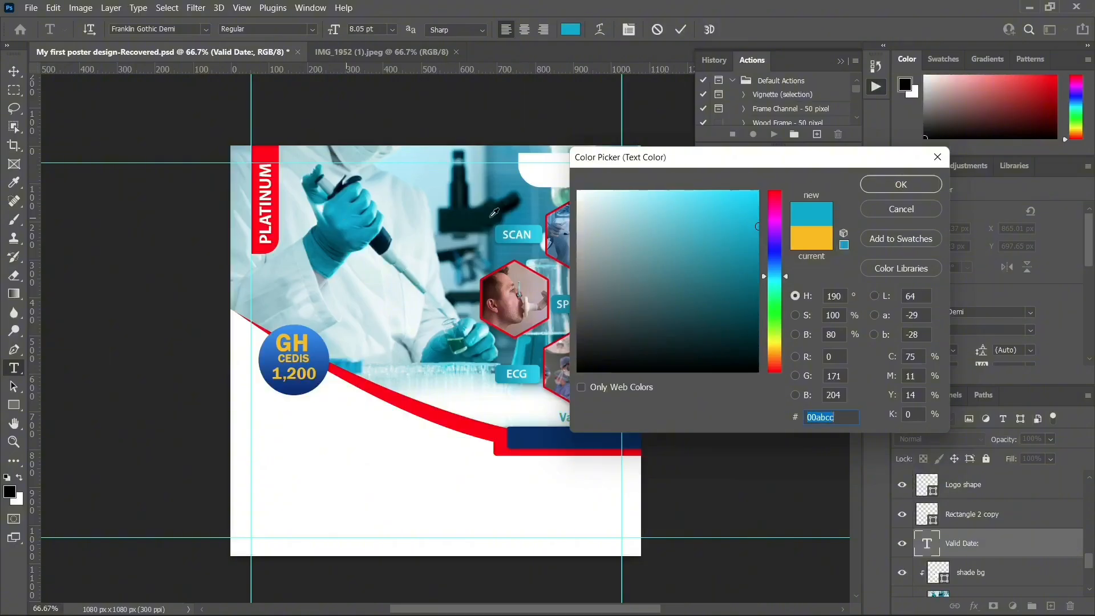
drag(751, 179, 831, 166)
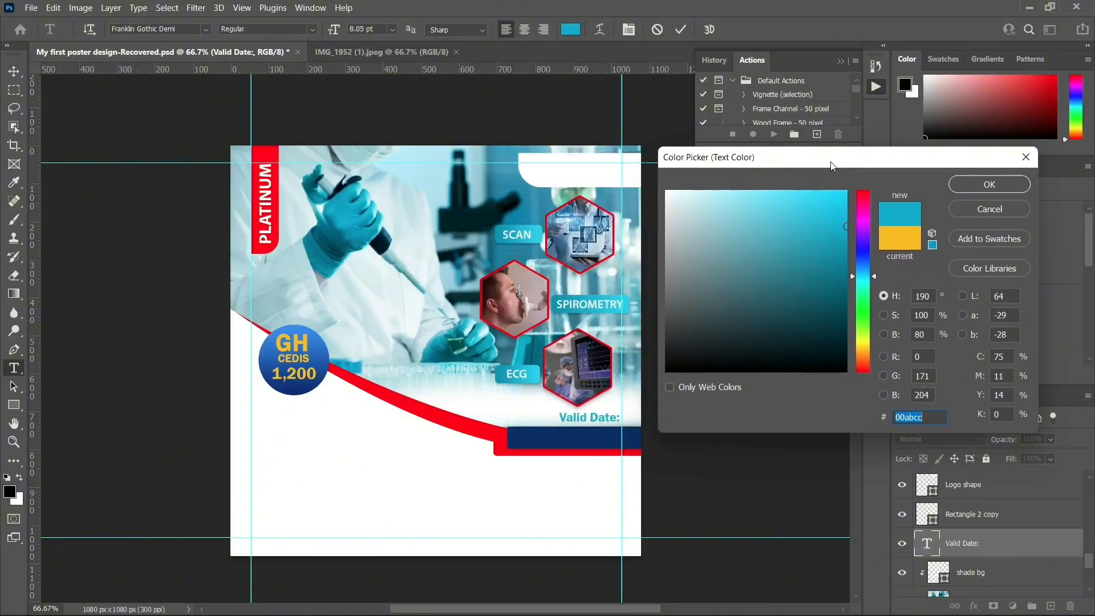
click(990, 184)
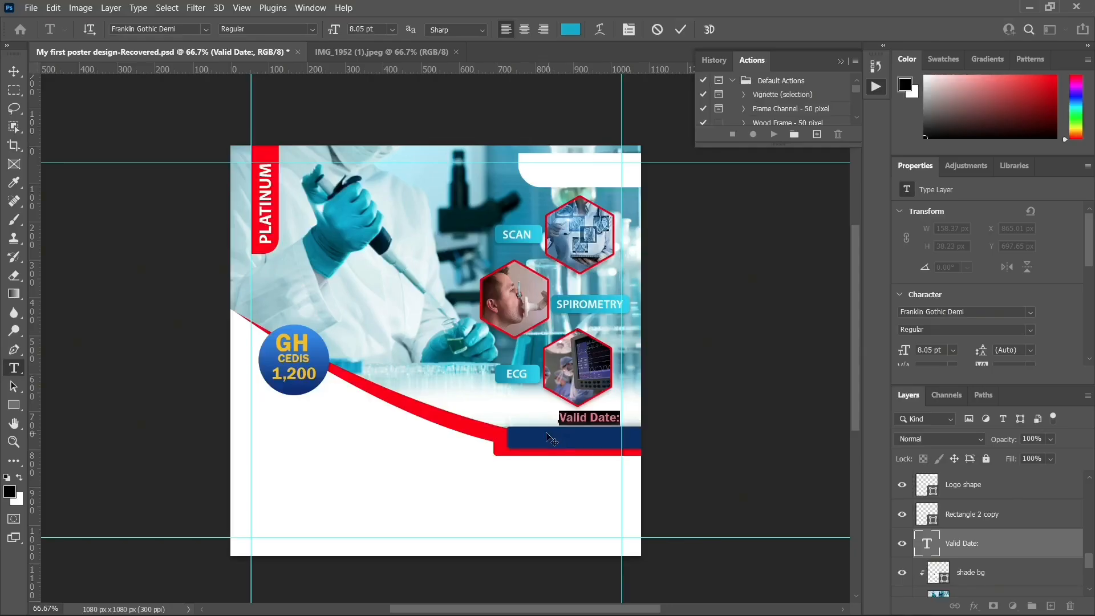
click(14, 71)
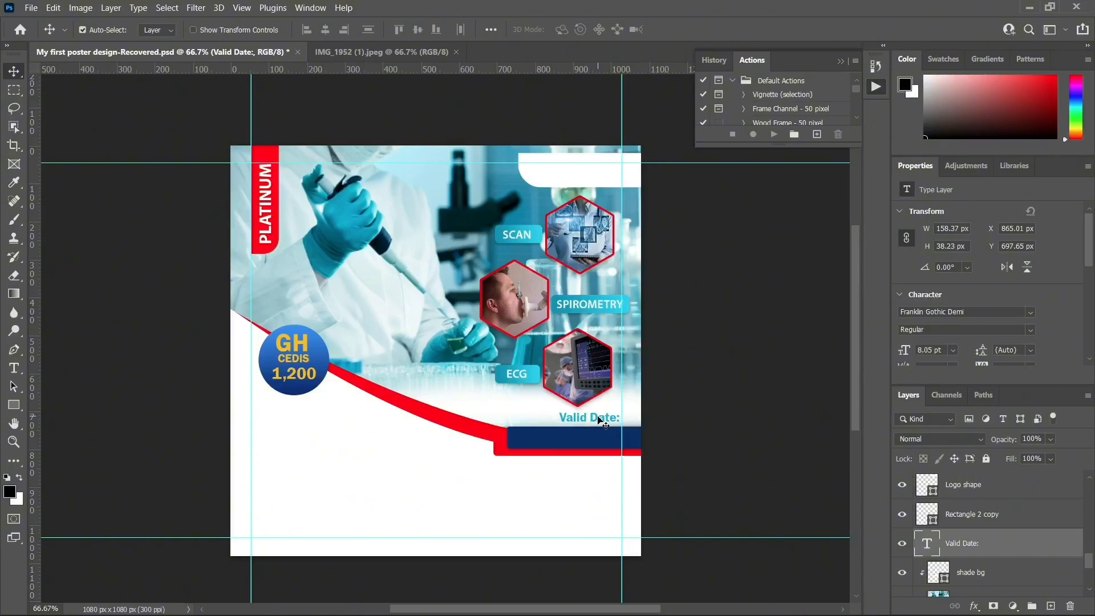
Duplicate the teal Valid Date: label, move the copy onto the navy bar, and raise its layer
key(ctrl+j)
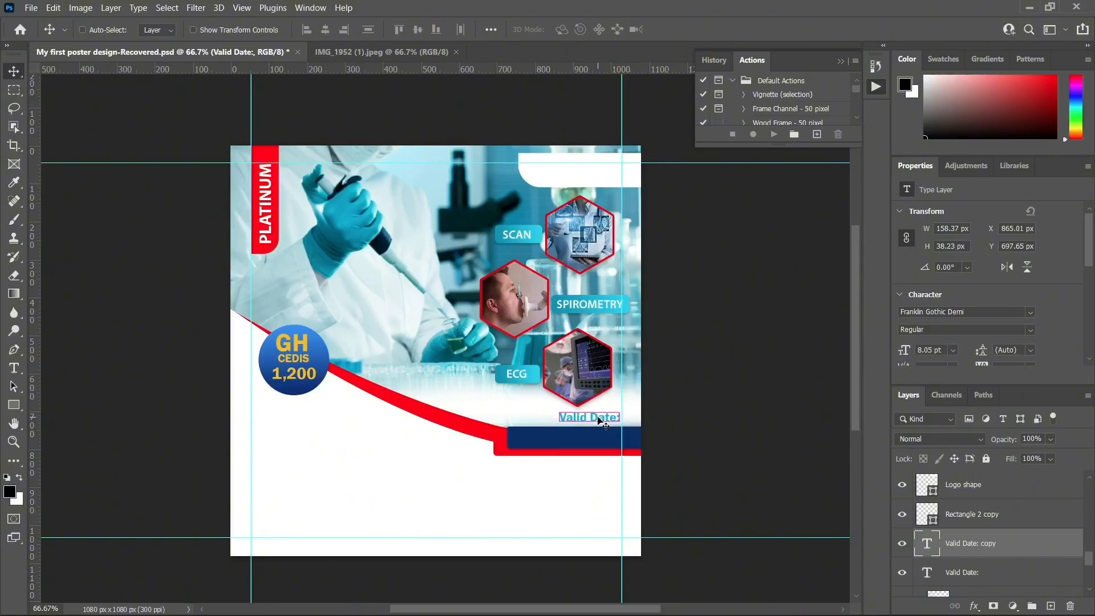
drag(598, 417, 549, 429)
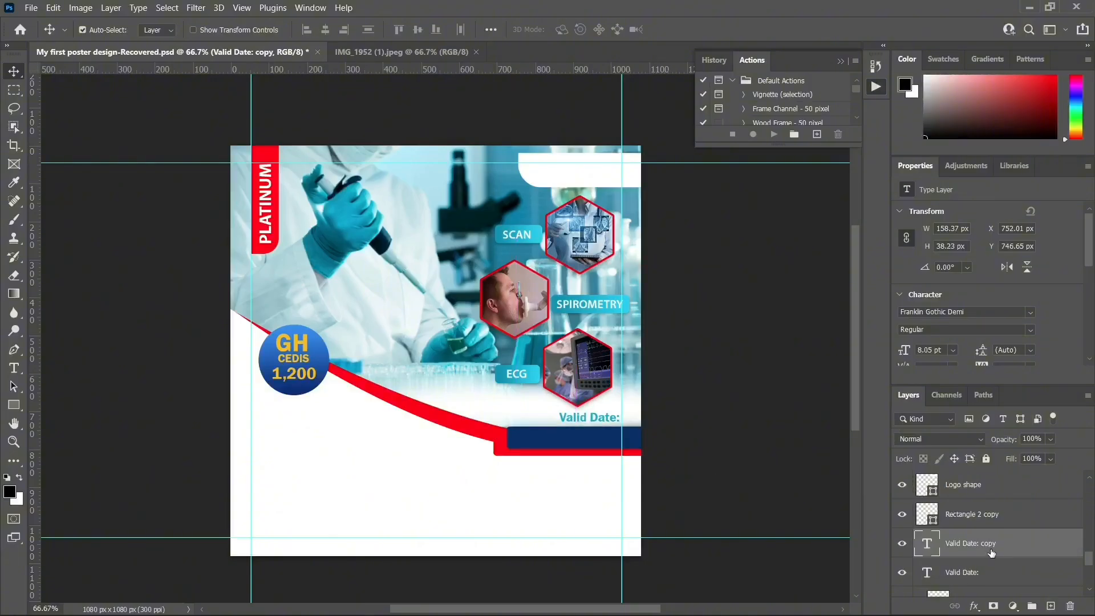
drag(976, 548, 987, 477)
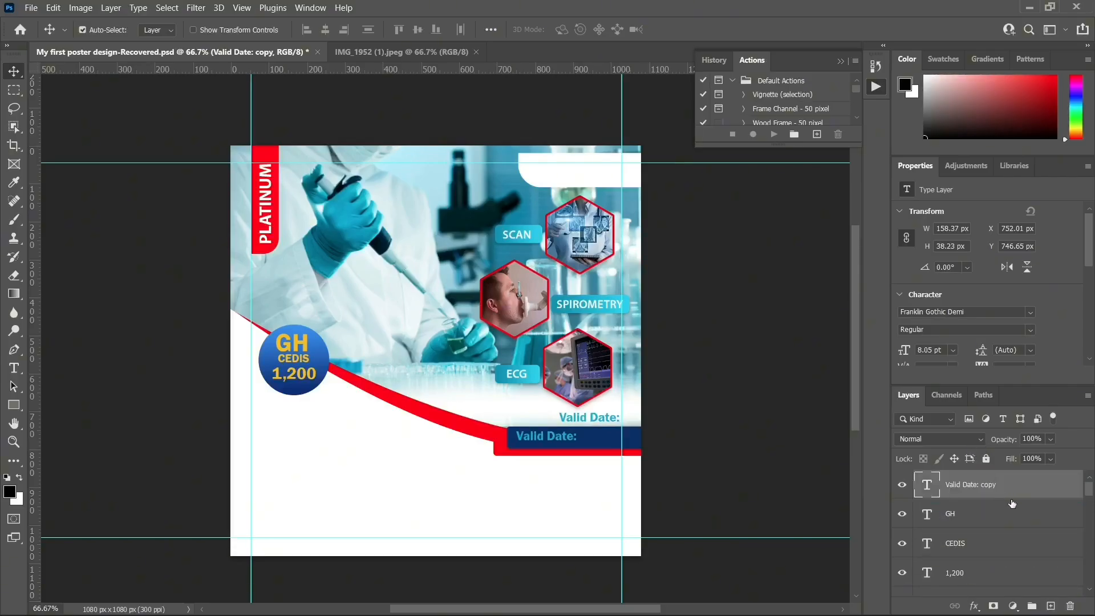
drag(568, 442, 583, 445)
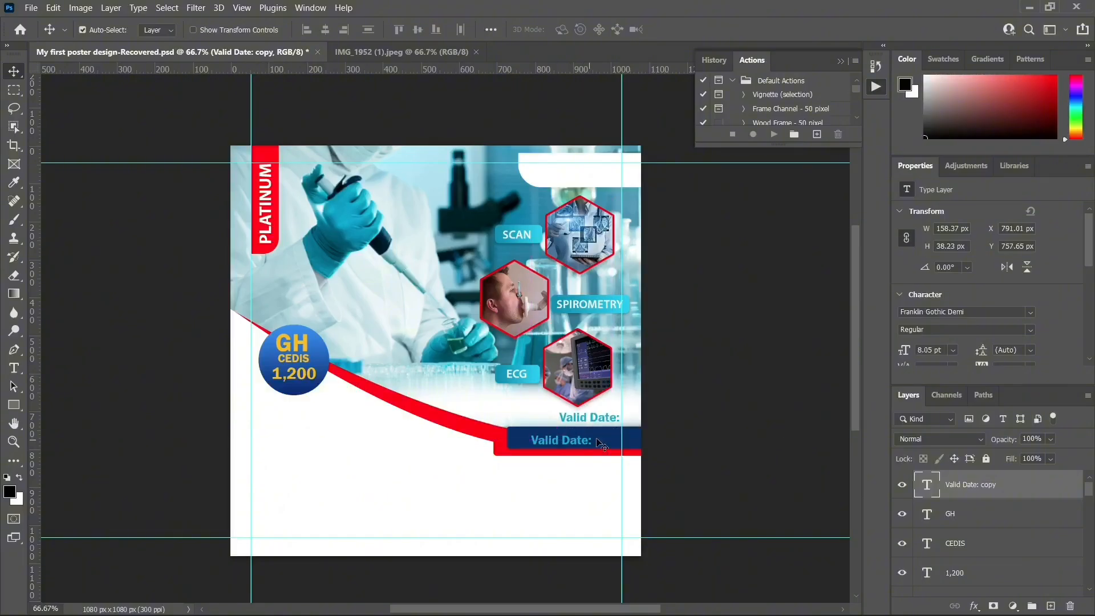
double_click(927, 485)
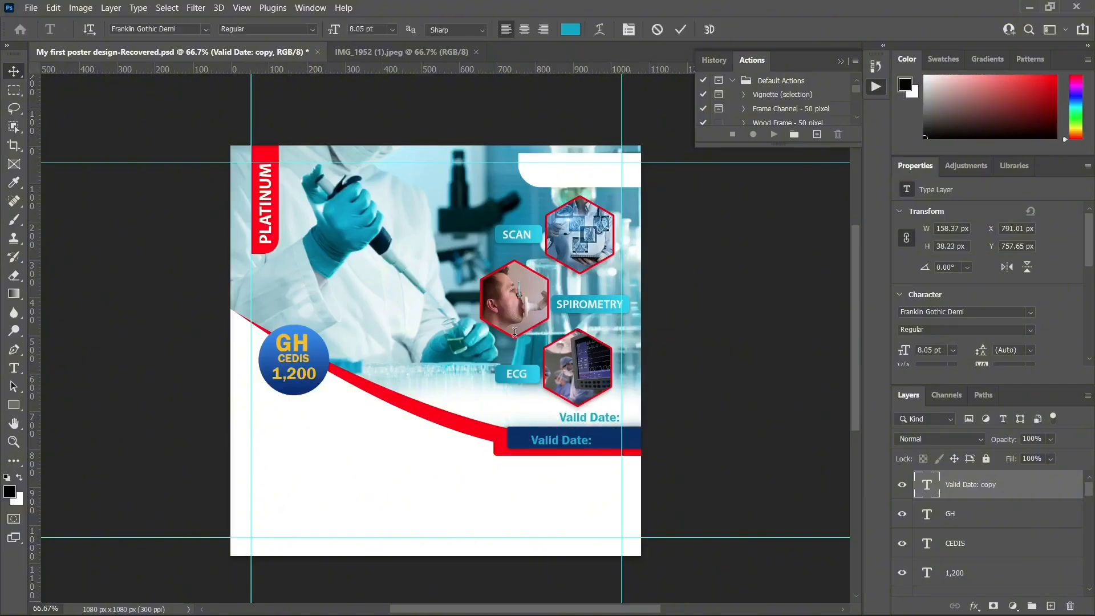
click(574, 33)
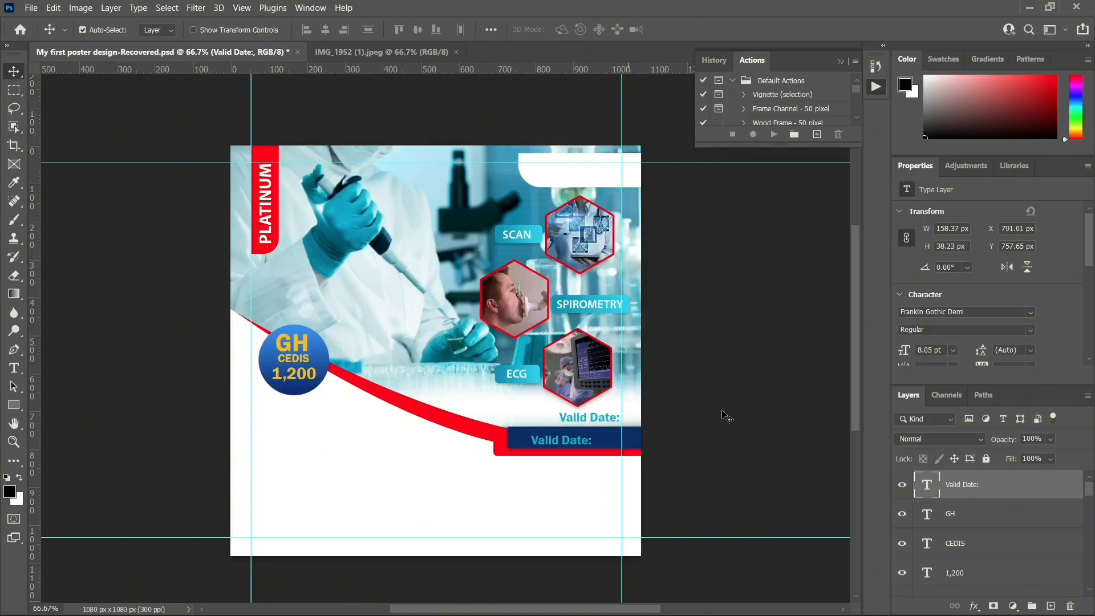
Change the bar's Valid Date: text colour to white (#ffffff)
double_click(921, 485)
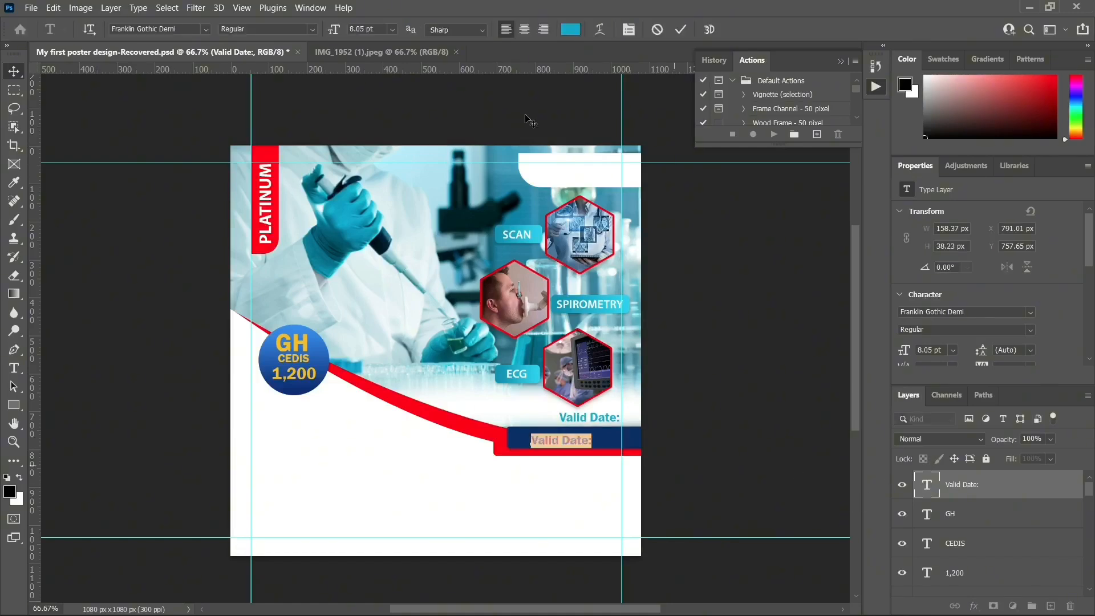
click(569, 32)
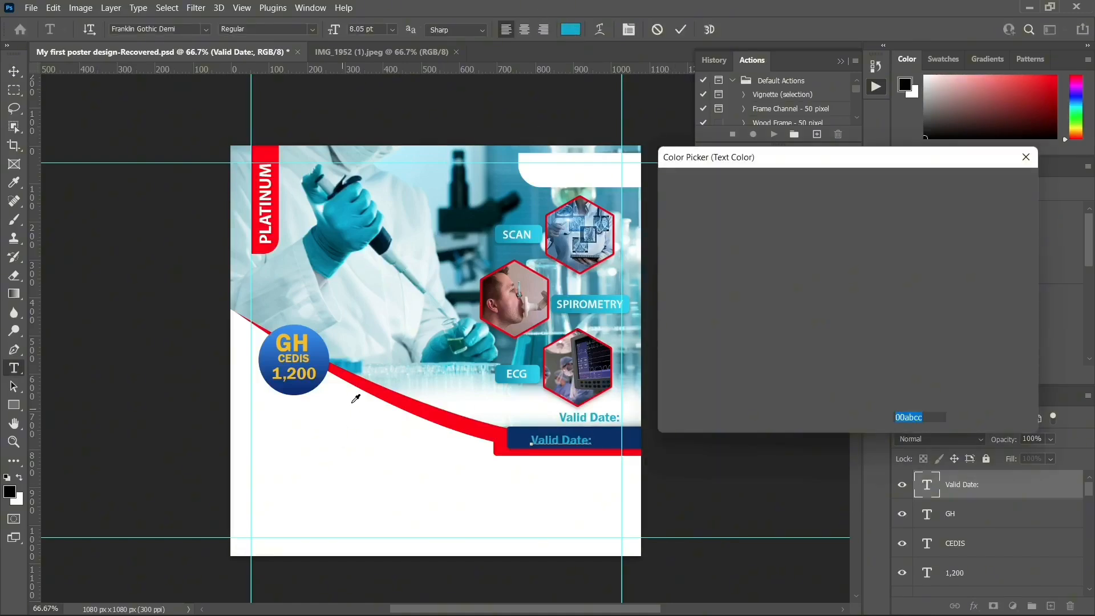
click(354, 401)
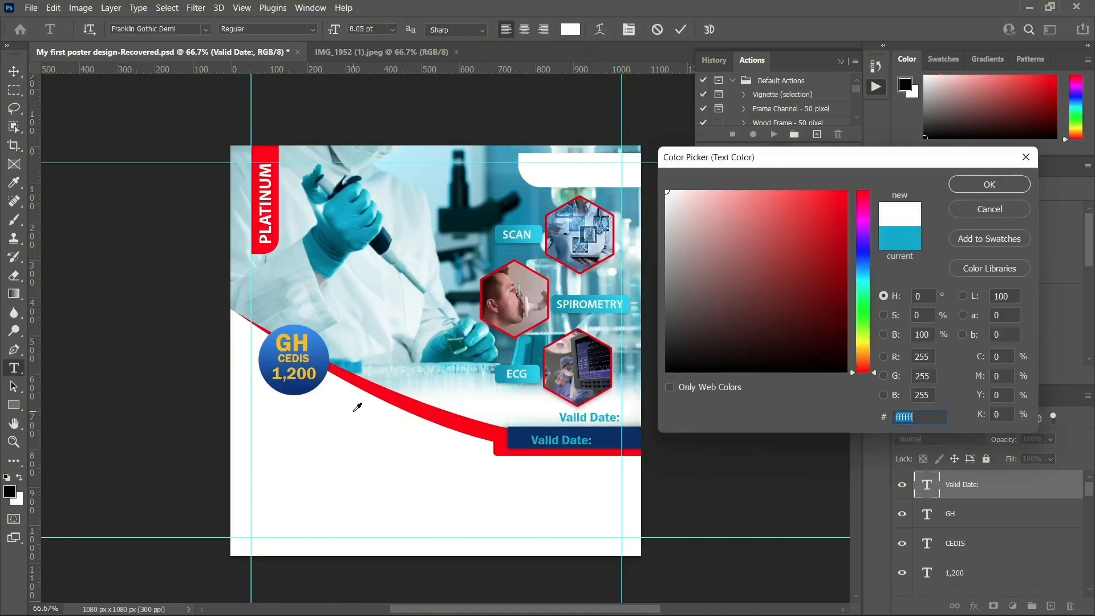
click(991, 185)
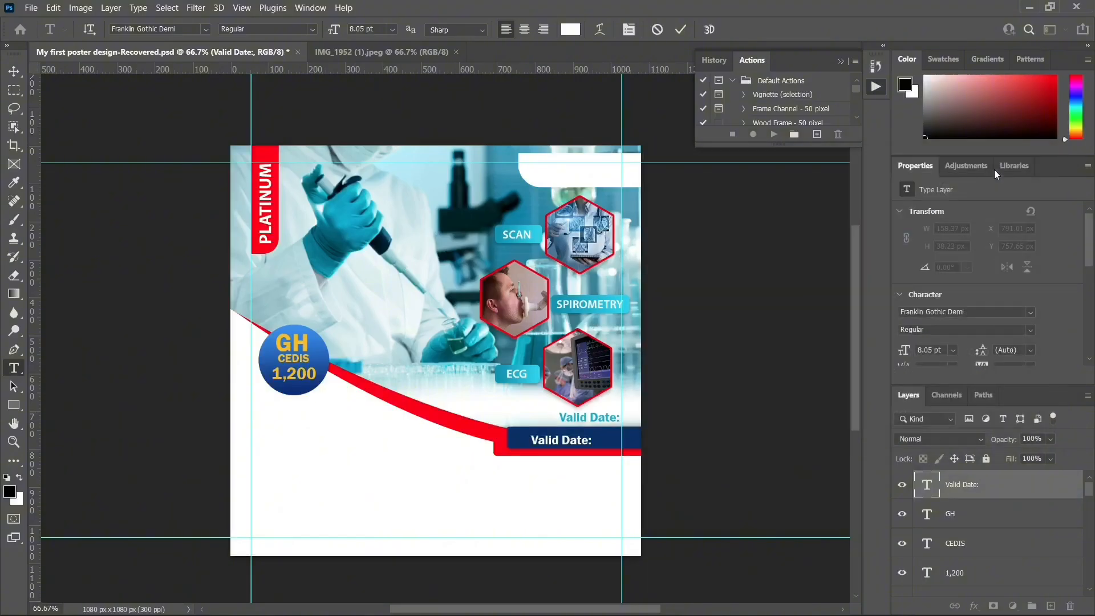
Nudge the white label slightly left to sit at X 778 px, Y 752 px
click(903, 166)
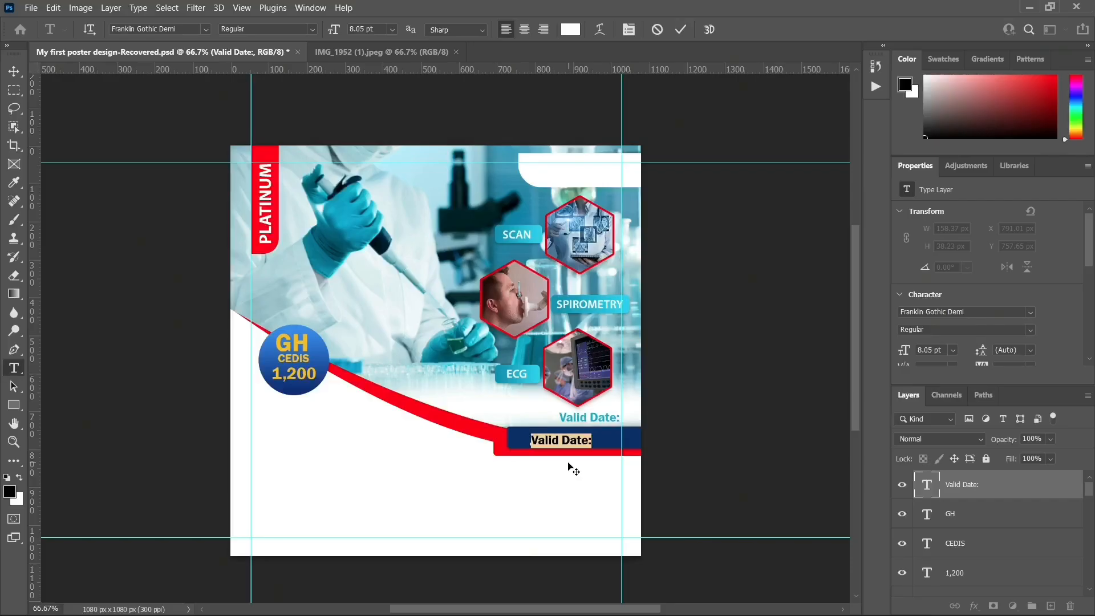
click(17, 77)
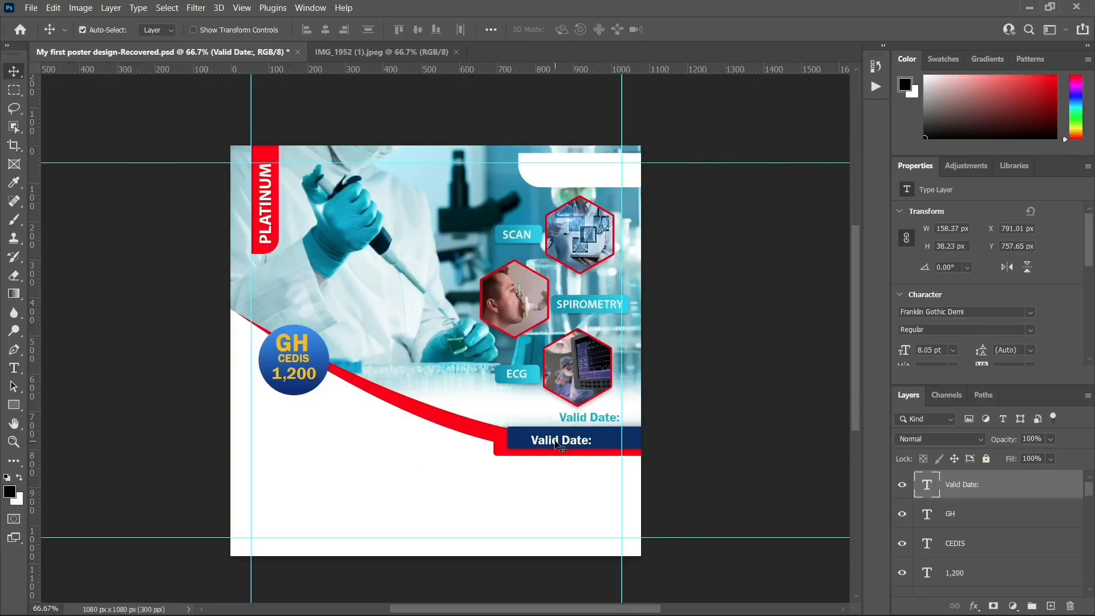
key(Up)
key(Up)
key(Up)
key(Up)
key(Up)
key(Left)
key(Left)
key(Left)
key(Left)
key(Left)
key(Left)
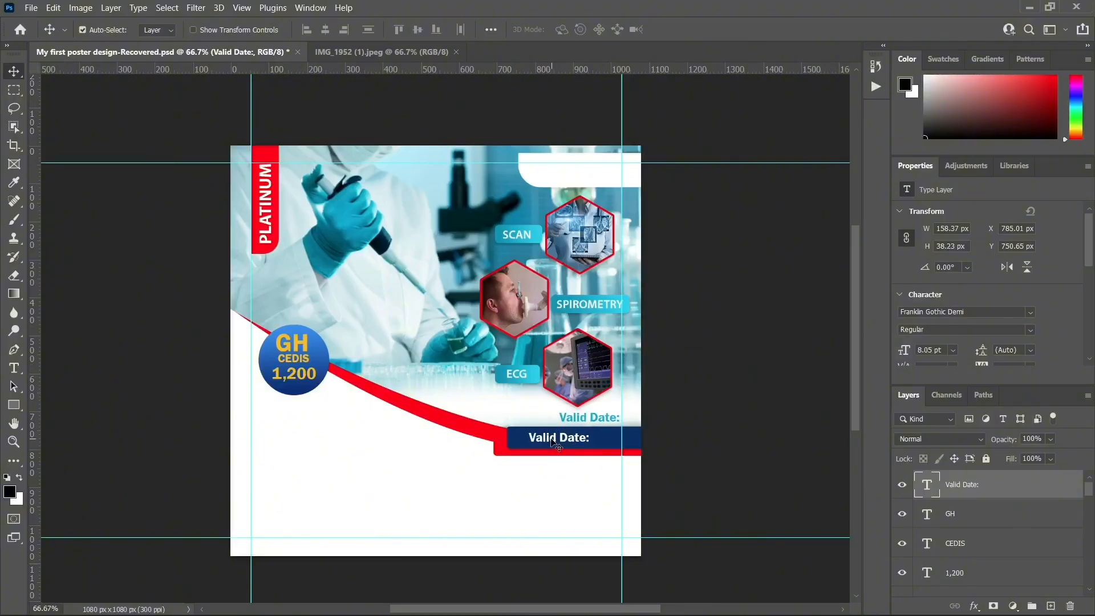
key(Left)
key(Left)
key(Left)
key(Left)
key(Left)
key(Left)
key(Left)
key(Down)
key(Down)
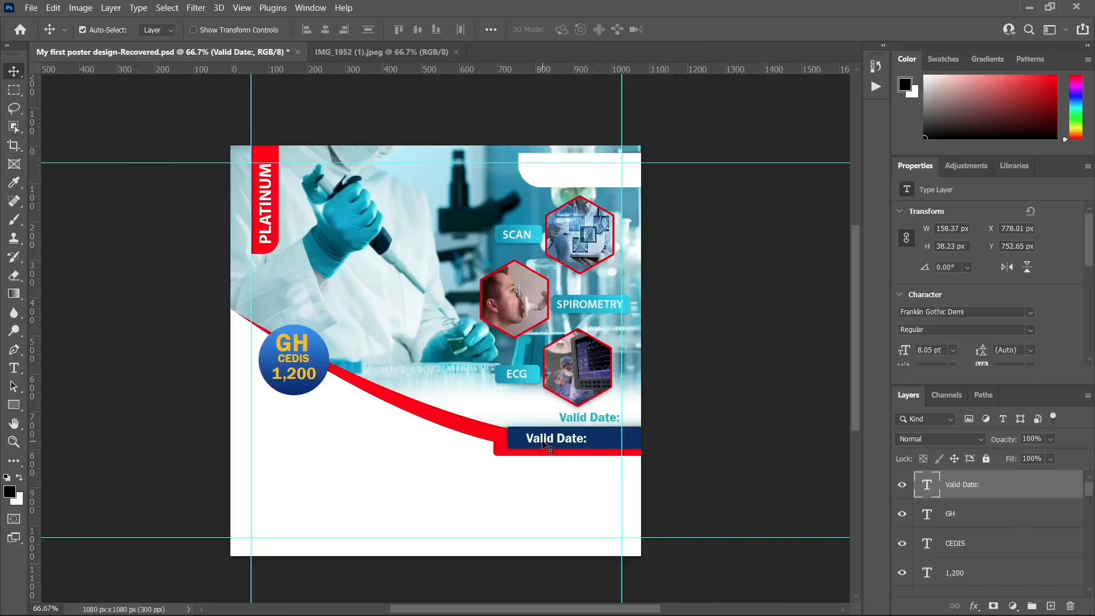
Switch the bar label from Franklin Gothic Demi to Montserrat in Light weight
click(1031, 311)
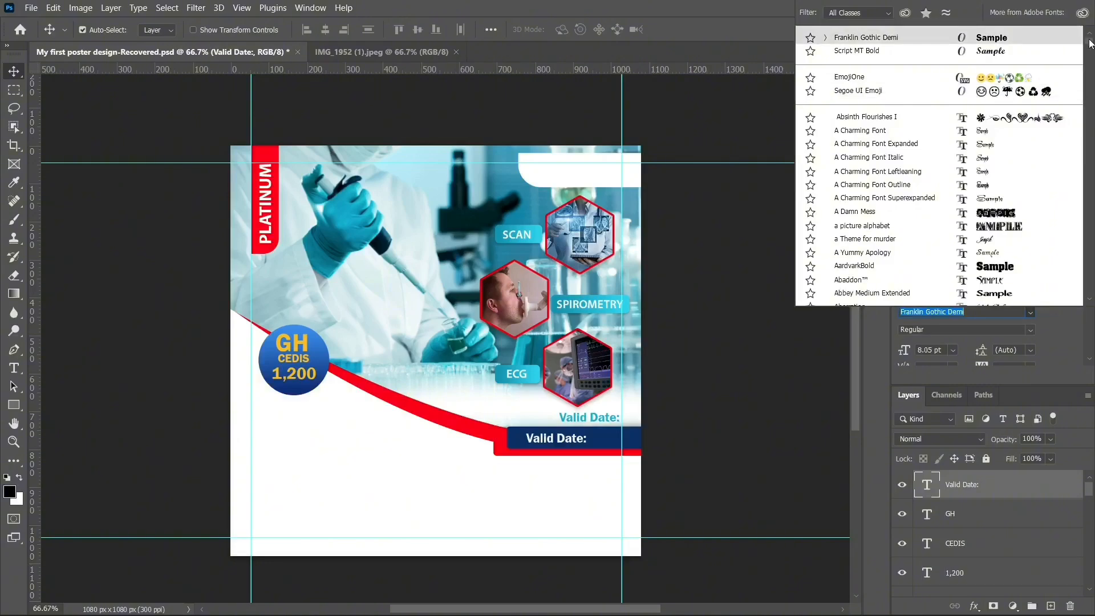
drag(1090, 41, 1089, 175)
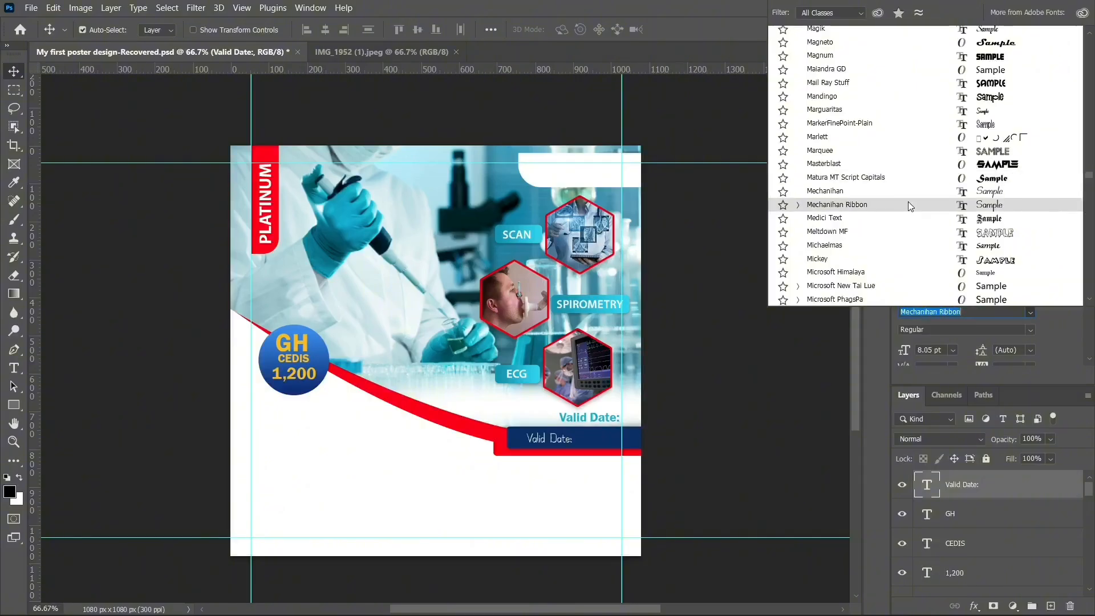
scroll(908, 202, down, 3)
scroll(913, 208, down, 4)
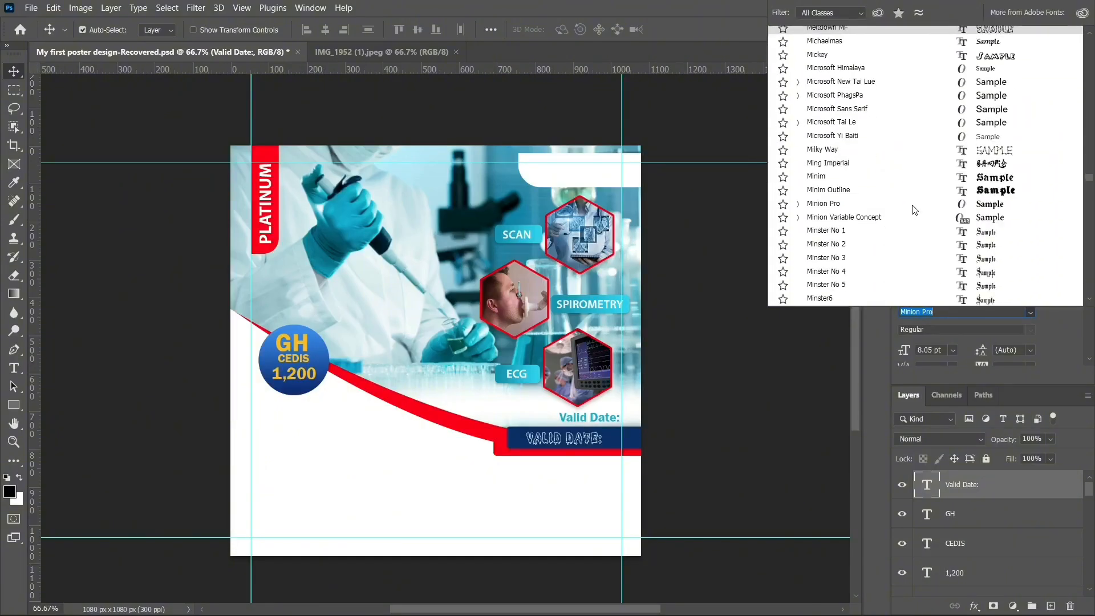
scroll(915, 210, down, 4)
scroll(917, 210, down, 4)
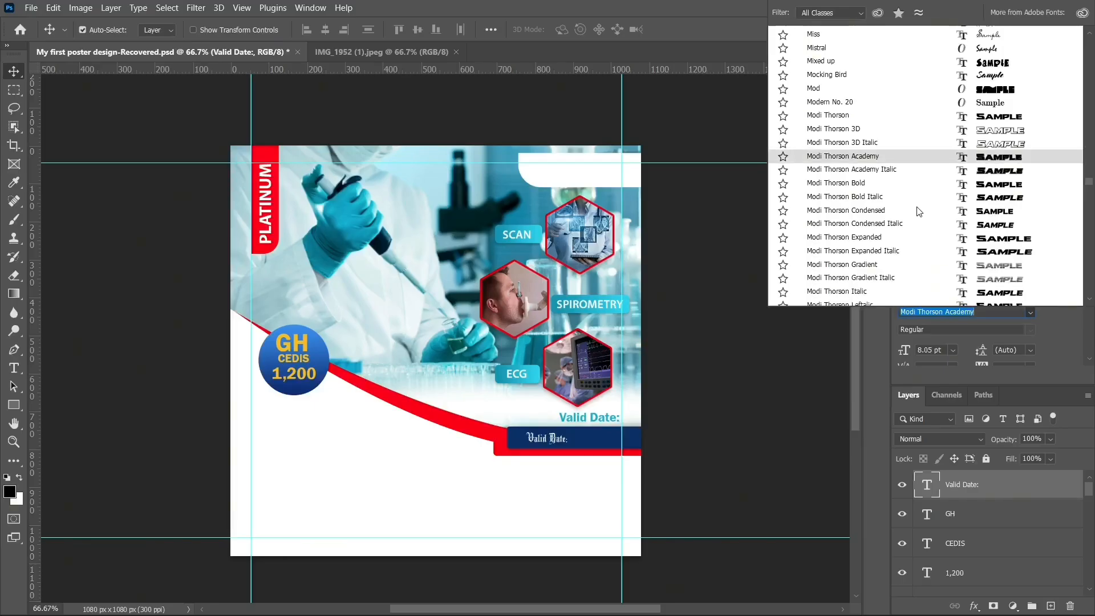
scroll(920, 205, down, 1)
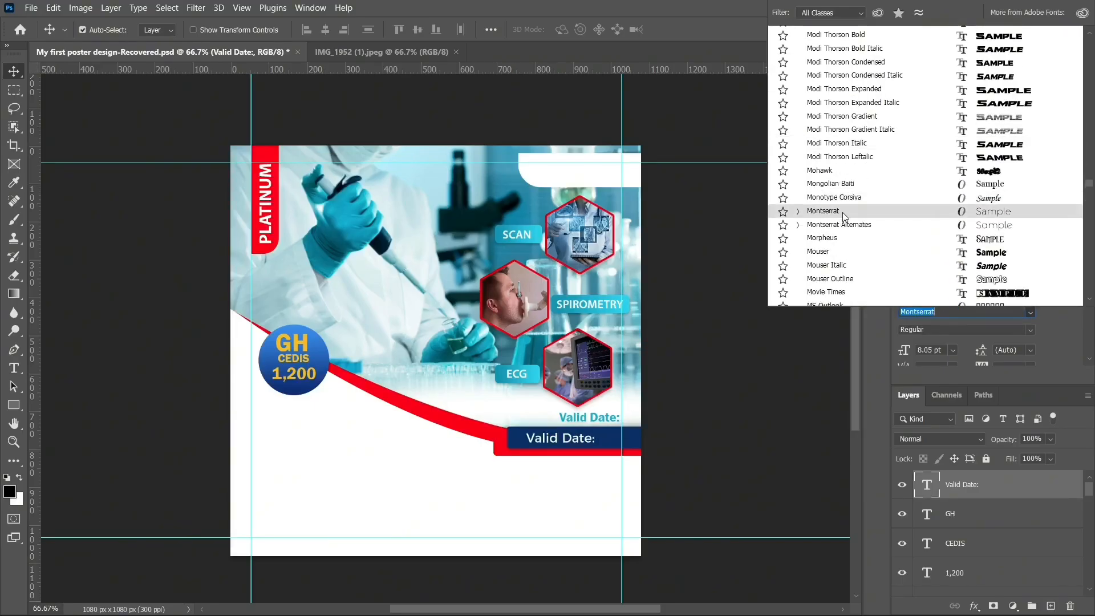
click(843, 212)
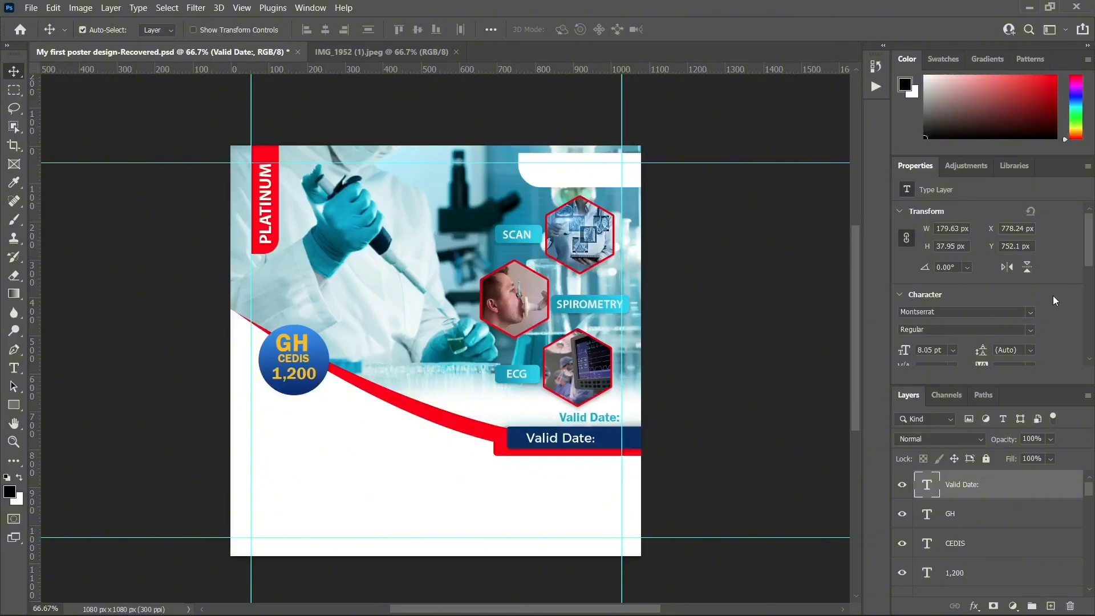
click(1031, 331)
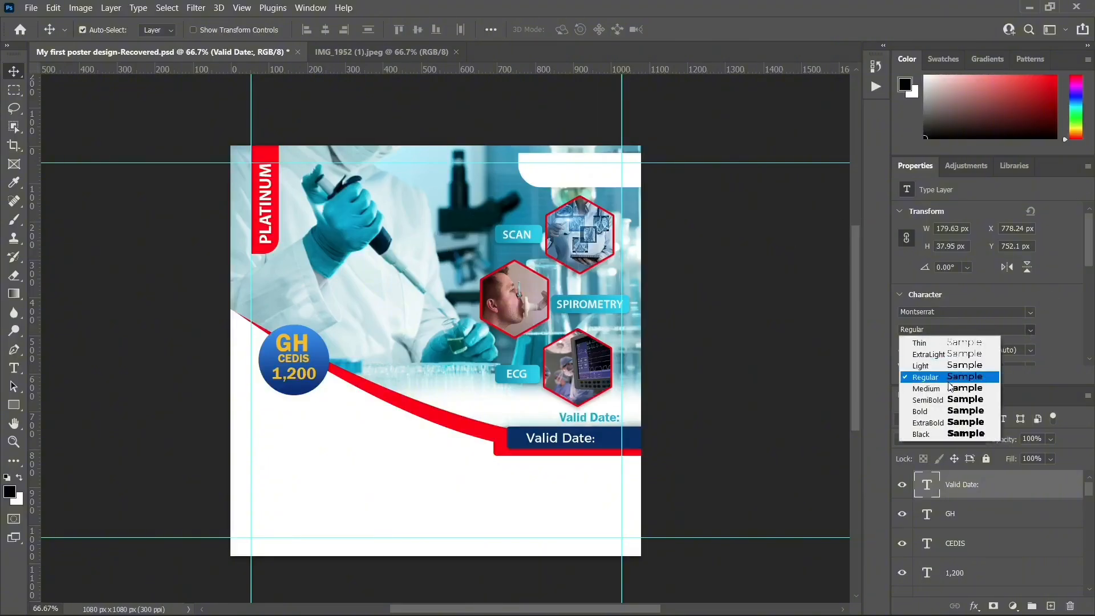
click(964, 367)
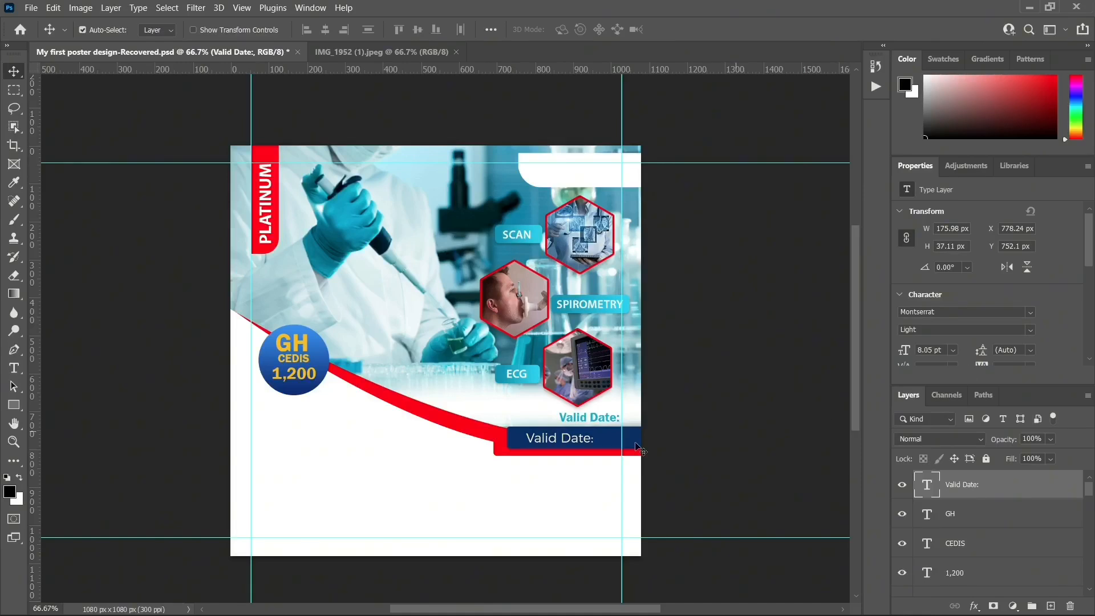
Replace the bar label's wording with the date '27th Sept. 2025'
double_click(576, 444)
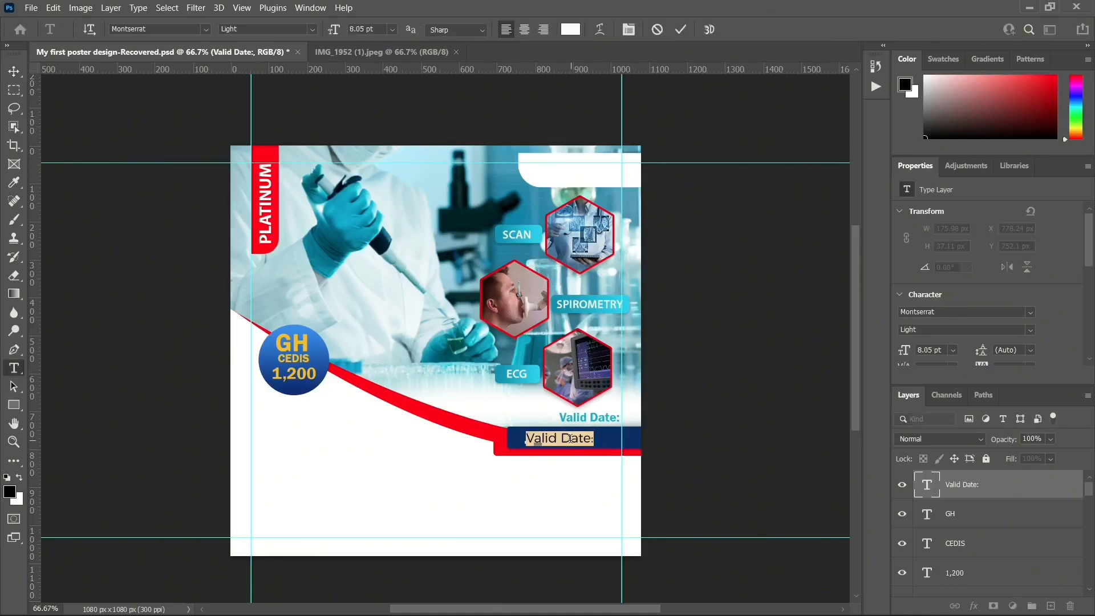
key(BackSpace)
text(27th Sept.)
text(2020)
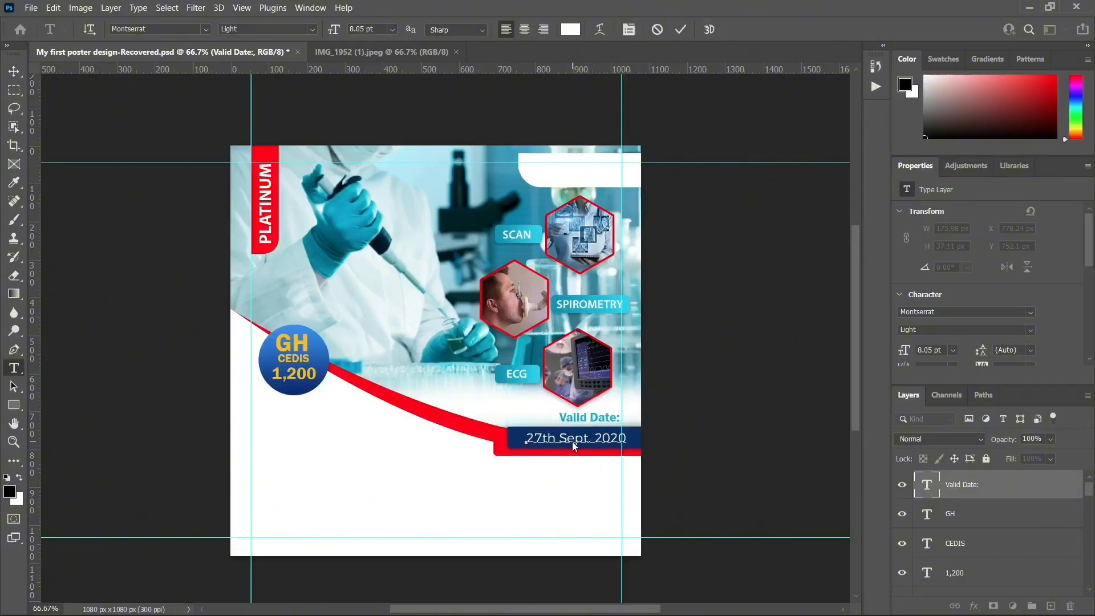
key(BackSpace)
text(5)
click(15, 74)
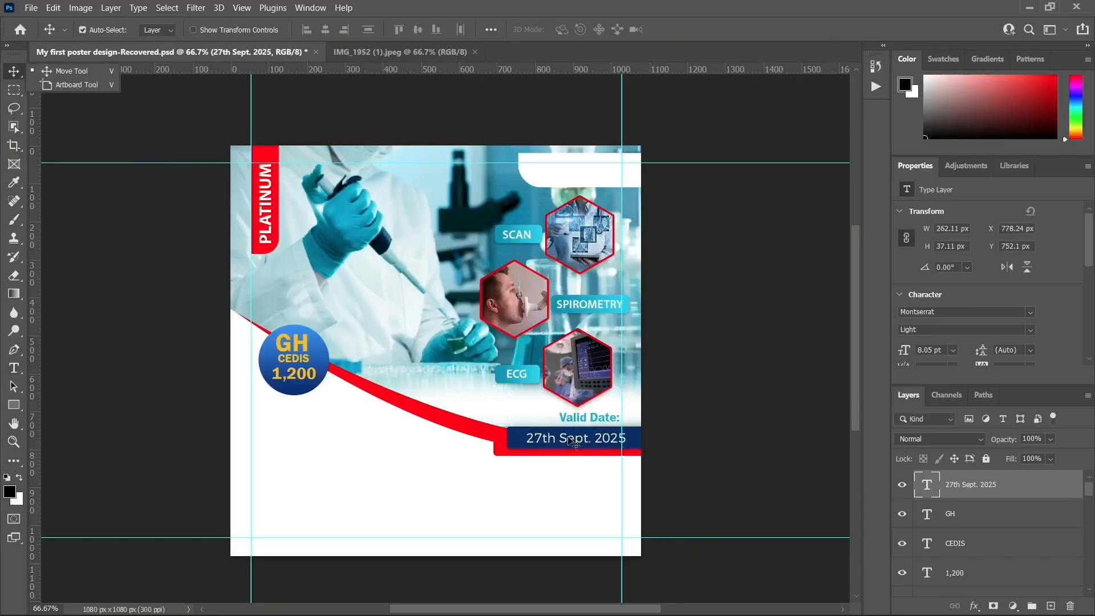
Shift the date text slightly left within the navy bar, then deselect it
drag(570, 440, 564, 439)
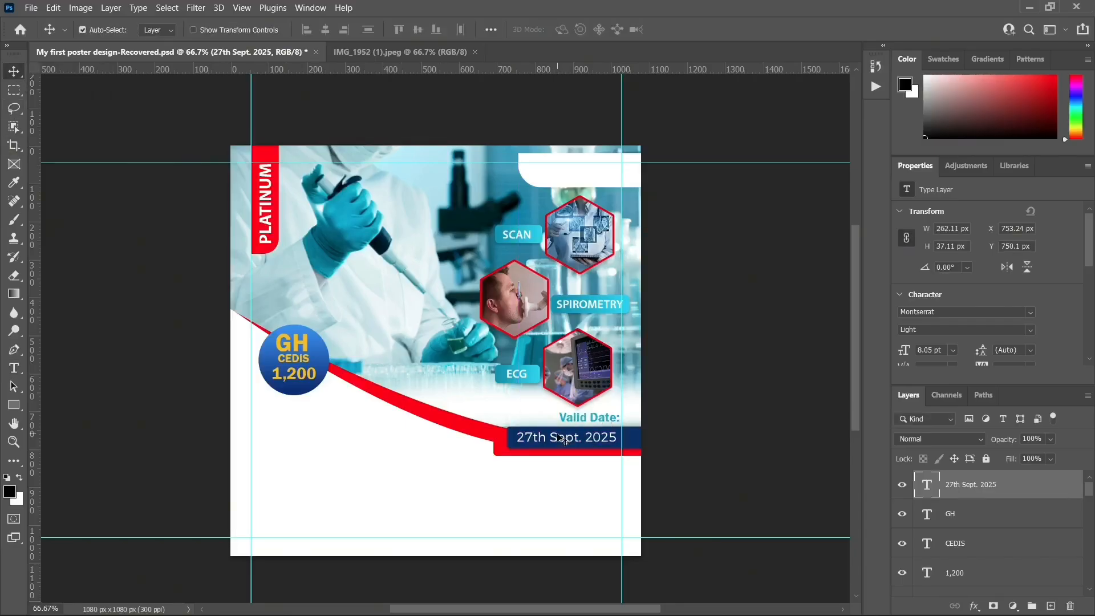
key(Down)
key(Down)
key(Down)
key(Right)
key(Right)
key(Right)
key(Right)
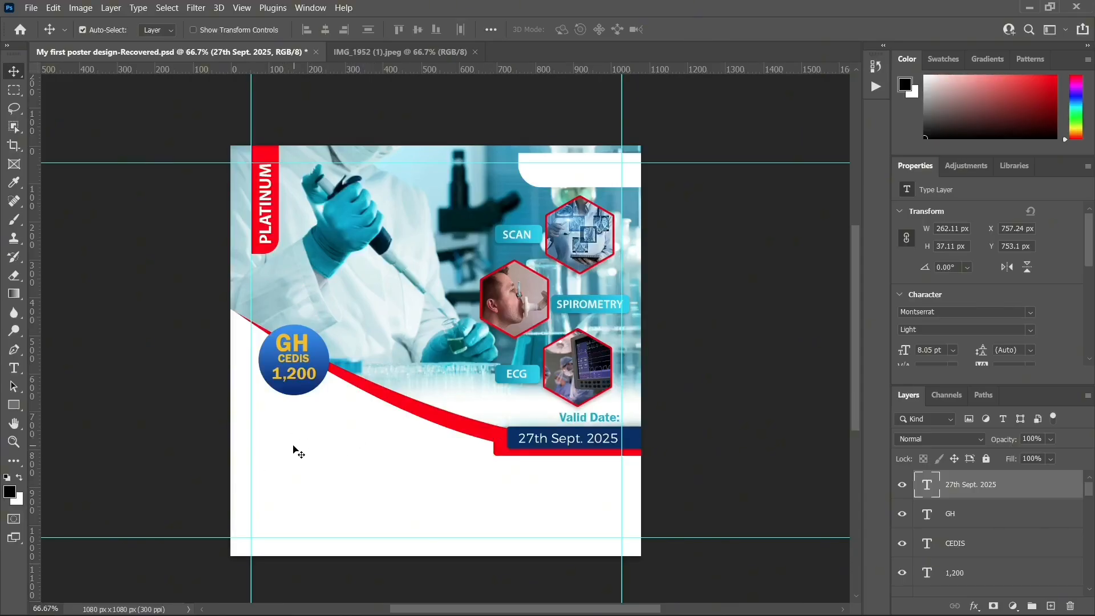
click(324, 452)
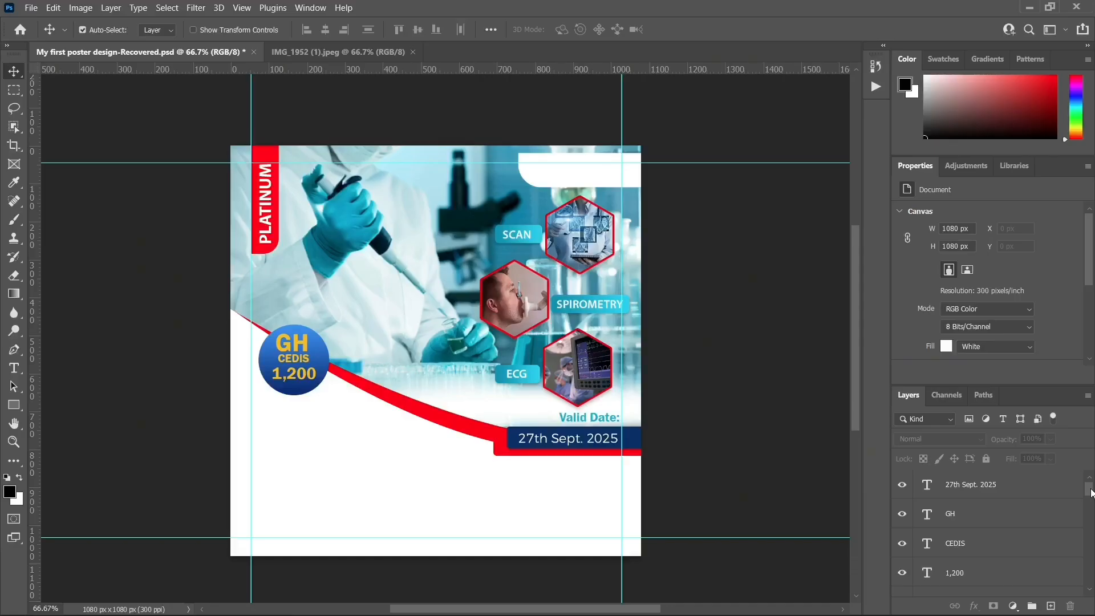
Create a new empty layer directly above Background and name it BG
drag(1090, 492, 1091, 584)
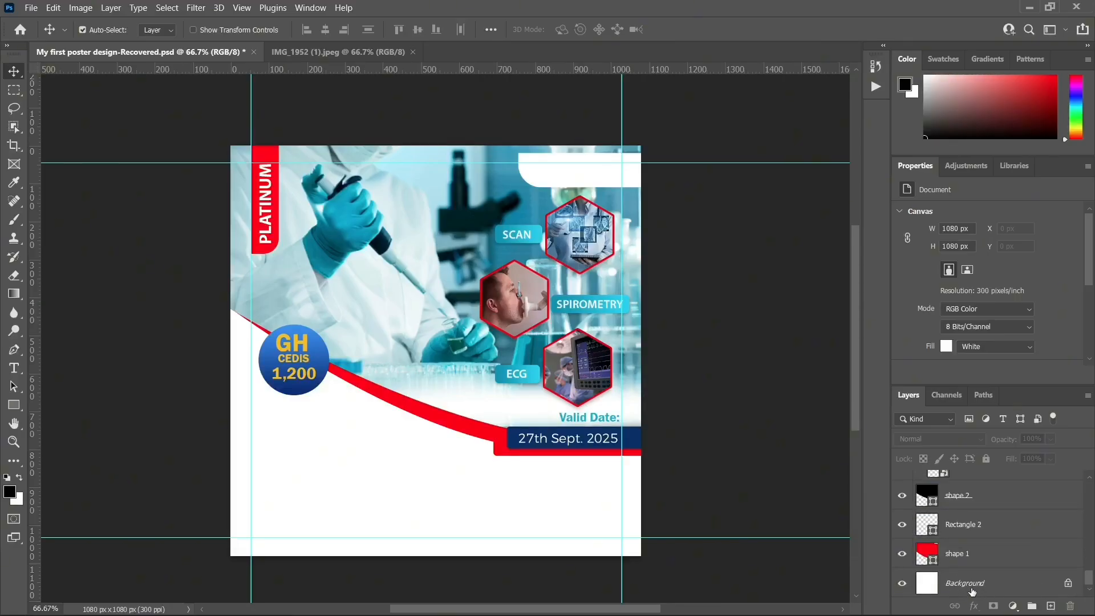
click(991, 588)
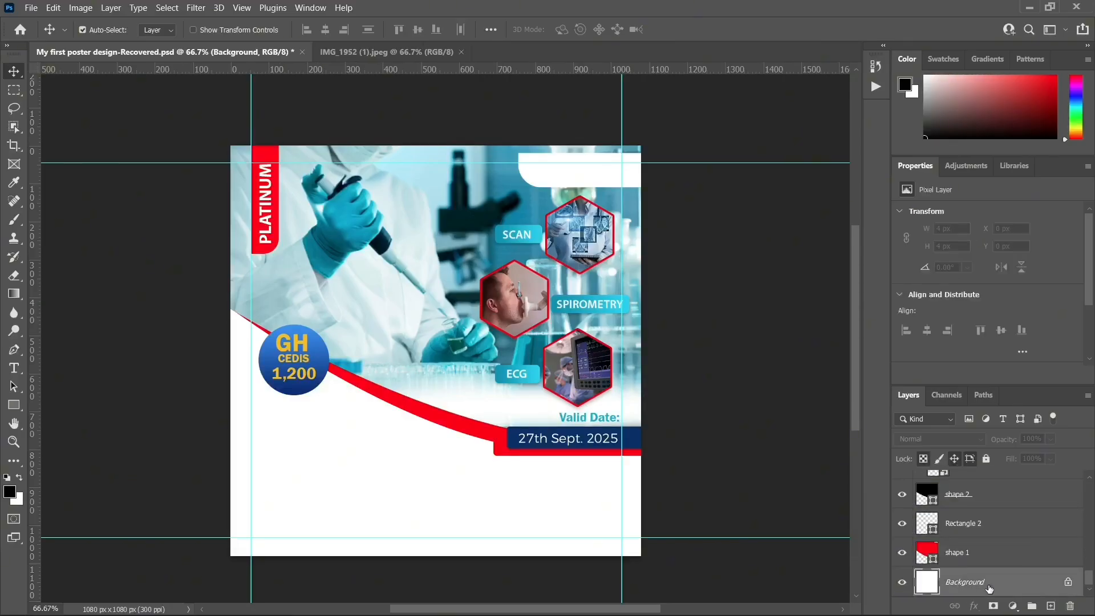
click(1050, 606)
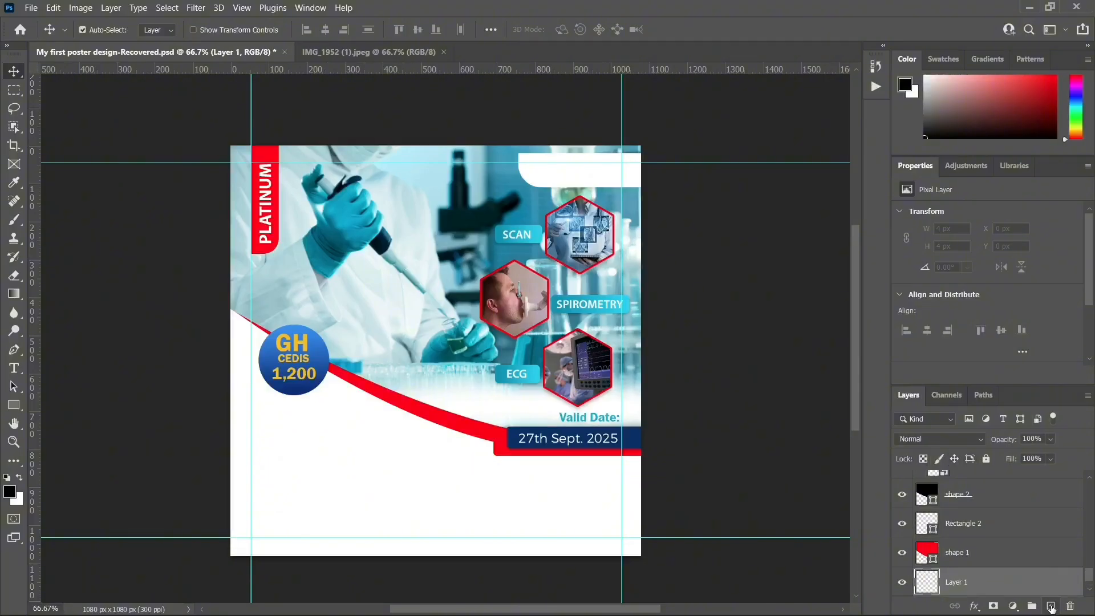
scroll(1041, 583, down, 1)
double_click(961, 554)
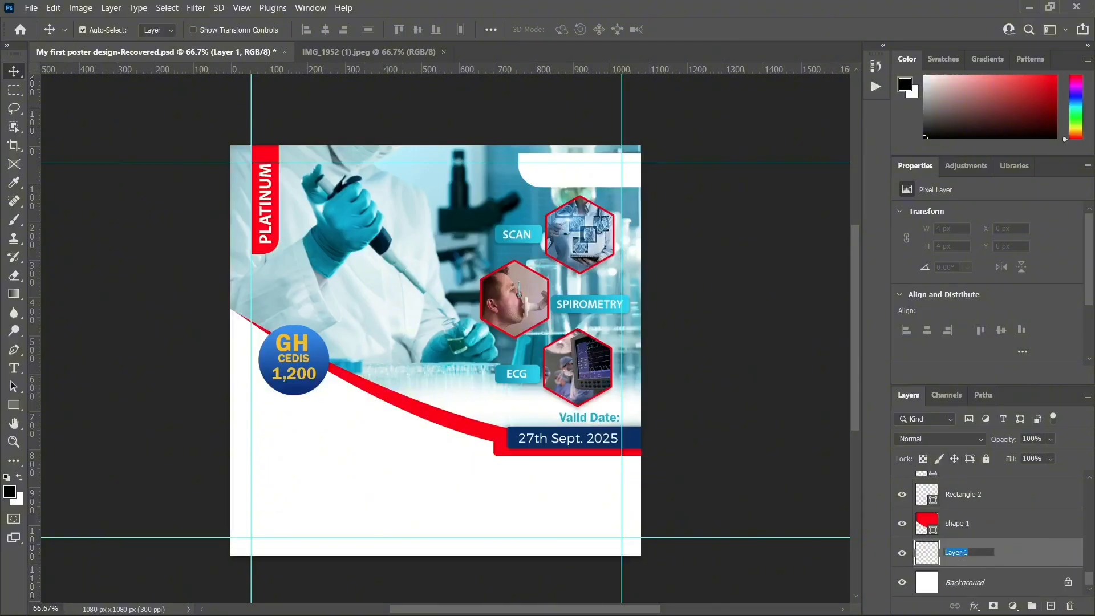
key(BackSpace)
text(BG)
key(Return)
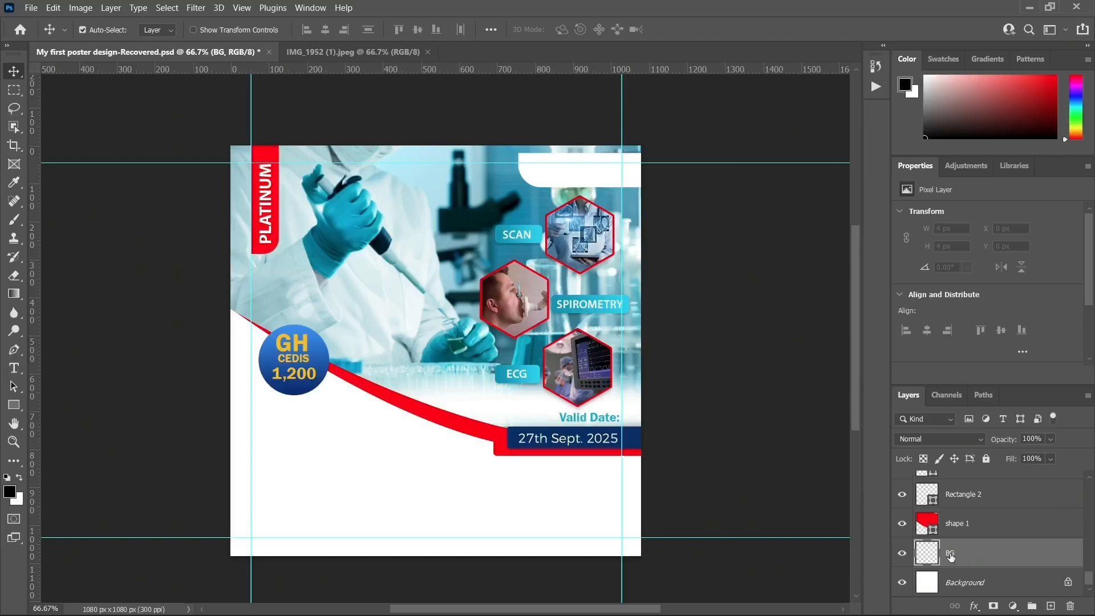
Draw a black 1189 × 733 px rectangle on BG covering the flyer's lower half
click(15, 409)
right_click(17, 412)
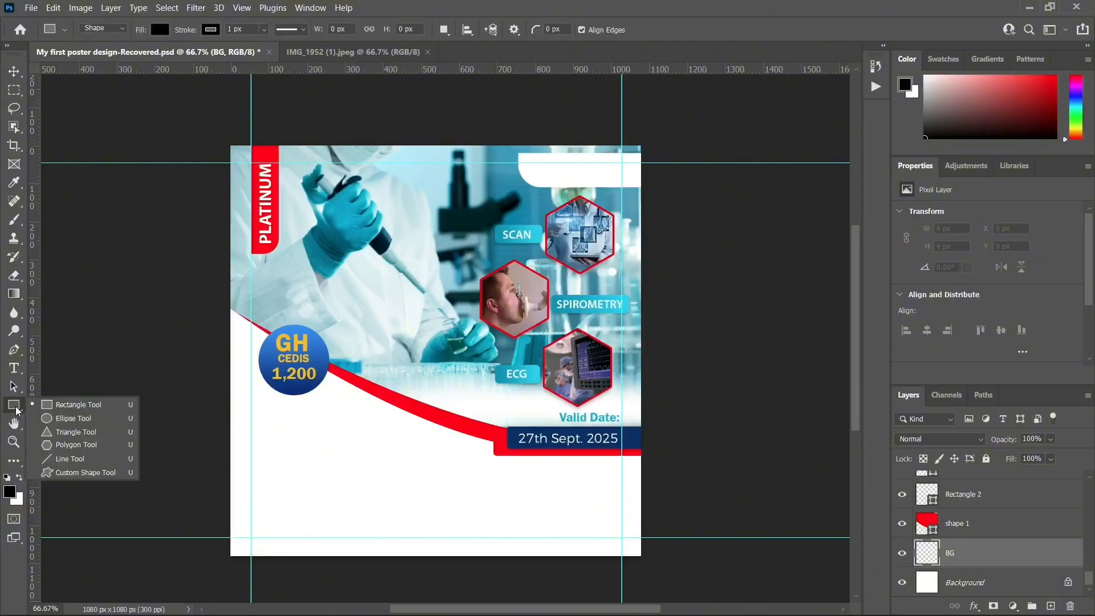
click(57, 411)
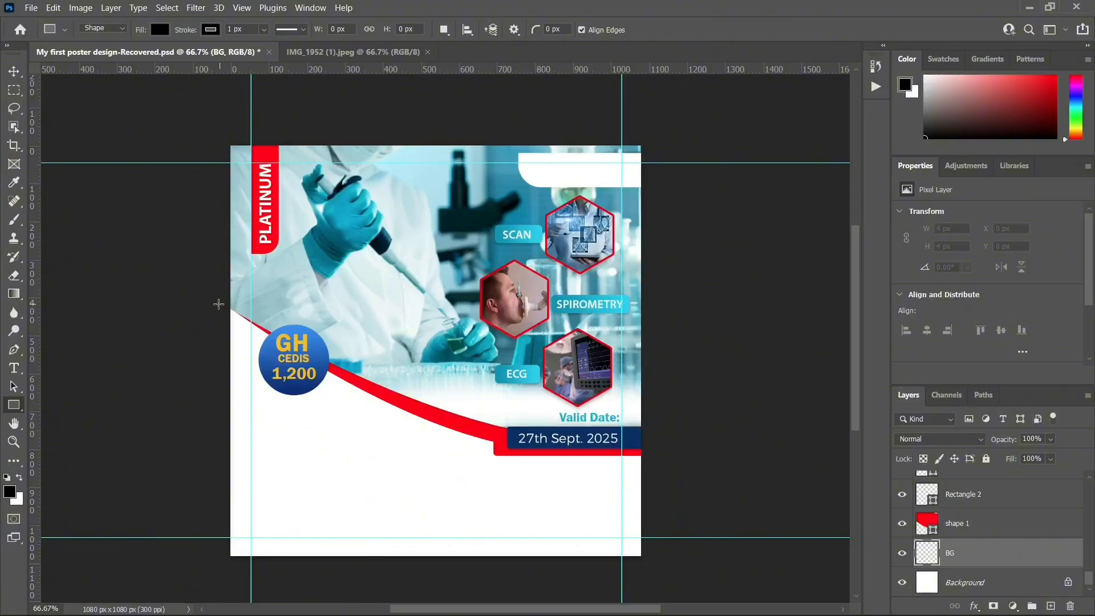
drag(218, 304, 671, 582)
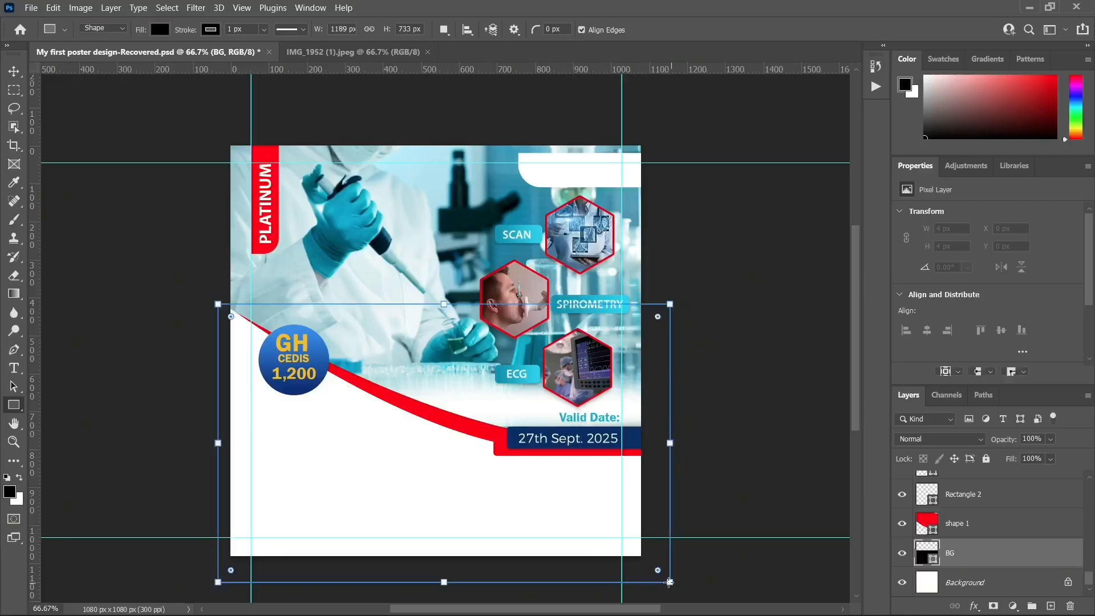
click(13, 71)
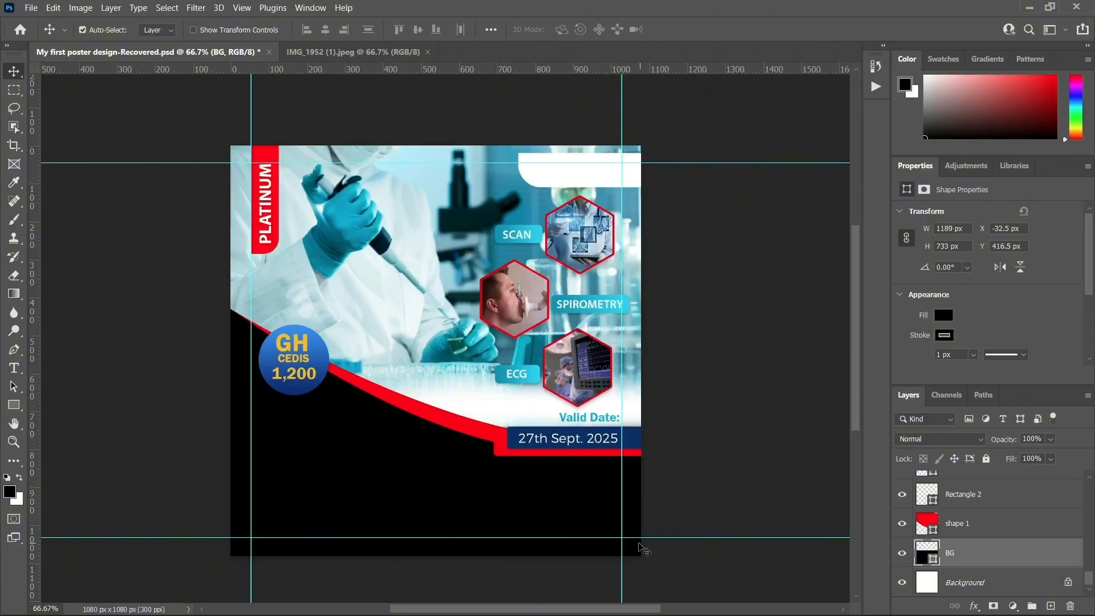
Add a Gradient Overlay to BG with its left stop set to dark navy from the price badge
mouse_move(971, 613)
click(974, 607)
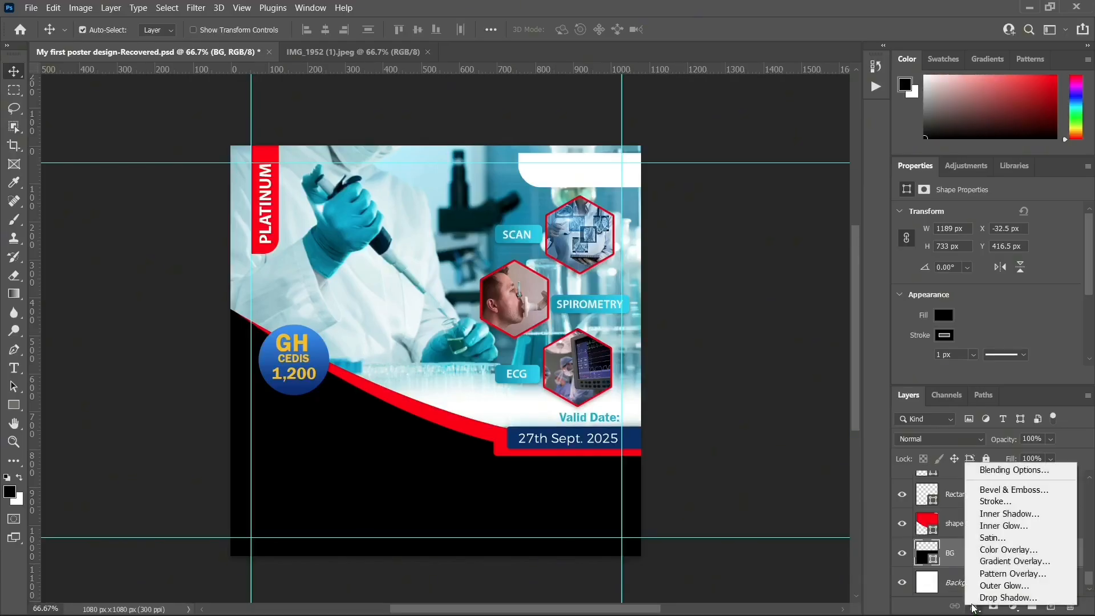
click(1008, 562)
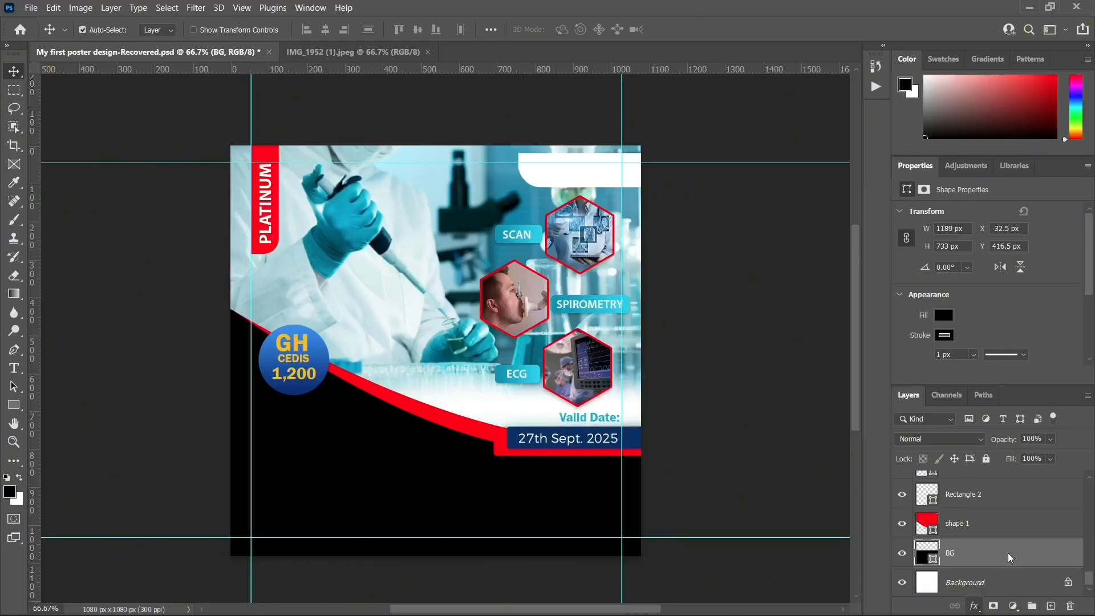
drag(665, 162, 796, 168)
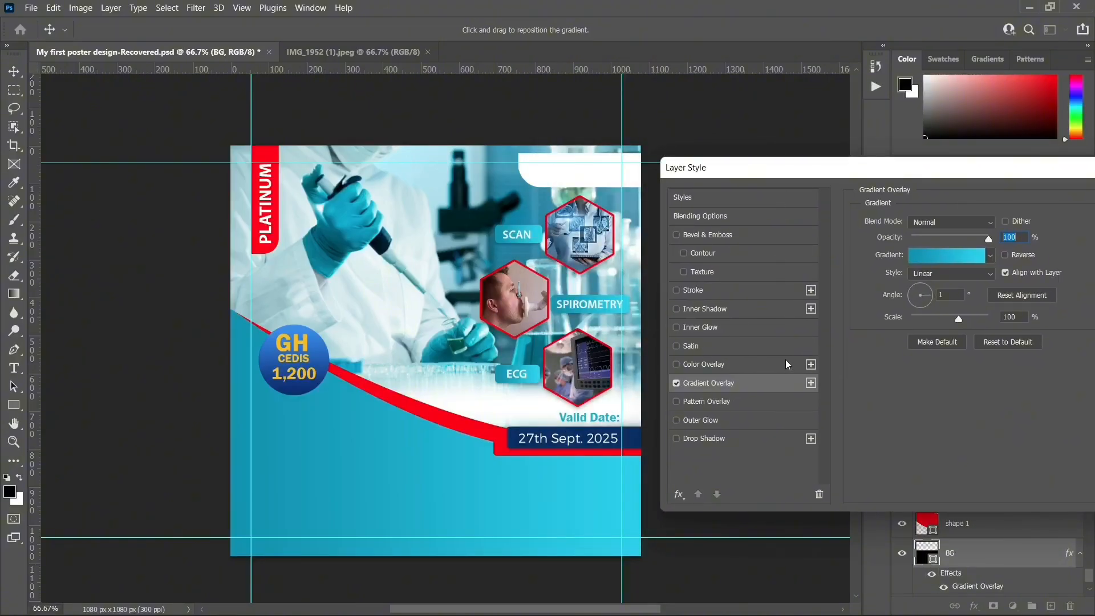
click(930, 256)
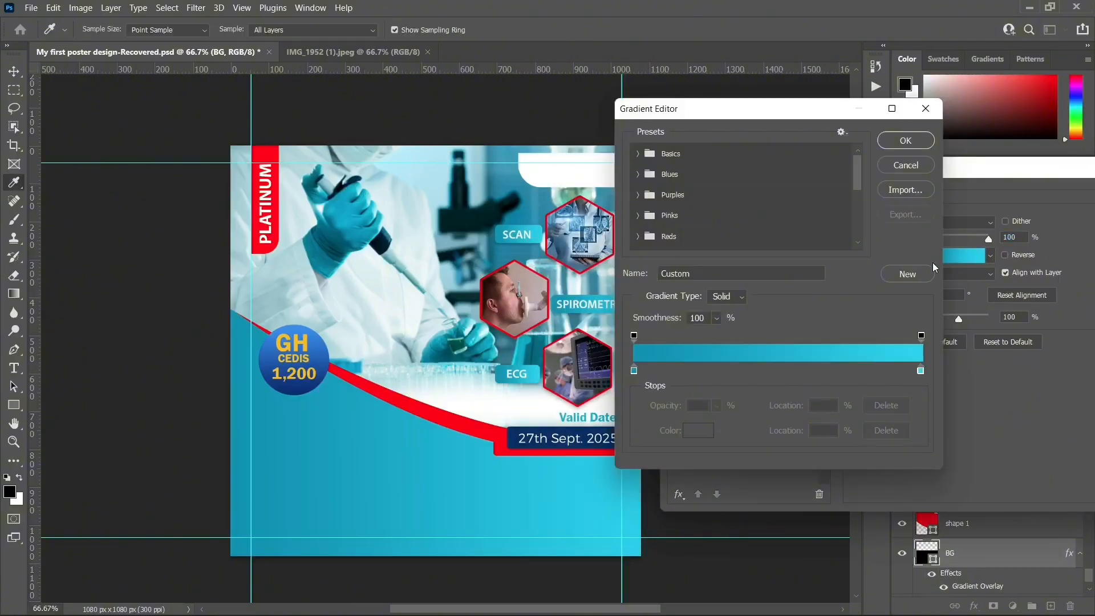
drag(751, 115, 846, 122)
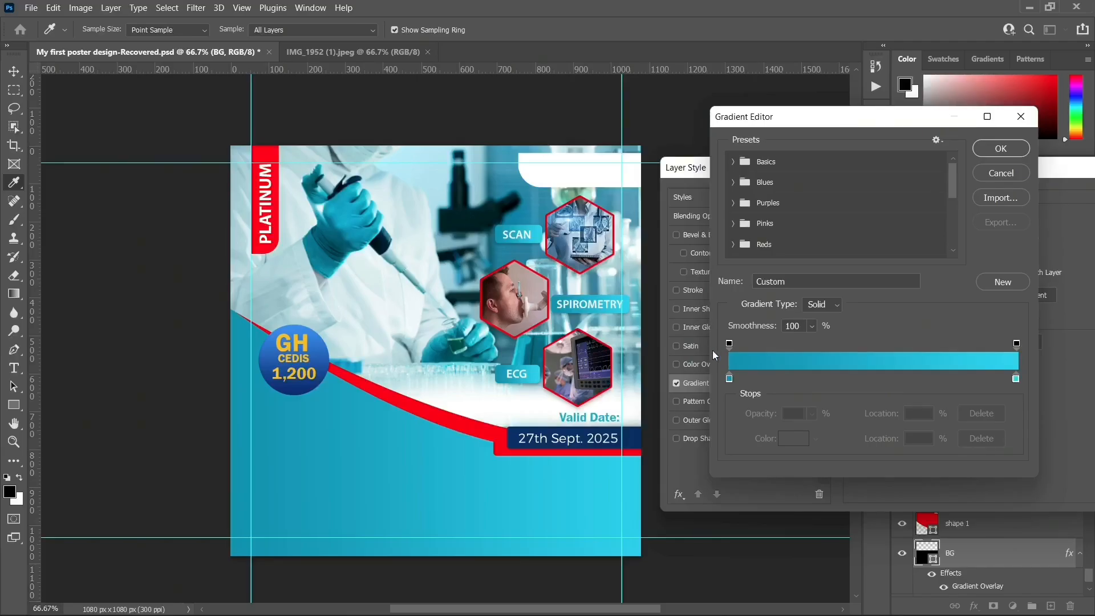
click(730, 379)
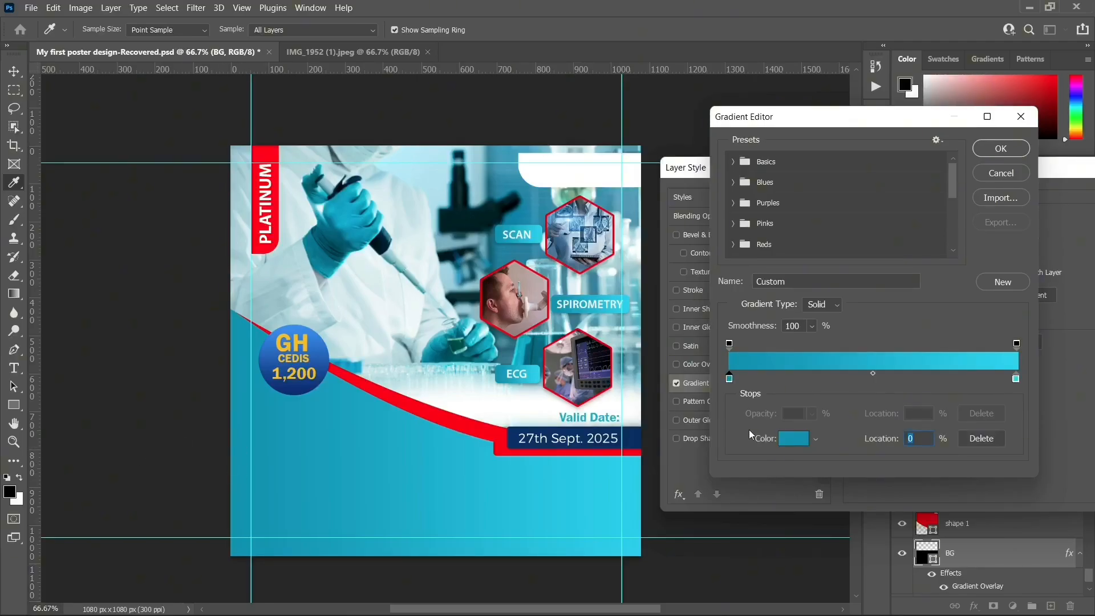
click(794, 440)
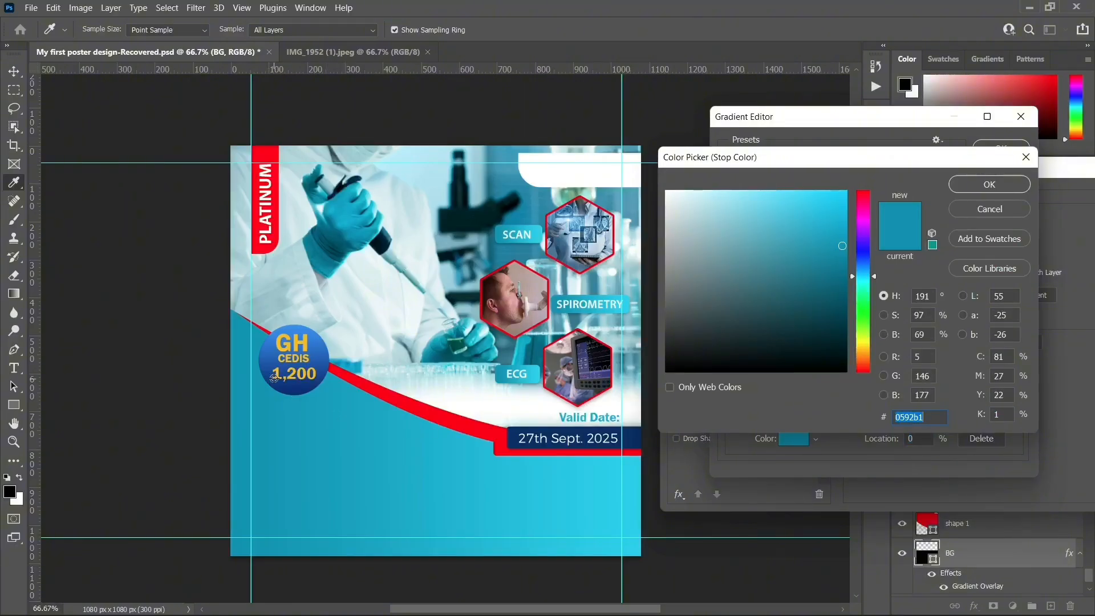
click(293, 392)
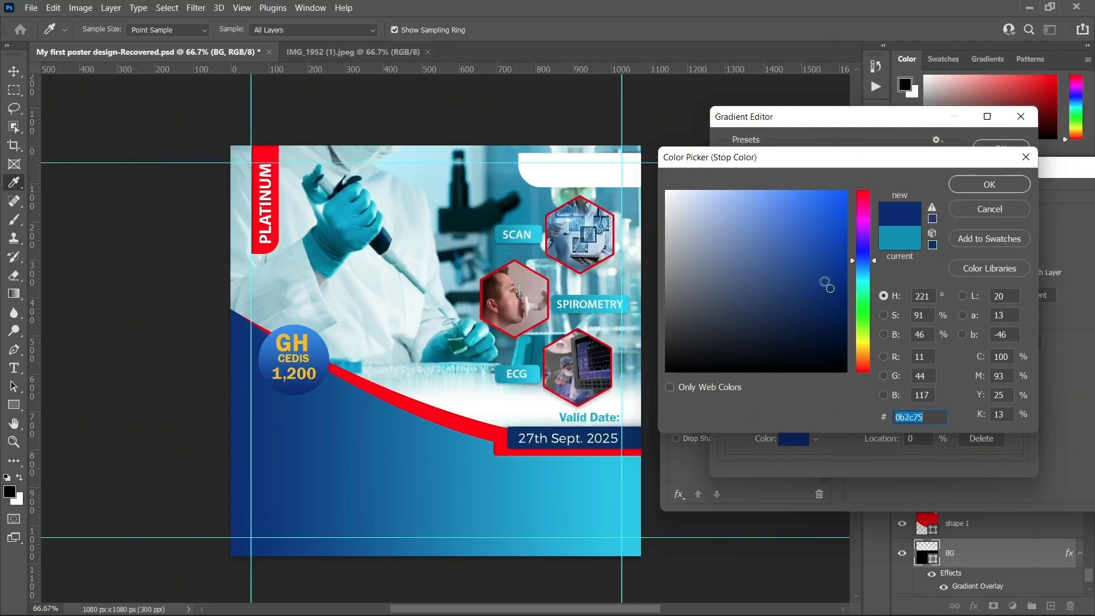
click(836, 280)
drag(837, 289, 840, 308)
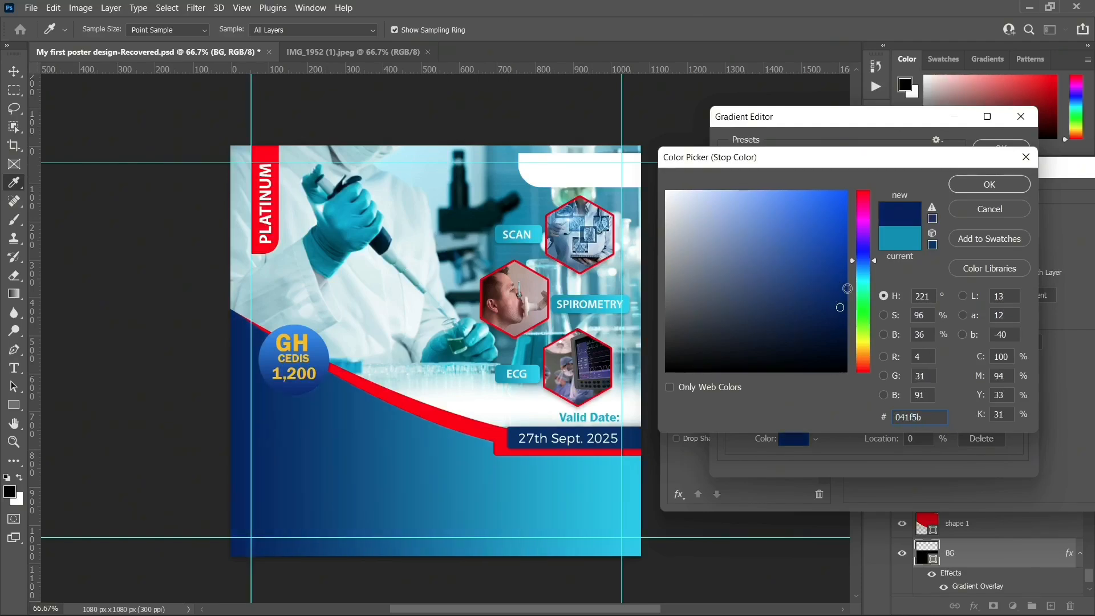
click(968, 186)
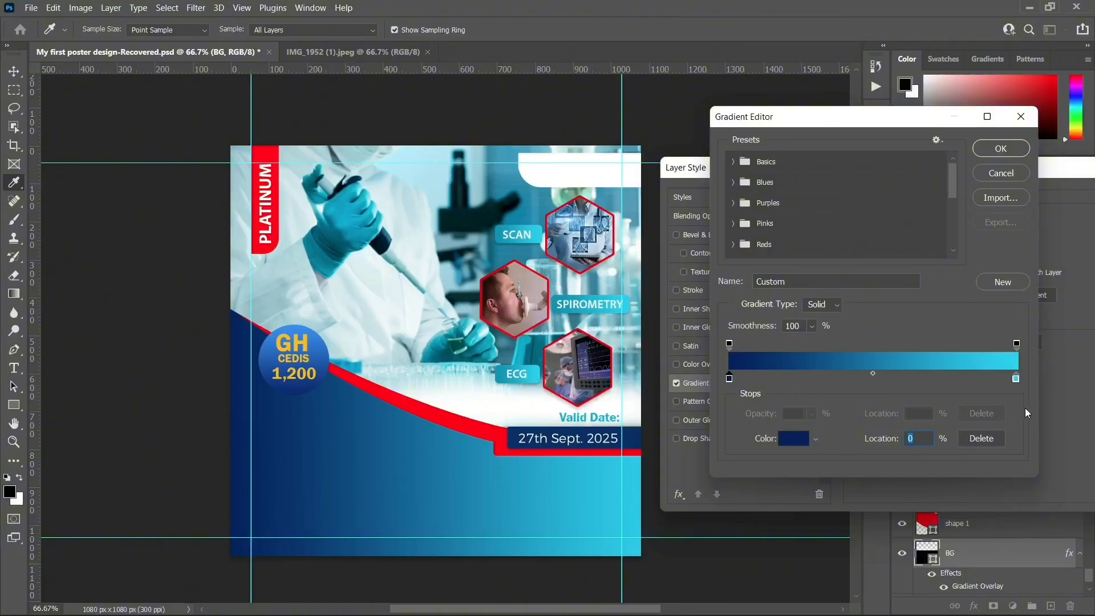
Set the gradient's right stop to bright blue #1b6edc and apply the overlay
click(1017, 378)
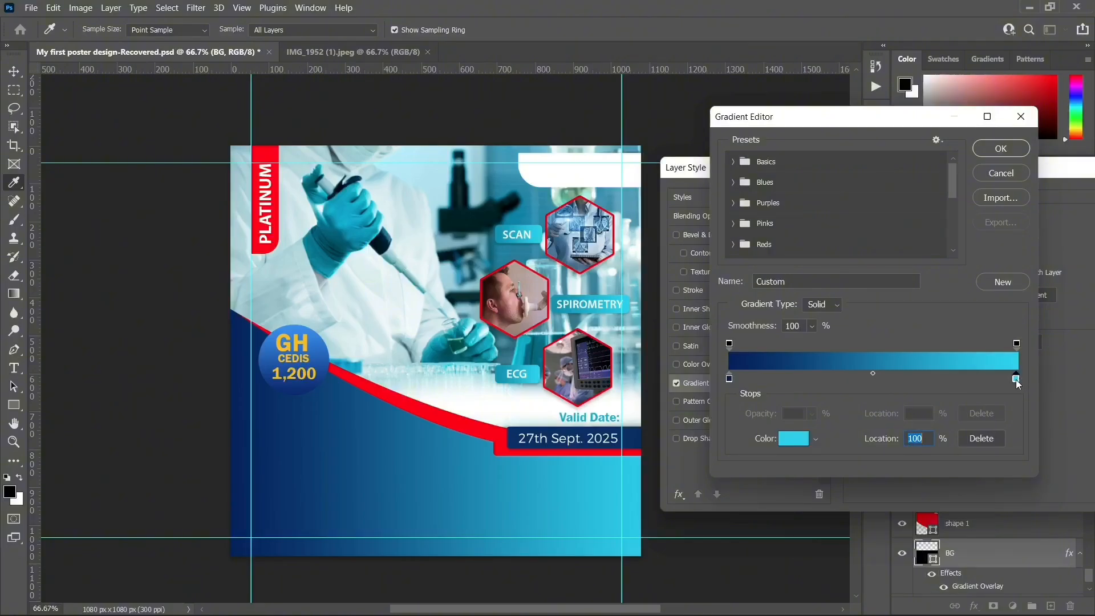
click(797, 439)
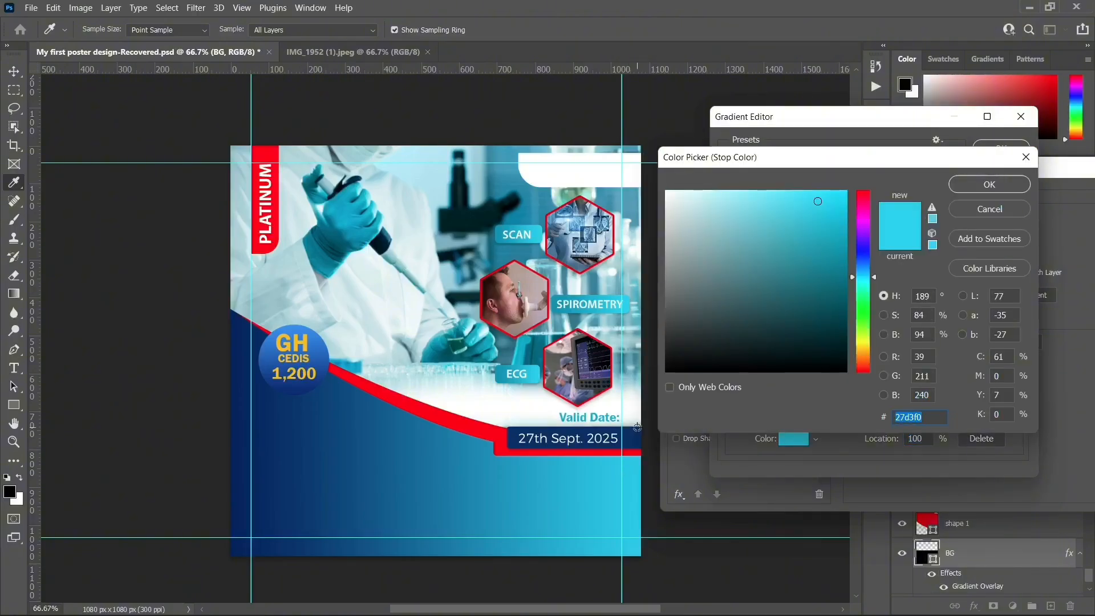
click(321, 351)
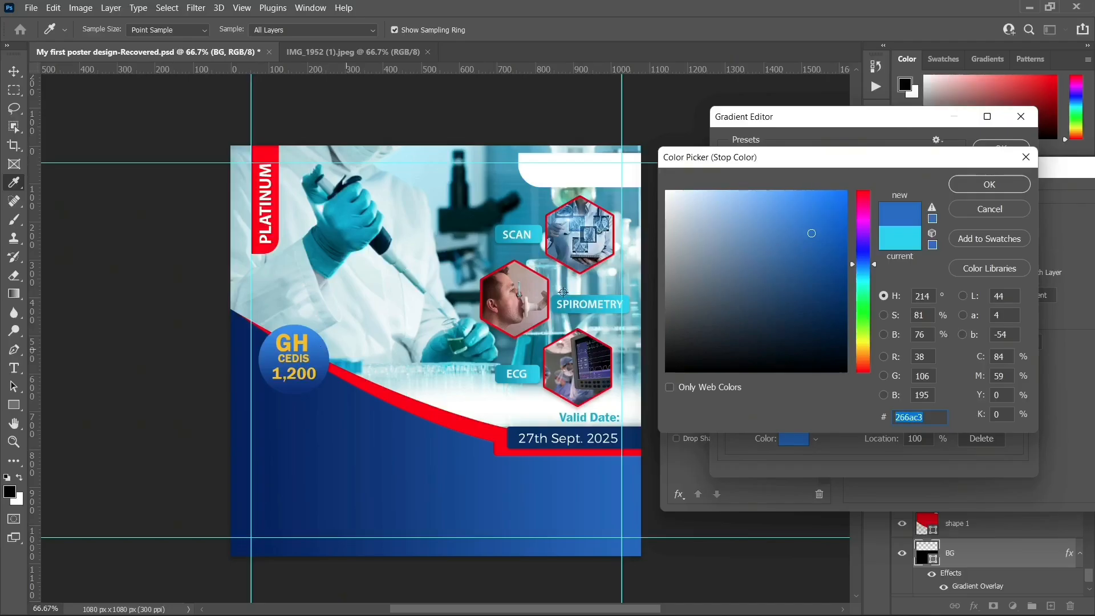
drag(814, 236, 826, 216)
click(976, 186)
click(1001, 147)
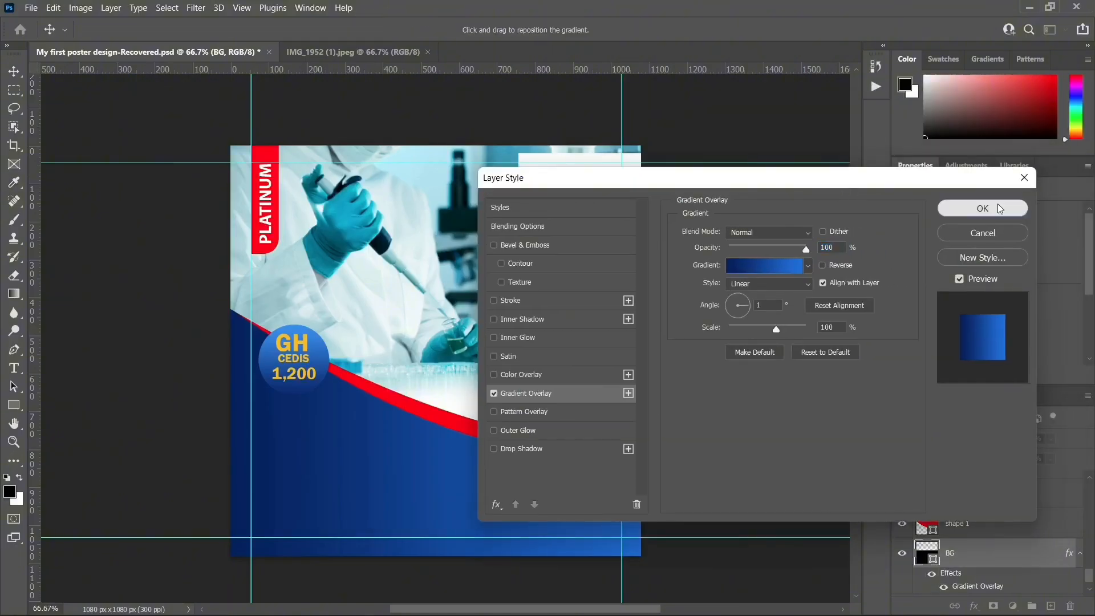
click(997, 203)
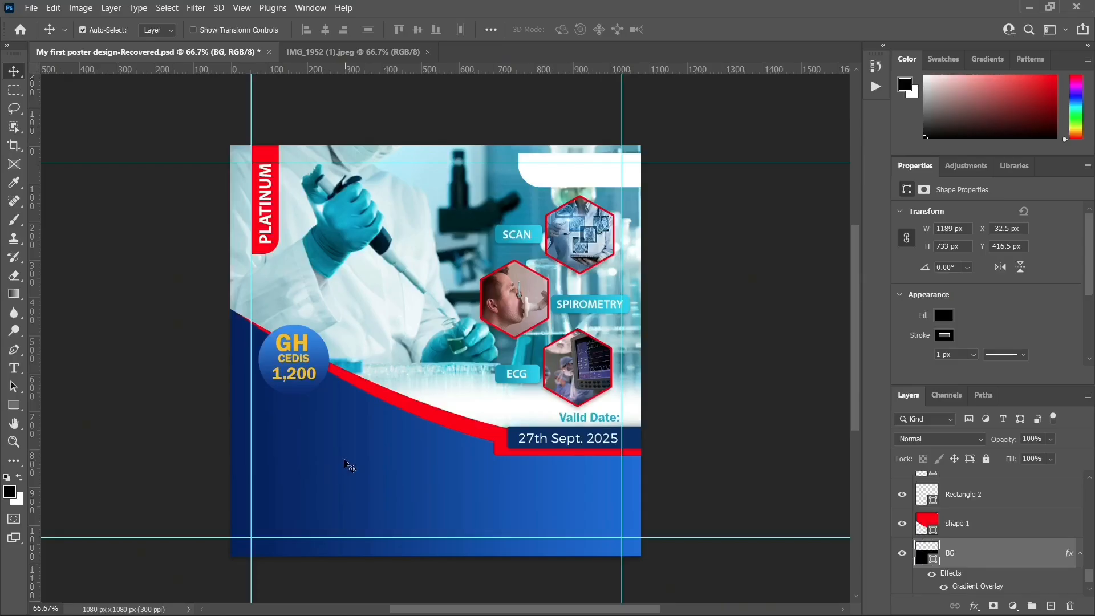
click(362, 51)
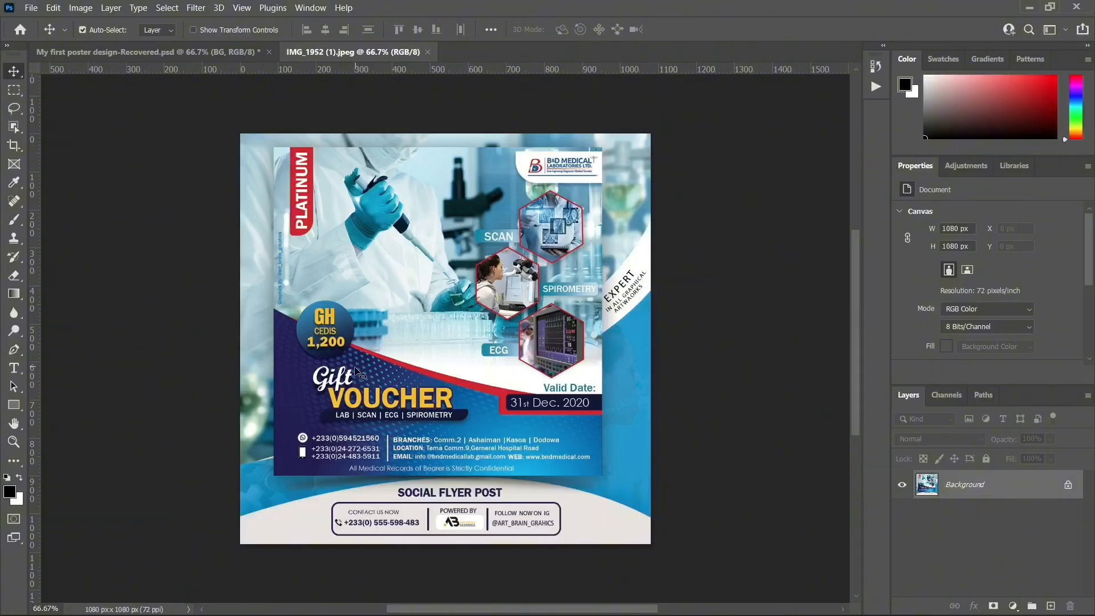
click(195, 52)
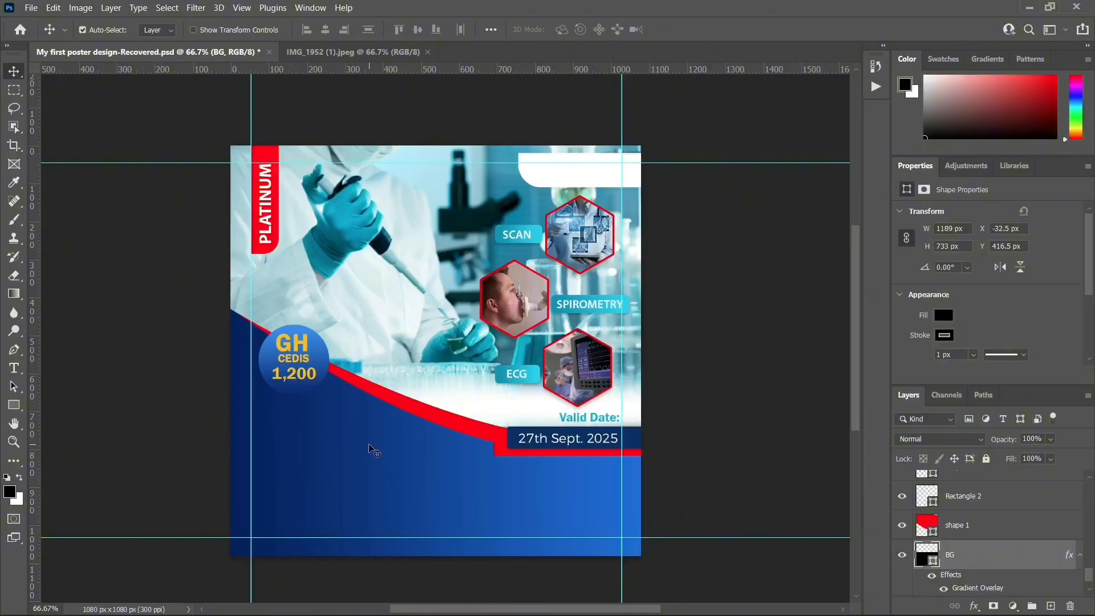
Browse to Desktop > My First Poster Design in File Explorer to find Dot-PNG-Clipart-Background
click(407, 613)
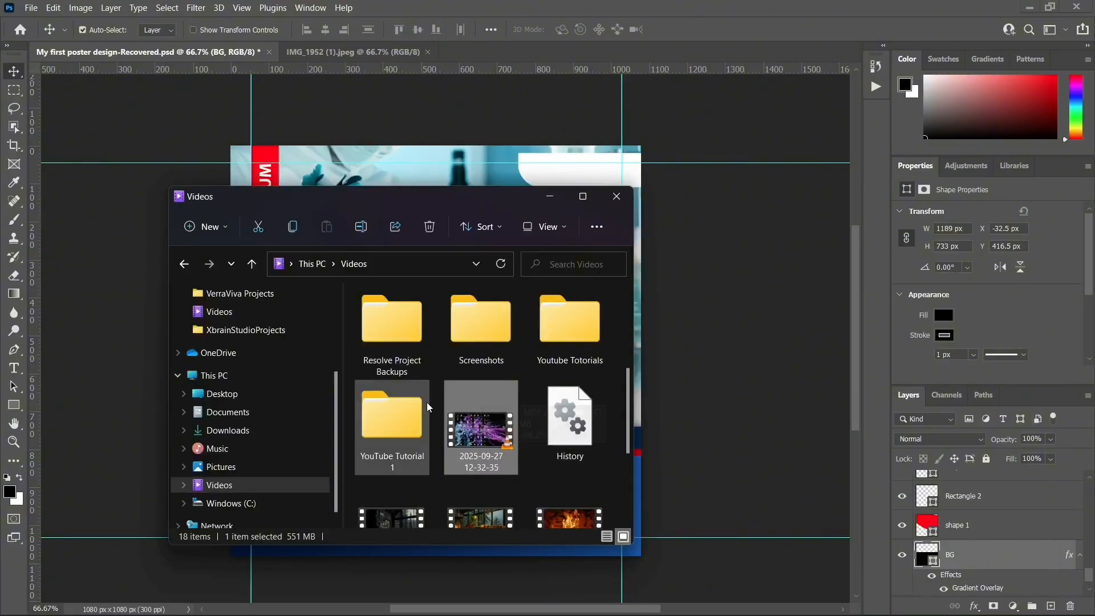
scroll(447, 379, up, 3)
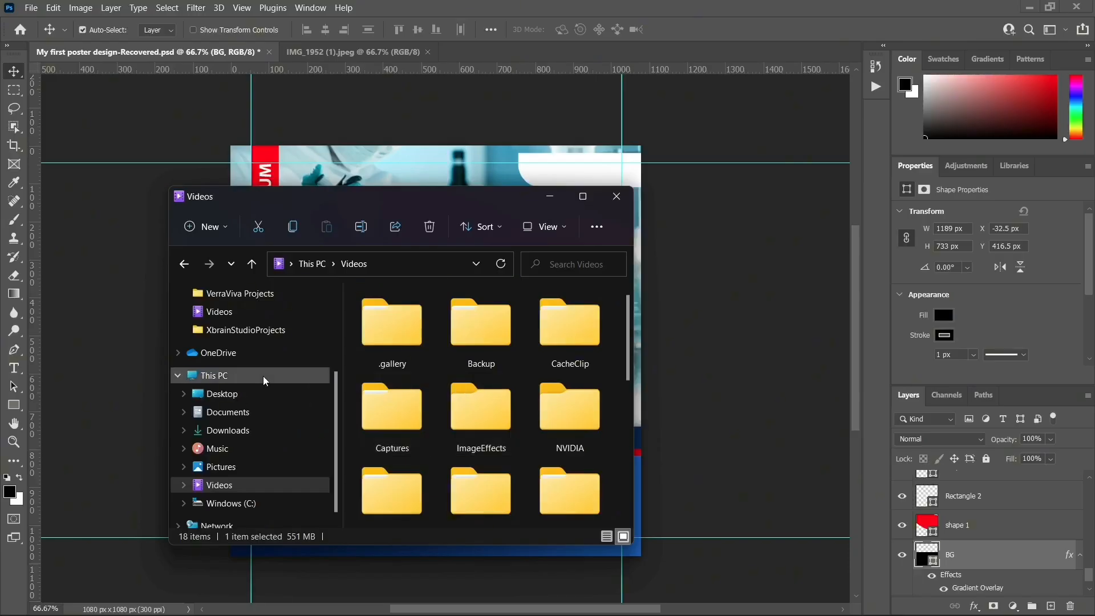
click(227, 394)
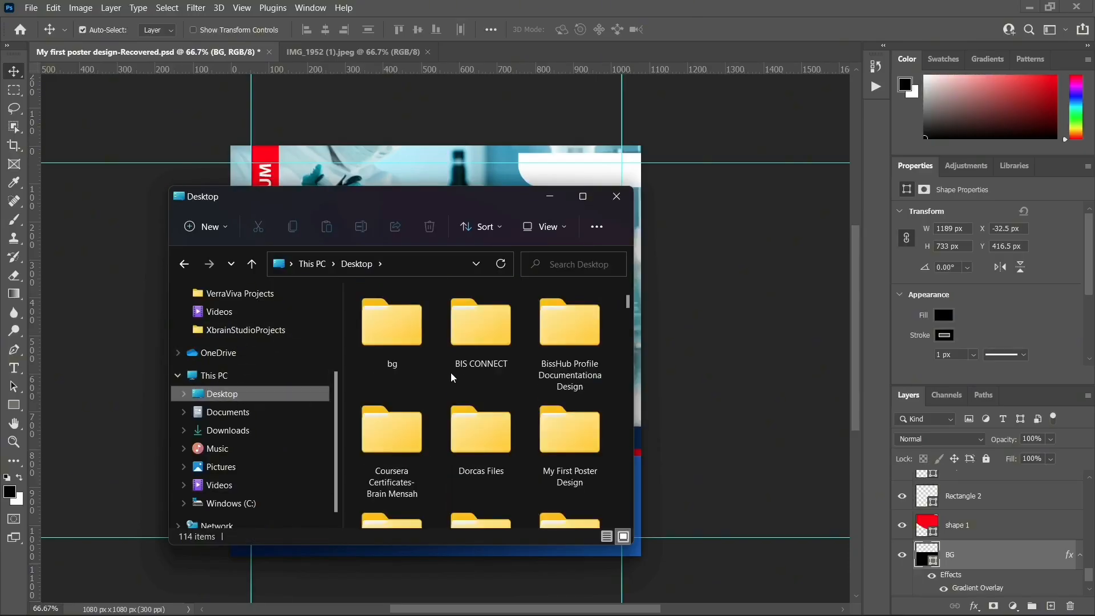
double_click(556, 447)
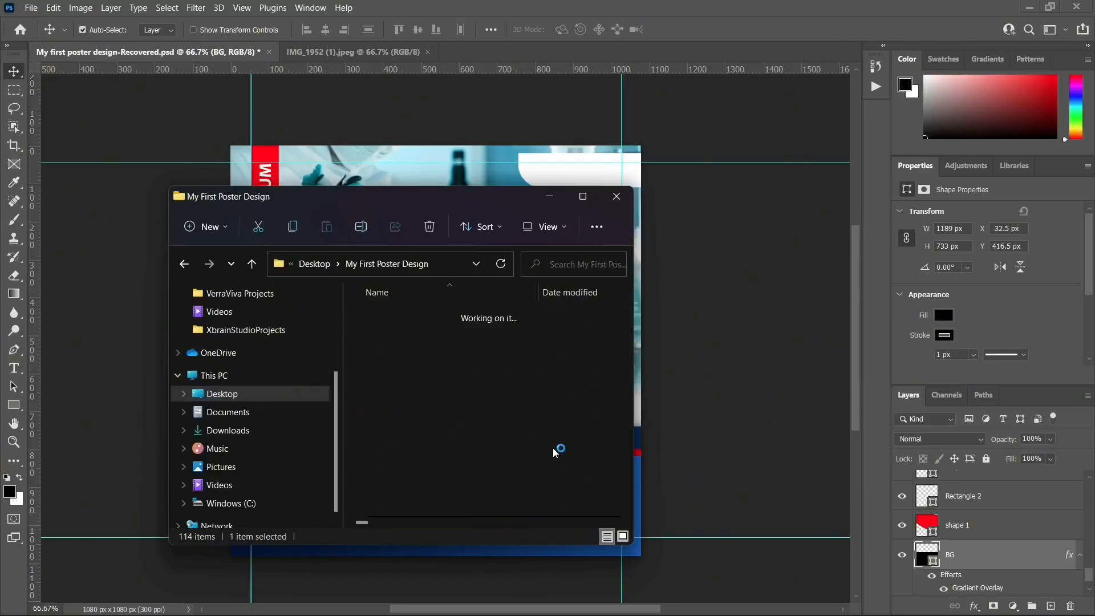
scroll(491, 403, down, 2)
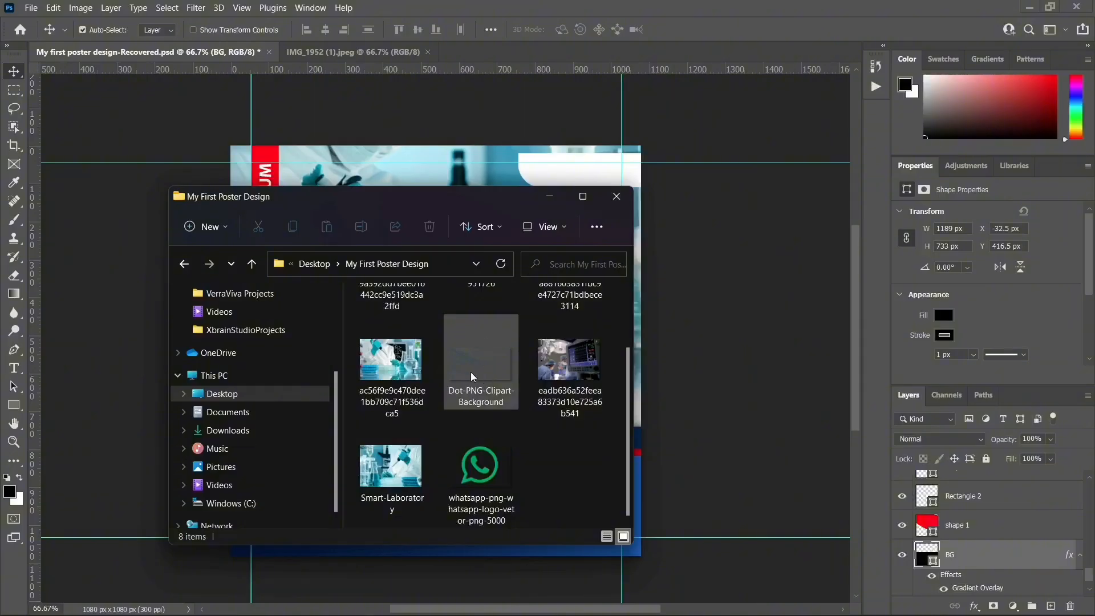
Place Dot-PNG-Clipart-Background into the poster, enlarged and positioned over the blue lower area
drag(443, 197, 708, 205)
drag(744, 376, 340, 464)
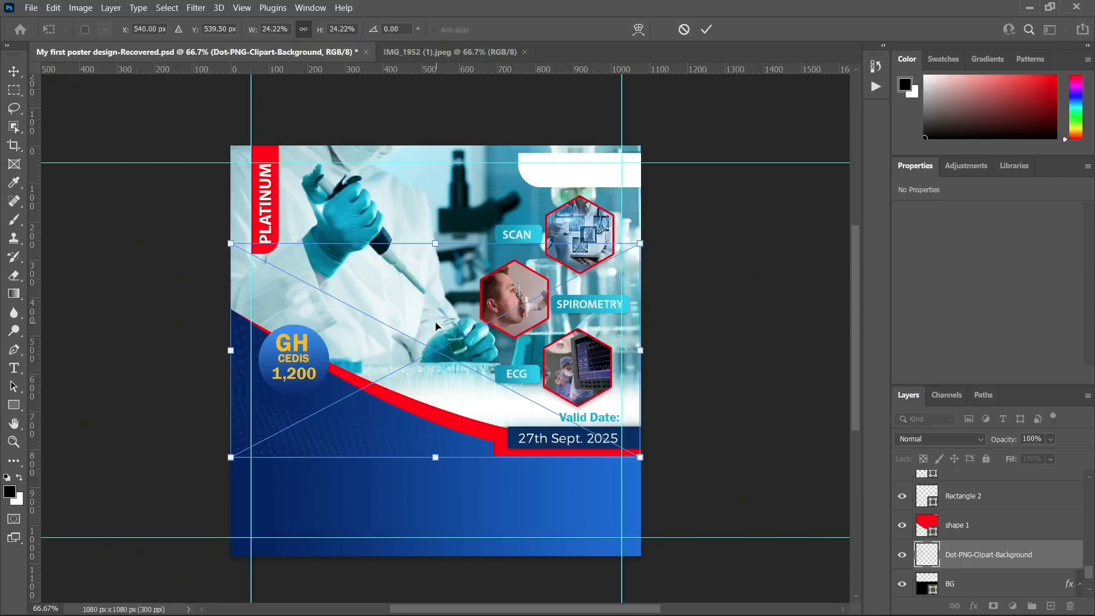
drag(435, 326, 434, 431)
drag(232, 347, 162, 295)
drag(323, 412, 387, 429)
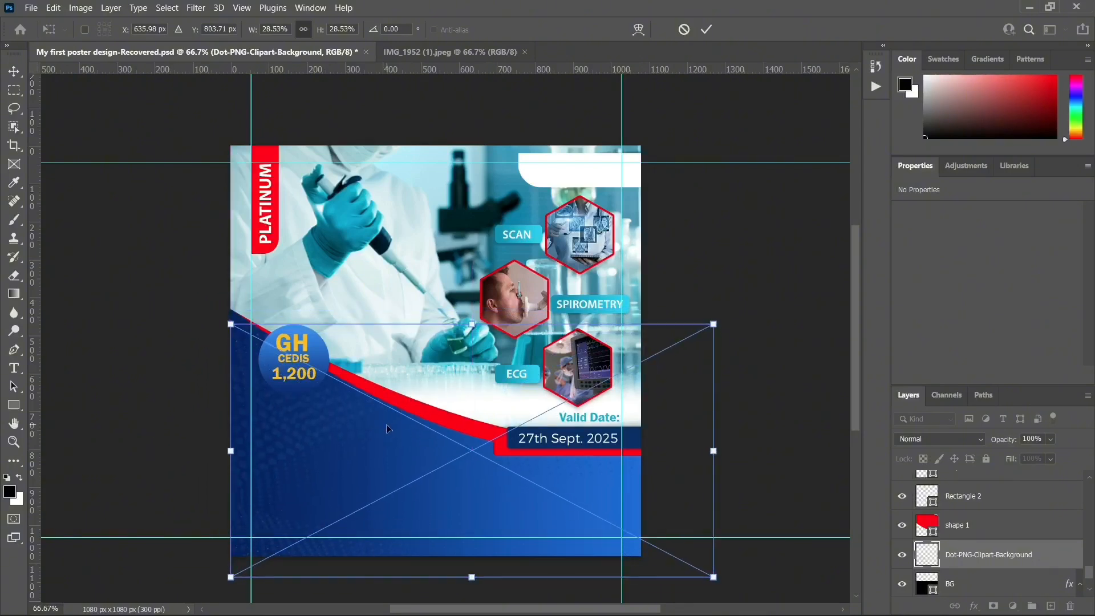
key(Return)
Rotate the dot texture 11.5° and shift it slightly down and right
key(ctrl+t)
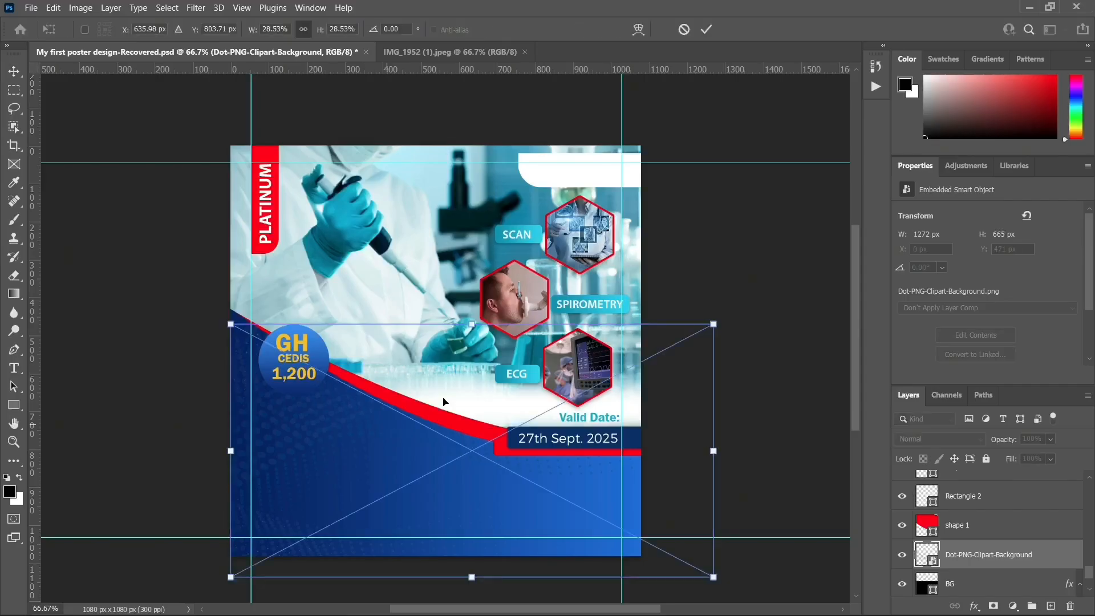
drag(722, 294, 770, 345)
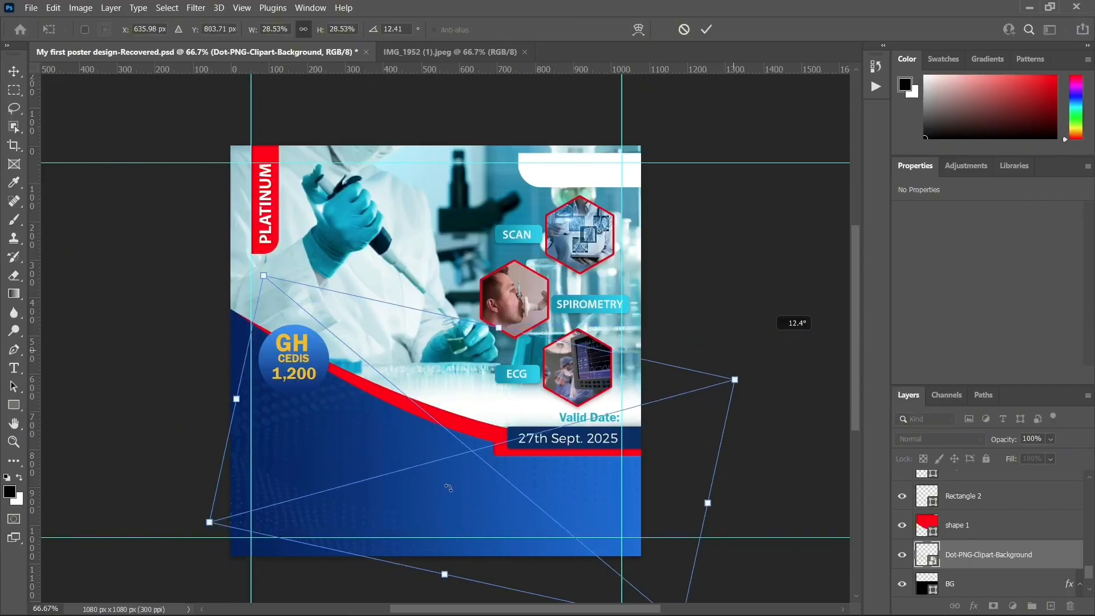
drag(386, 510, 405, 537)
key(Return)
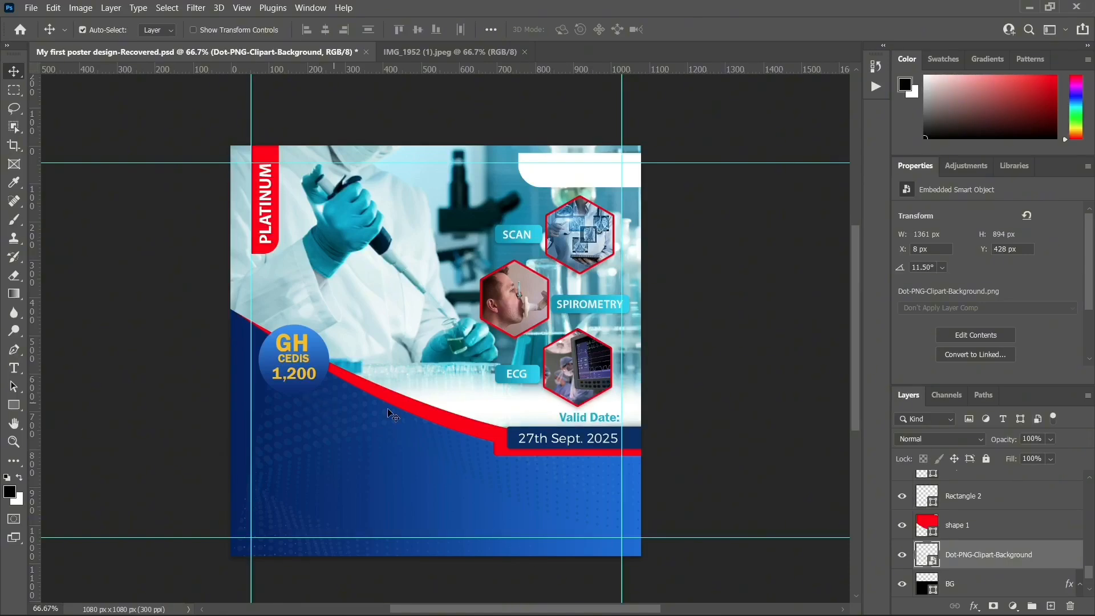
Add a bright cyan Color Overlay to the dot pattern, sampled from the ECG label
click(973, 606)
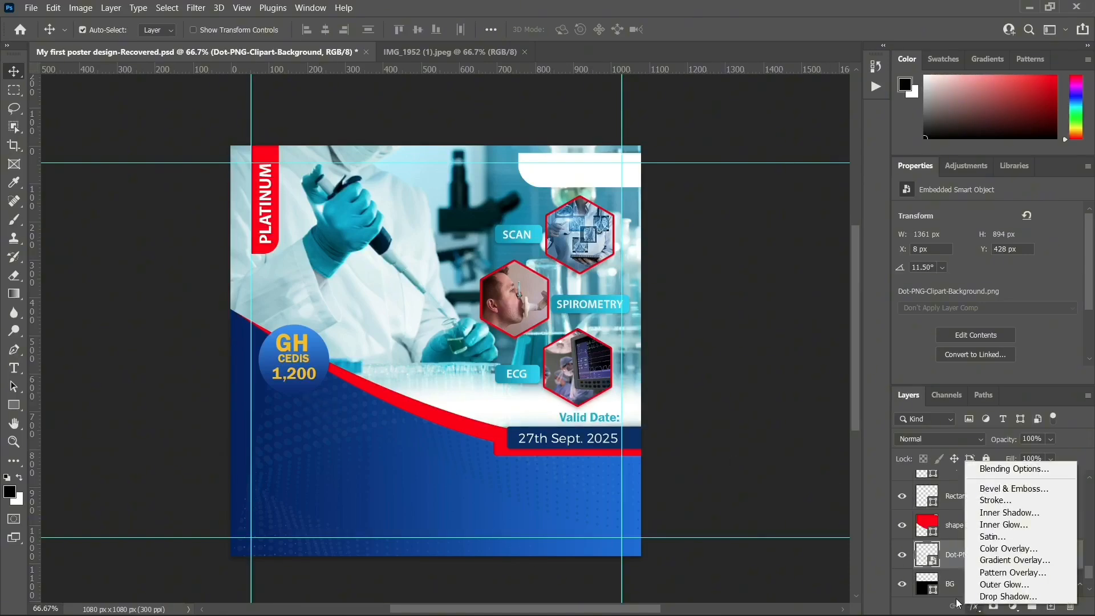
click(1006, 553)
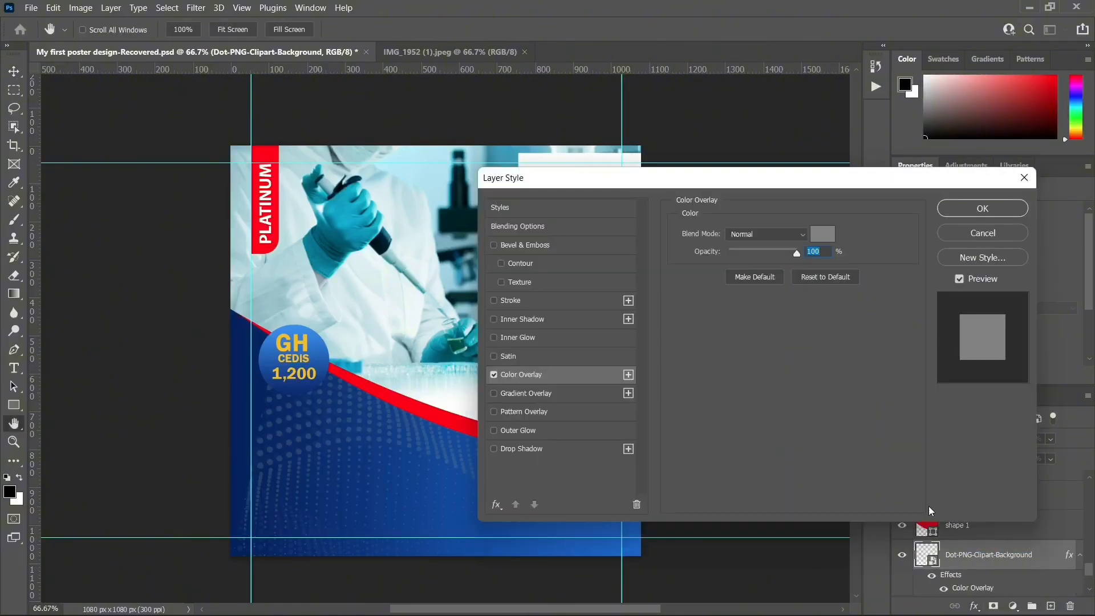
drag(653, 187, 830, 189)
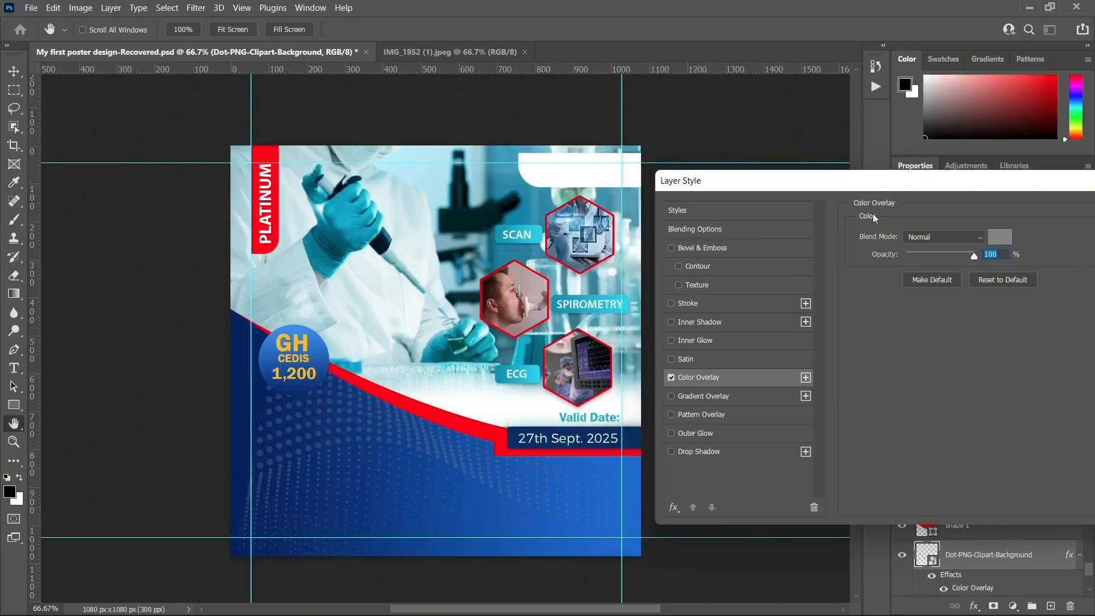
click(995, 243)
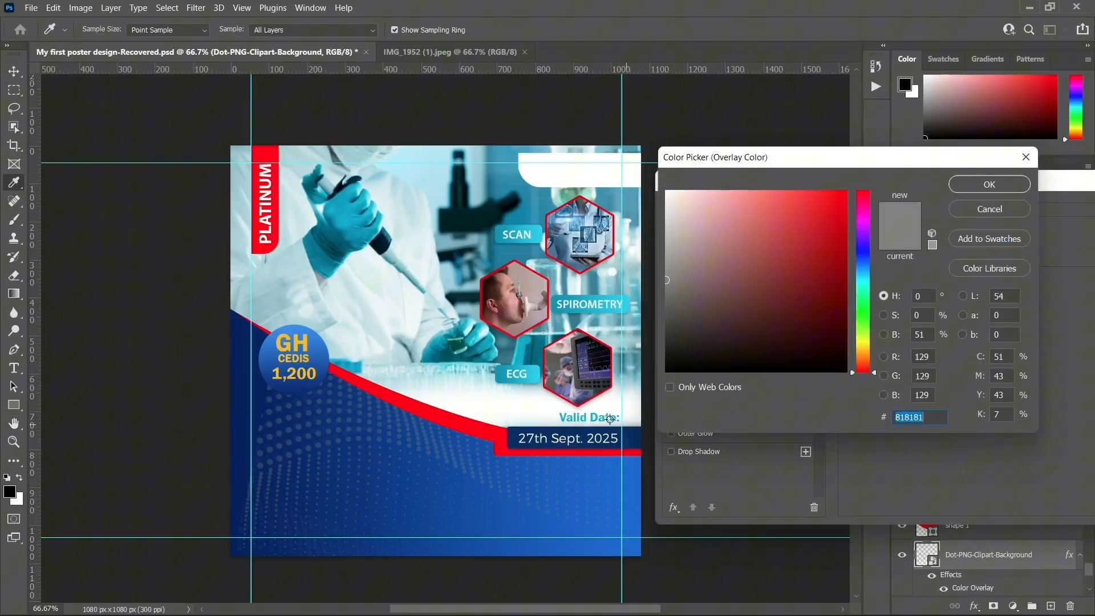
click(534, 369)
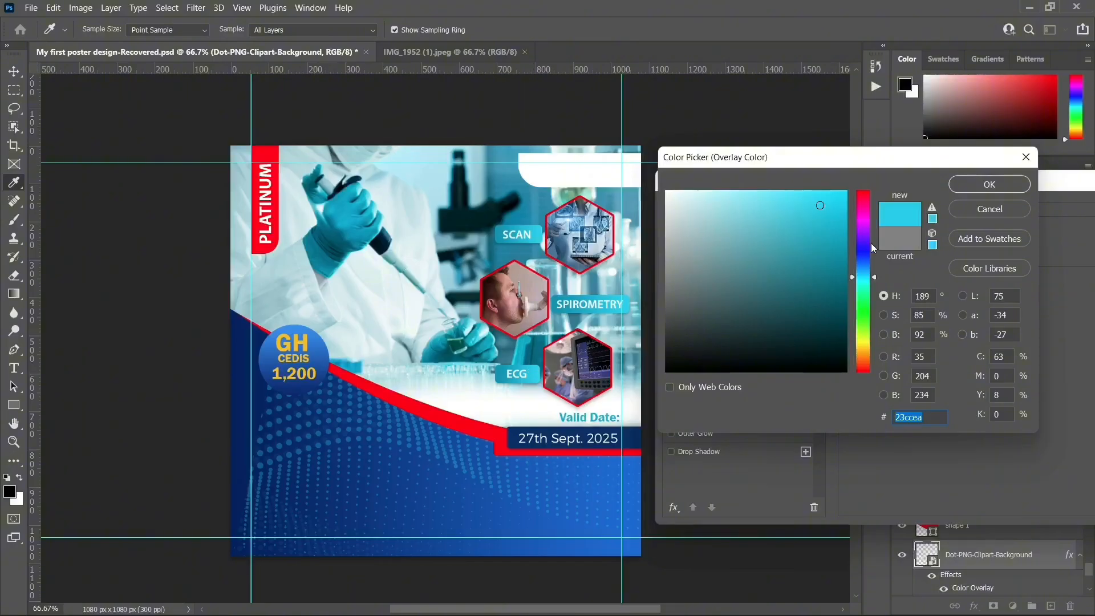
click(805, 195)
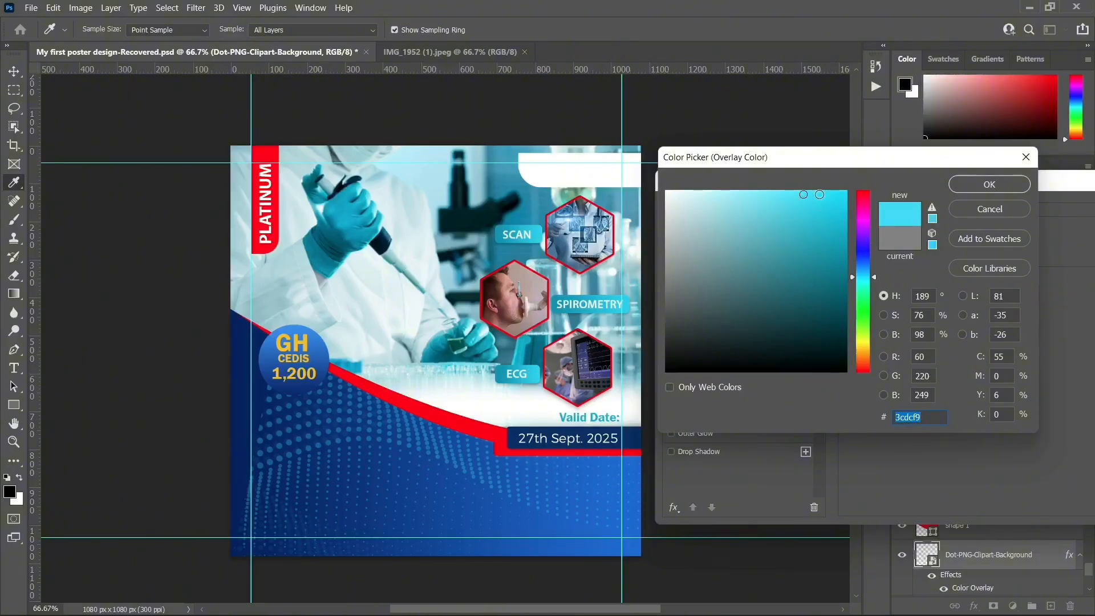
drag(820, 194, 838, 193)
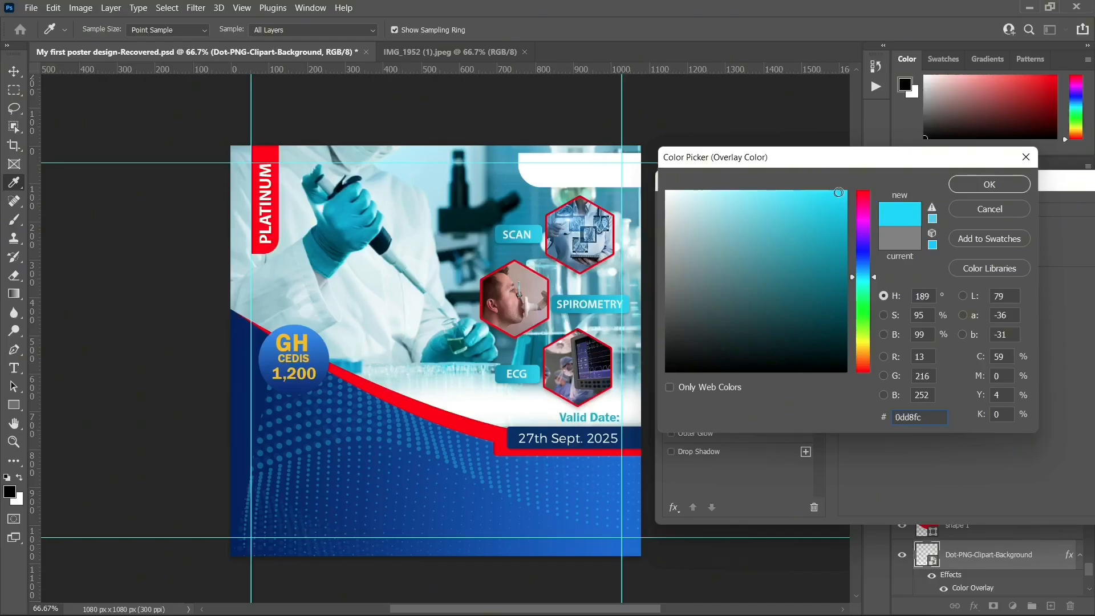
click(989, 184)
drag(989, 185, 882, 199)
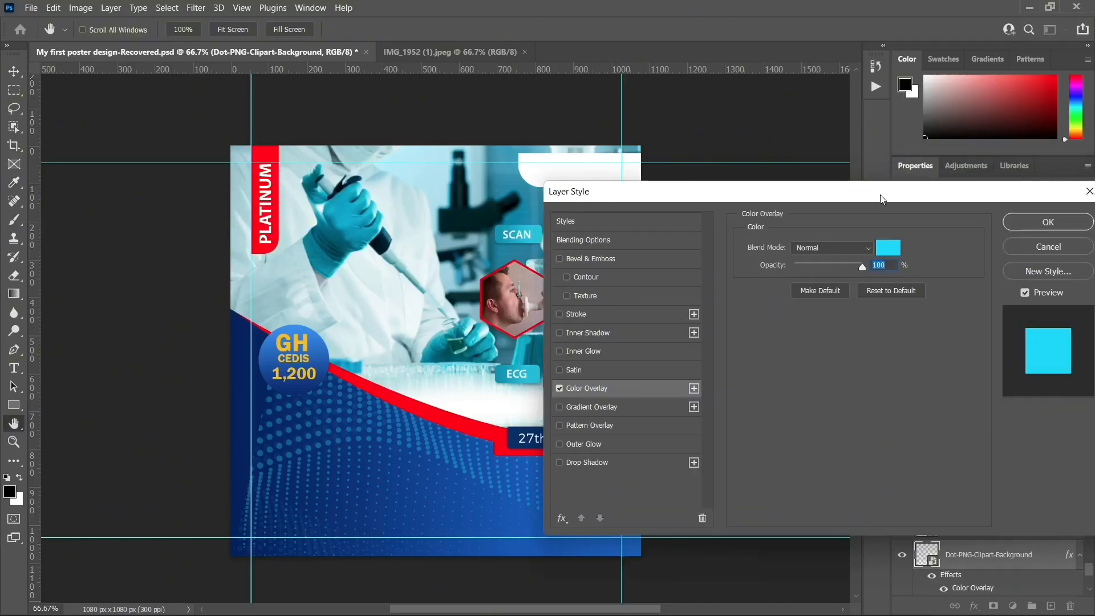
click(1039, 223)
Move the dot pattern lower and further left to X -120, Y 484, checking the reference voucher
drag(348, 440, 325, 467)
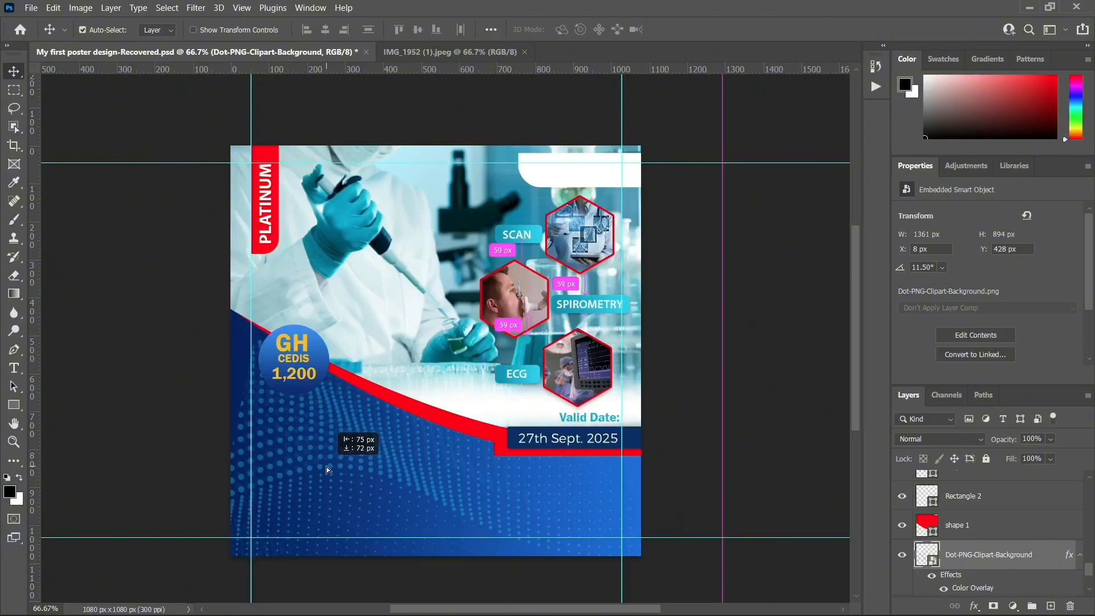
drag(316, 458, 308, 460)
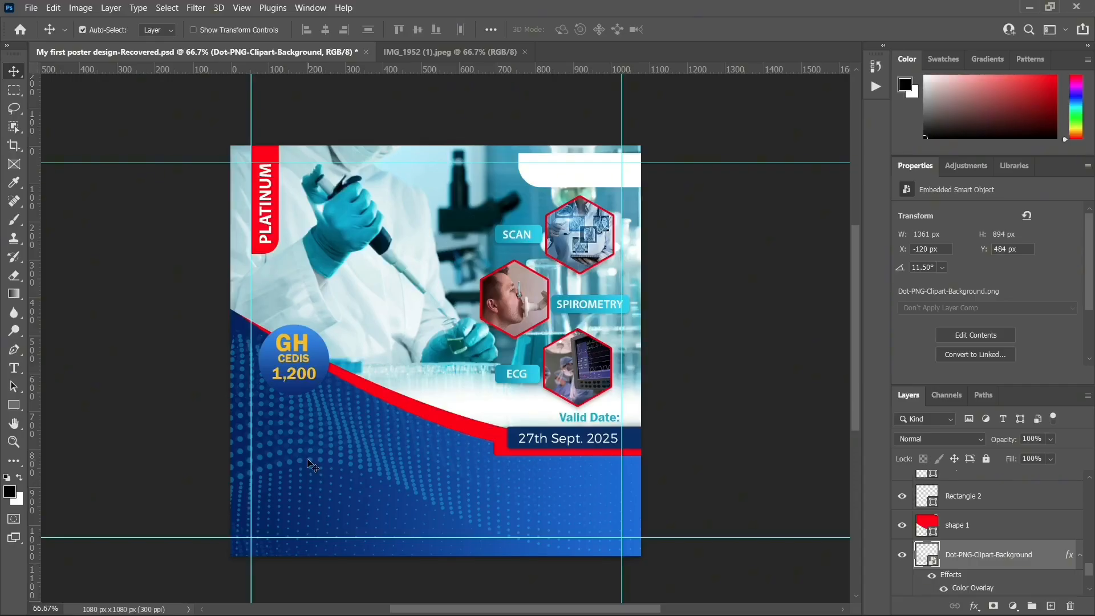
click(461, 50)
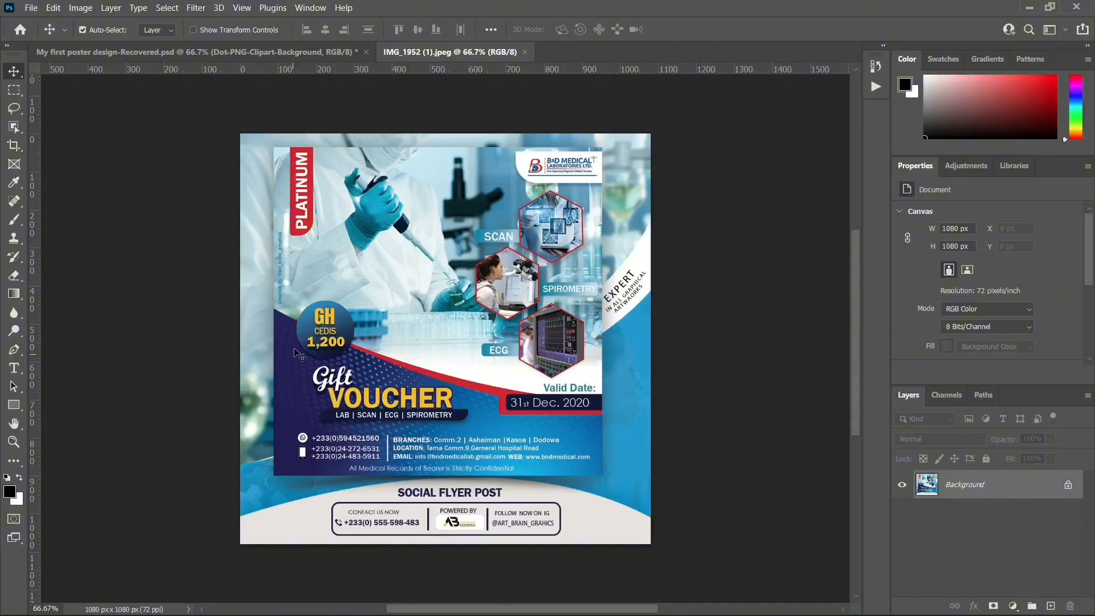
click(214, 53)
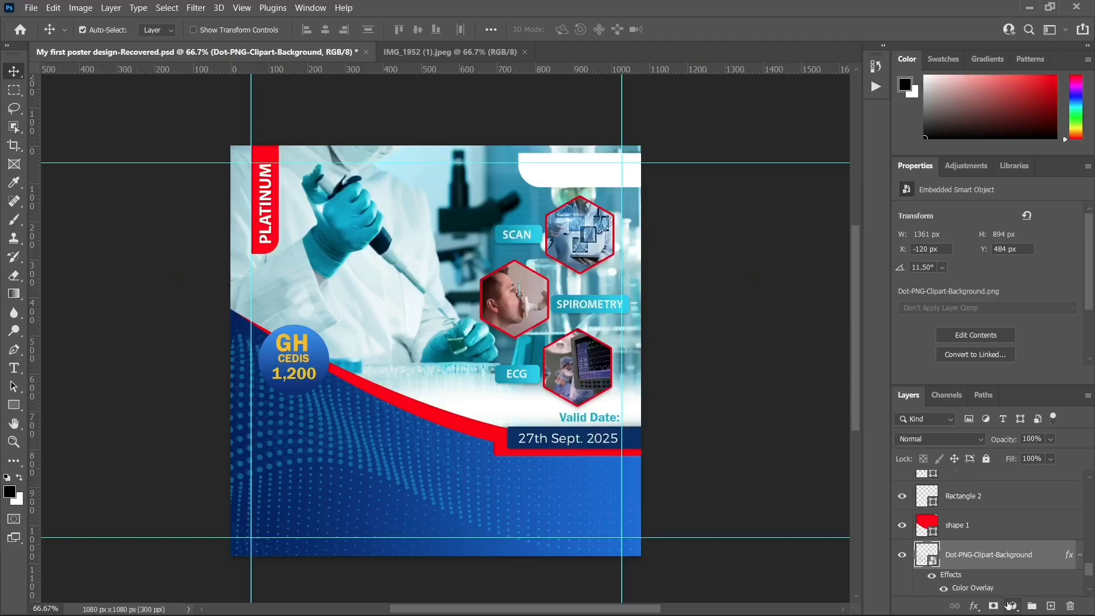
Draw a tall rectangle on a new layer over the poster's lower-left edge
click(1051, 605)
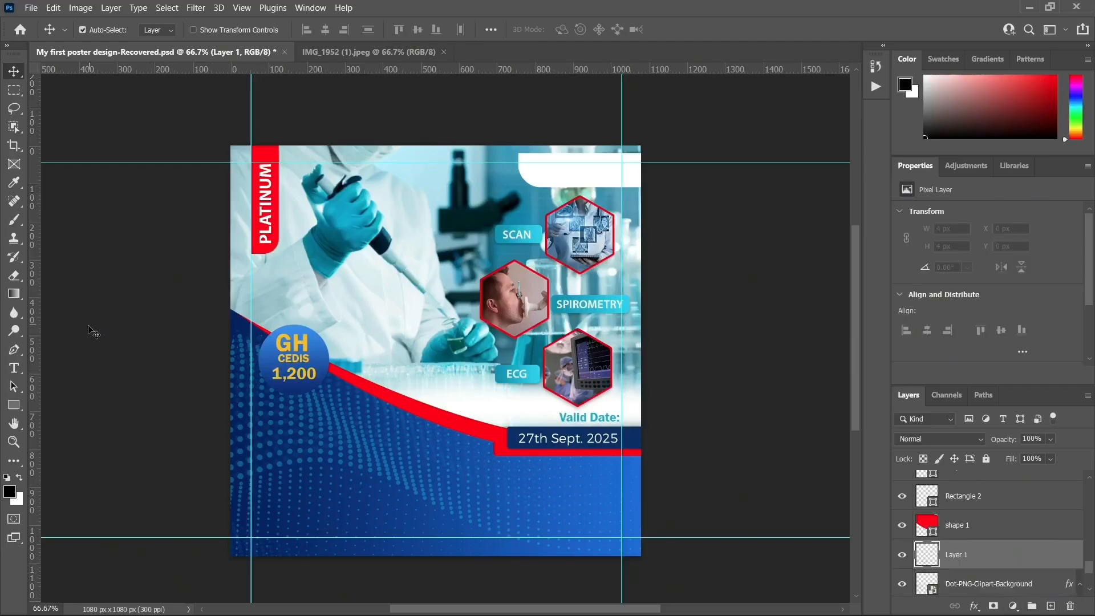
click(14, 407)
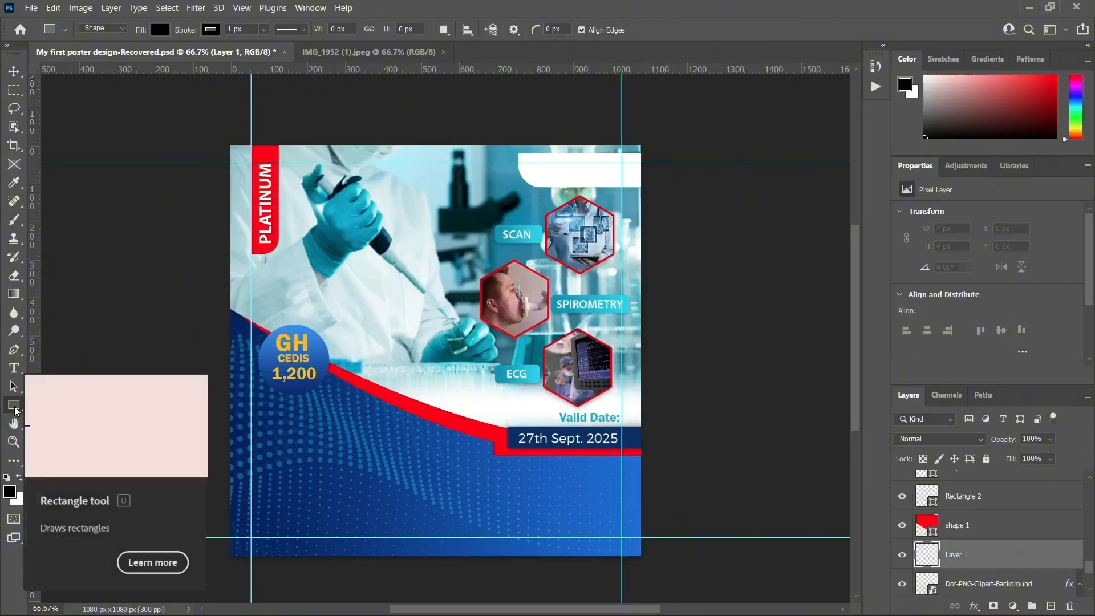
right_click(14, 406)
click(76, 406)
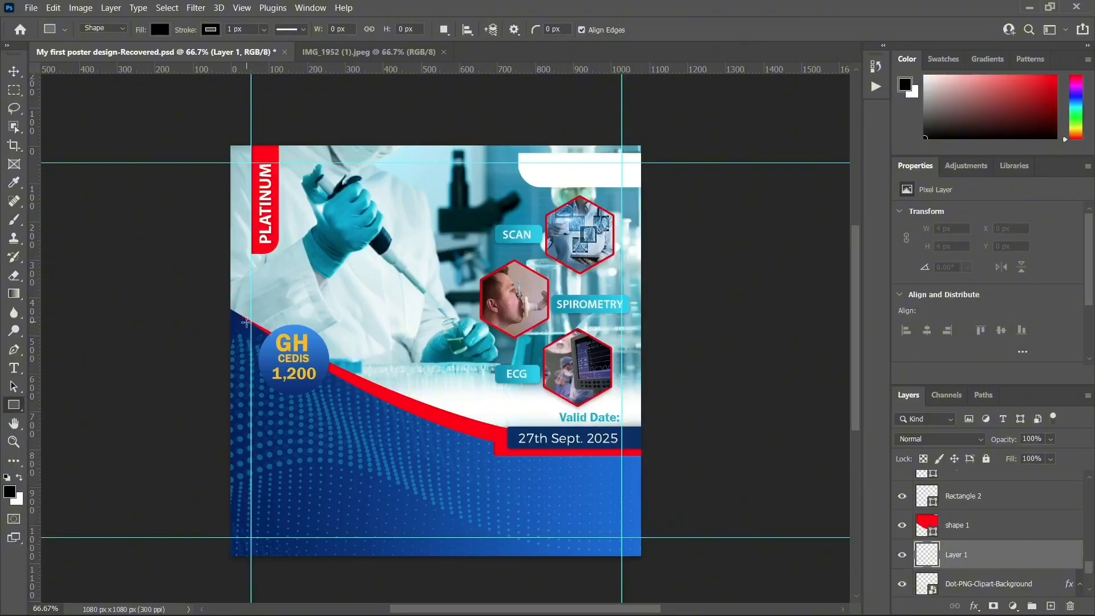
drag(212, 295, 312, 564)
click(21, 72)
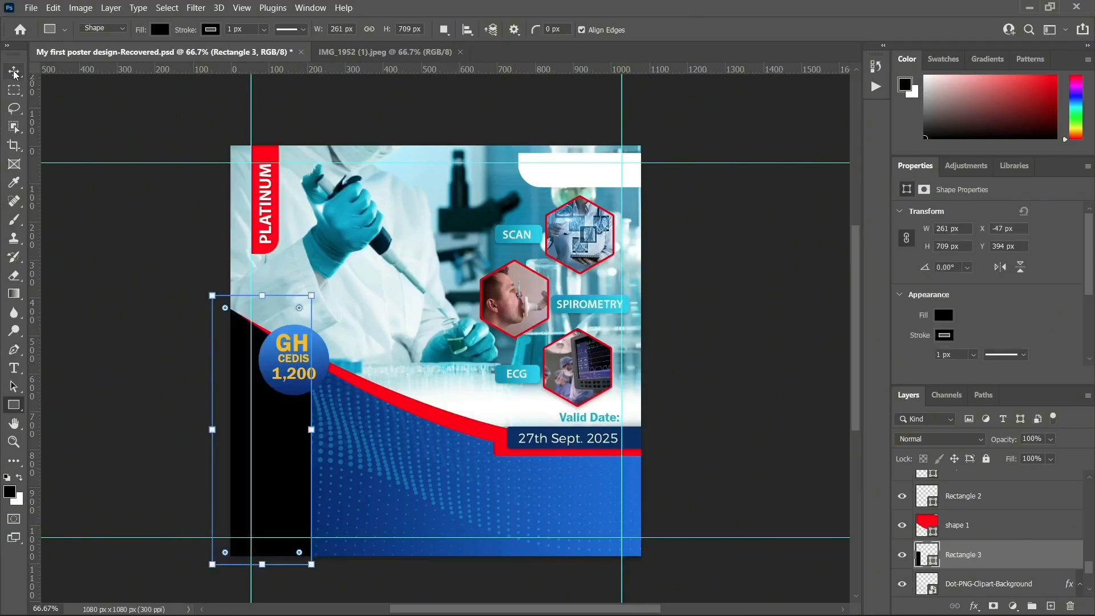
Fill the rectangle with dark navy #021642, sampled from the GH CEDIS circle
double_click(926, 555)
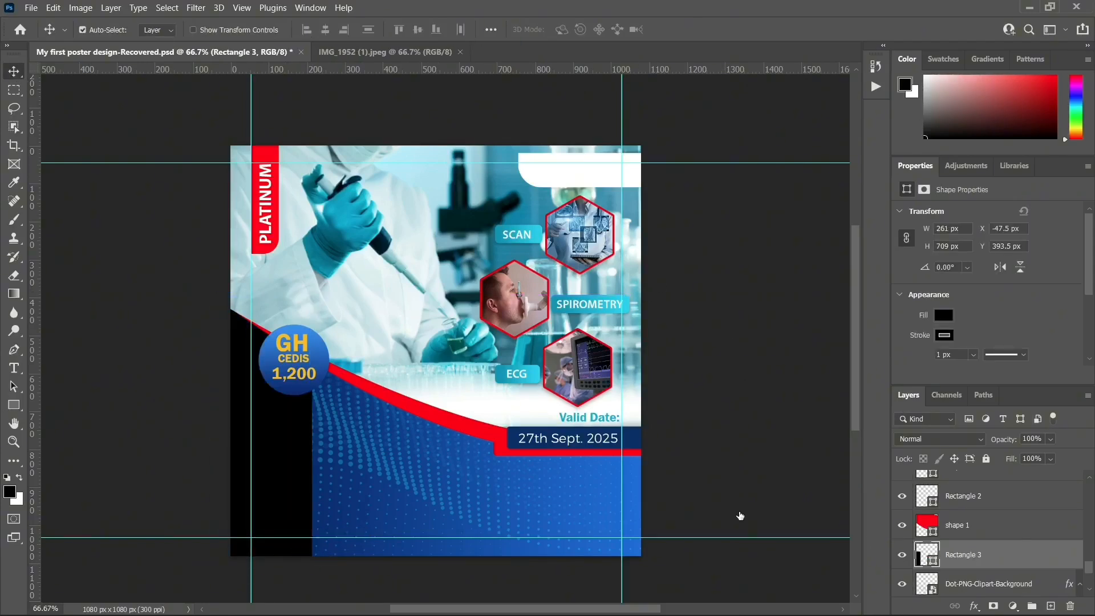
click(288, 392)
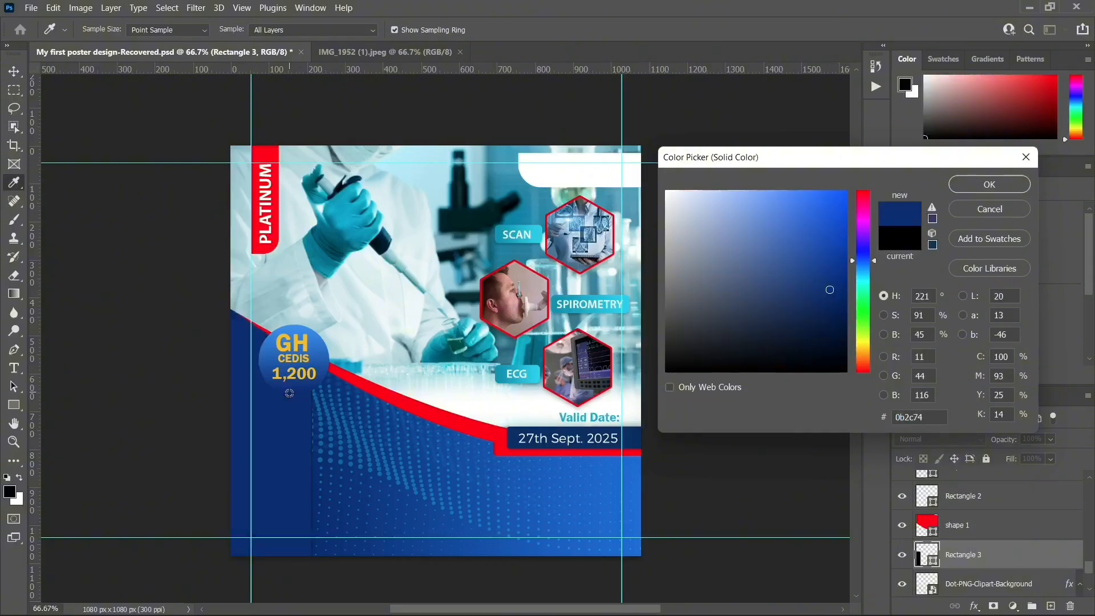
drag(844, 320, 837, 330)
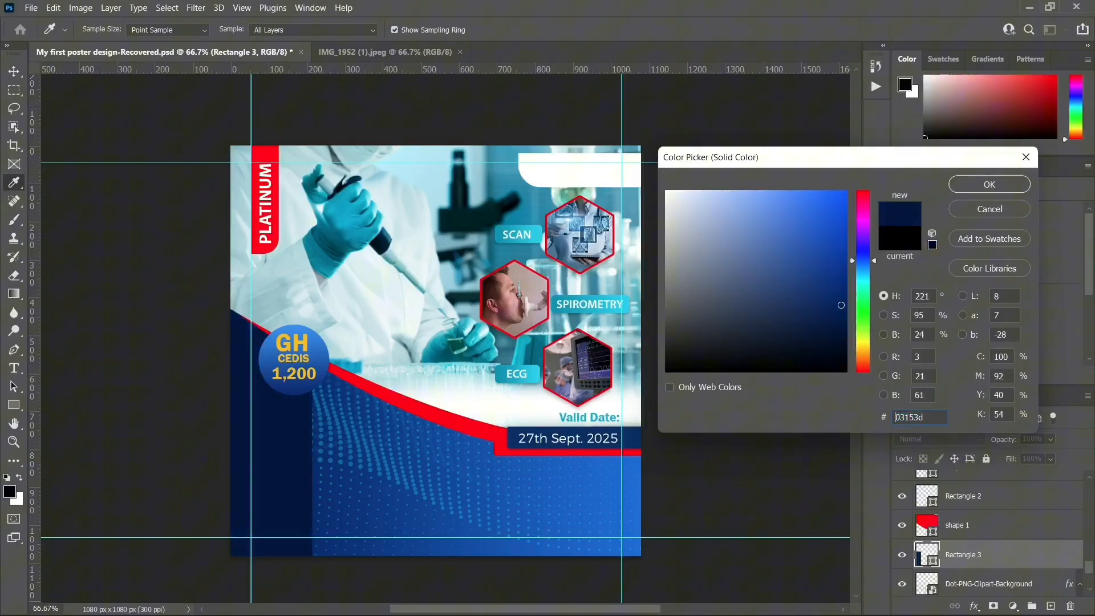
click(963, 187)
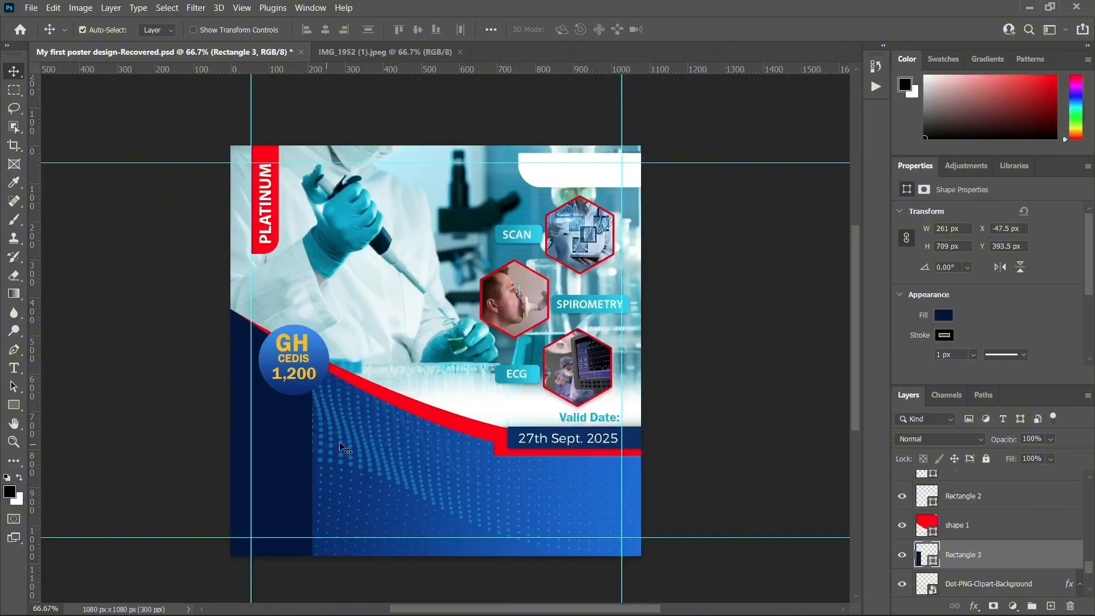
click(925, 189)
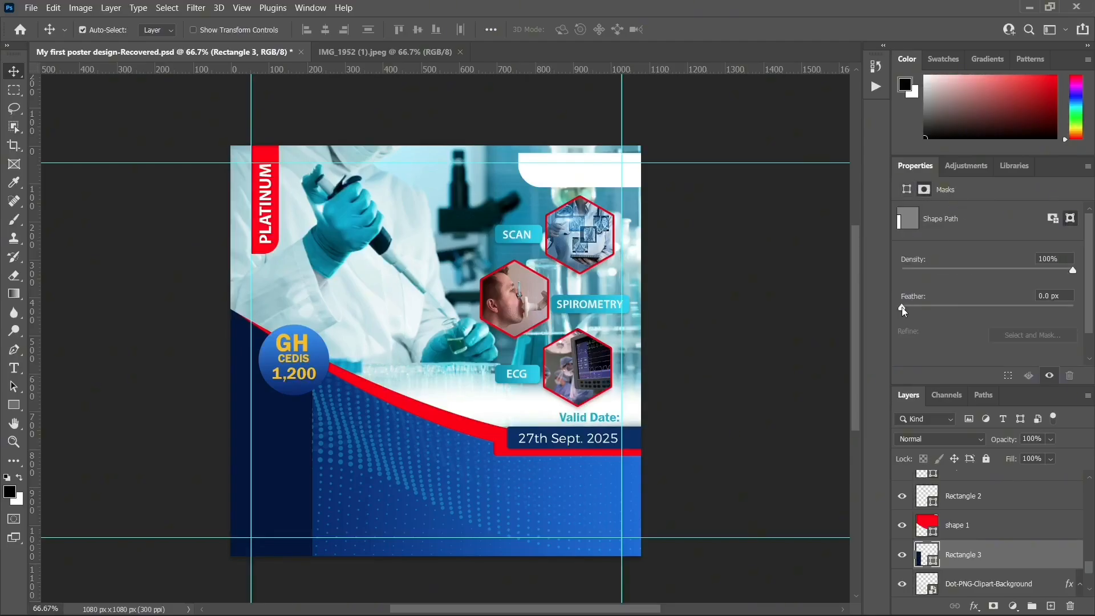
Feather the navy rectangle's edges and resize, tilt and place it along the left edge
drag(902, 307, 984, 309)
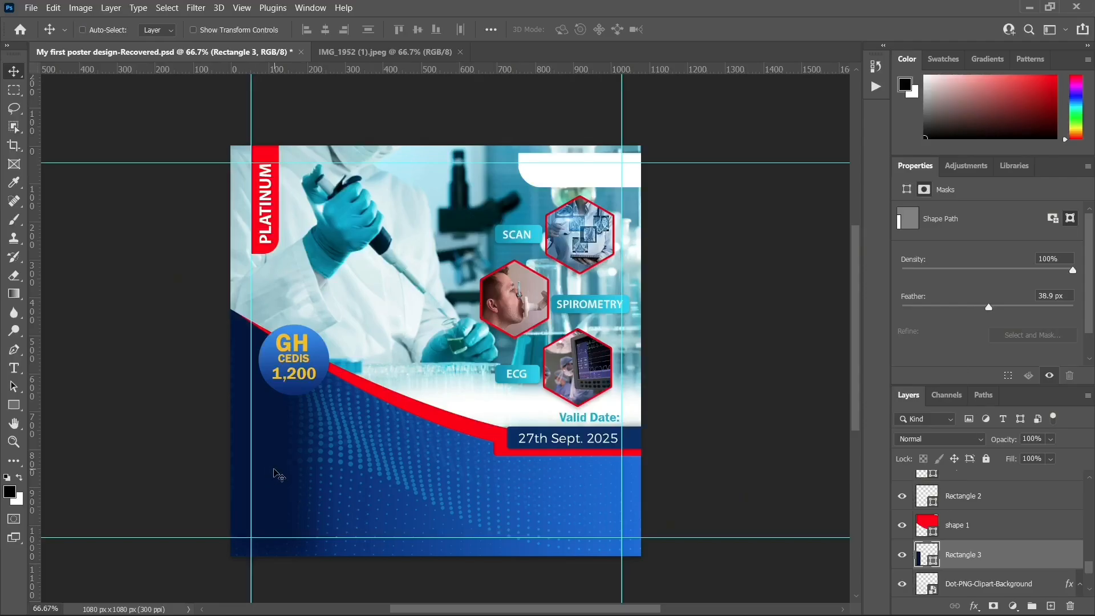
key(ctrl+t)
drag(345, 350, 276, 564)
drag(383, 355, 352, 300)
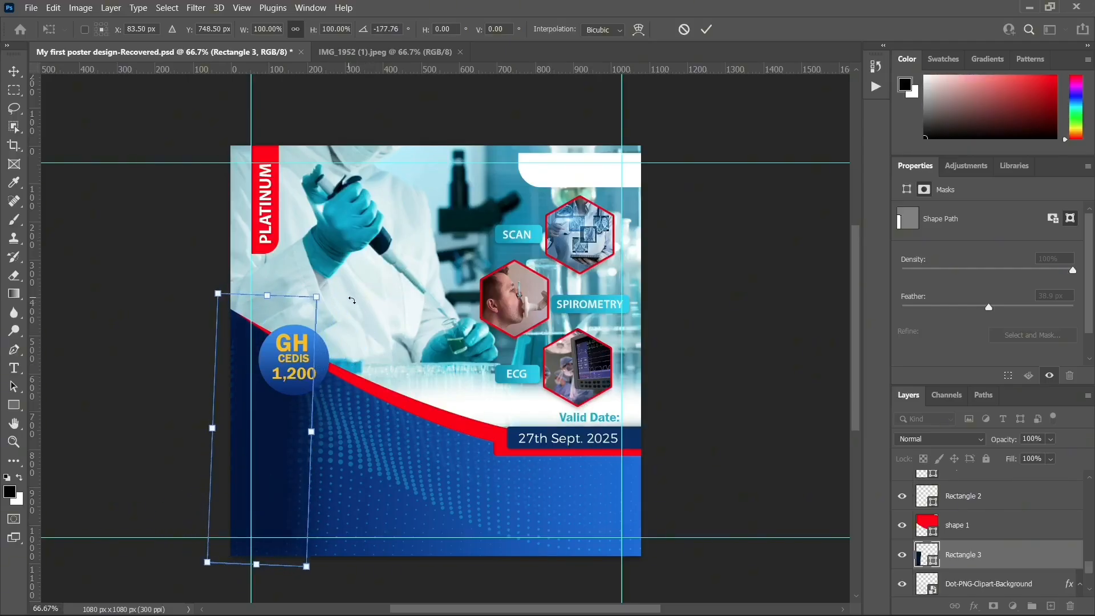
drag(306, 567, 315, 594)
drag(219, 295, 350, 276)
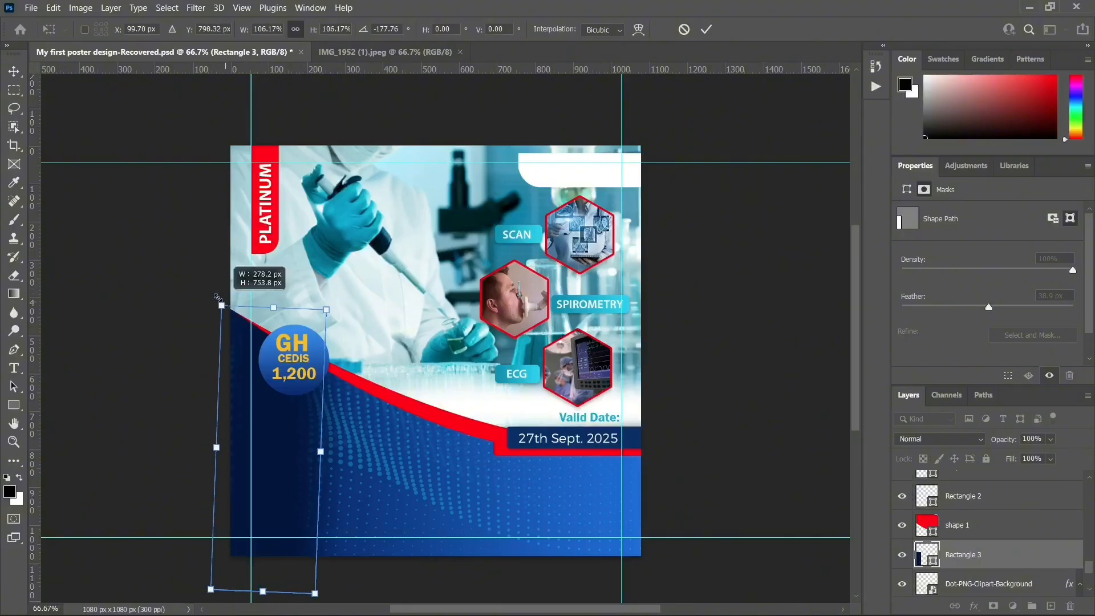
mouse_move(221, 306)
mouse_down()
mouse_move(206, 286)
mouse_move(216, 289)
mouse_up()
drag(324, 276, 320, 277)
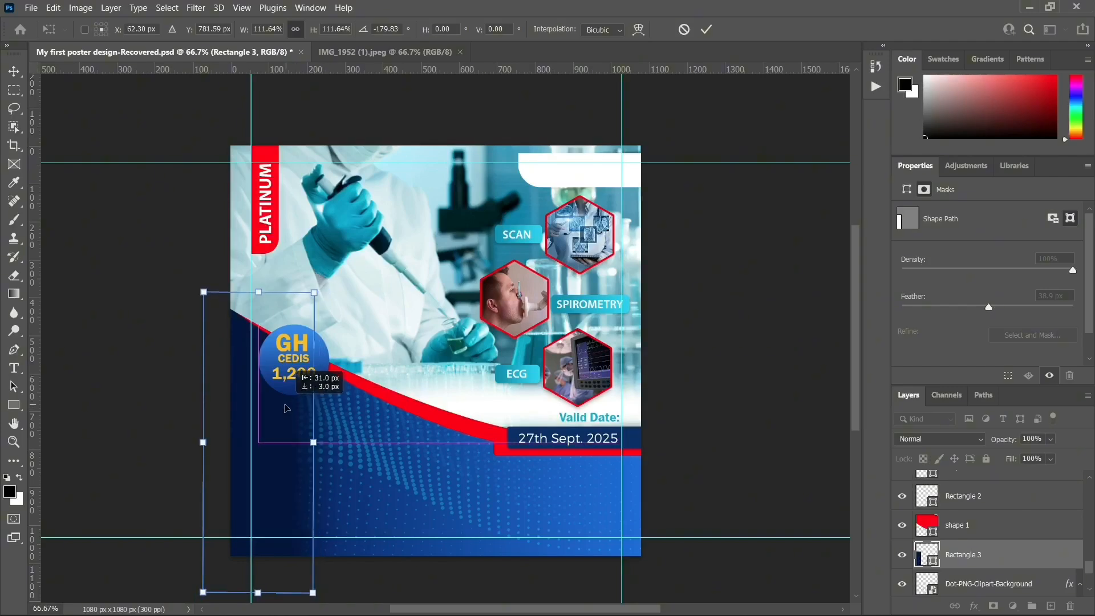
drag(289, 410, 365, 357)
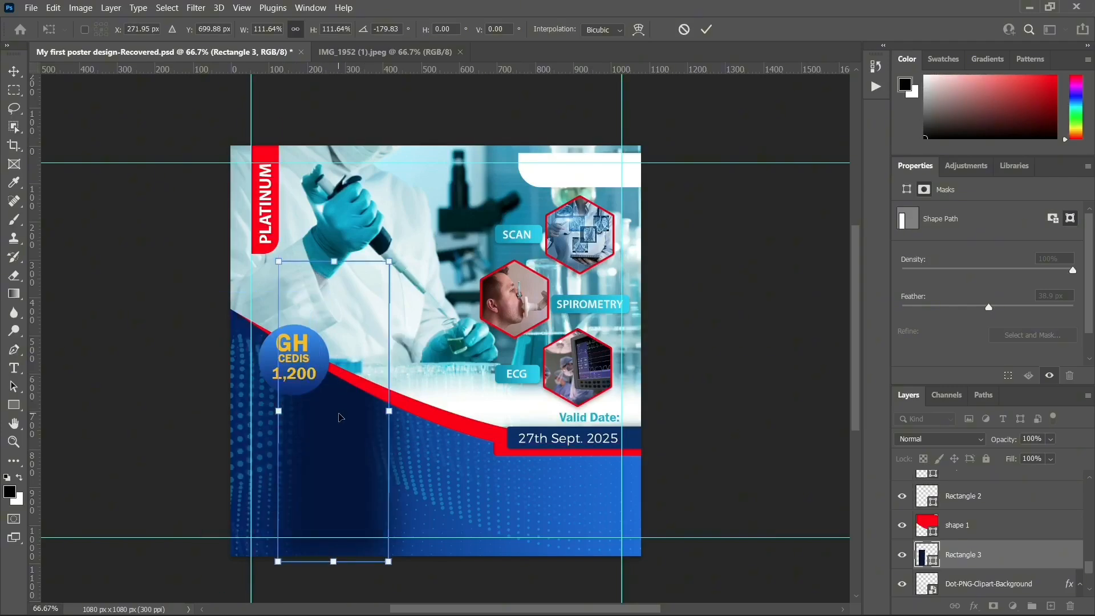
drag(339, 417, 259, 433)
drag(328, 278, 319, 274)
key(Return)
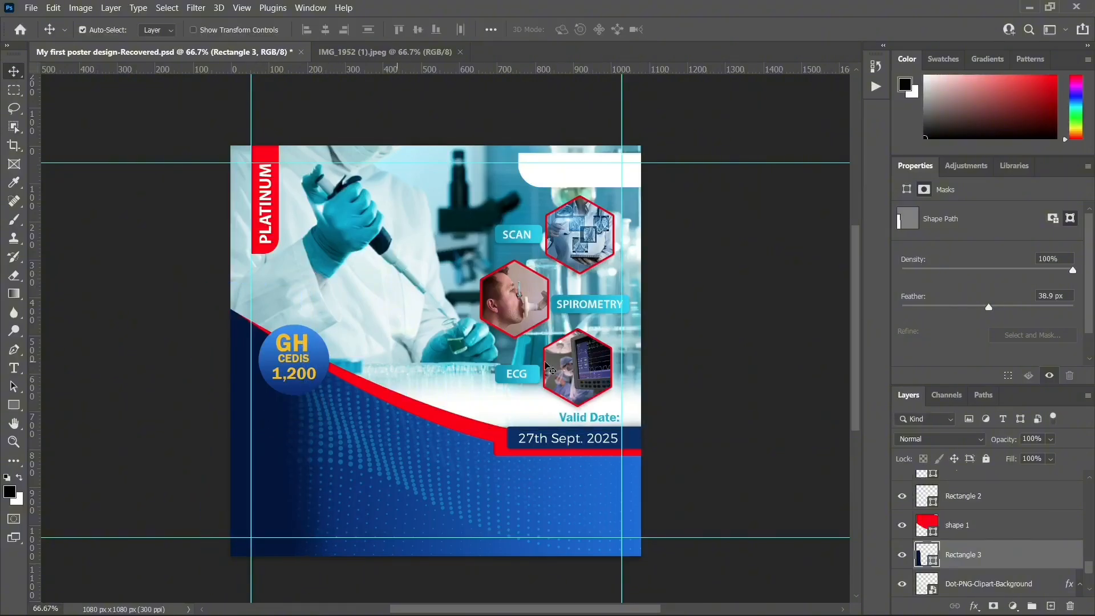
Refine the feather to 59.3 px, then stretch the shape wider, tilt it and shift it left
click(998, 307)
drag(1002, 308, 998, 308)
key(ctrl+t)
key(ctrl+r)
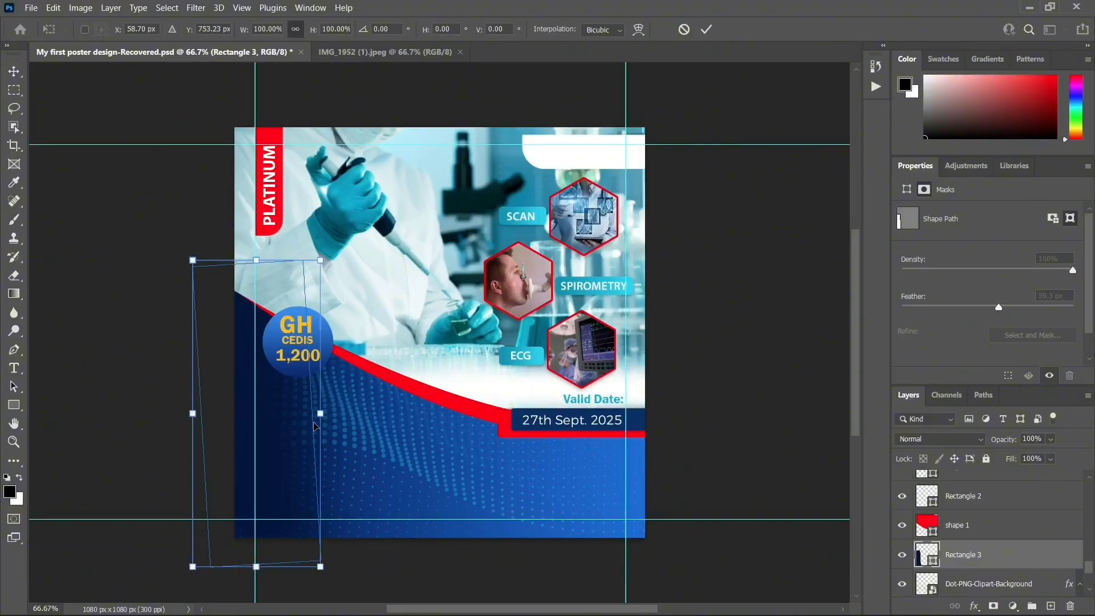
drag(320, 413, 362, 413)
drag(362, 567, 370, 580)
drag(400, 298, 387, 286)
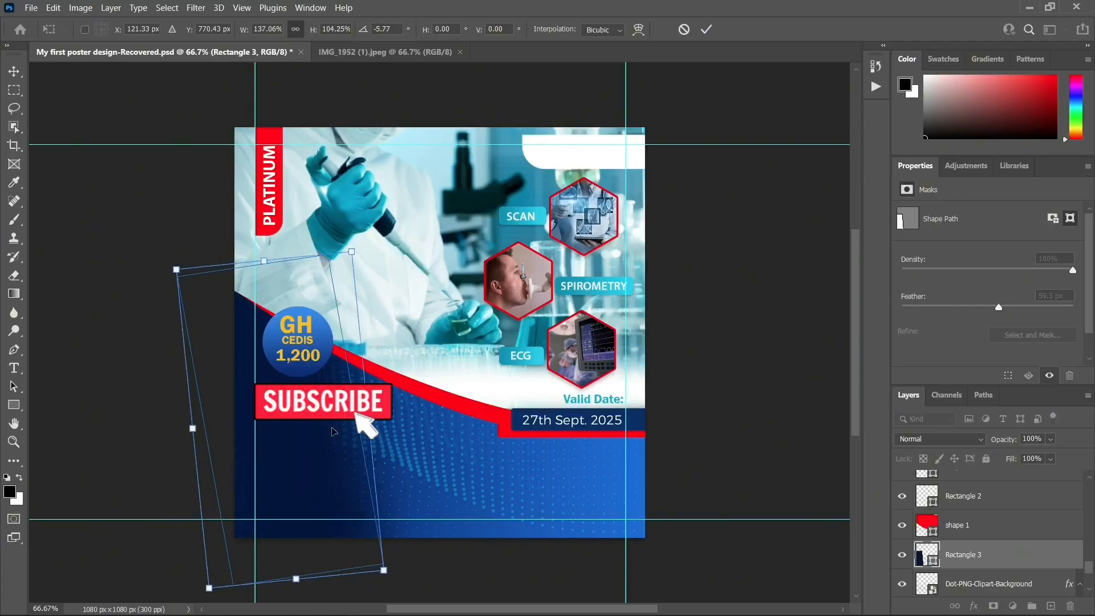
drag(320, 440, 296, 442)
key(Return)
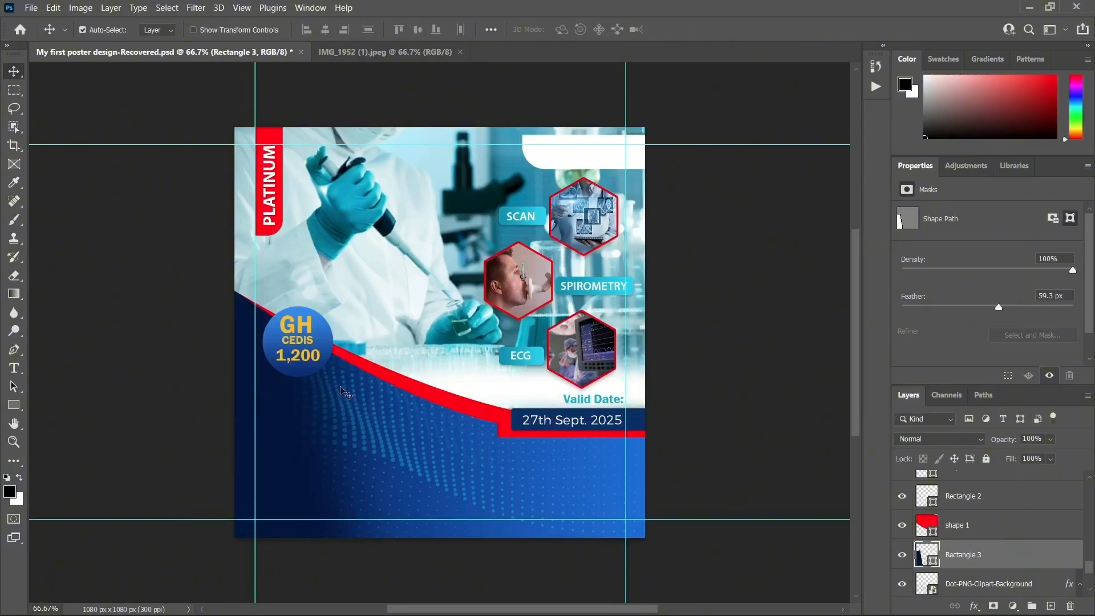
Change Rectangle 3's fill from #03153c to the lighter navy #051e55
double_click(922, 550)
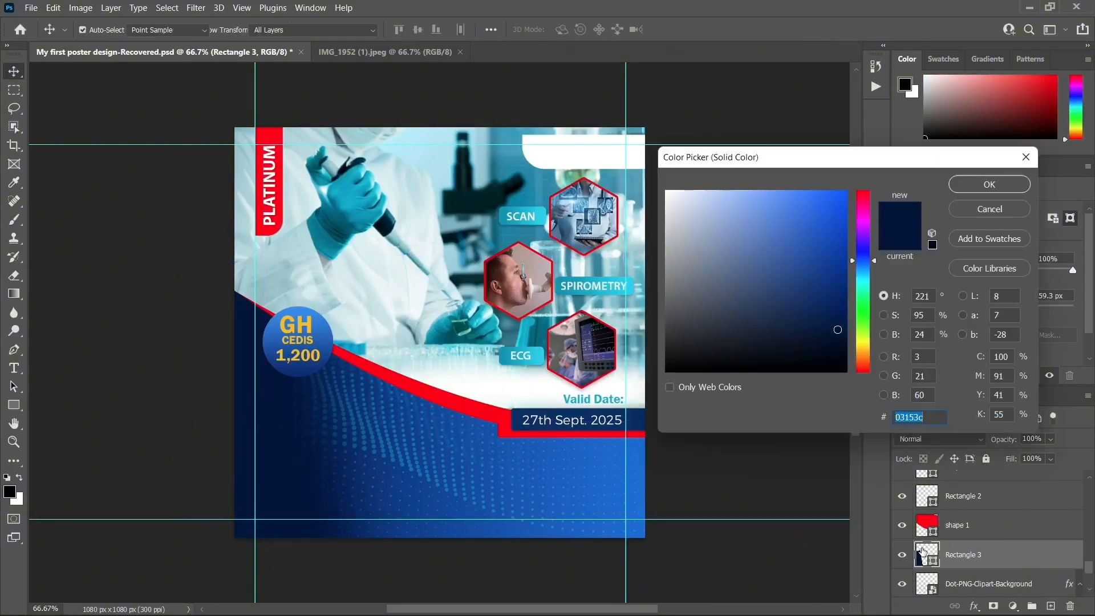
click(835, 303)
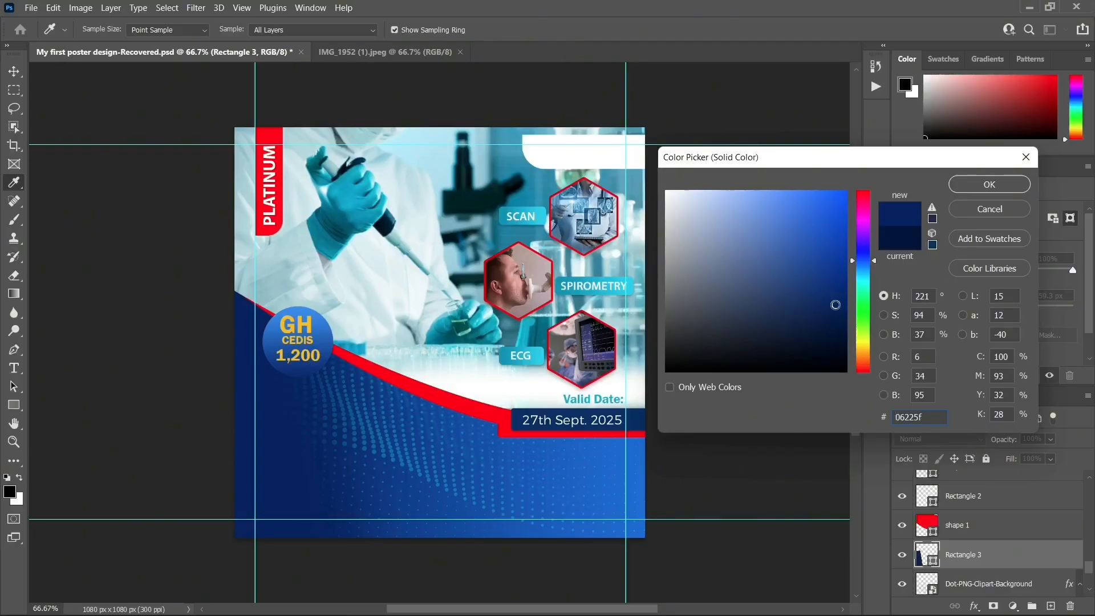
click(837, 311)
click(837, 312)
click(989, 184)
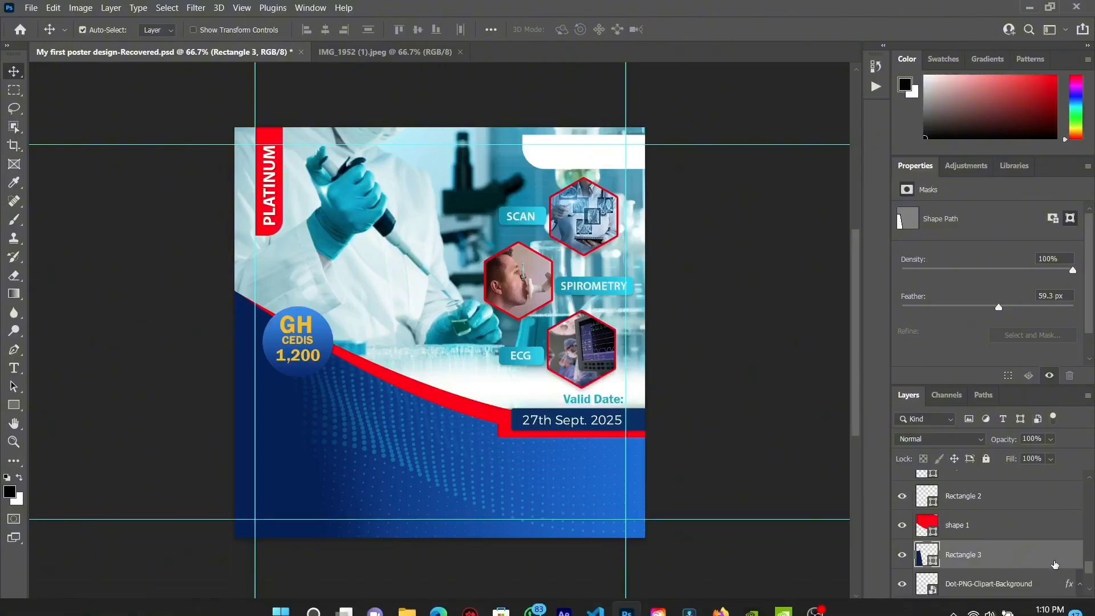
Add a white text layer reading 'Gift' on the lower-left blue area
click(1051, 606)
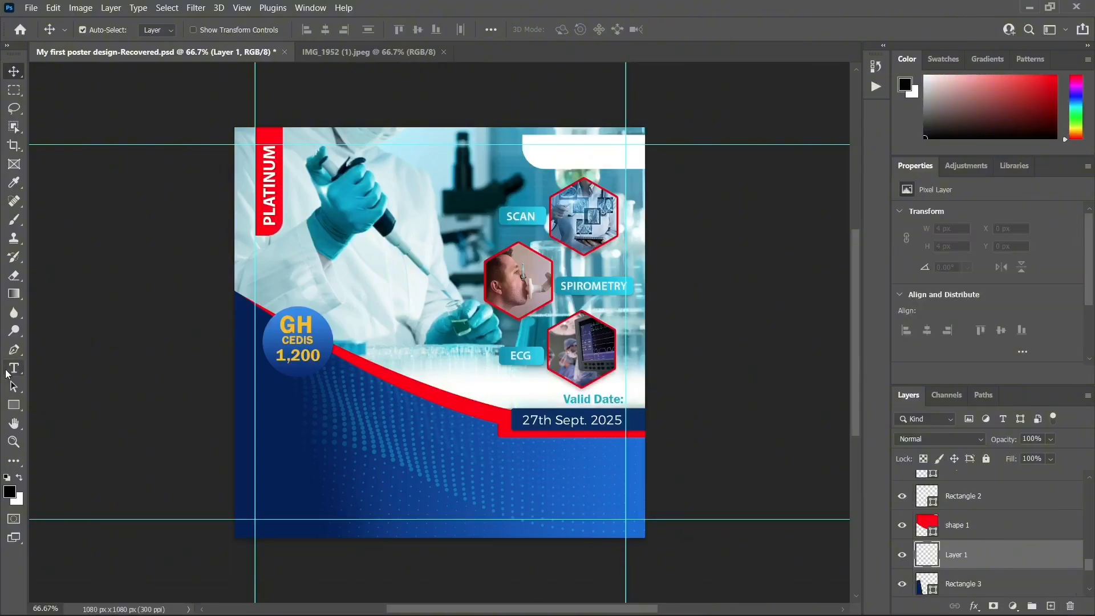
click(9, 371)
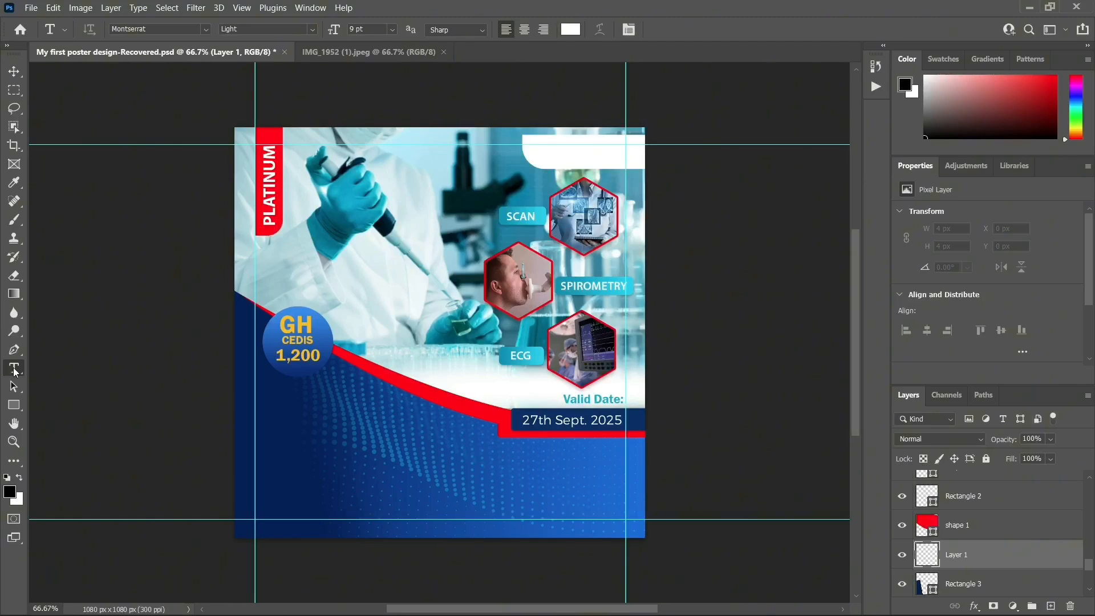
click(281, 403)
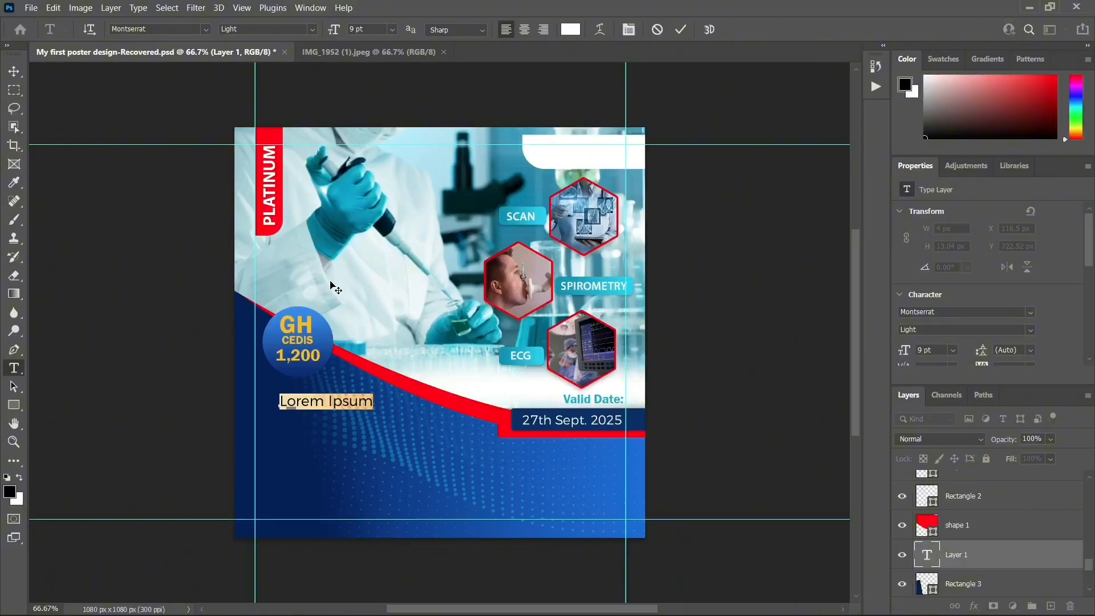
key(BackSpace)
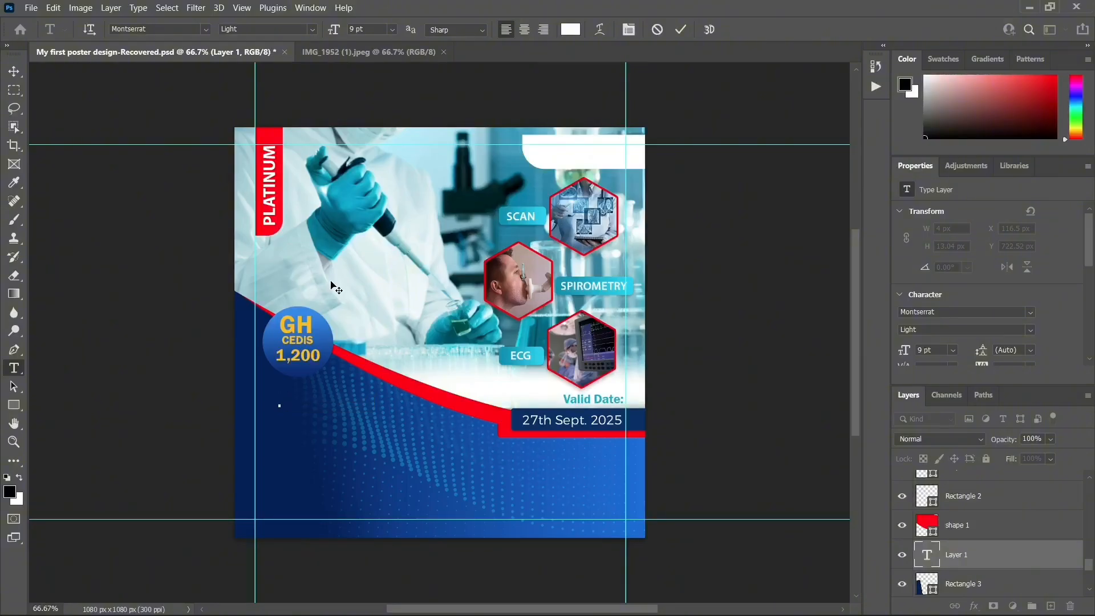
text(Gifty)
key(BackSpace)
click(14, 71)
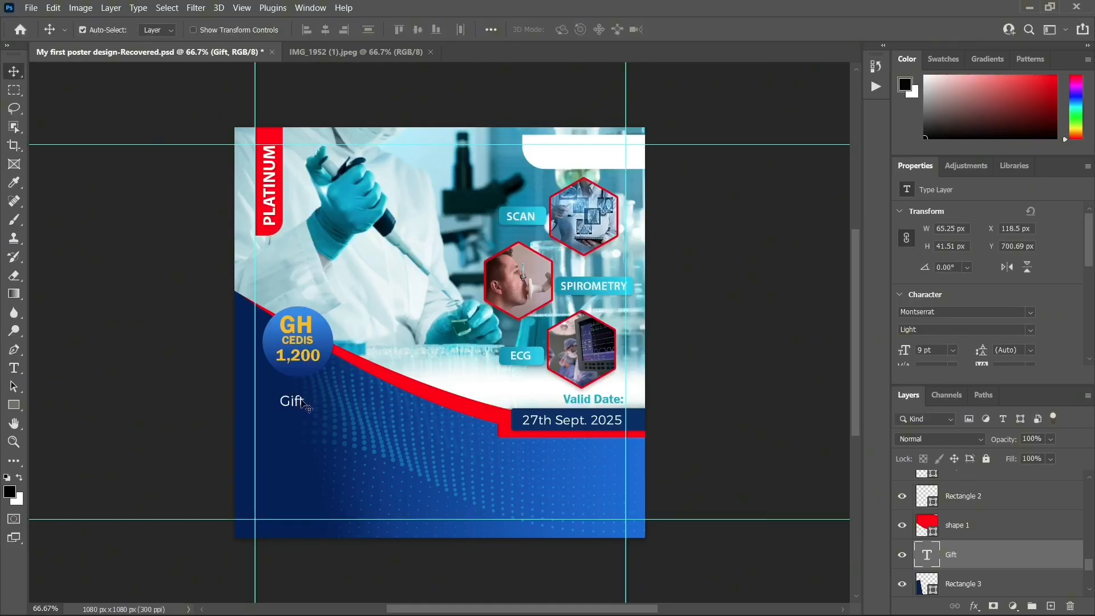
key(ctrl+t)
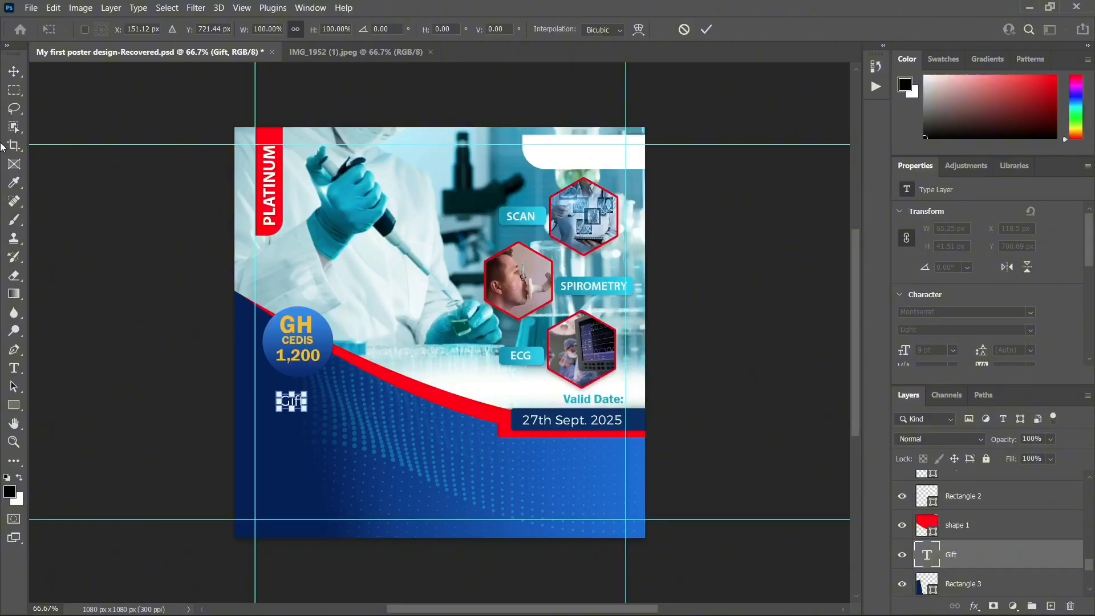
click(14, 71)
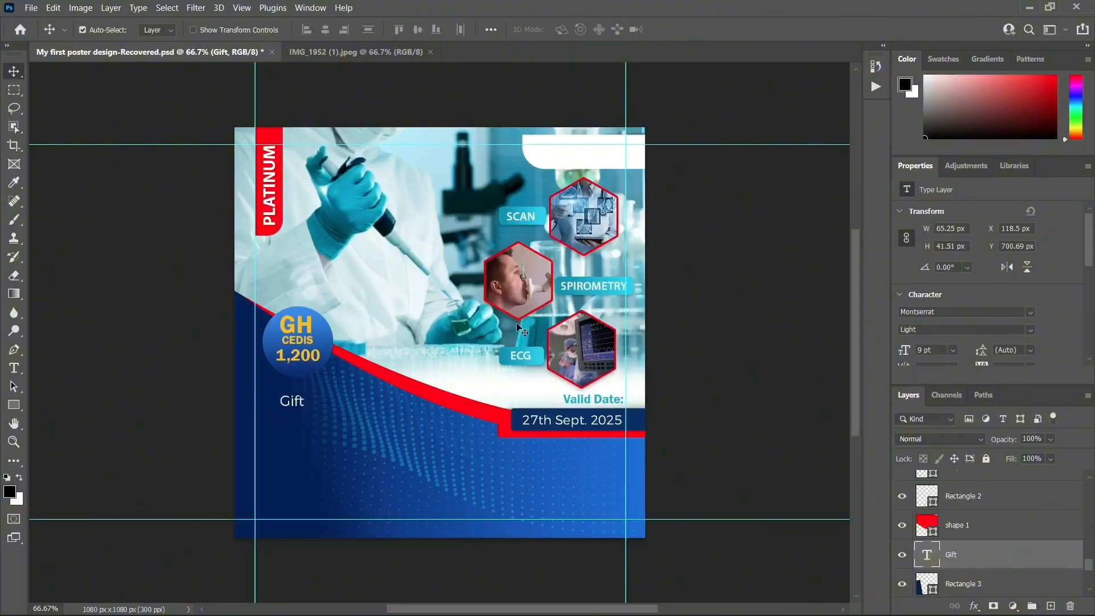
Set Gift to 14 pt, nudge it, and place a duplicate text line beneath it for editing
click(953, 349)
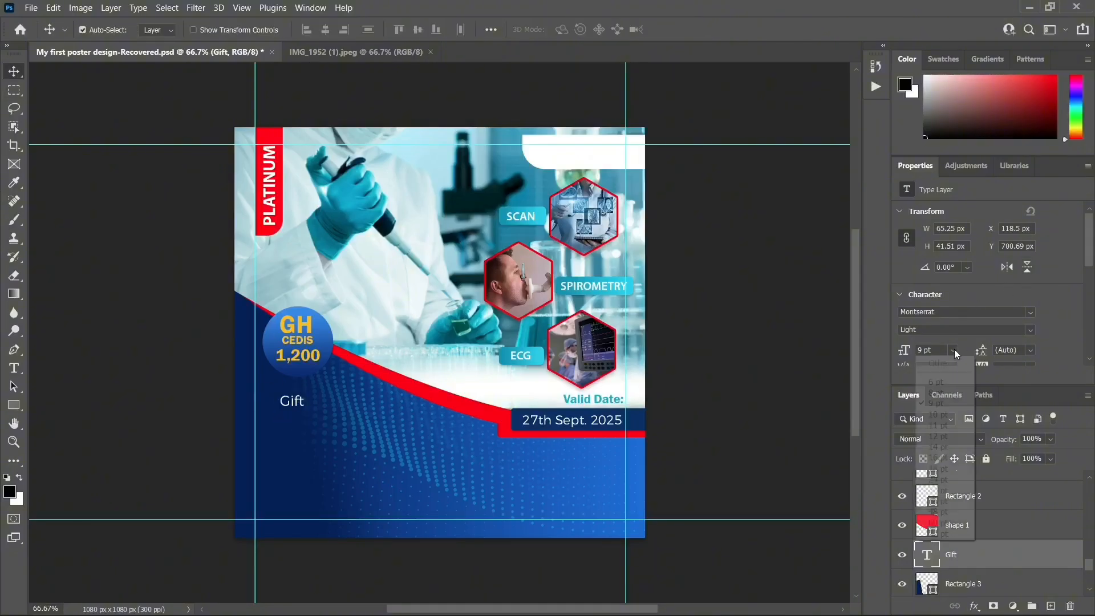
click(950, 446)
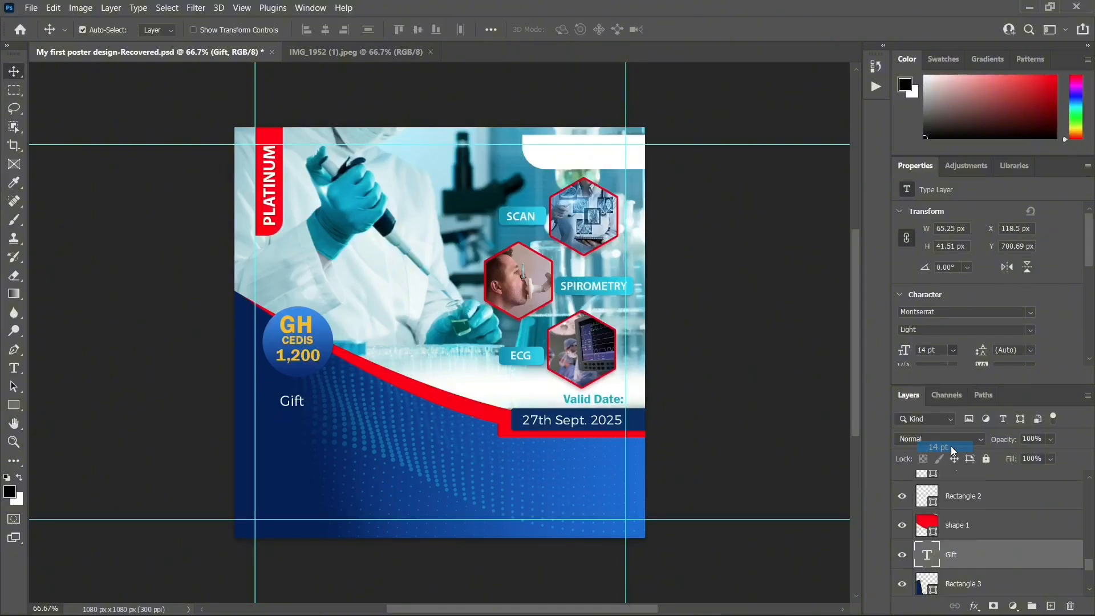
click(953, 350)
click(325, 406)
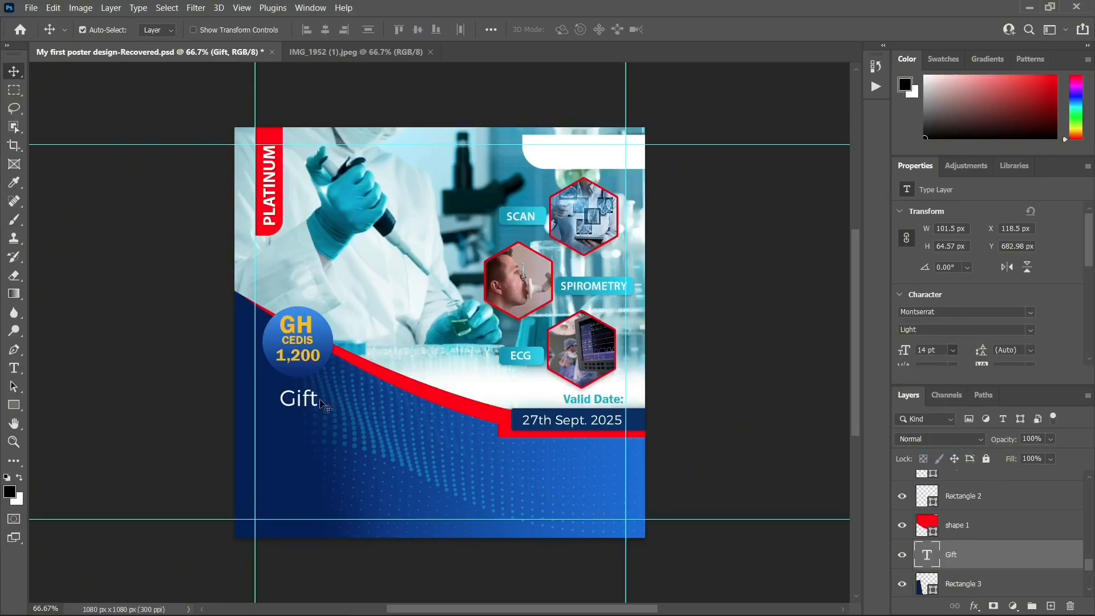
drag(311, 398, 316, 403)
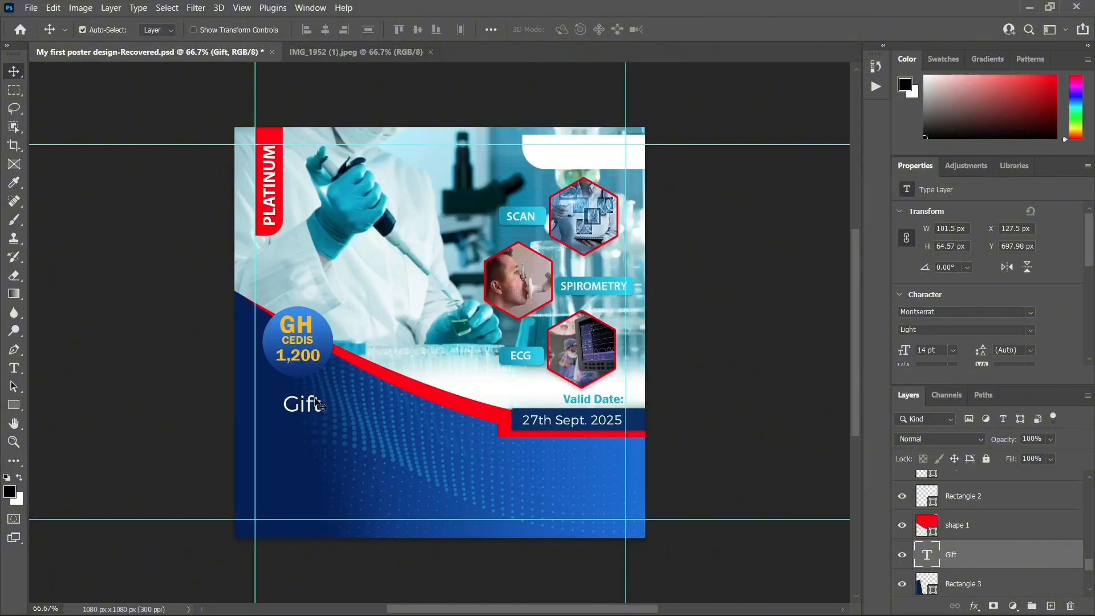
alt+click(318, 403)
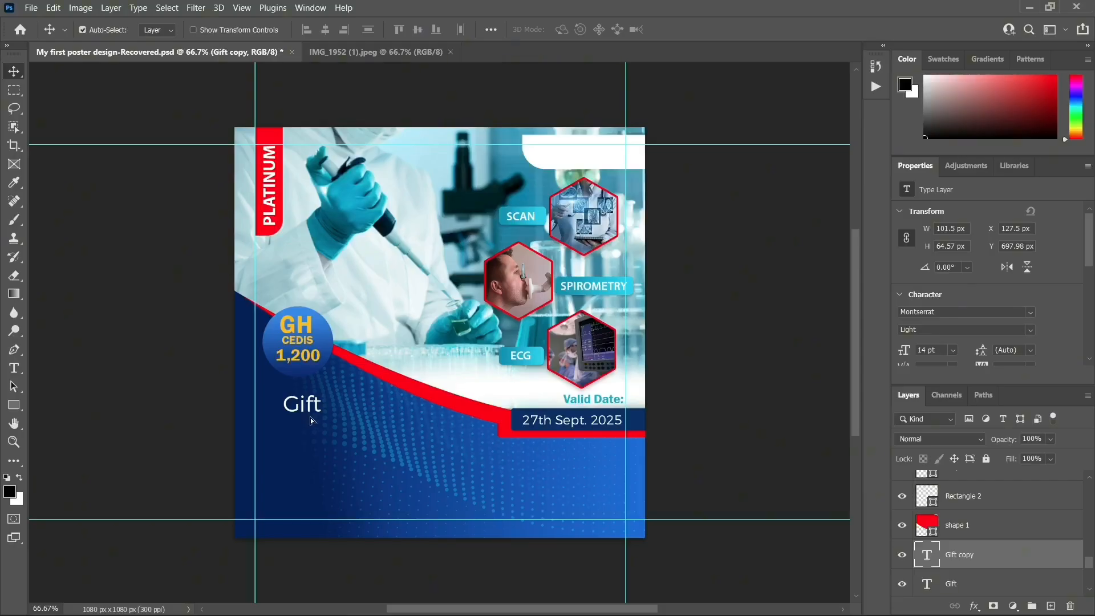
drag(310, 420, 317, 435)
double_click(308, 425)
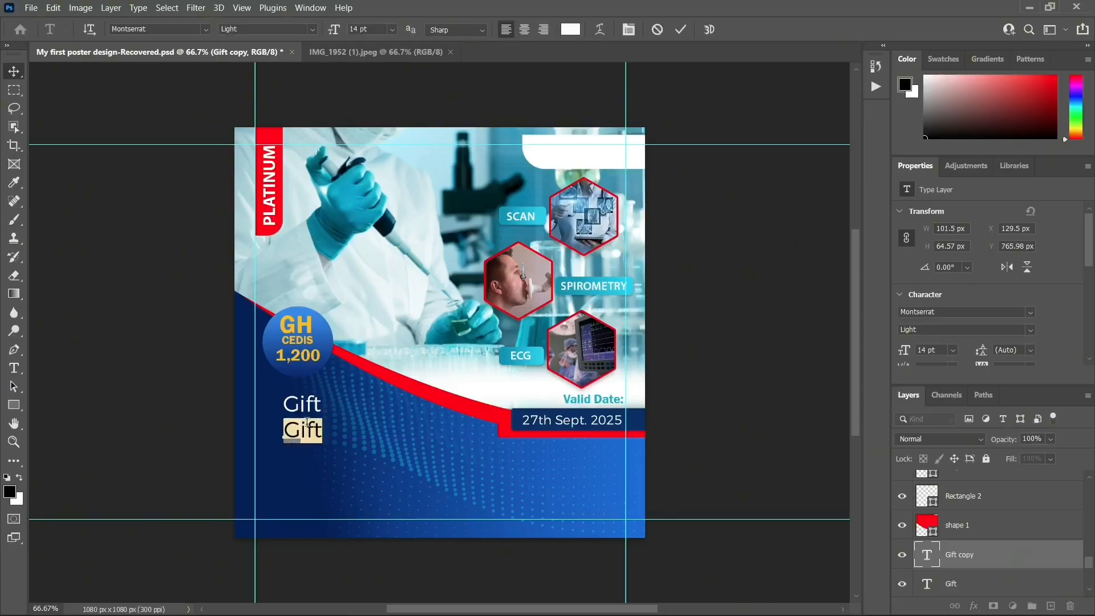
Replace the copied text with 'VOUCHER'
key(BackSpace)
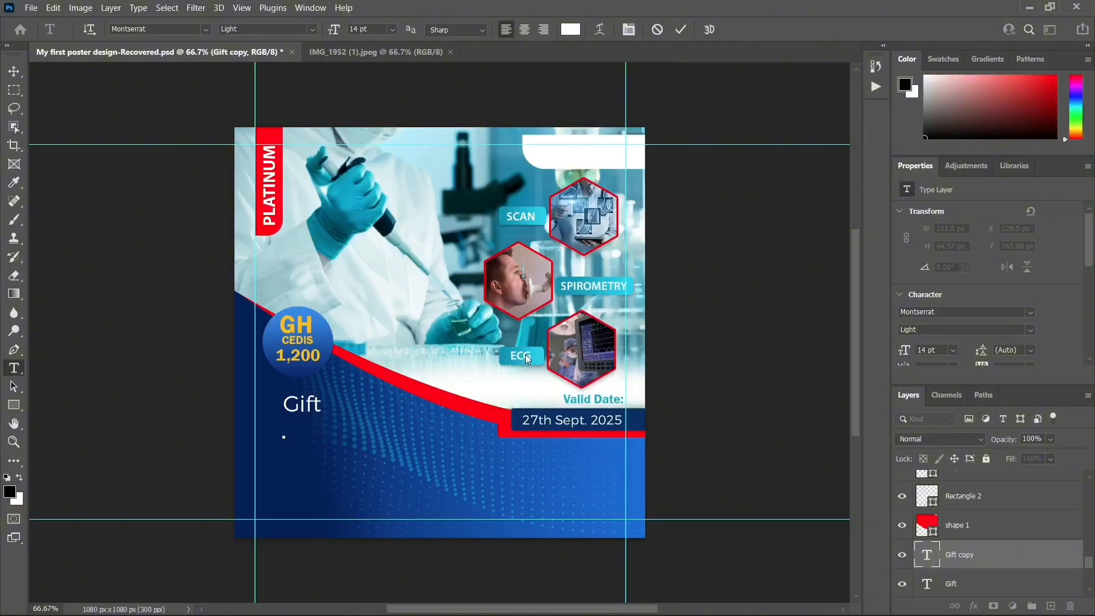
text(VOUCHER)
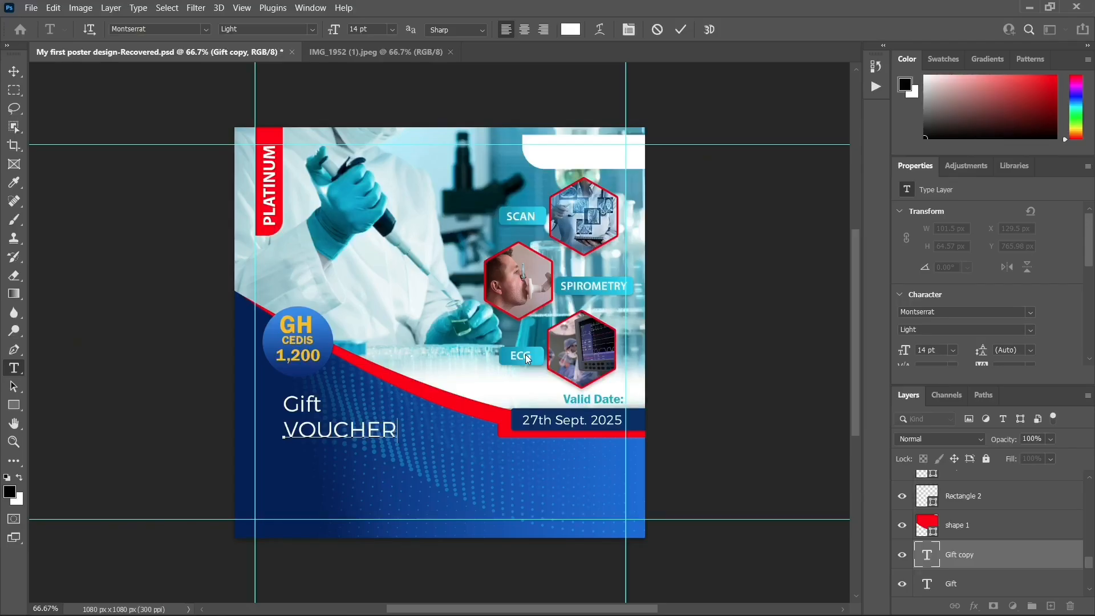
click(14, 71)
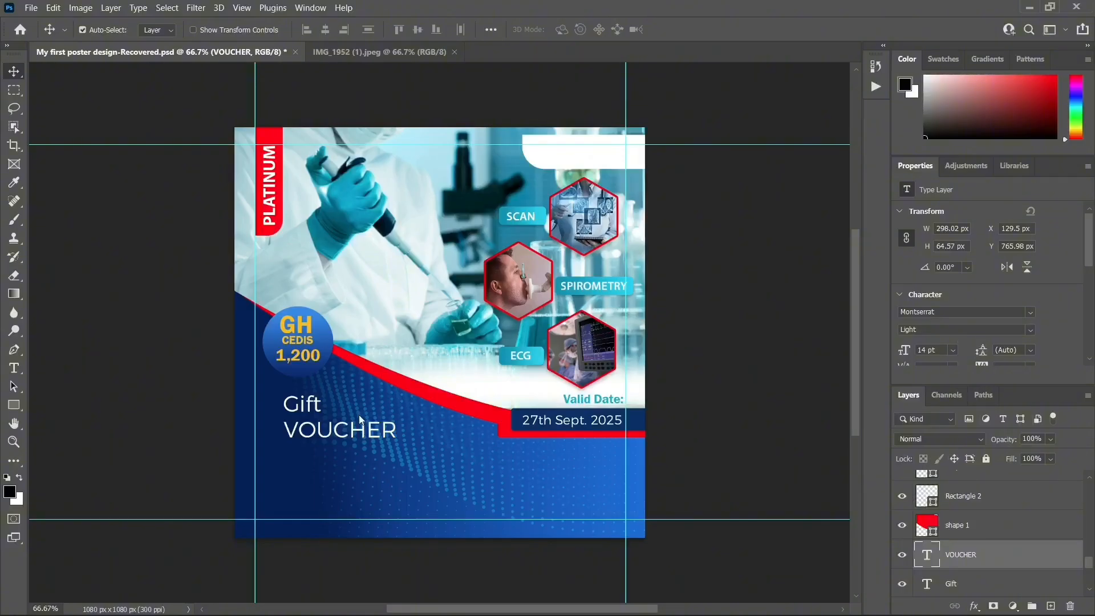
Size VOUCHER to 20 pt and tighten the spacing between it and Gift
click(952, 349)
click(940, 492)
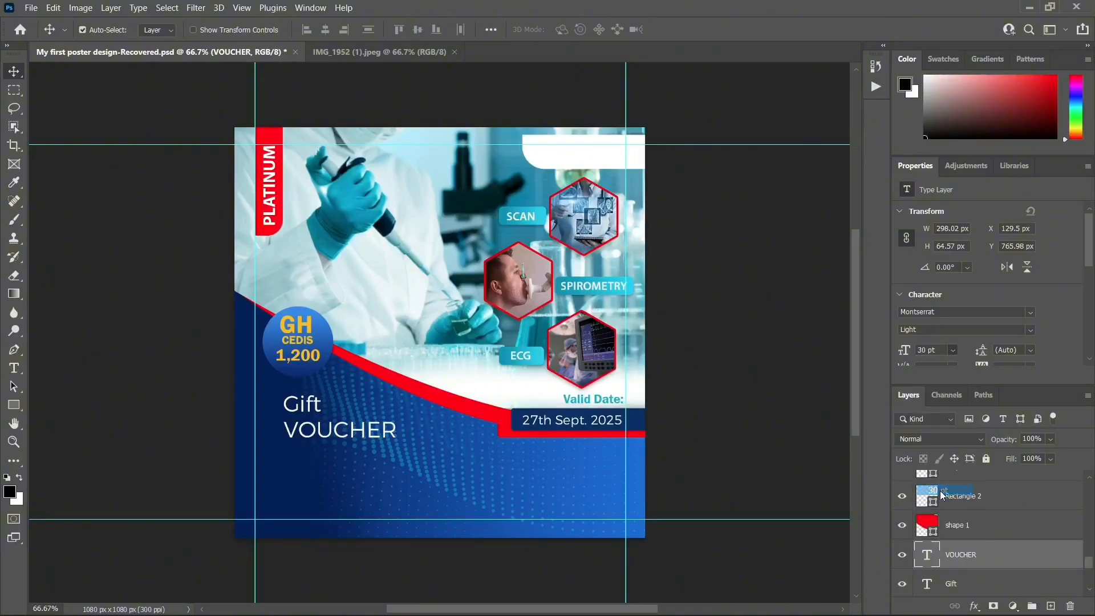
click(956, 350)
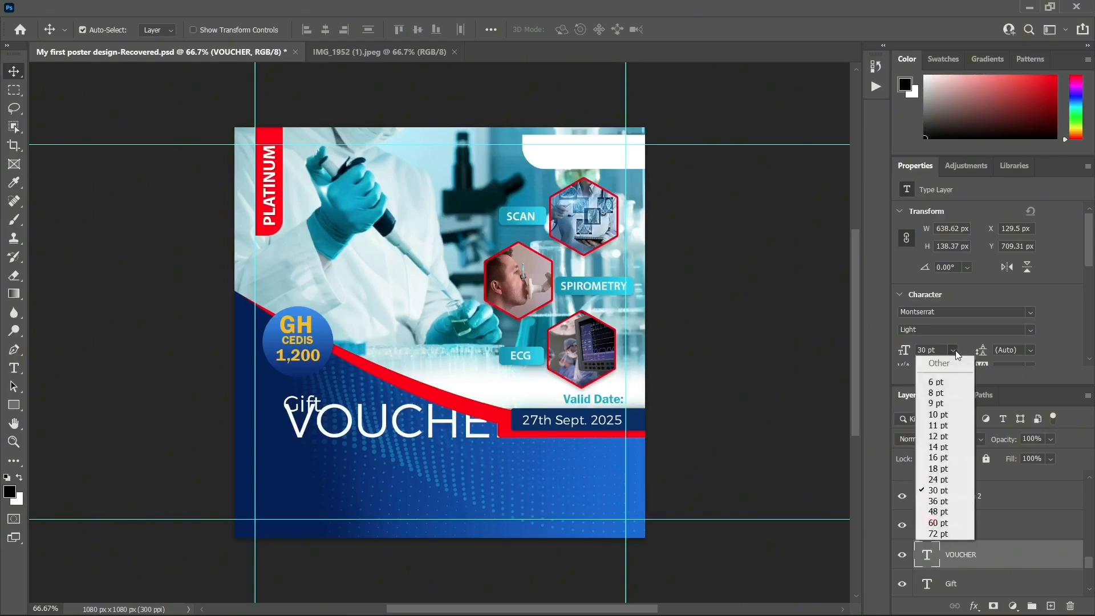
click(940, 483)
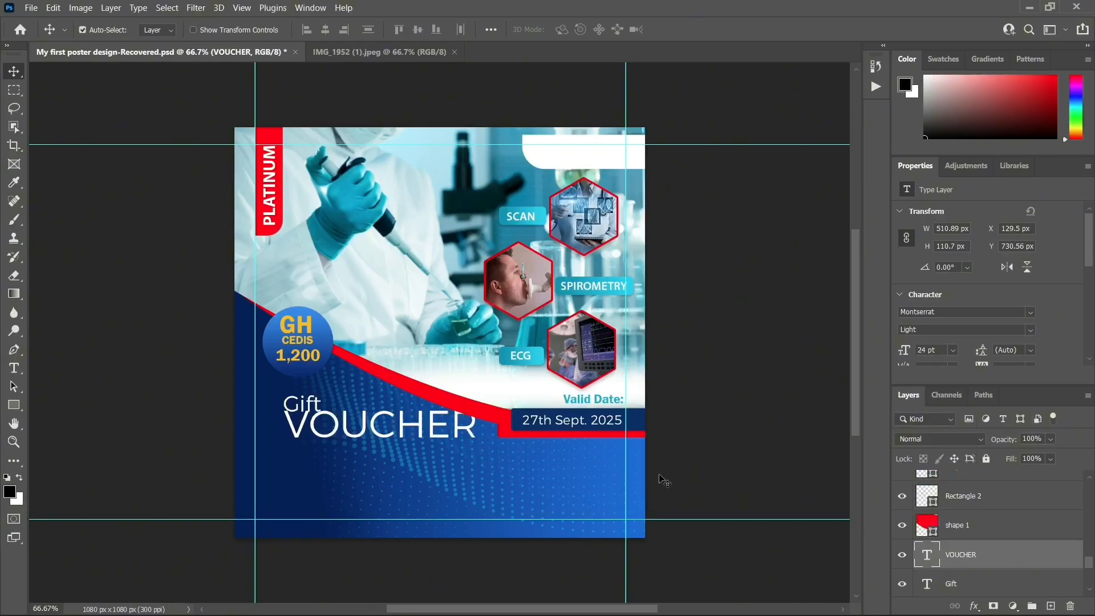
drag(430, 428, 428, 449)
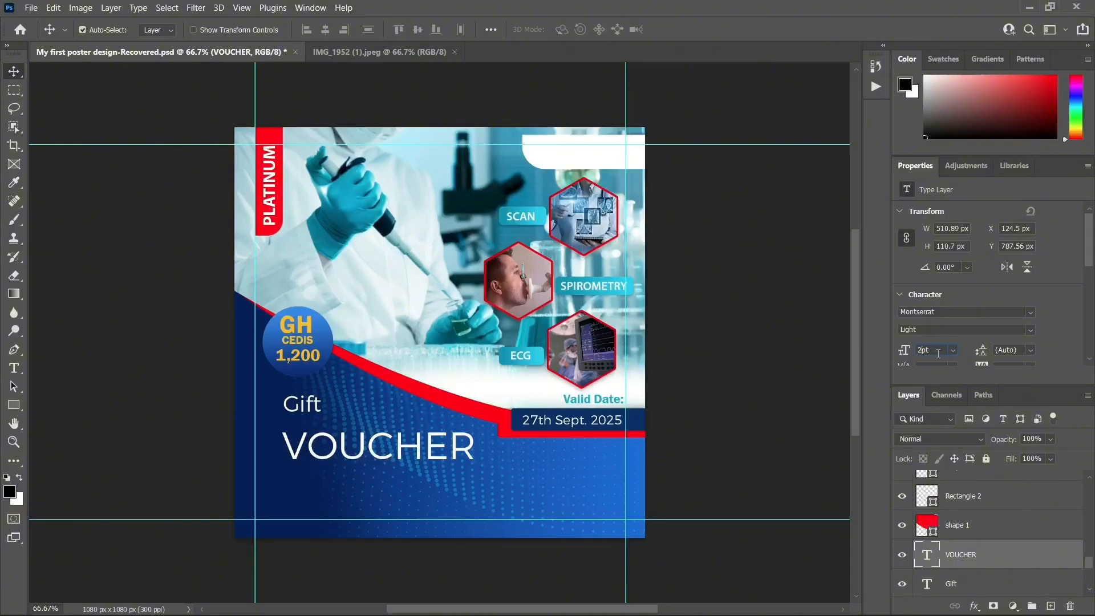
key(Return)
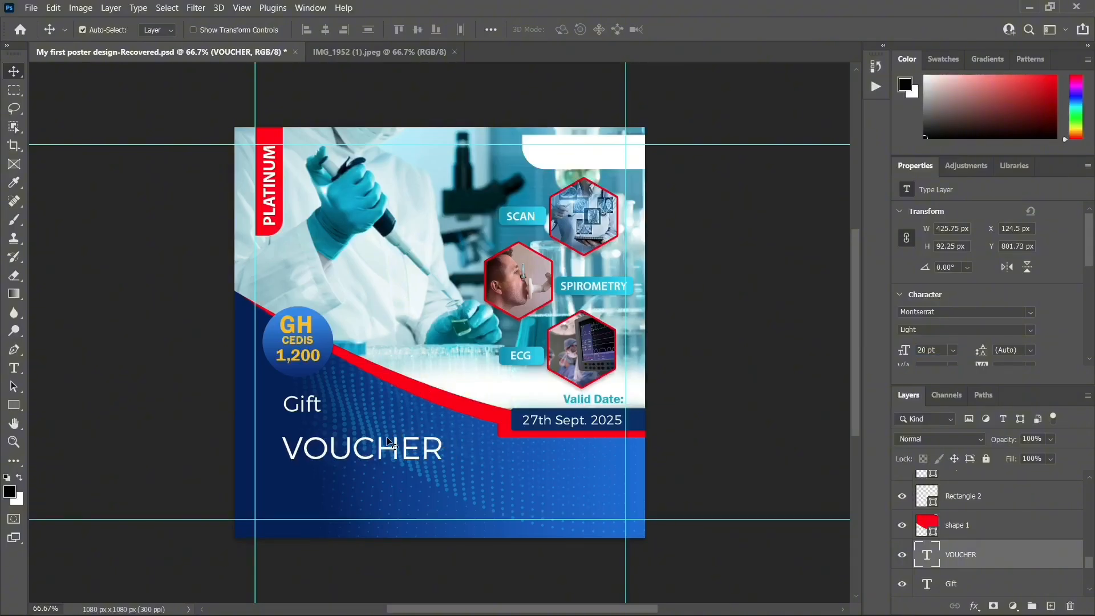
drag(385, 447, 382, 439)
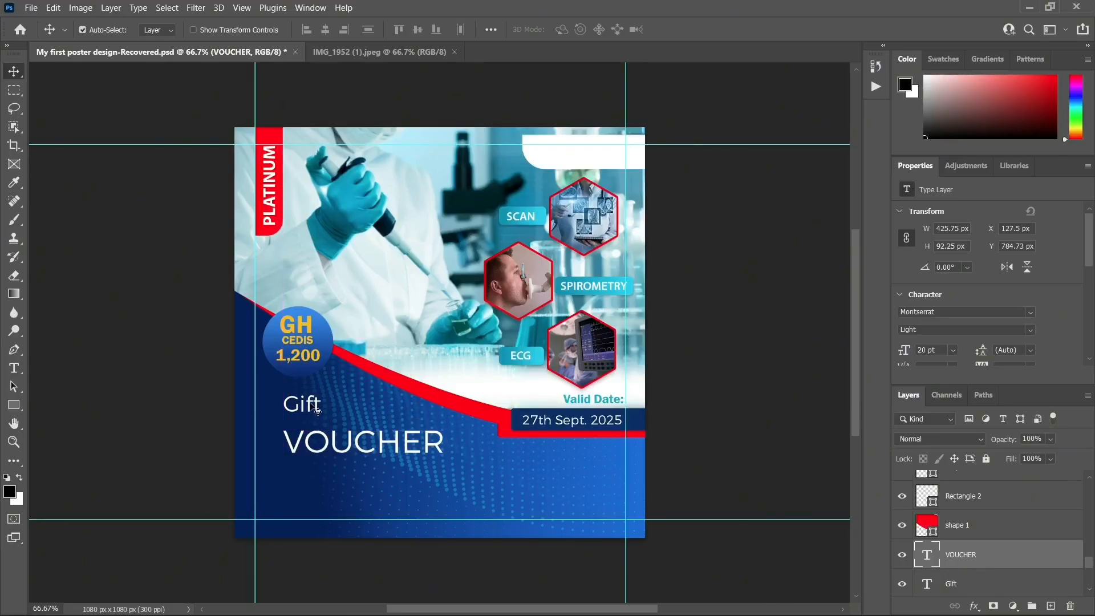
drag(317, 409, 307, 413)
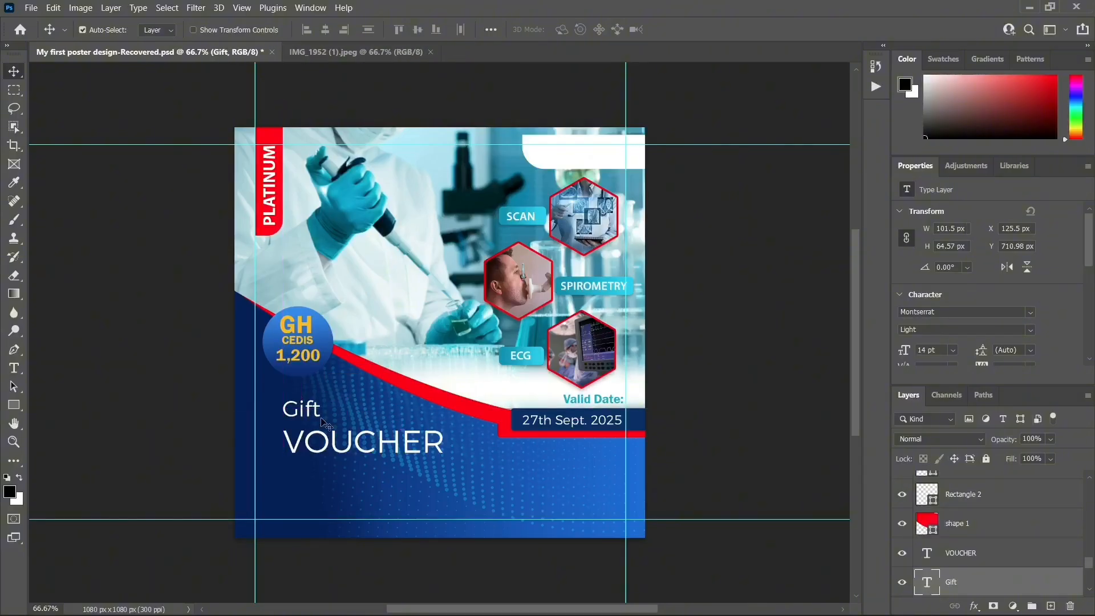
click(349, 52)
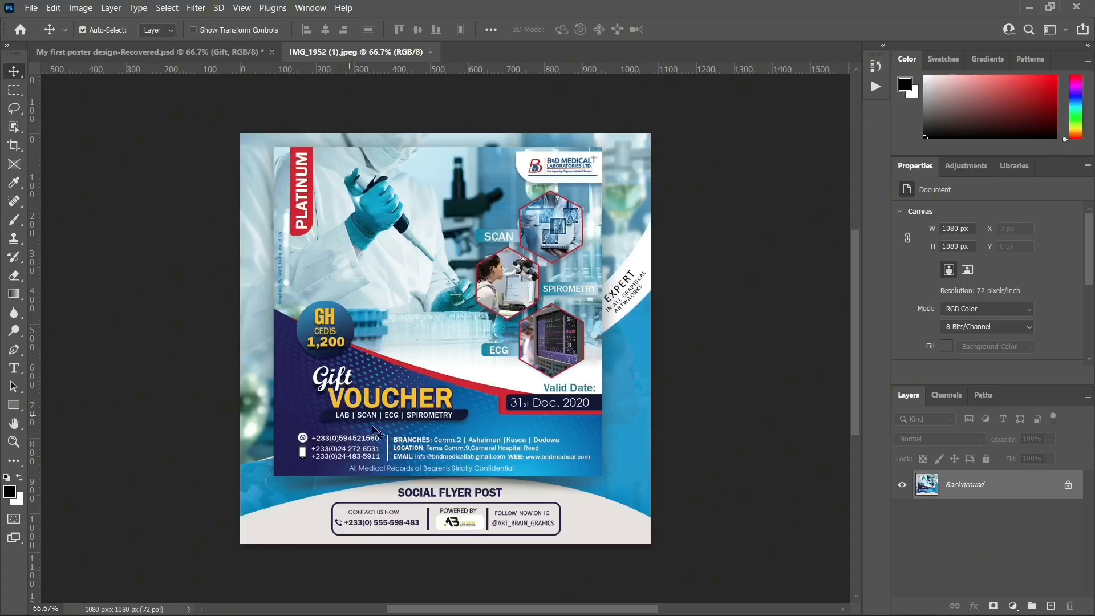
Change the Gift text's font to Script MT Bold
click(196, 52)
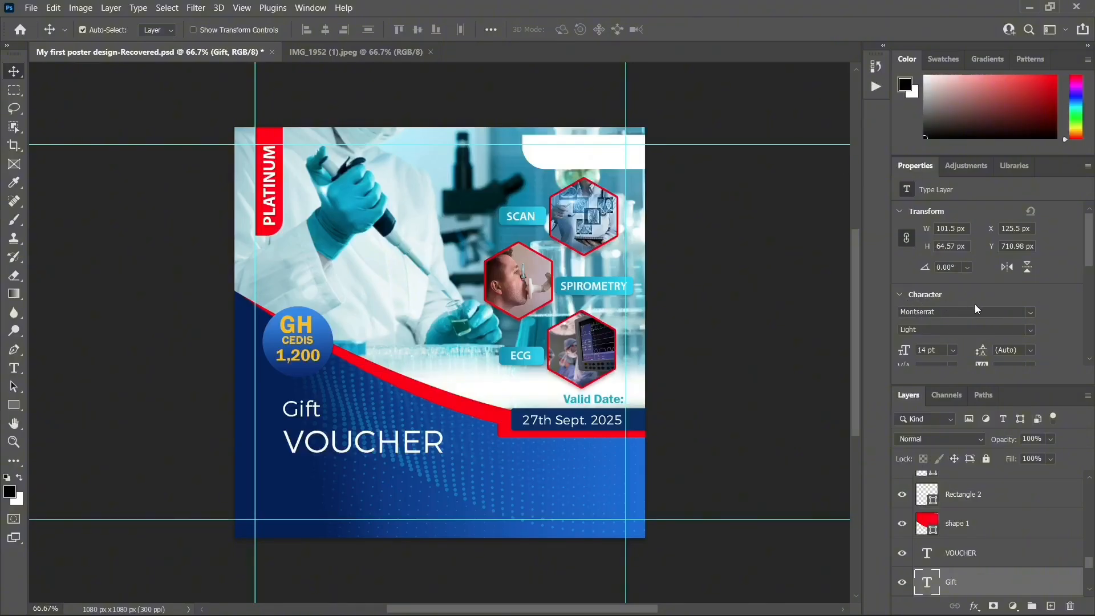
click(942, 311)
key(BackSpace)
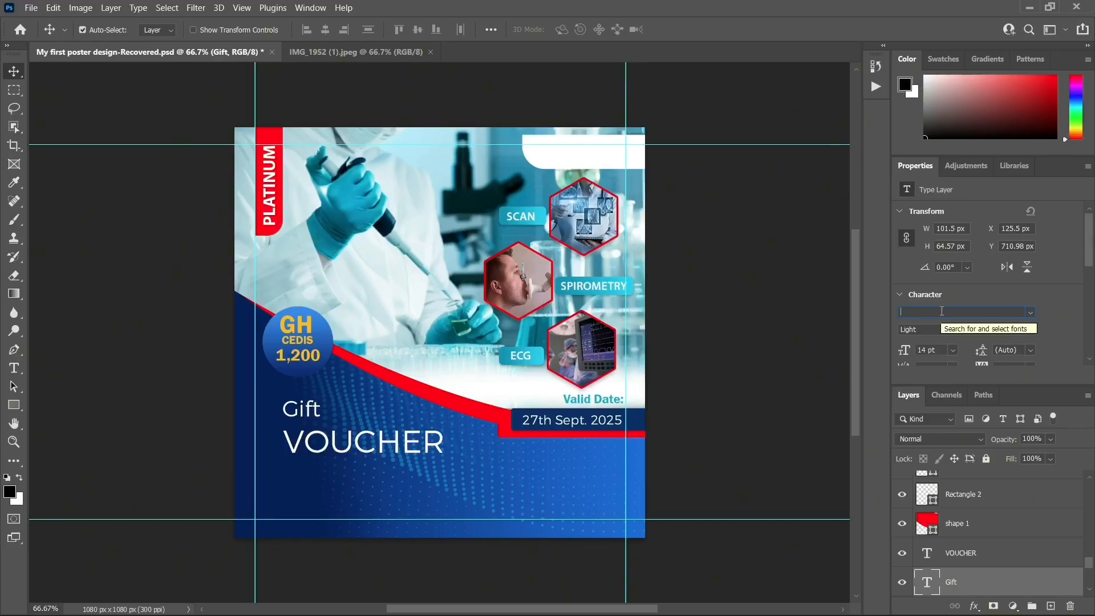
text(sc)
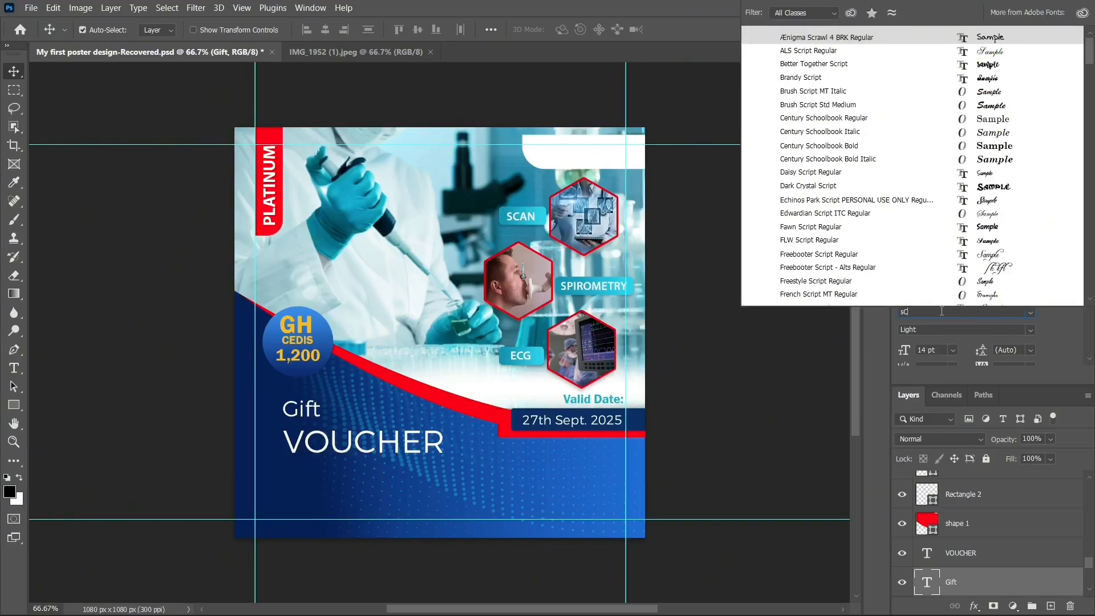
text(RIPT)
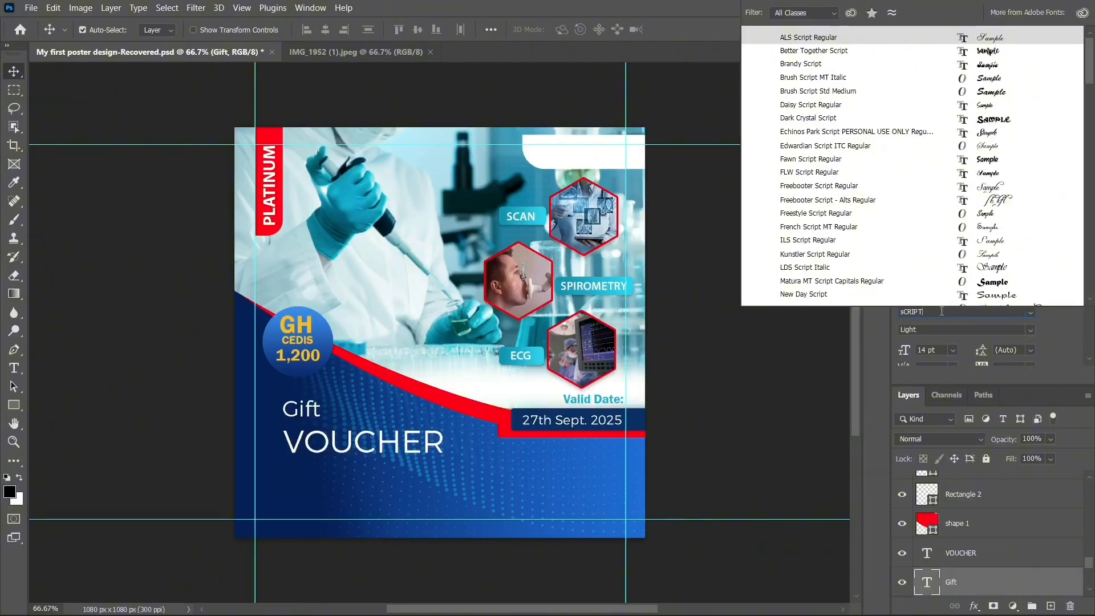
key(BackSpace)
key(BackSpace)
key(BackSpace)
key(BackSpace)
key(BackSpace)
key(BackSpace)
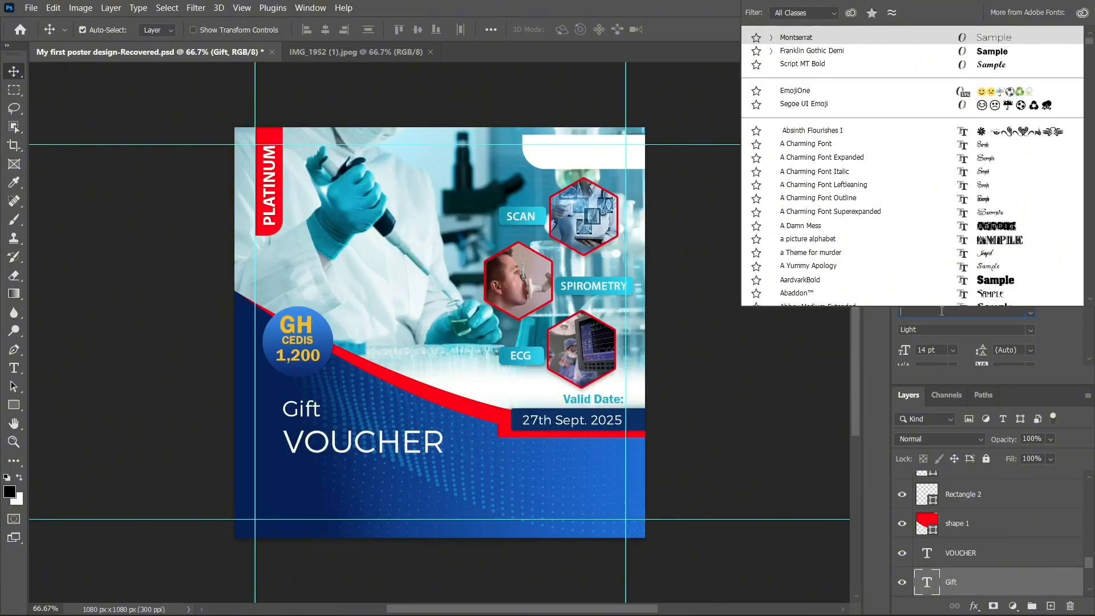
text(sCR)
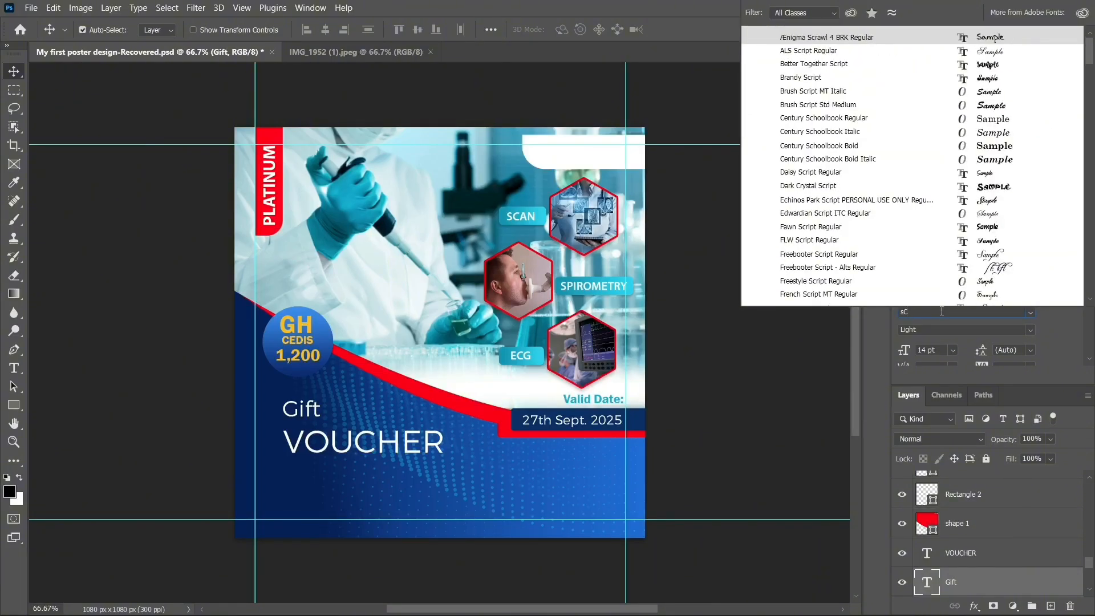
key(BackSpace)
key(BackSpace)
key(BackSpace)
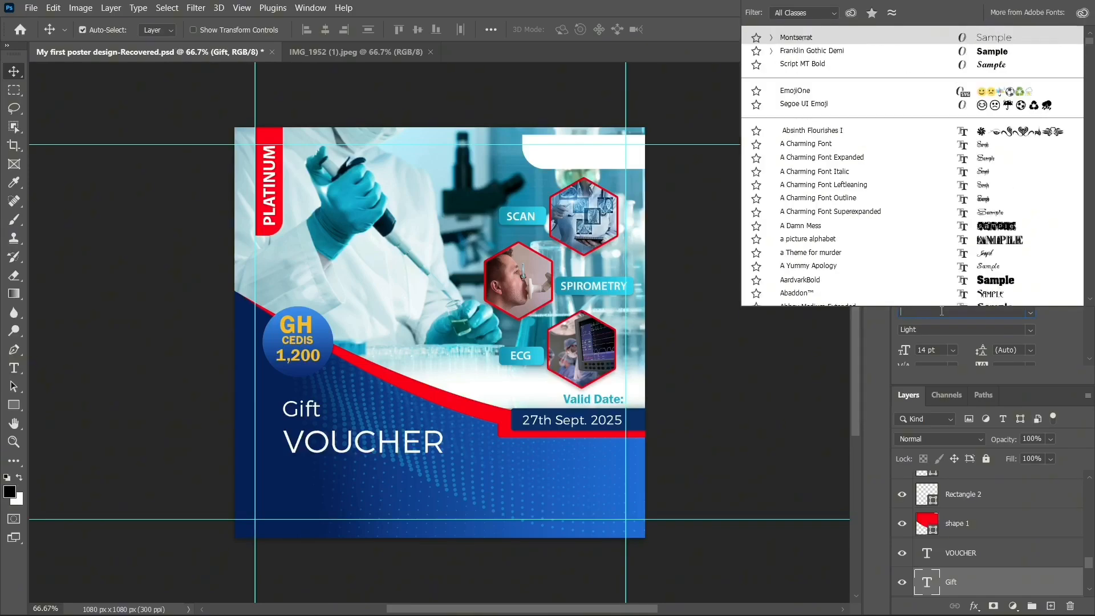
text(sc)
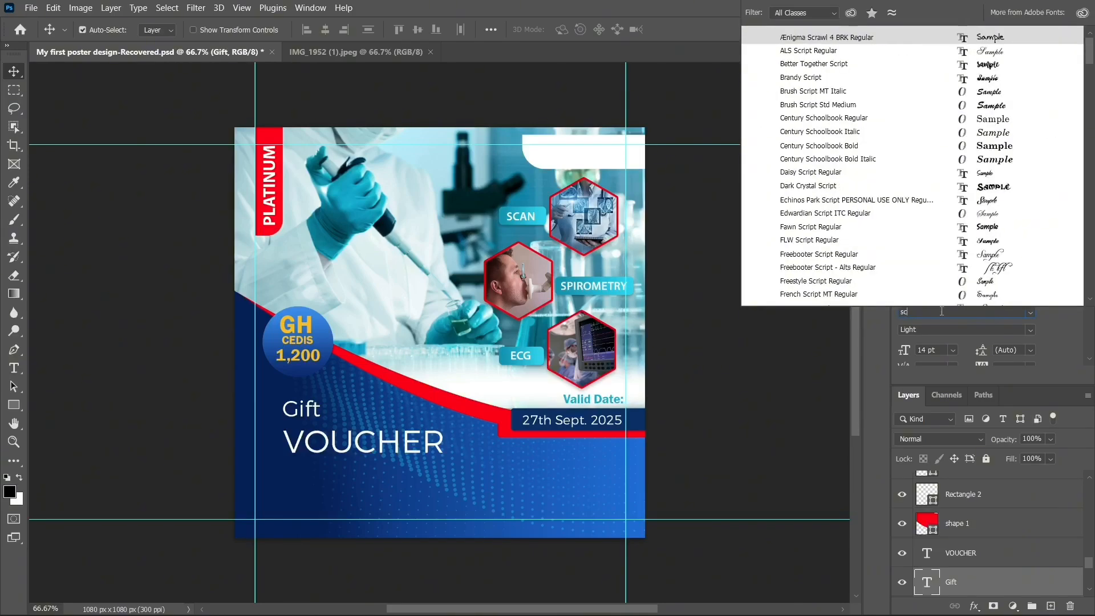
text(riipt)
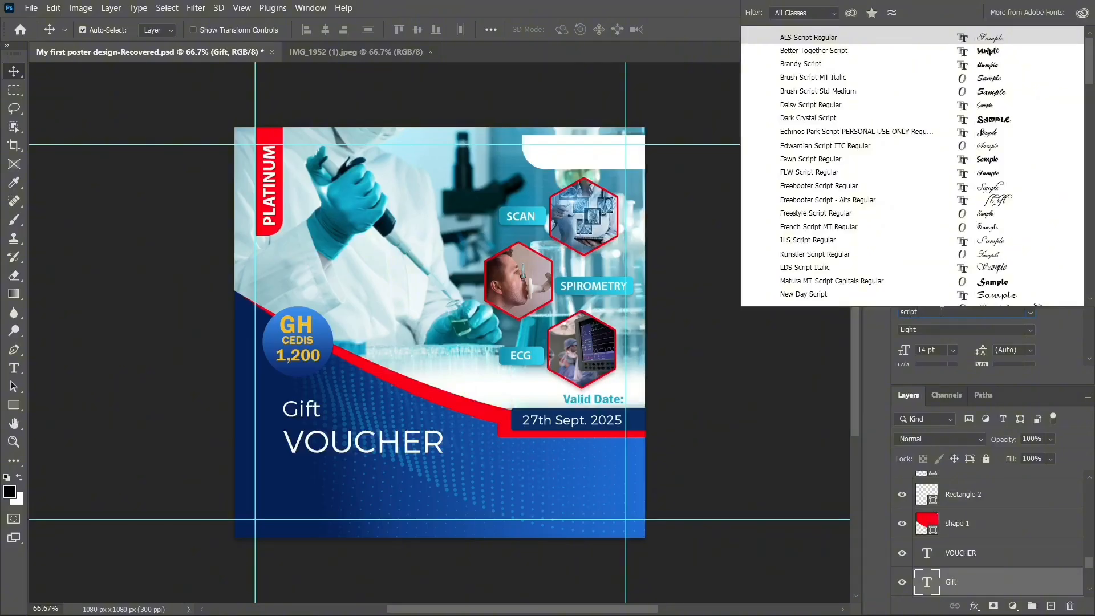
text( MT)
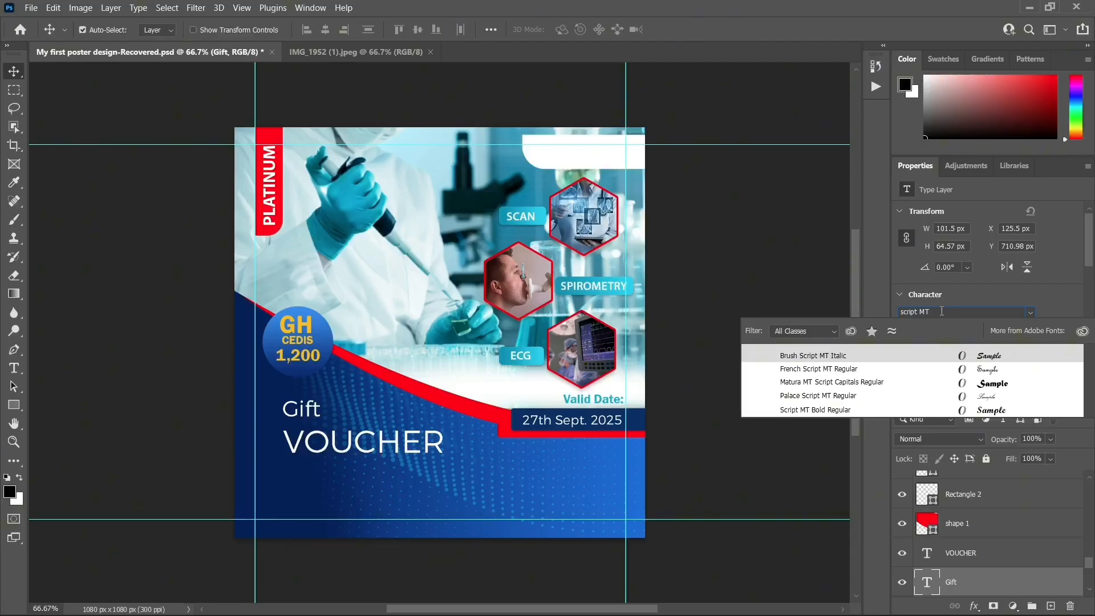
text( Bold)
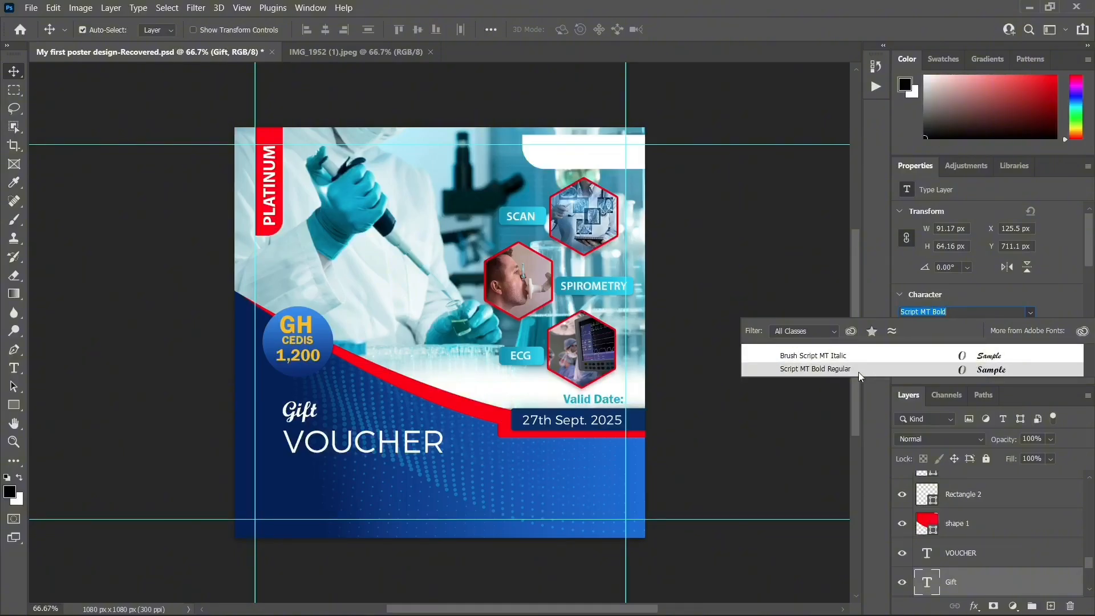
click(858, 370)
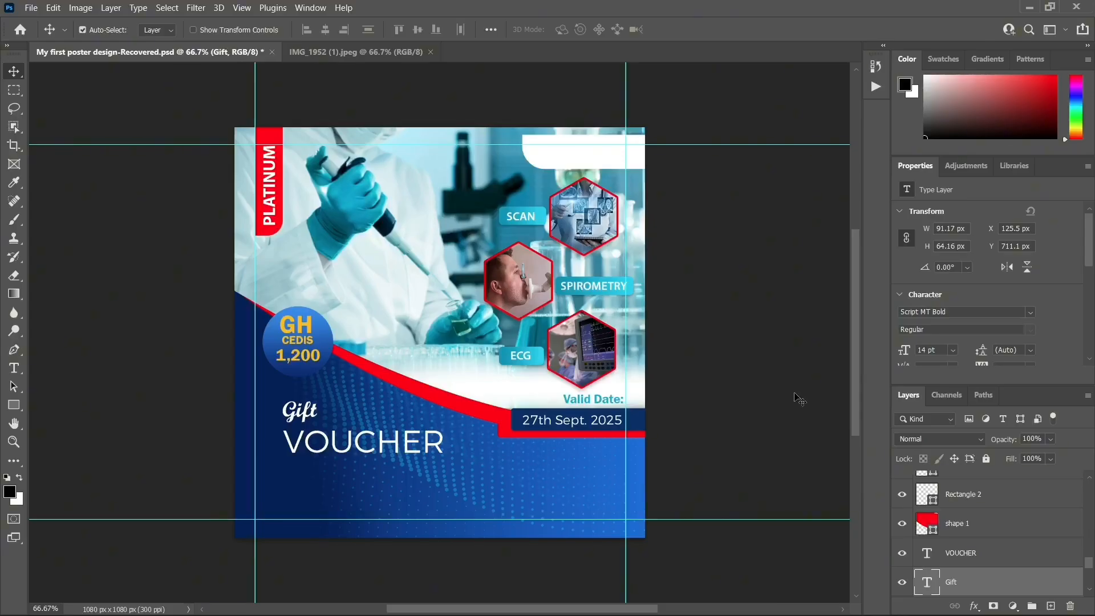
Enlarge Gift to about 17.35 pt and shift Gift and VOUCHER slightly right
key(ctrl+t)
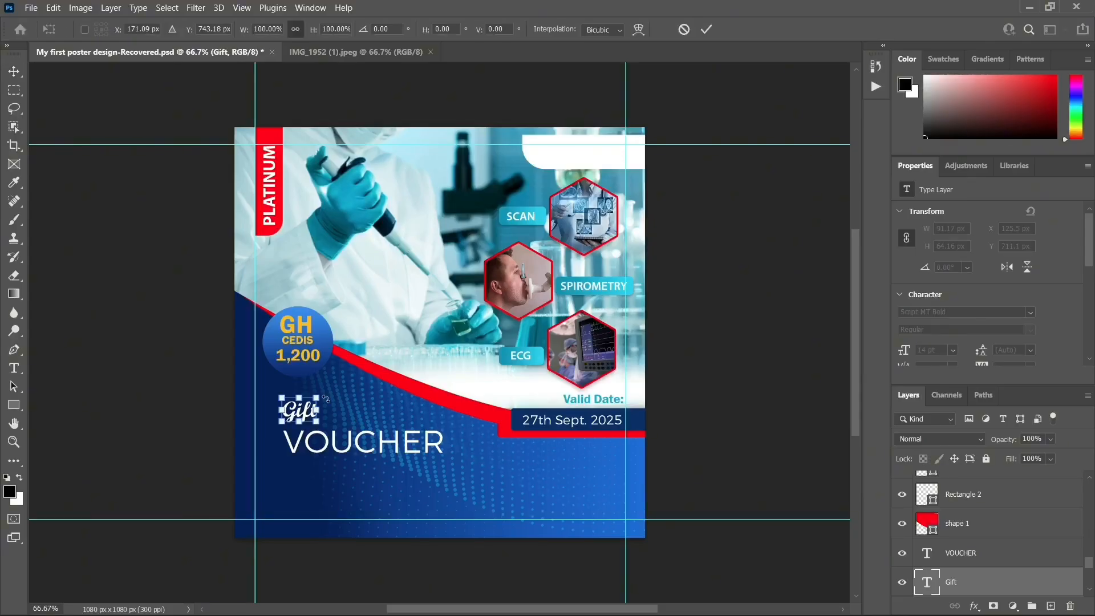
drag(323, 397, 328, 393)
key(Return)
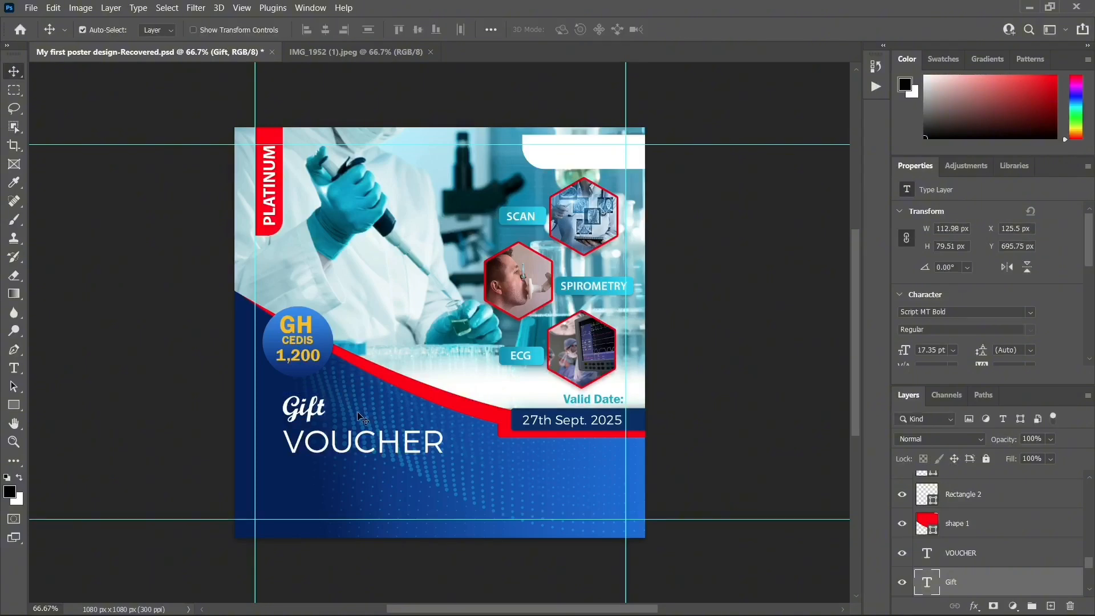
drag(319, 415, 326, 416)
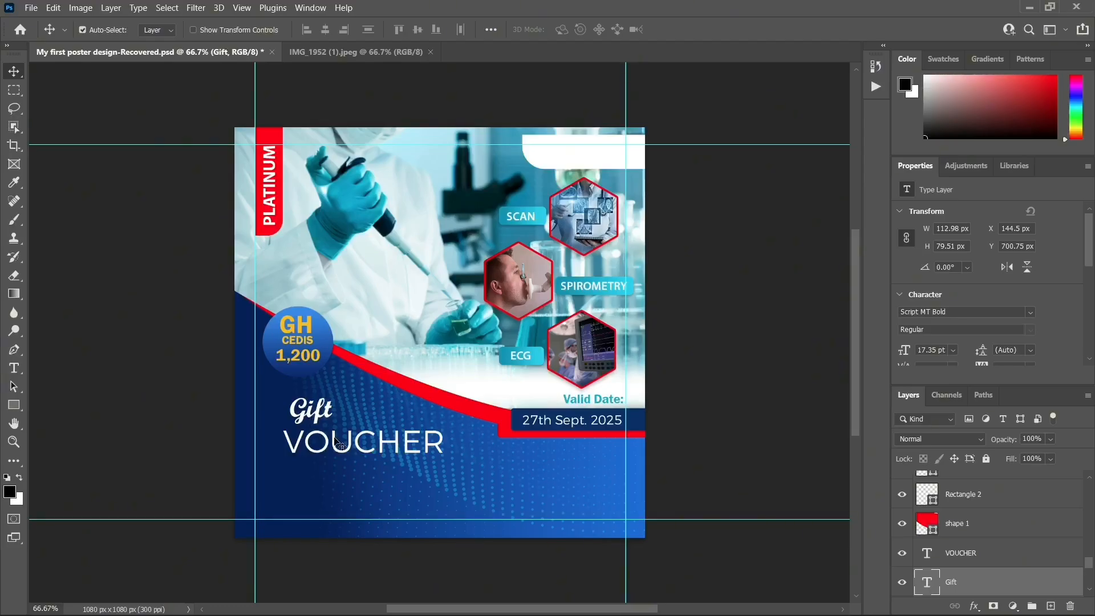
drag(335, 442, 336, 436)
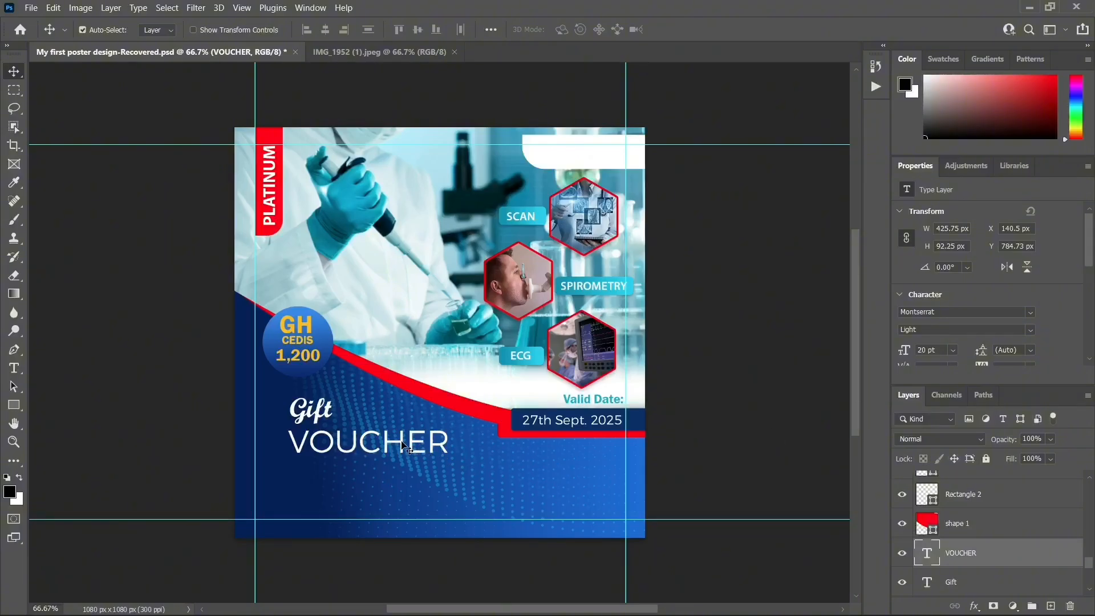
Set VOUCHER's font to Franklin Gothic Demi
click(950, 307)
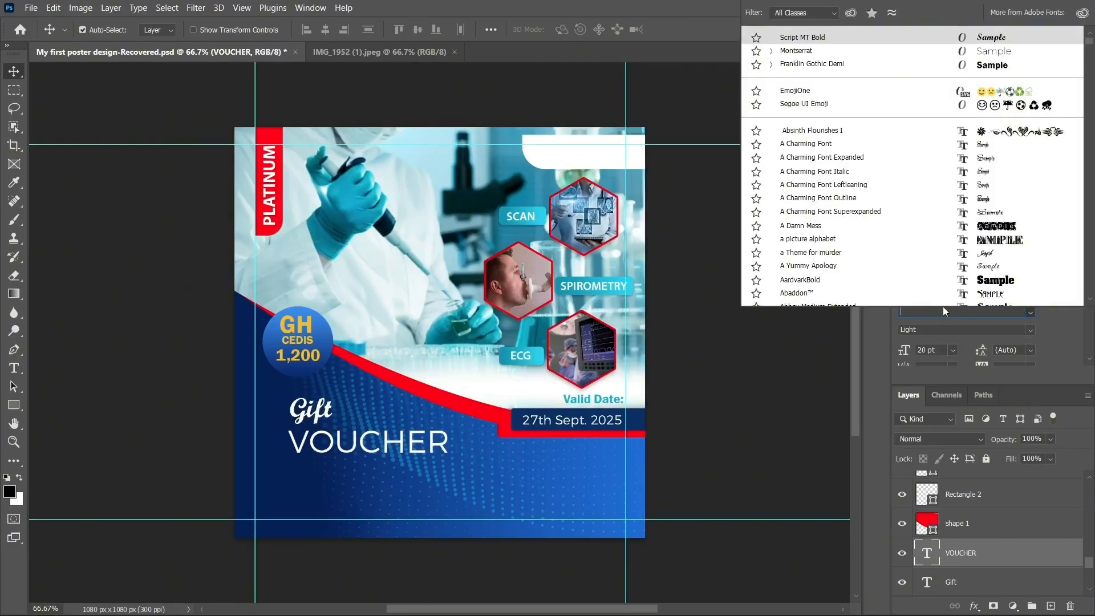
text(fR)
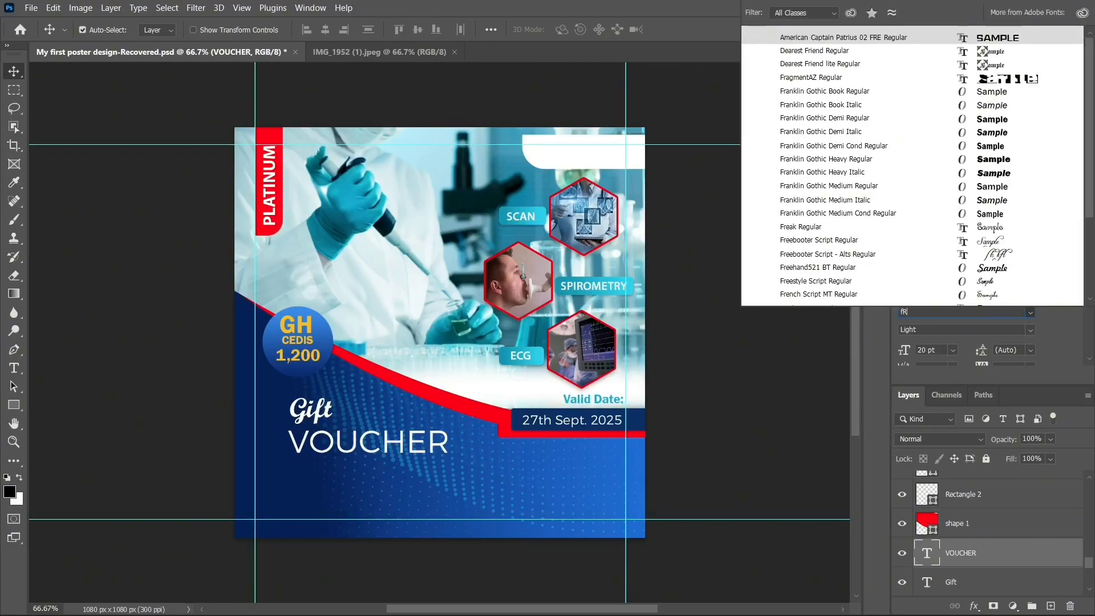
key(BackSpace)
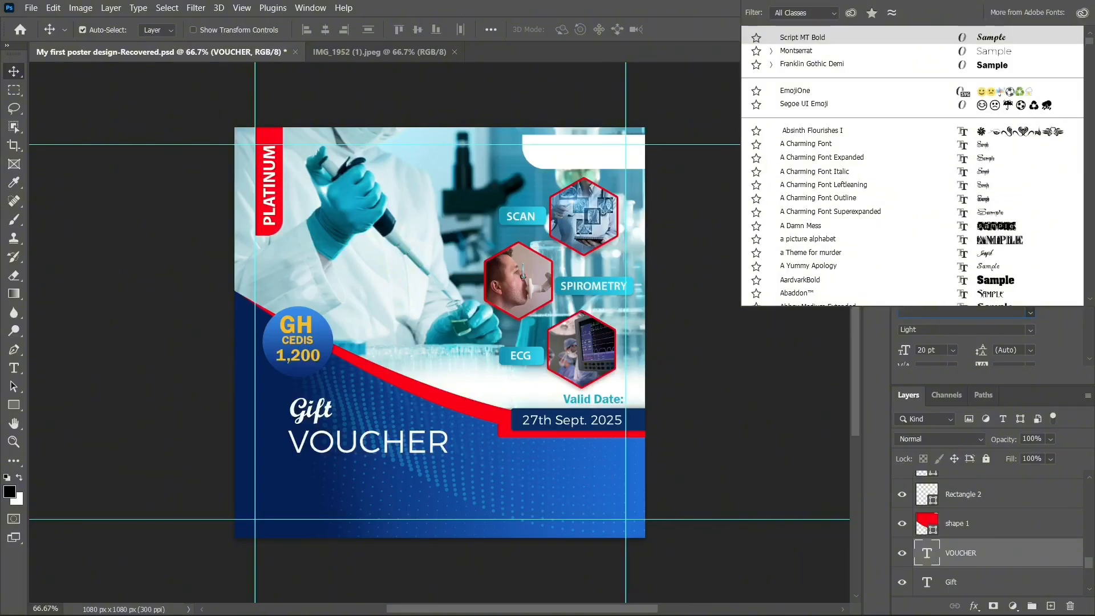
key(BackSpace)
text(fRAN)
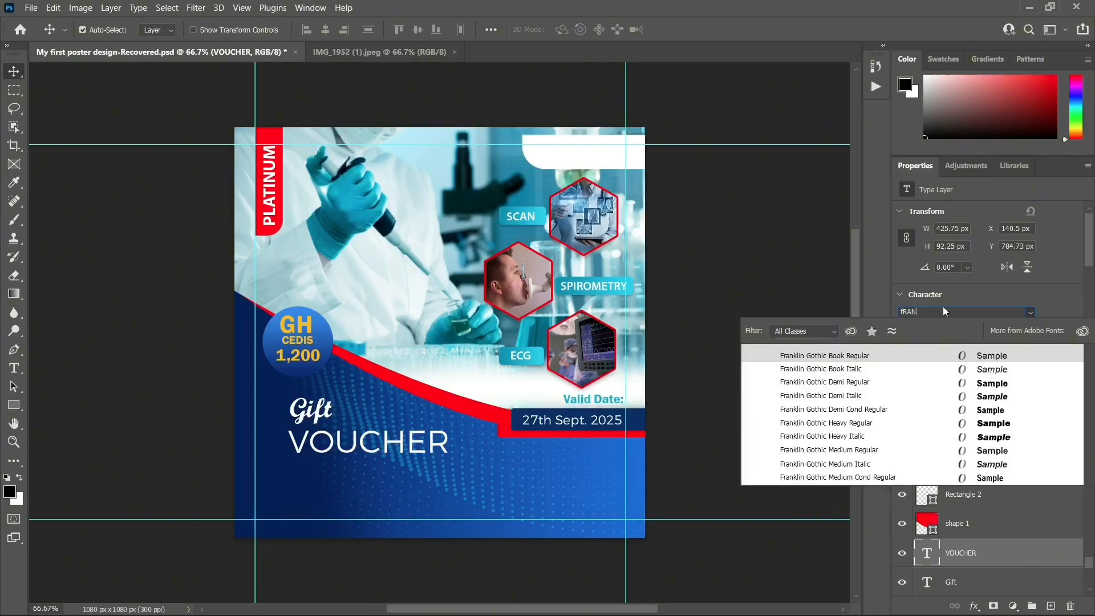
key(BackSpace)
text(NKLIN)
click(830, 385)
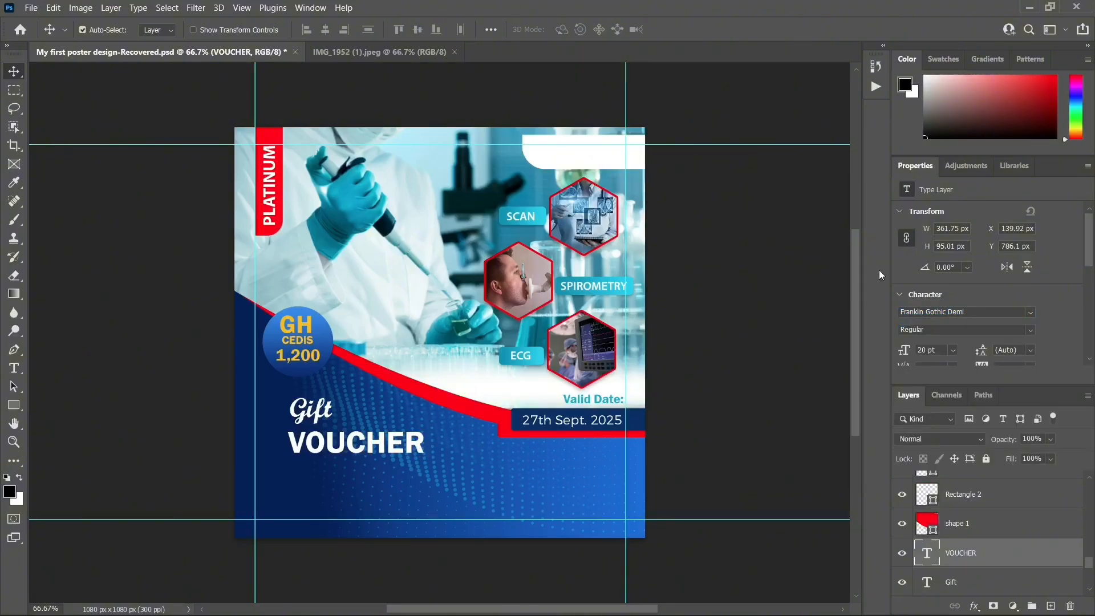
Set VOUCHER to 24 pt and realign it with Gift on the left
click(952, 351)
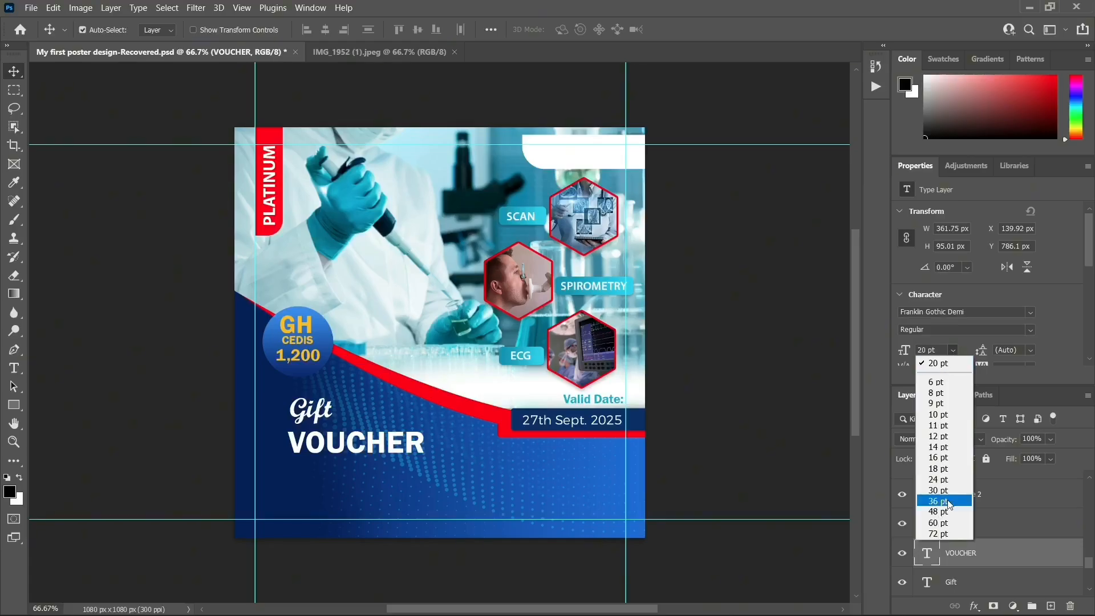
click(946, 479)
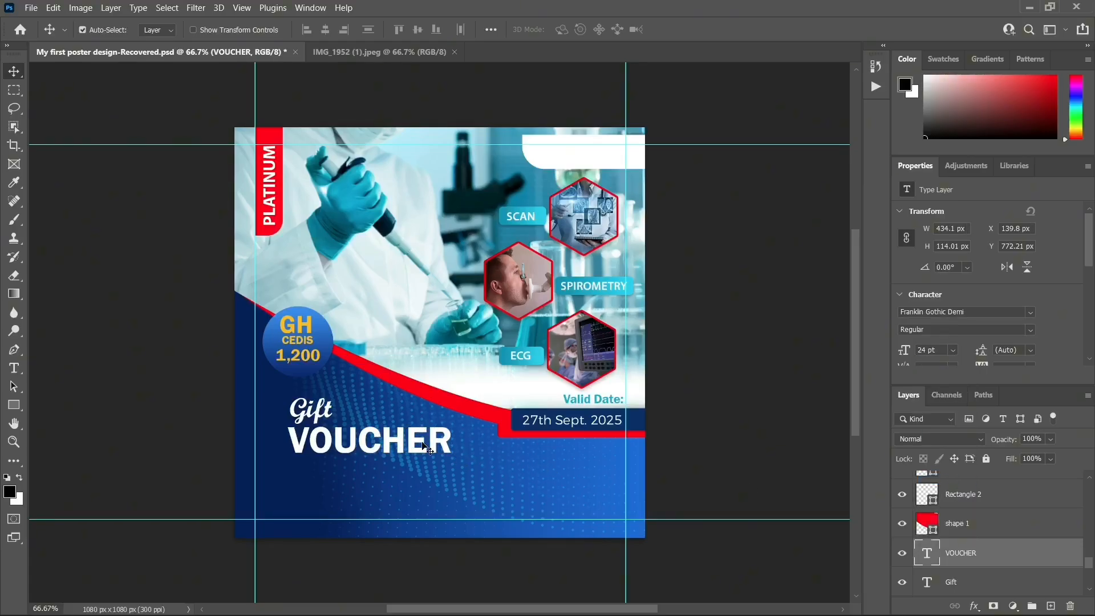
drag(427, 449, 402, 448)
drag(317, 411, 306, 411)
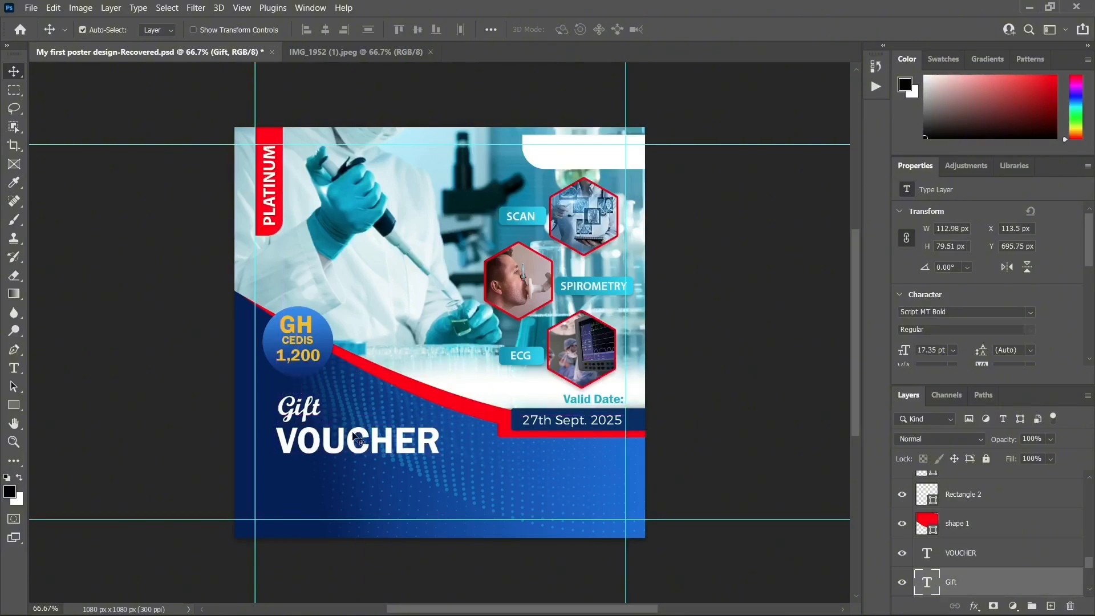
drag(357, 438, 361, 438)
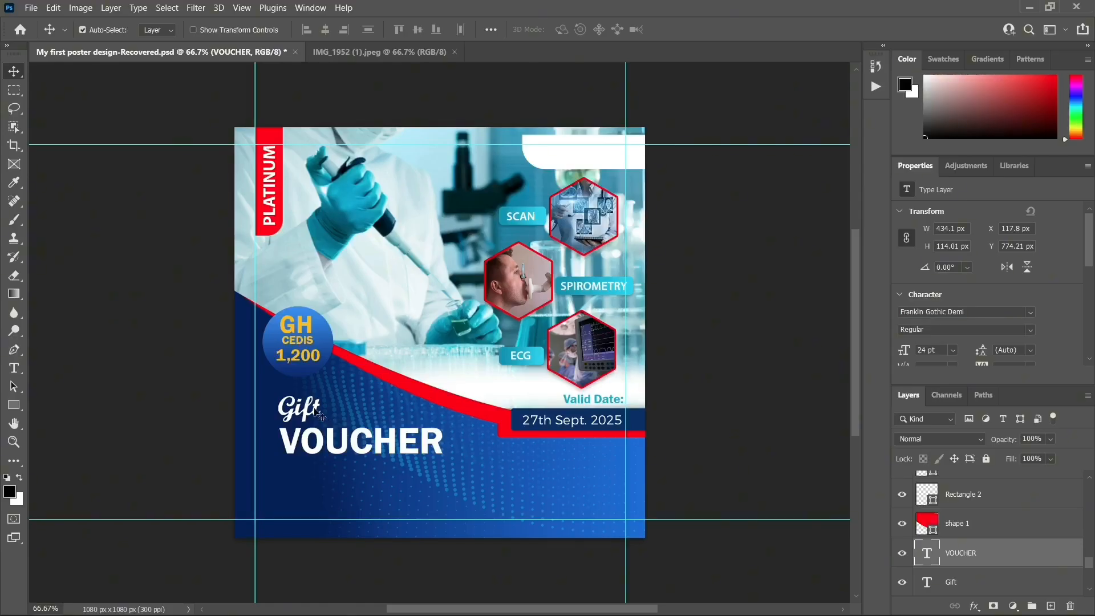
drag(307, 410, 320, 437)
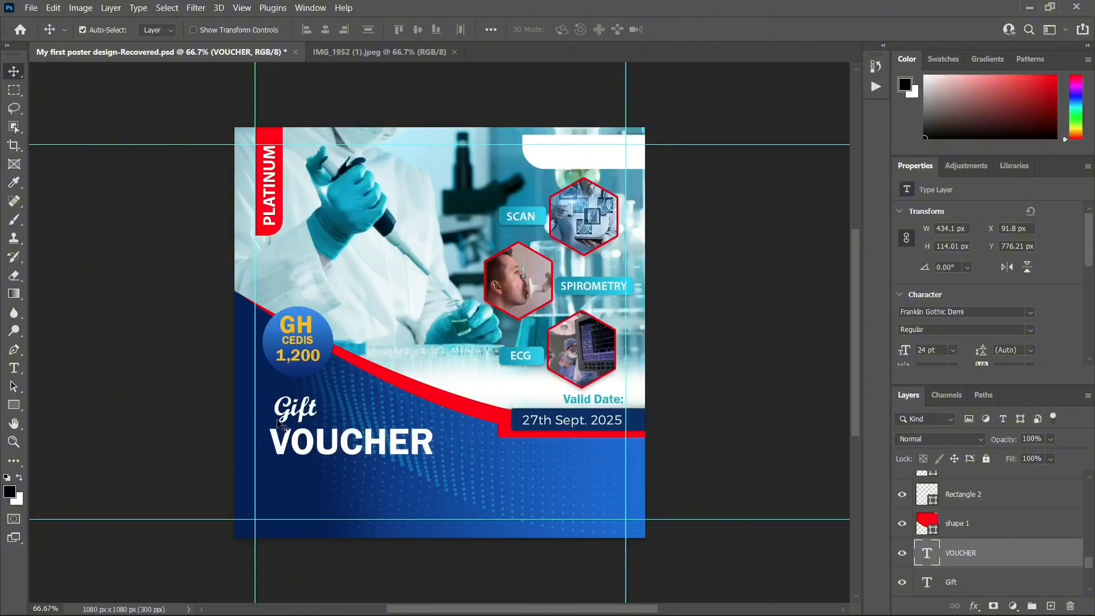
click(365, 52)
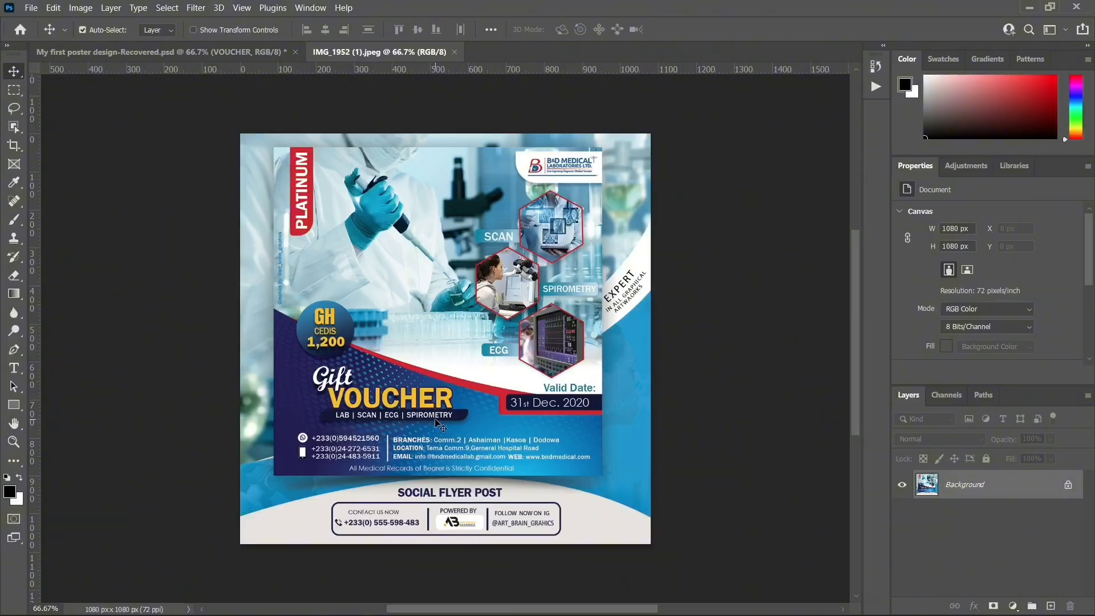
Switch to 'My first poster design-Recovered.psd', select the blue background, and scroll Layers to the top
click(258, 51)
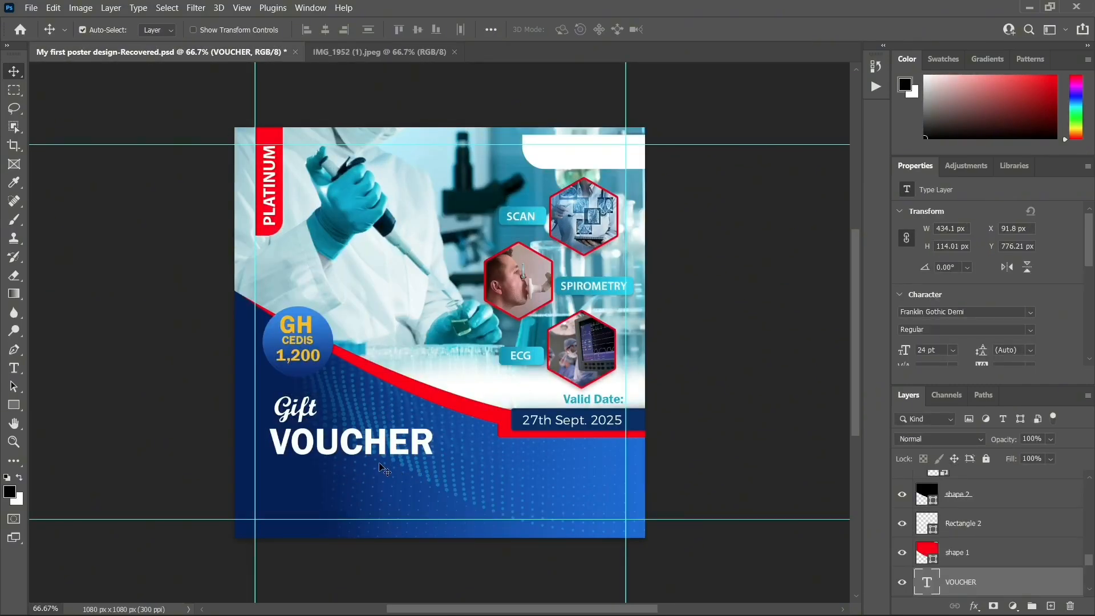
click(399, 468)
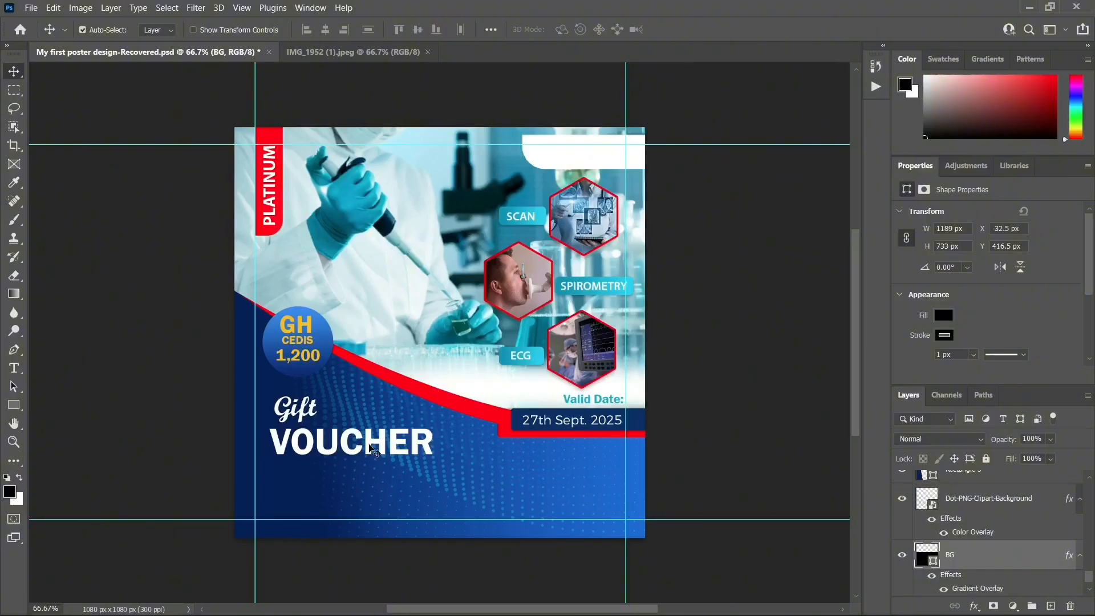
scroll(984, 537, up, 8)
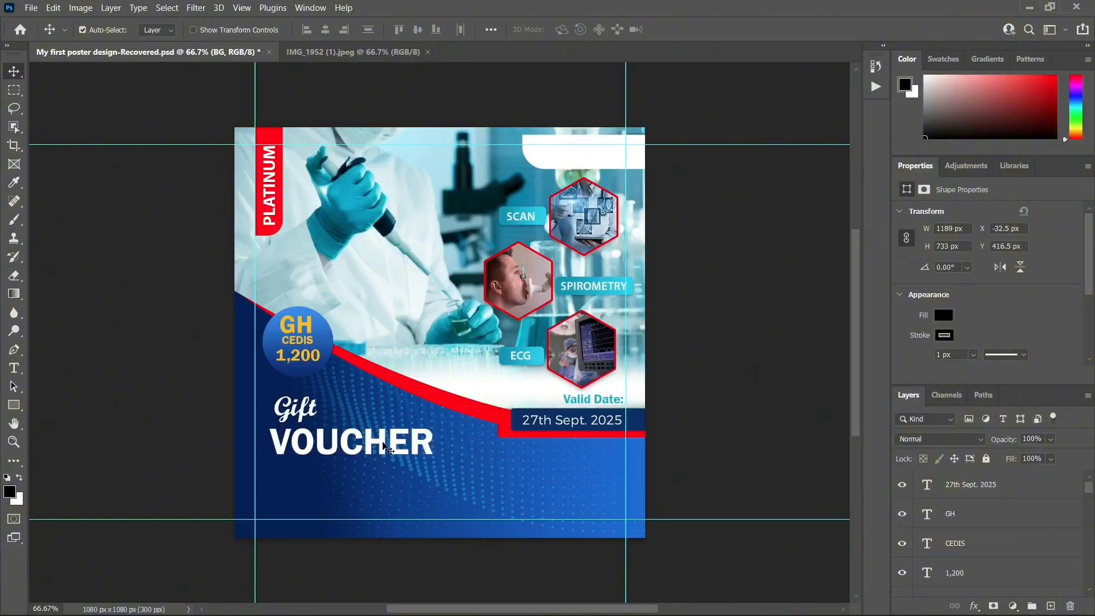
Draw a thin black 475 × 33 px bar directly under VOUCHER, ready to transform
click(1050, 605)
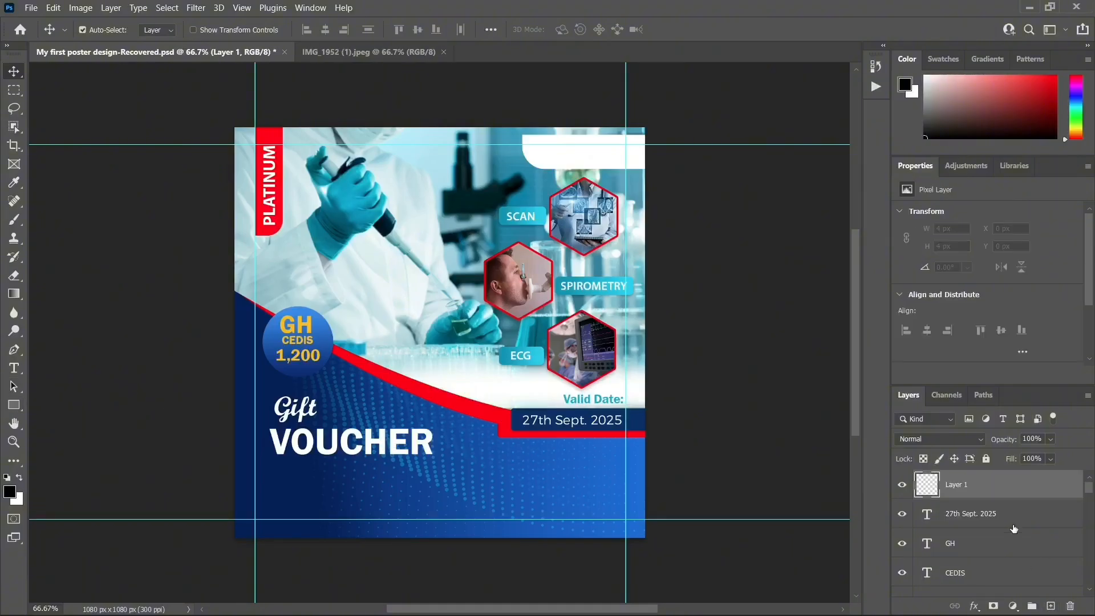
click(10, 405)
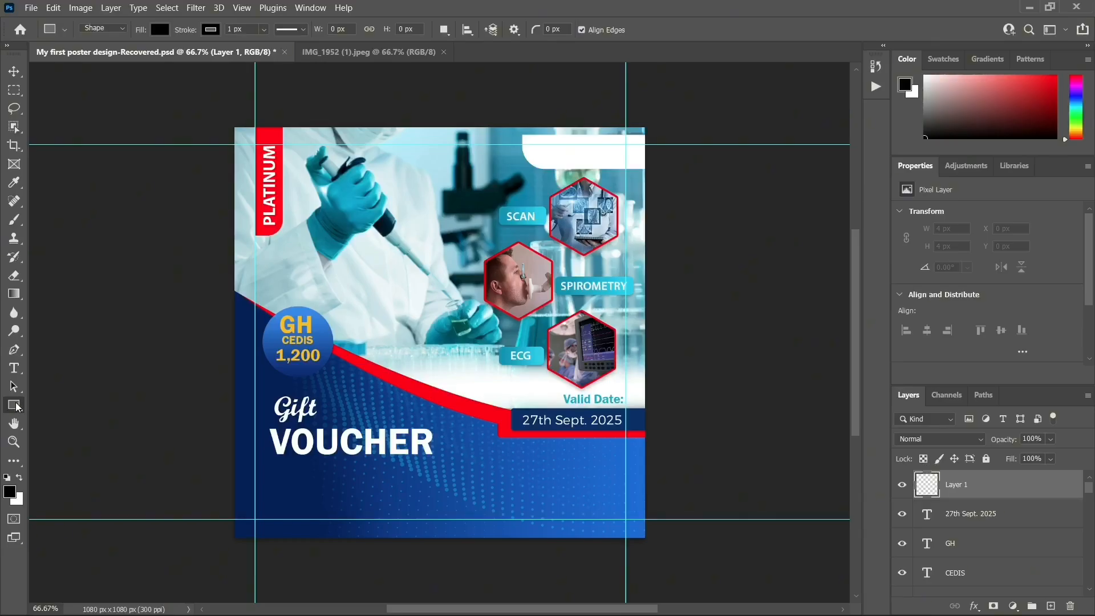
right_click(10, 405)
click(57, 406)
drag(269, 459, 450, 471)
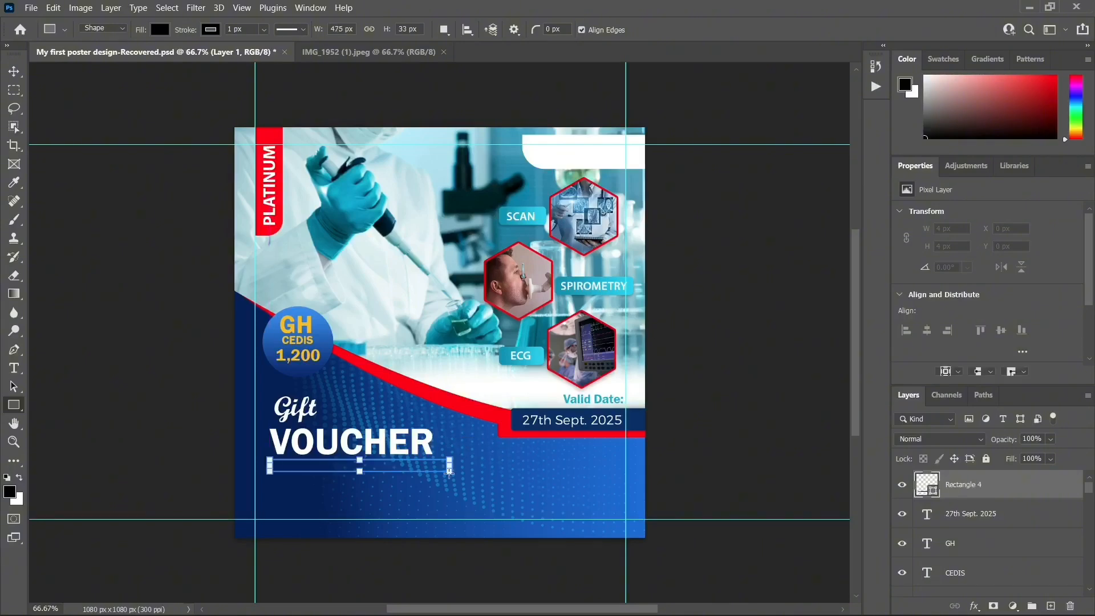
click(14, 71)
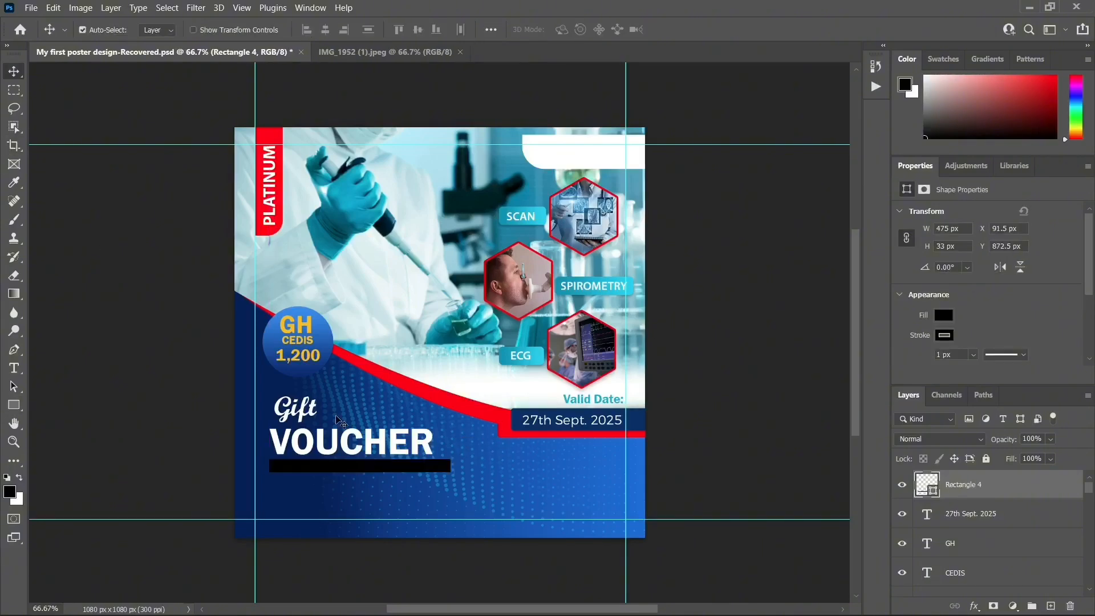
key(ctrl+t)
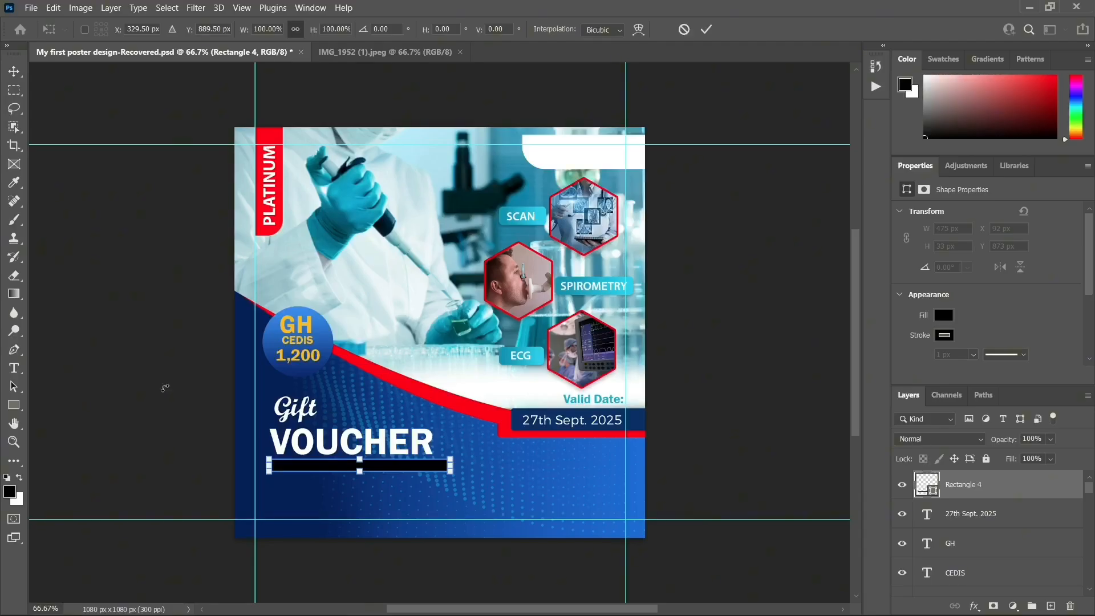
Round Rectangle 4's top-left and bottom-right corners to 30 px and nudge it up toward VOUCHER
click(13, 71)
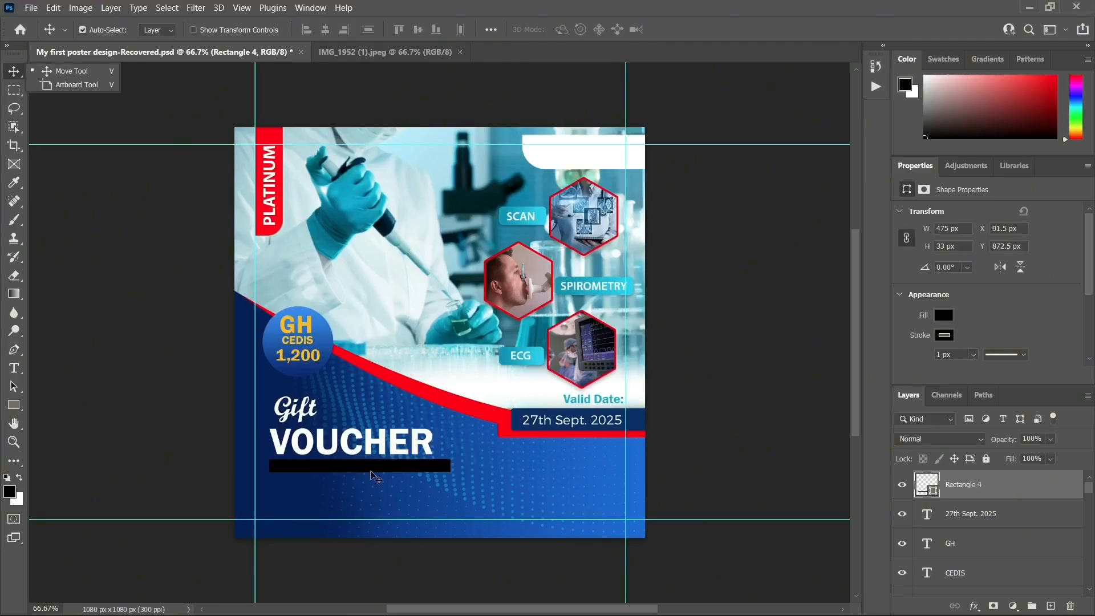
click(374, 475)
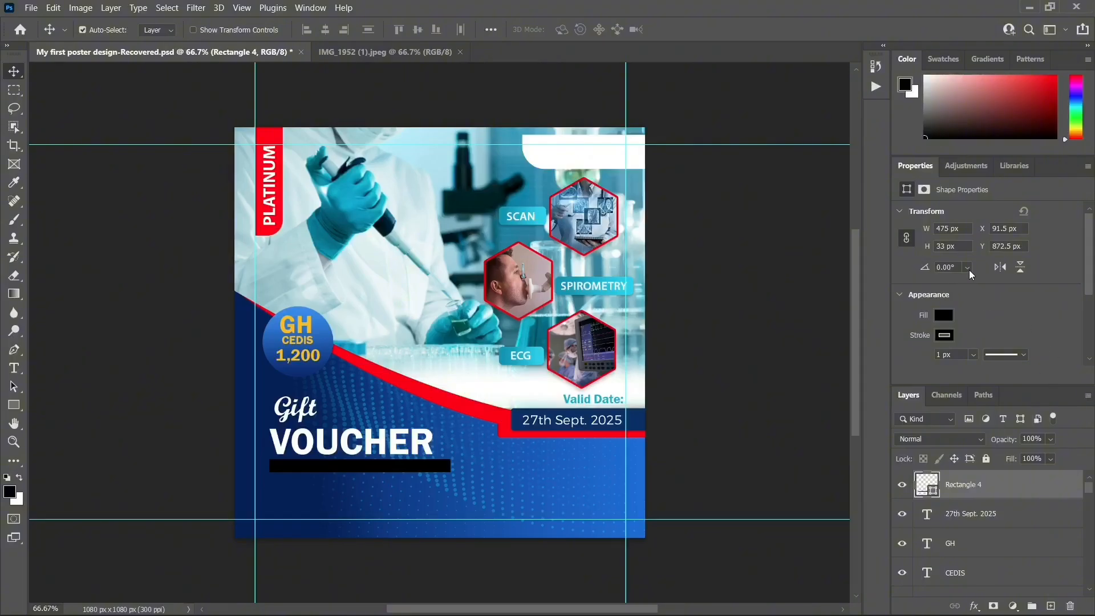
scroll(972, 274, down, 5)
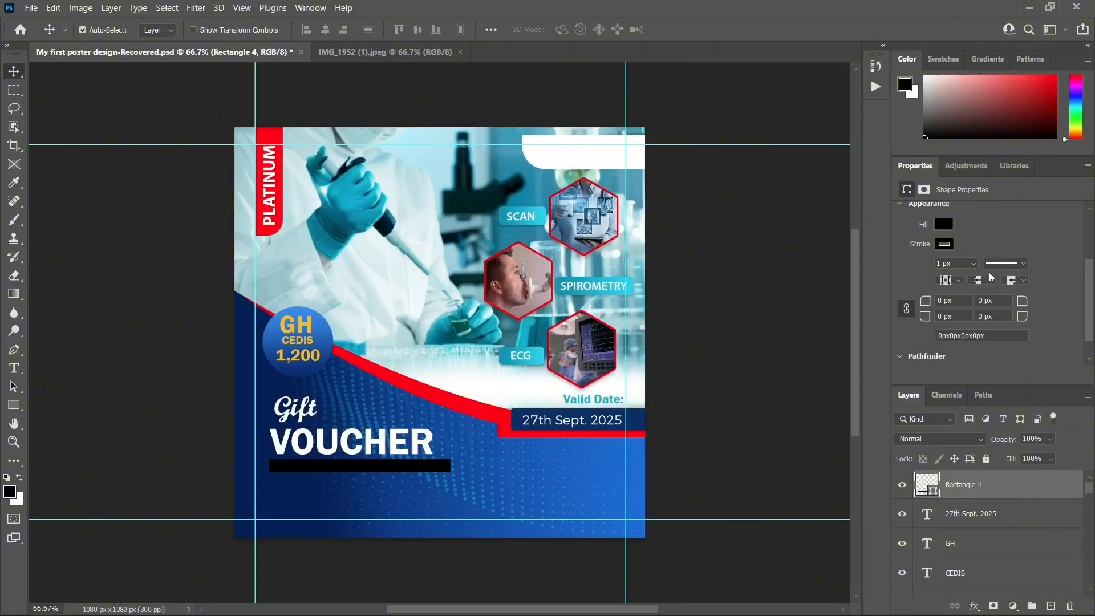
scroll(991, 278, down, 2)
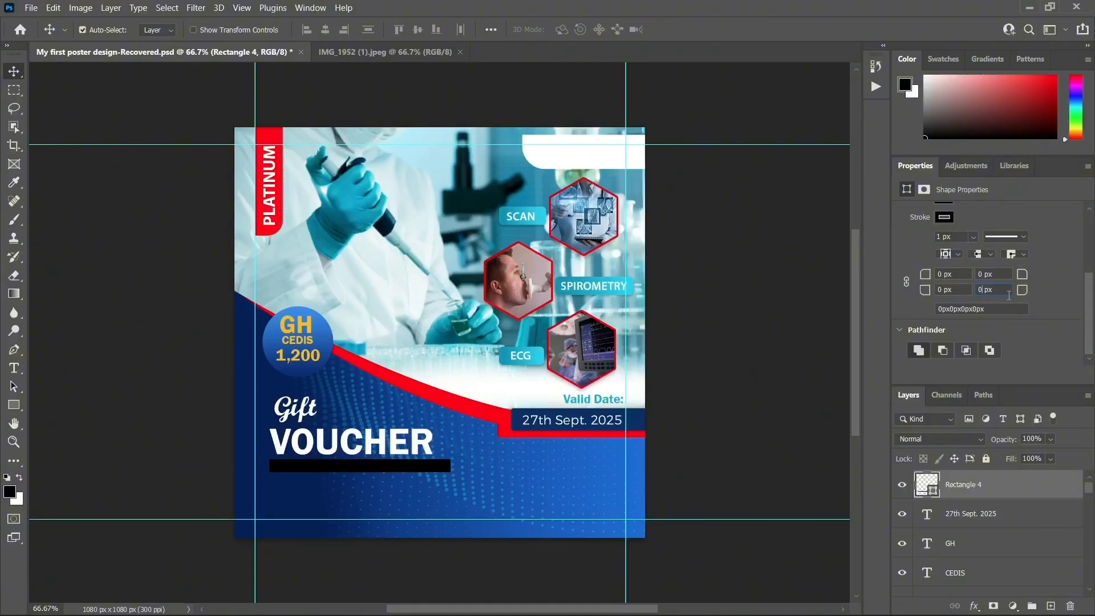
key(BackSpace)
text(3)
drag(381, 470, 374, 464)
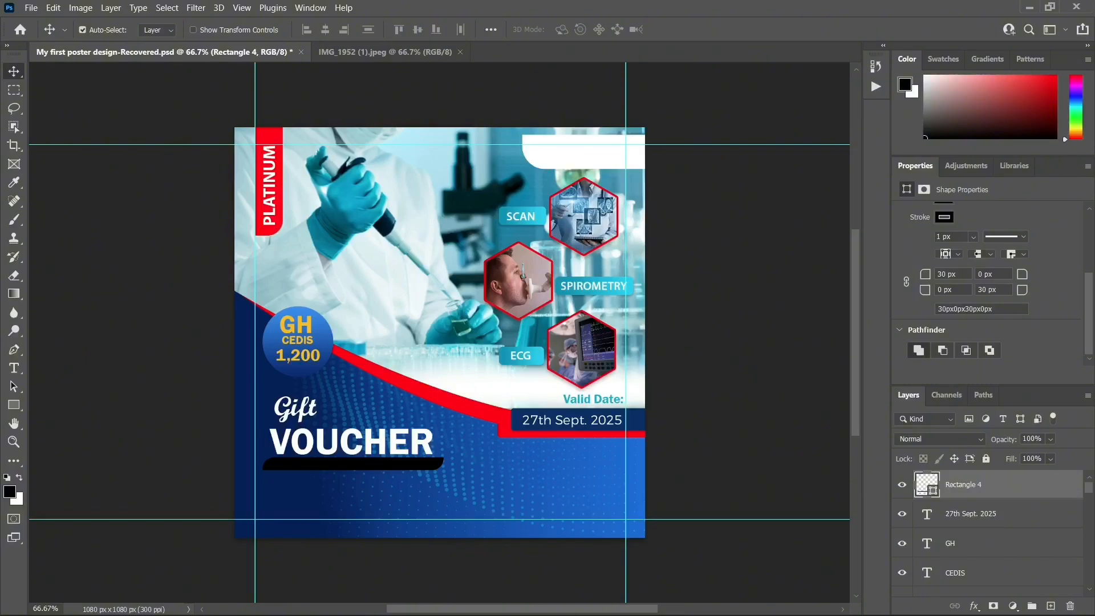
key(alt+F9)
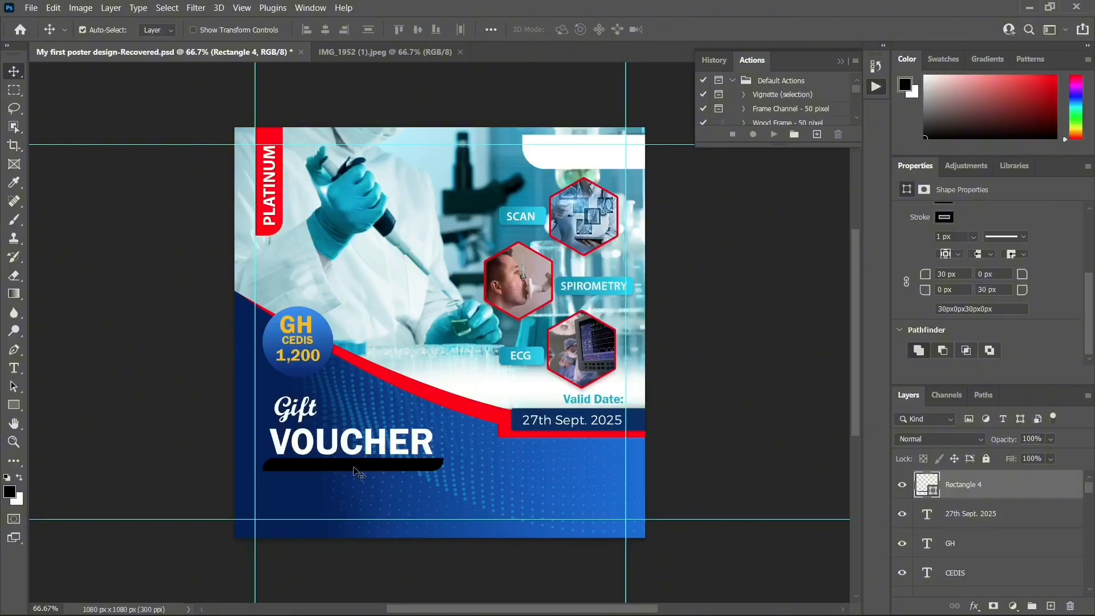
Fill the bar with a darker shade of the date bar's sampled blue
double_click(931, 488)
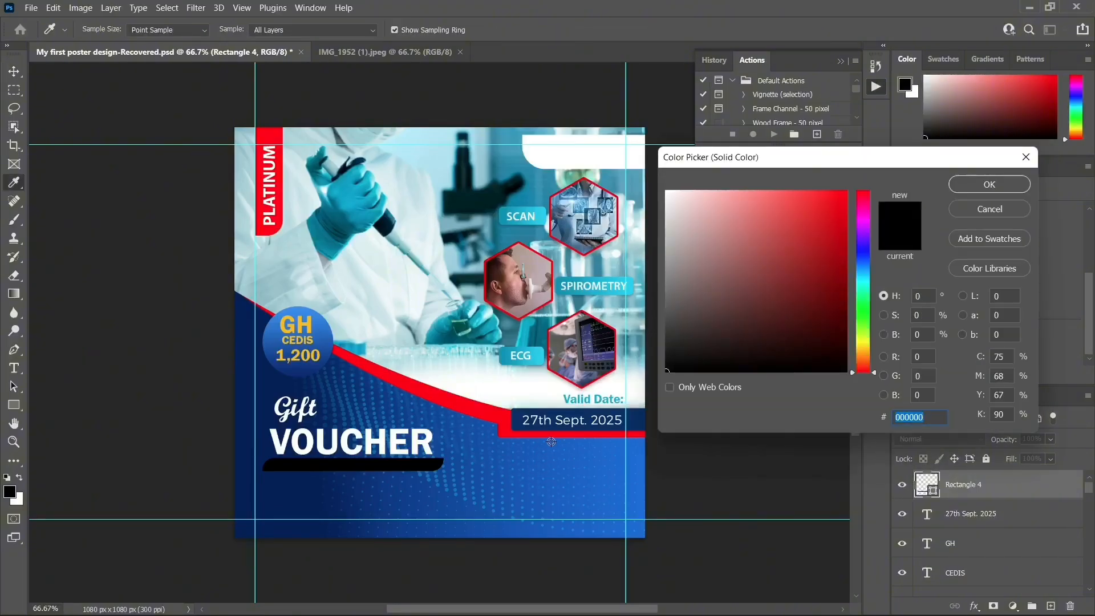
click(516, 415)
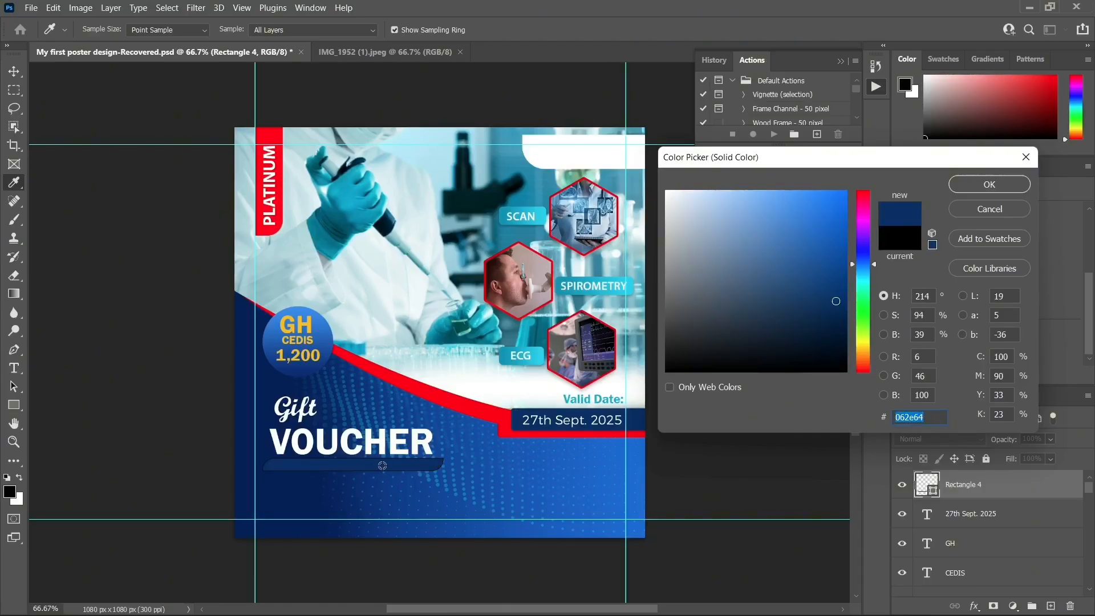
click(835, 320)
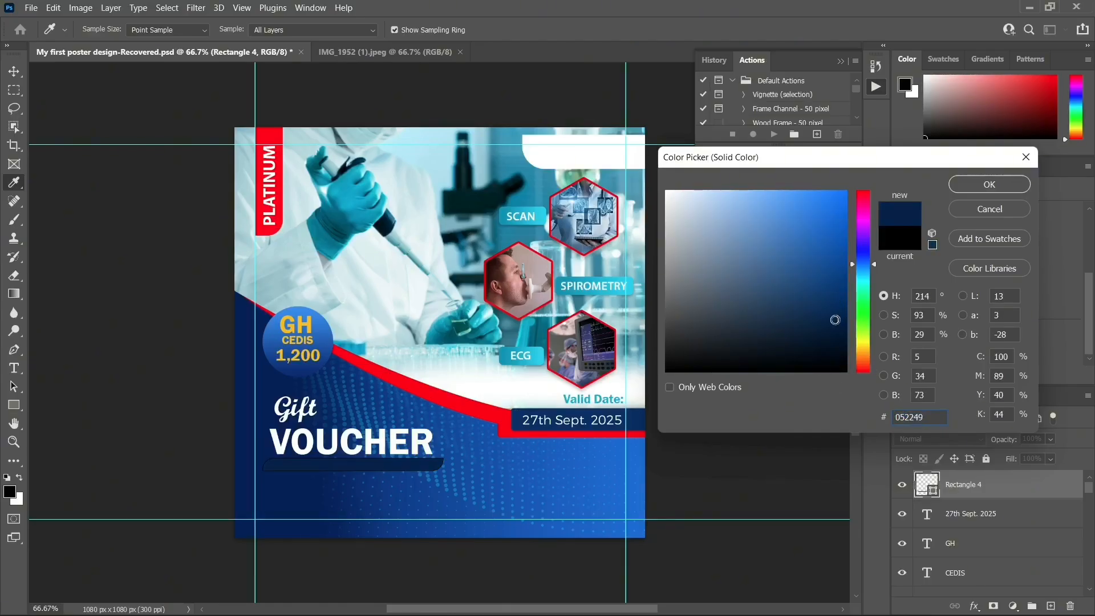
click(989, 184)
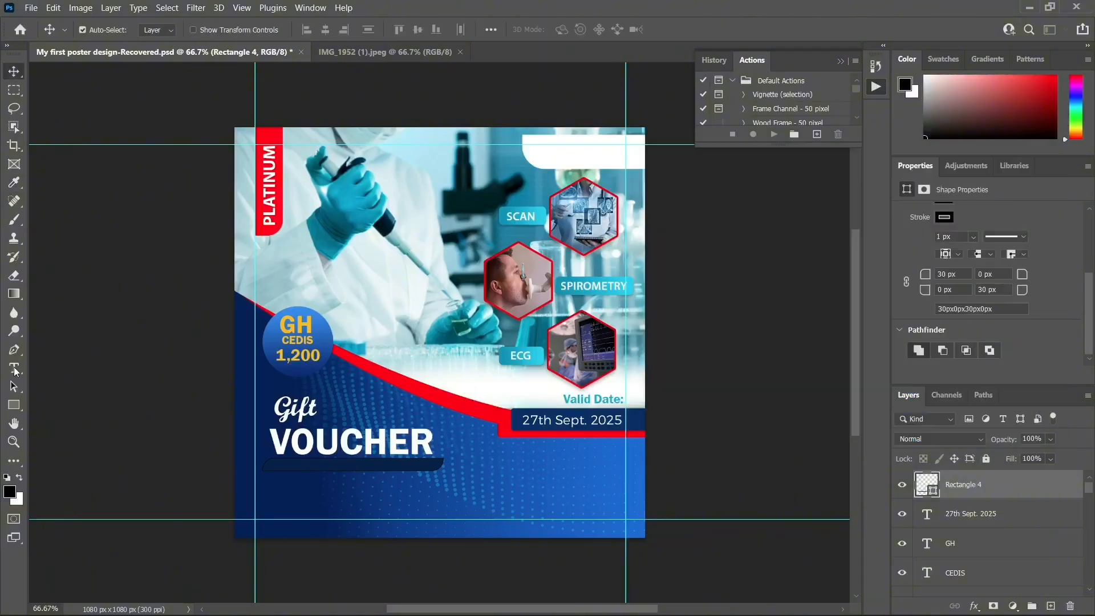
Remove the bar's outline by setting its stroke width to 0 px
click(13, 404)
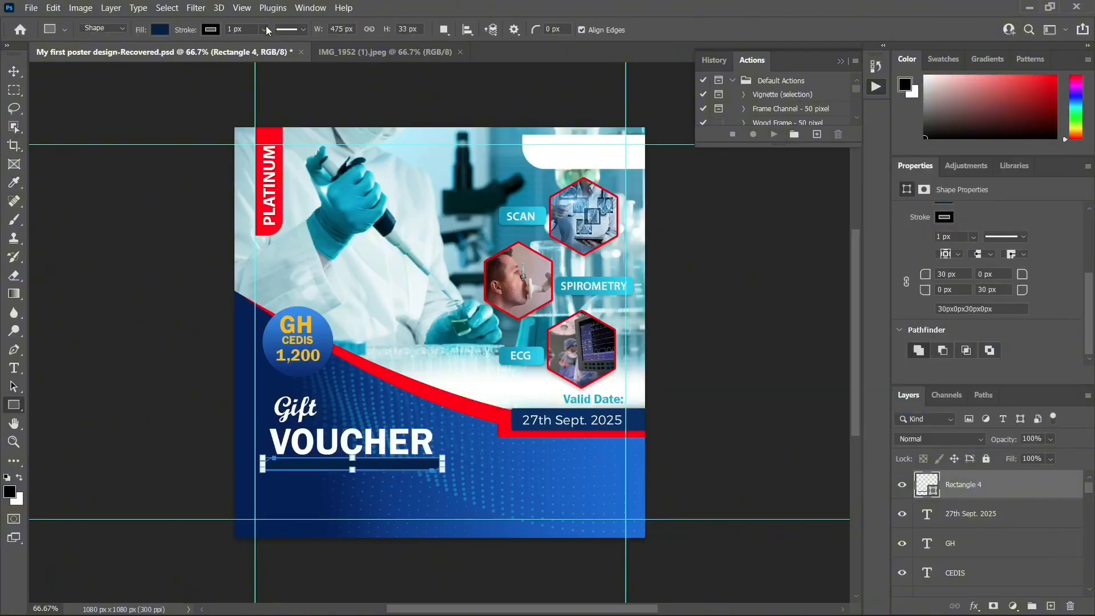
click(265, 29)
drag(269, 49, 193, 70)
click(15, 72)
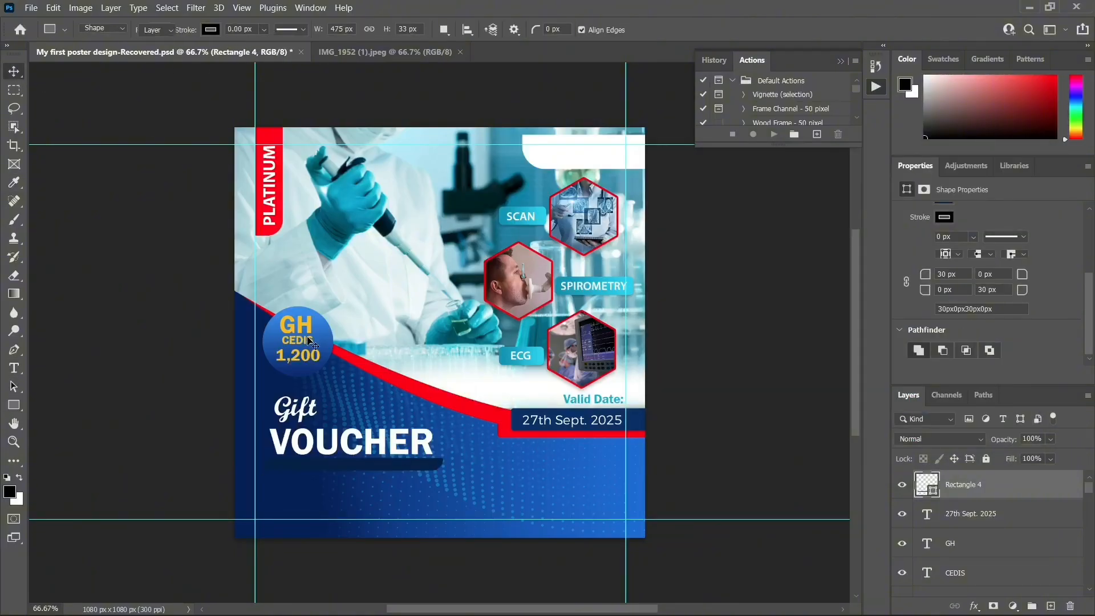
Darken the bar's fill further to deep navy #03162f
double_click(932, 484)
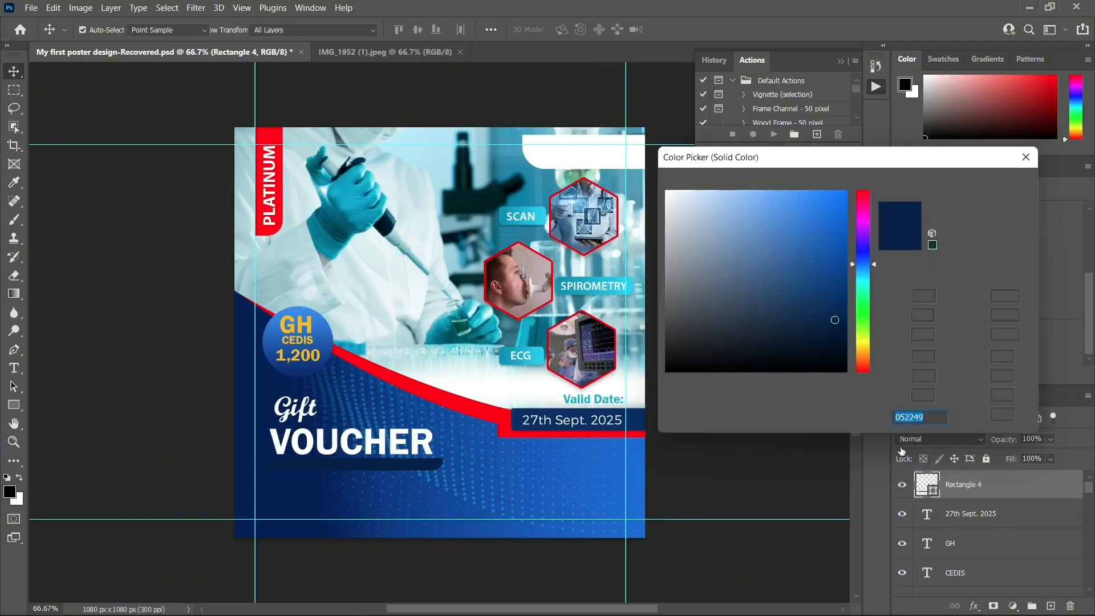
click(836, 338)
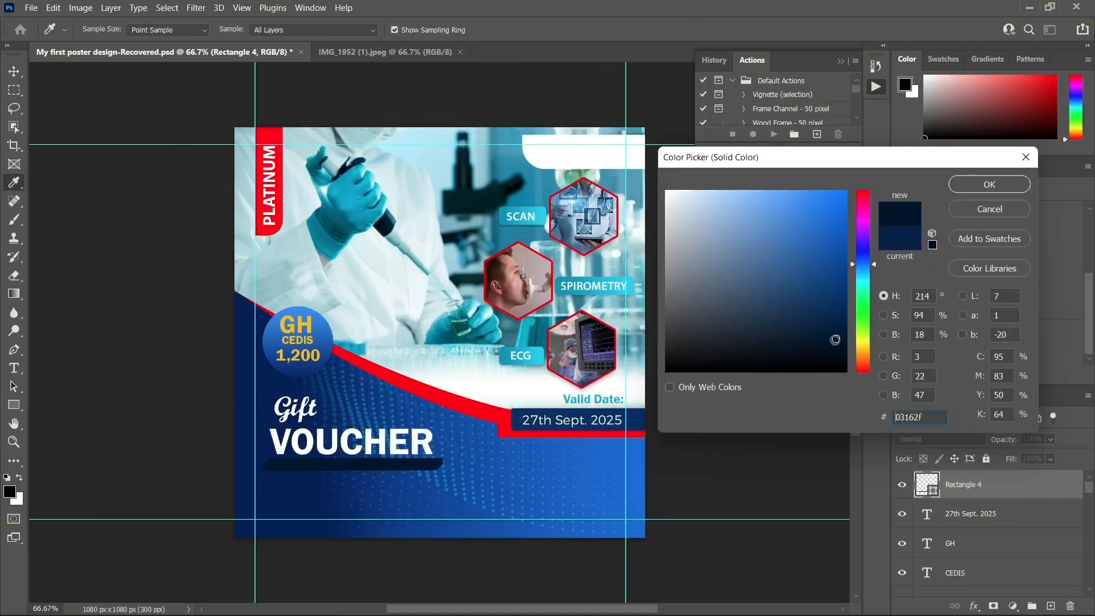
click(985, 191)
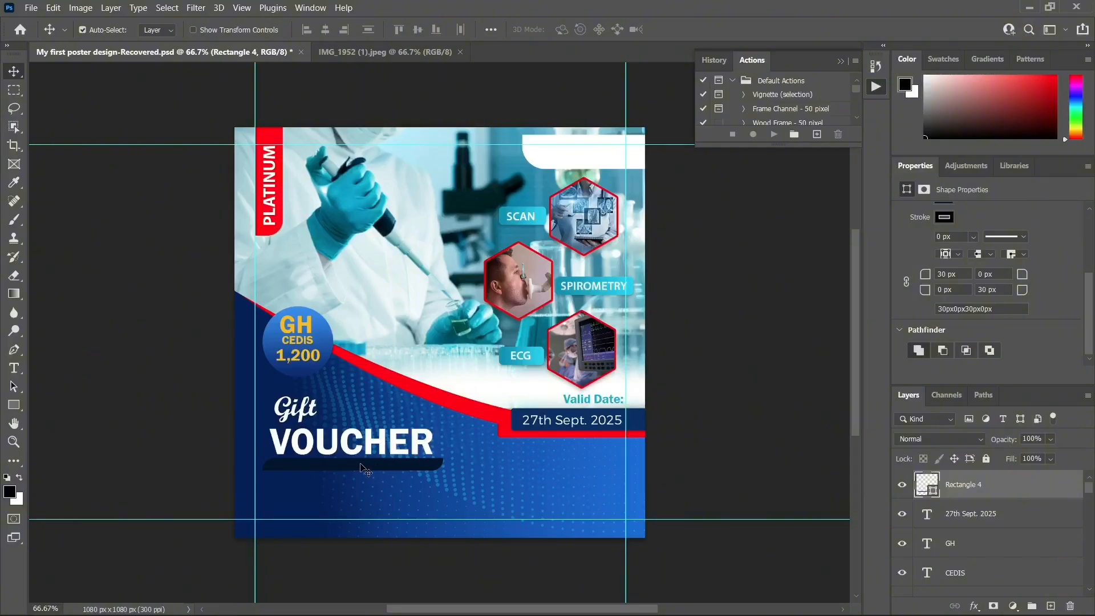
Duplicate the 27th Sept. 2025 date text, stack the copy above Rectangle 4, and place it on the navy bar
click(566, 423)
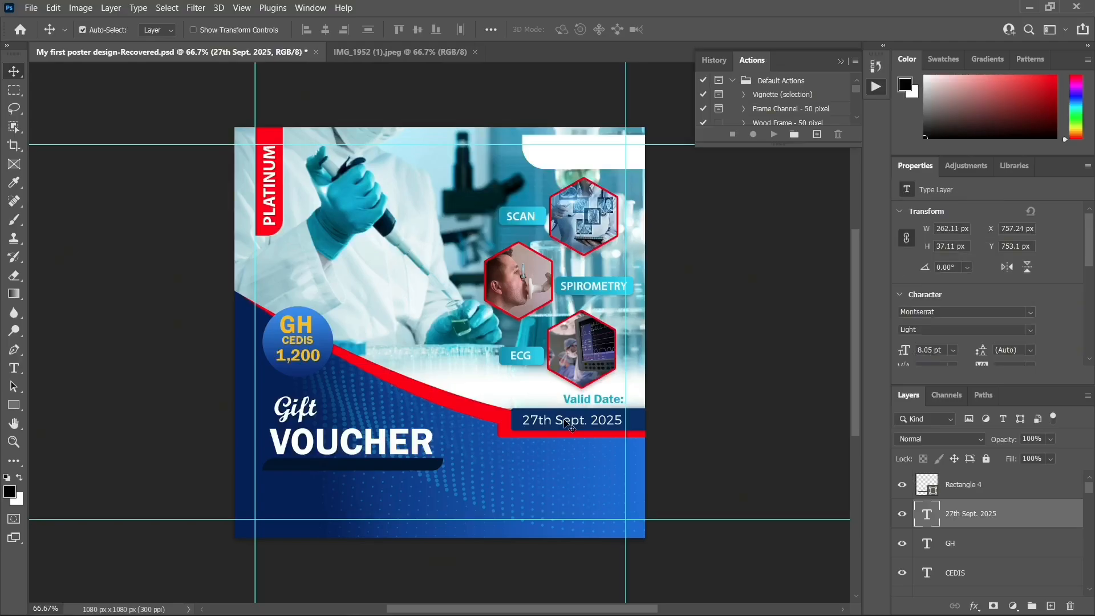
key(ctrl+j)
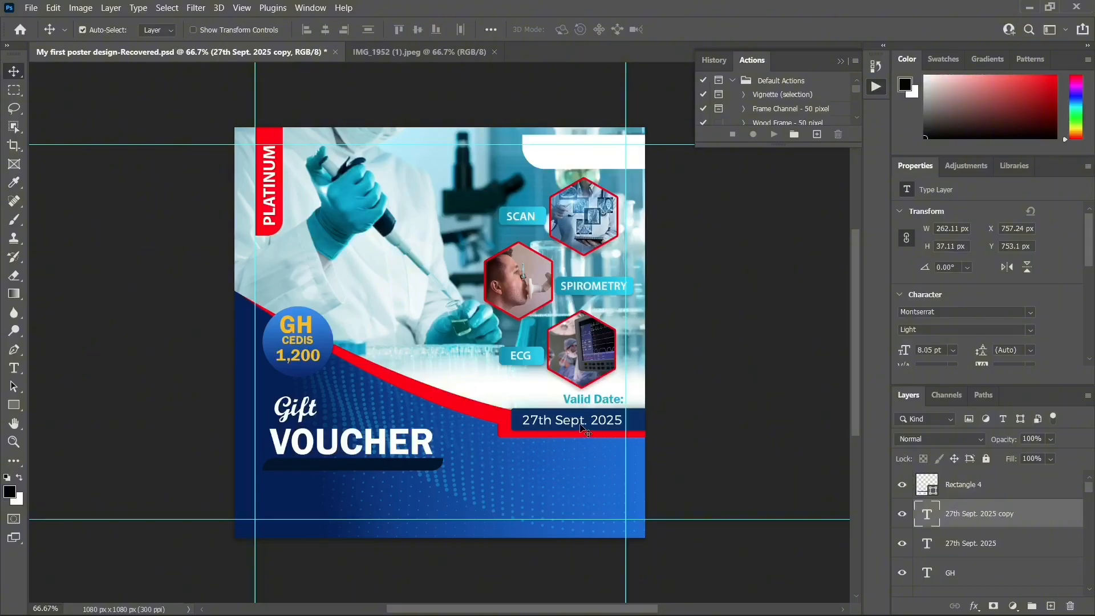
drag(581, 429, 359, 479)
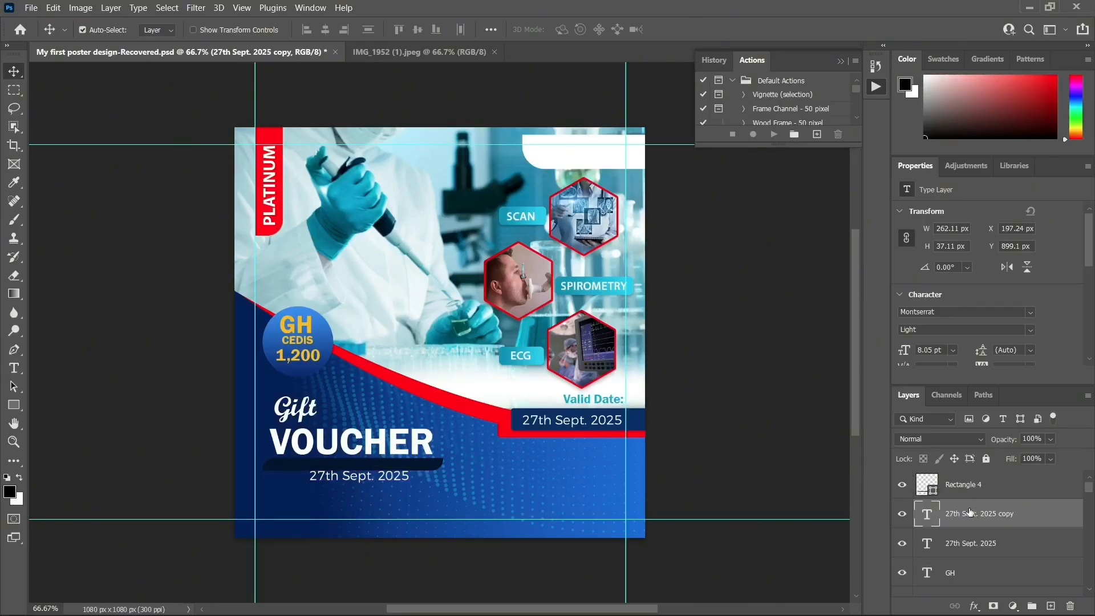
drag(971, 513, 967, 473)
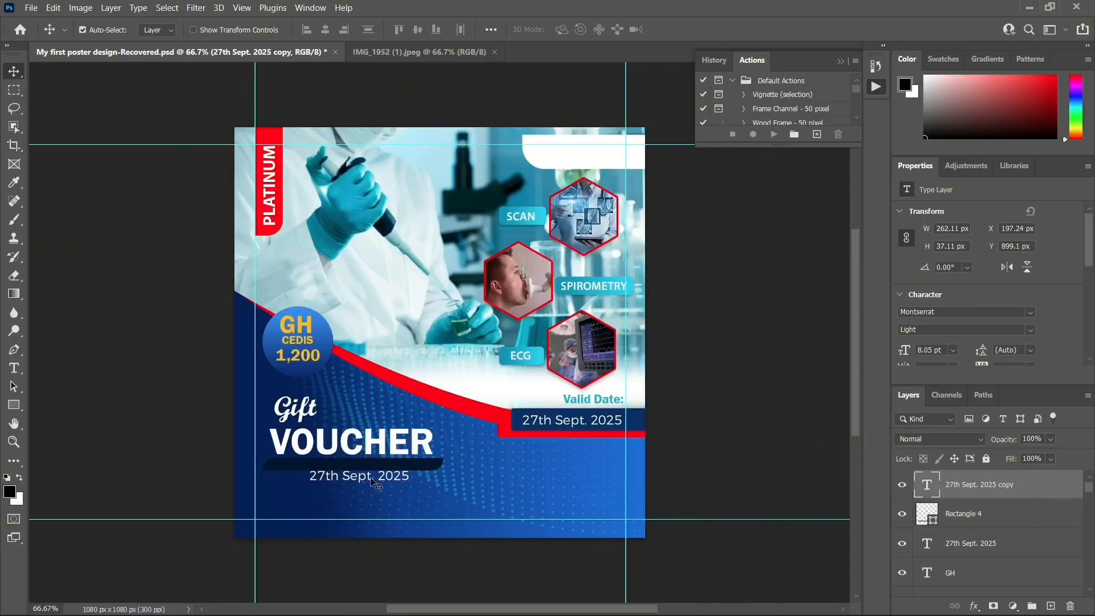
mouse_move(365, 478)
mouse_down()
mouse_move(359, 456)
mouse_move(358, 465)
mouse_up()
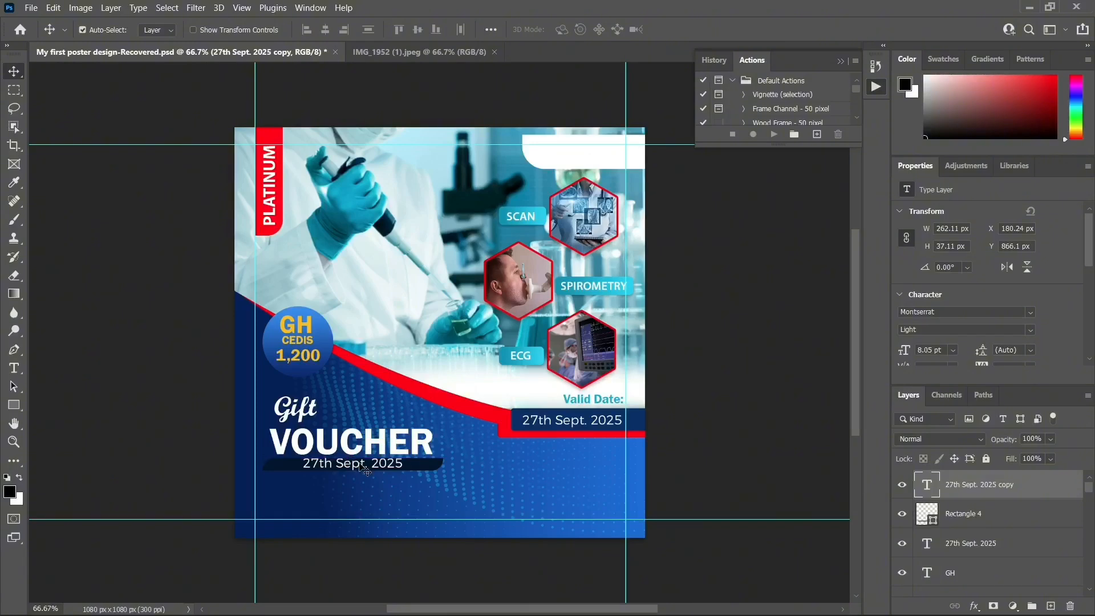
Retype the copied text as 'JAB | SCAN | ECG | SPIROMETRY'
double_click(365, 471)
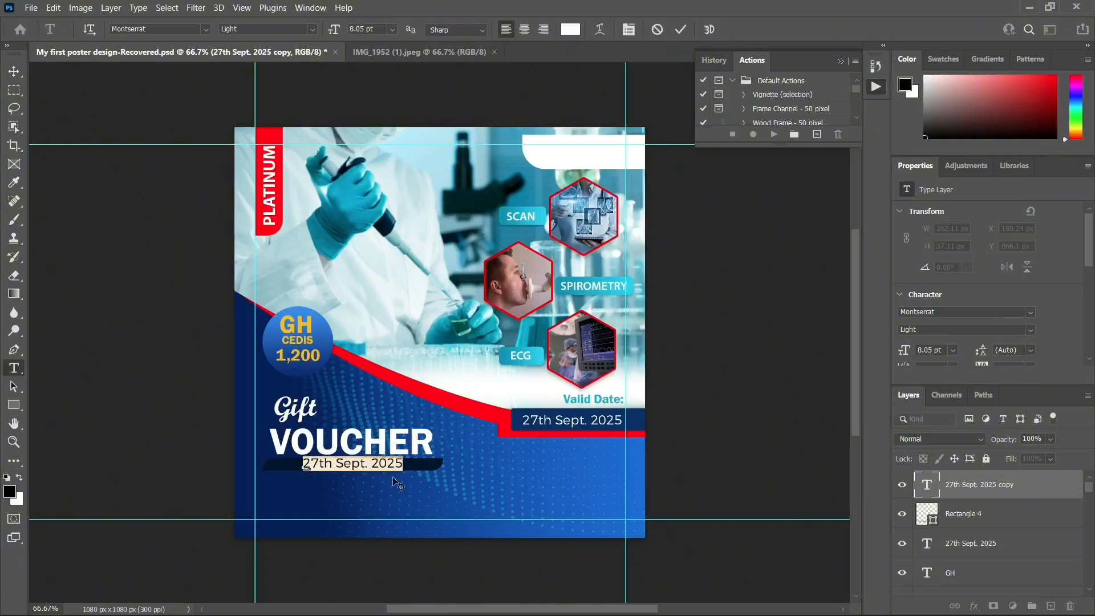
key(BackSpace)
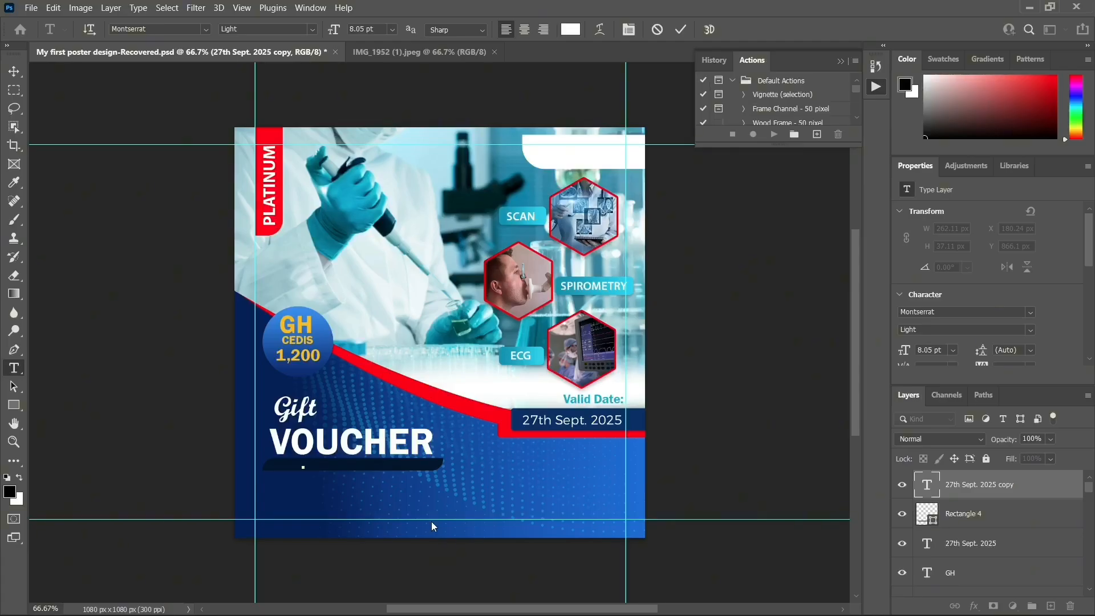
text(Ja)
text(A)
text(B)
text(SAC)
key(BackSpace)
key(BackSpace)
text(CAN | ECG |)
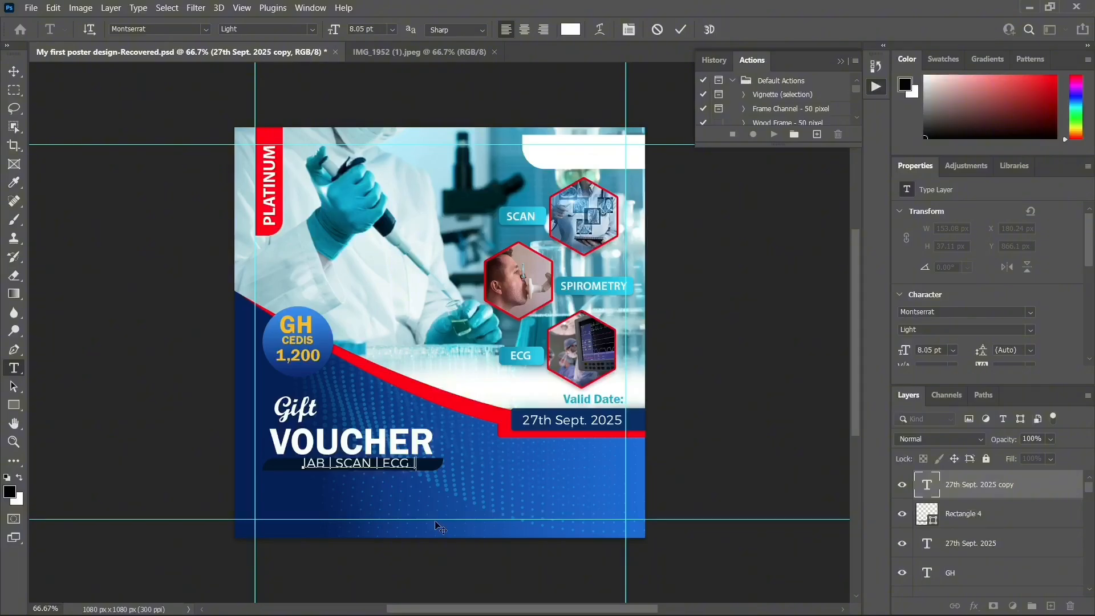
text( SPIROMETRYT)
Set the services line to 6 pt and move it left onto the dark bar
click(14, 73)
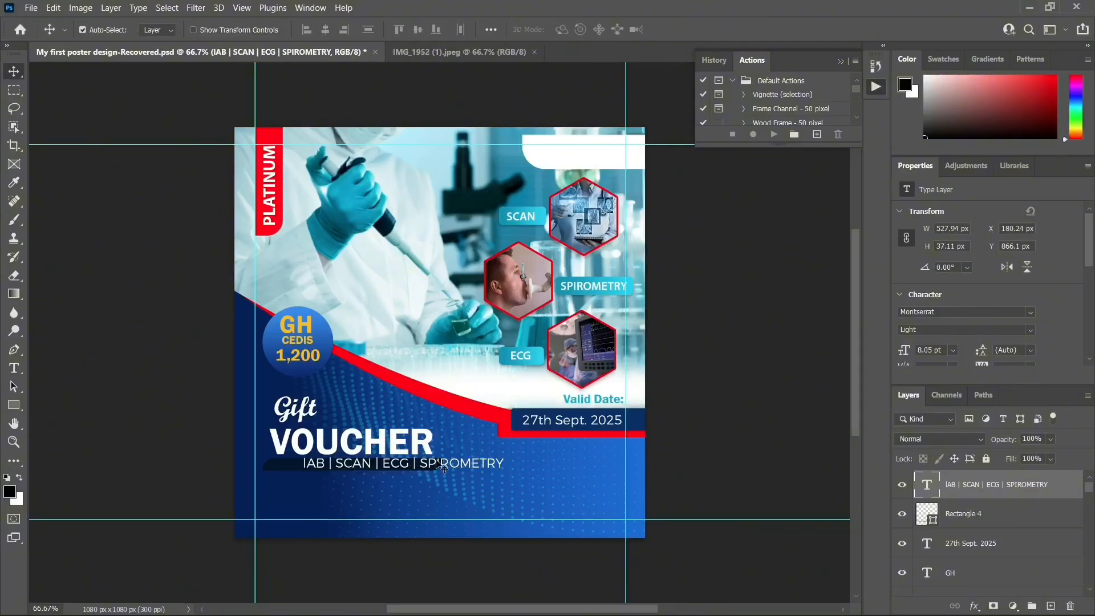
scroll(951, 350, down, 1)
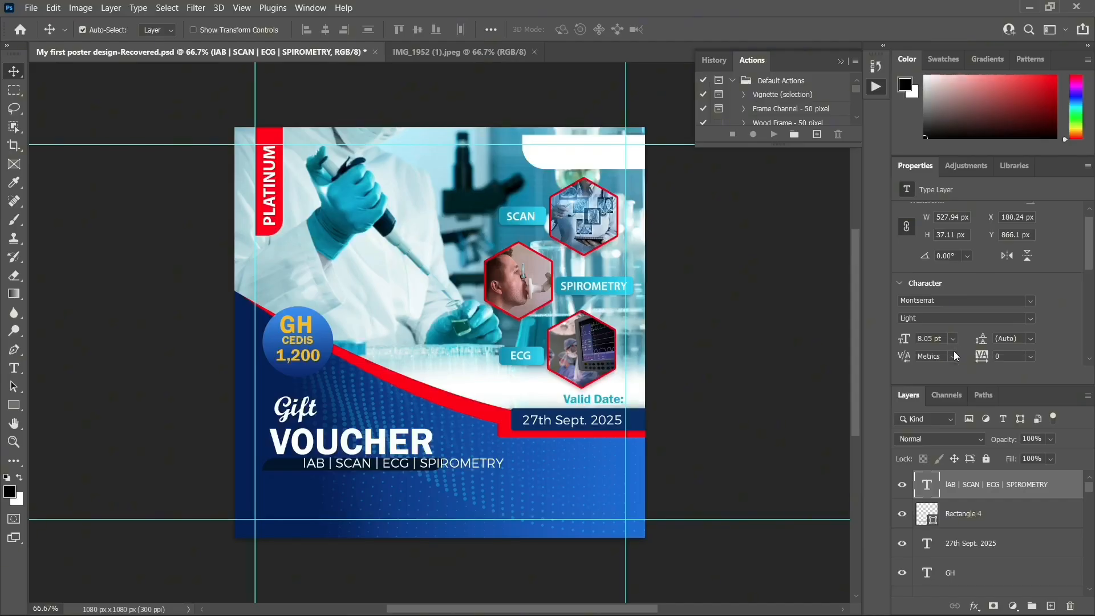
click(953, 339)
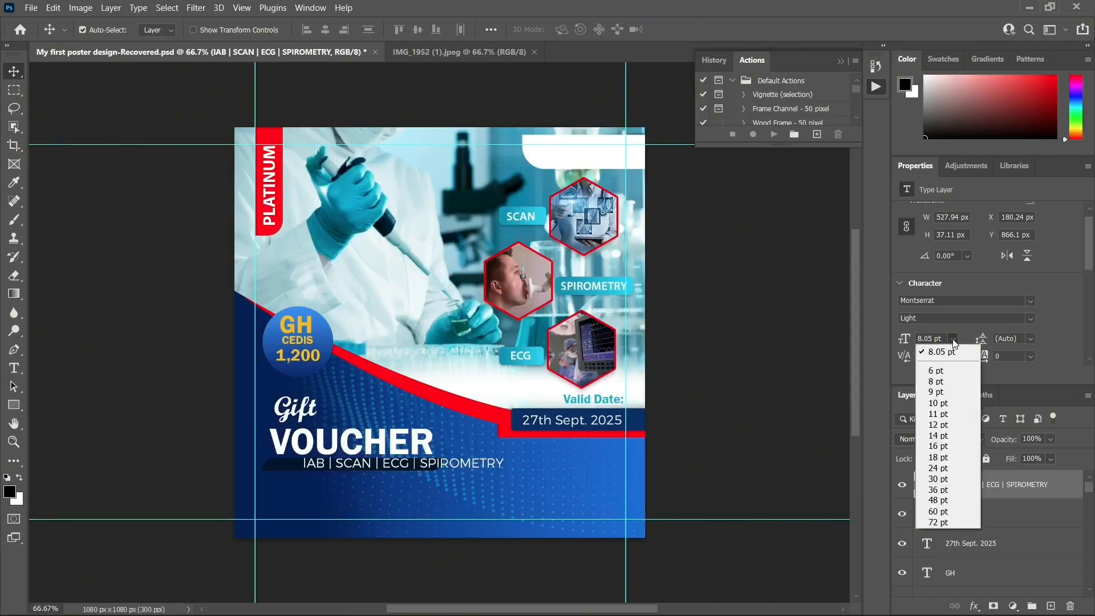
click(947, 370)
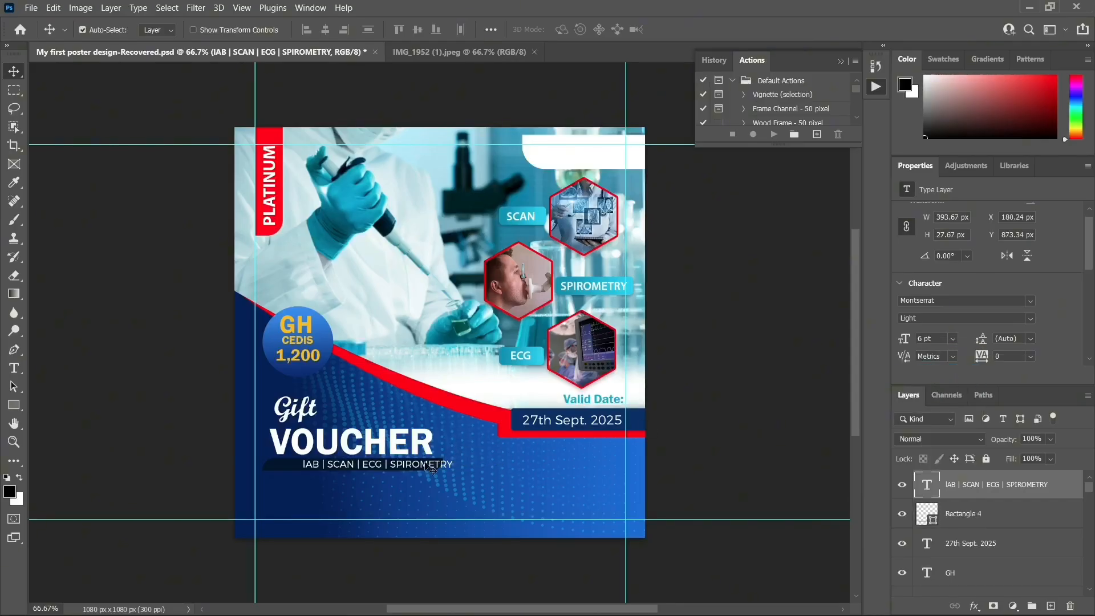
drag(427, 463, 396, 465)
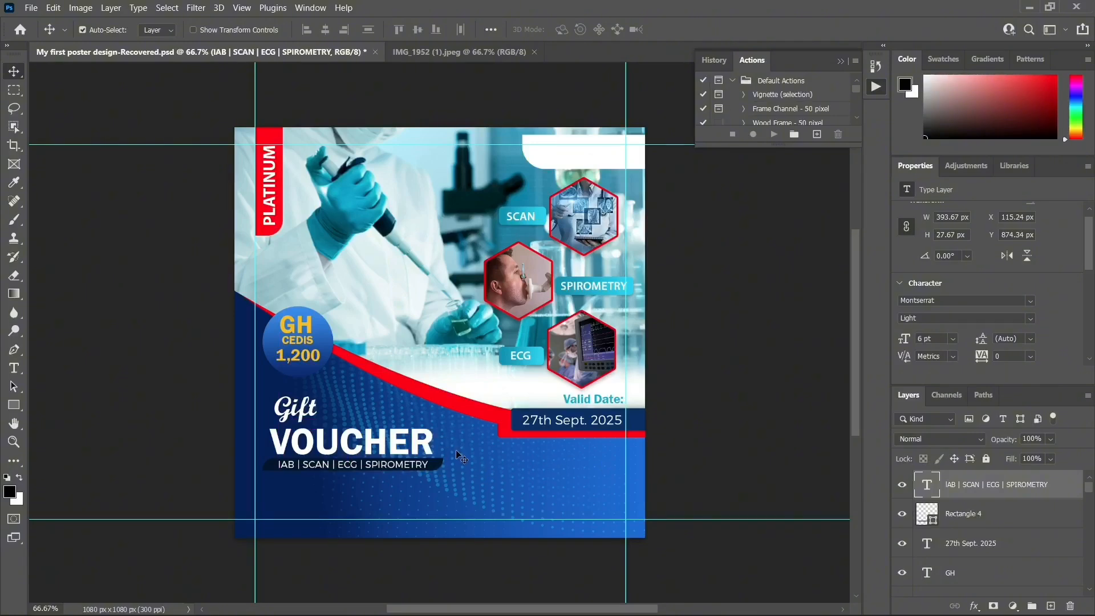
Stretch the dark bar taller to 45 px
click(440, 472)
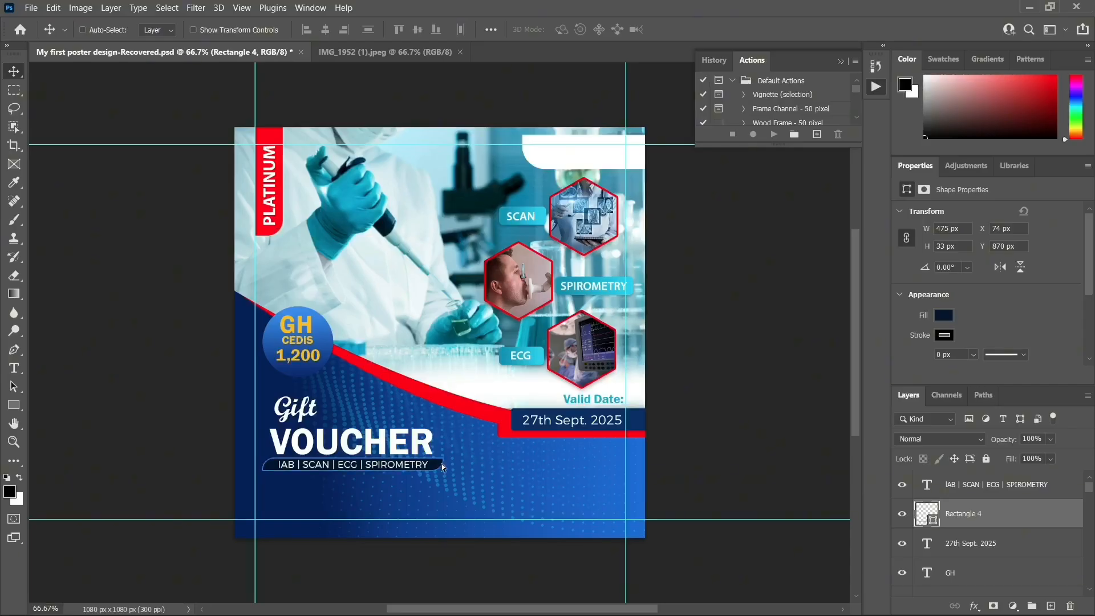
key(ctrl+t)
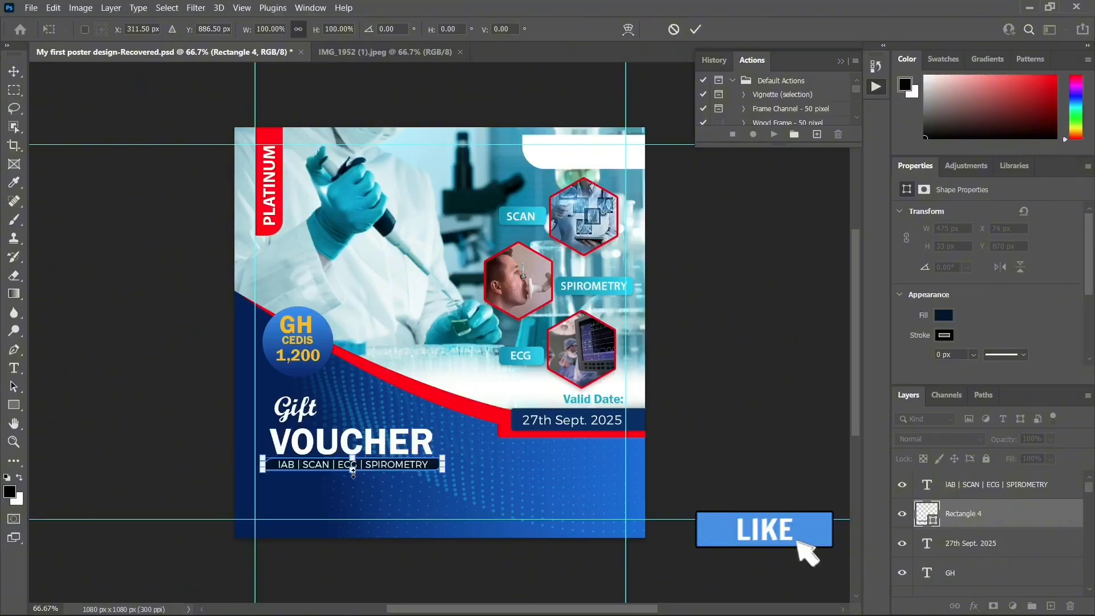
drag(353, 471, 352, 473)
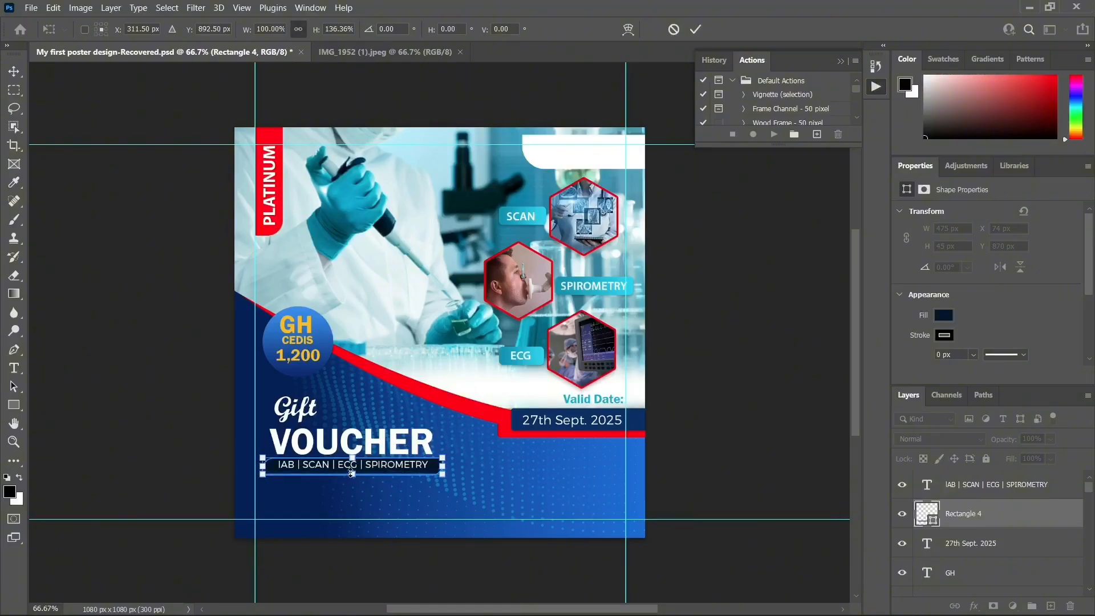
click(14, 72)
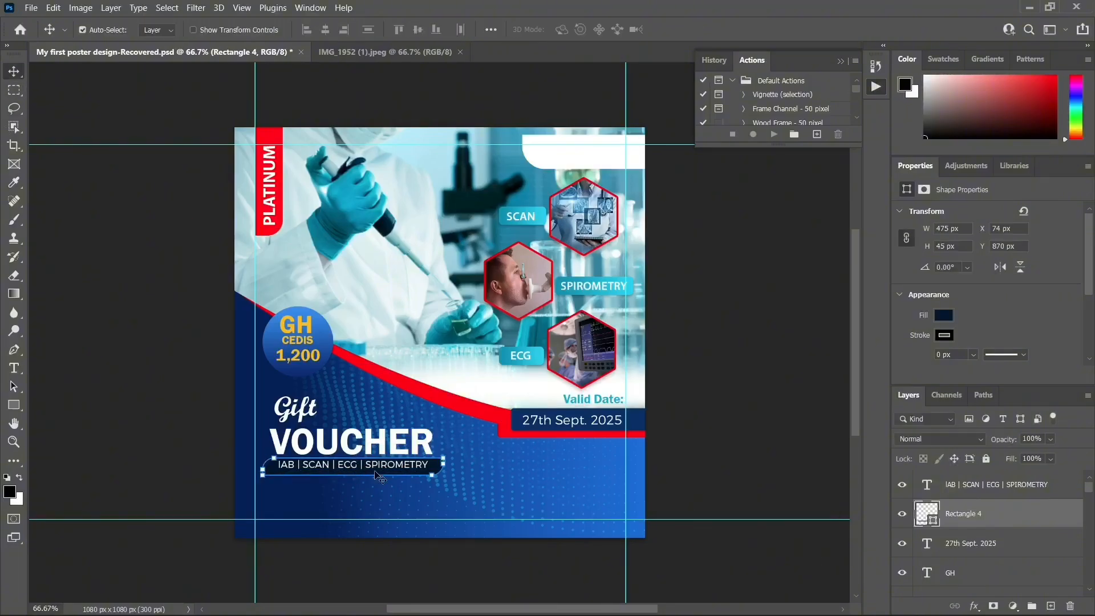
Nudge the services text down and sideways until it is centred on the bar
click(382, 473)
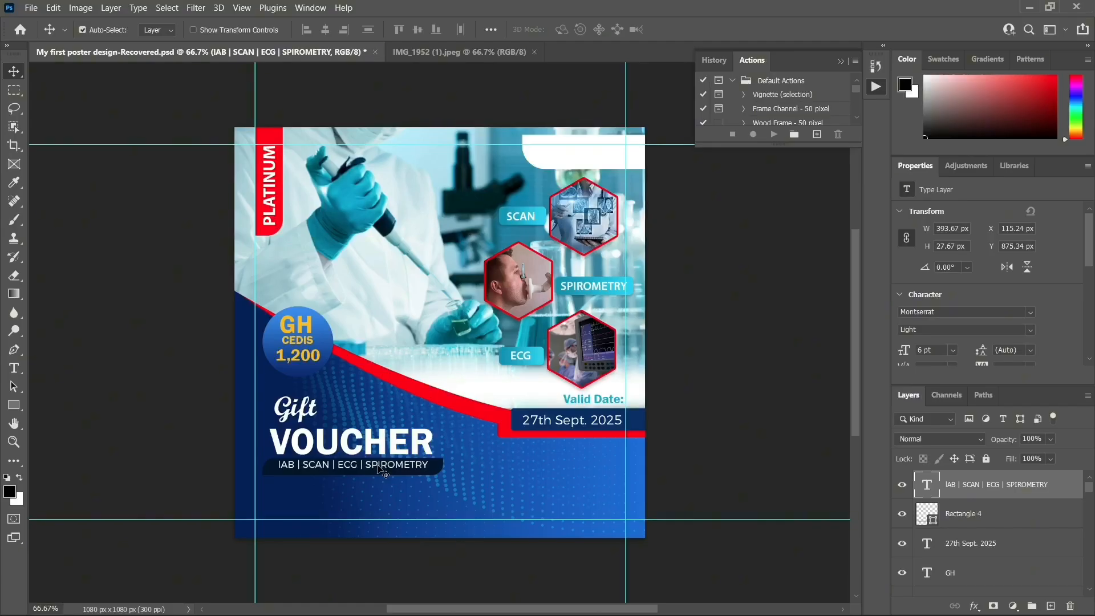
key(Down)
key(Down)
key(Down)
key(Left)
key(Left)
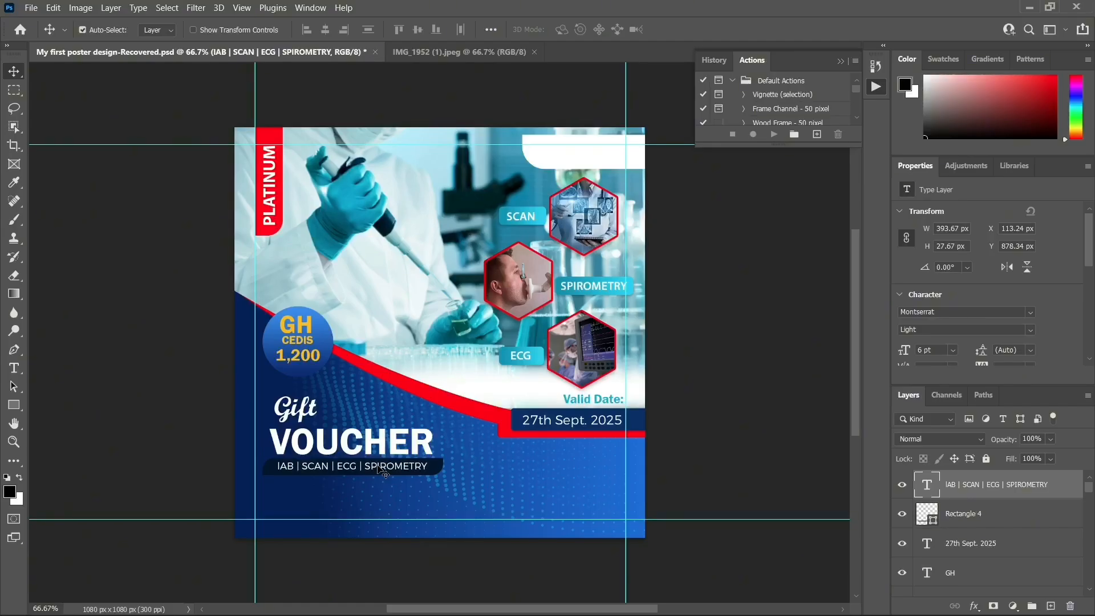
key(Down)
key(Down)
key(Right)
key(Right)
key(Right)
key(Right)
key(Down)
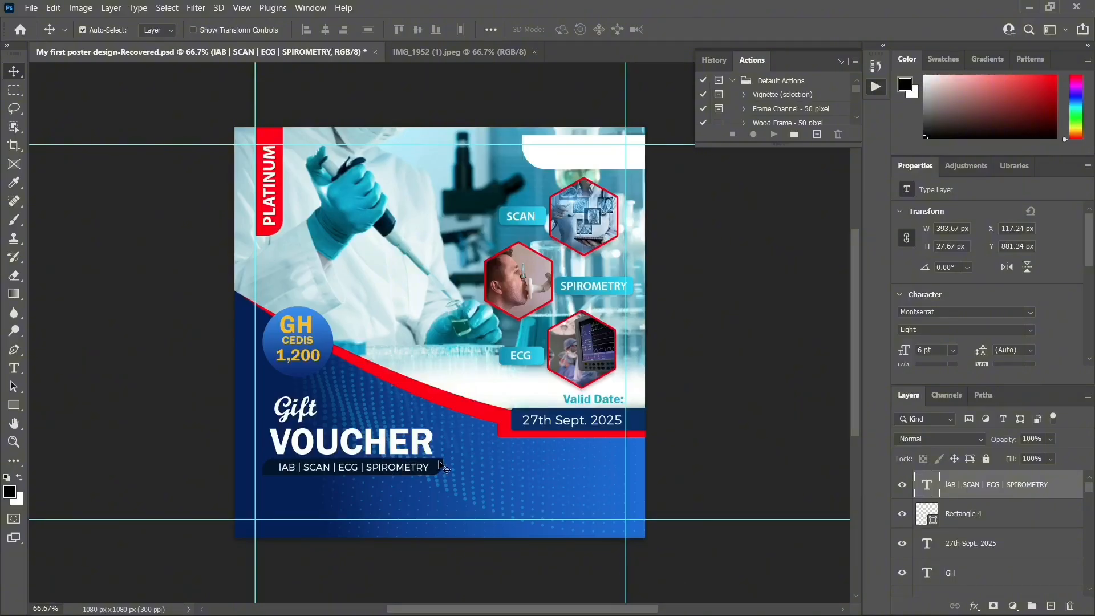
Add a Multiply drop shadow to Rectangle 4: 55% opacity, 4 px distance, 3% spread, 8 px size
click(1025, 501)
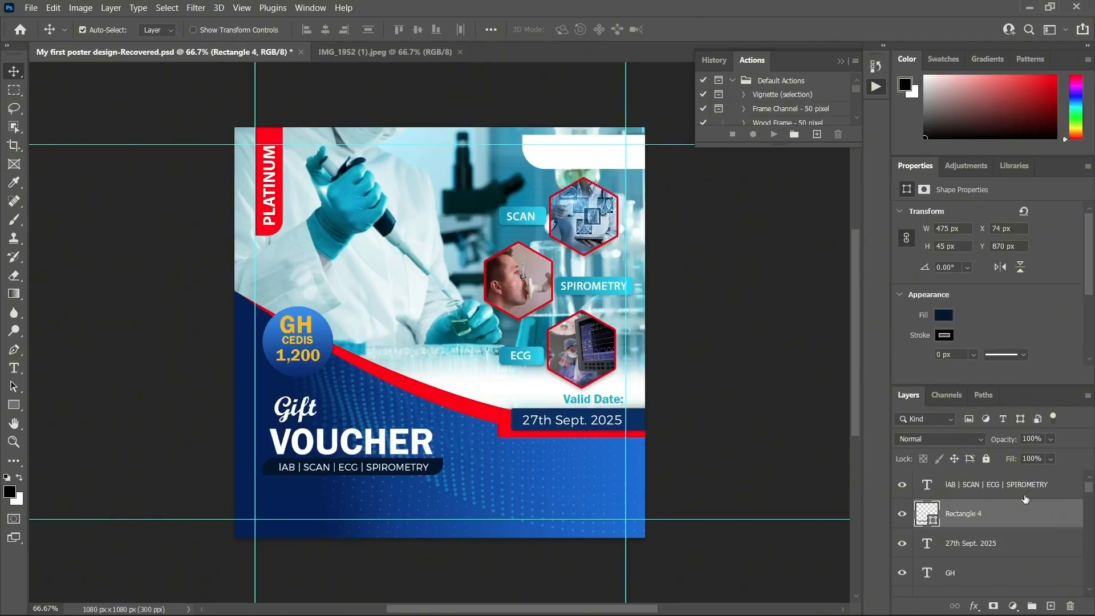
scroll(965, 520, down, 1)
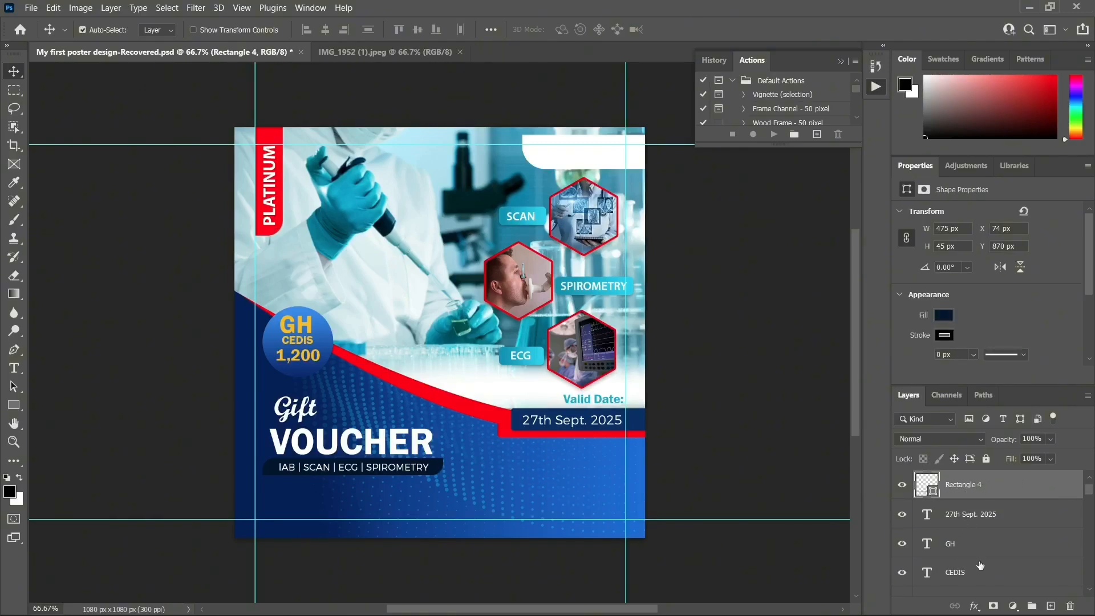
click(974, 606)
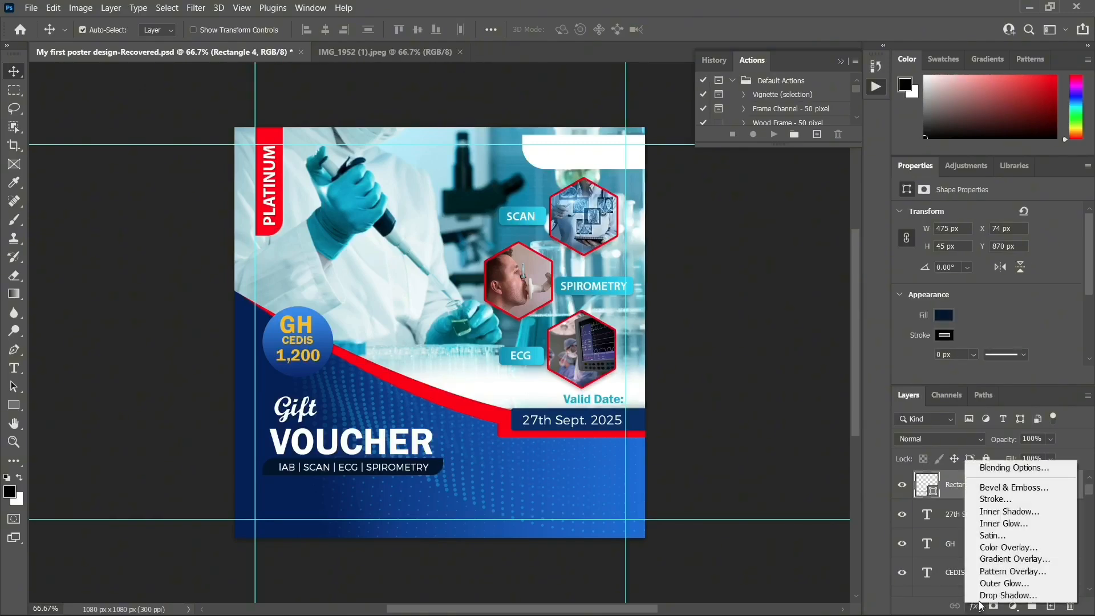
click(1007, 595)
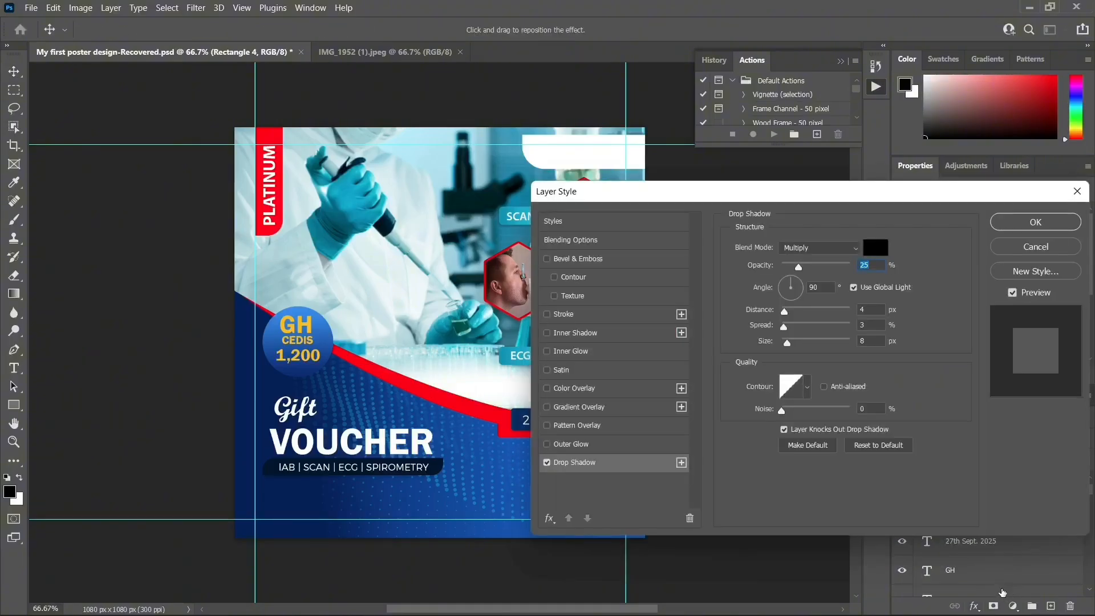
click(808, 266)
drag(810, 269, 821, 271)
drag(792, 312, 794, 312)
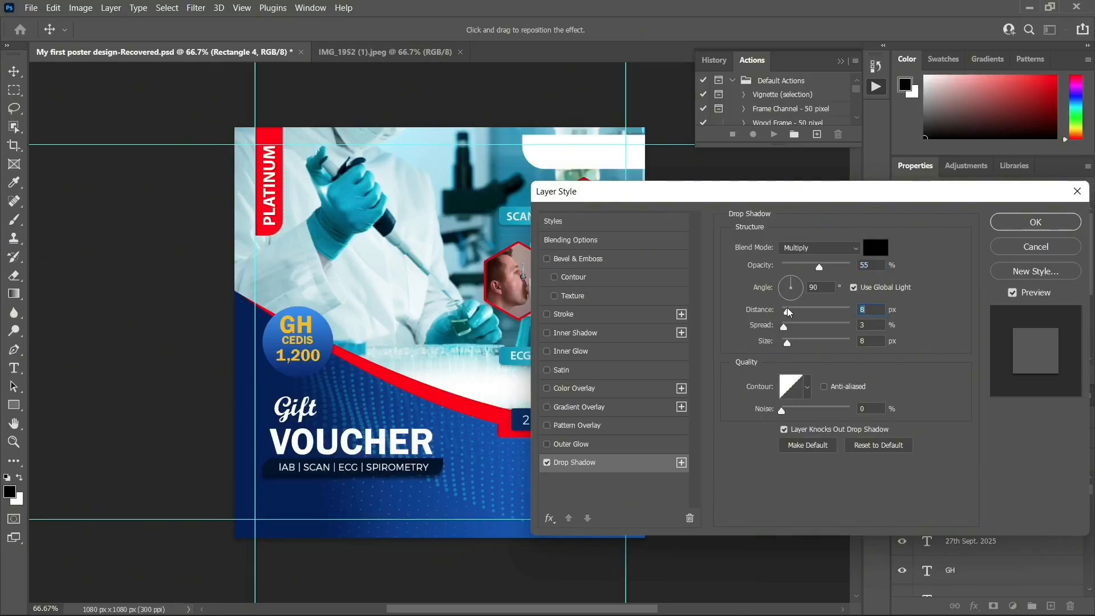
drag(787, 312, 785, 311)
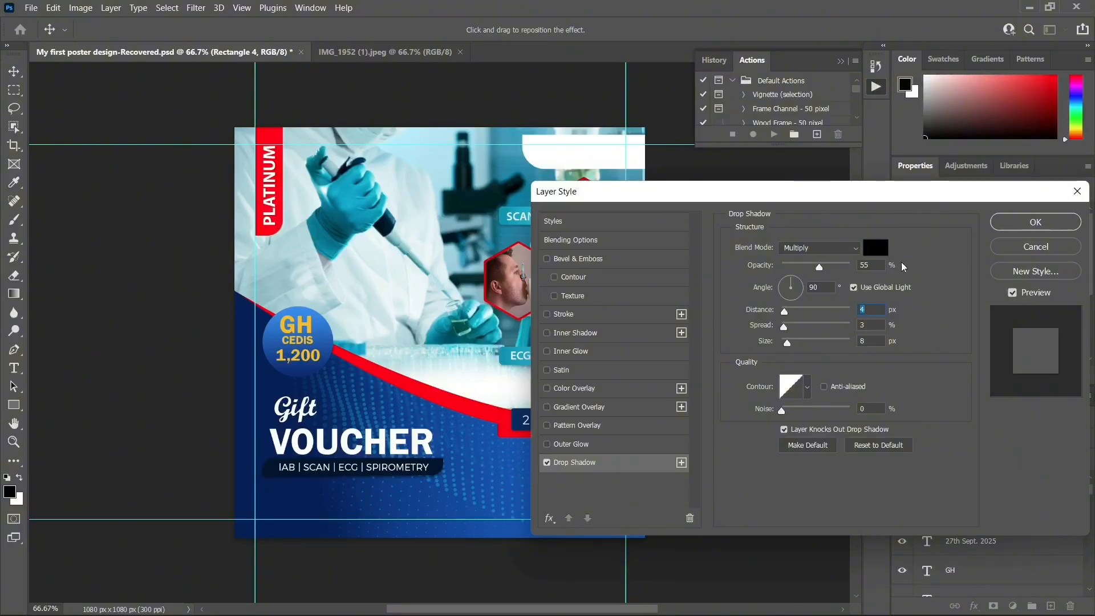
click(1036, 222)
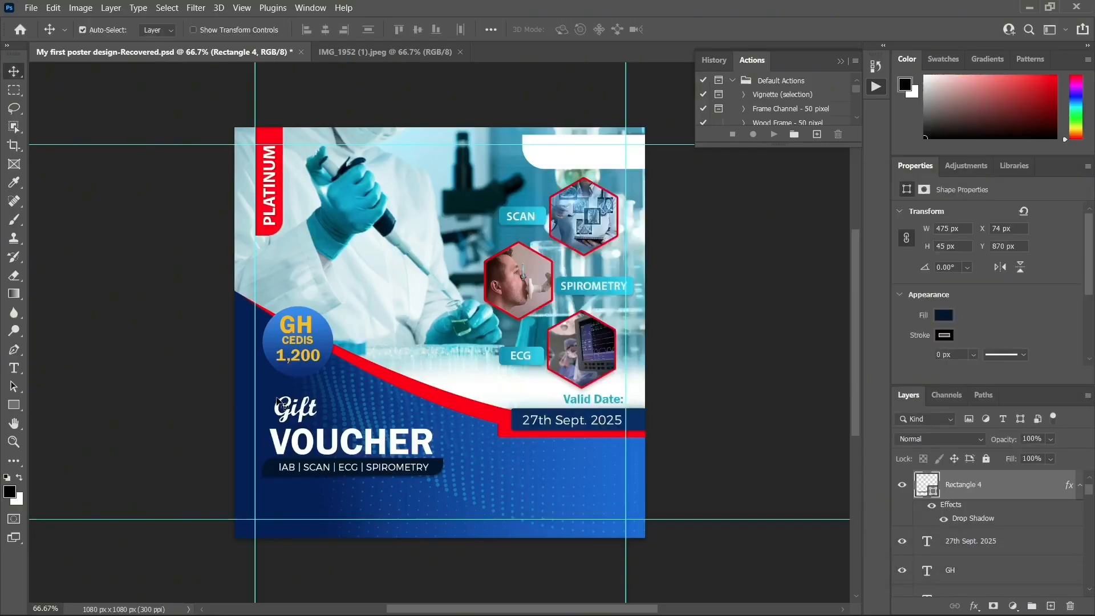
Recolour the VOUCHER text golden yellow #f9bd05, sampled from the GH badge
click(324, 439)
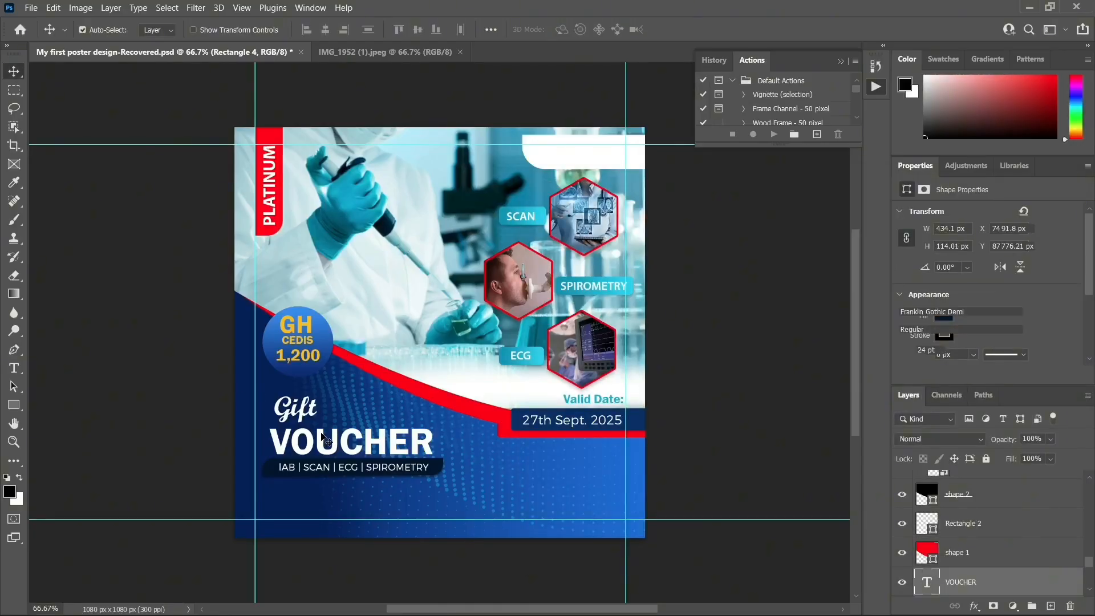
key(t)
double_click(351, 442)
click(570, 29)
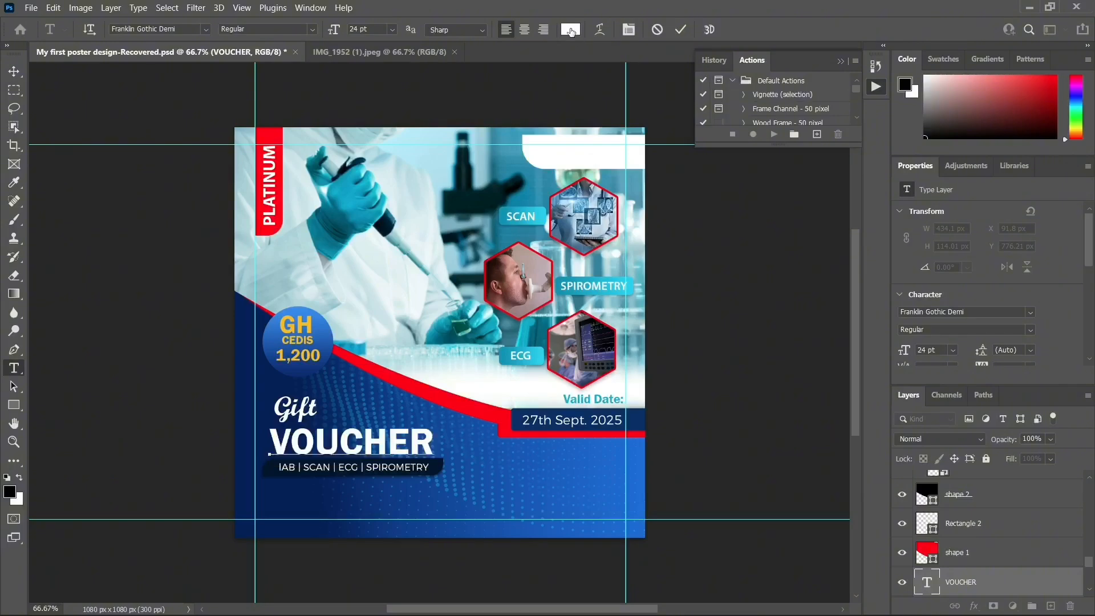
click(301, 323)
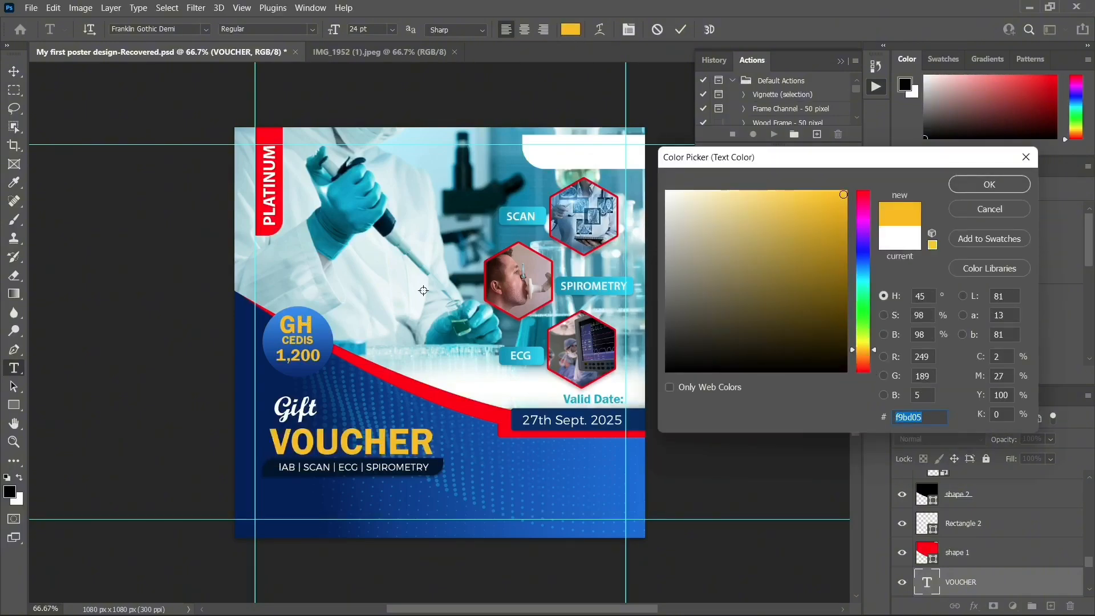
click(998, 183)
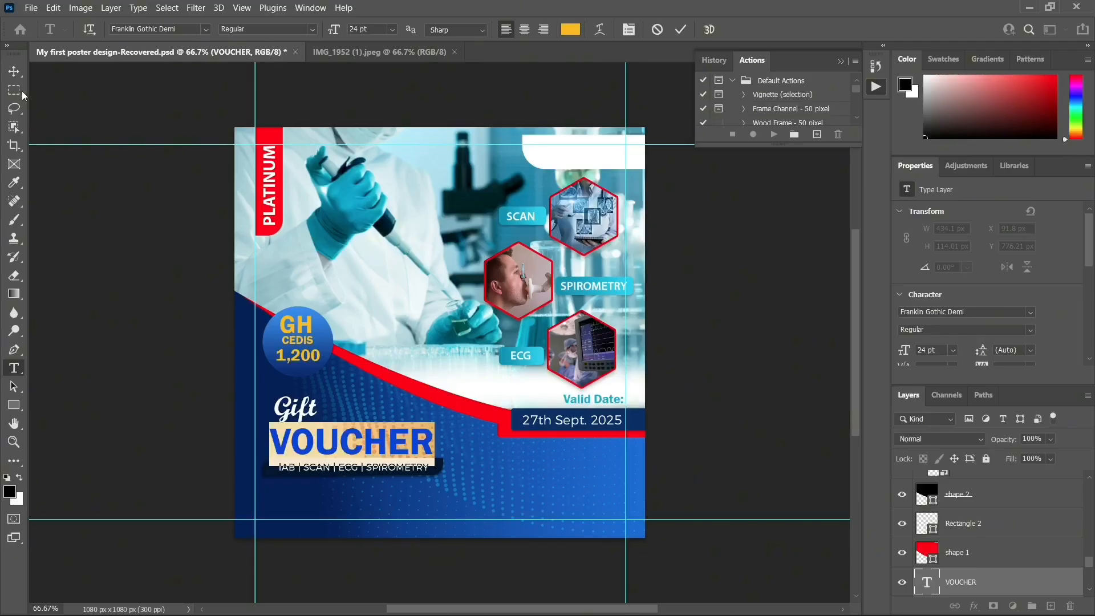
click(14, 71)
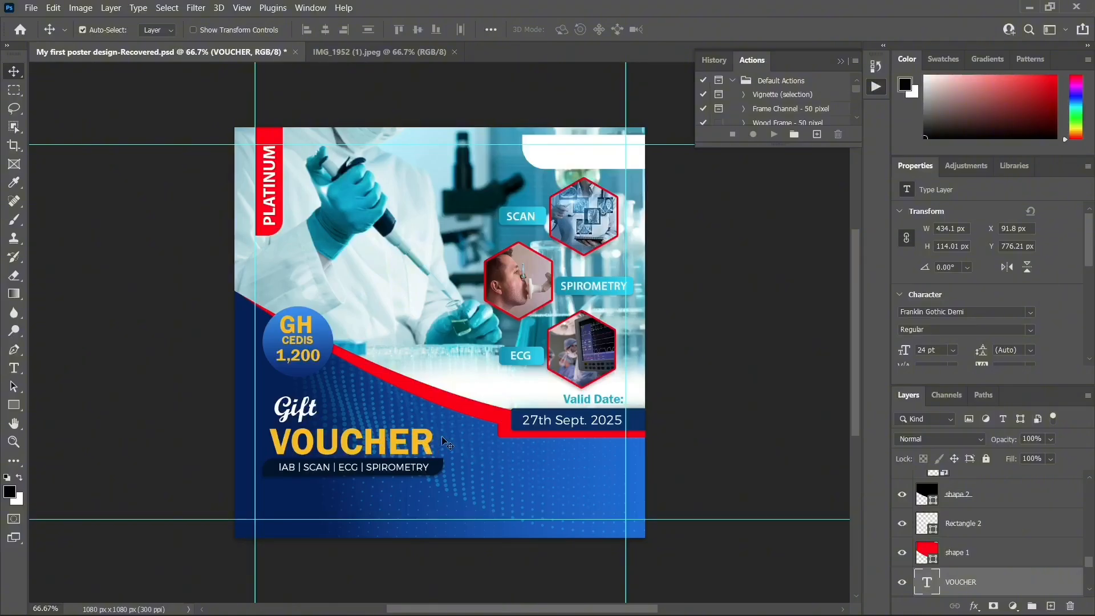
Add a 55% Multiply drop shadow to the VOUCHER heading
click(975, 606)
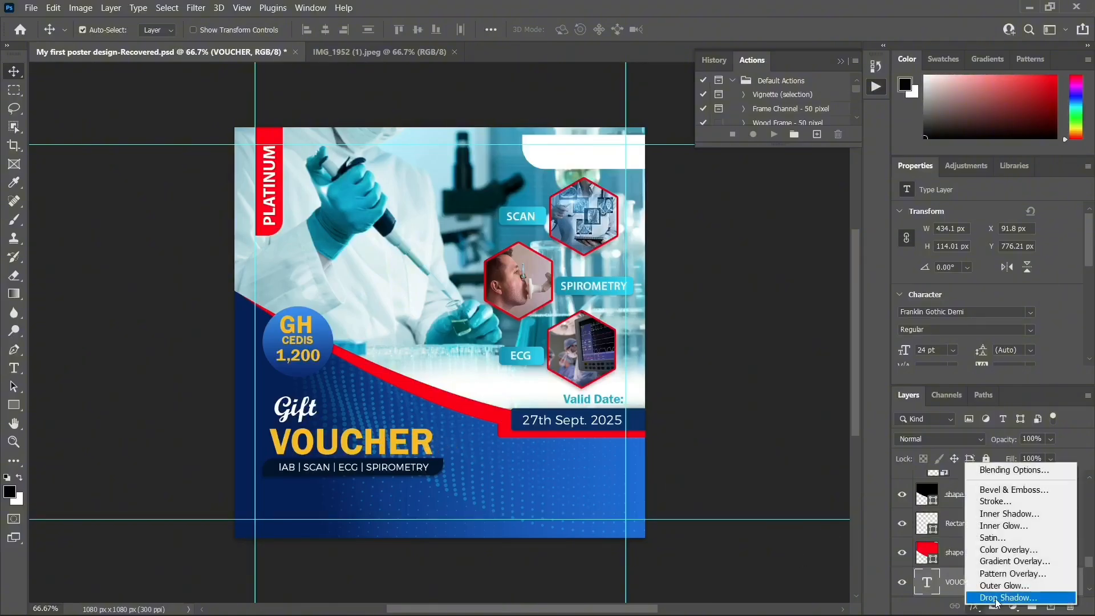
click(996, 598)
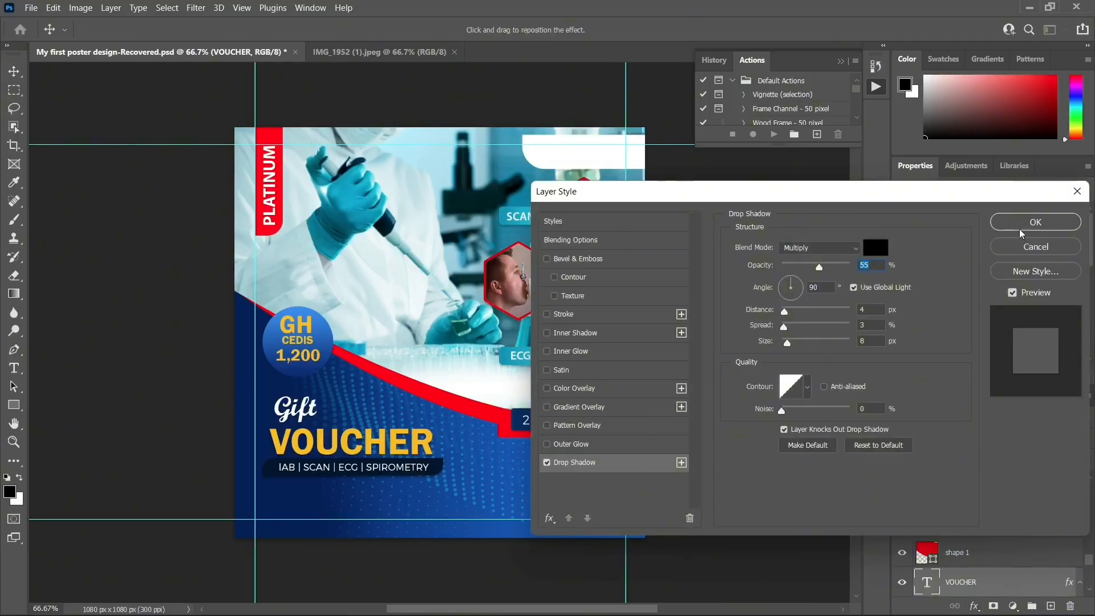
click(1055, 222)
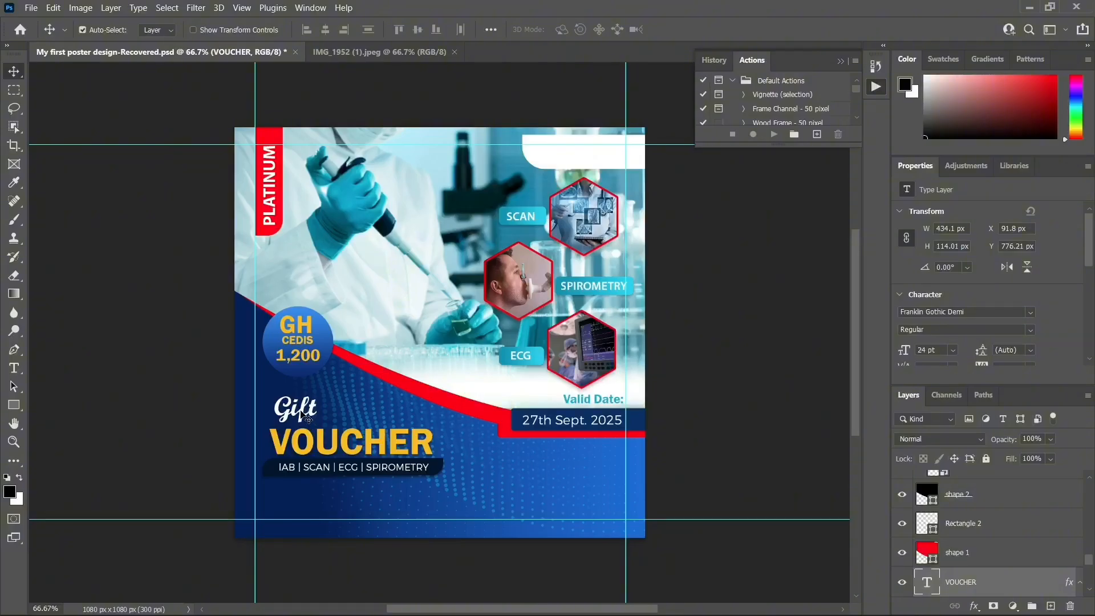
Give the Gift heading the same drop shadow
click(308, 421)
click(974, 607)
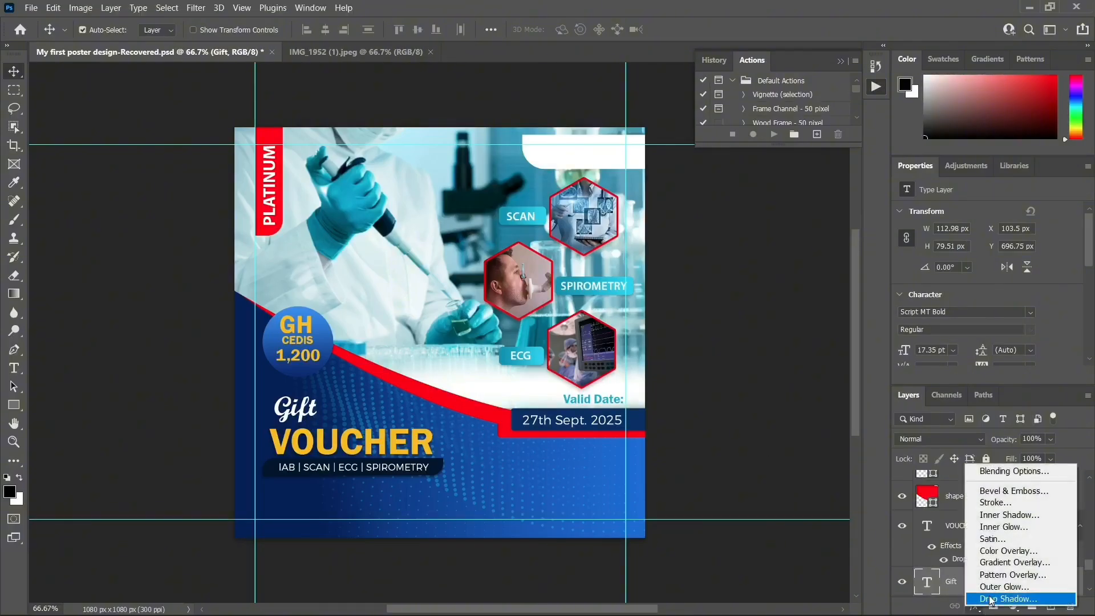
click(993, 600)
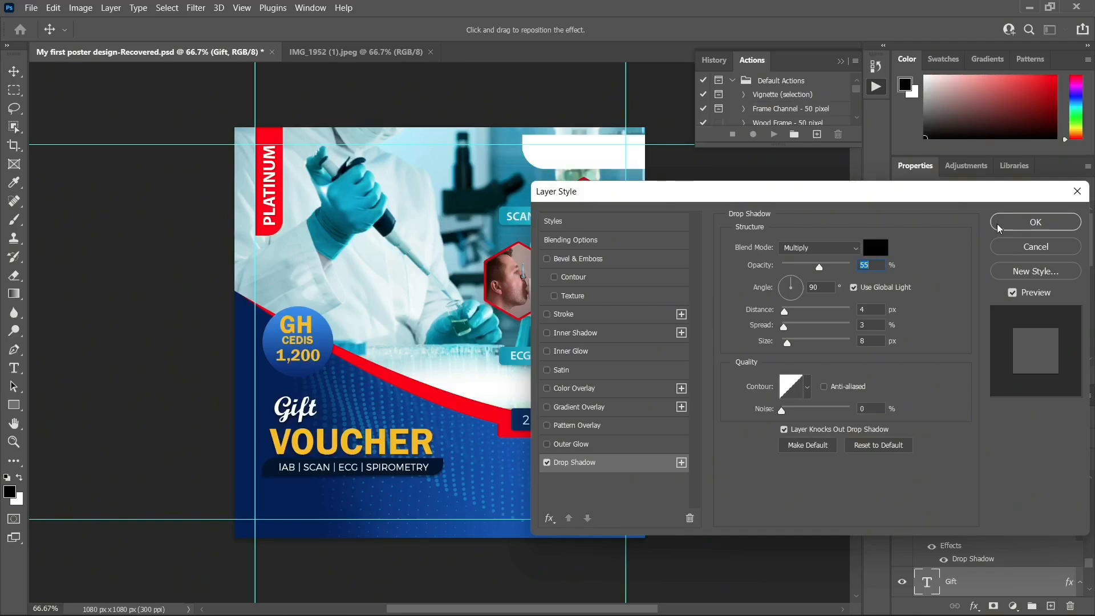
click(1035, 222)
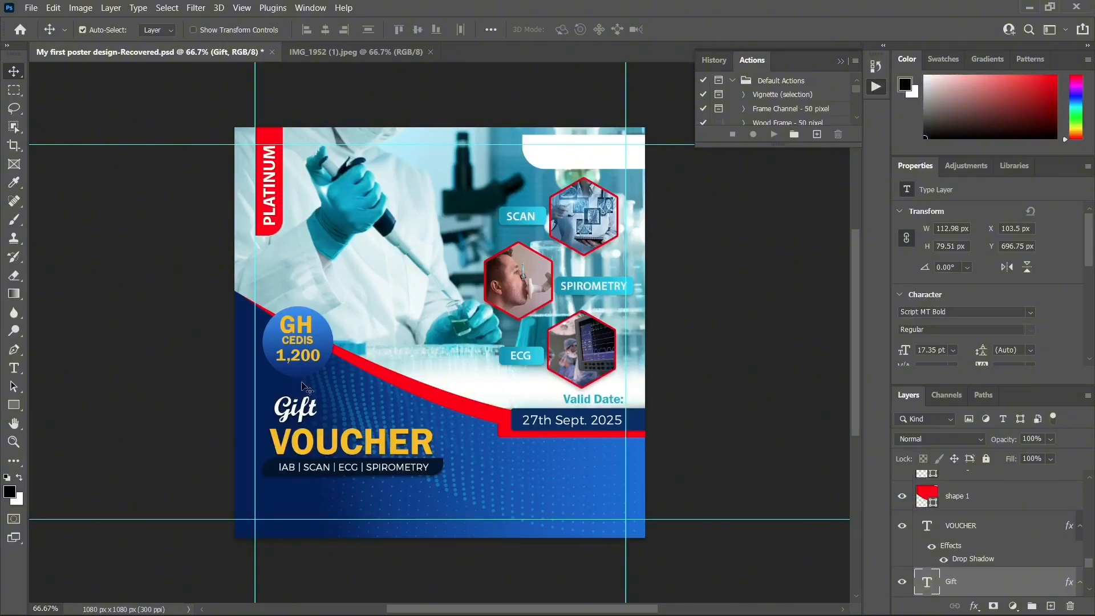
Check the IMG_1952 (1).jpeg reference, return to the poster, and select the dotted background layer
click(355, 53)
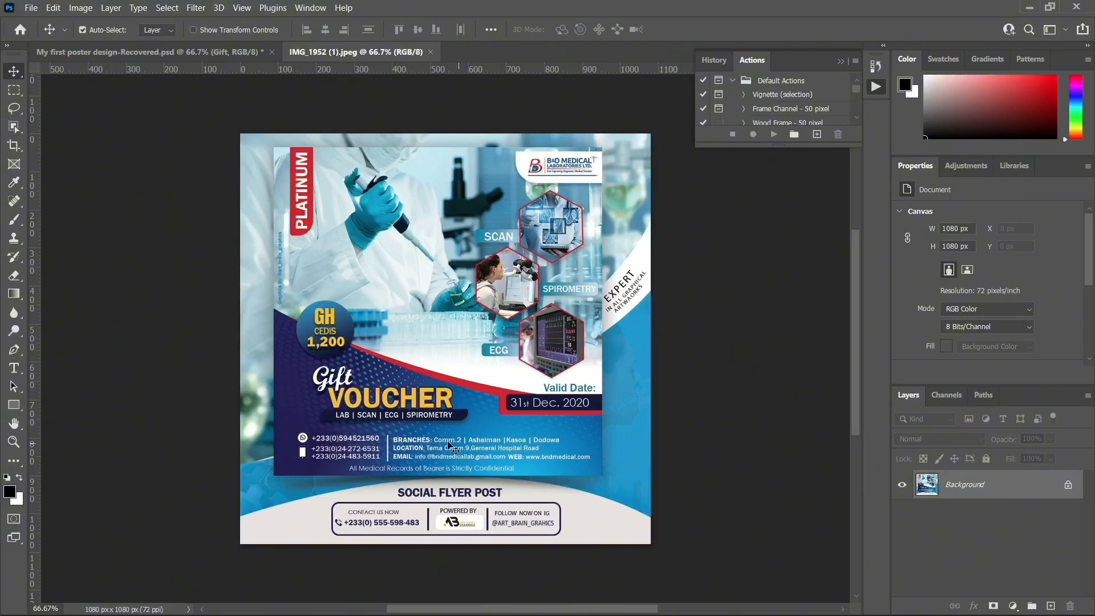
click(178, 55)
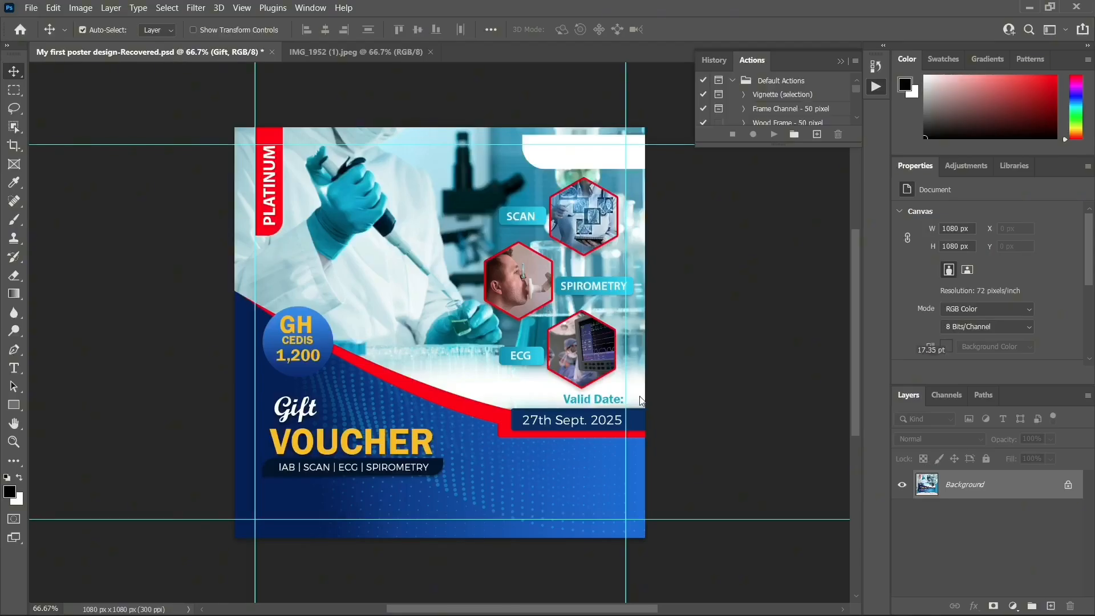
click(528, 485)
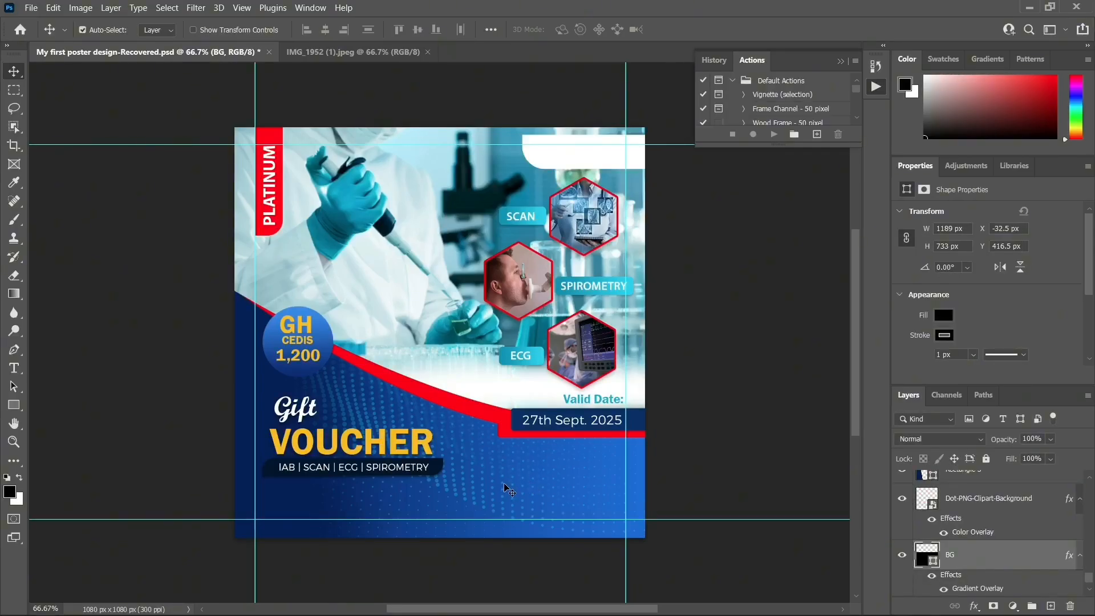
click(506, 489)
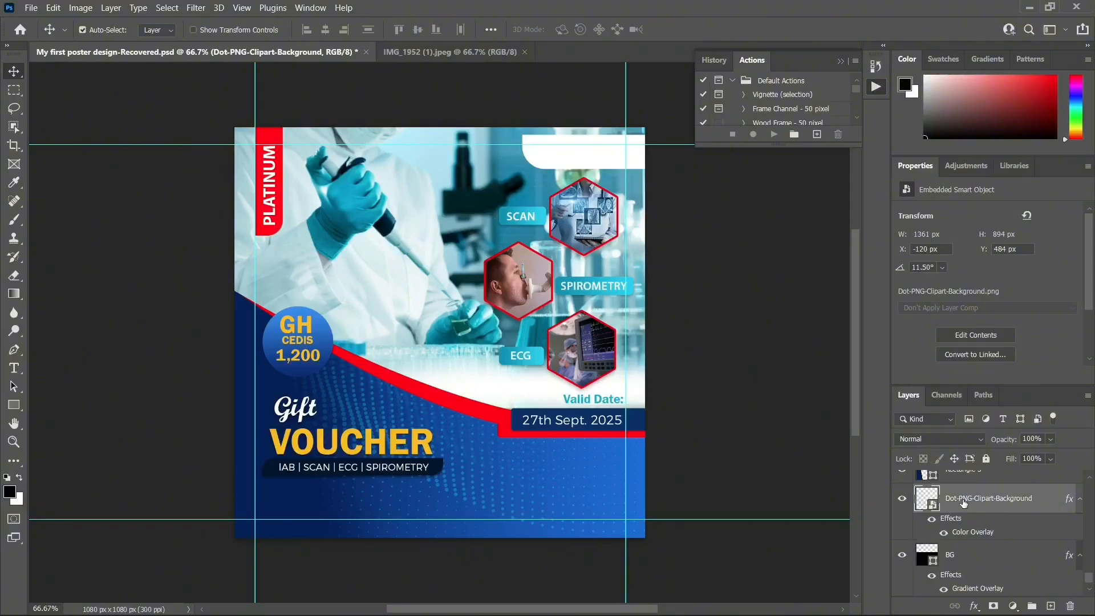
scroll(1005, 513, up, 1)
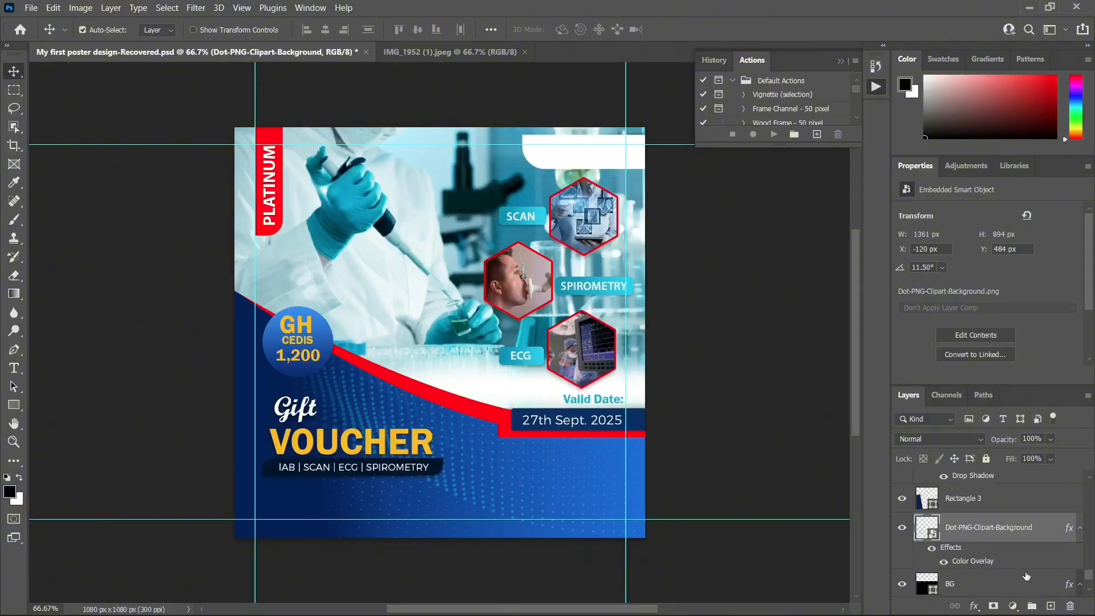
Draw an ellipse on a new layer over the lower-right blue area, filled with the glove's teal
click(1052, 607)
drag(14, 404, 67, 421)
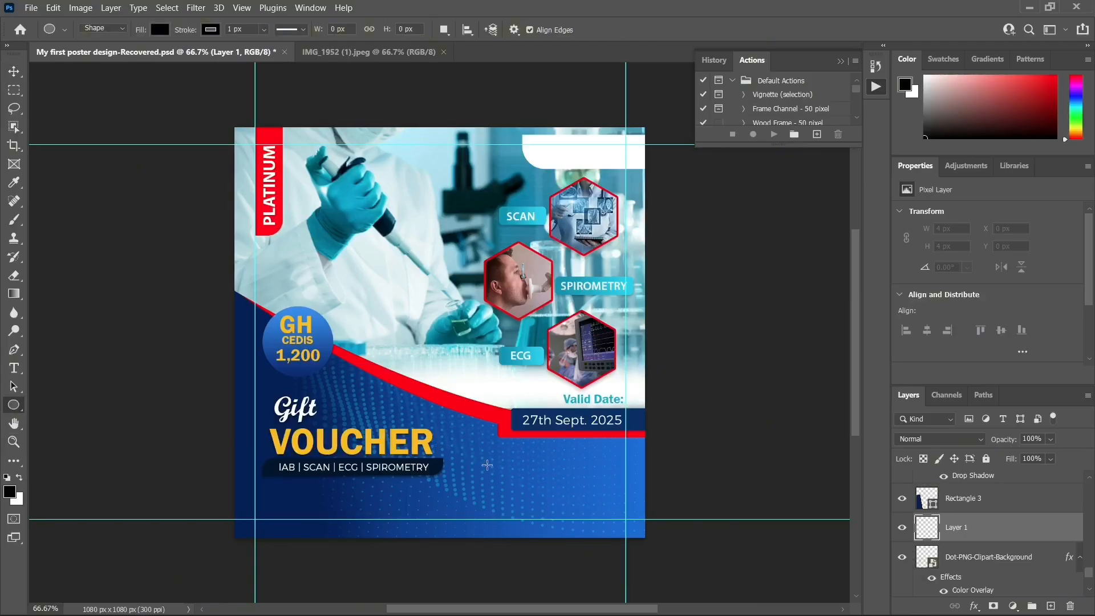
drag(484, 454, 594, 529)
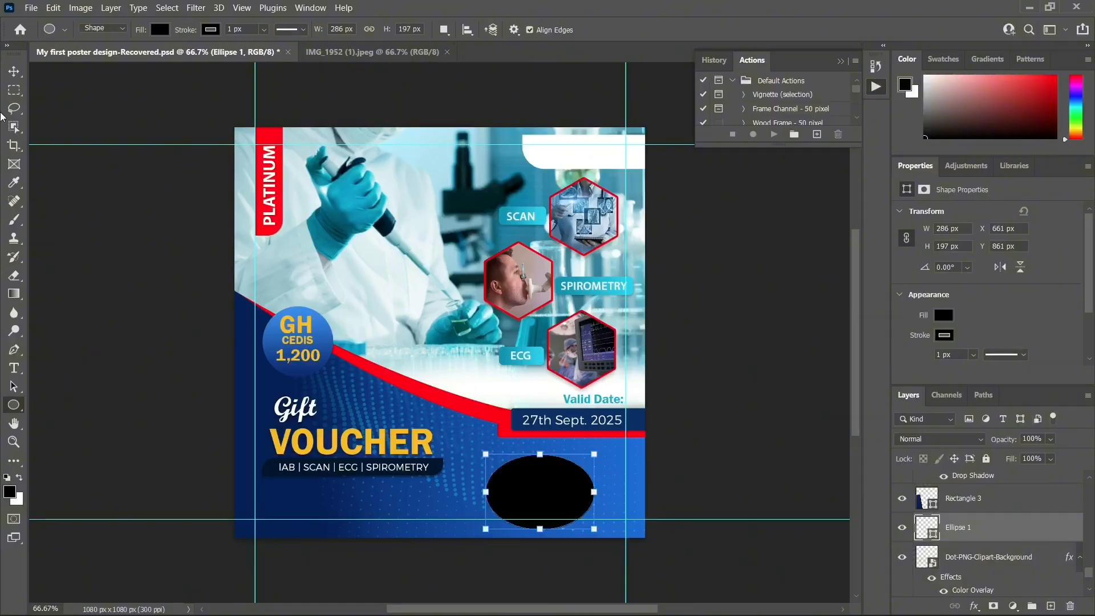
key(v)
double_click(926, 527)
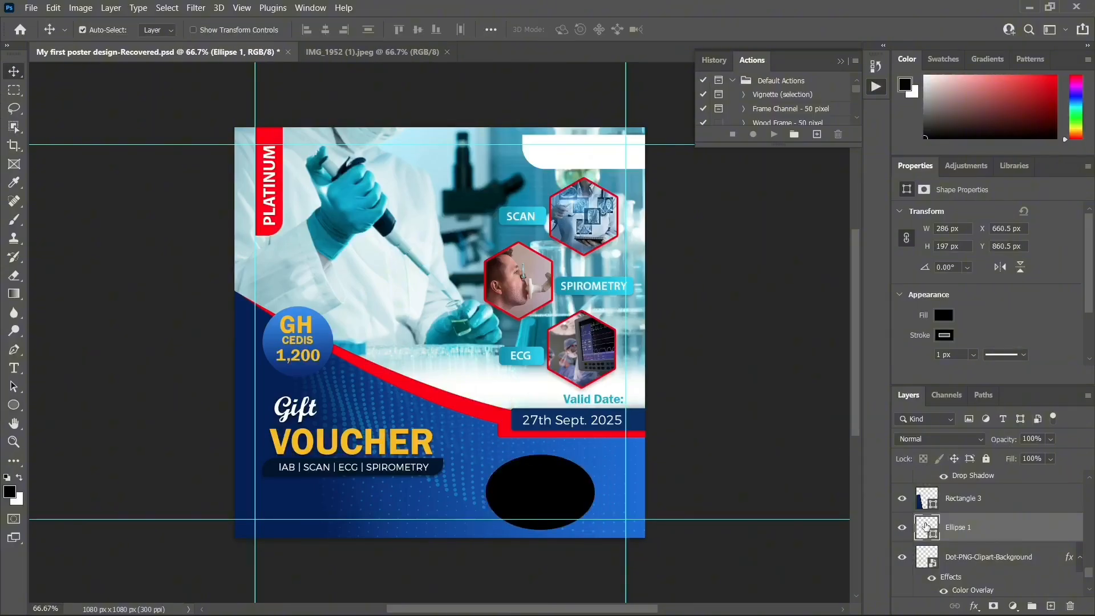
click(360, 207)
click(989, 184)
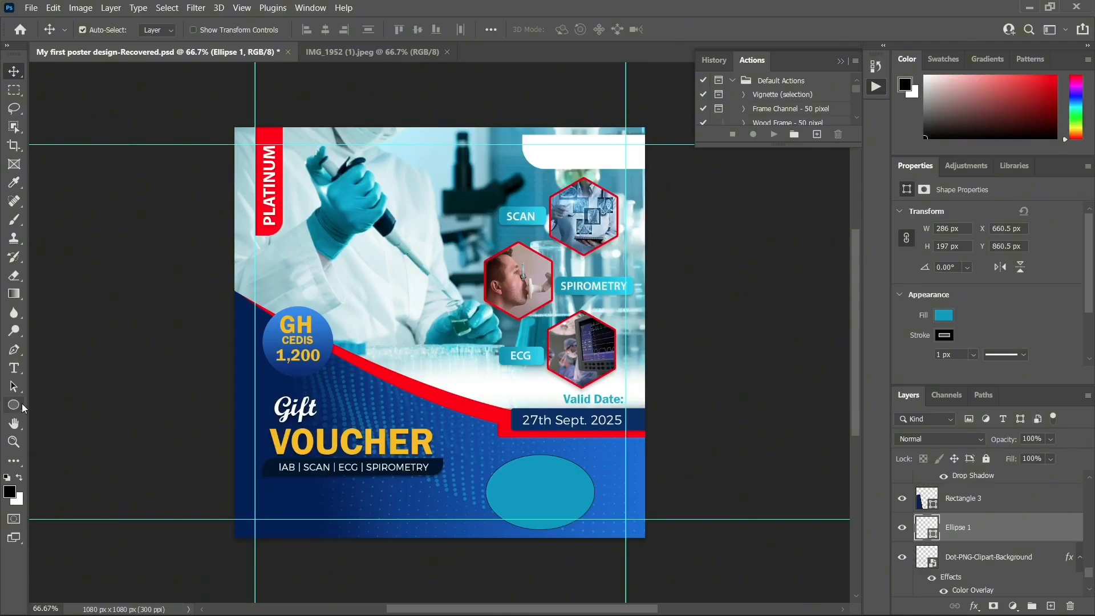
Set the ellipse's stroke to 0 px and brighten its fill to cyan #07beec
click(16, 405)
click(264, 29)
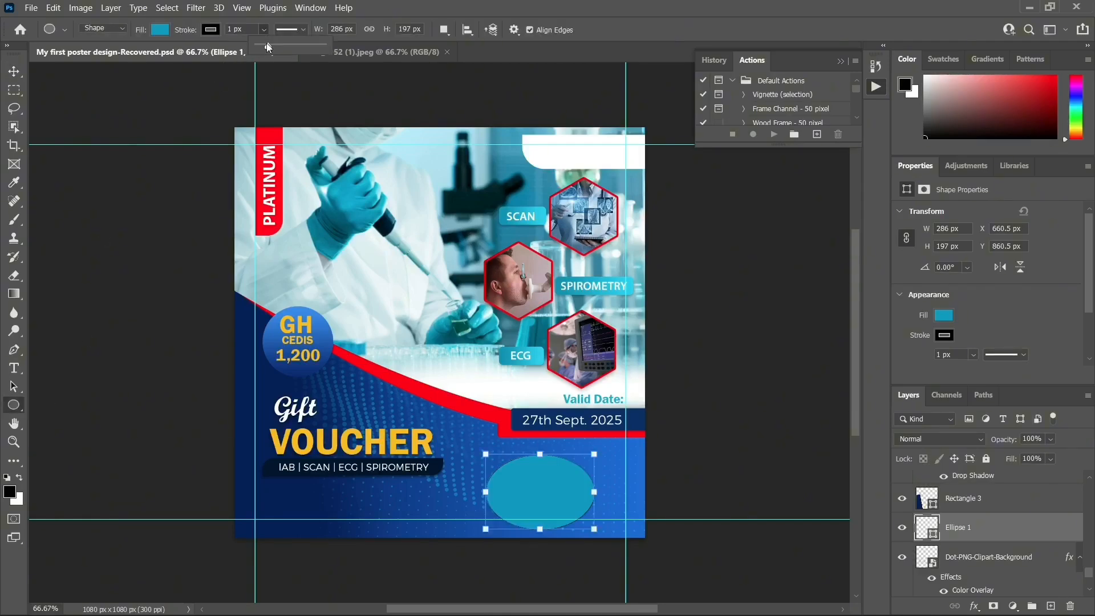
drag(267, 46, 256, 46)
click(15, 72)
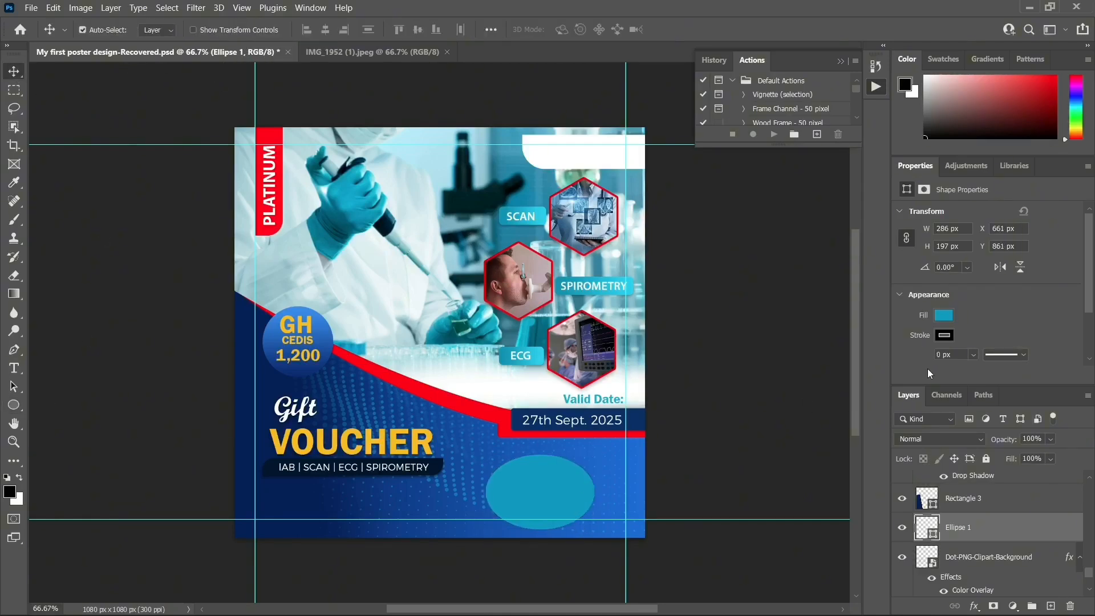
double_click(926, 527)
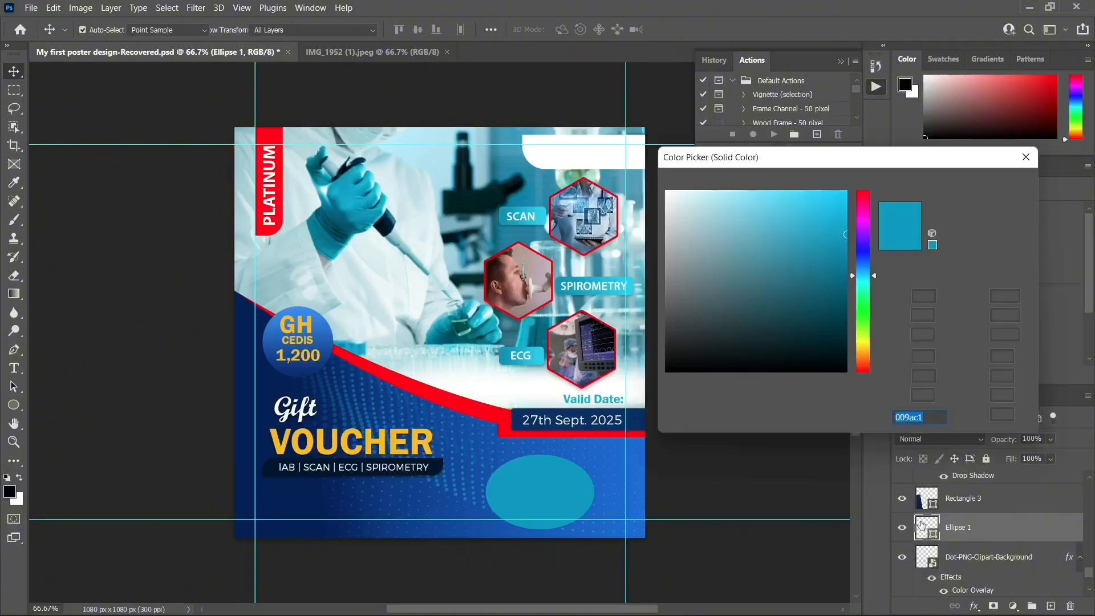
drag(838, 211, 841, 204)
click(964, 184)
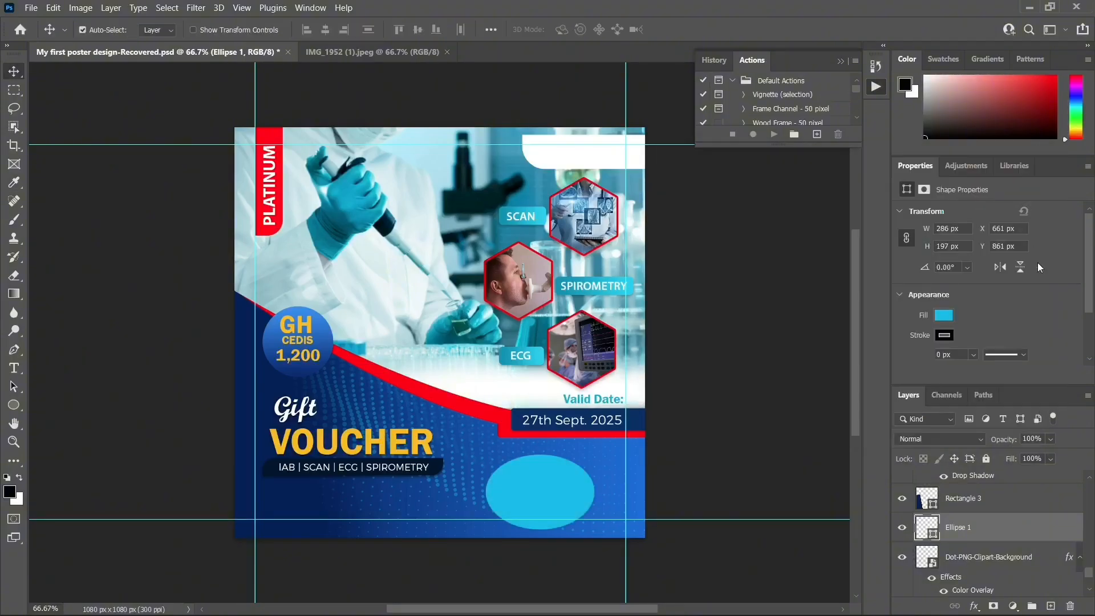
Feather the ellipse 75.5 px, enlarge it to 146%, and shift it toward the bottom-right corner
click(925, 190)
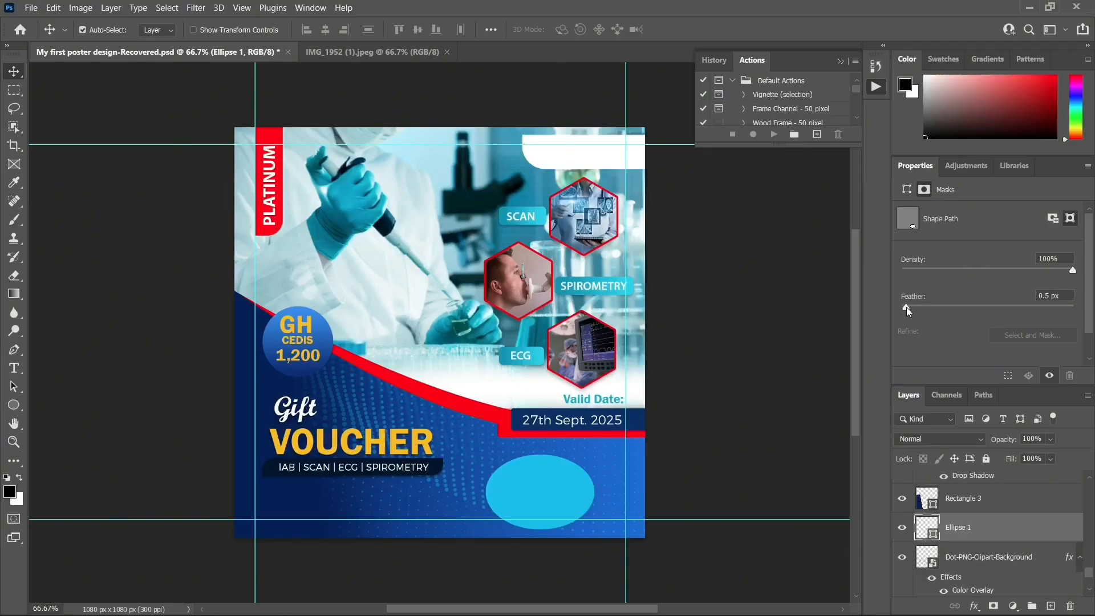
drag(907, 308, 1004, 305)
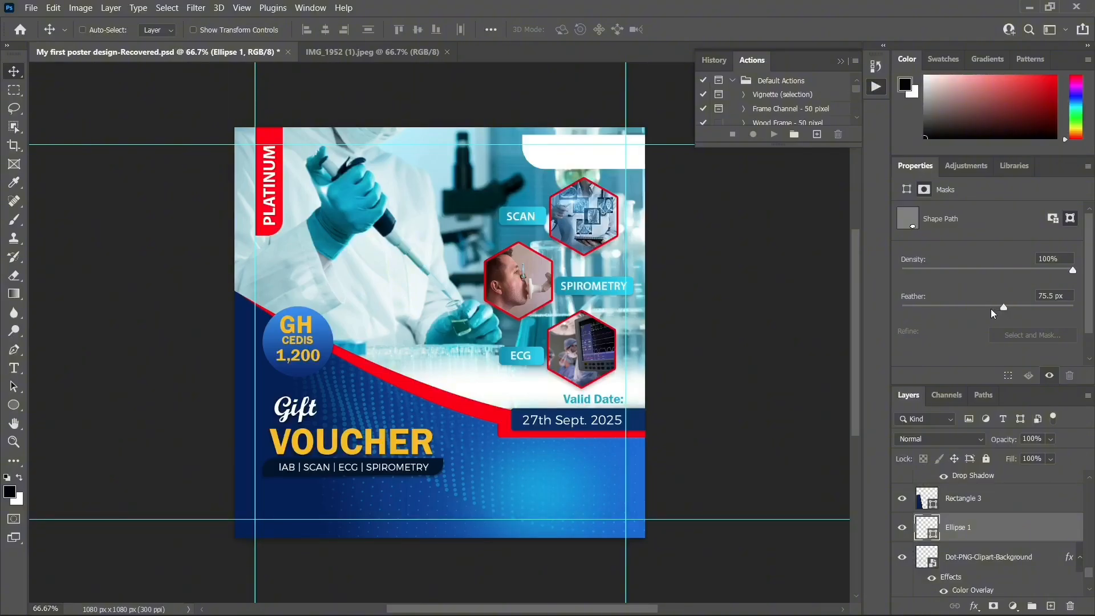
key(ctrl+t)
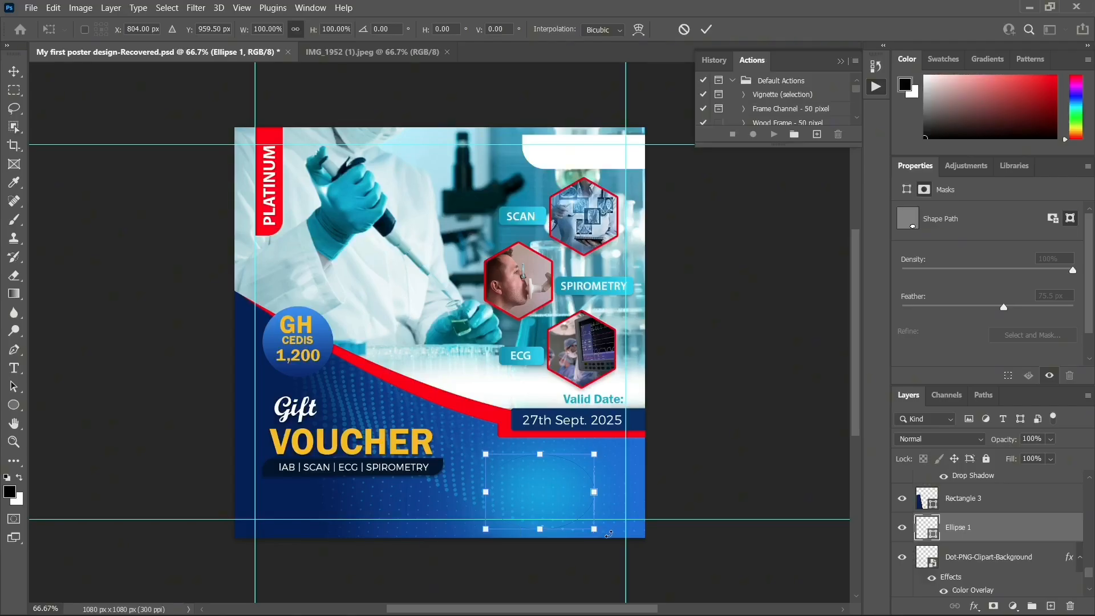
drag(594, 531, 644, 563)
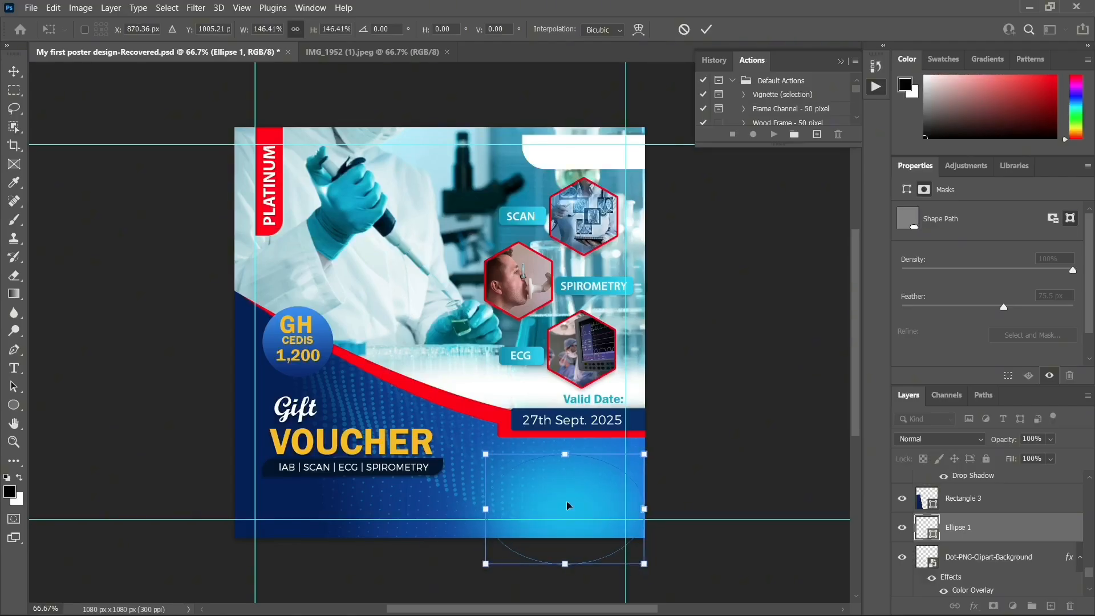
mouse_move(544, 509)
mouse_down()
mouse_move(521, 479)
mouse_move(528, 467)
mouse_move(552, 505)
mouse_up()
key(Return)
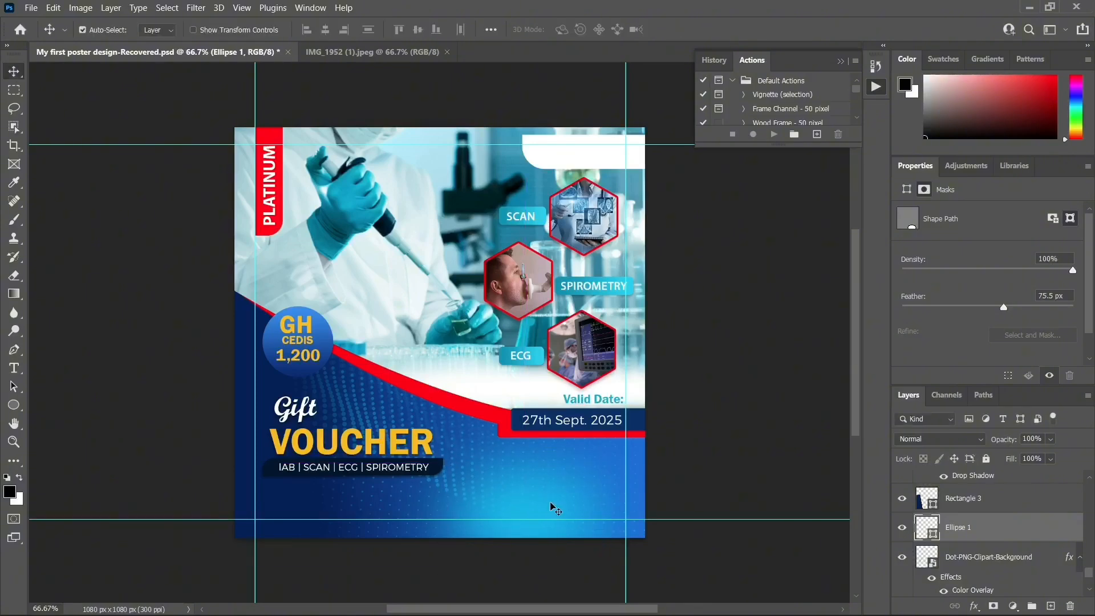
click(390, 52)
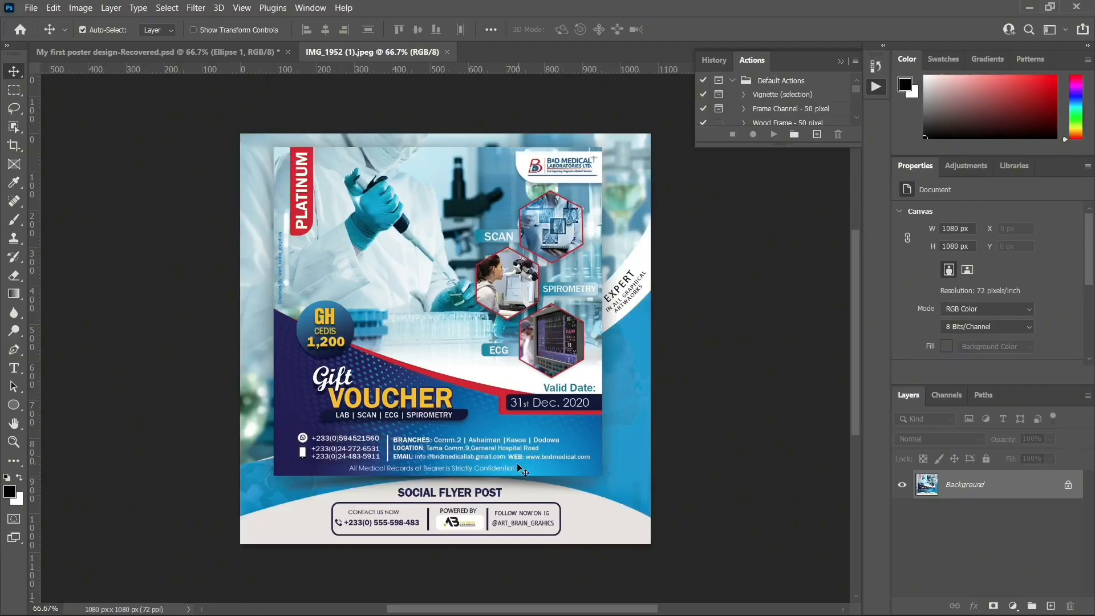
click(151, 54)
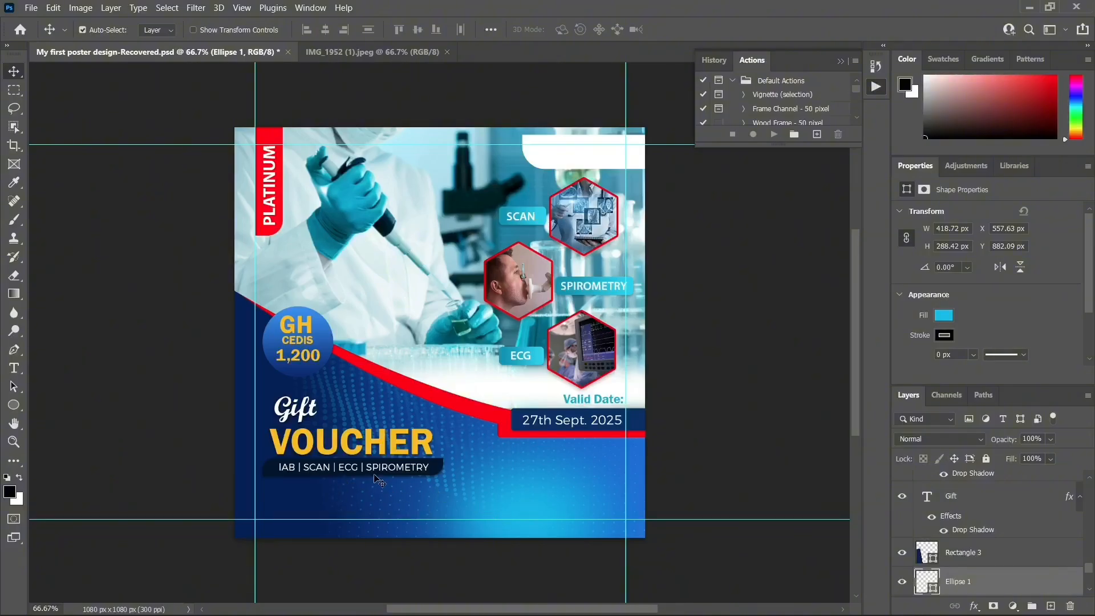
click(342, 49)
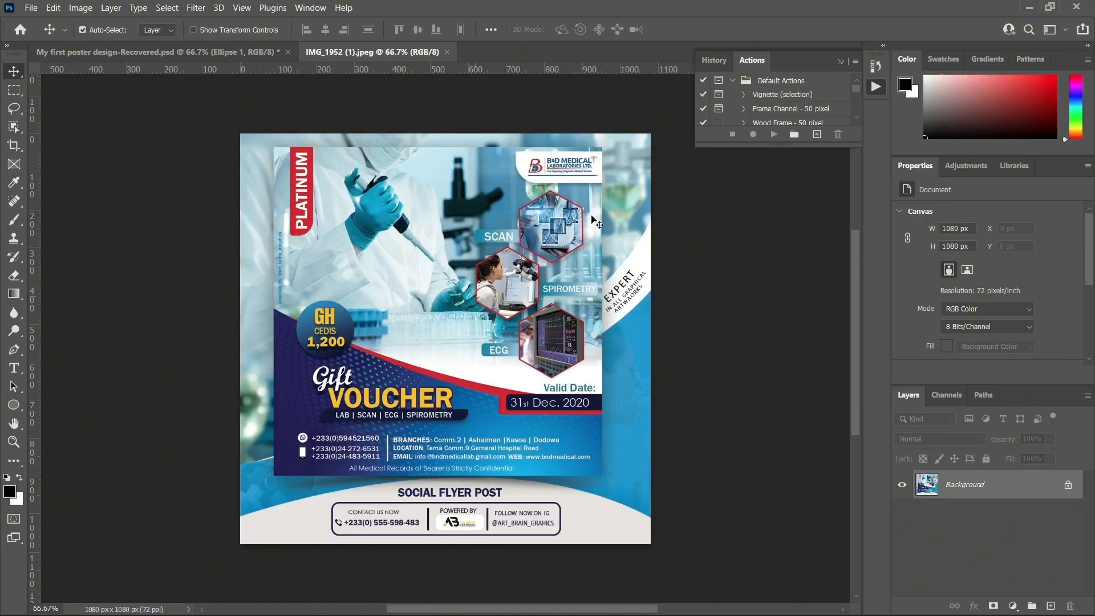
click(244, 51)
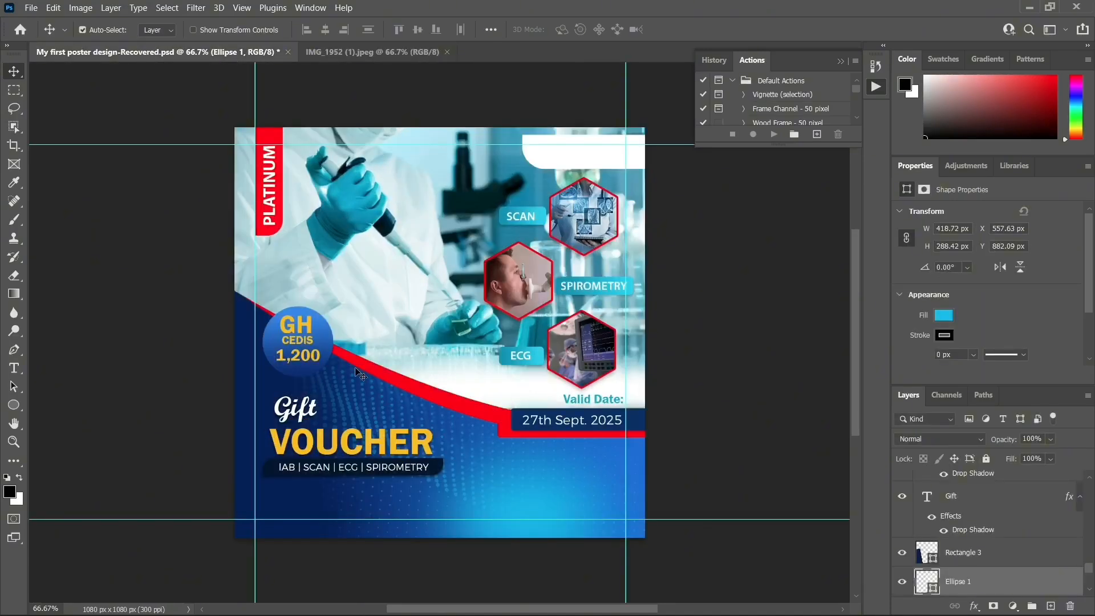
click(308, 418)
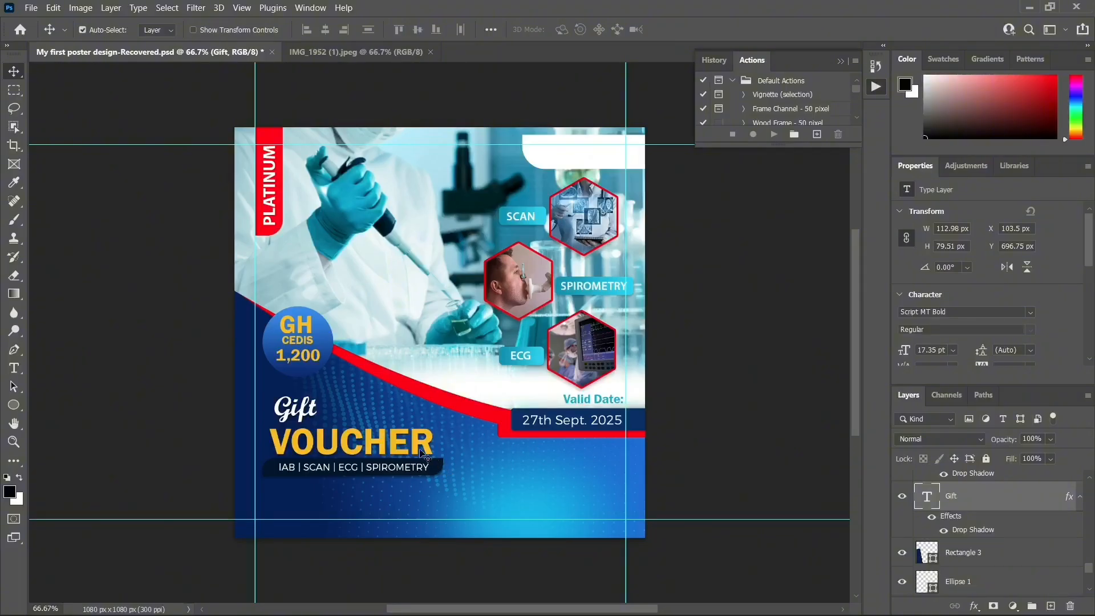
Move the Gift text up and right, and shift the dark services bar up
drag(308, 422, 340, 433)
click(328, 436)
mouse_move(440, 471)
mouse_down()
mouse_move(460, 463)
mouse_move(419, 466)
mouse_move(427, 448)
mouse_move(430, 460)
mouse_up()
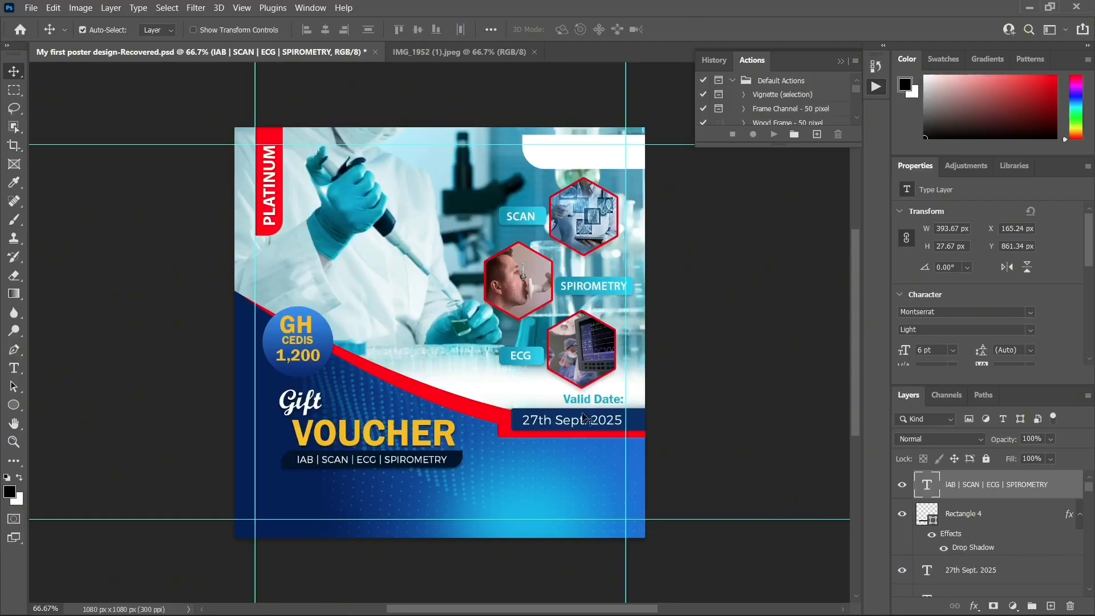
Shrink the VOUCHER text to about 93% and nudge it up and right
ctrl+click(452, 439)
key(ctrl+t)
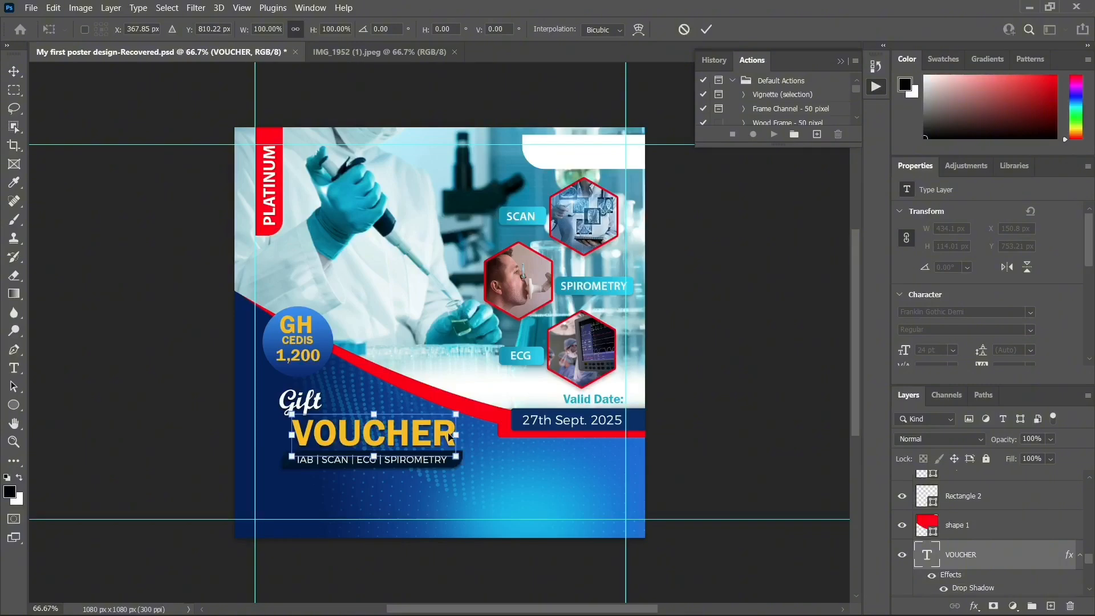
drag(459, 413, 446, 403)
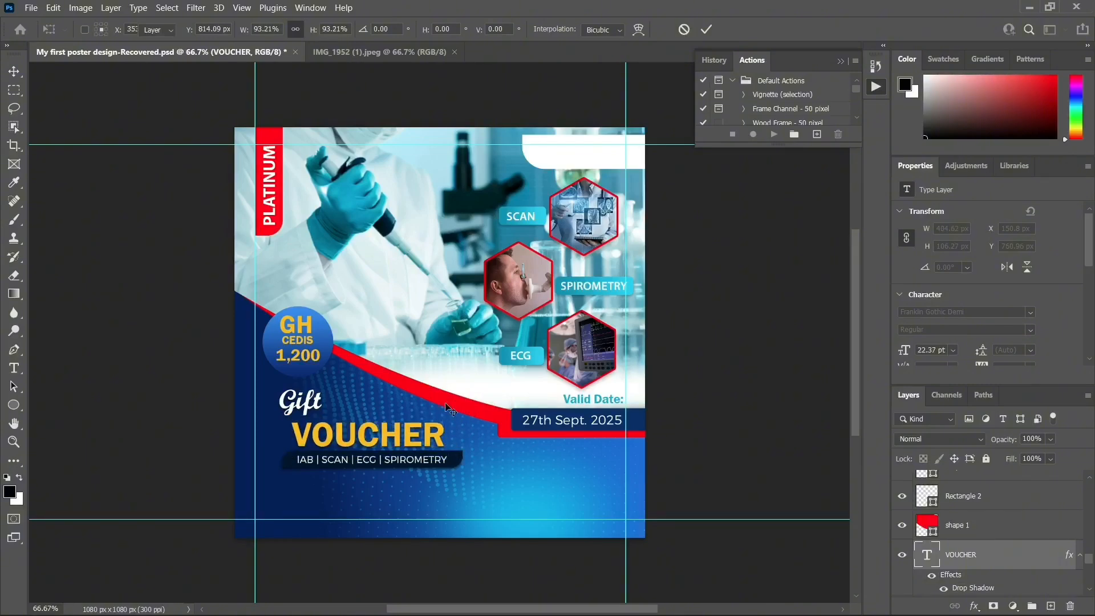
key(Return)
key(Up)
key(Up)
key(Up)
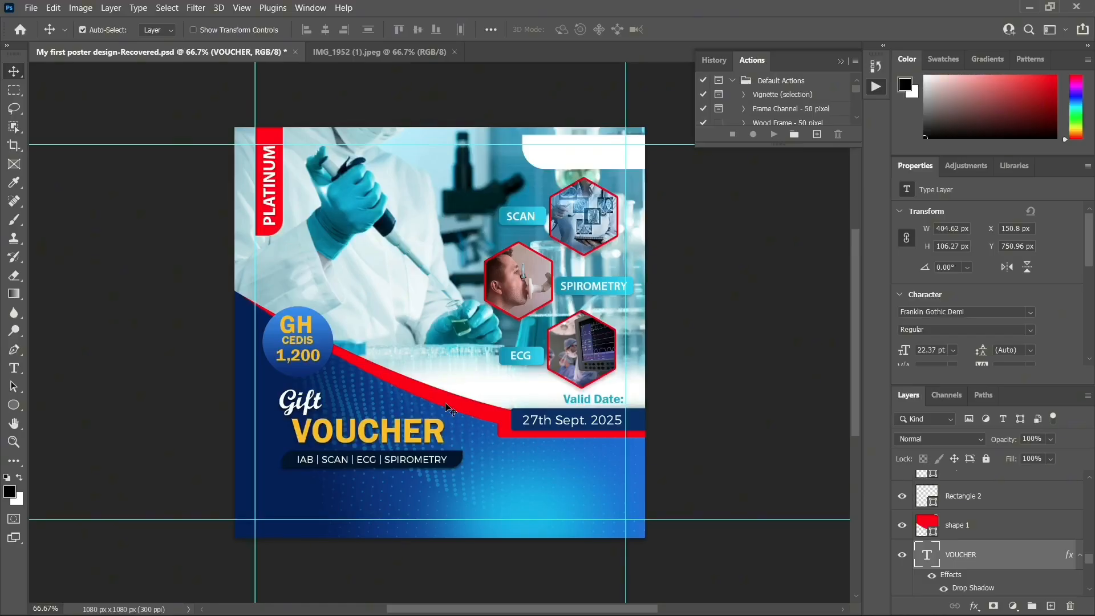
key(Right)
key(Right)
key(Right)
key(Right)
key(Right)
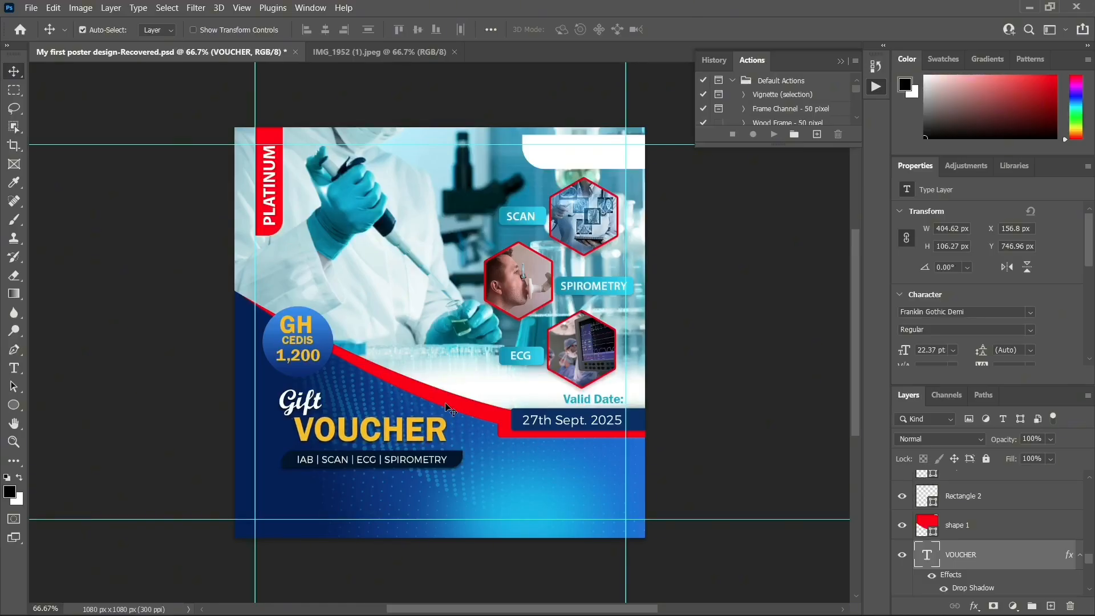
Raise the navy pill to Y 830 px and lift the services text onto it
click(443, 466)
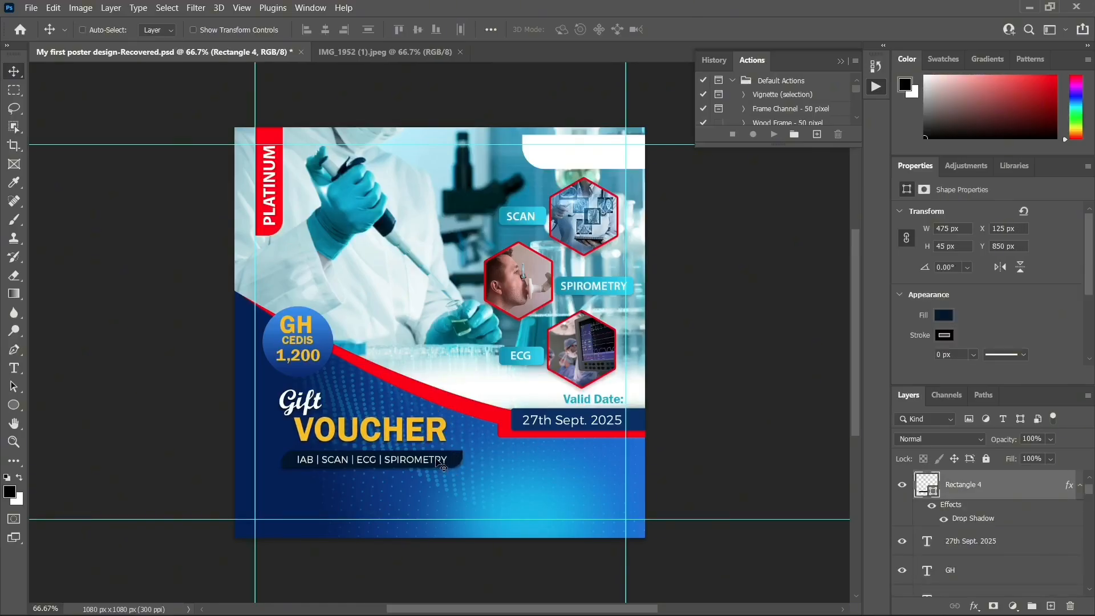
key(shift+Up)
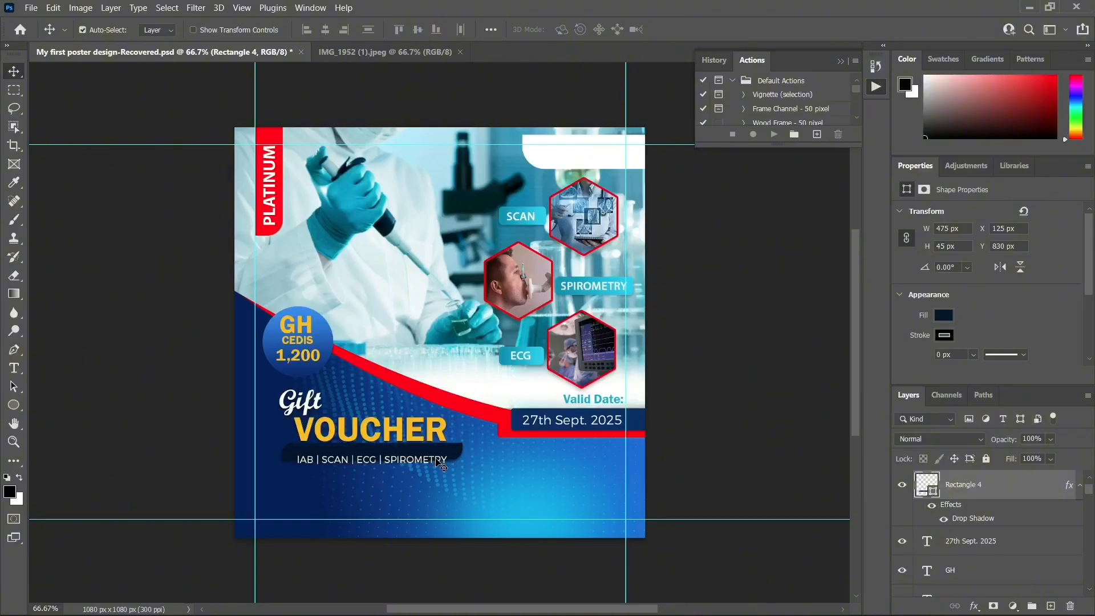
click(424, 466)
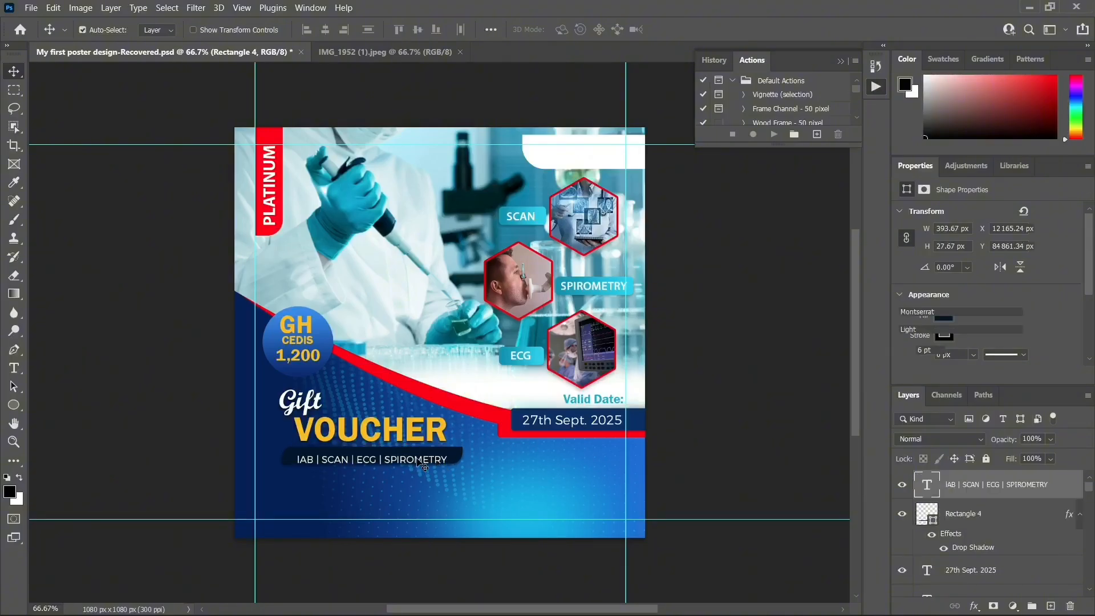
key(shift+Up)
key(Up)
key(Up)
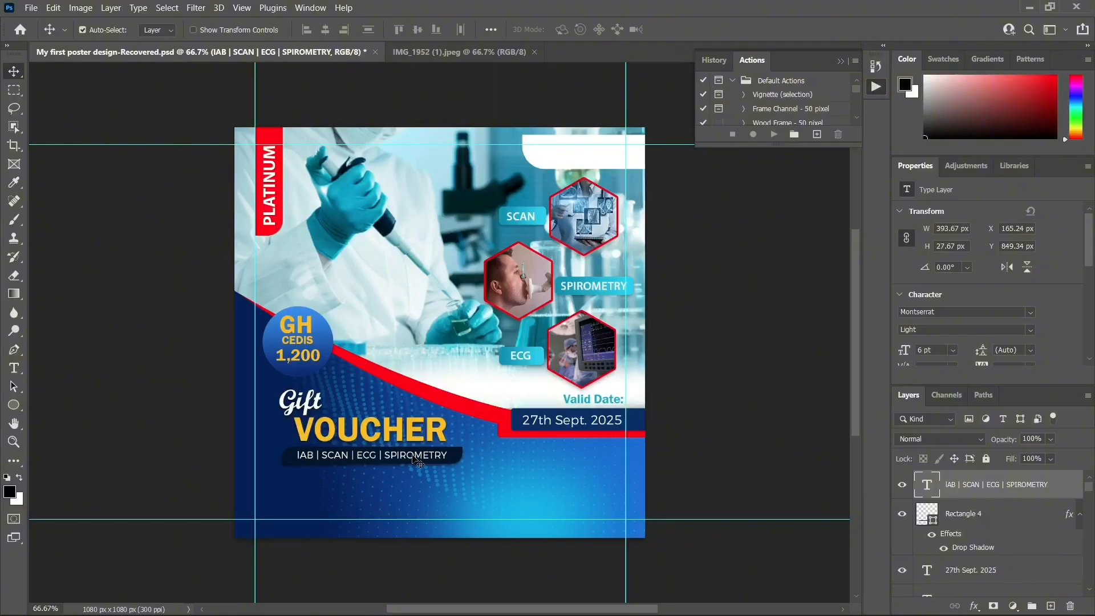
Copy the services line just below itself and retype the copy as the lab's phone number
drag(416, 456, 409, 485)
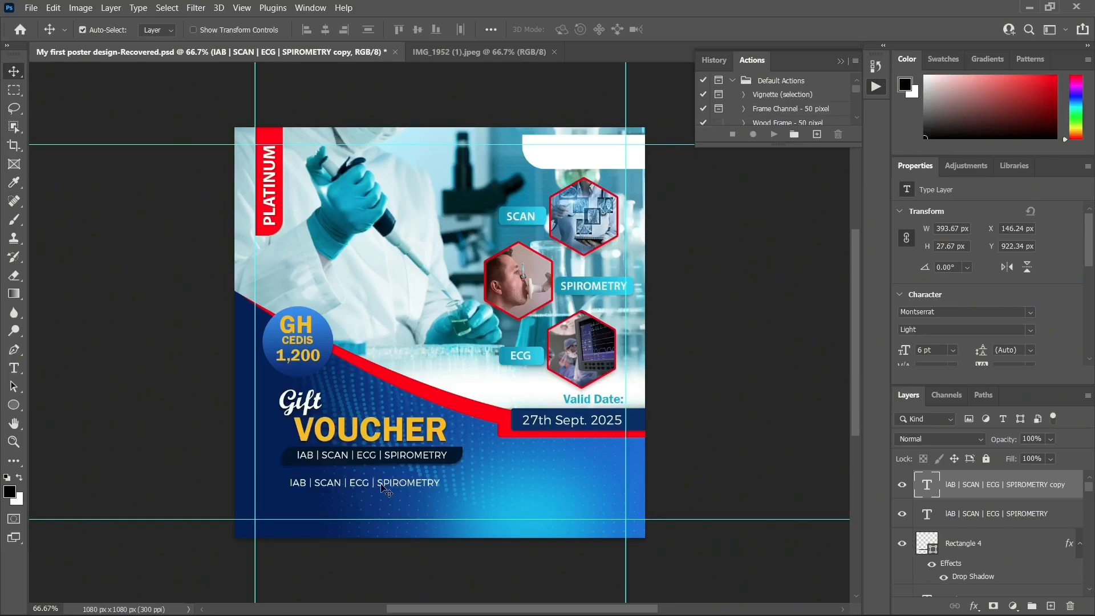
double_click(381, 484)
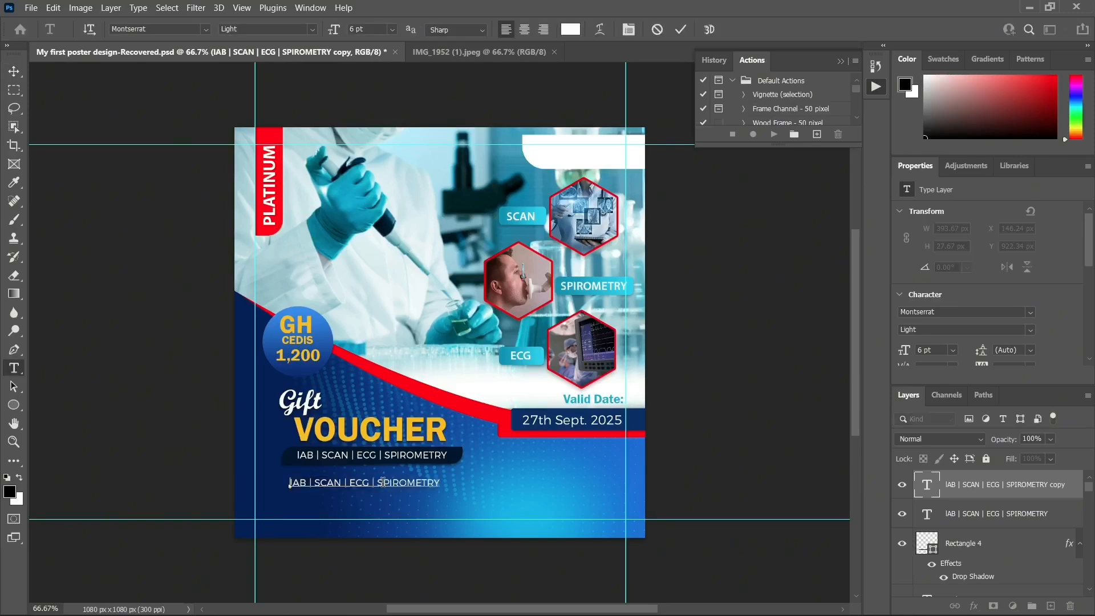
key(BackSpace)
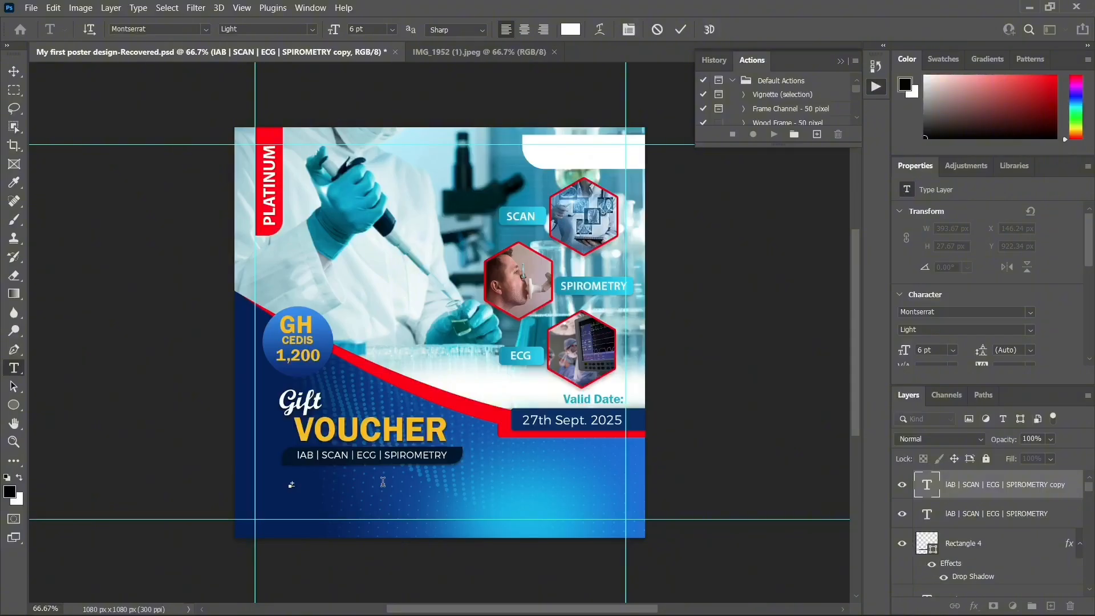
click(13, 72)
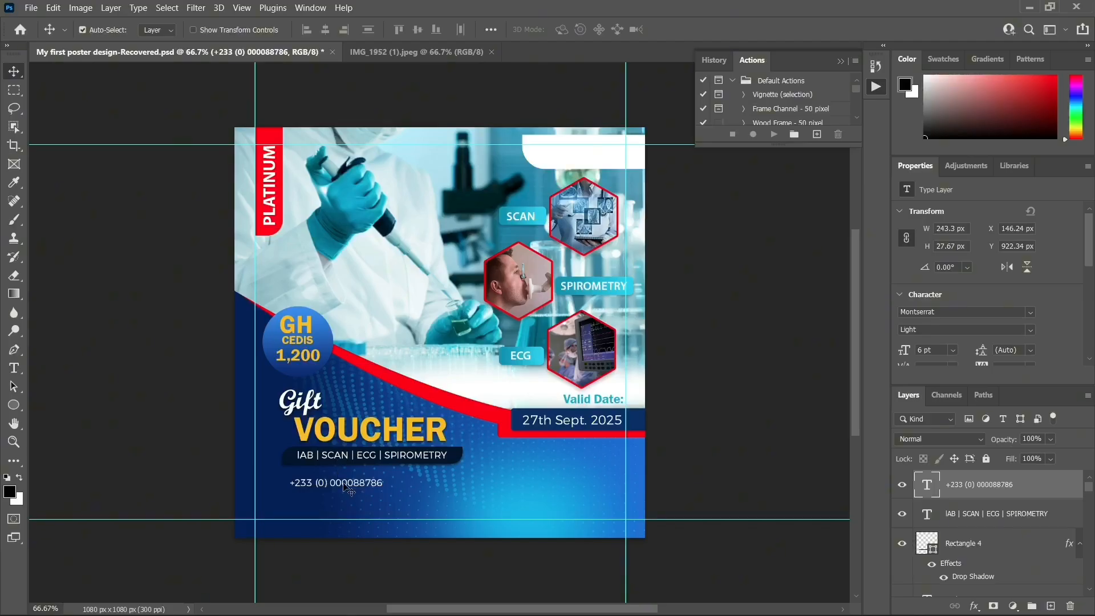
Duplicate the phone-number line twice, stacking the copies beneath it
key(ctrl+j)
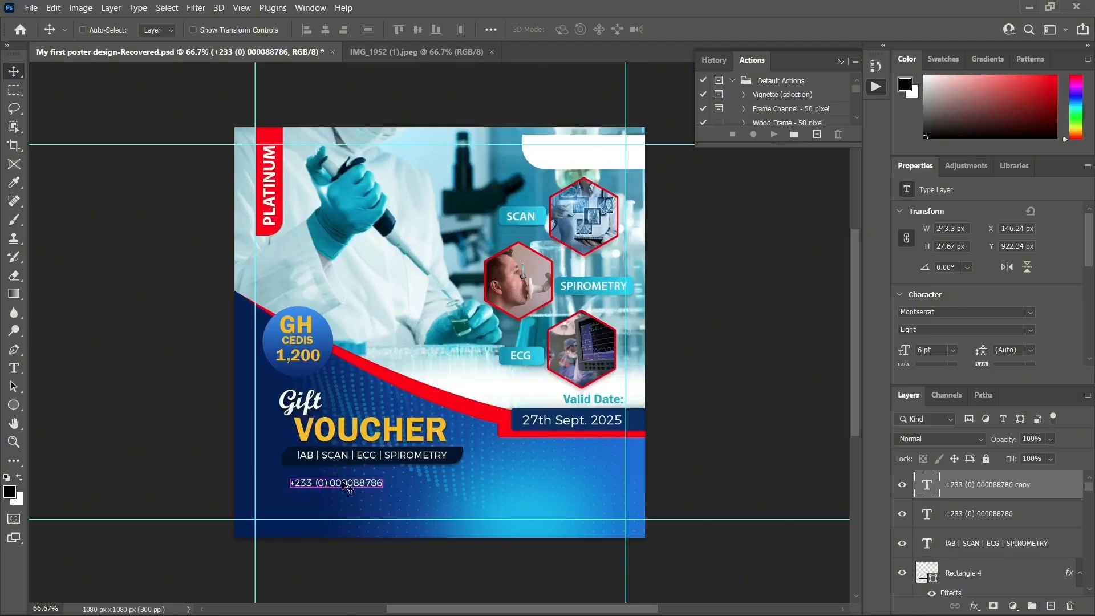
key(shift+Down)
key(shift+Down)
key(shift+Down)
key(Down)
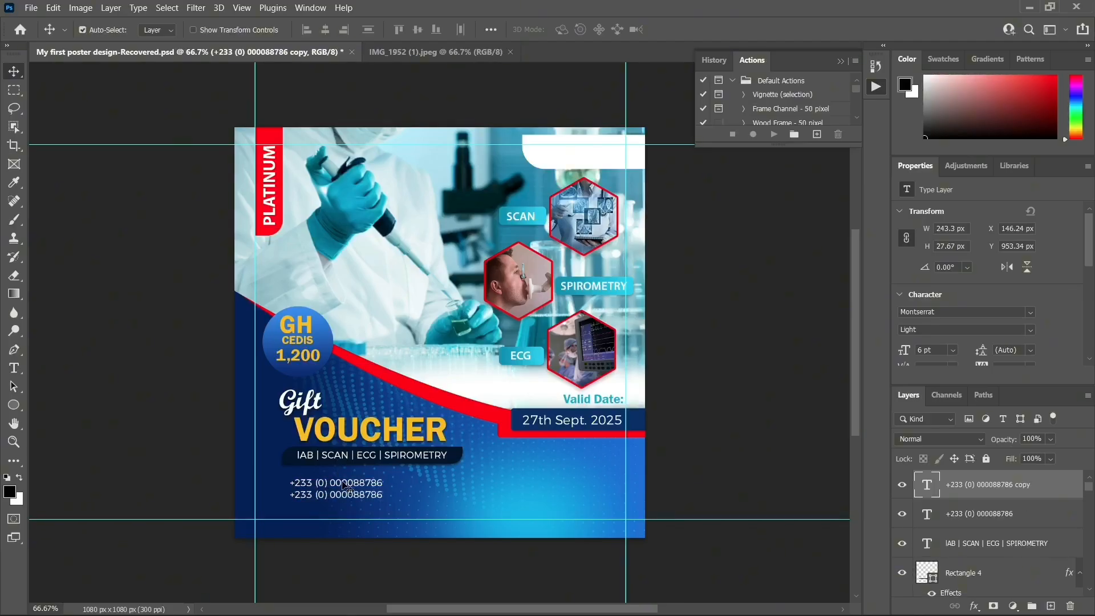
key(Down)
key(Down)
key(Down)
key(Down)
key(Down)
key(ctrl+j)
key(Down)
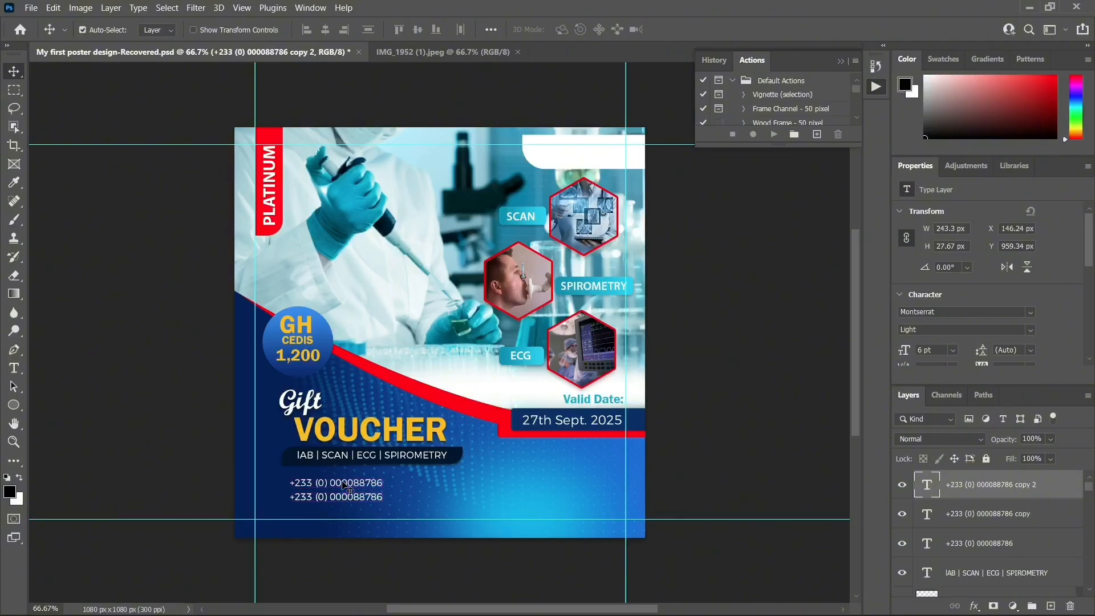
key(shift+Down)
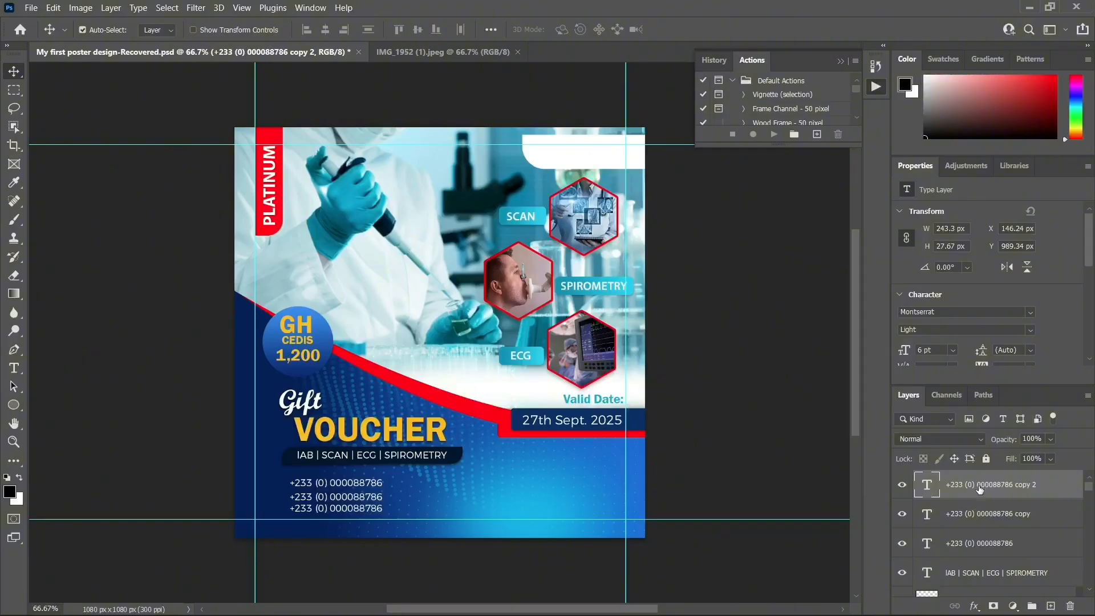
Set all three phone-number lines to 5 pt
shift+click(977, 545)
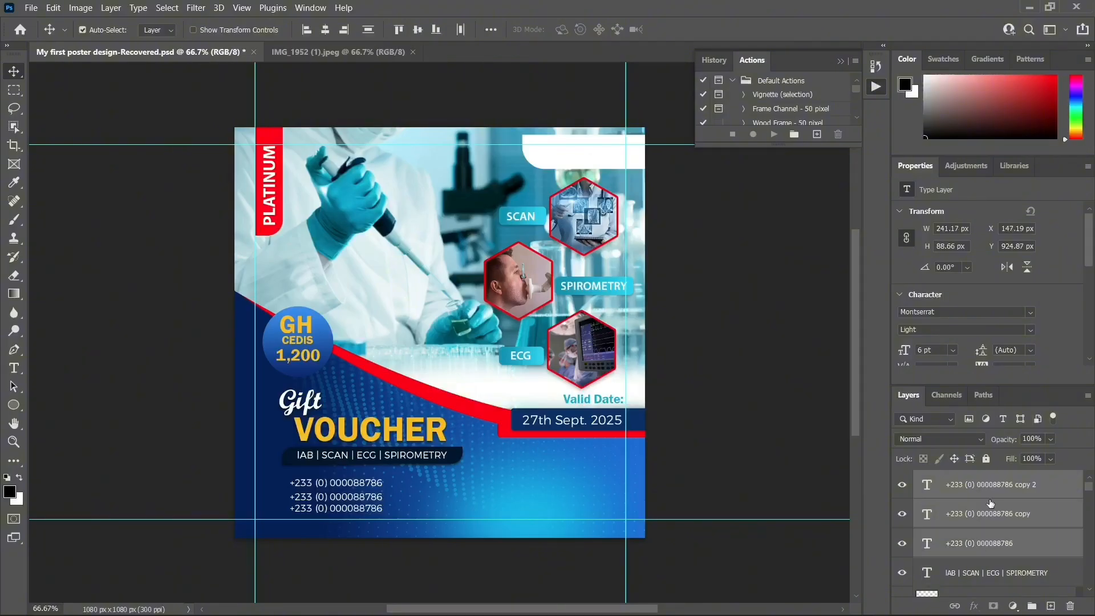
click(951, 353)
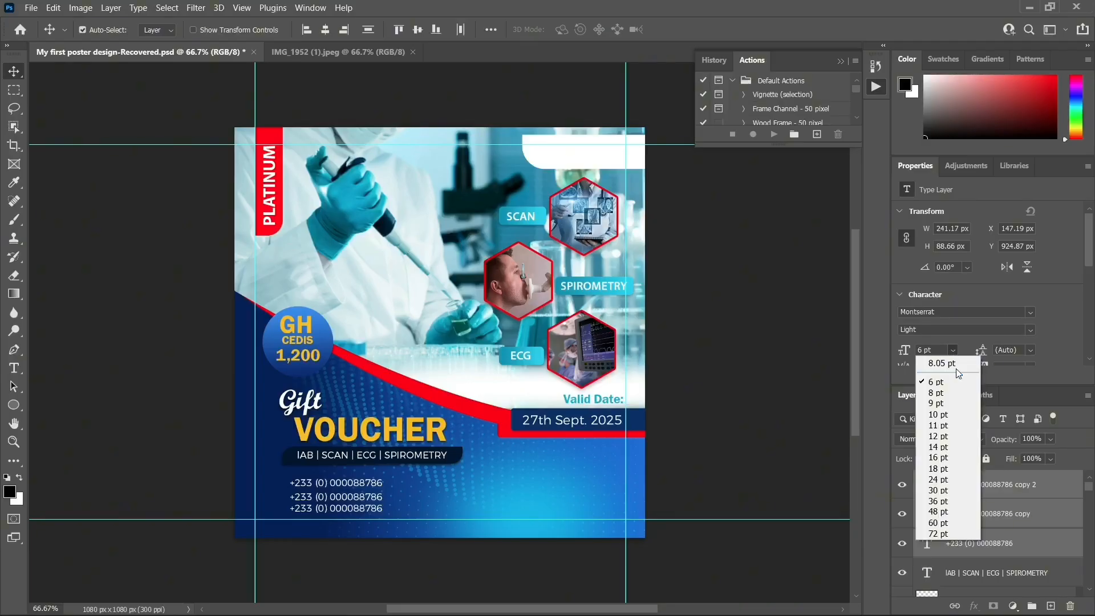
click(947, 352)
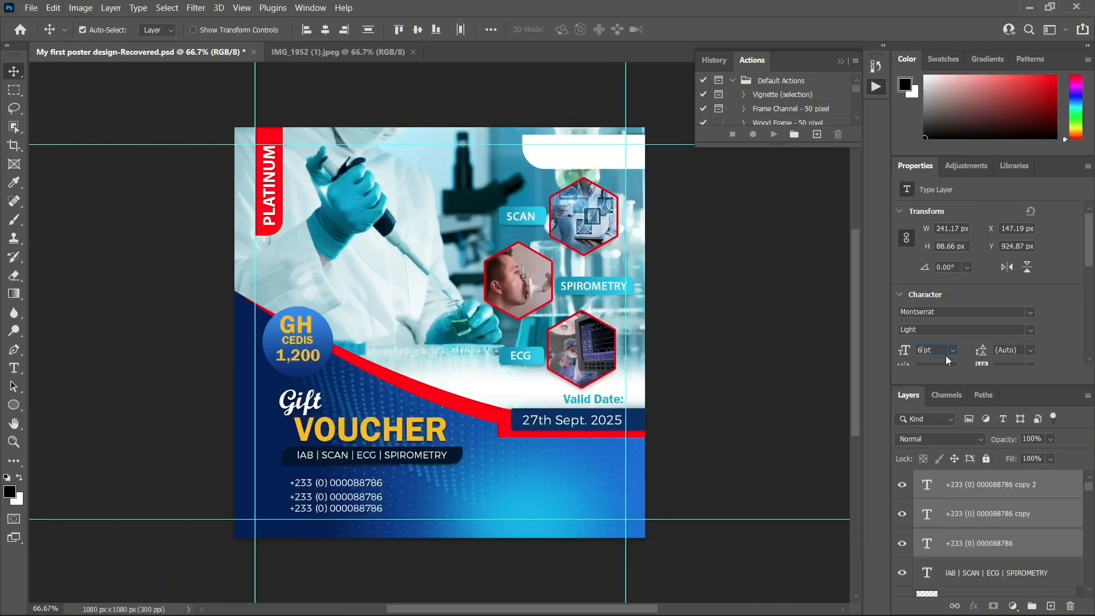
text(5)
key(Return)
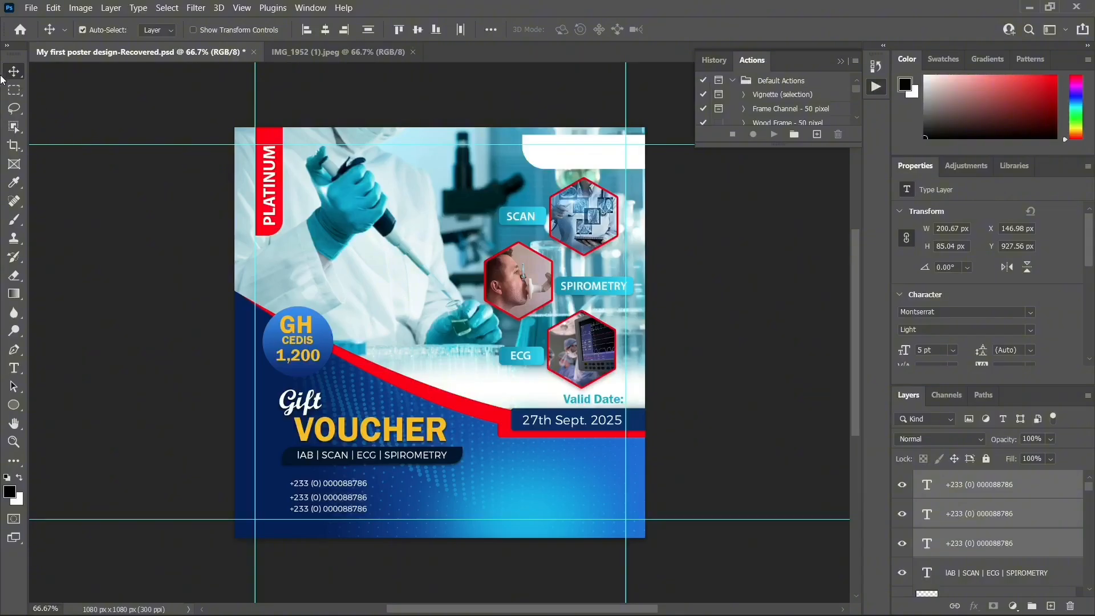
Nudge the lower phone-number lines to realign the stack
click(969, 494)
click(343, 500)
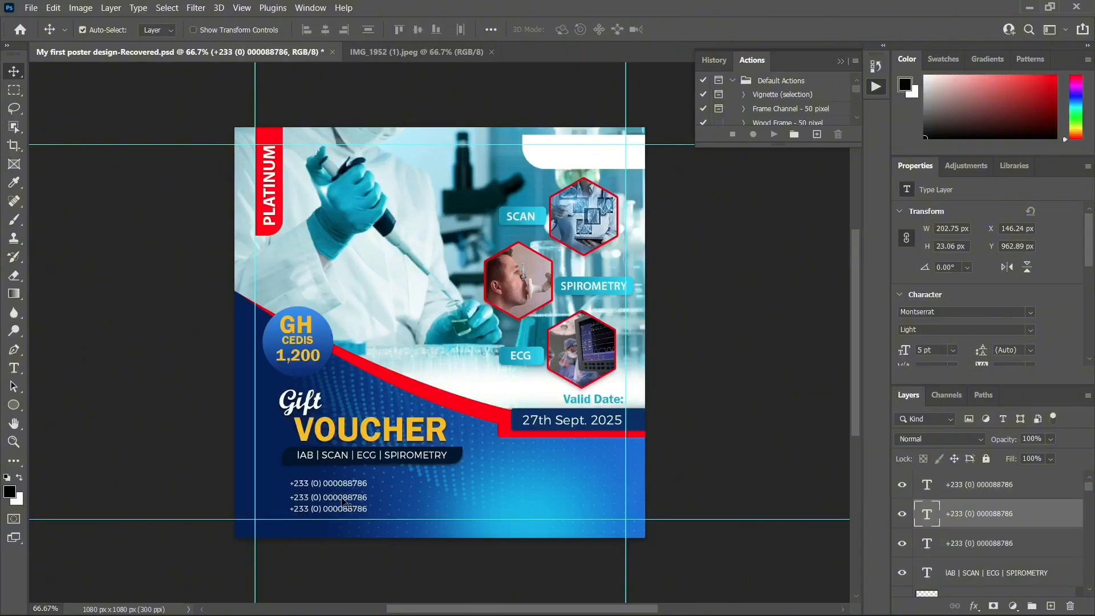
drag(337, 511, 340, 509)
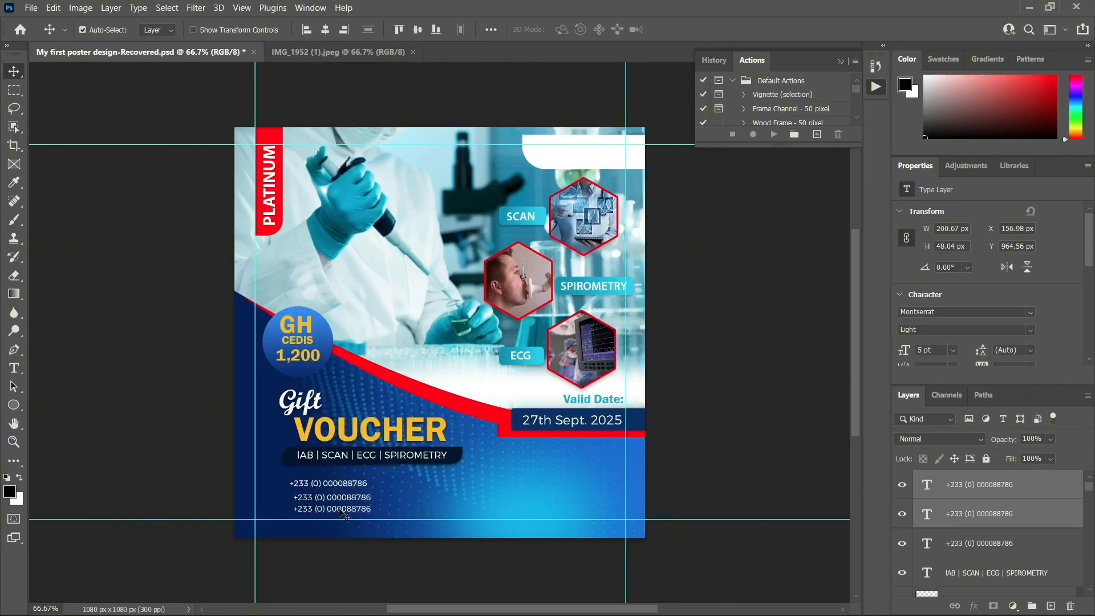
key(Down)
key(Down)
key(Down)
key(Down)
key(Down)
key(Down)
key(Down)
key(Left)
key(Left)
key(Left)
key(Left)
key(Left)
key(Left)
key(Left)
key(Left)
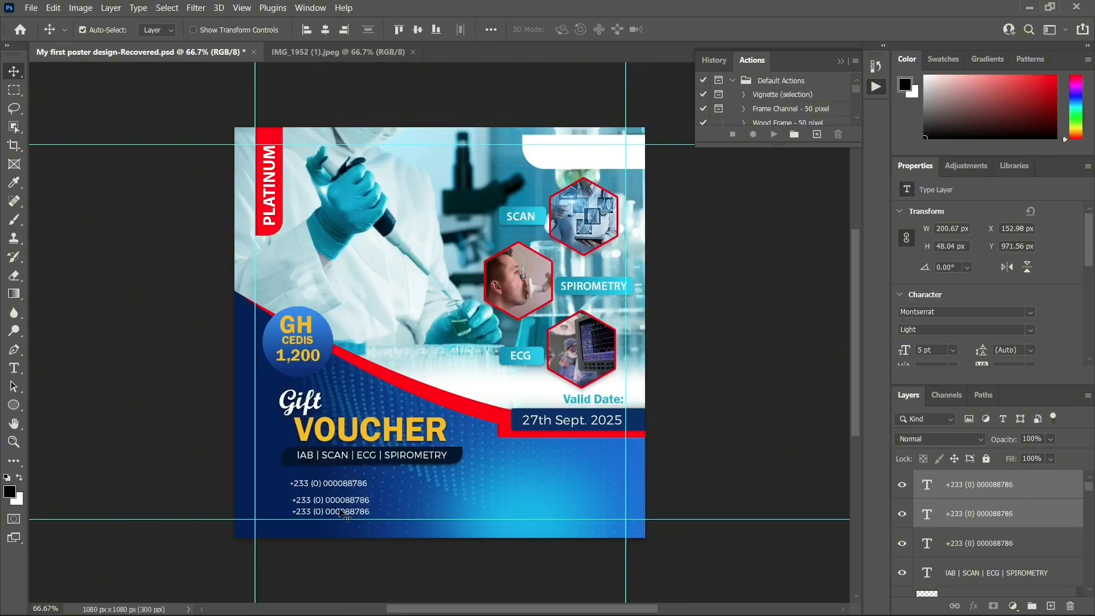
key(Down)
key(Down)
key(Down)
key(Up)
key(Up)
key(Up)
key(Up)
key(Up)
key(Up)
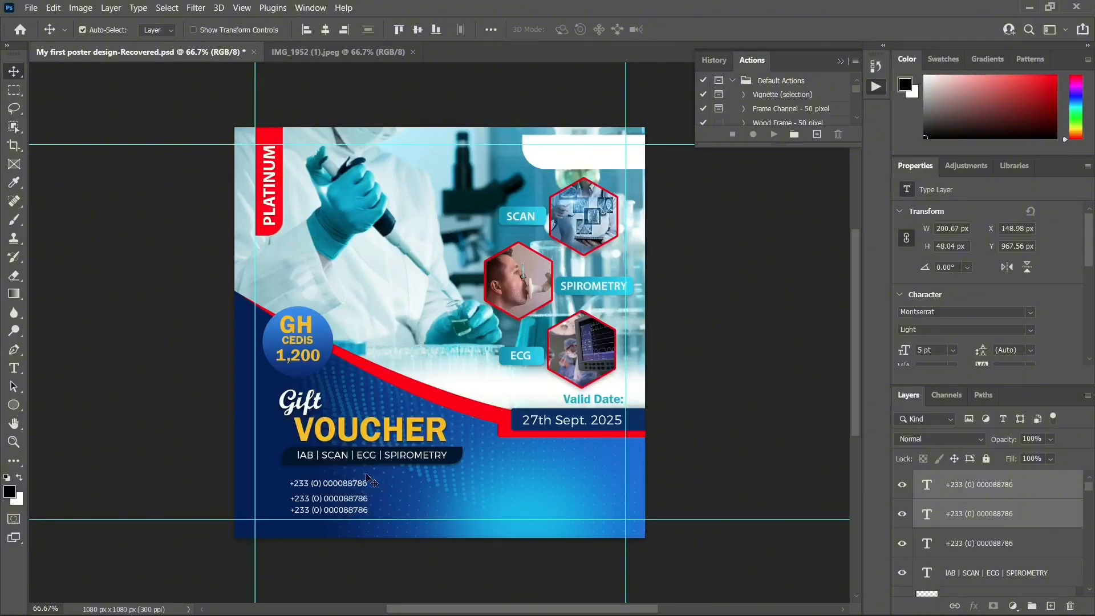
Duplicate the third phone-number line and move the copy right of the numbers
click(341, 485)
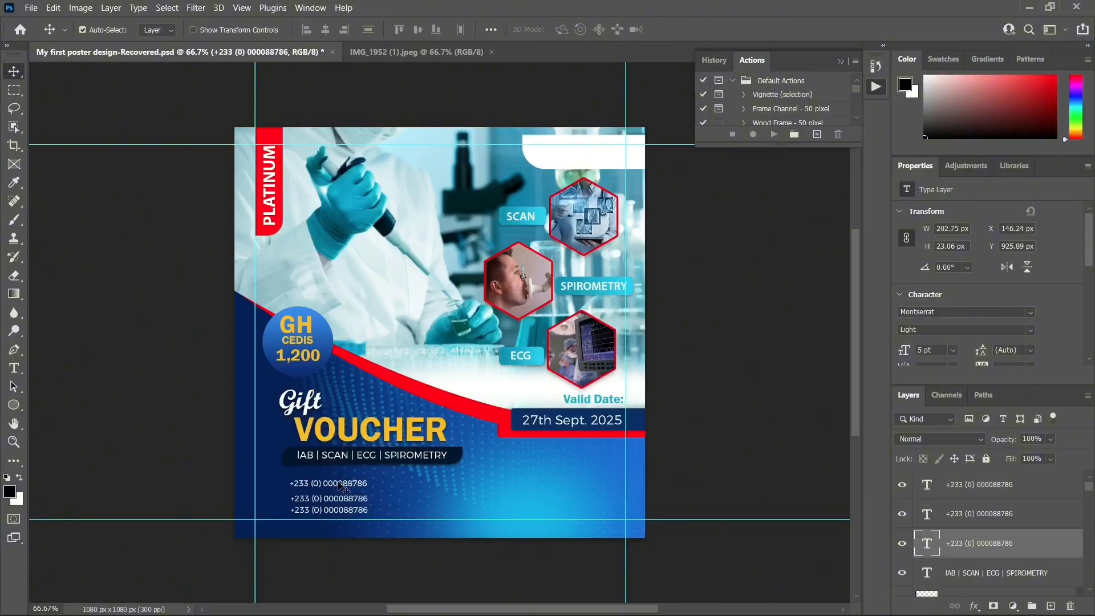
key(ctrl+j)
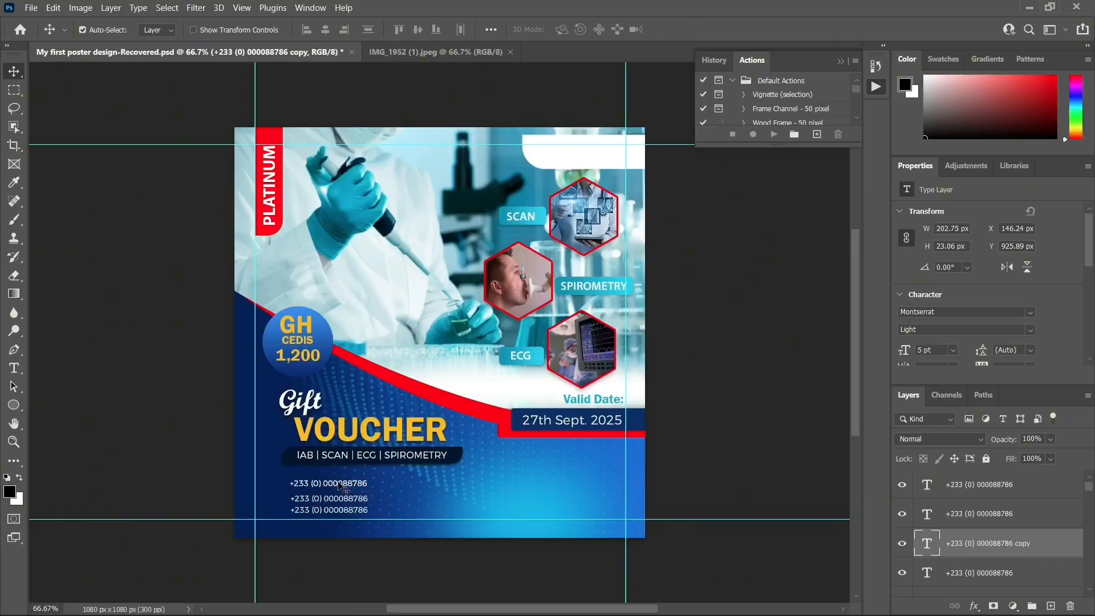
drag(339, 484, 429, 485)
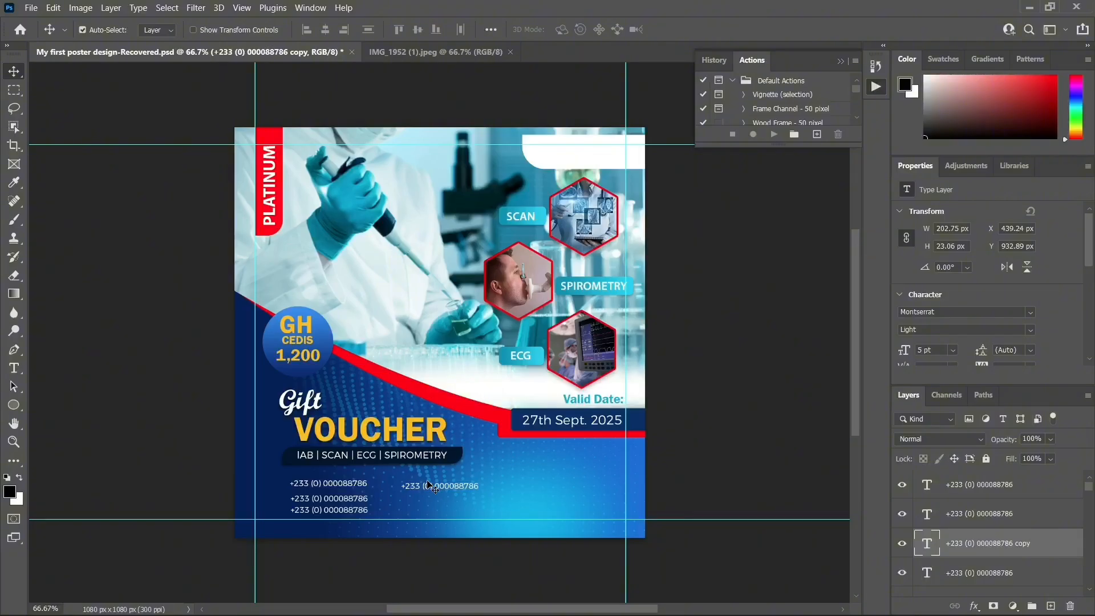
Replace the copied number's text with BRANCHES
key(t)
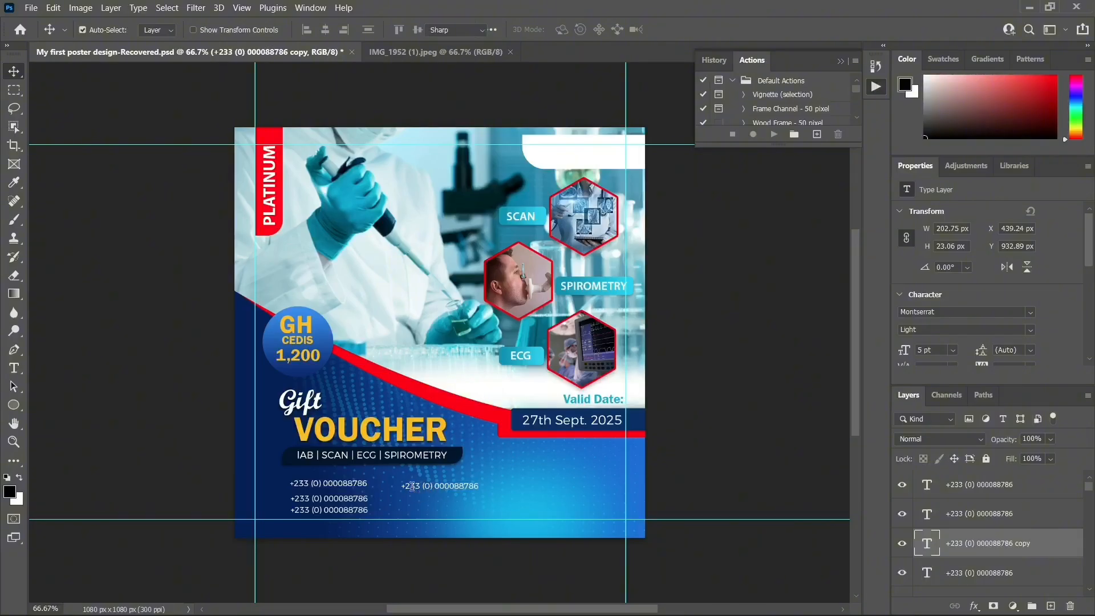
double_click(412, 486)
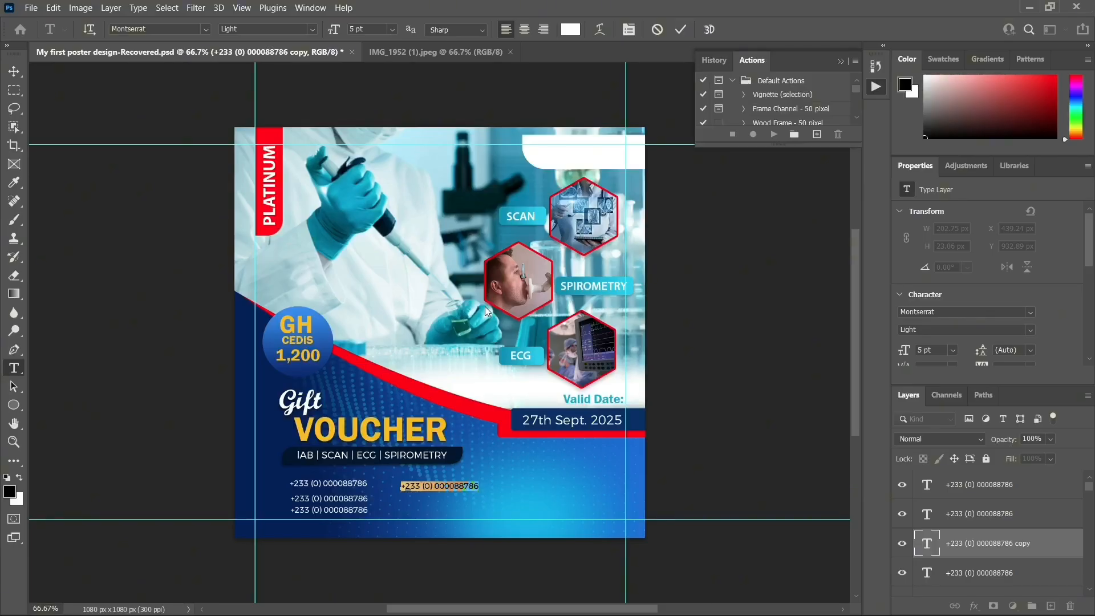
key(alt+F9)
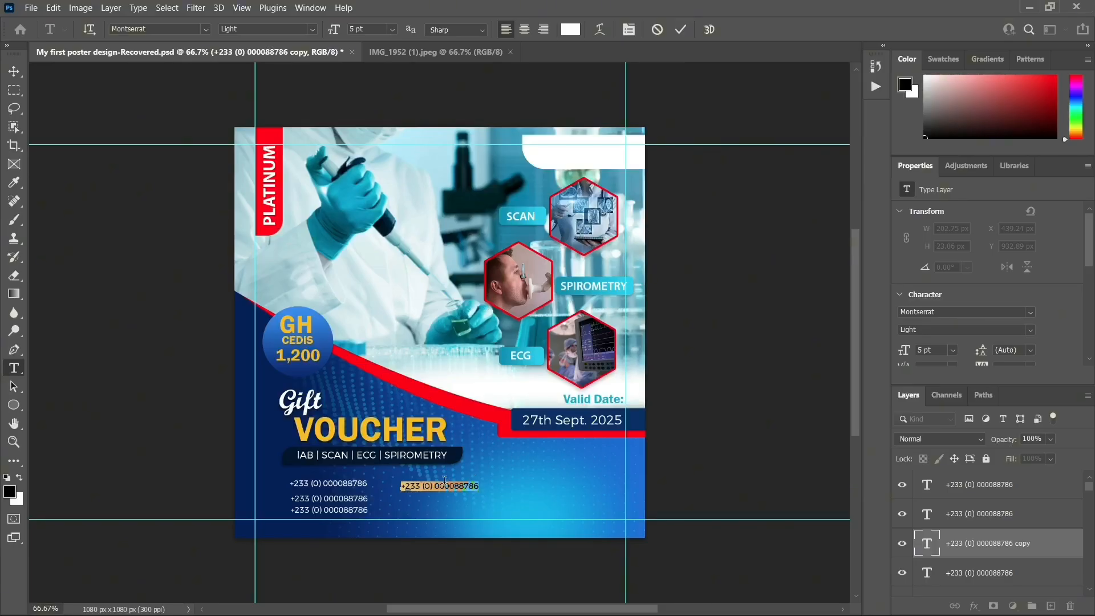
key(BackSpace)
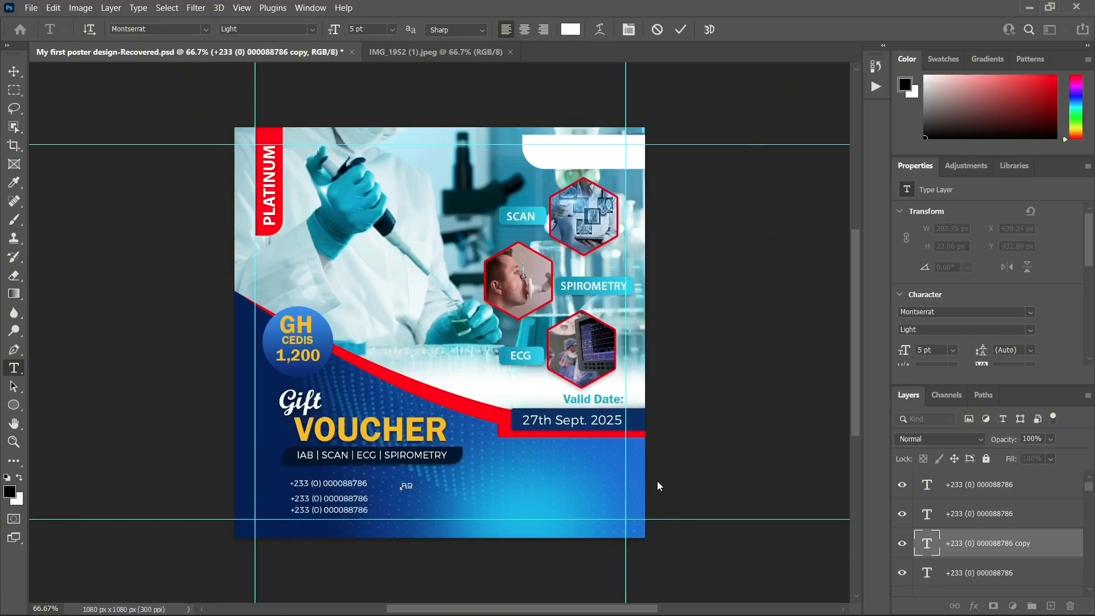
text(ANCHES)
click(14, 71)
click(443, 486)
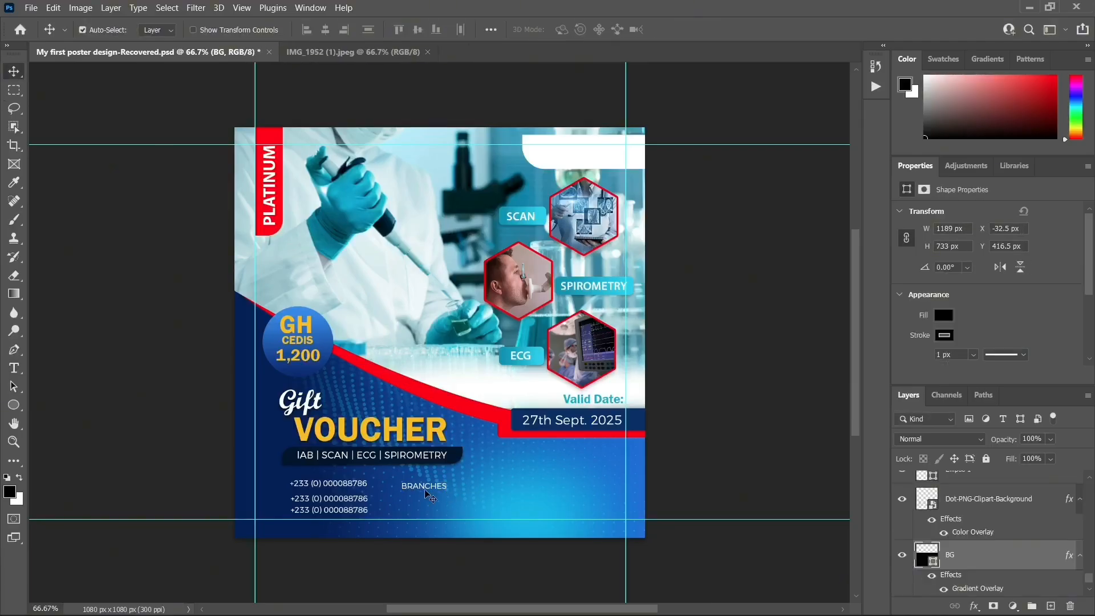
Extend the line to 'BRANCHES: Comm.2 | Ashaiman | Kasoa | Dodowa' and shift it slightly up-left
click(433, 489)
double_click(435, 487)
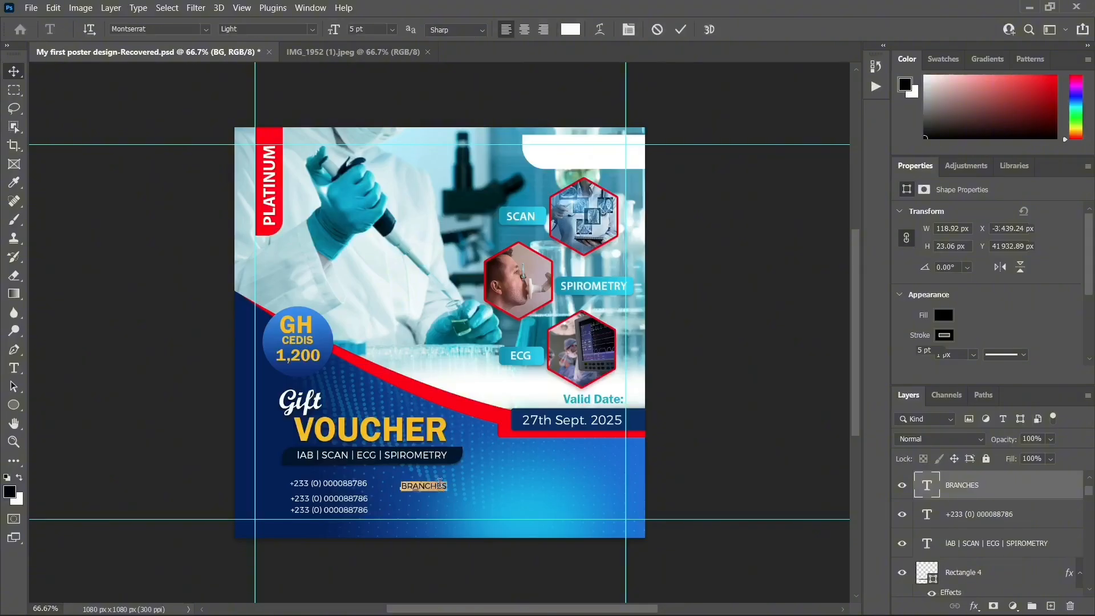
key(Right)
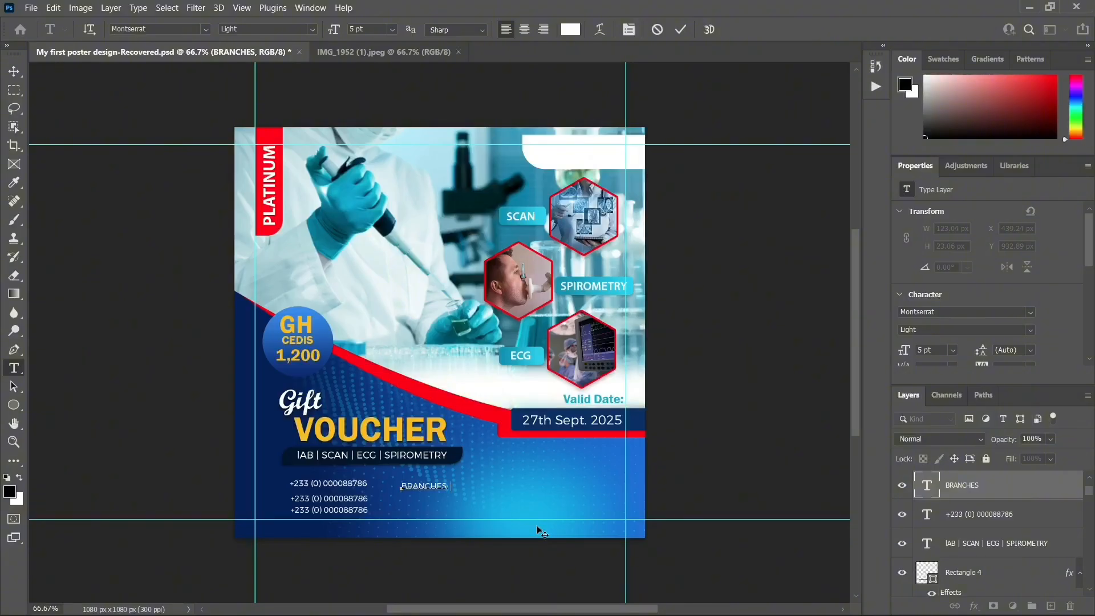
text(CO)
text(om)
text(m.2 | Ashaiman |)
text(Ka)
text(soa | DO)
key(BackSpace)
text(odowa)
click(14, 71)
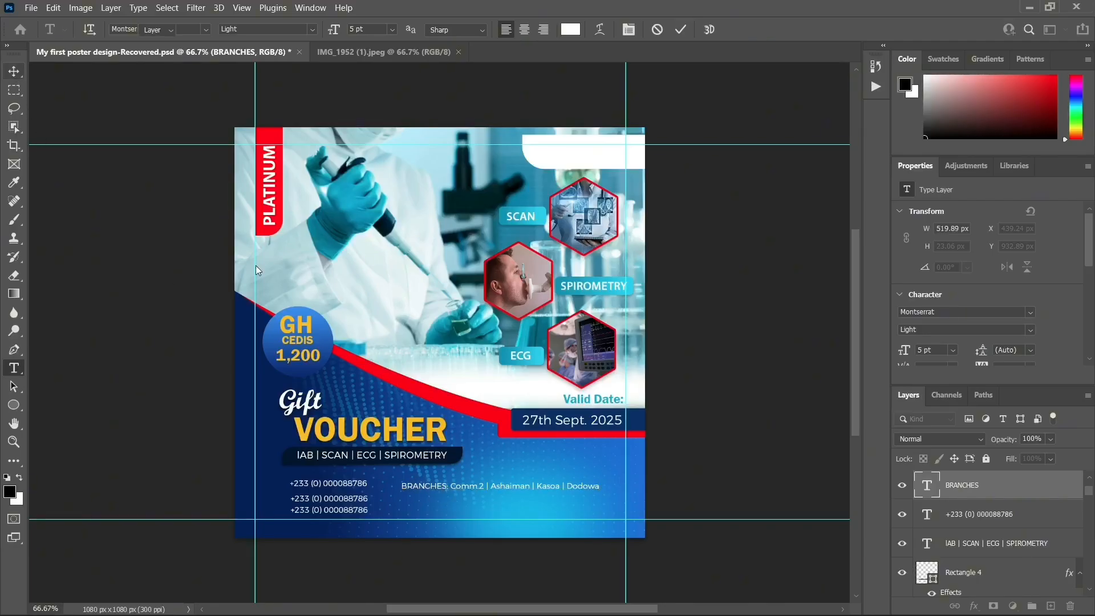
drag(465, 486, 462, 484)
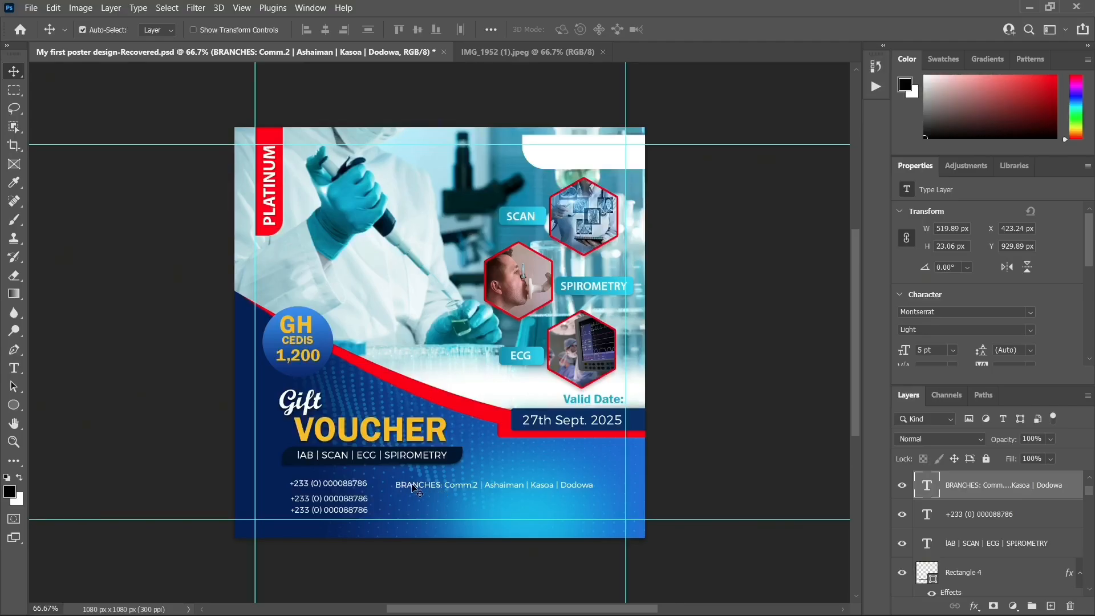
Make the 'BRANCHES:' label SemiBold
click(1029, 331)
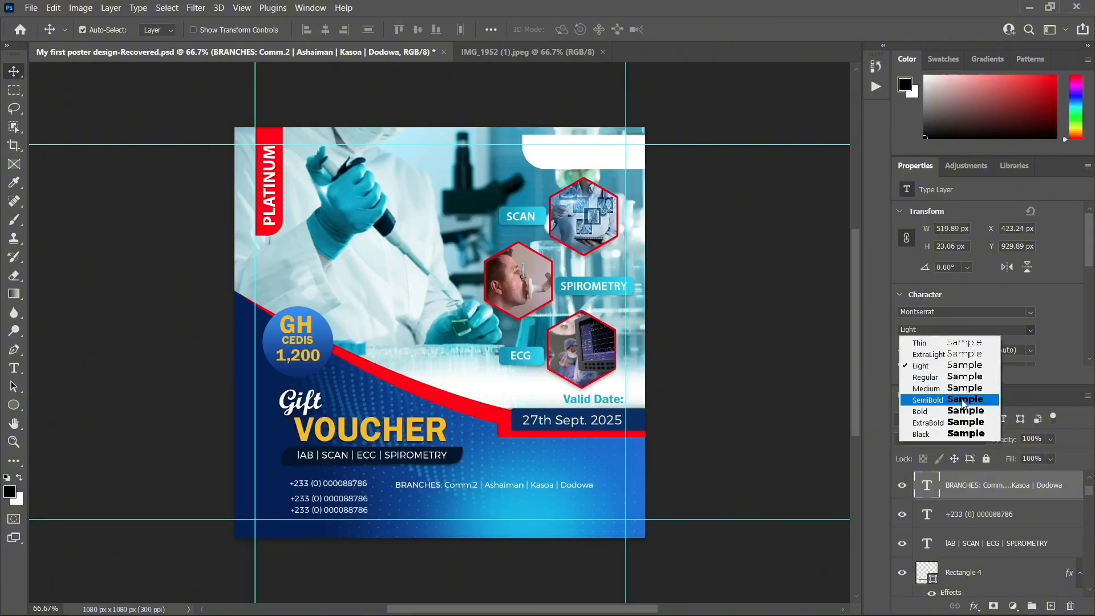
click(1051, 313)
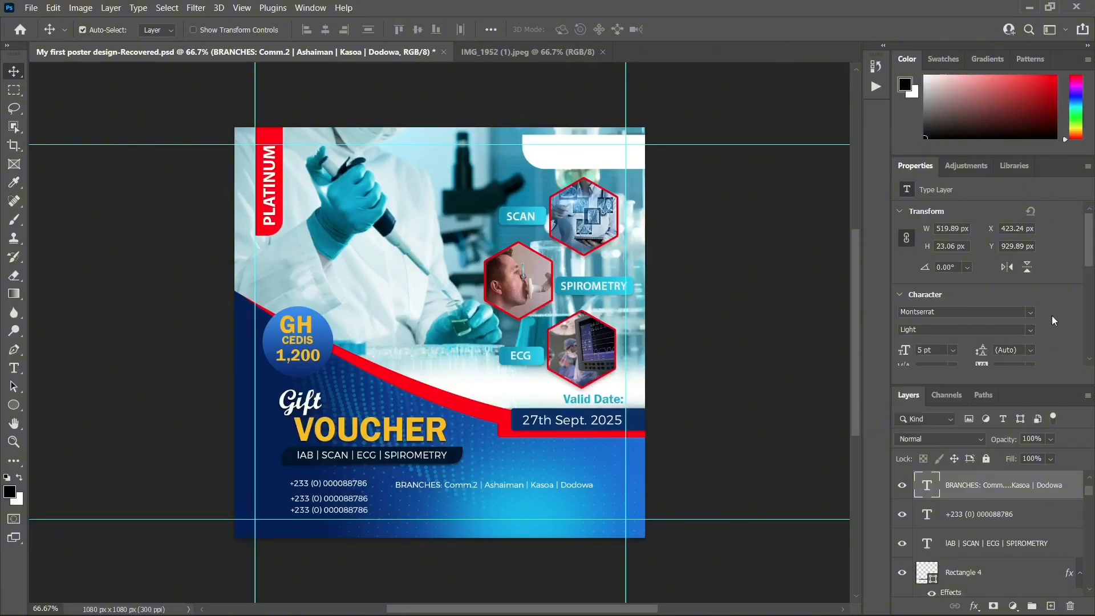
double_click(459, 486)
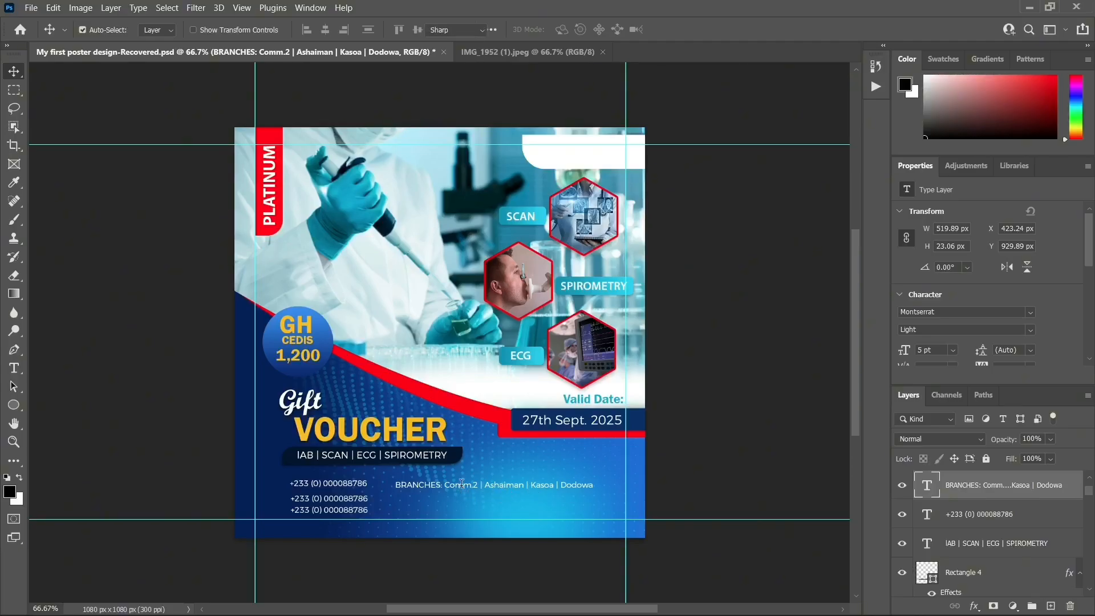
click(443, 483)
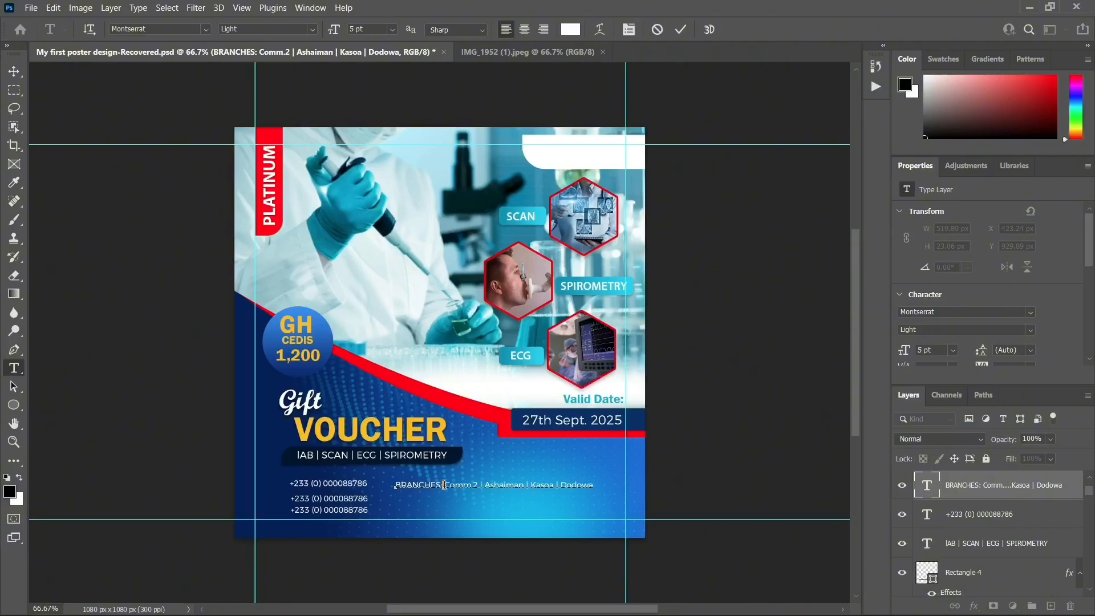
drag(444, 485, 394, 486)
click(1030, 331)
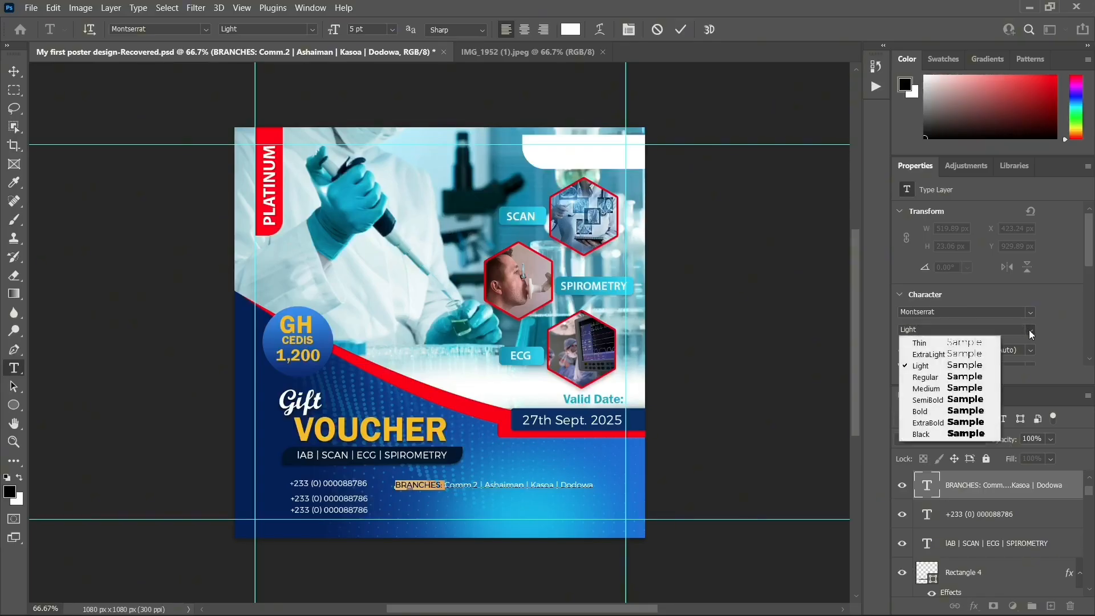
click(969, 401)
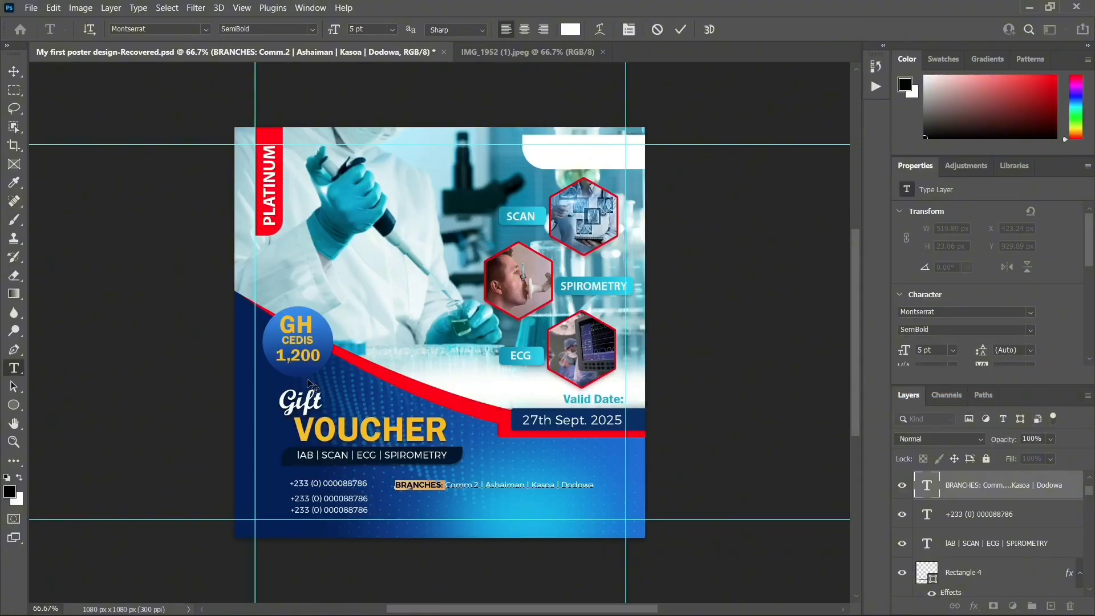
click(14, 72)
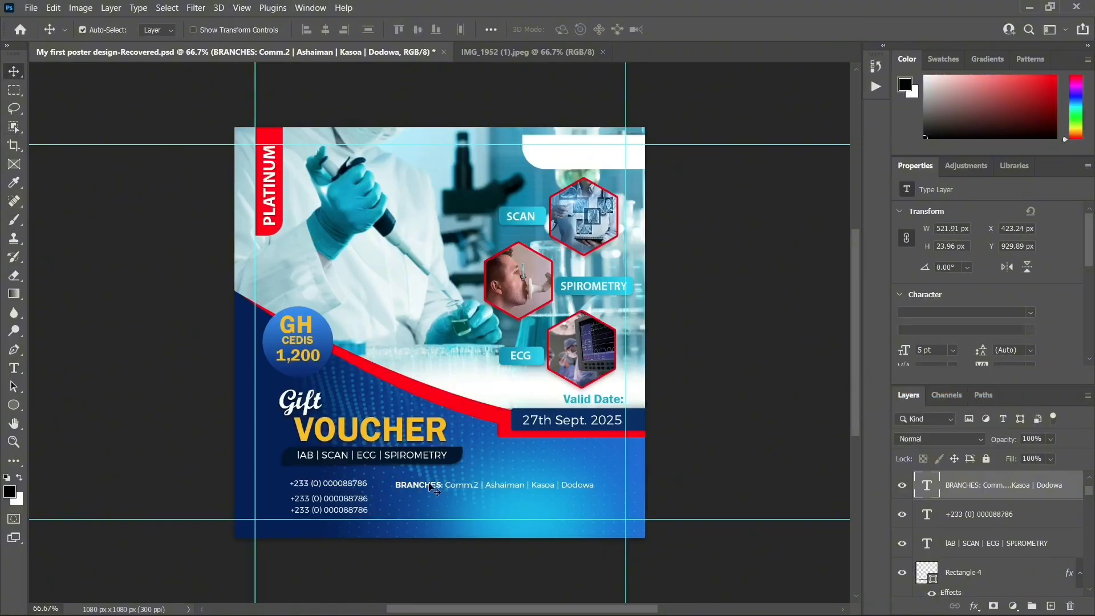
Nudge the branches line further left and duplicate its layer
key(Left)
key(Left)
key(Left)
key(Left)
key(Left)
key(Left)
key(Up)
key(Up)
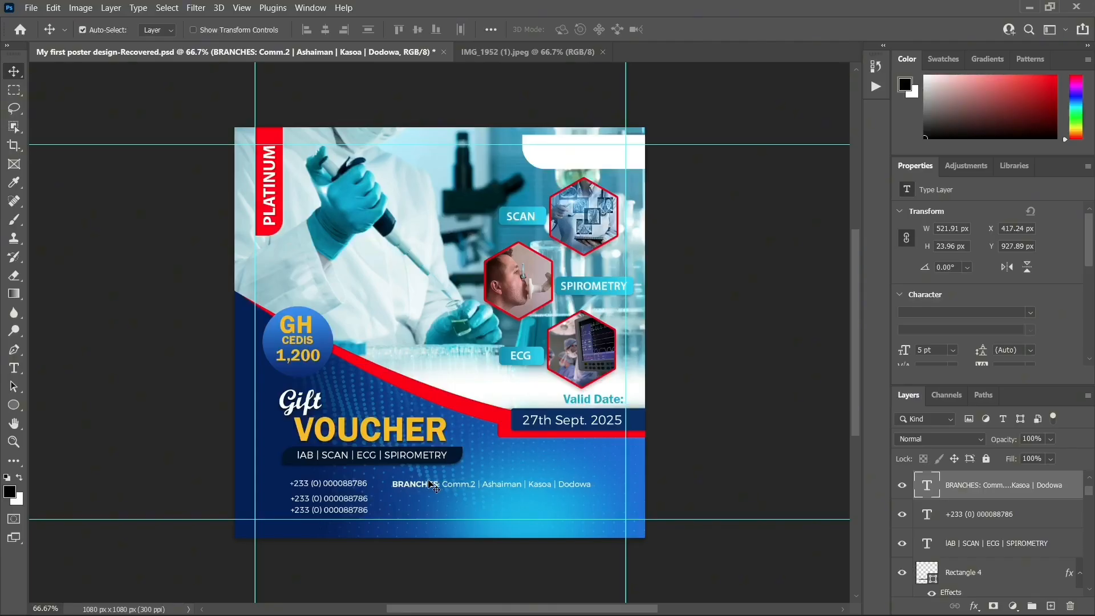
key(Left)
key(Left)
key(Left)
key(Left)
key(Left)
key(Left)
key(Left)
key(Left)
key(Left)
key(Left)
key(Down)
key(Down)
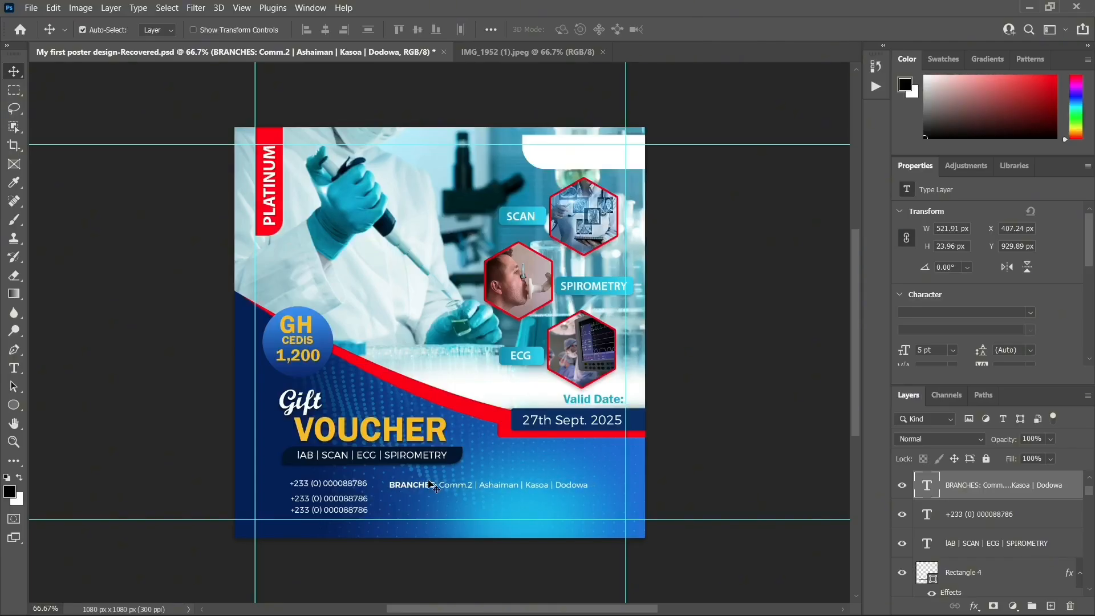
key(Down)
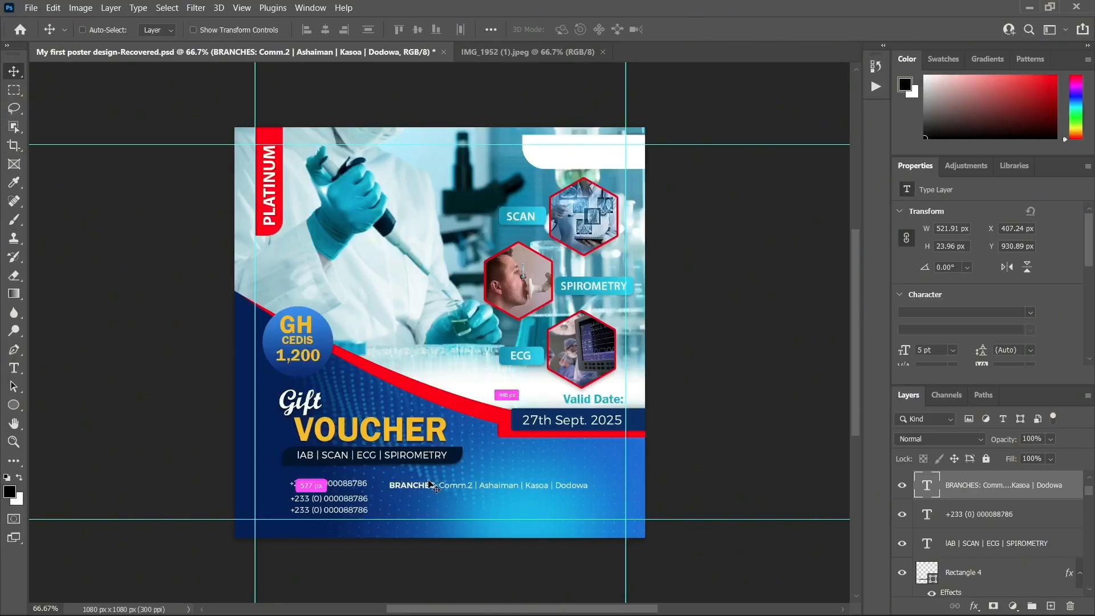
key(ctrl+j)
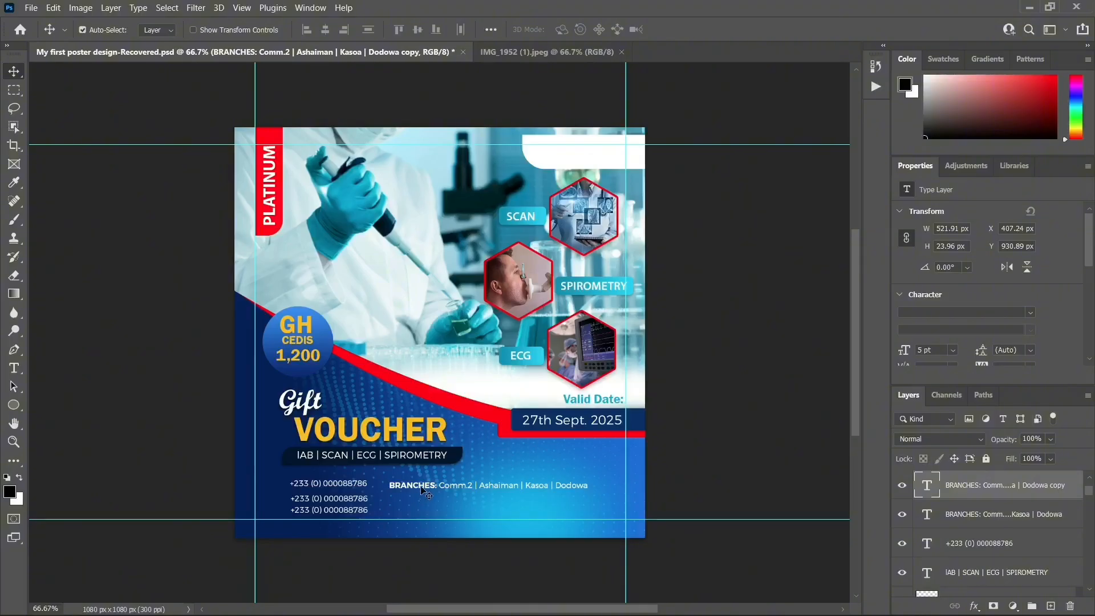
Move the copy just below the branches line and change its label to LOCATION:
drag(421, 487, 420, 499)
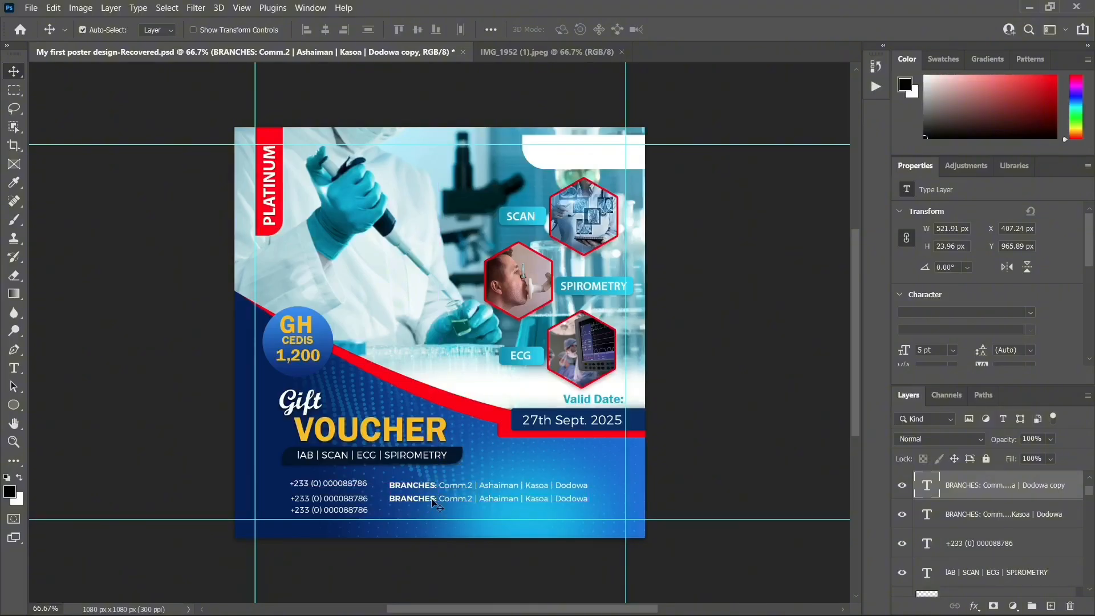
key(Down)
key(Down)
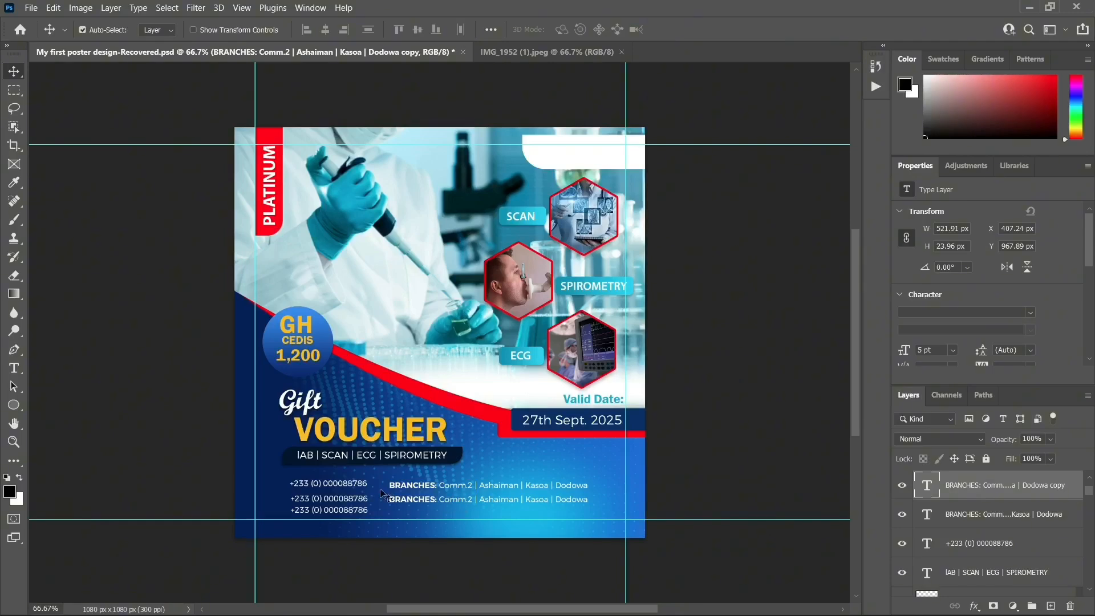
double_click(434, 500)
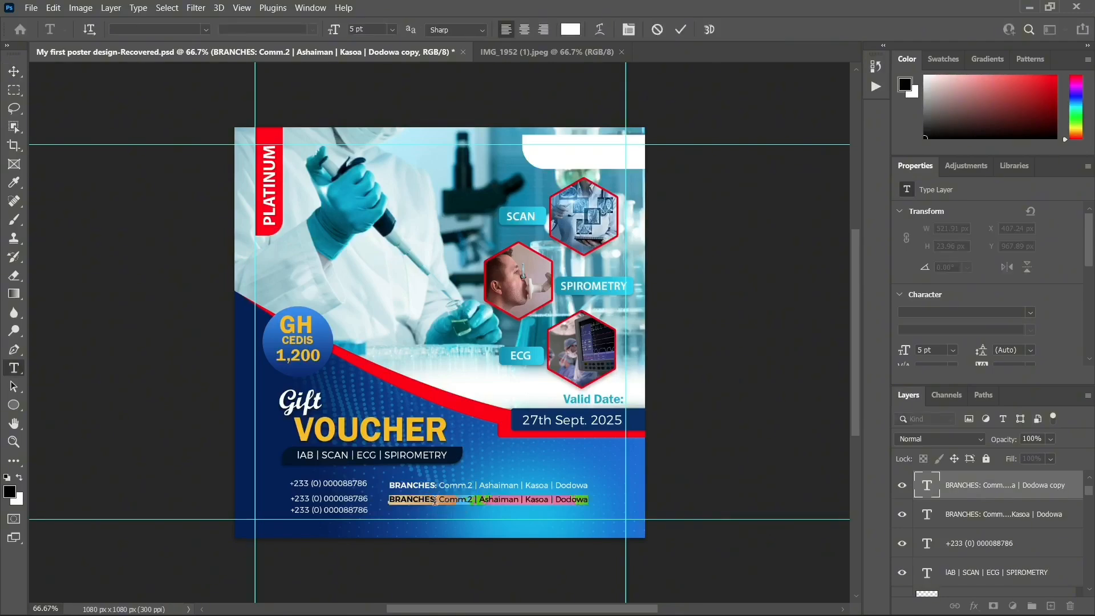
click(436, 499)
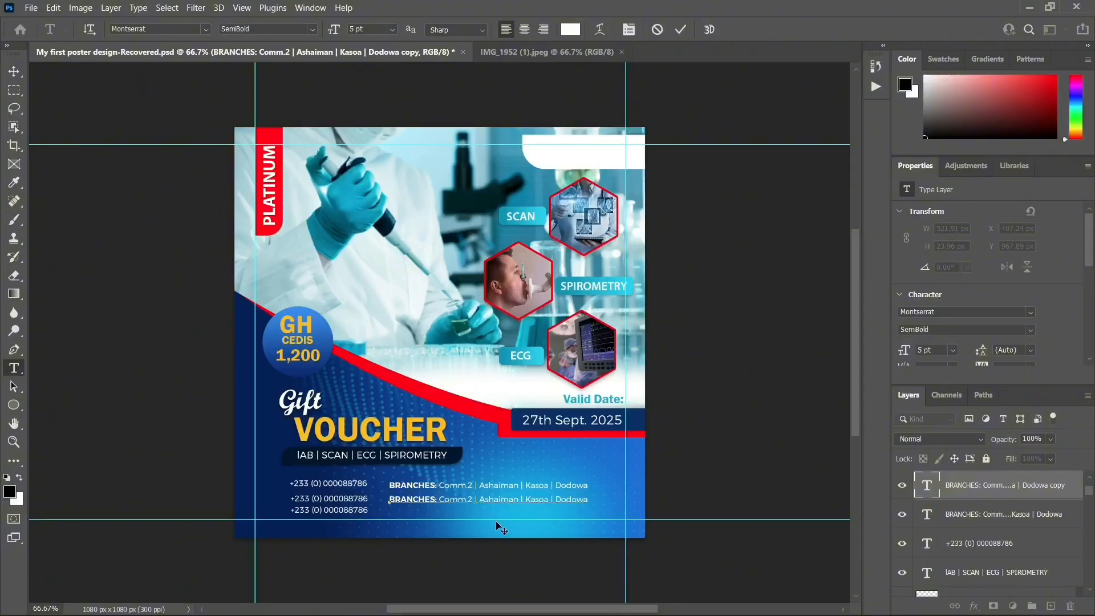
key(BackSpace)
key(BackSpace)
key(BackSpace)
key(BackSpace)
key(BackSpace)
key(BackSpace)
key(BackSpace)
key(BackSpace)
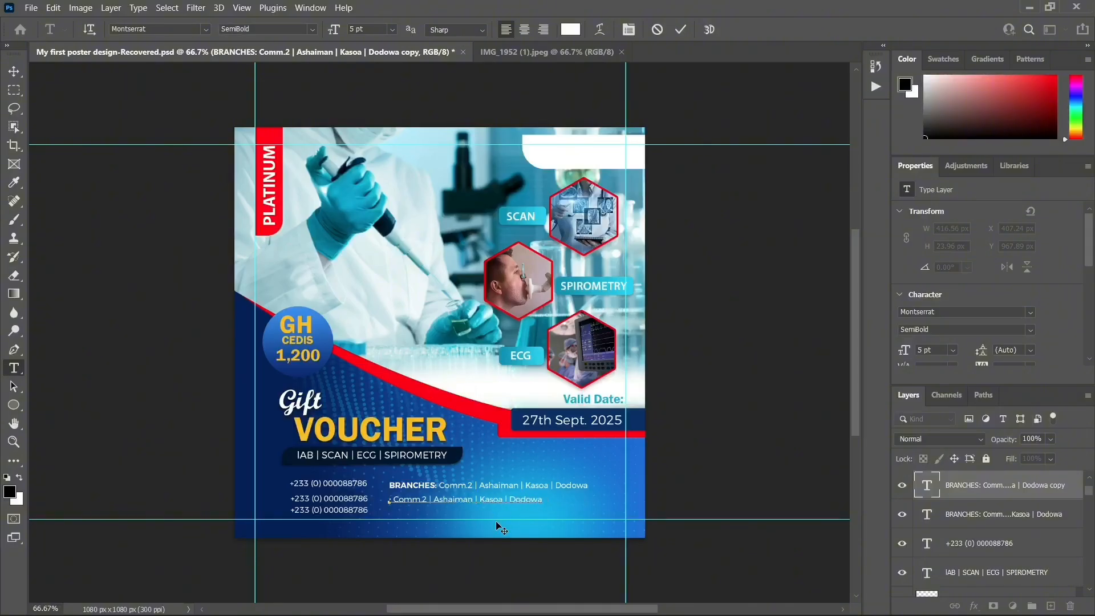
text(LOCAT)
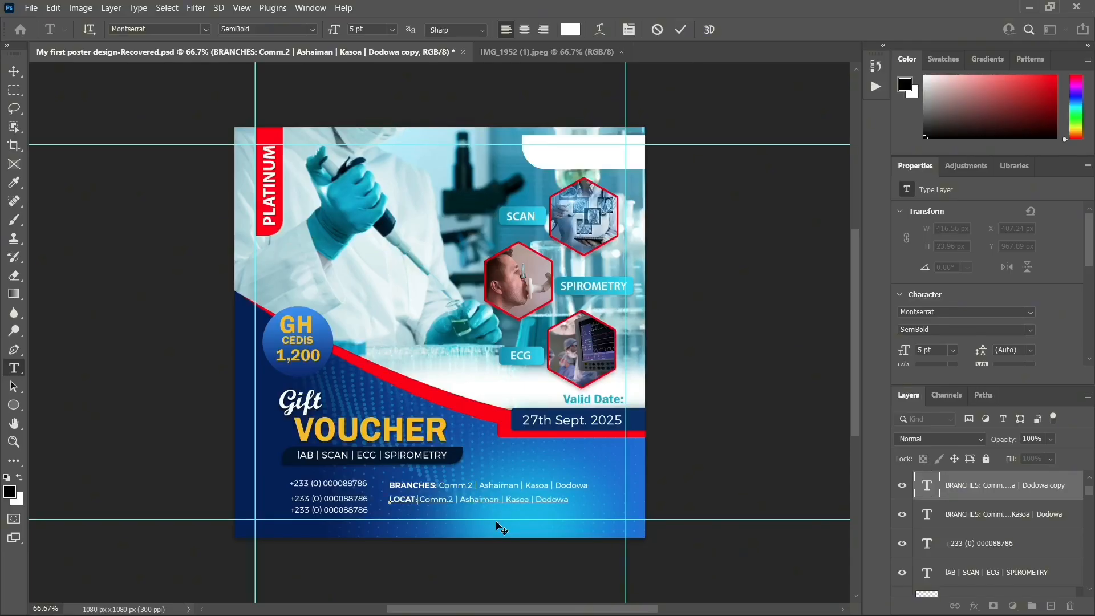
text(IOPN)
key(BackSpace)
key(BackSpace)
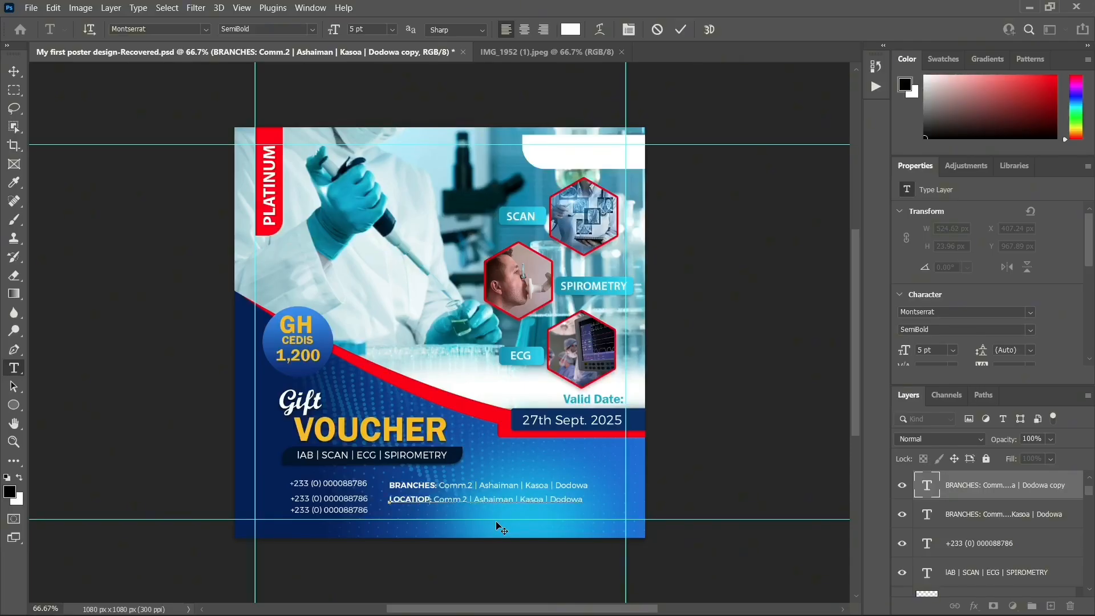
text(N)
Replace the branch names after LOCATION: with 'Tema Comm'
click(439, 501)
drag(437, 500, 597, 499)
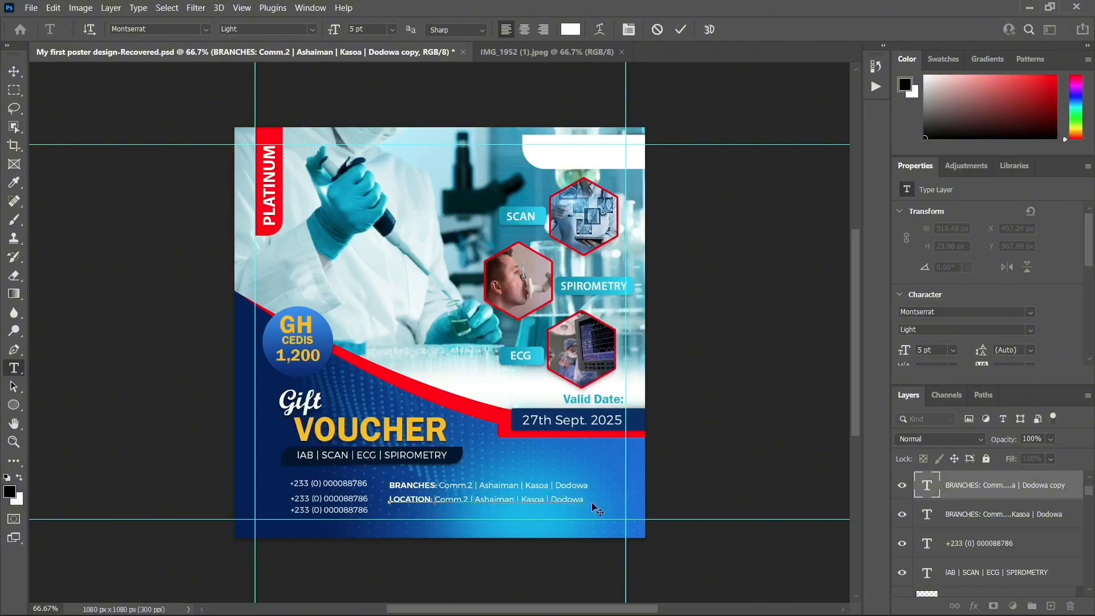
key(BackSpace)
text(UJ)
key(BackSpace)
key(BackSpace)
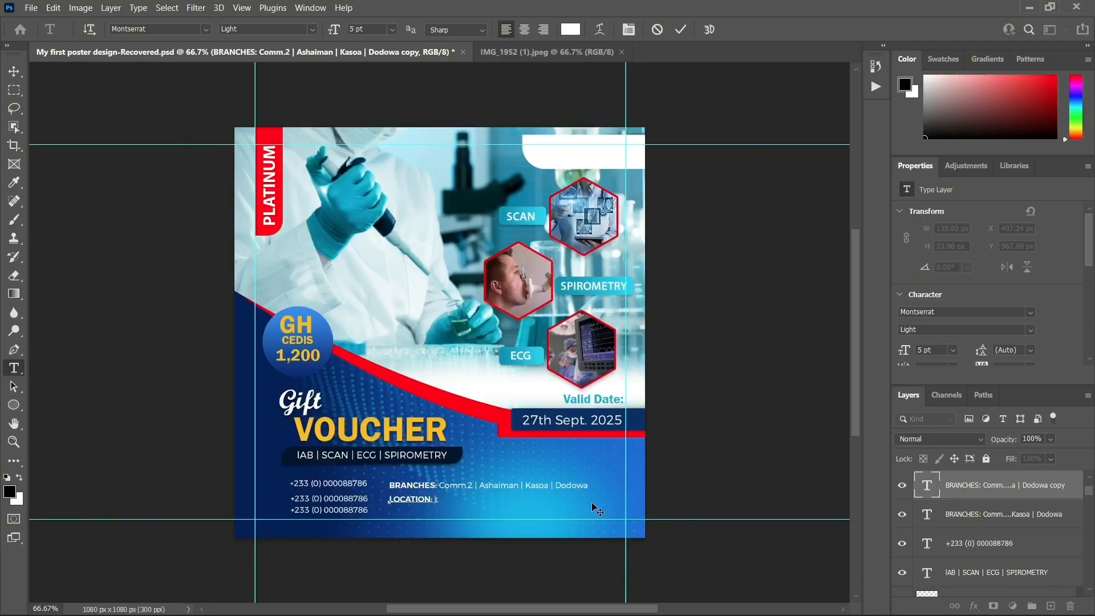
text(Tema Comm)
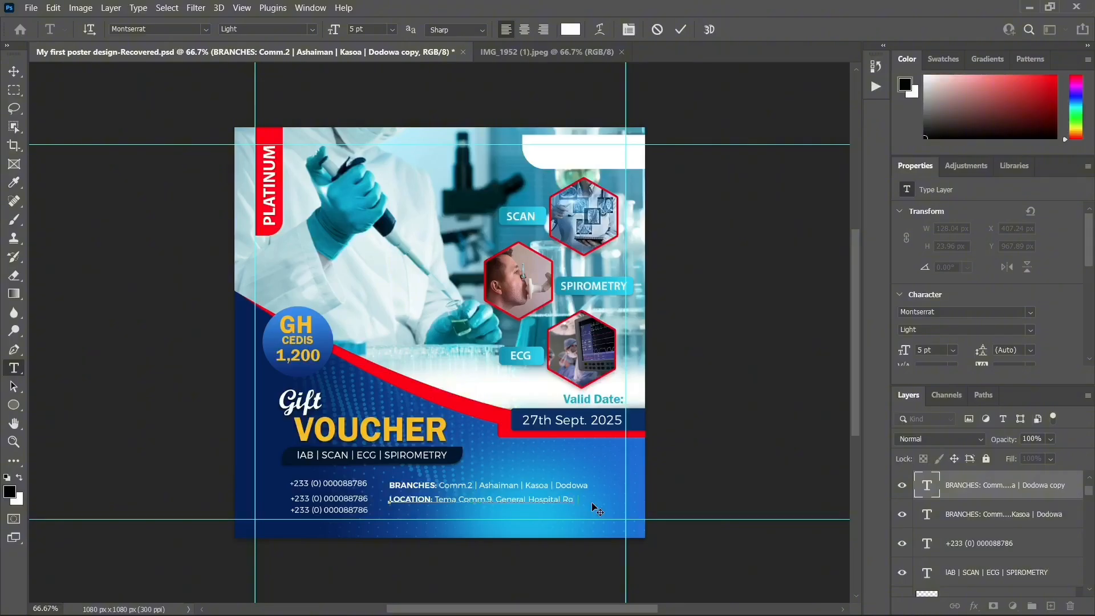
Finish the clinic's street address on the LOCATION line, commit it and nudge it up slightly
text(ad)
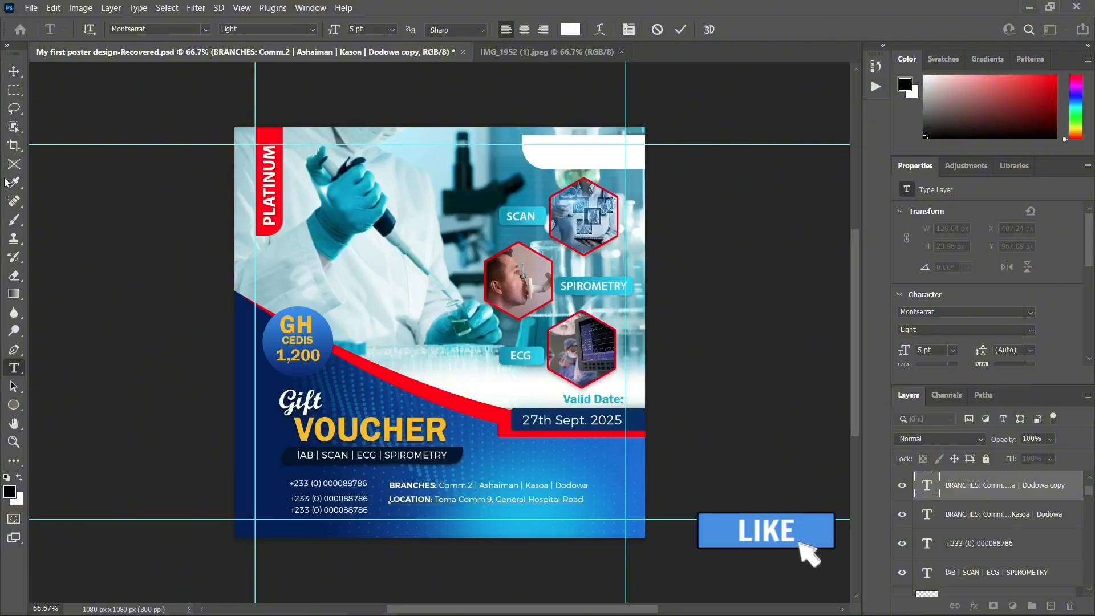
click(14, 72)
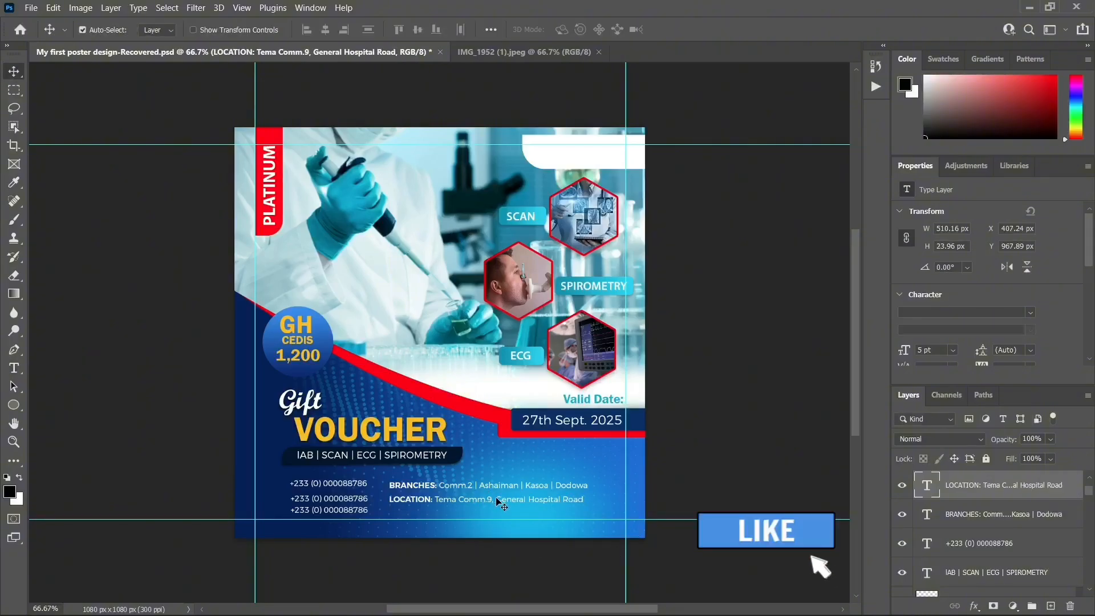
key(Up)
key(Up)
key(Up)
key(Up)
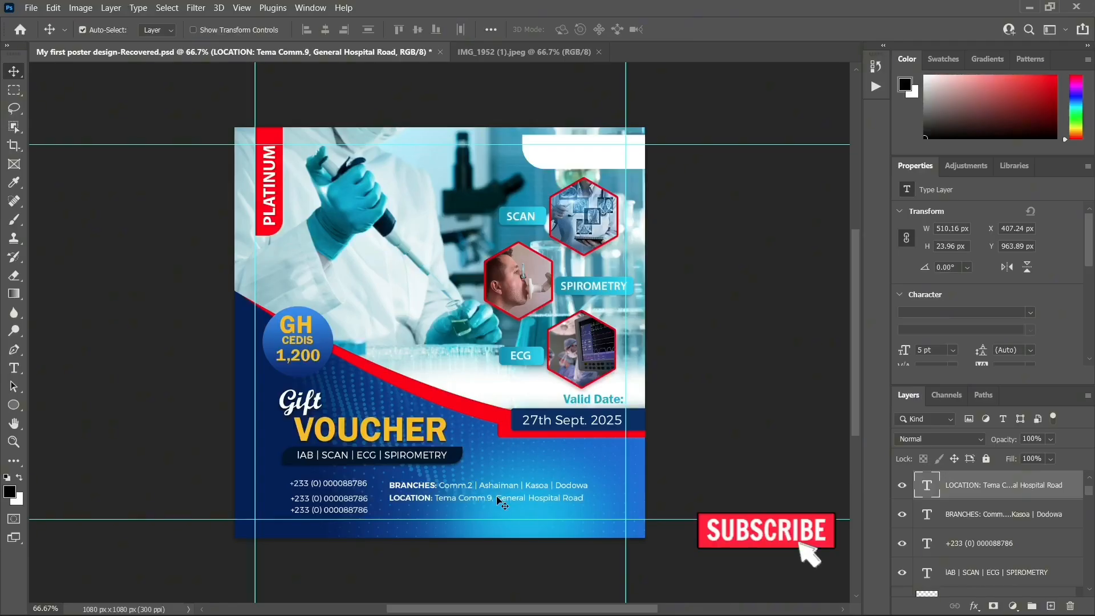
Duplicate the LOCATION line below itself and relabel the copy as Email
key(ctrl+j)
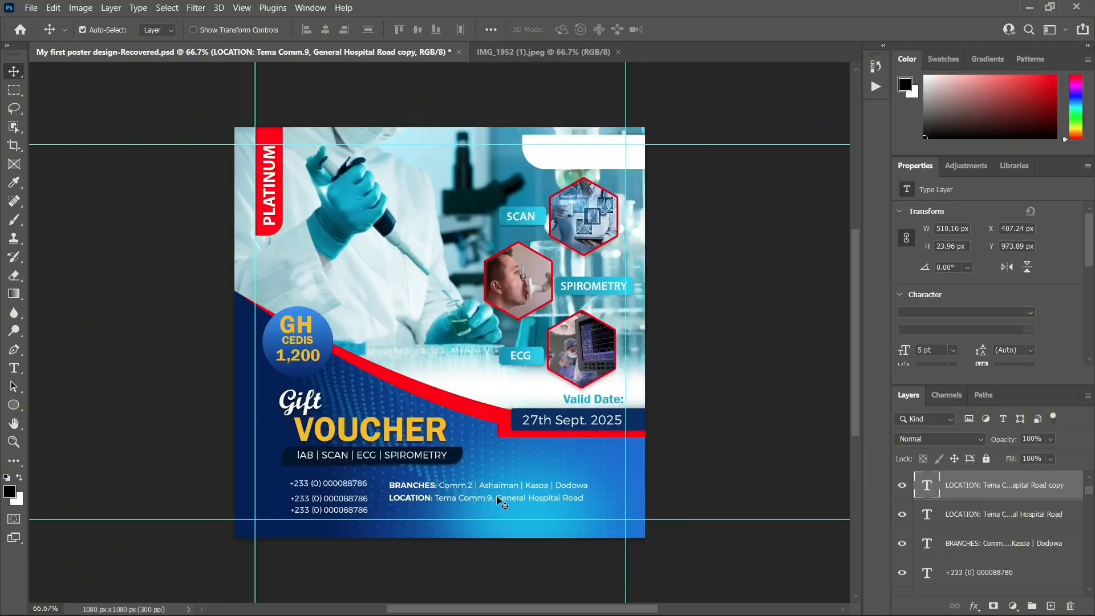
key(Down)
key(Down)
key(Down)
key(Down)
key(Down)
key(Down)
key(Down)
key(Down)
key(Down)
key(Down)
key(Down)
key(Down)
key(Down)
key(Down)
key(Down)
key(Down)
key(Down)
key(Down)
key(Down)
key(Down)
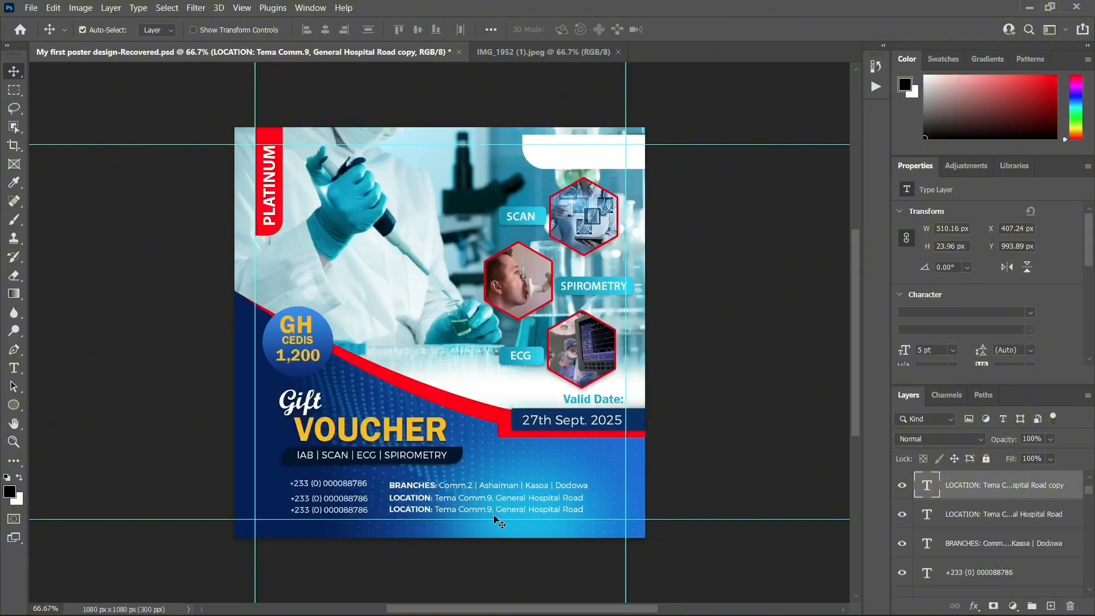
double_click(432, 509)
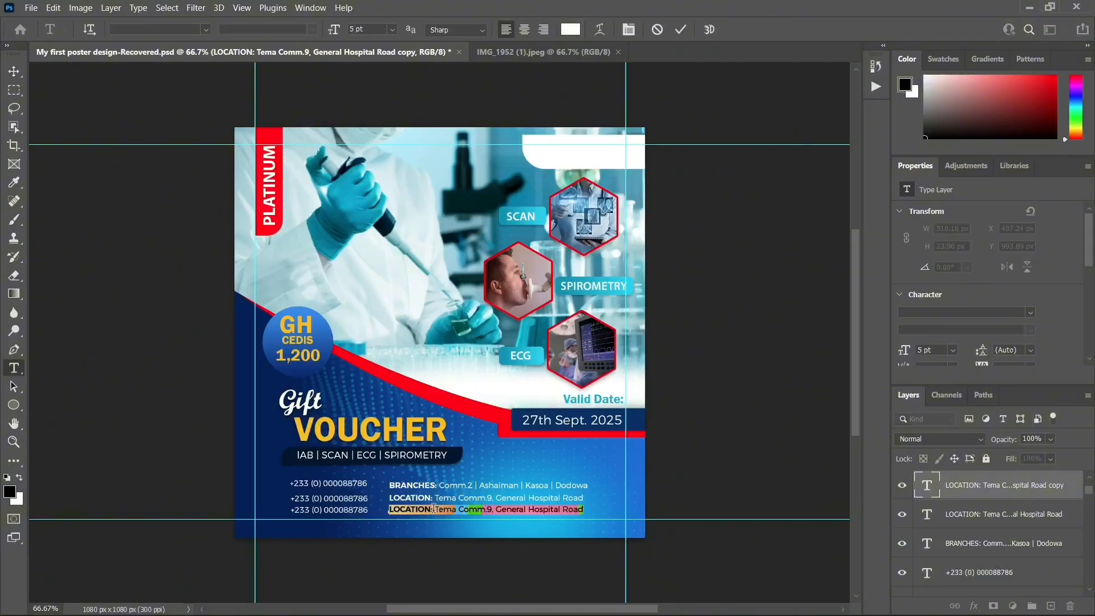
click(432, 509)
drag(432, 510, 388, 510)
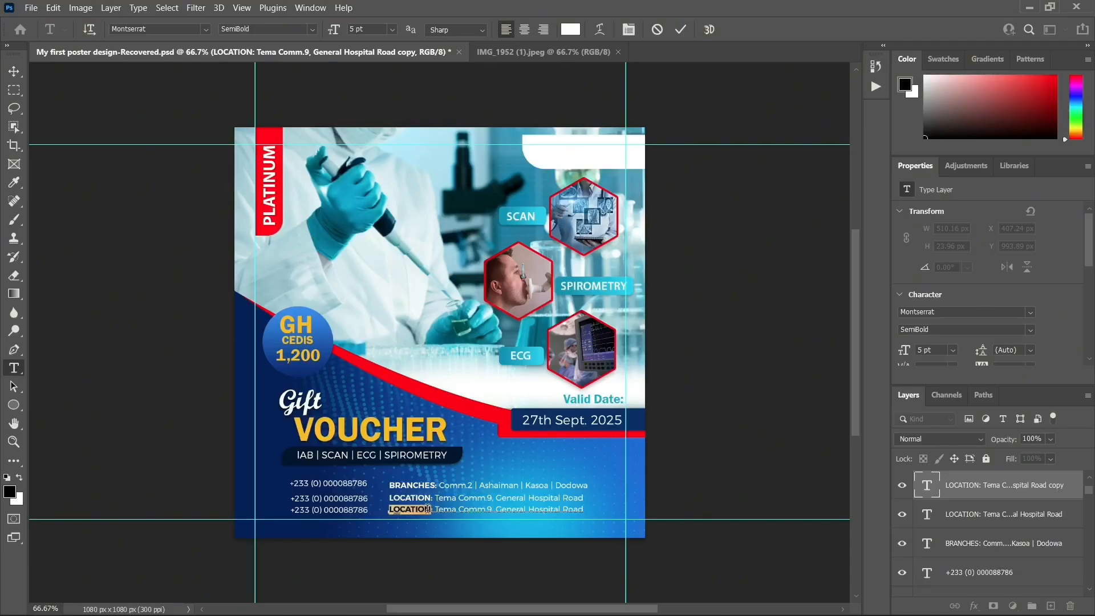
key(BackSpace)
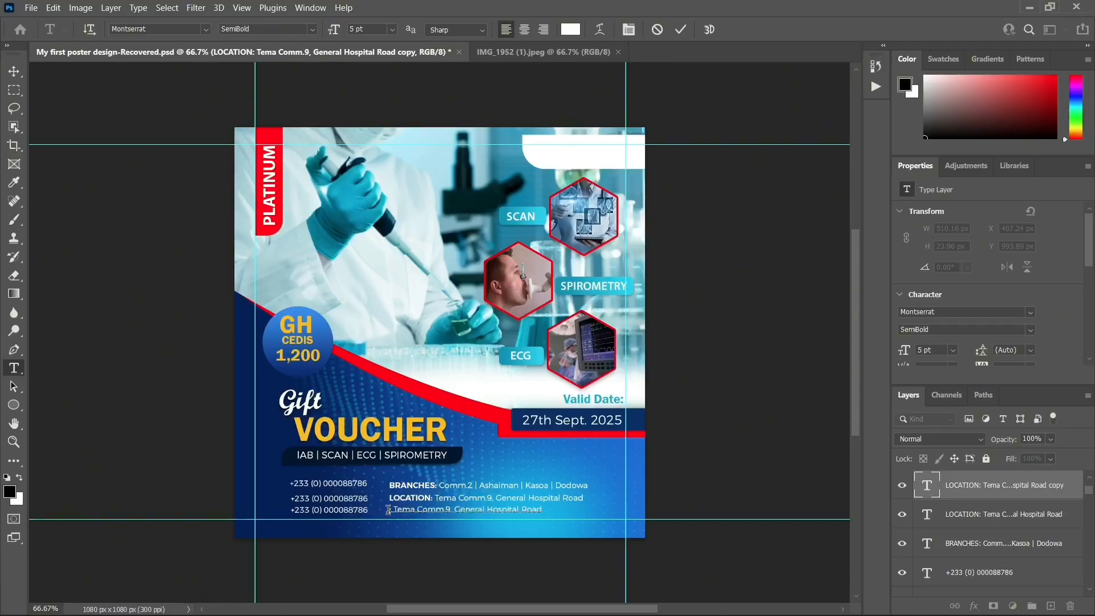
text(E)
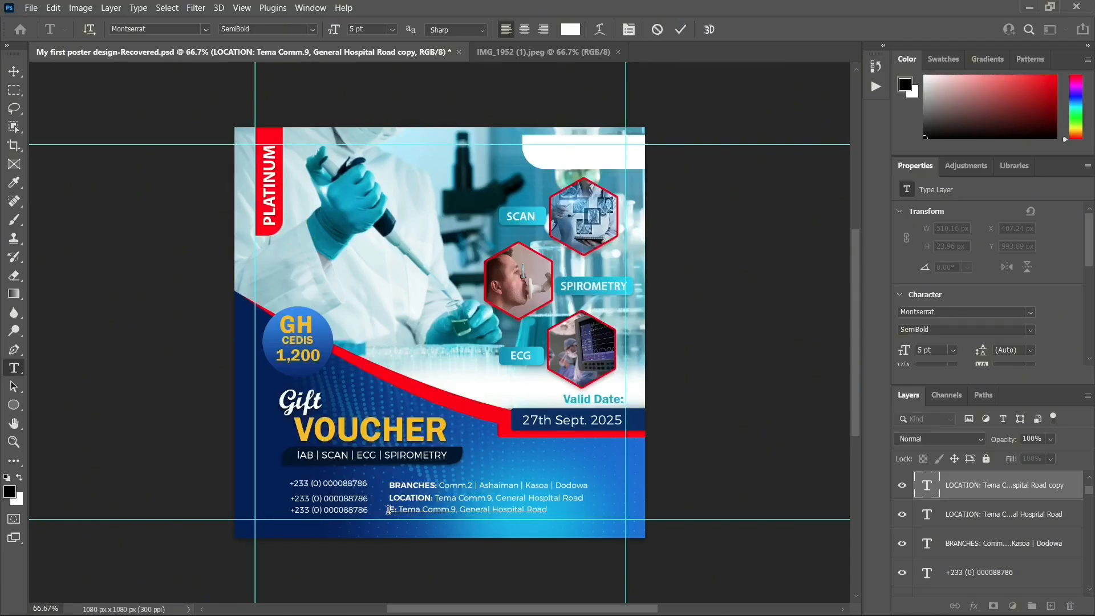
text(mail)
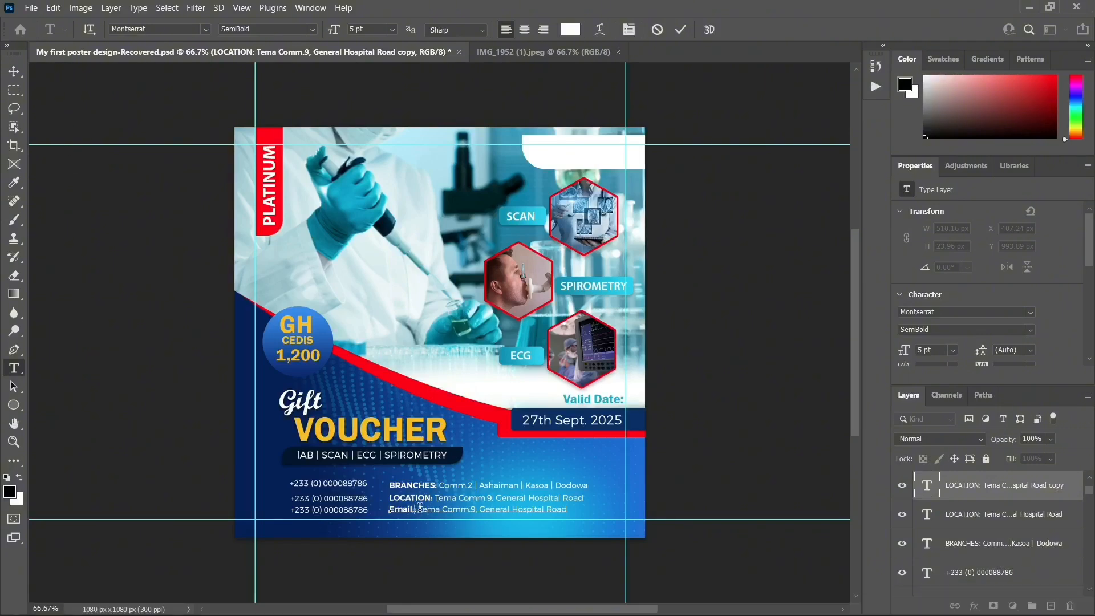
Replace the old address text with the lab's Gmail contact e-mail address
drag(420, 507, 608, 505)
key(BackSpace)
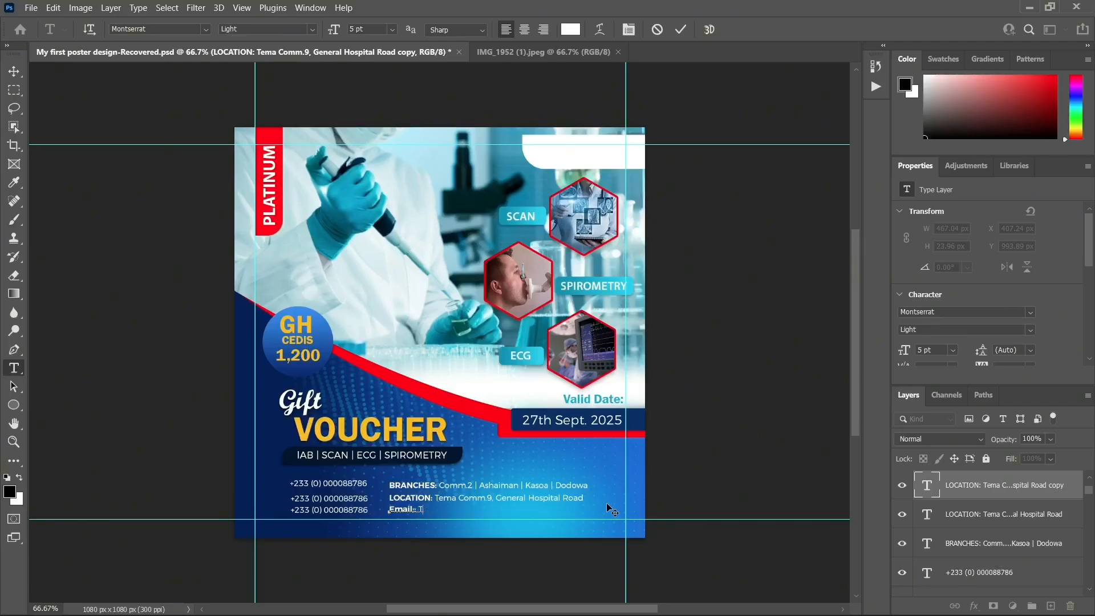
key(BackSpace)
text(INFO)
key(BackSpace)
key(BackSpace)
key(BackSpace)
key(BackSpace)
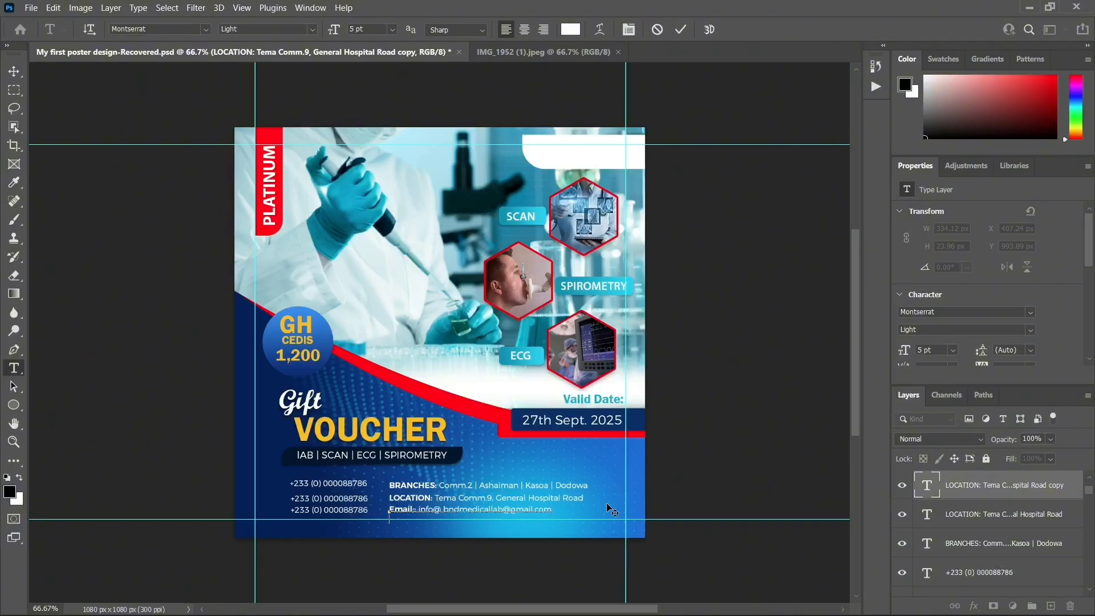
Commit the Email line and nudge it slightly up and left into place
click(14, 72)
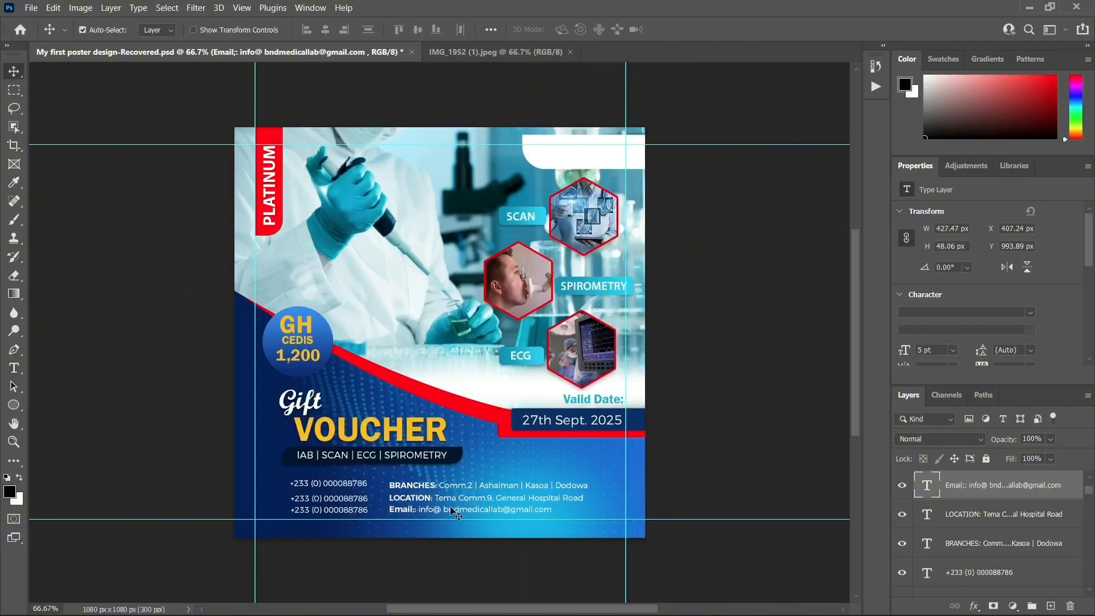
drag(441, 511, 440, 507)
key(Left)
key(Left)
key(Left)
key(Left)
Settle the Email line's position and place a duplicate of it to its right
key(Up)
key(Up)
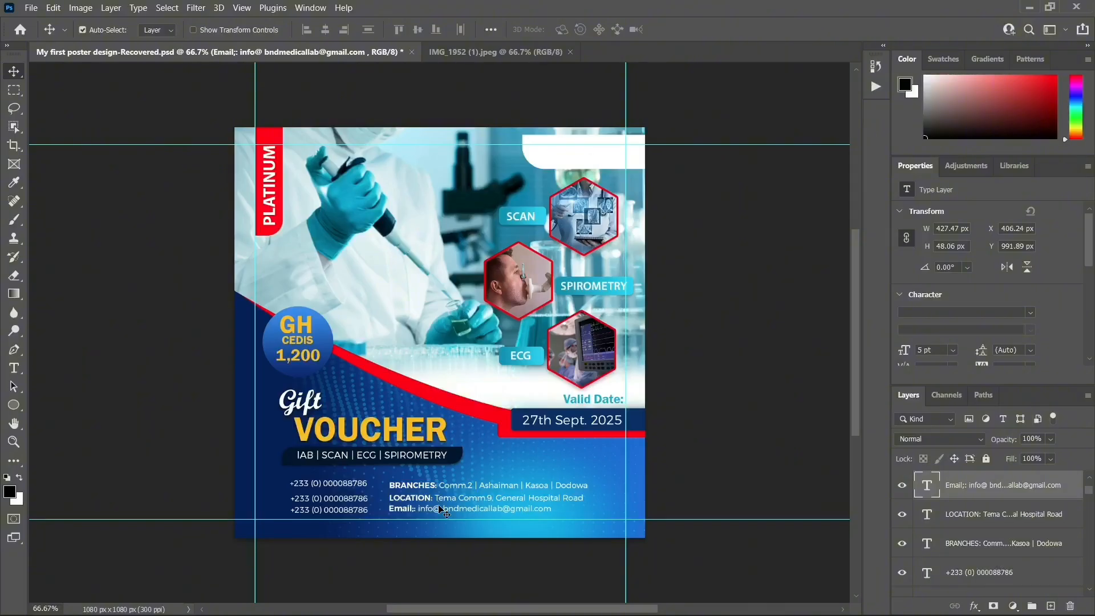
key(Right)
key(Down)
key(ctrl+j)
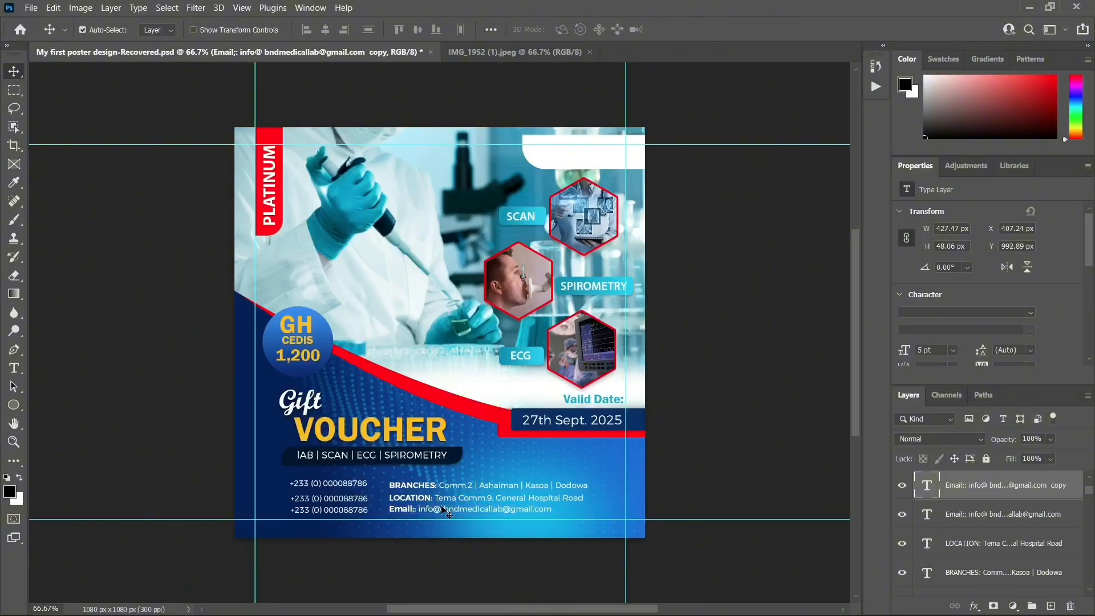
drag(442, 509, 606, 507)
key(Left)
key(Left)
key(Up)
key(Up)
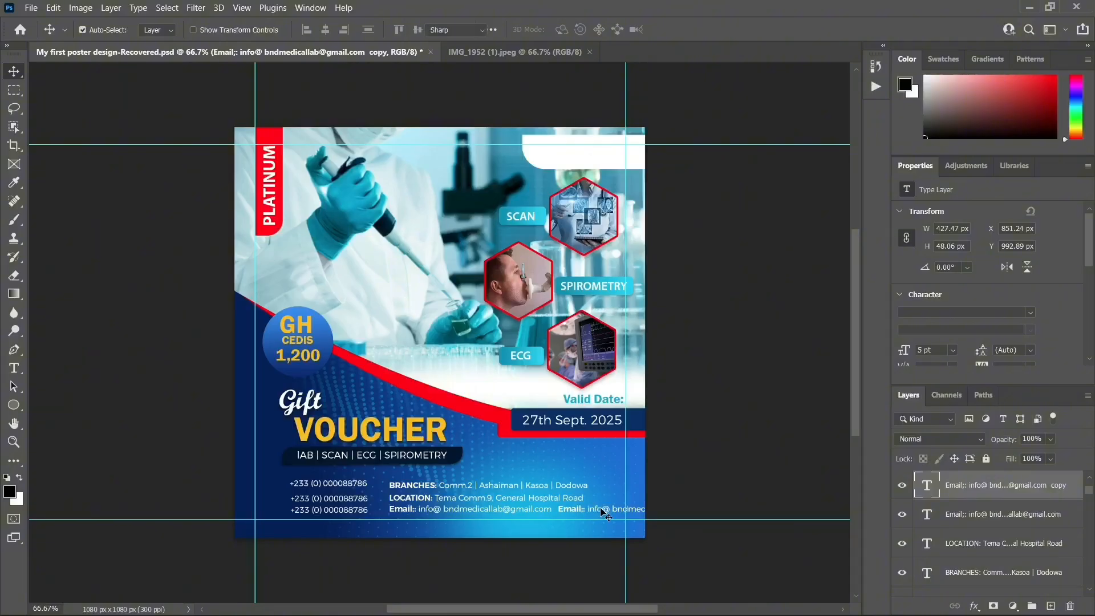
Relabel the copy as WEB and clear its leftover e-mail text
double_click(605, 509)
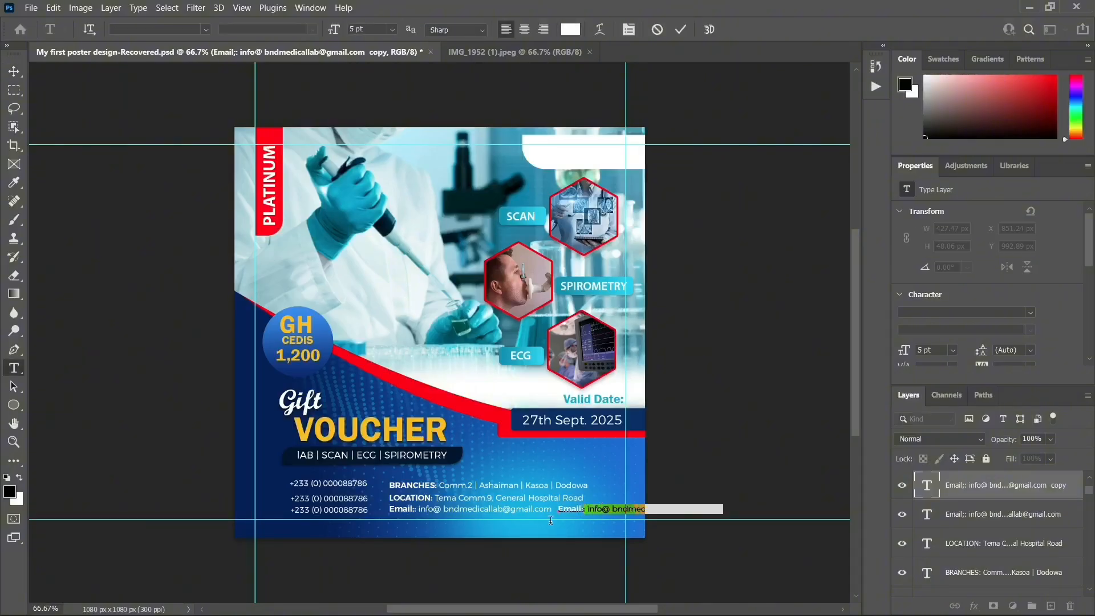
click(580, 510)
double_click(580, 510)
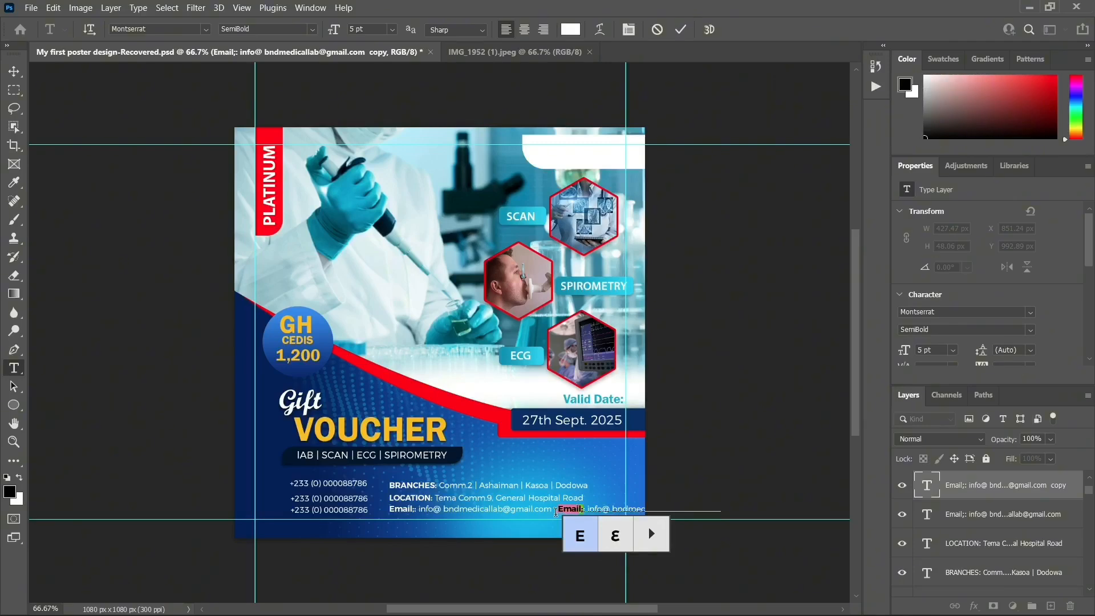
text(WE)
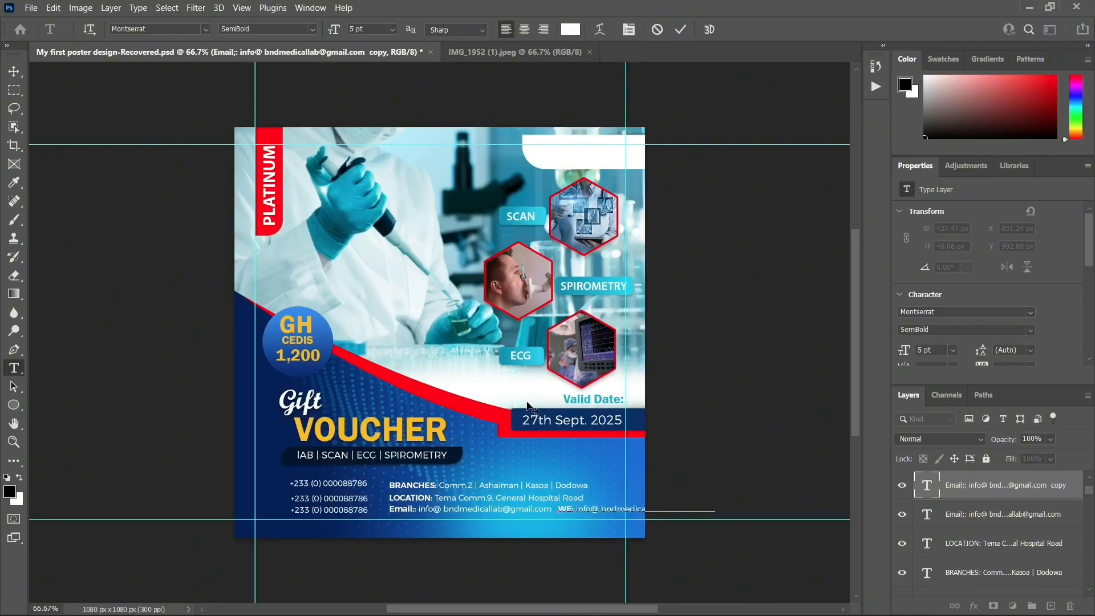
text(B)
drag(584, 507, 716, 505)
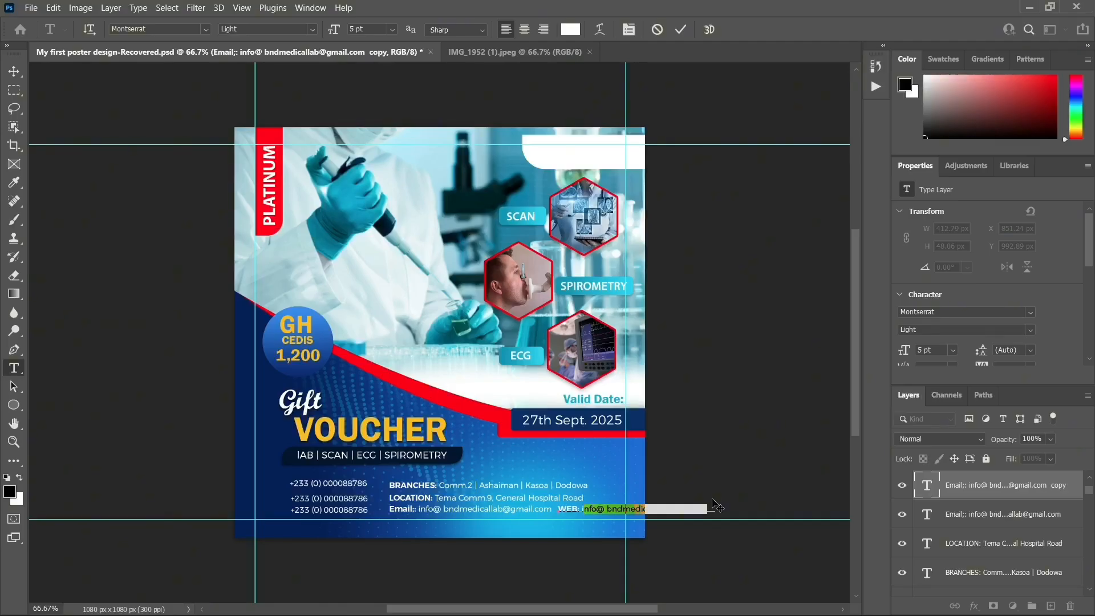
text(m)
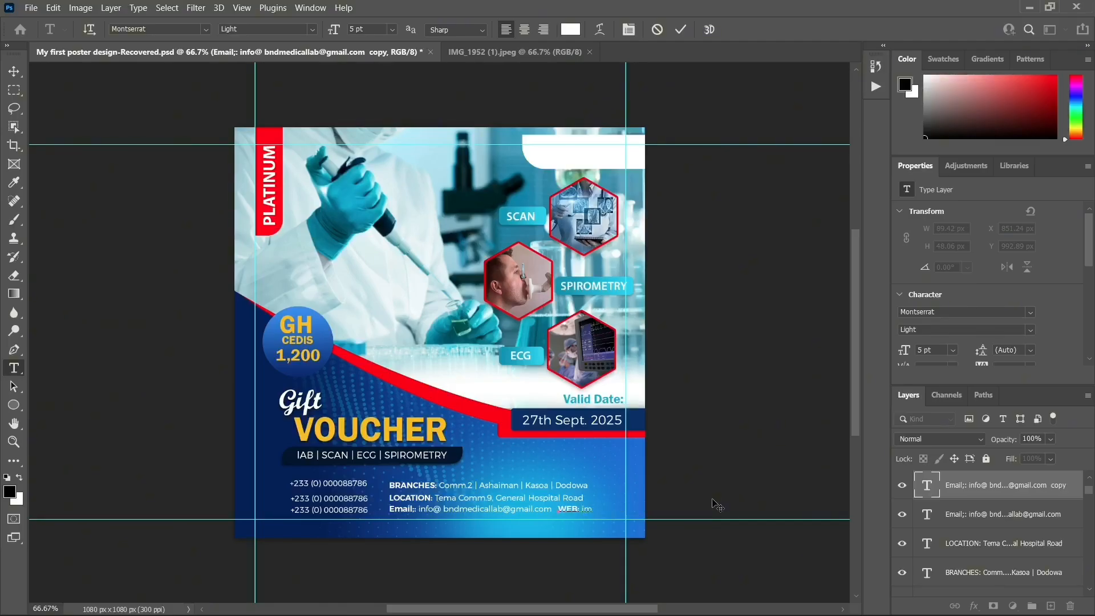
key(BackSpace)
key(BackSpace)
Remove the extra space after WEB:, type the lab's website address and commit
key(alt+F9)
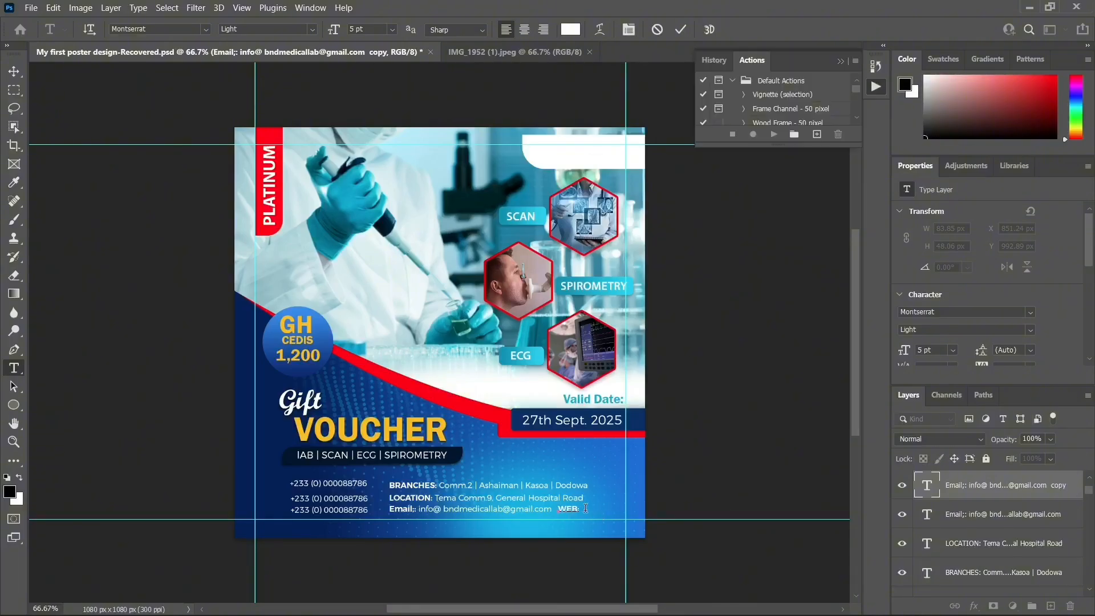
drag(585, 508, 581, 508)
key(BackSpace)
text(callab.c)
click(14, 71)
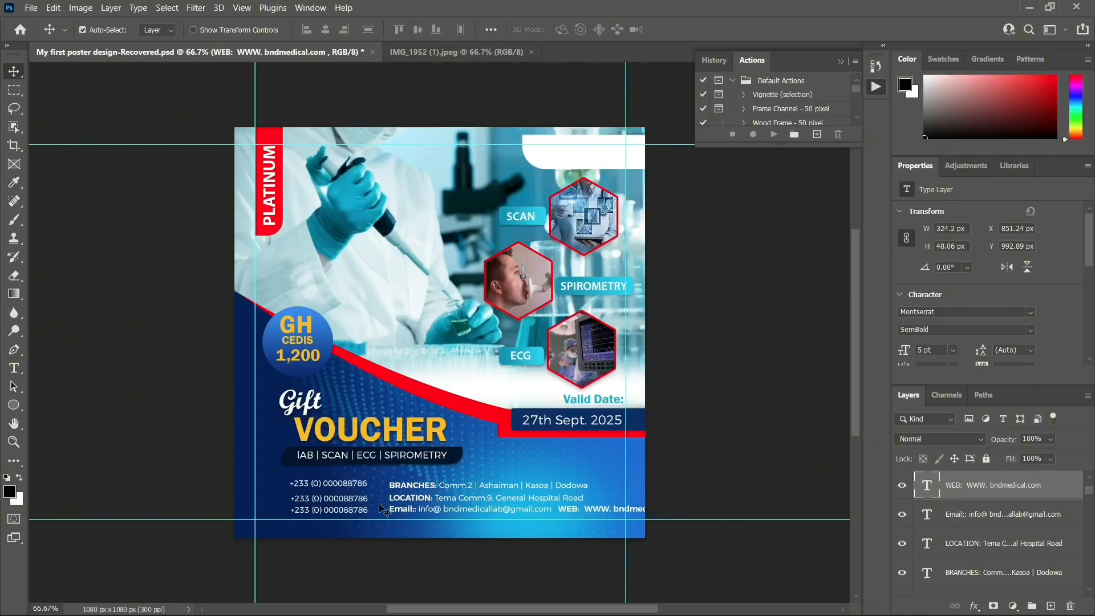
Shift the phone-number lines left, then back right by four 1-px nudges
click(343, 491)
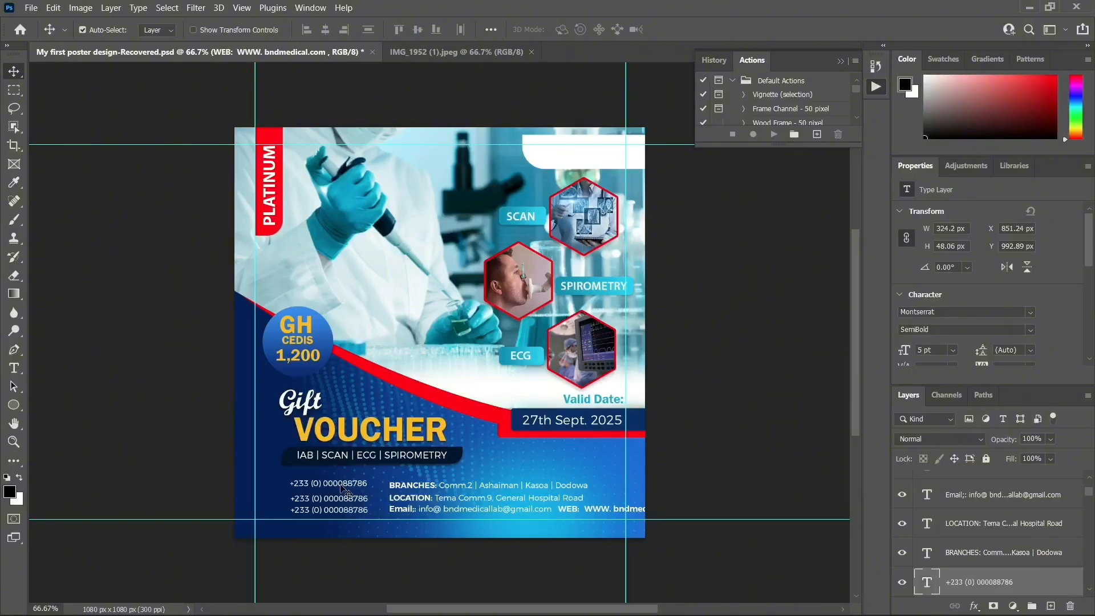
shift+click(345, 508)
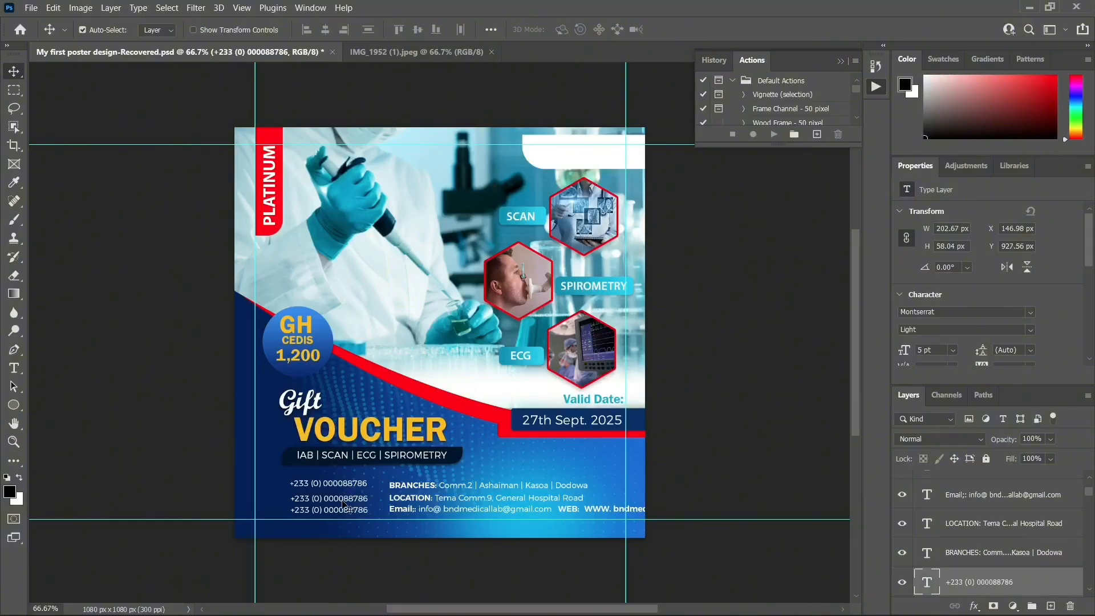
key(shift+Left)
key(shift+Left)
key(shift+Left)
key(shift+Left)
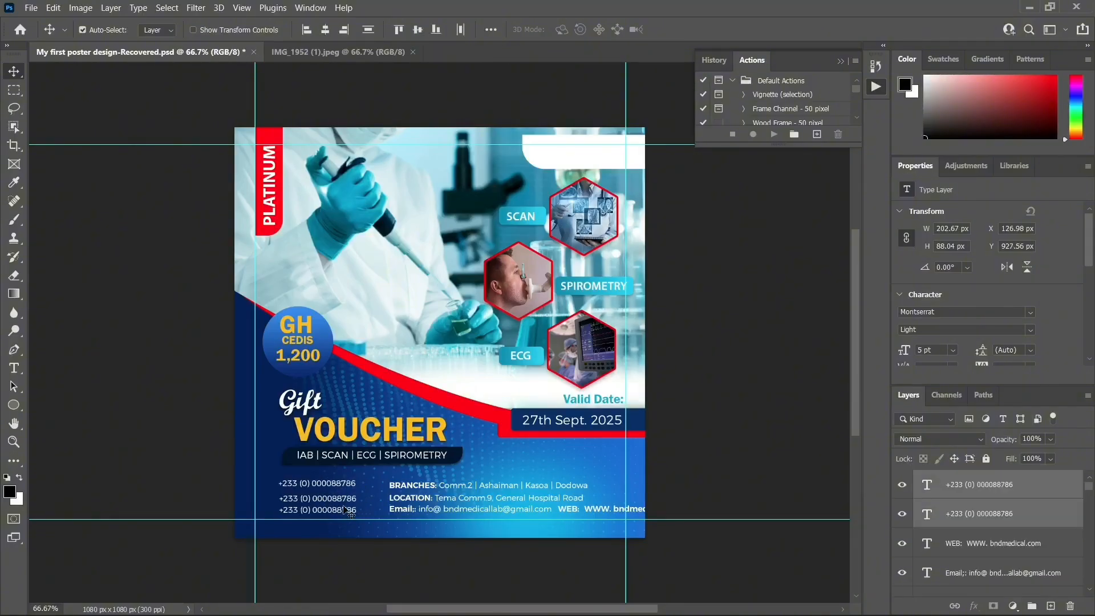
key(Right)
key(Right)
key(Right)
key(Right)
key(Right)
key(Right)
key(Right)
key(Right)
key(Right)
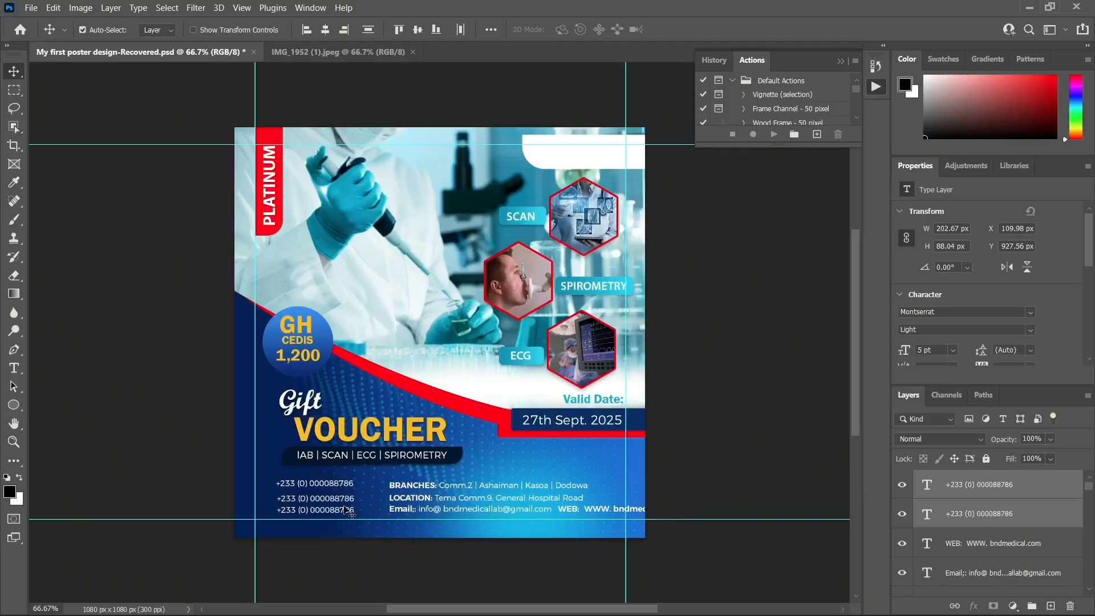
key(Right)
key(Right)
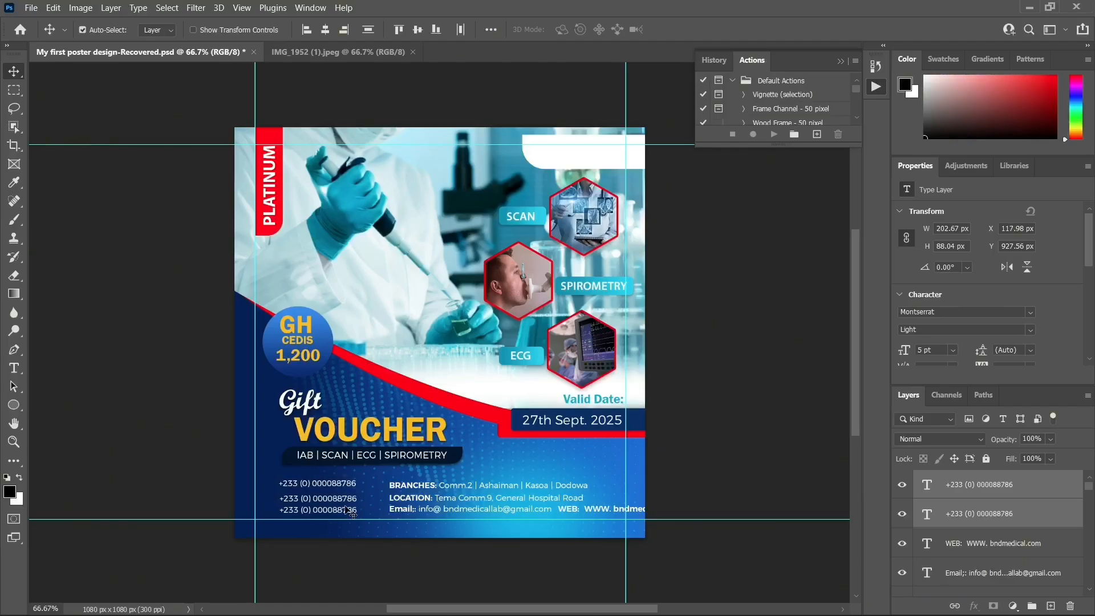
key(Right)
key(Right)
key(Right)
key(Right)
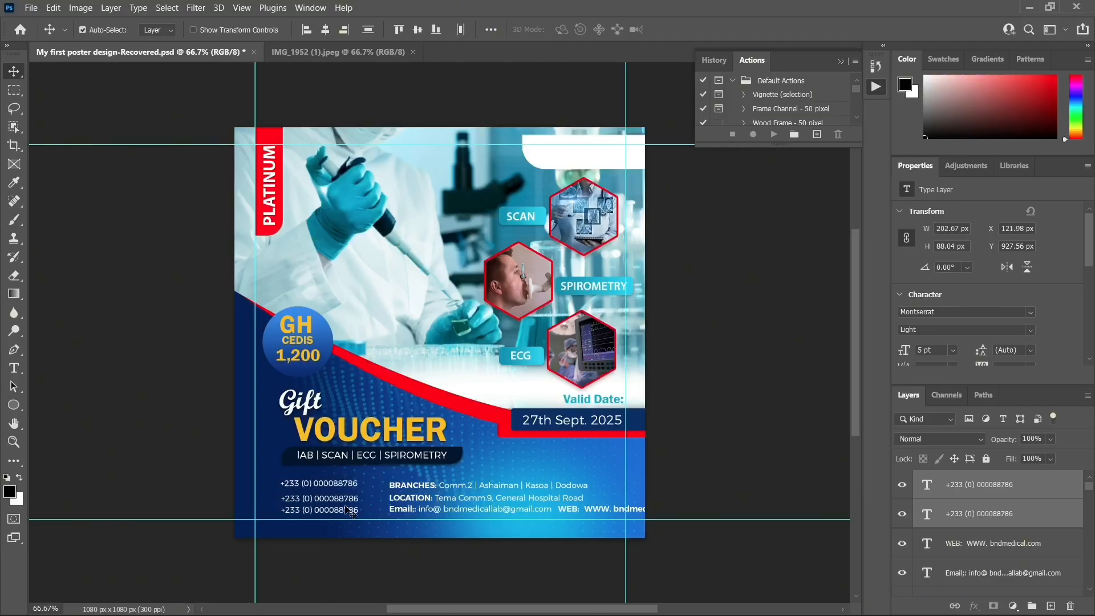
key(Right)
key(Right)
key(Right)
key(Right)
key(Right)
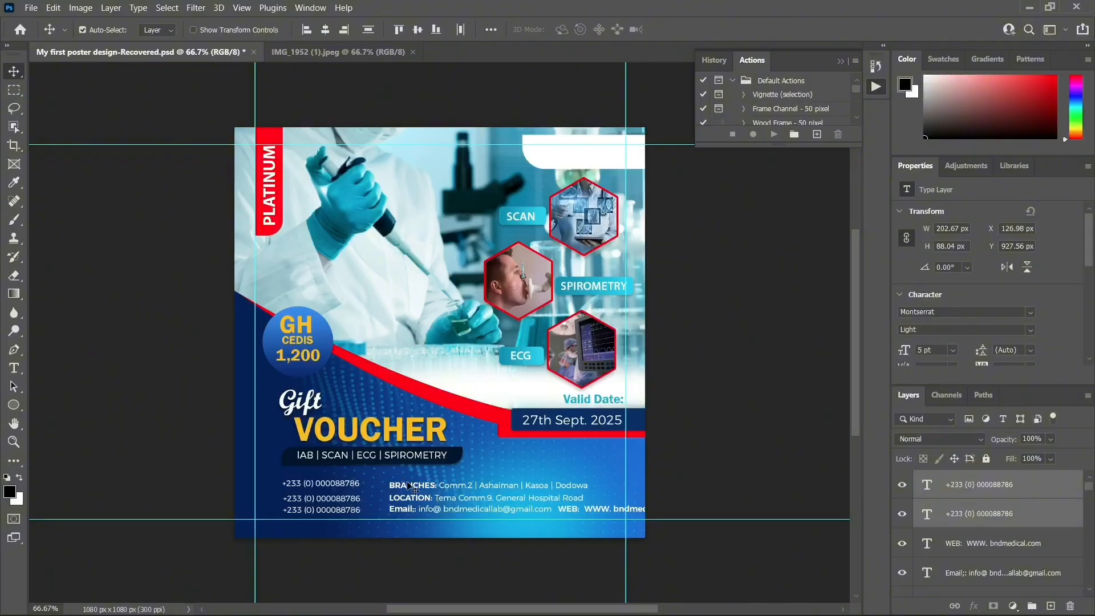
Nudge the BRANCHES, LOCATION and Email lines left together as one group
click(409, 485)
shift+click(412, 498)
shift+click(414, 510)
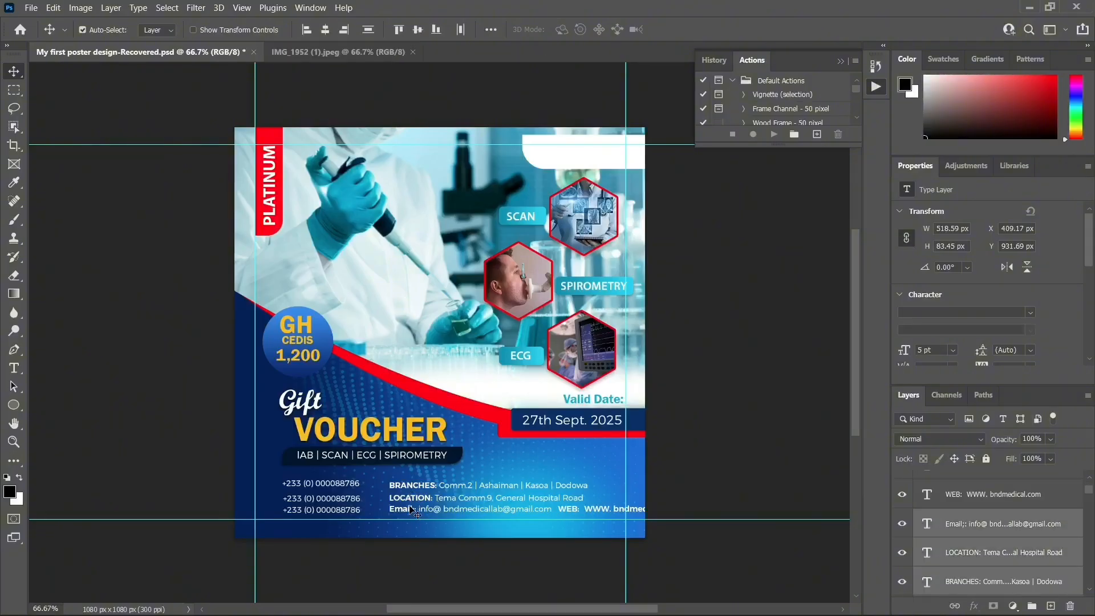
key(Left)
key(Left)
key(Left)
key(Left)
key(Left)
key(Left)
key(Left)
key(Left)
key(Up)
key(Up)
key(Up)
key(Up)
key(Up)
key(Up)
key(Up)
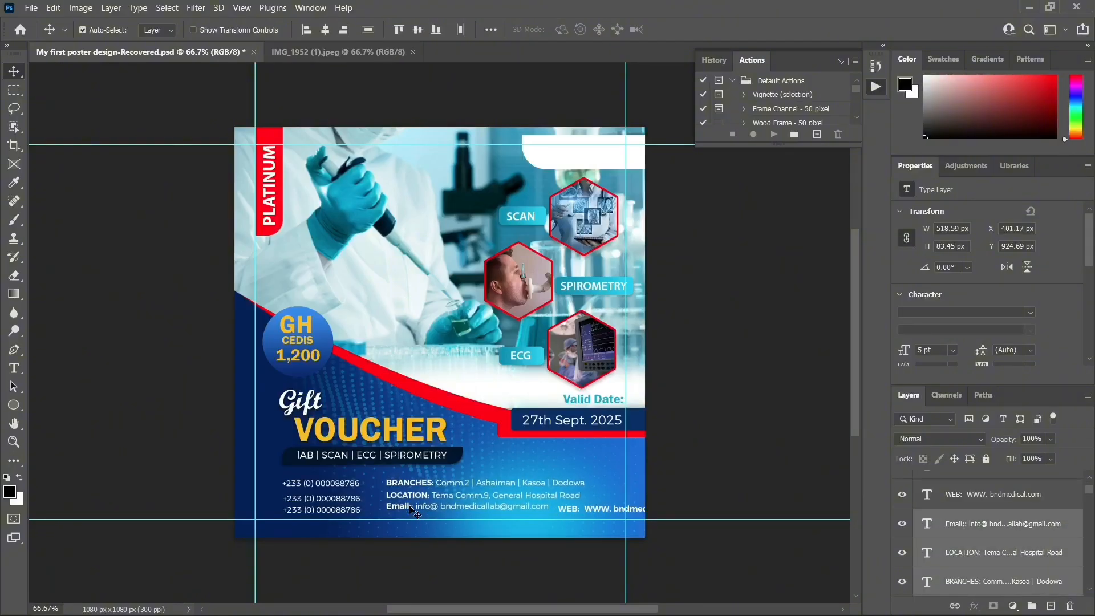
key(Left)
key(Left)
key(Left)
key(Left)
key(Left)
key(Left)
key(Down)
key(Down)
key(Down)
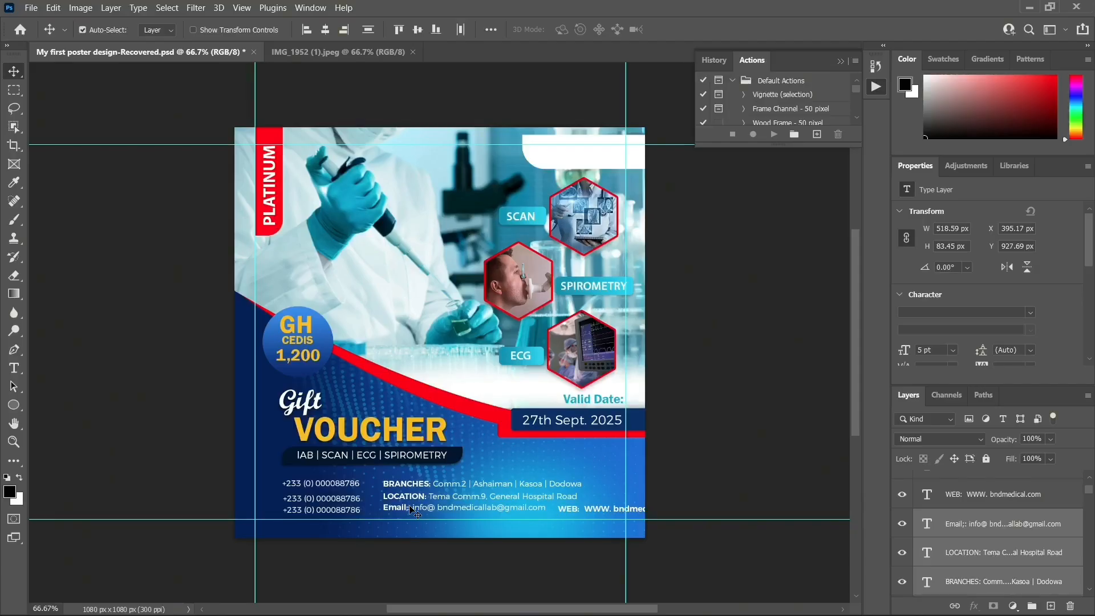
key(Left)
key(Left)
key(Left)
key(Left)
key(Left)
key(Left)
key(Left)
key(Left)
key(Down)
key(Down)
key(Down)
key(Down)
key(Down)
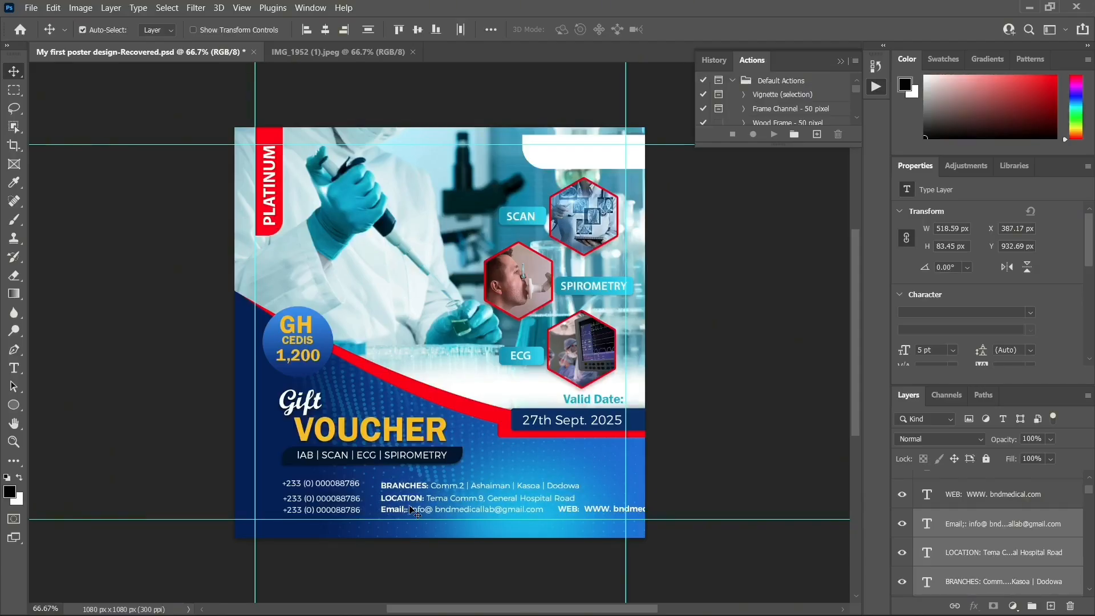
key(Right)
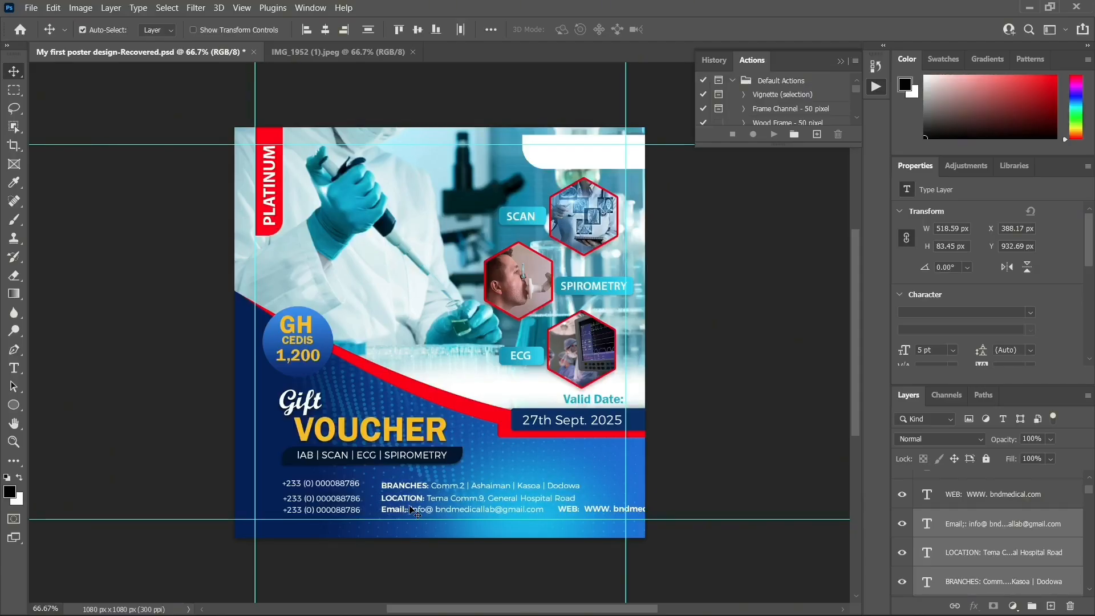
Set the web address to Light weight and move the WEB line left
click(596, 512)
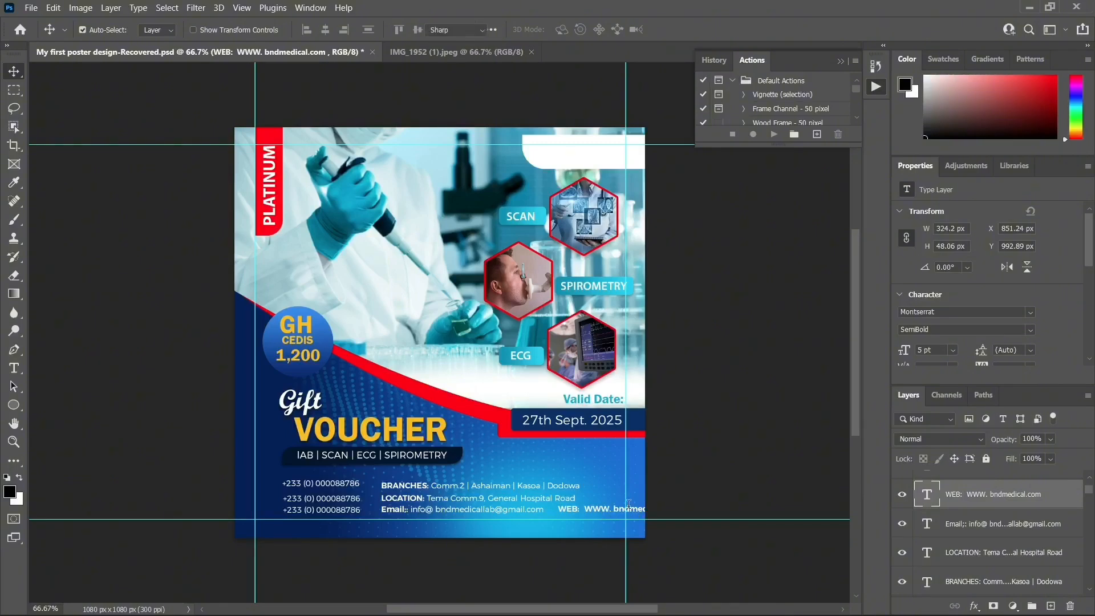
double_click(602, 509)
drag(584, 509, 683, 507)
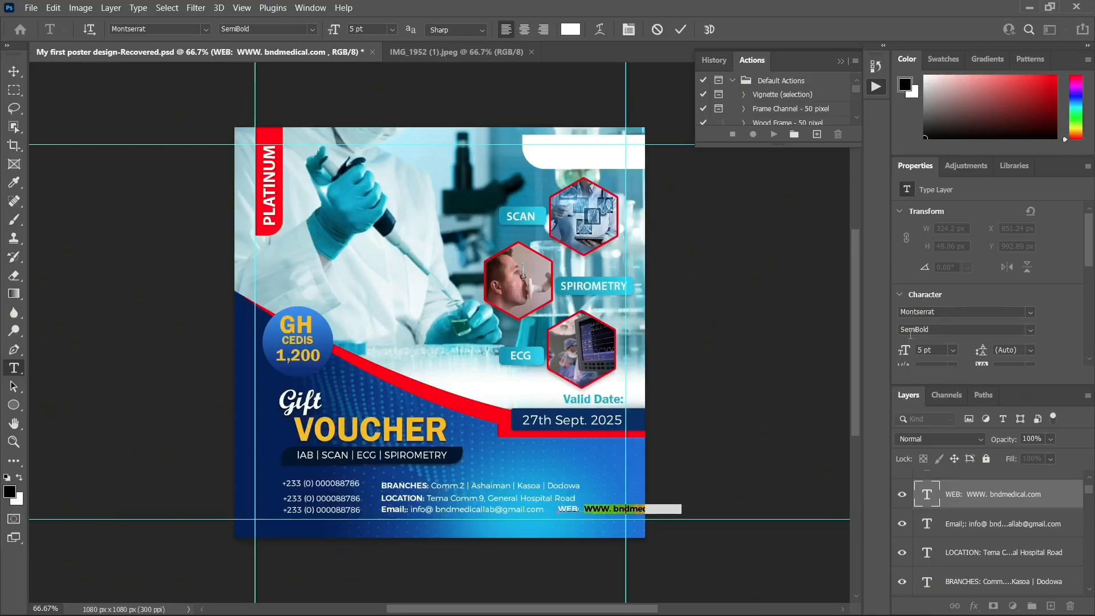
click(1032, 330)
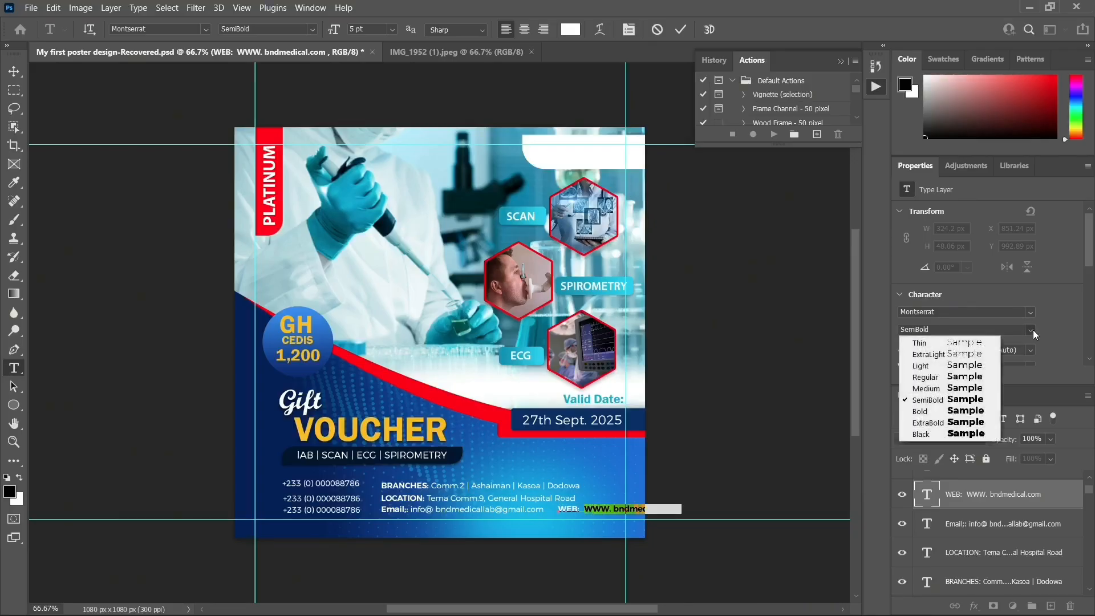
click(961, 365)
click(14, 72)
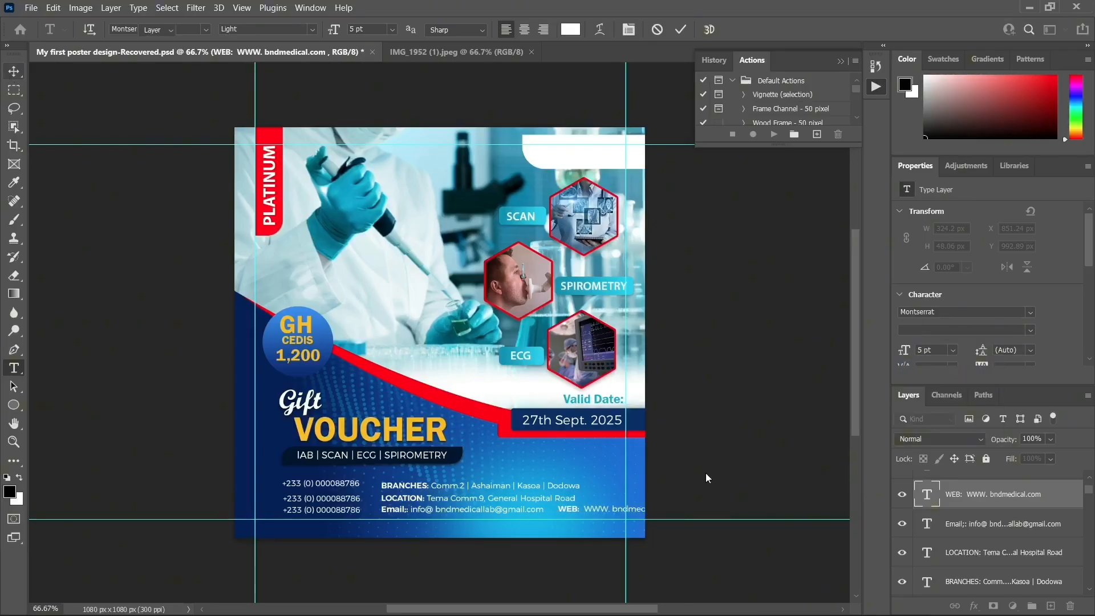
drag(613, 512, 604, 513)
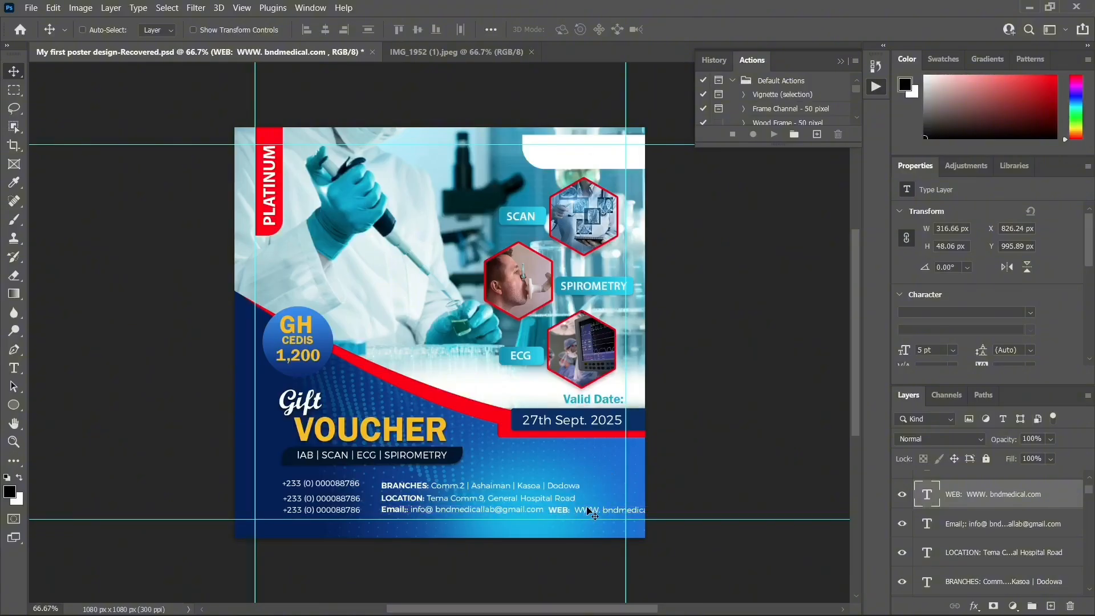
Set the WEB text size to 4 pt
key(ctrl+t)
key(Return)
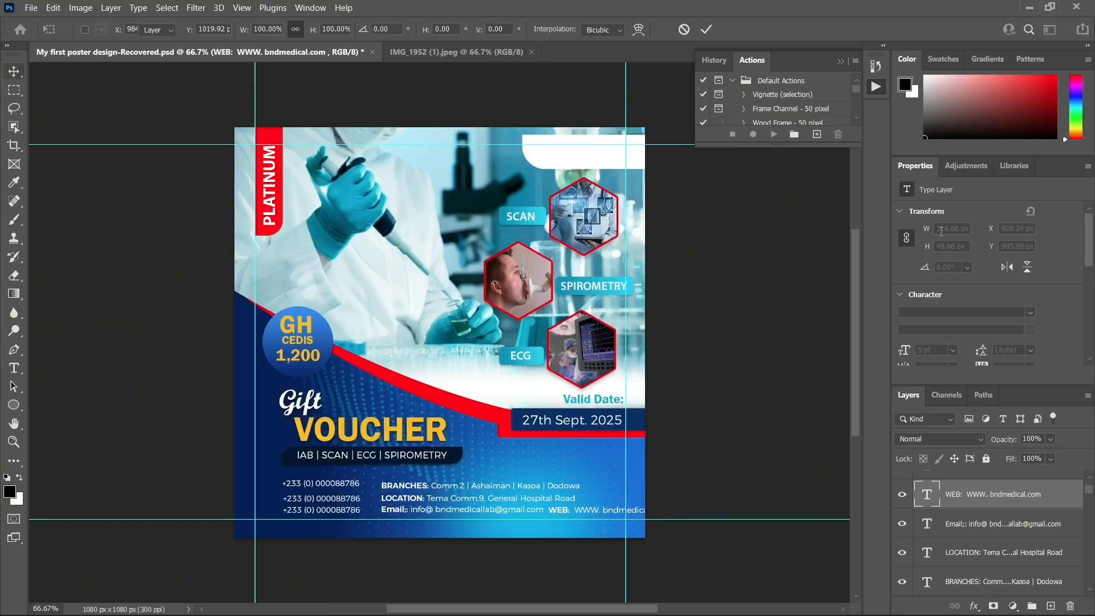
click(953, 350)
click(917, 352)
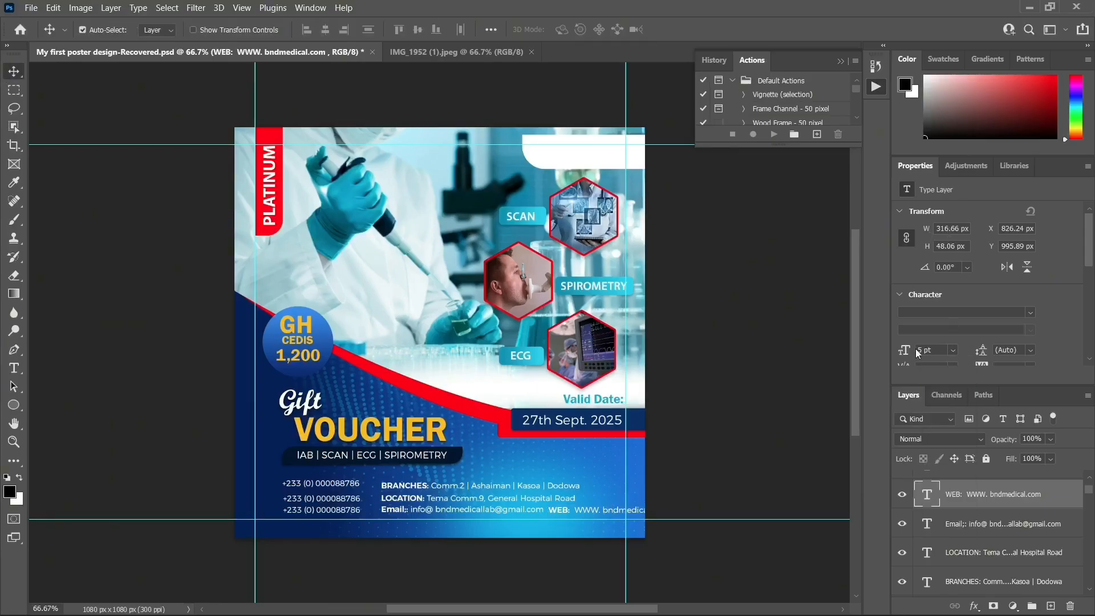
click(922, 349)
key(Return)
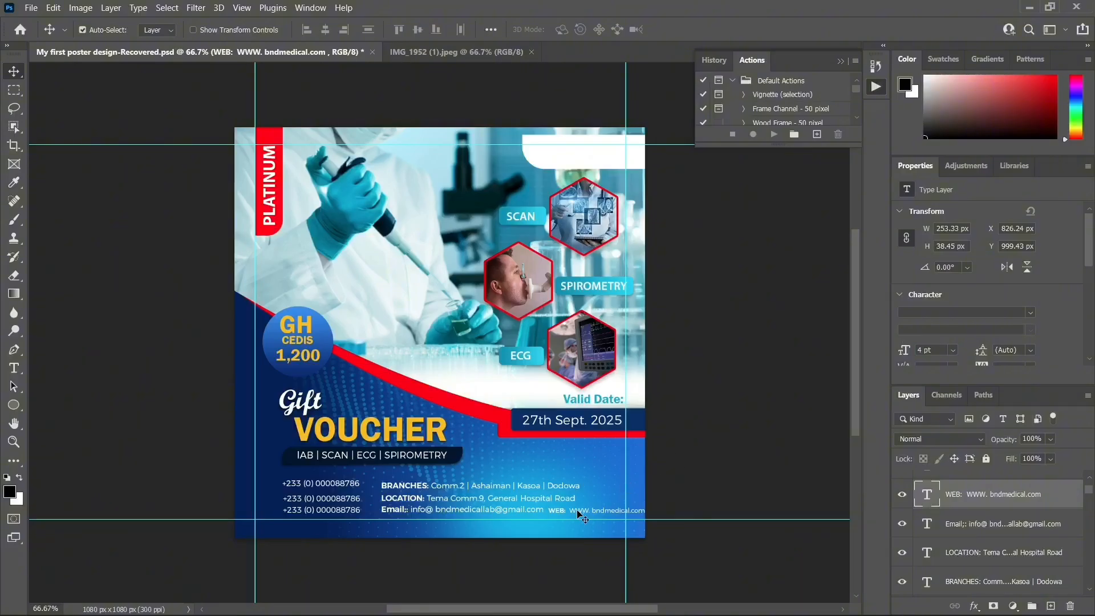
Lower the Email and LOCATION lines slightly and size BRANCHES, LOCATION and Email to 4.5 pt
click(421, 508)
drag(420, 497, 421, 498)
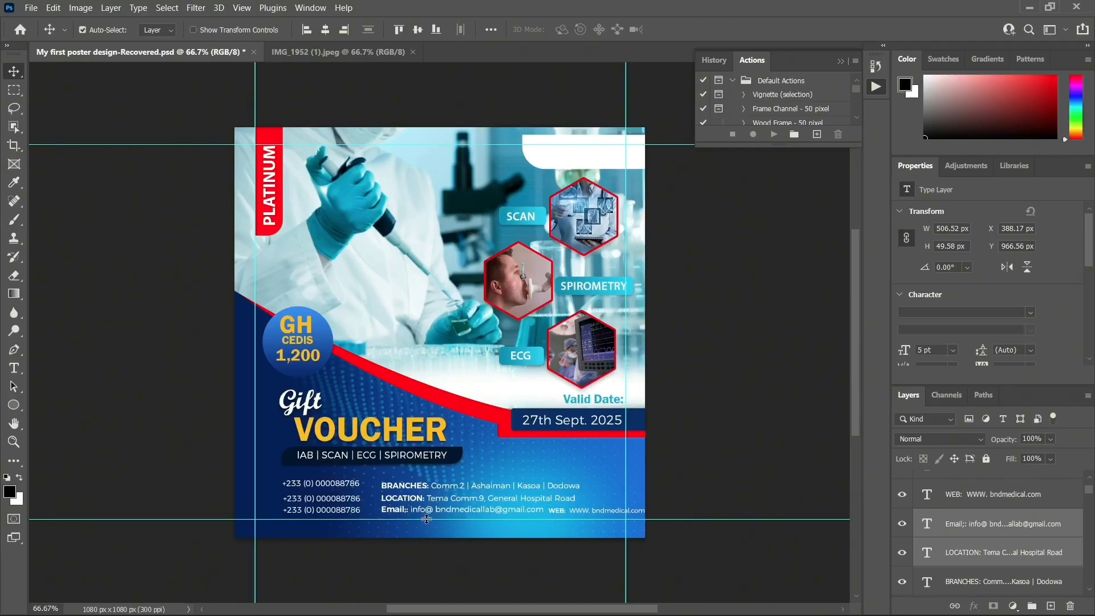
click(412, 488)
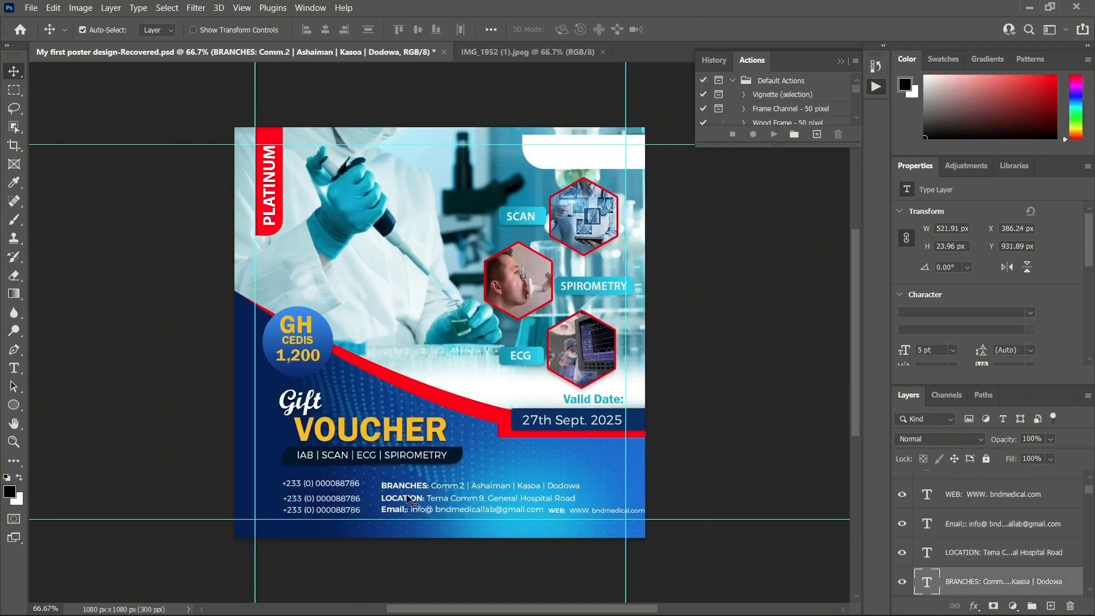
shift+click(412, 501)
shift+click(415, 510)
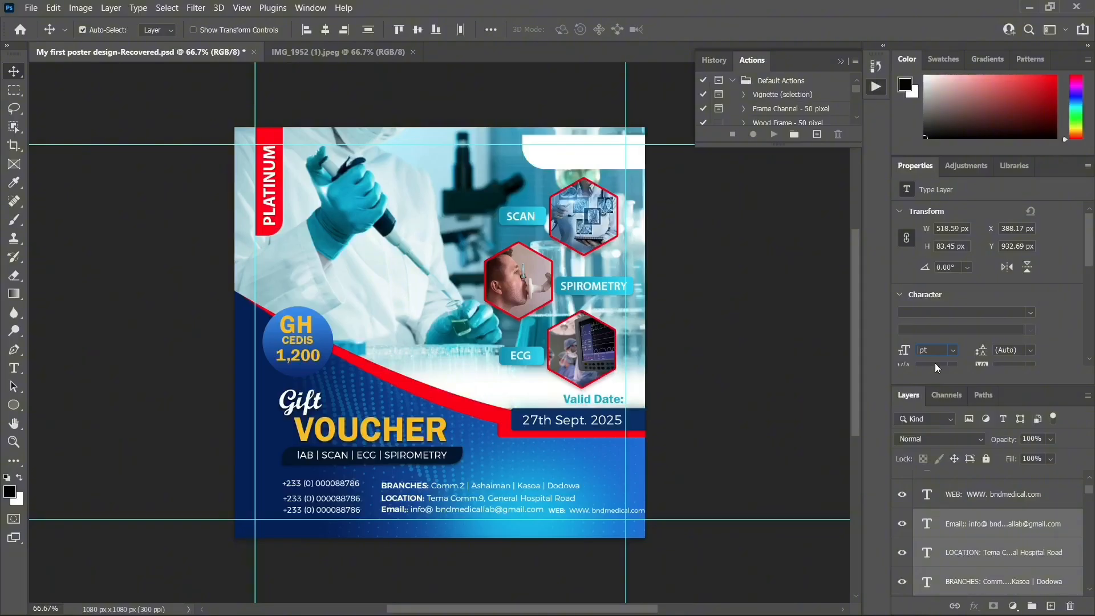
text(4)
key(Return)
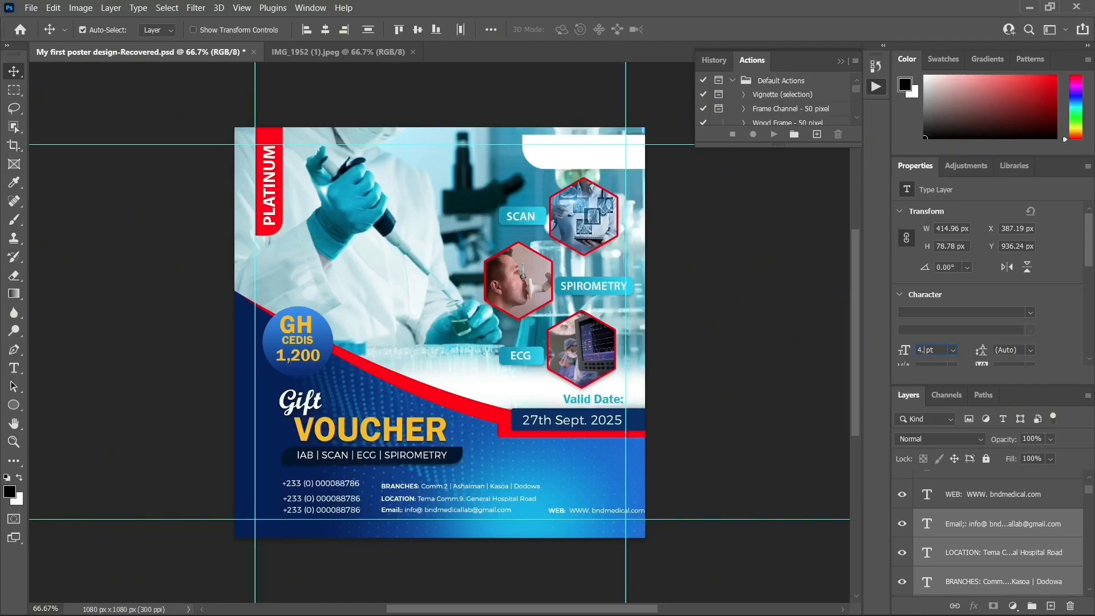
key(Return)
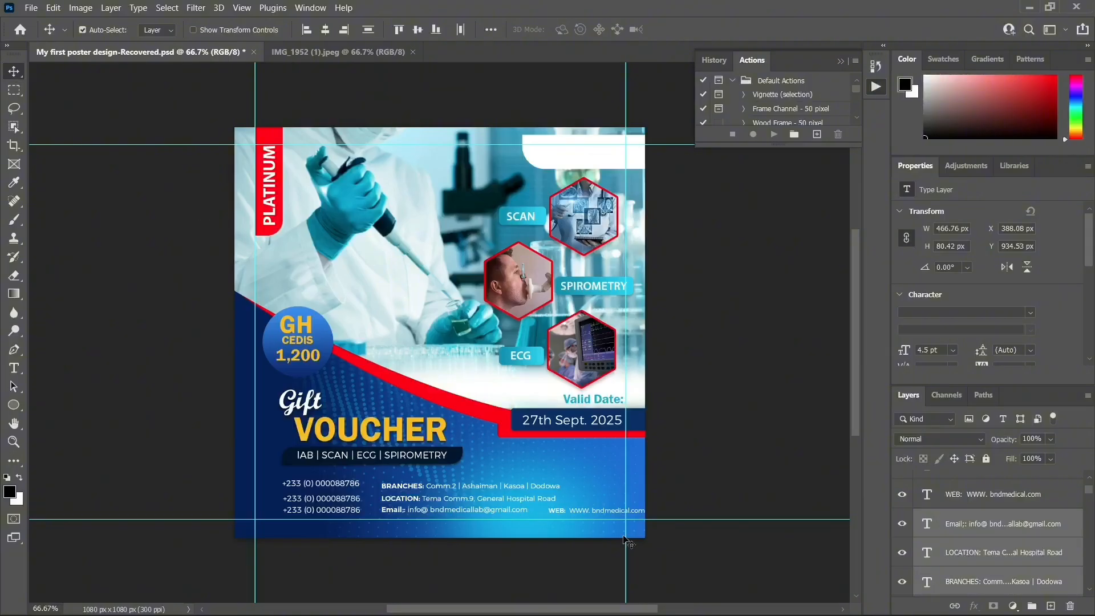
Move the WEB line left to sit right after the email address
drag(561, 515, 544, 515)
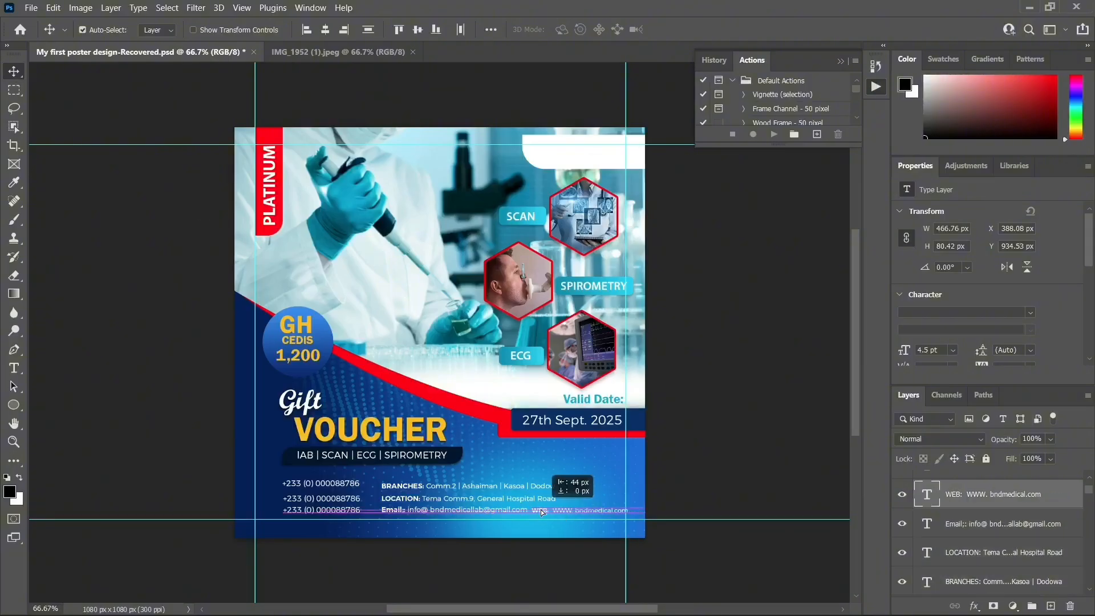
key(Left)
key(Left)
key(Up)
key(Up)
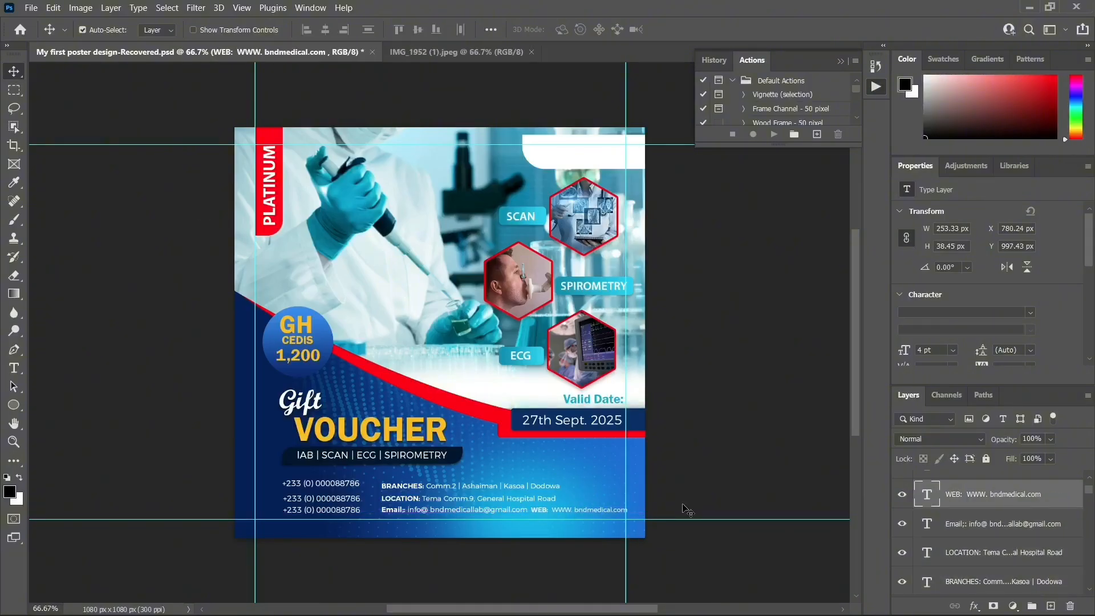
key(Left)
key(Left)
click(335, 488)
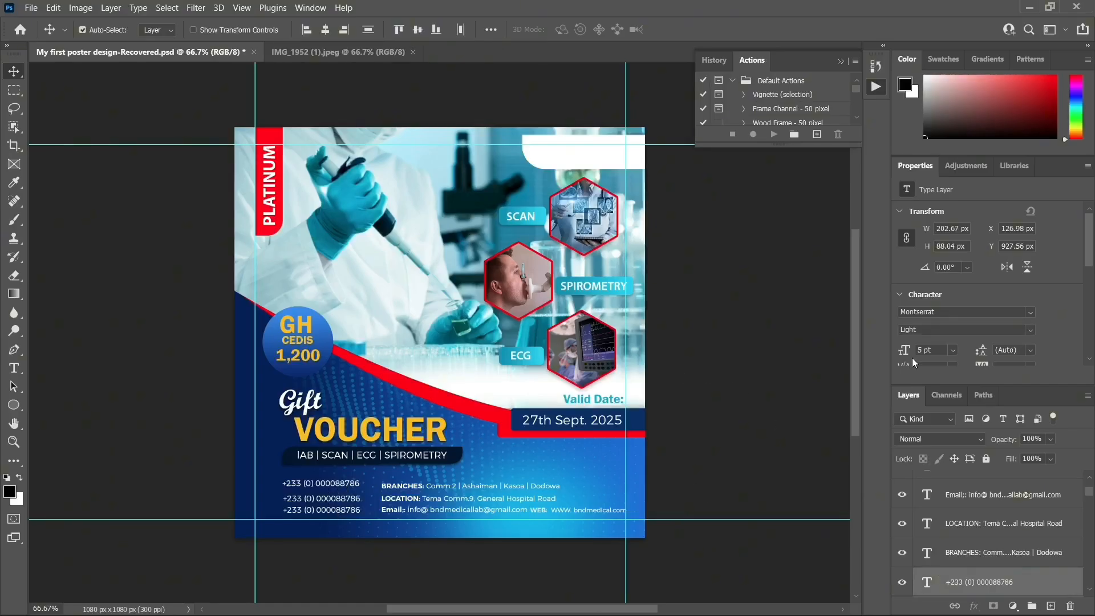
Set the phone numbers to 4.5 pt and nudge them left and up
key(BackSpace)
text(4.5)
key(Return)
key(Left)
key(Left)
key(Left)
key(Left)
key(Up)
key(Up)
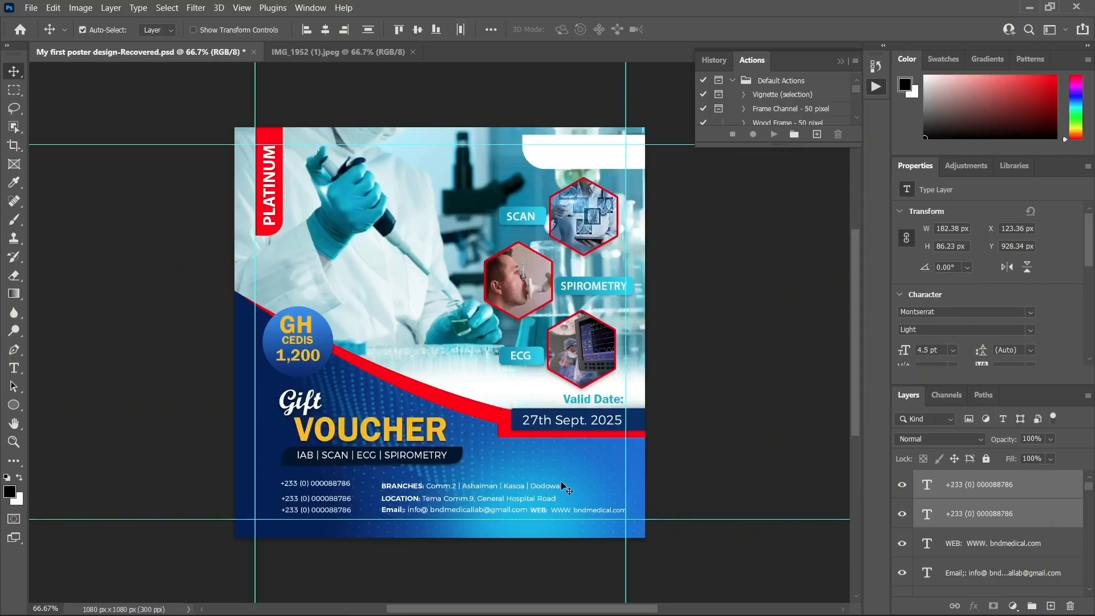
Shift the BRANCHES, LOCATION, Email and WEB lines left as one block
click(542, 489)
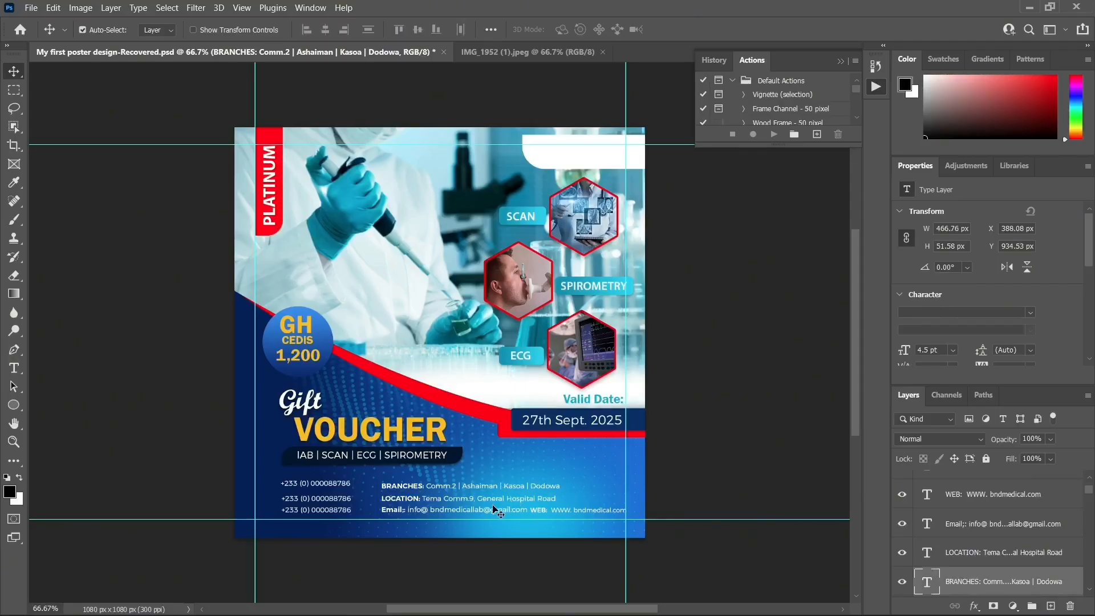
shift+click(496, 509)
shift+click(539, 508)
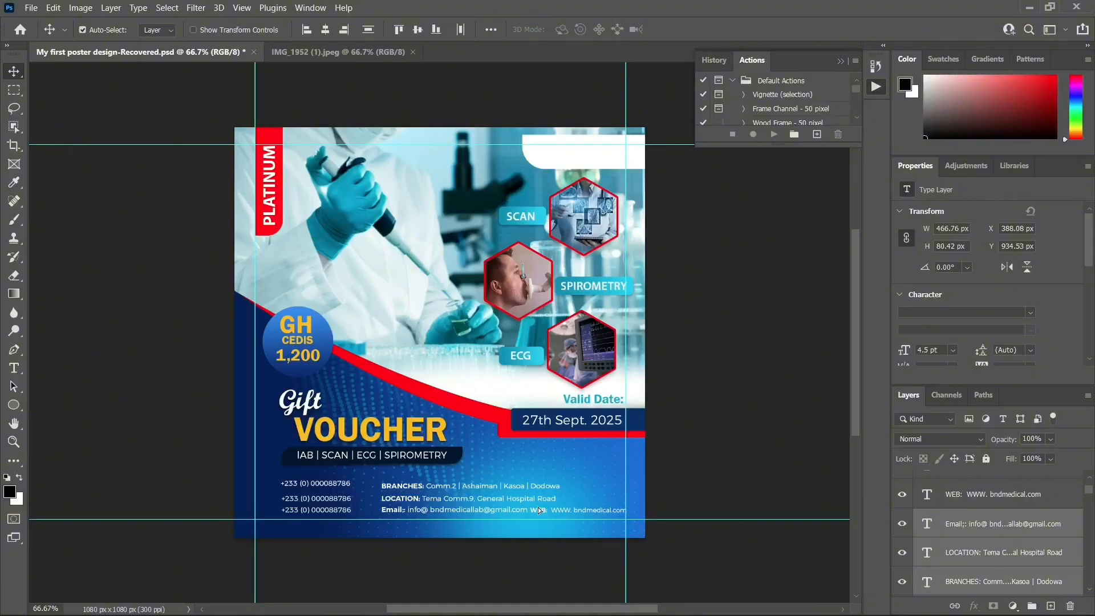
key(Left)
key(Left)
key(Left)
key(Left)
key(Left)
key(Left)
key(Left)
key(Left)
shift+click(538, 509)
key(Left)
key(Left)
key(Left)
key(Left)
key(Left)
key(Left)
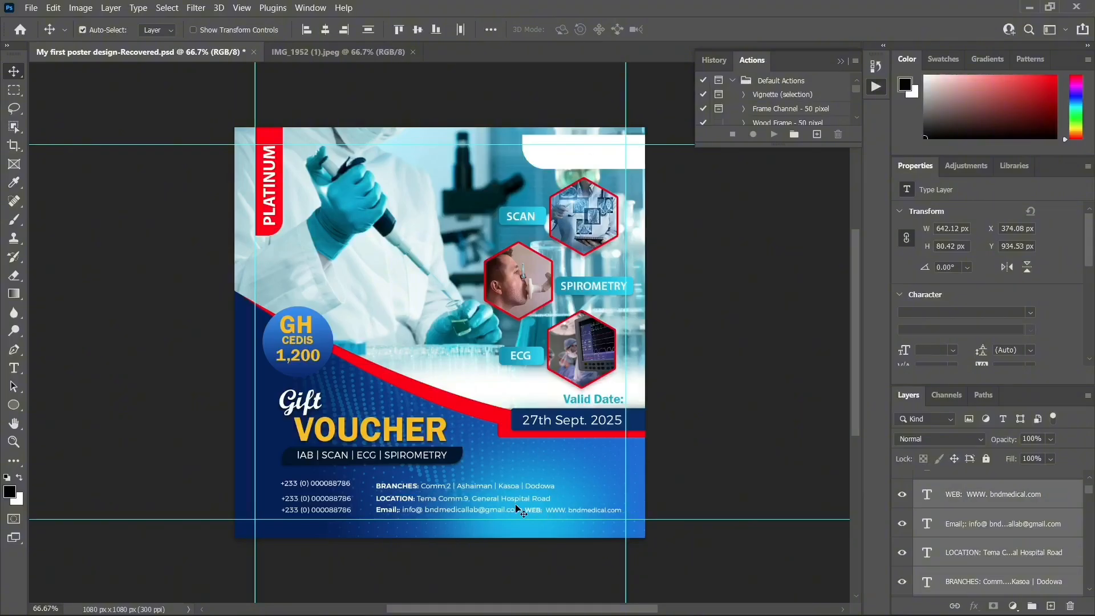
click(589, 462)
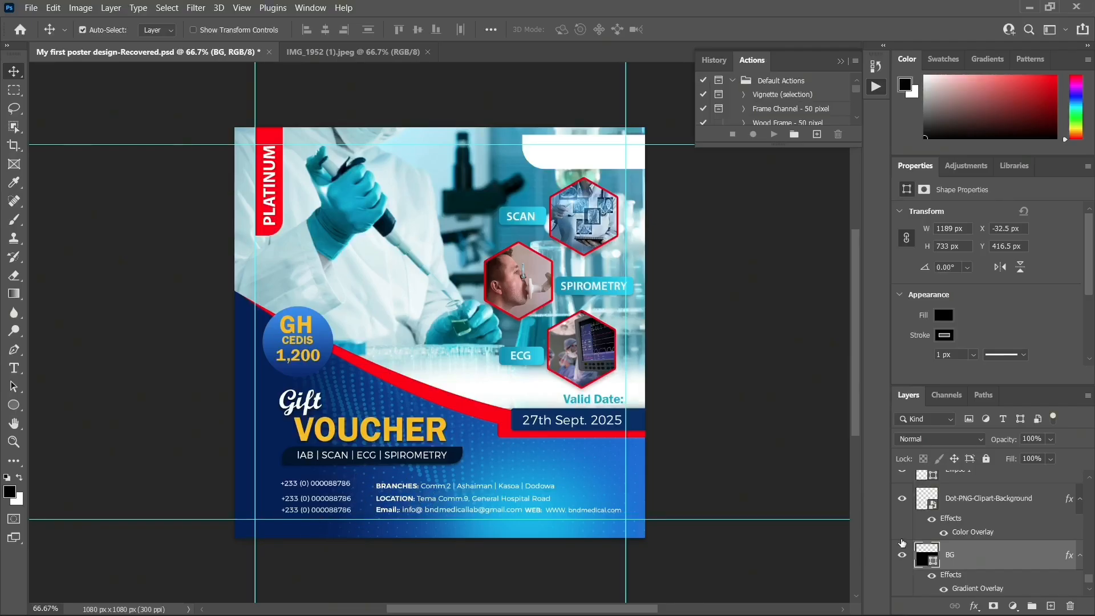
Draw a thin vertical rectangle divider beside the phone numbers on a new layer
click(1051, 605)
click(14, 405)
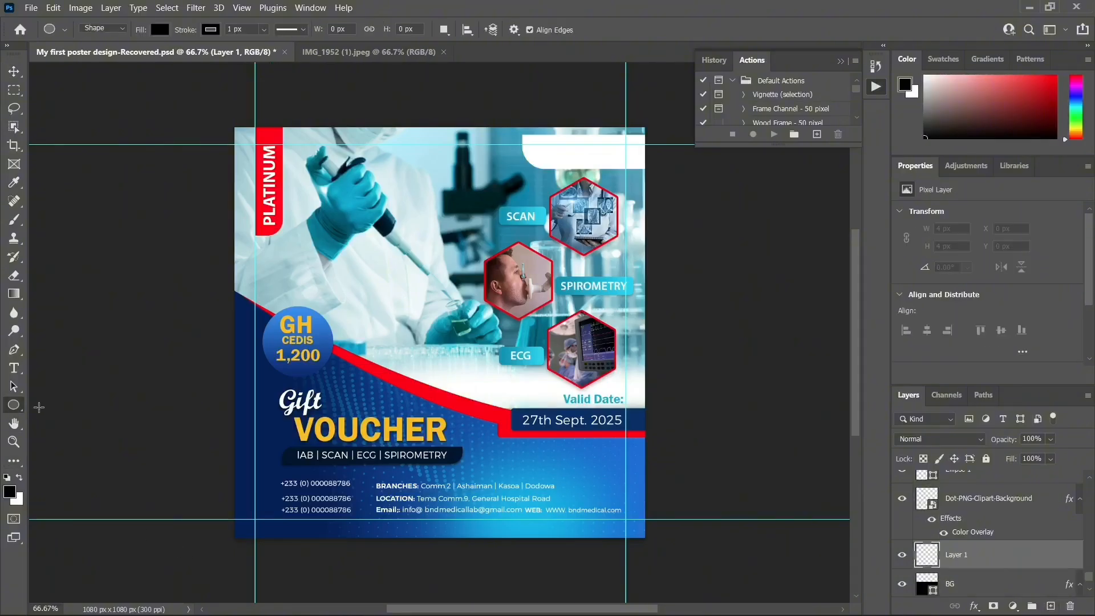
right_click(15, 409)
click(63, 402)
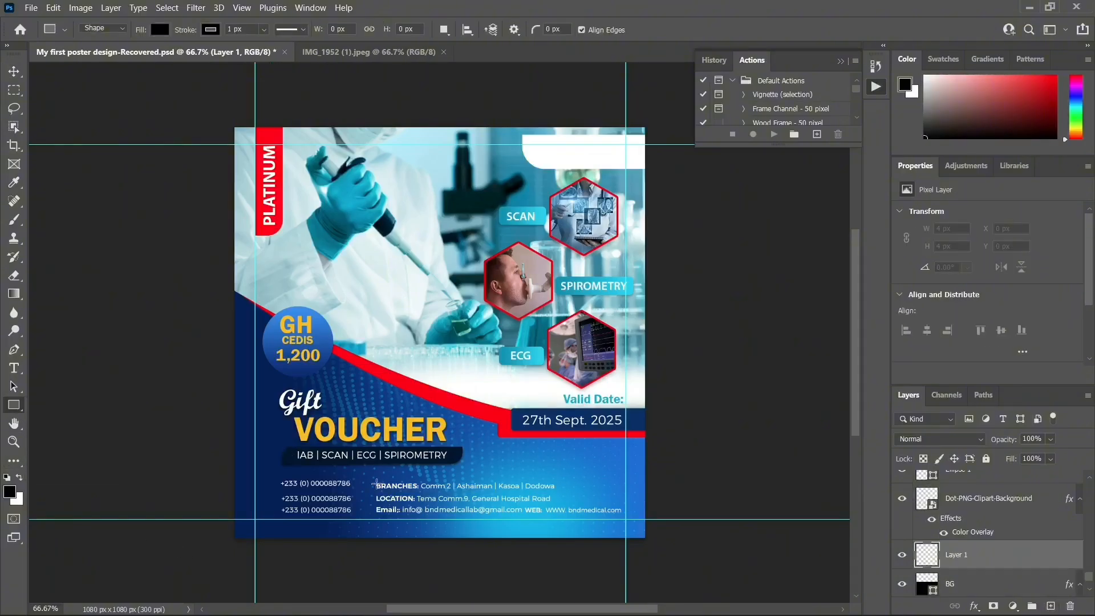
drag(362, 482, 365, 519)
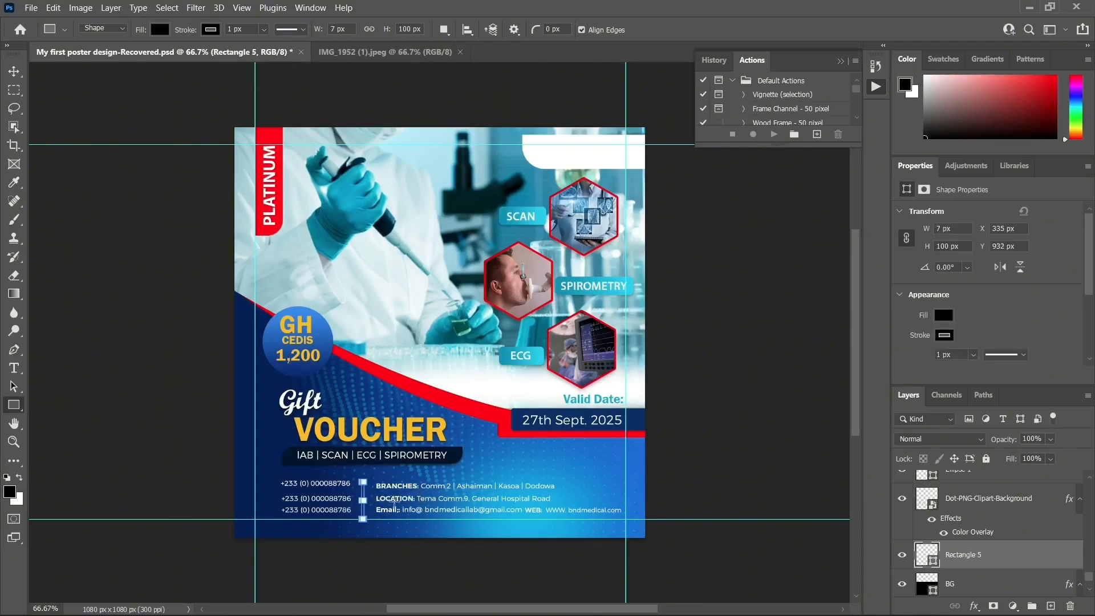
click(7, 75)
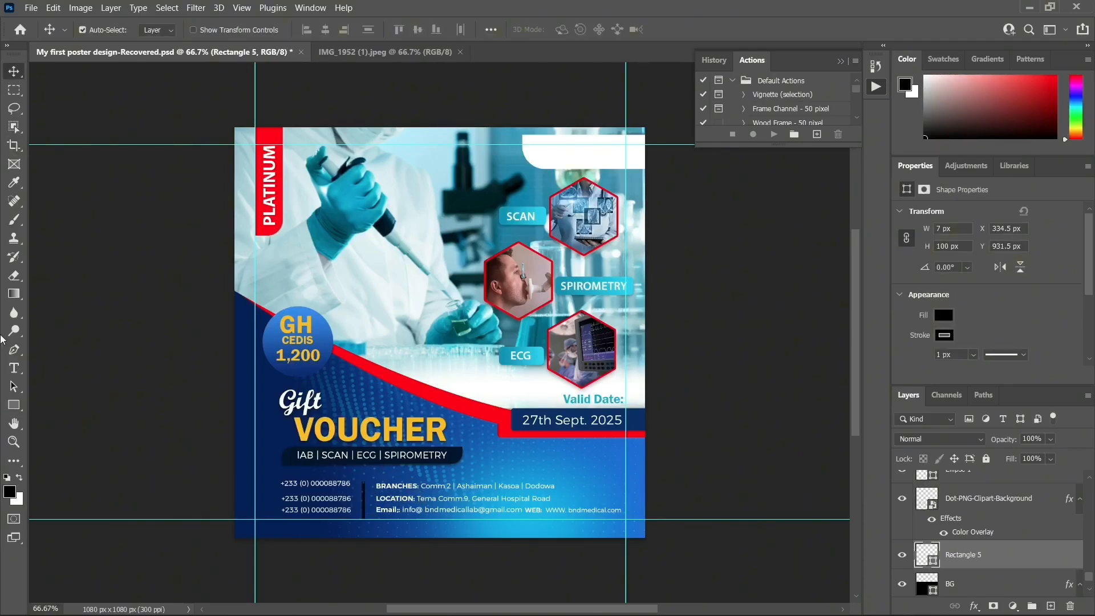
Give the divider a 0 px outline and a white fill
click(15, 404)
click(263, 30)
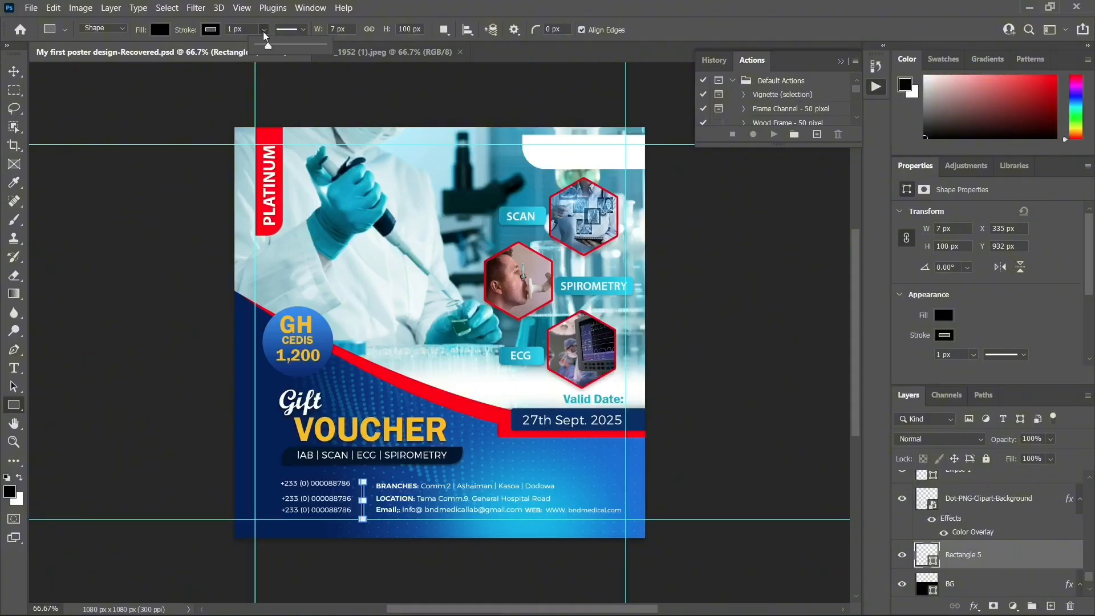
drag(266, 46, 252, 50)
click(11, 72)
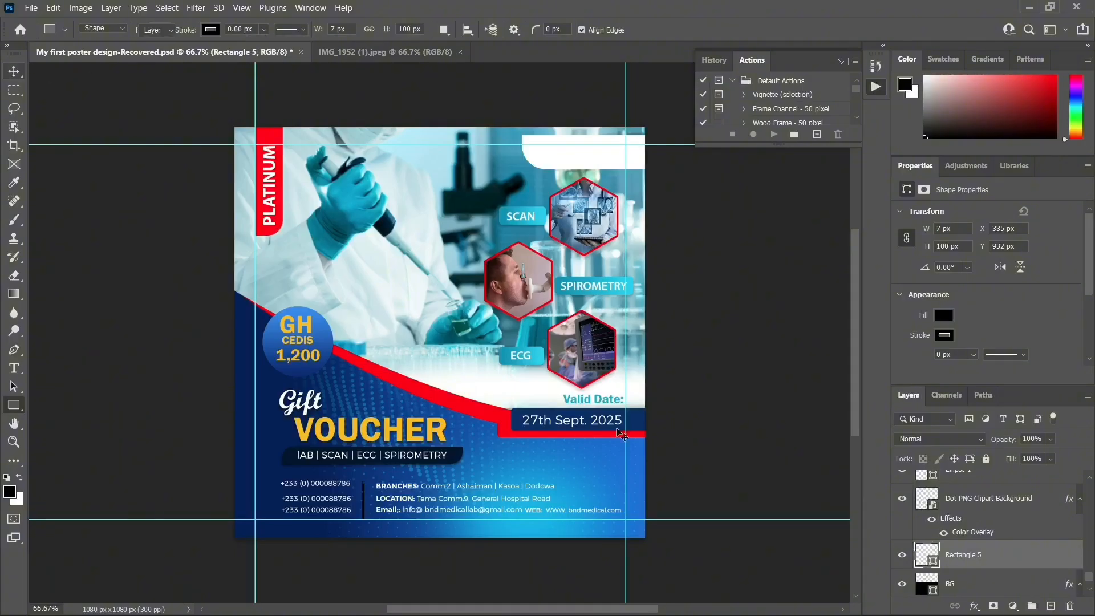
double_click(931, 565)
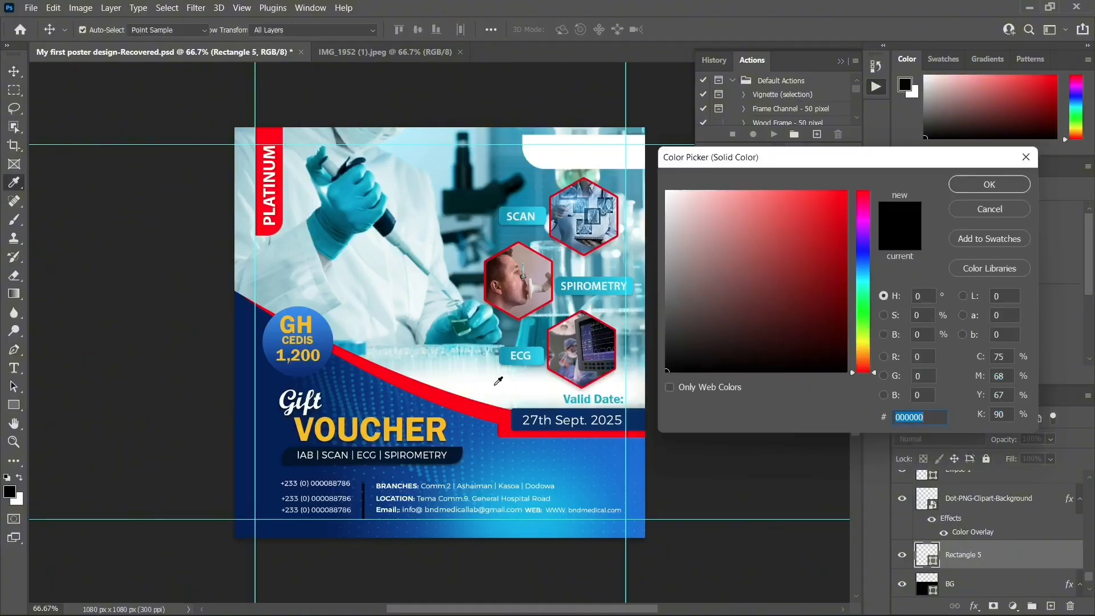
click(970, 184)
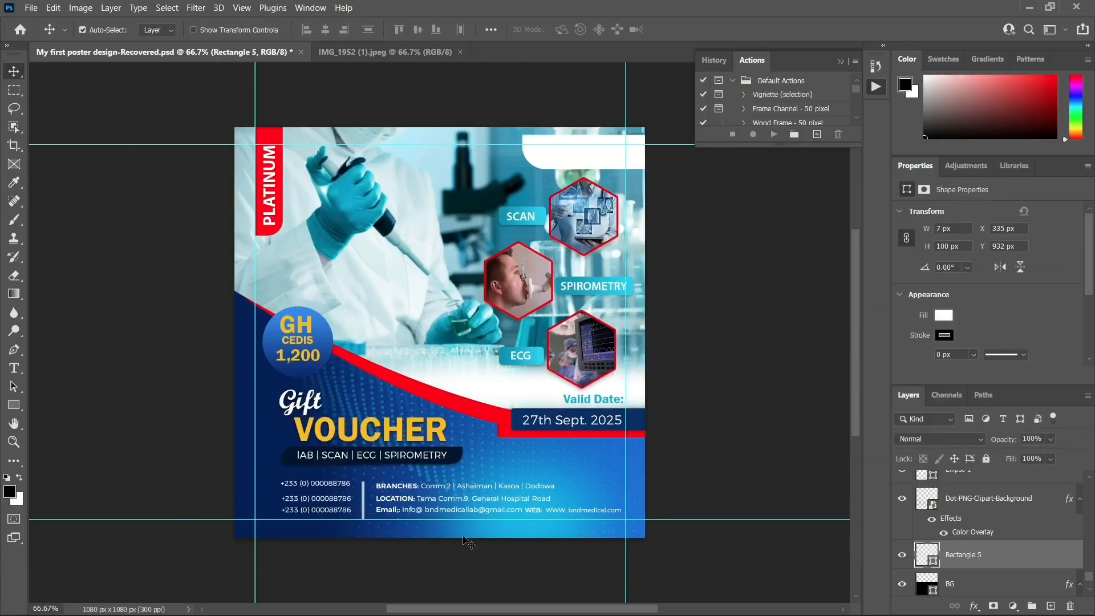
Nudge the dotted pattern down and shift the divider slightly up and right
click(365, 507)
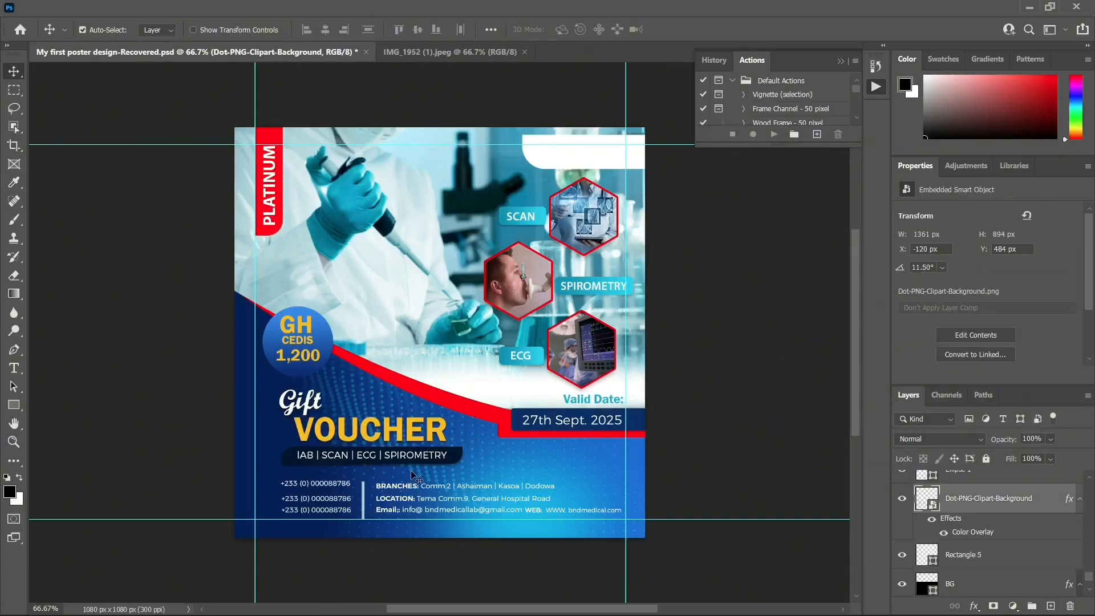
key(Down)
key(Down)
key(Down)
key(Down)
key(Down)
key(Down)
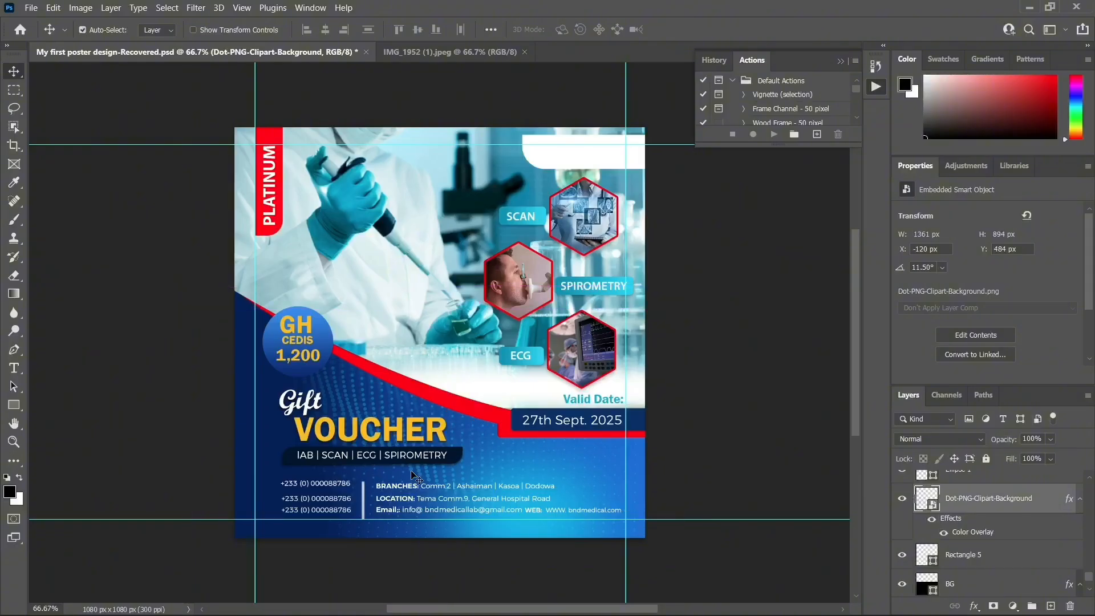
click(365, 505)
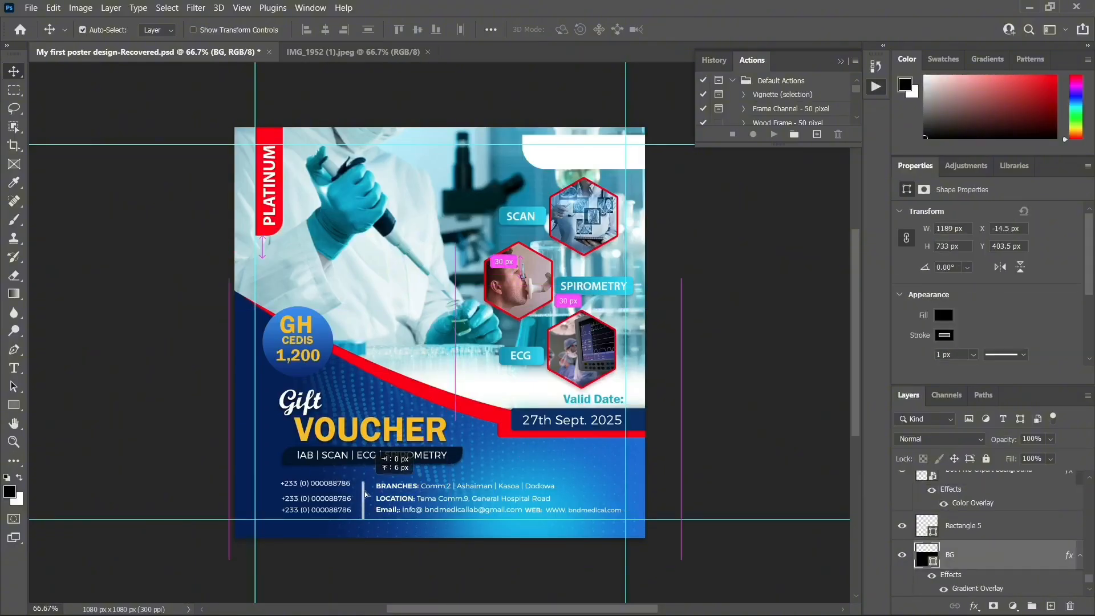
click(364, 492)
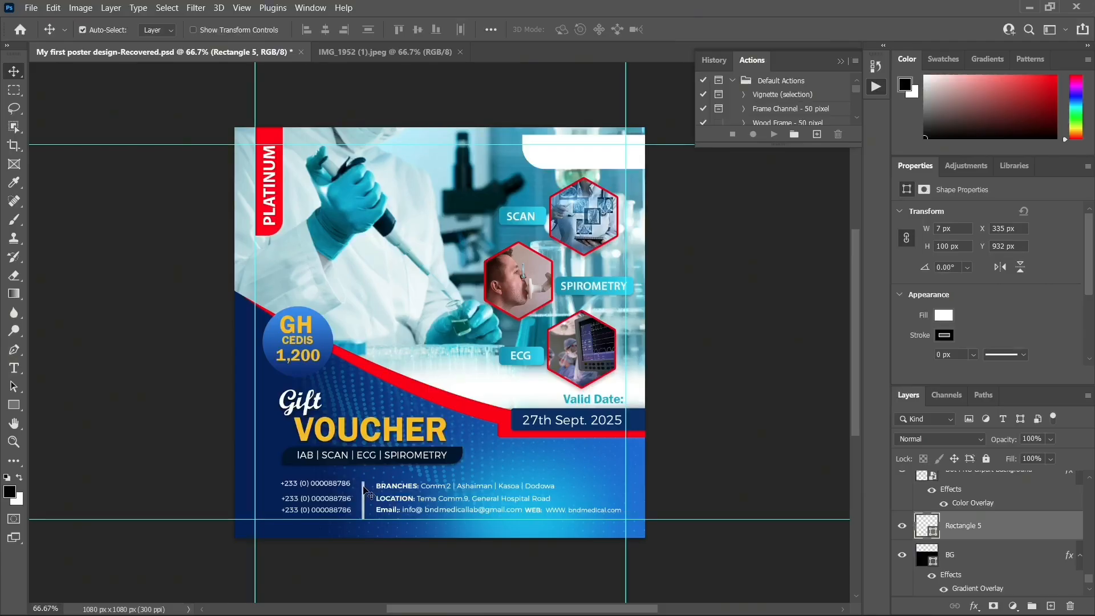
drag(363, 486, 364, 486)
Shorten the divider from its top to about 6 × 85 px and align it
key(ctrl+t)
drag(370, 481, 369, 484)
key(Return)
key(Right)
scroll(964, 249, down, 3)
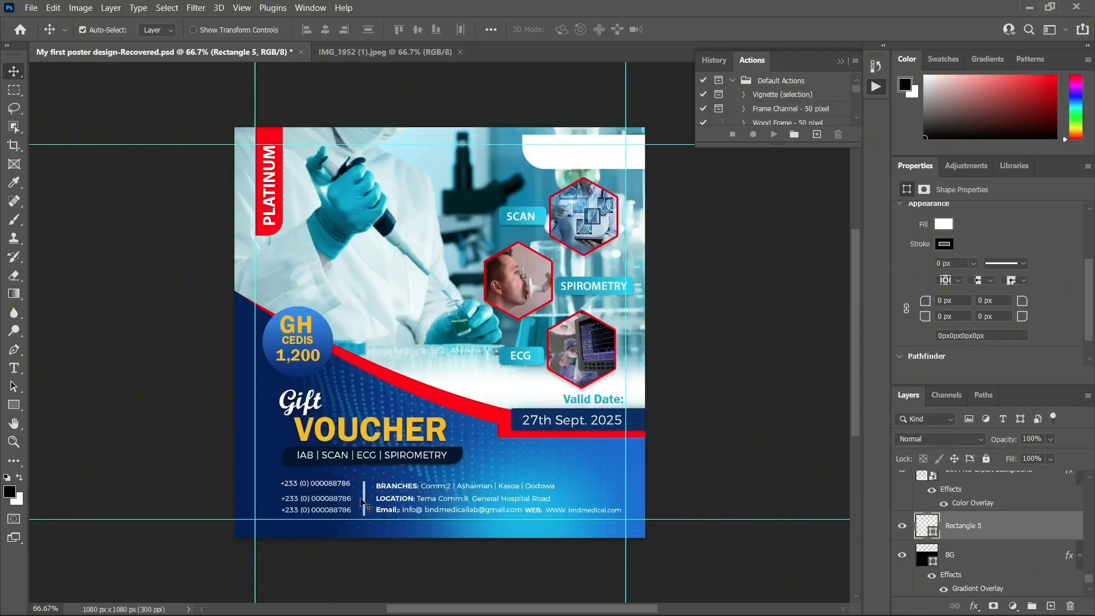
key(ctrl+t)
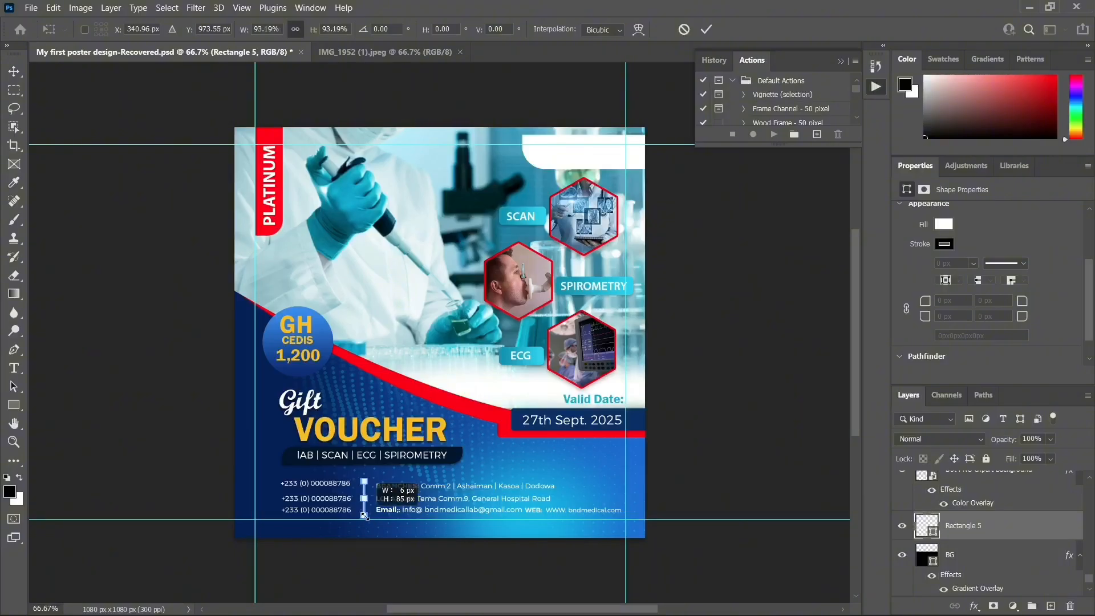
key(Return)
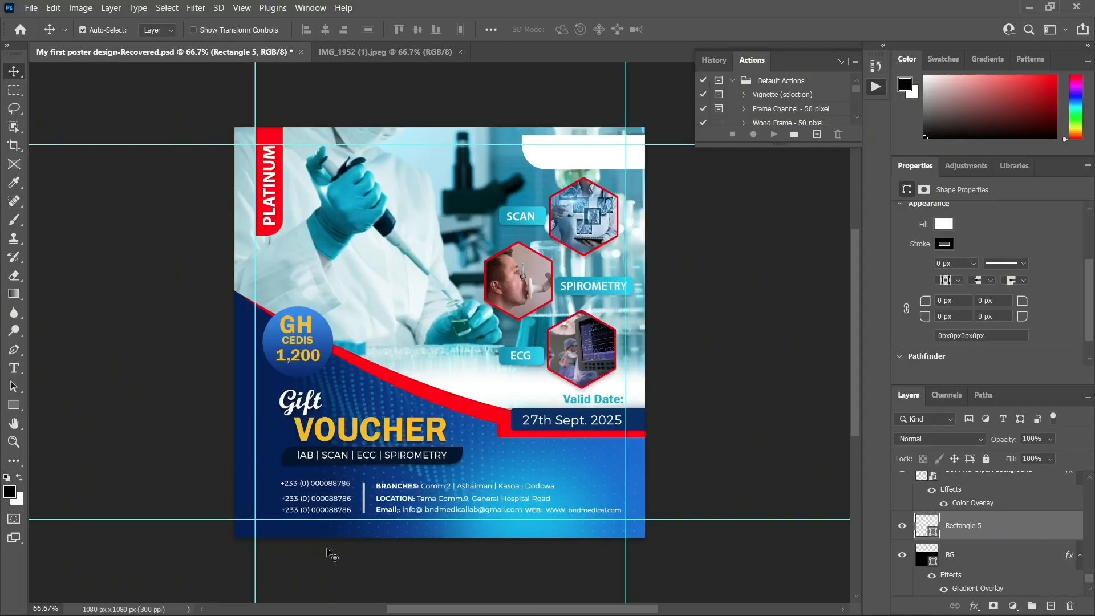
Nudge one phone-number line down and the top phone number 1 px right
click(314, 503)
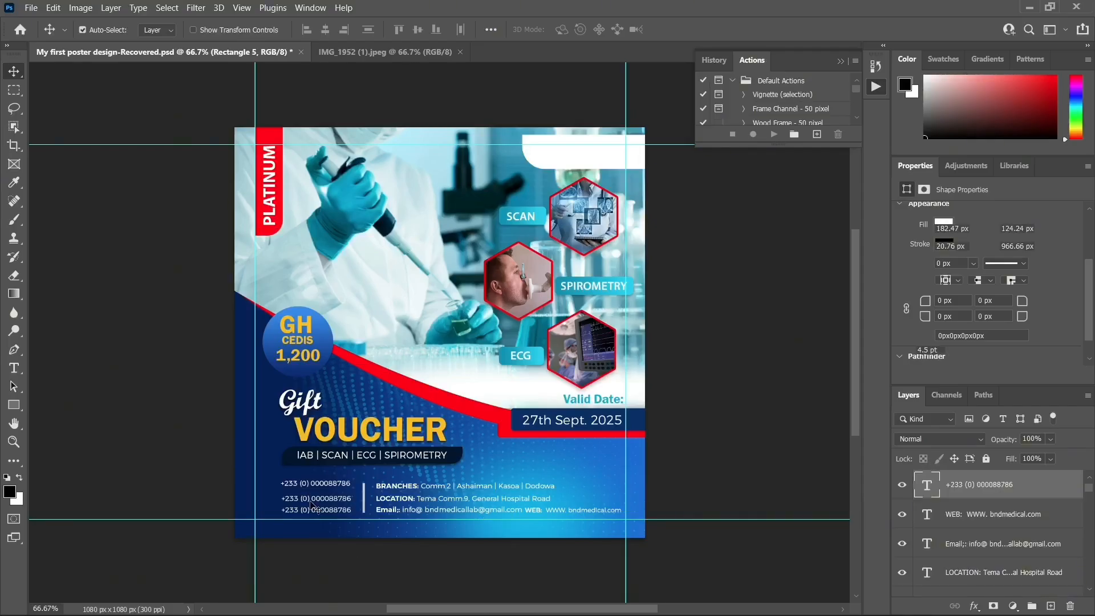
key(Down)
key(Down)
key(Down)
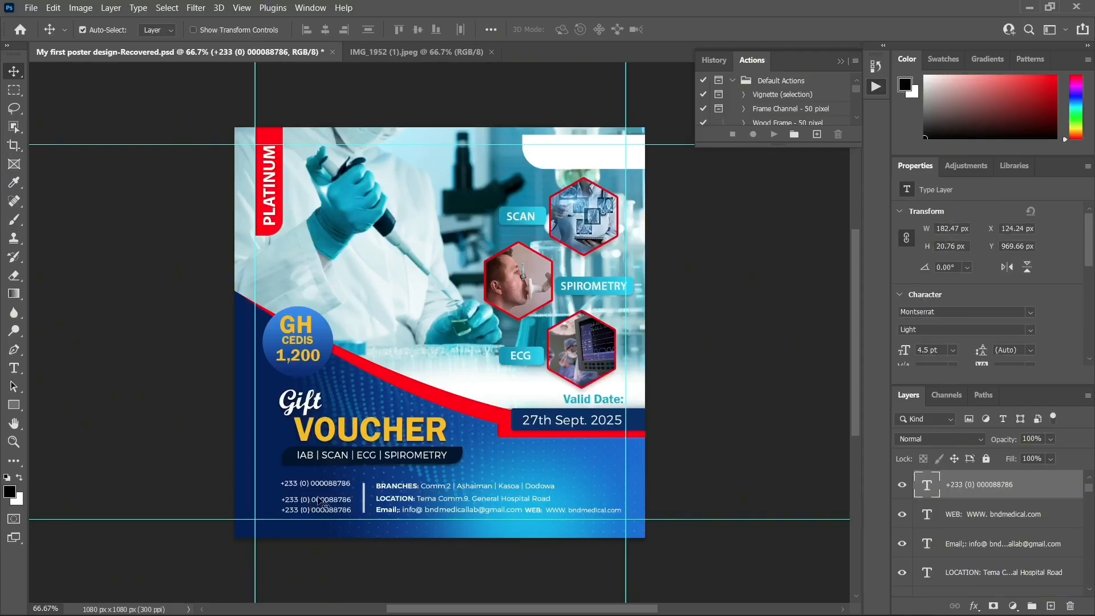
click(329, 486)
key(Right)
Compare the layout against the IMG_1952 reference flyer, then return to the poster document
click(427, 50)
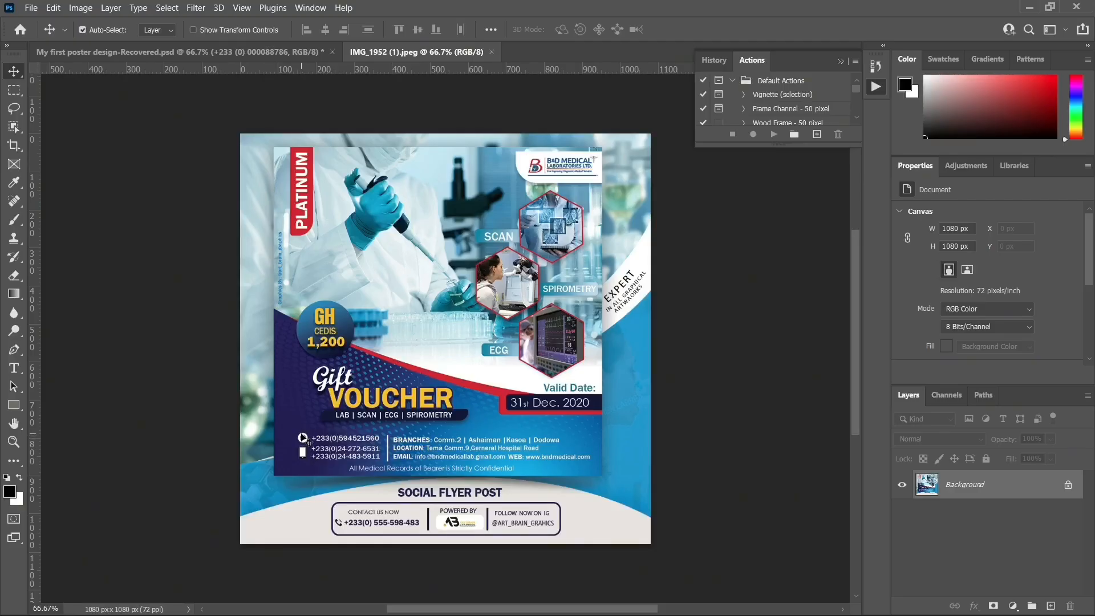
click(267, 57)
click(296, 485)
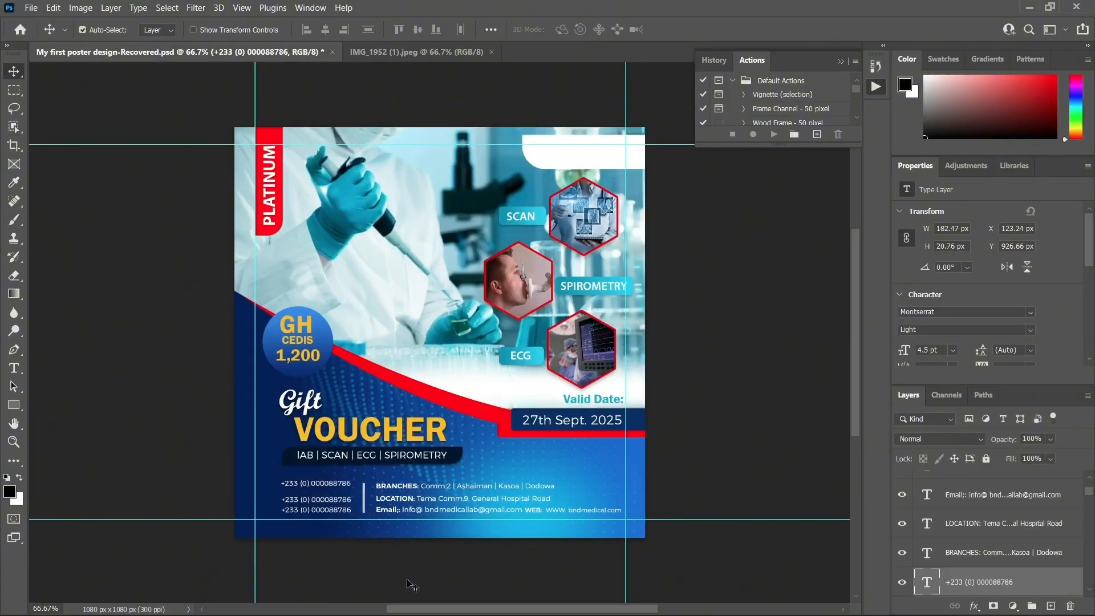
Drag the WhatsApp PNG from File Explorer onto the flyer, shrink it and commit the placement
click(407, 599)
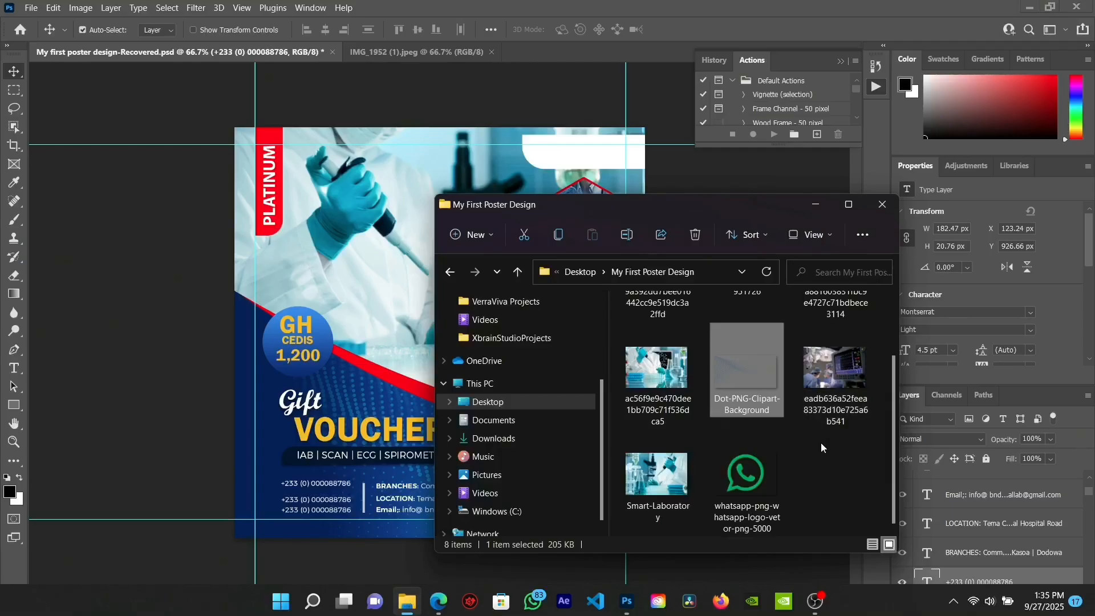
scroll(799, 451, down, 2)
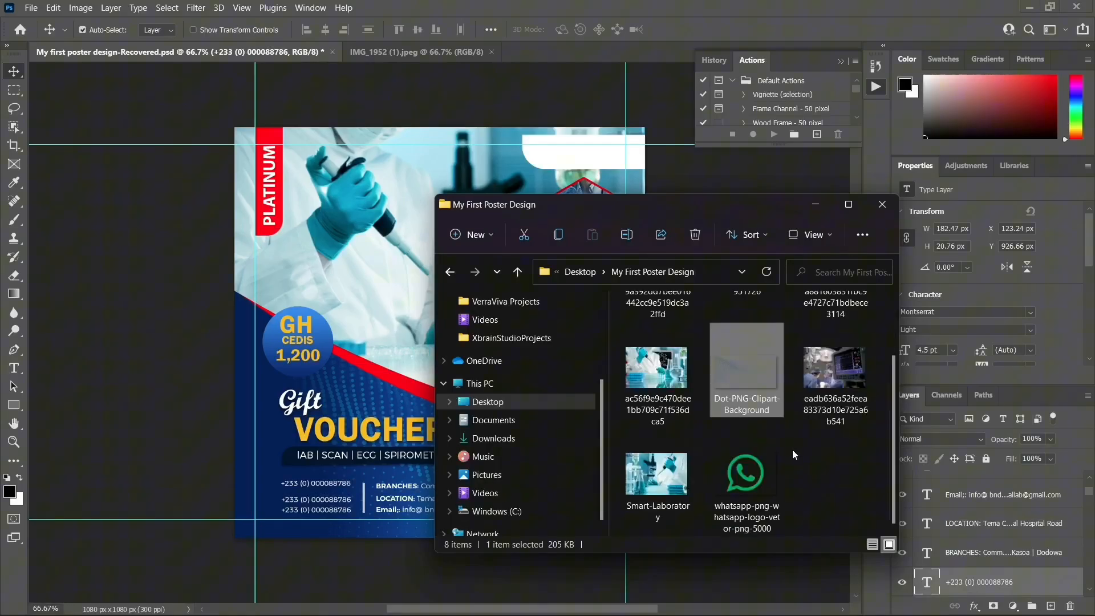
click(745, 471)
mouse_move(301, 465)
mouse_down()
mouse_move(289, 476)
mouse_move(300, 471)
mouse_up()
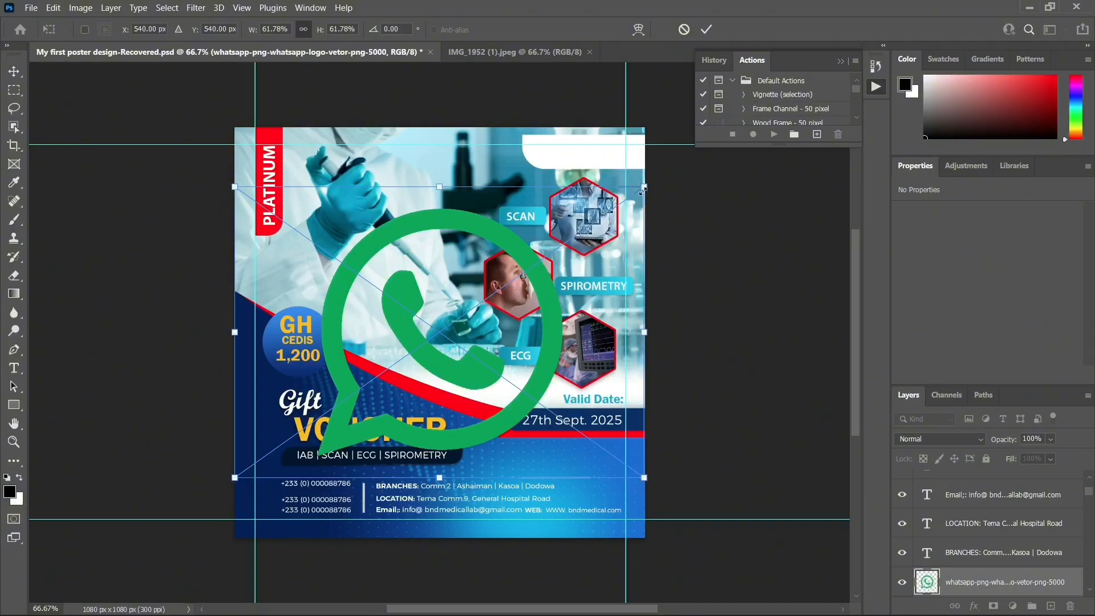
drag(643, 192, 247, 451)
key(ctrl+plus)
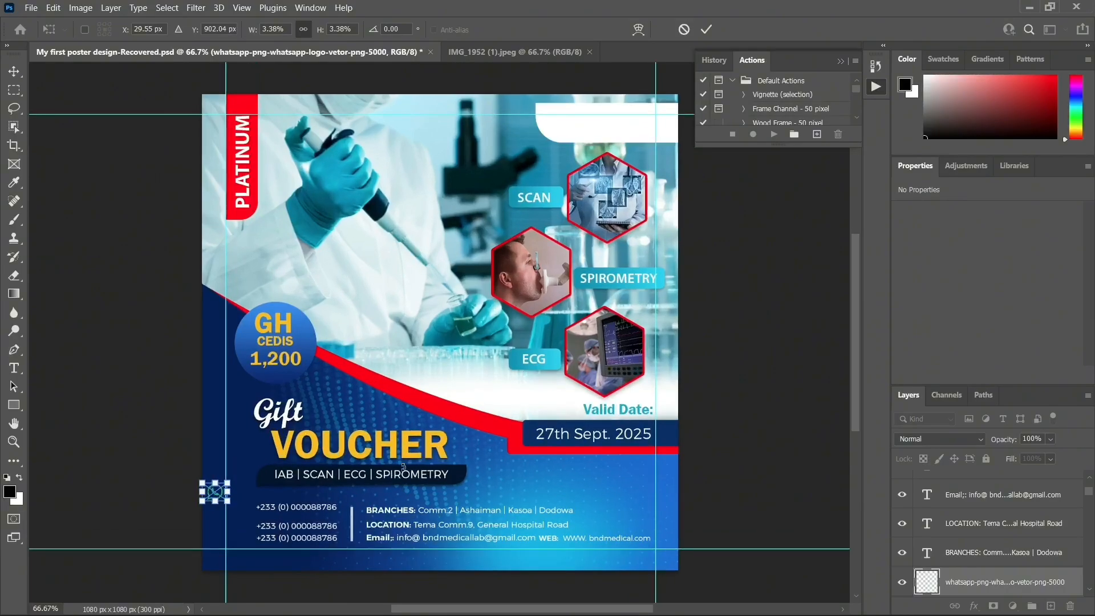
scroll(320, 435, down, 3)
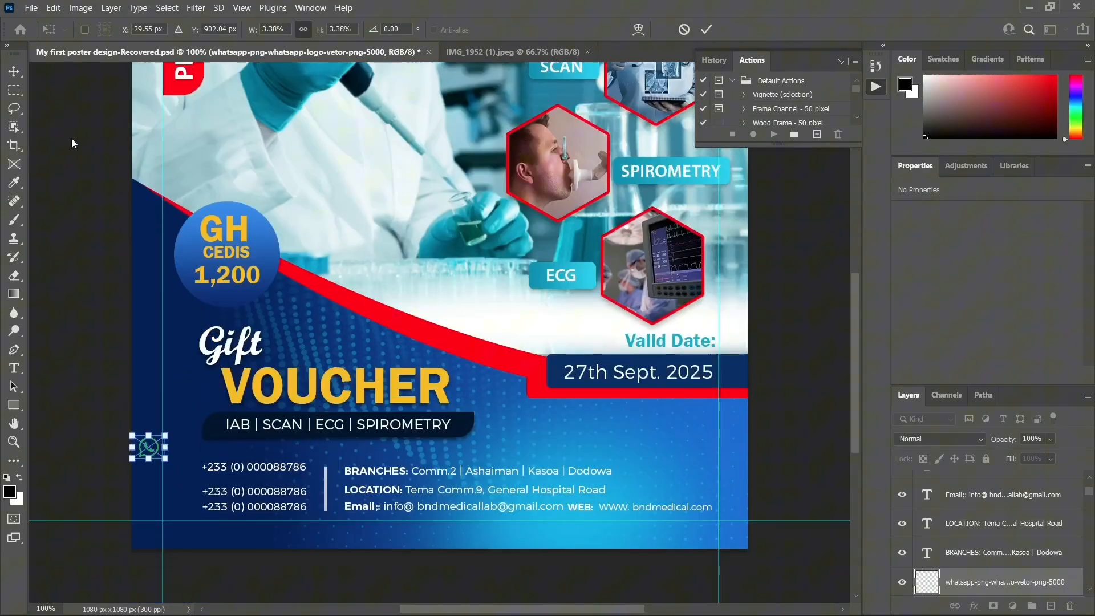
click(13, 71)
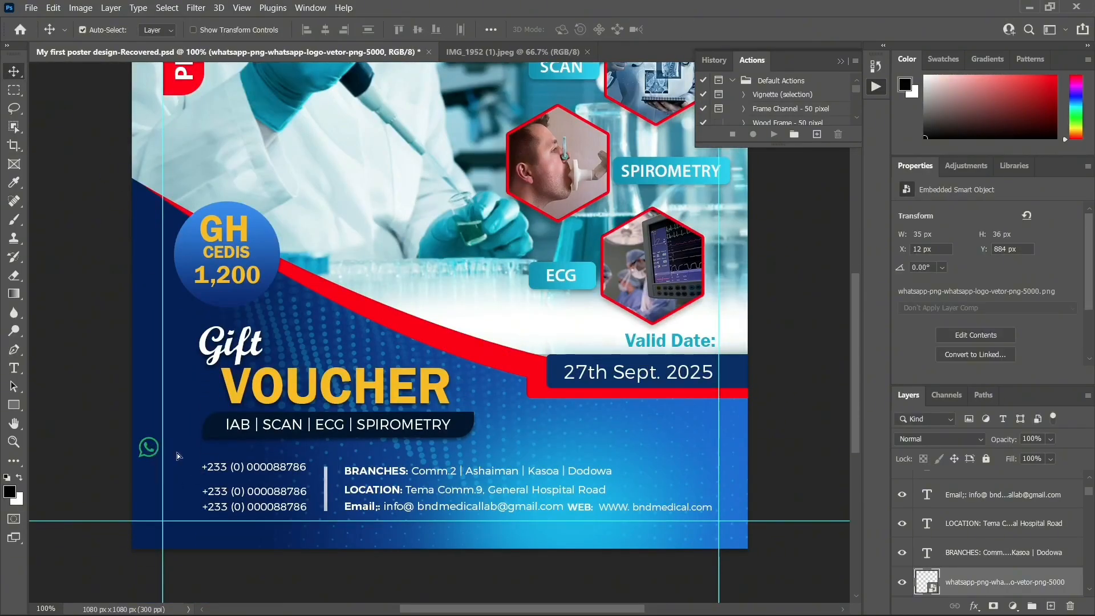
Move the WhatsApp logo beside the top phone number and nudge it into position
drag(150, 453, 183, 468)
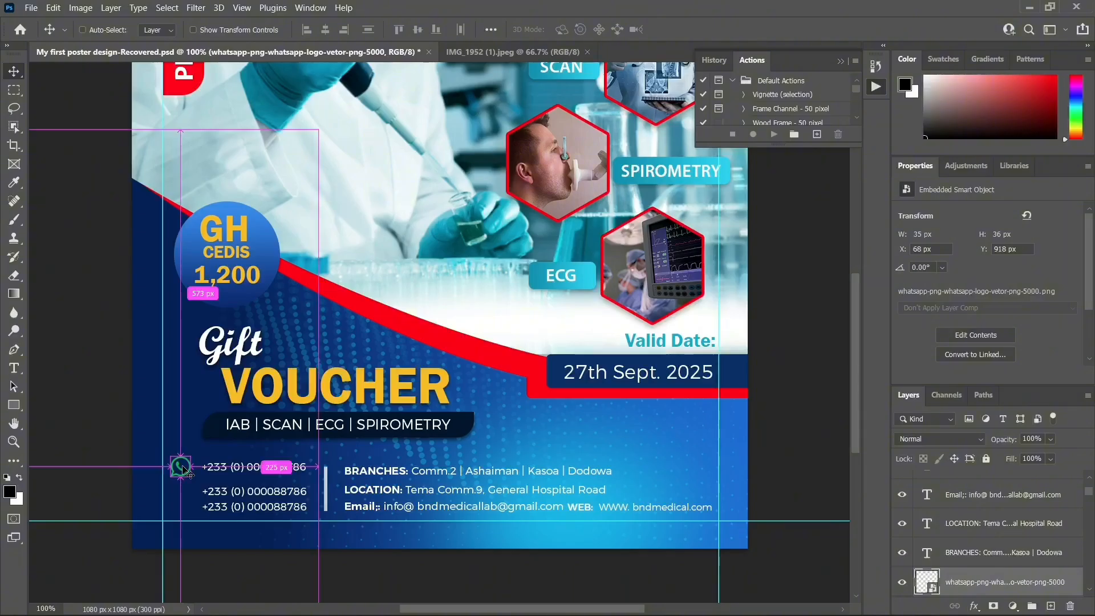
key(ctrl+t)
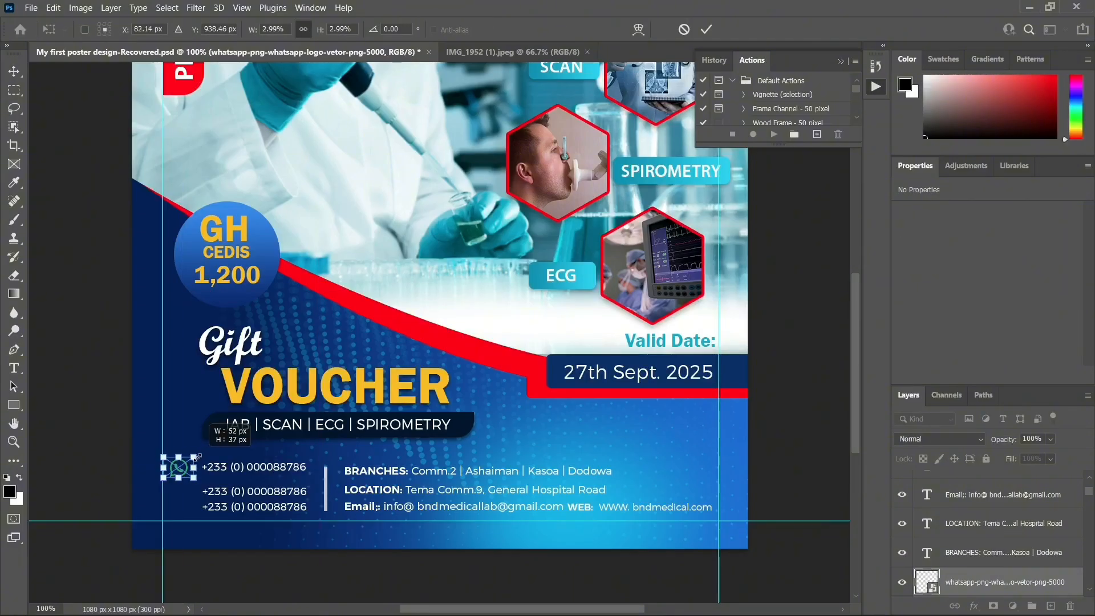
key(Return)
key(Right)
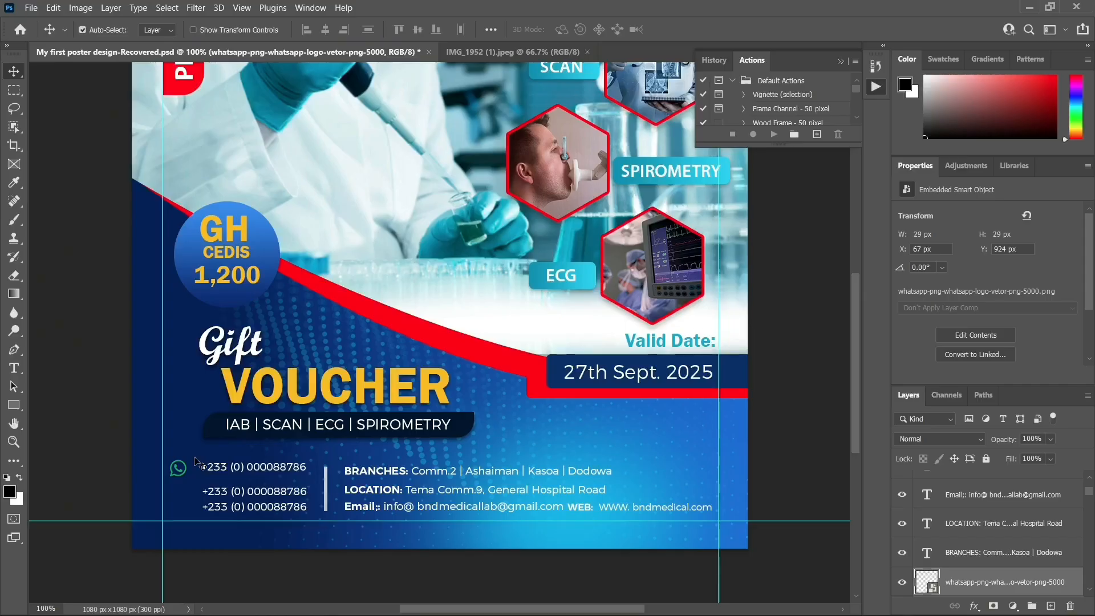
key(ctrl+plus)
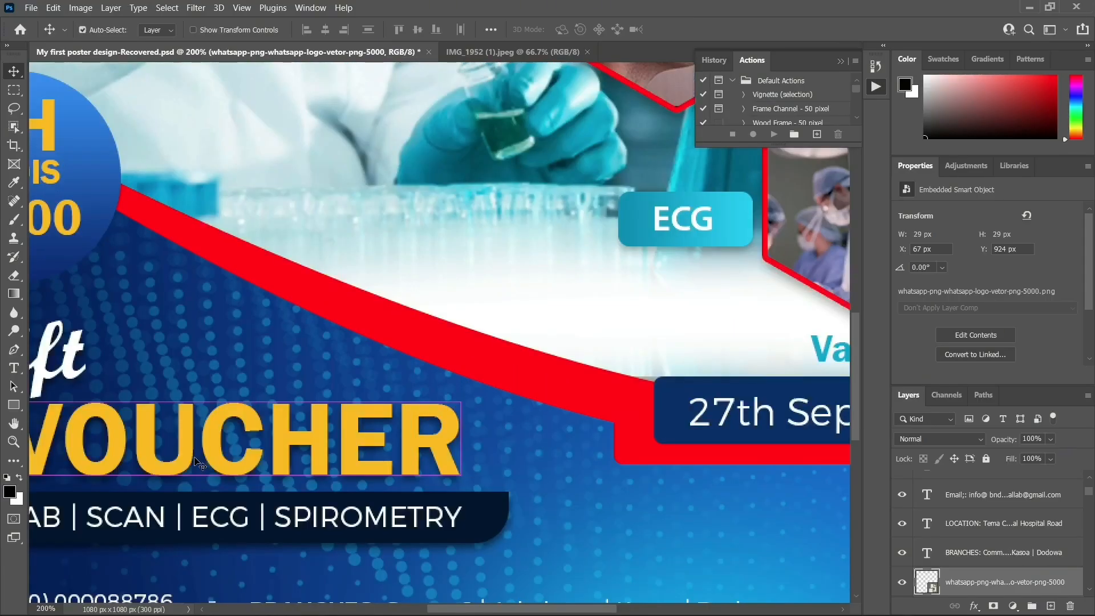
key(ctrl+minus)
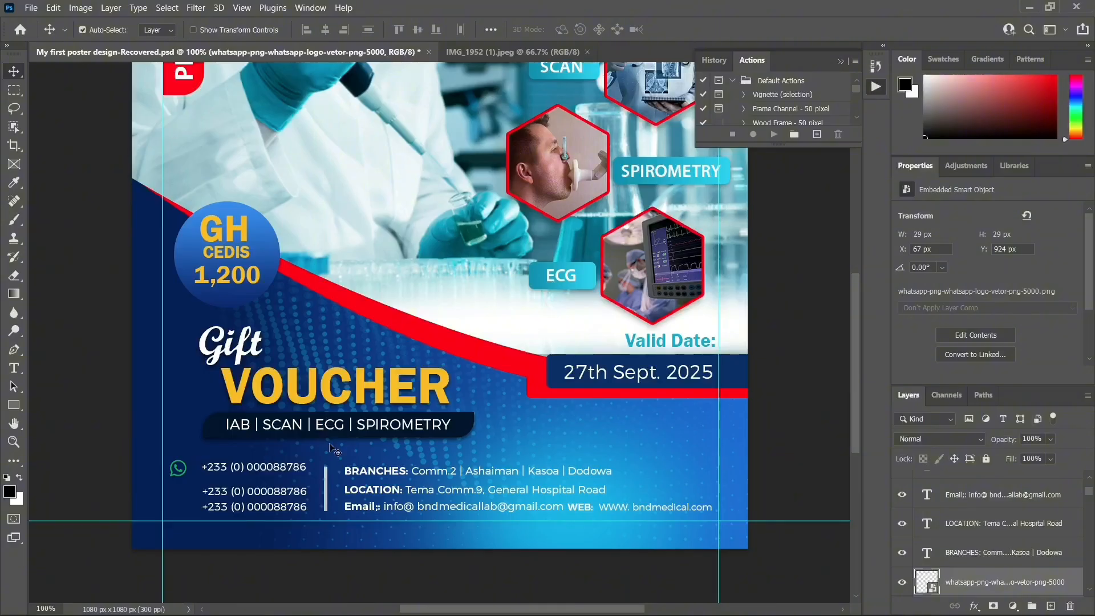
click(182, 471)
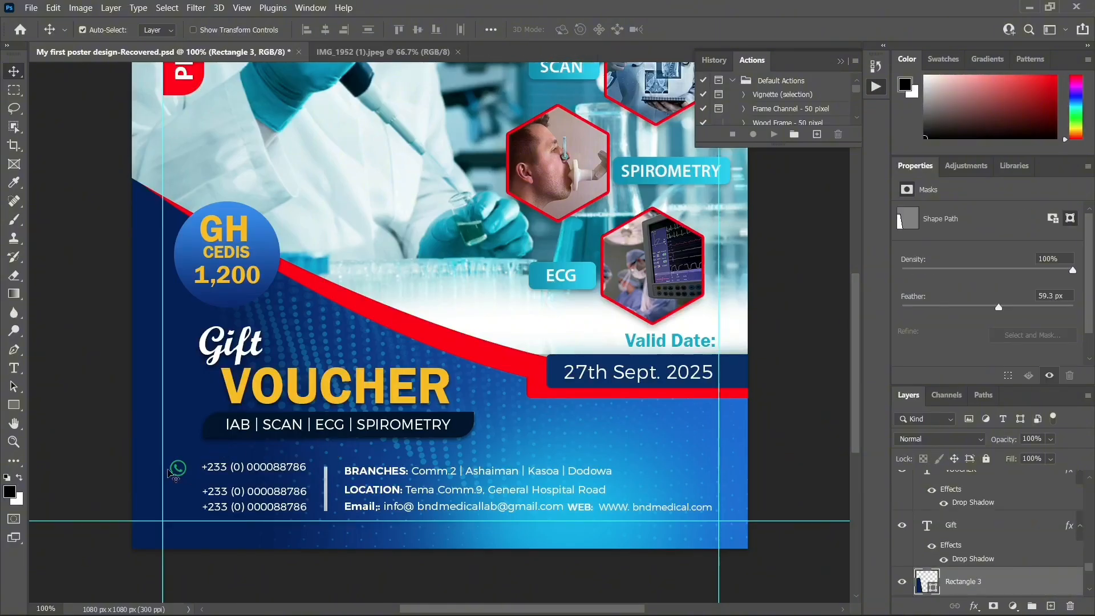
drag(181, 471, 183, 472)
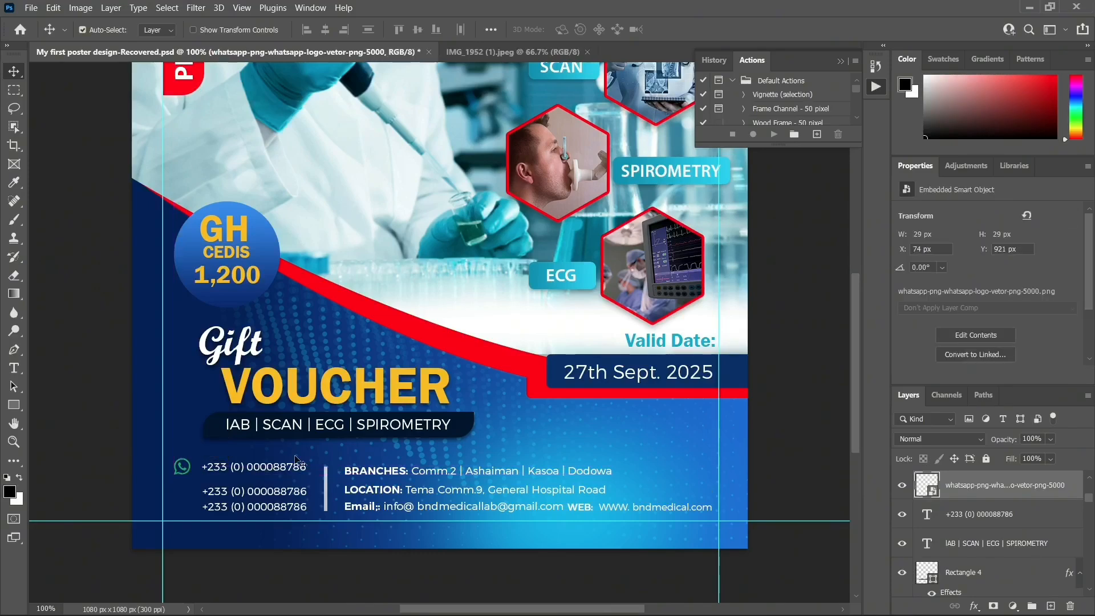
key(Right)
key(Right)
Scale the WhatsApp logo down to 25 × 25 px and fine-tune its position
key(ctrl+t)
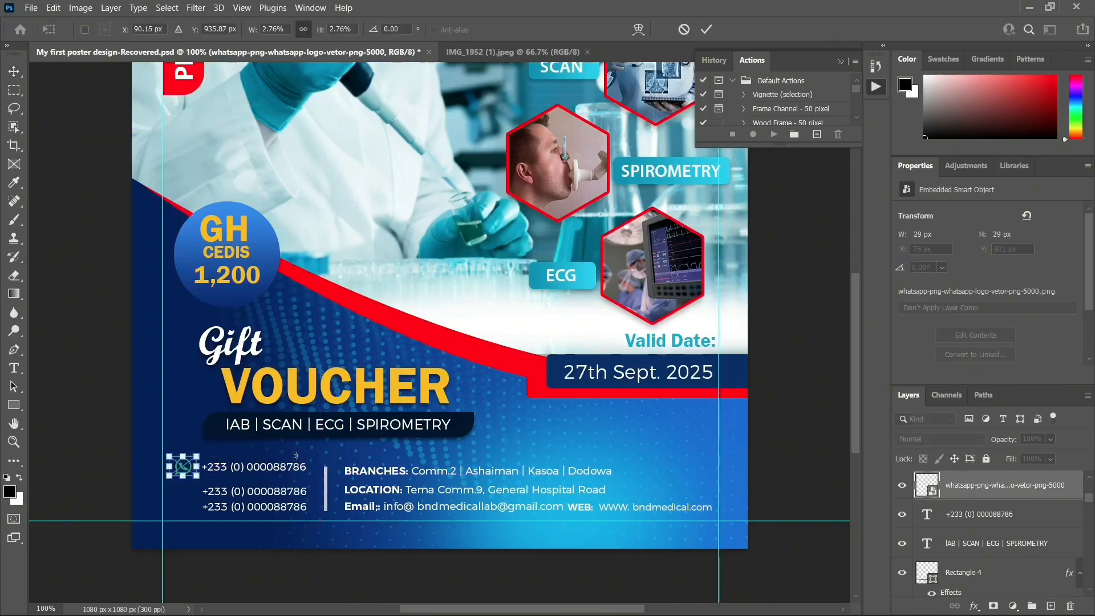
drag(192, 458, 199, 457)
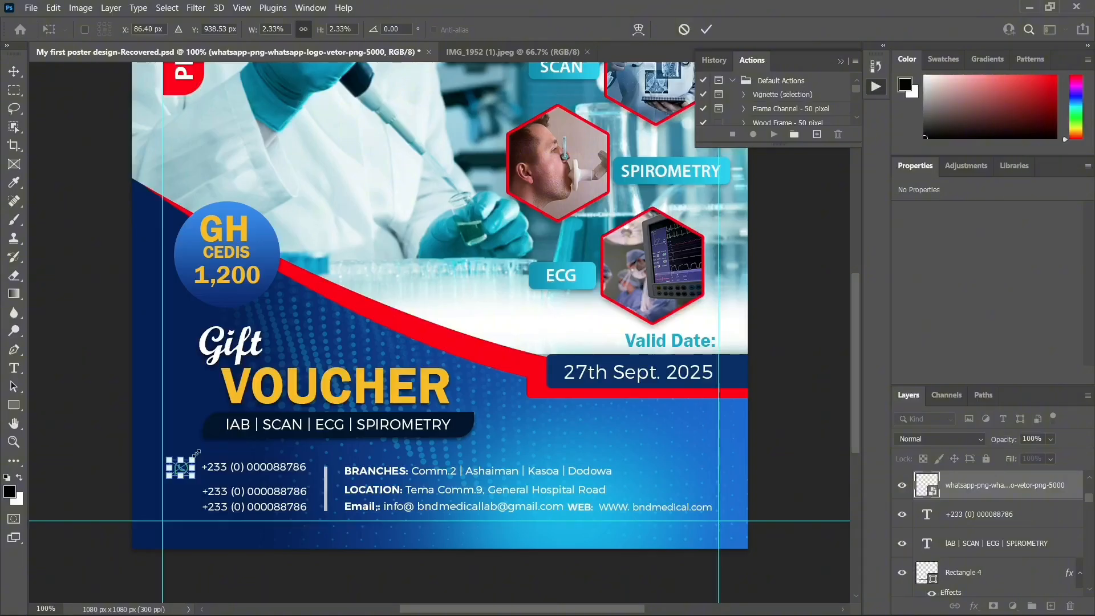
key(Escape)
key(Right)
key(Right)
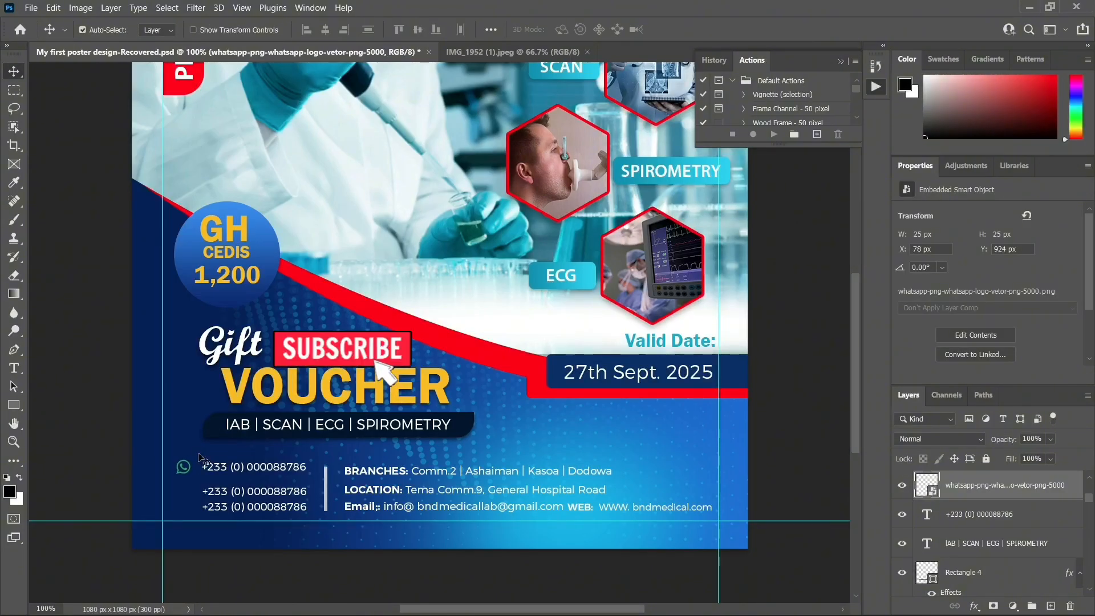
key(Left)
key(Left)
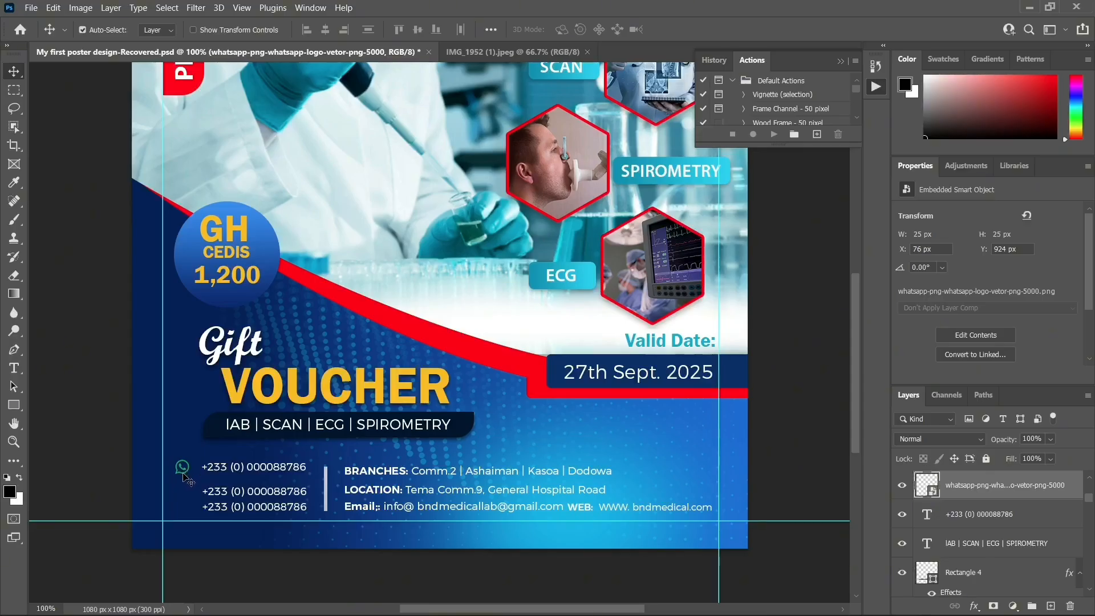
Shrink the WhatsApp icon to 20 × 20 px and align it beside the top phone number
click(188, 474)
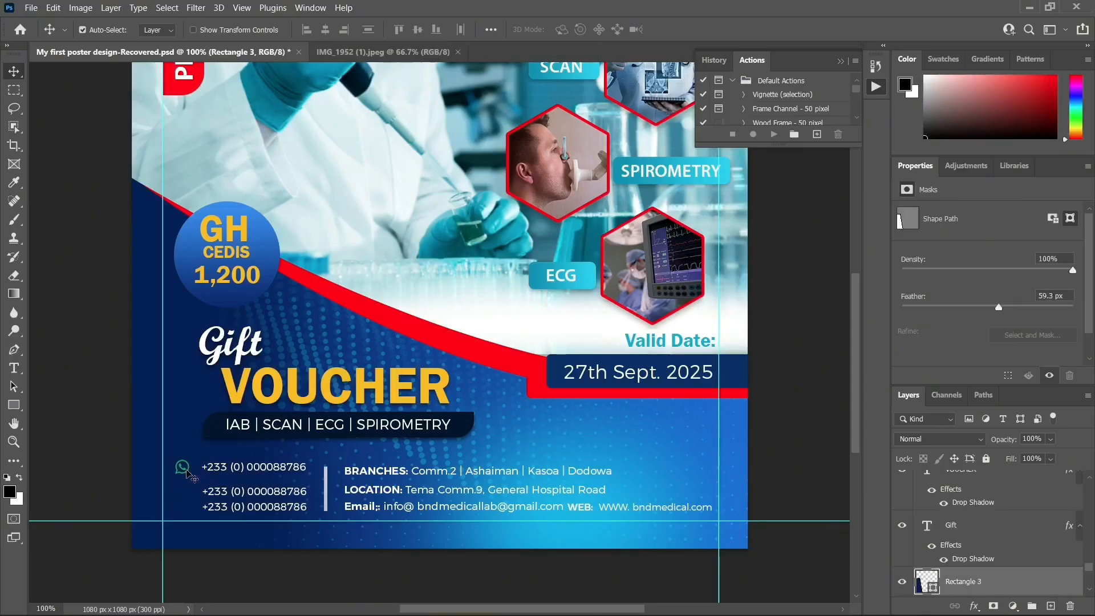
key(ctrl+t)
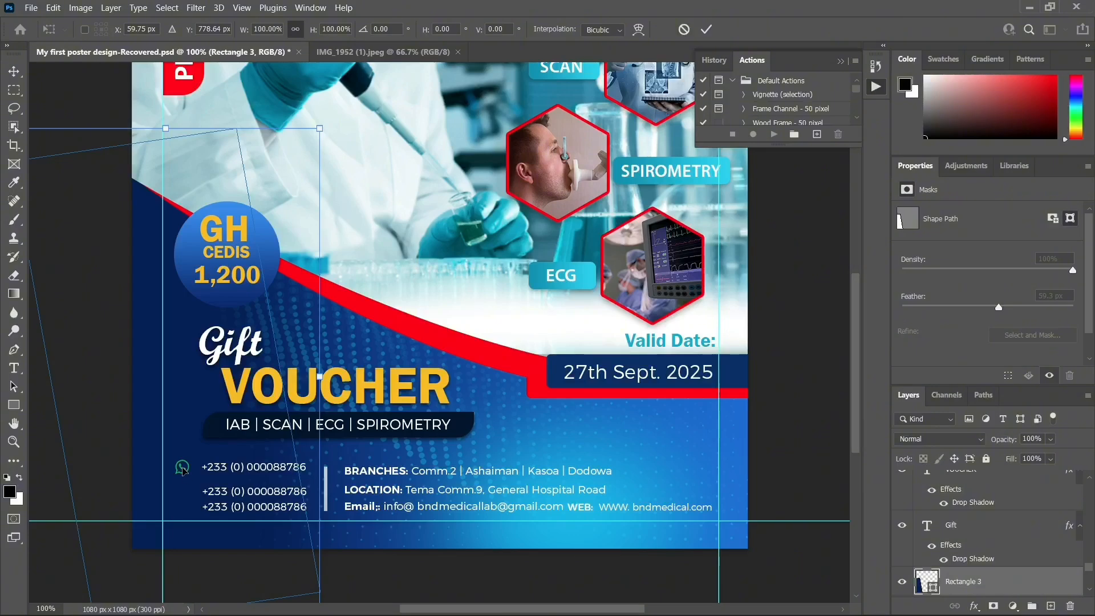
key(Escape)
click(182, 470)
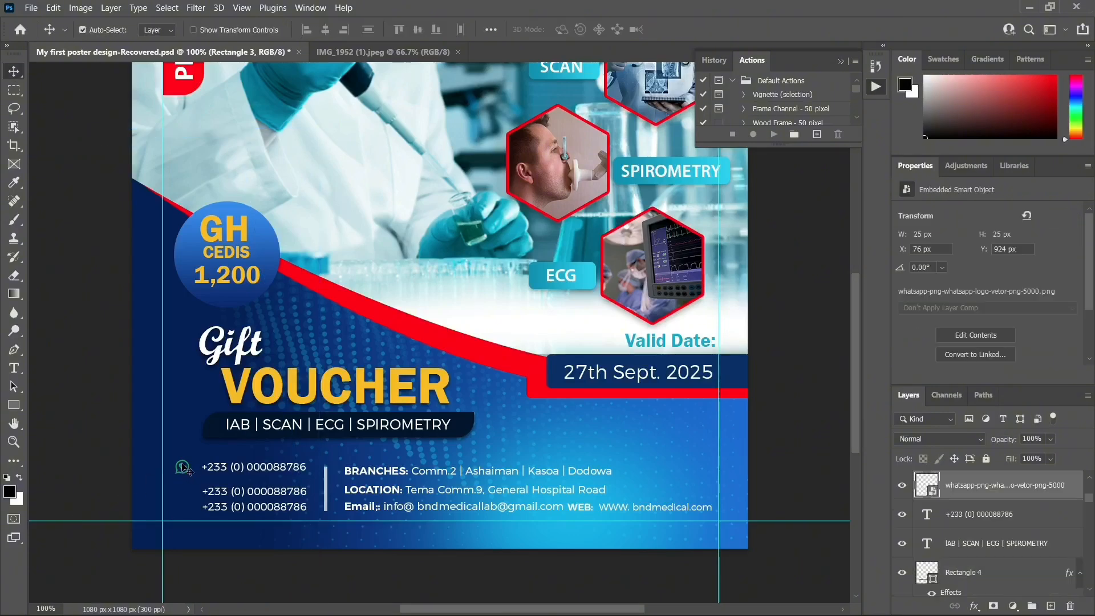
key(ctrl+t)
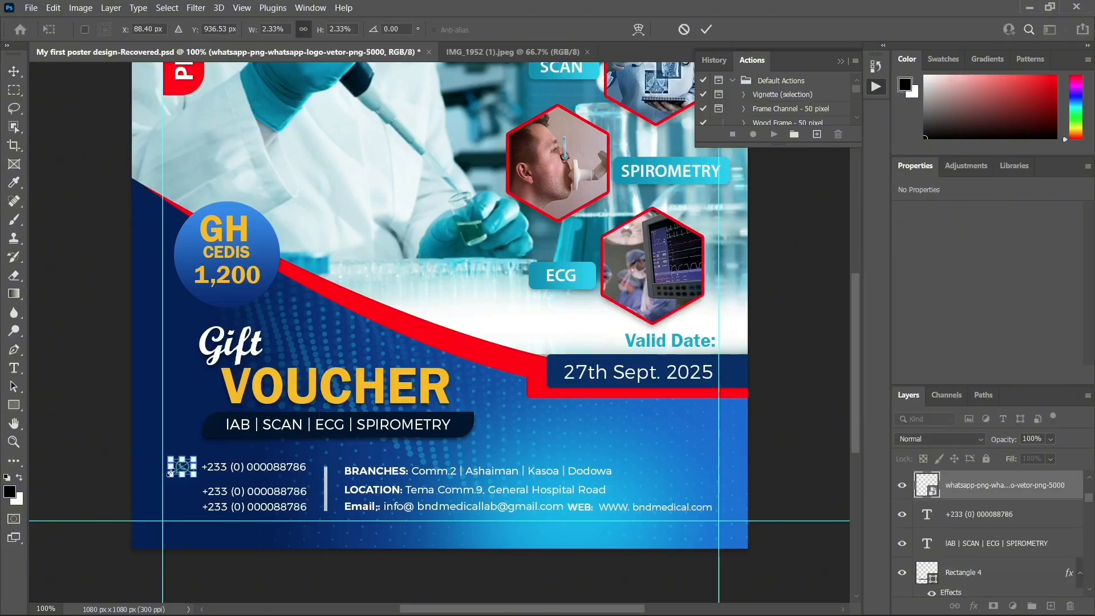
drag(170, 474, 174, 471)
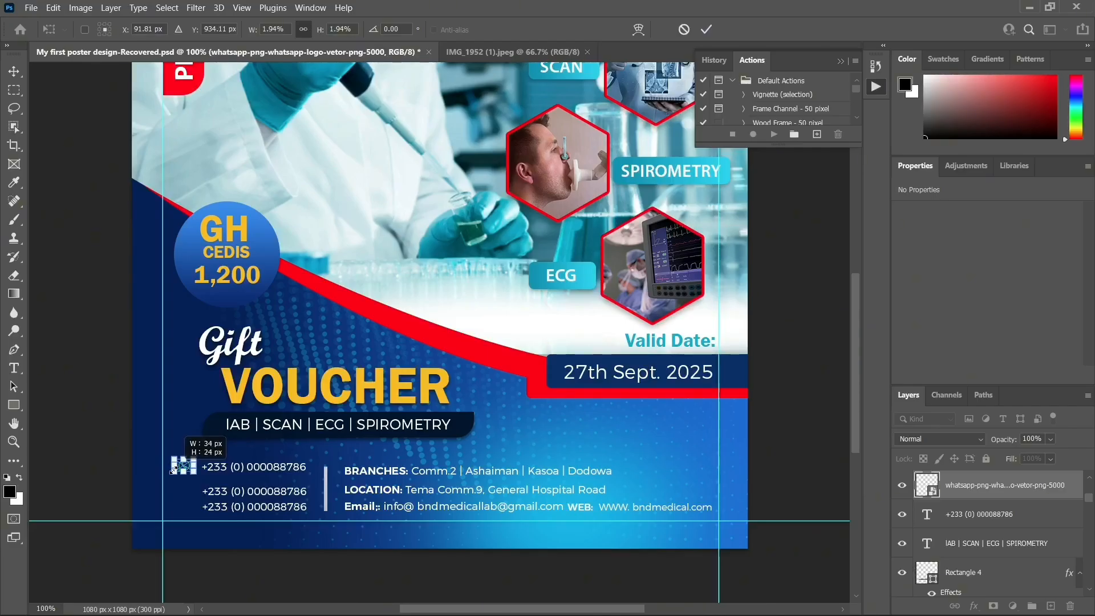
drag(174, 471, 174, 471)
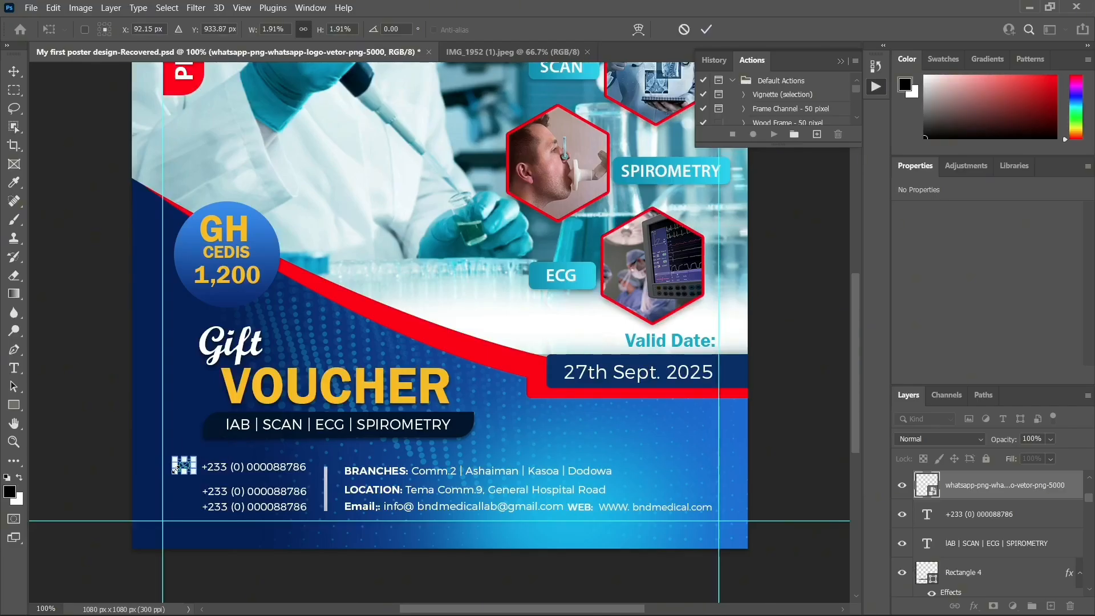
right_click(14, 72)
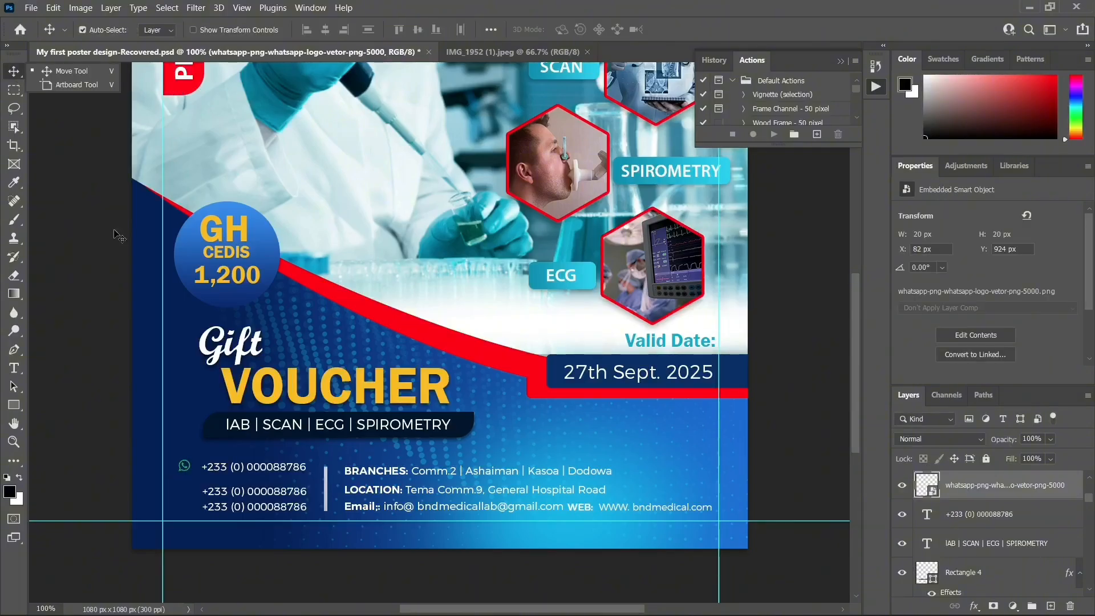
drag(185, 469, 190, 473)
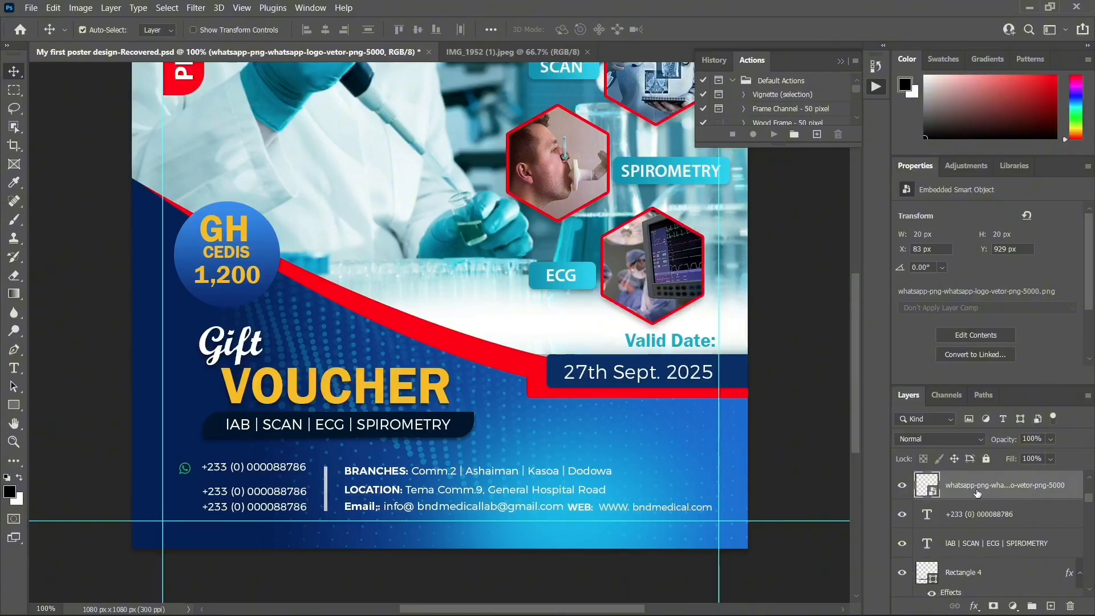
click(989, 512)
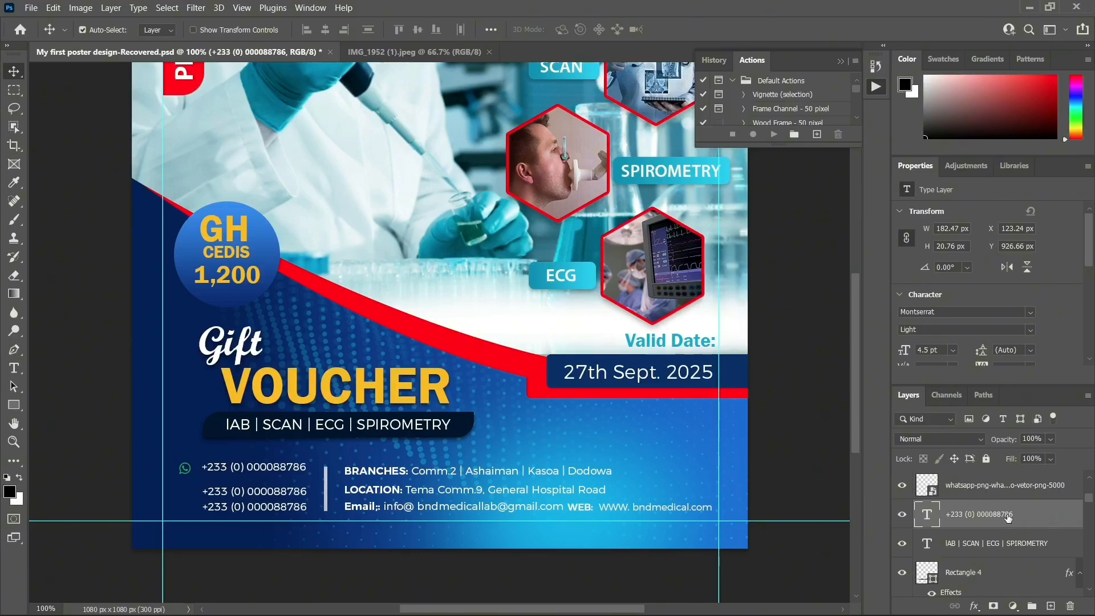
On a new layer, draw a 27 px ellipse around the WhatsApp icon and fill it white
click(1050, 605)
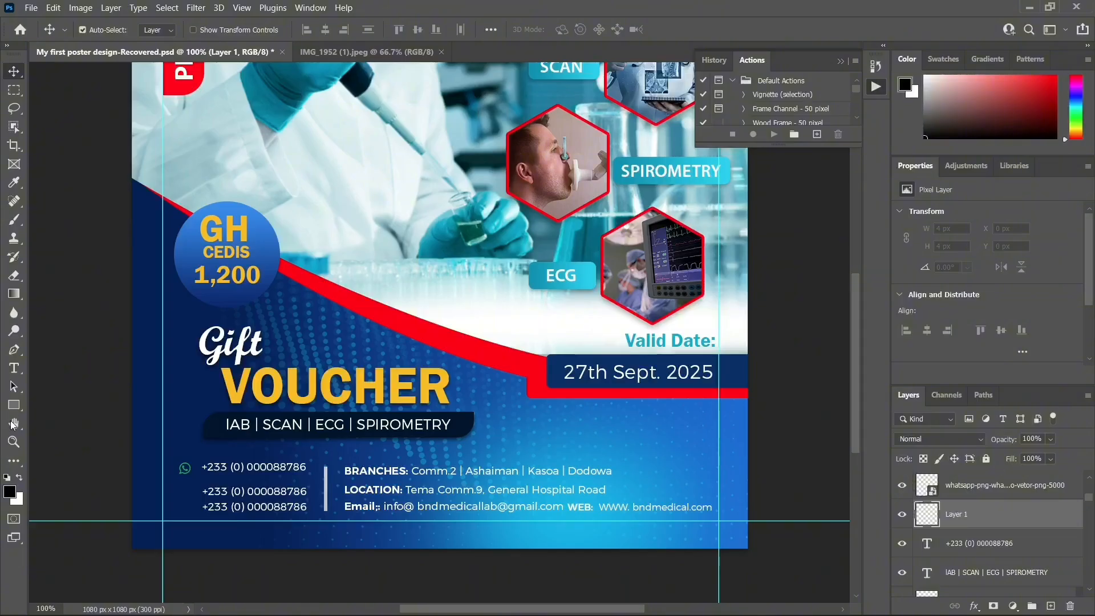
drag(14, 405, 52, 421)
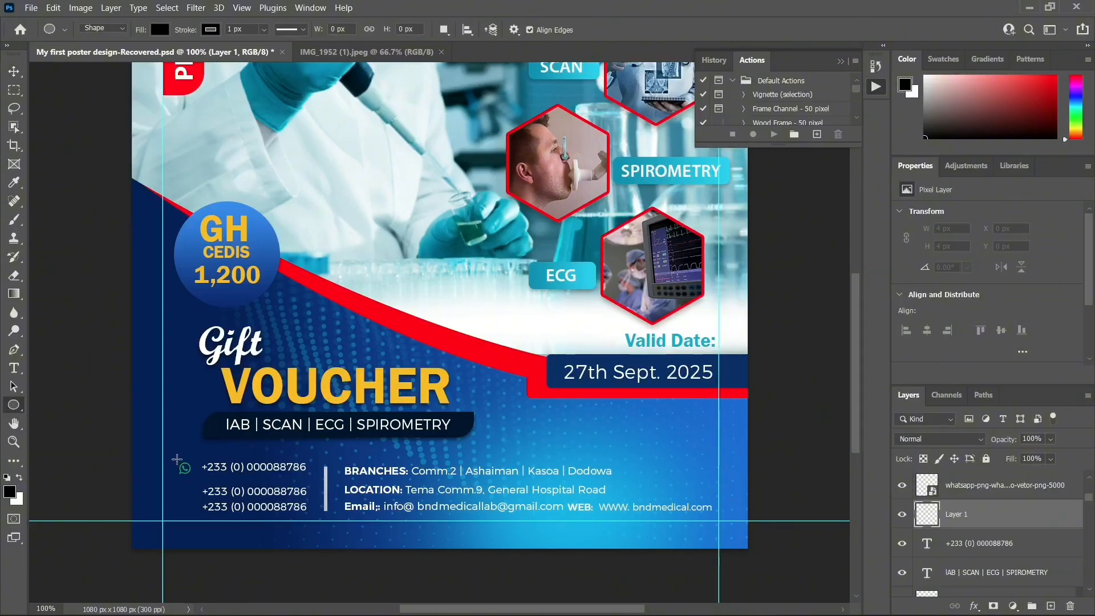
drag(177, 460, 193, 476)
click(14, 70)
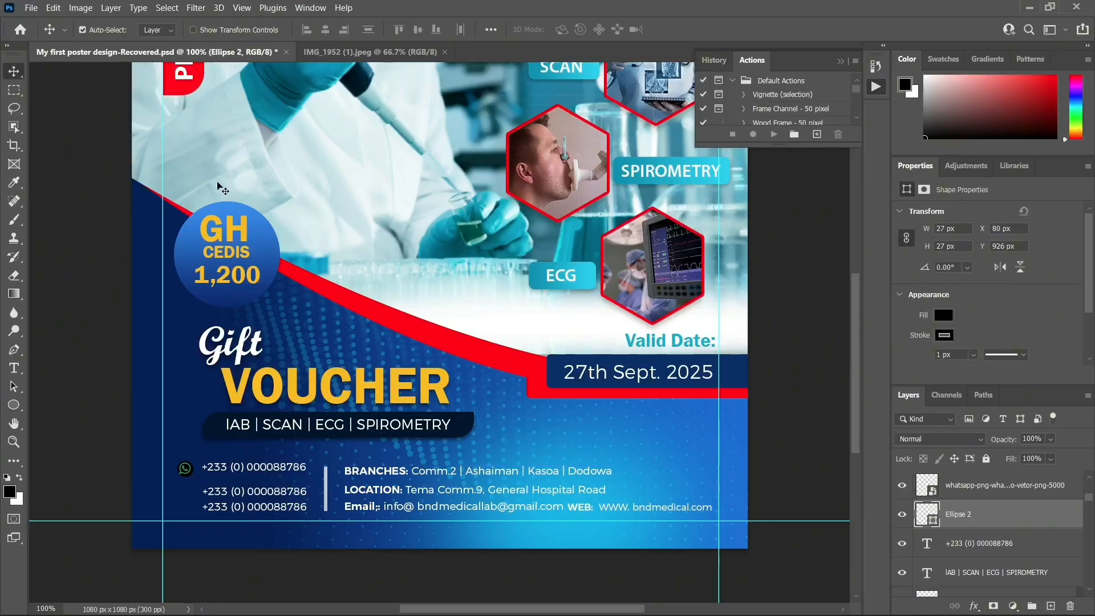
double_click(928, 516)
double_click(923, 510)
click(534, 319)
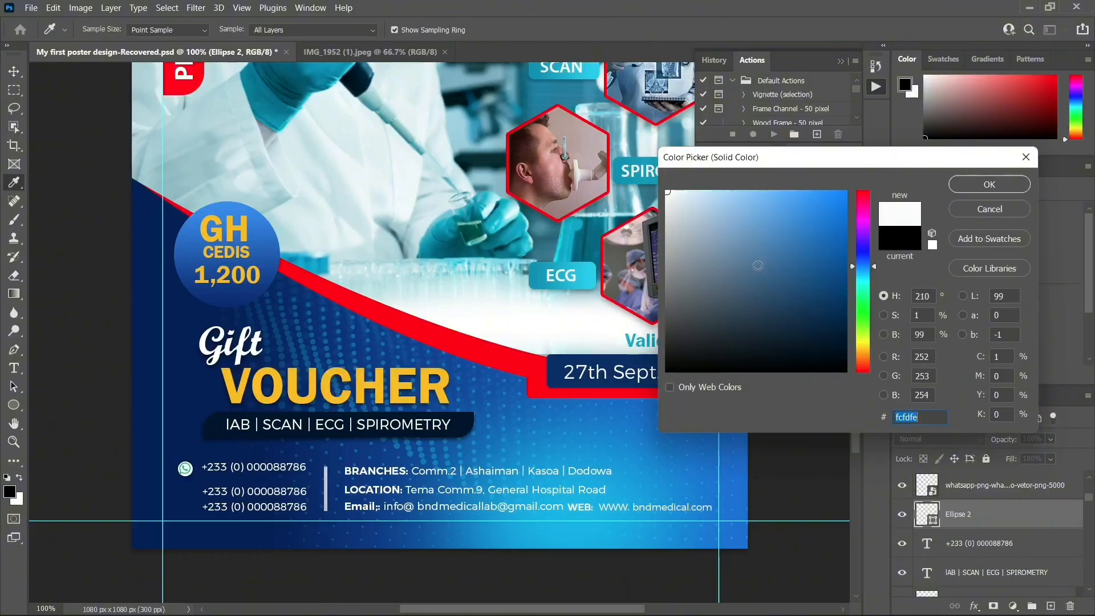
click(970, 184)
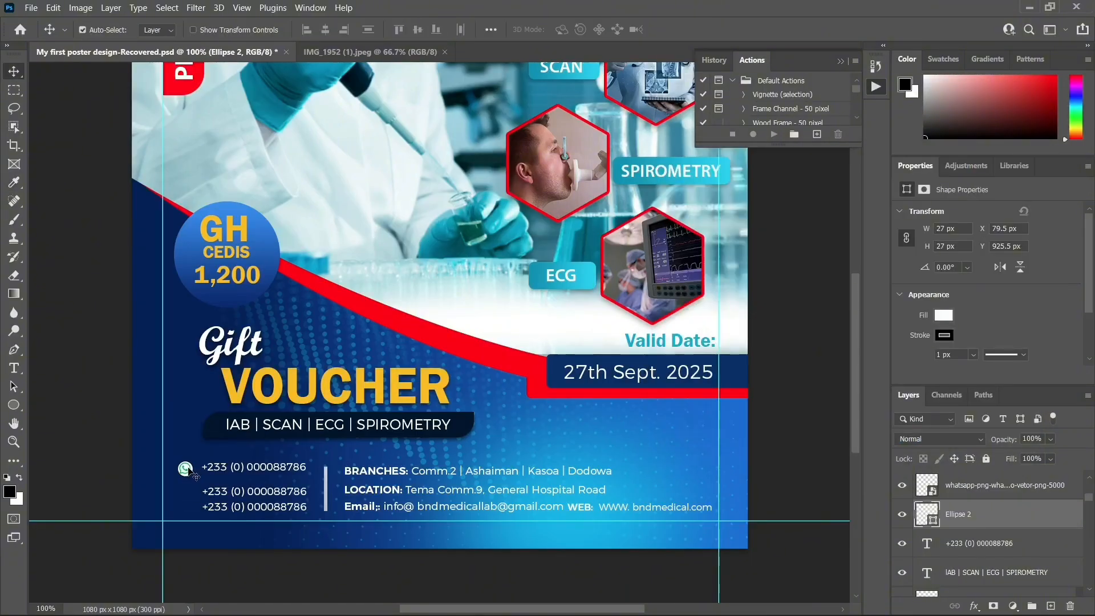
key(ctrl+t)
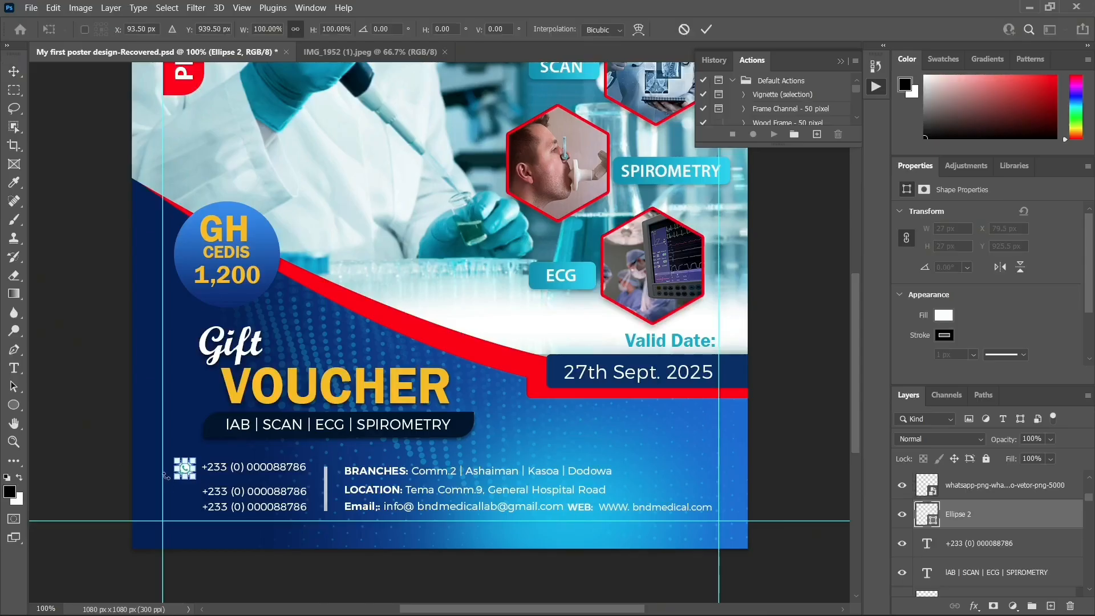
key(Return)
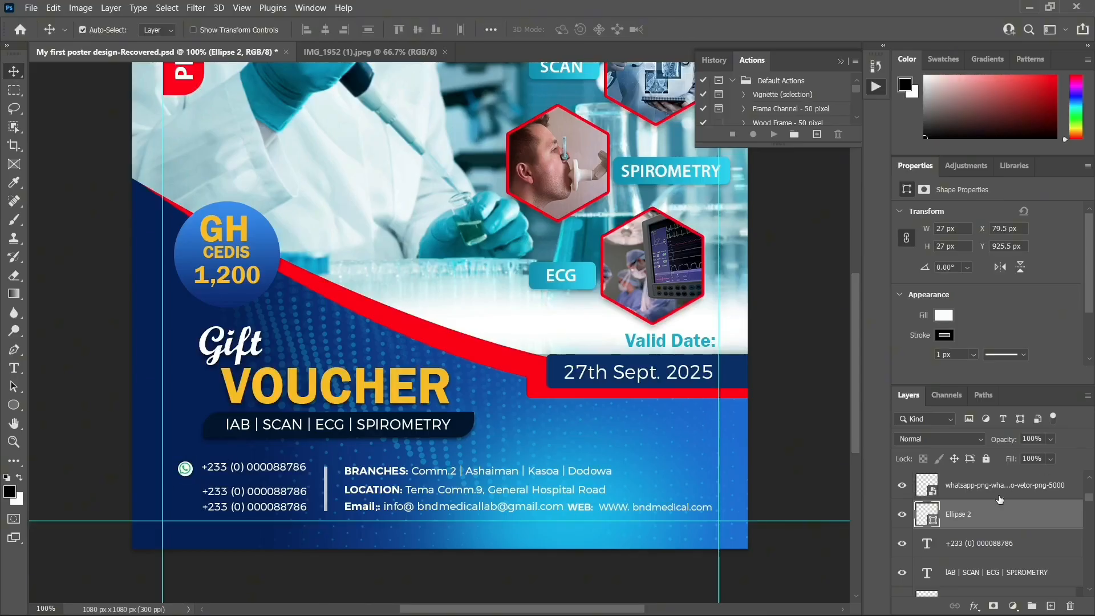
Shrink the WhatsApp icon to 16 × 17 px and centre it inside the white circle
click(999, 496)
key(ctrl+t)
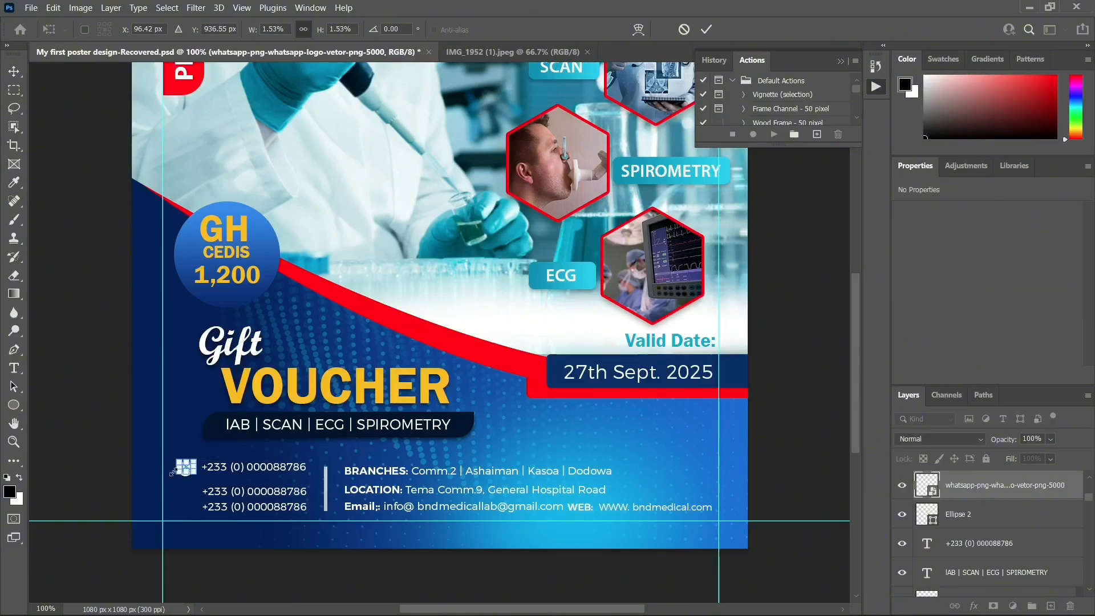
key(Return)
key(Left)
key(Left)
key(Down)
key(Down)
key(Down)
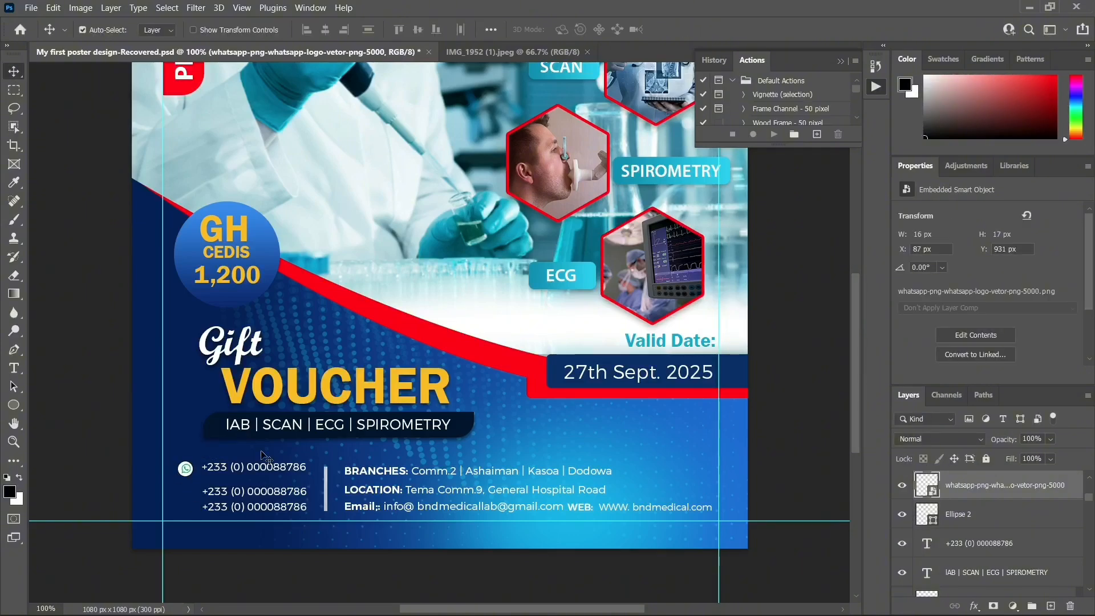
key(Right)
key(Up)
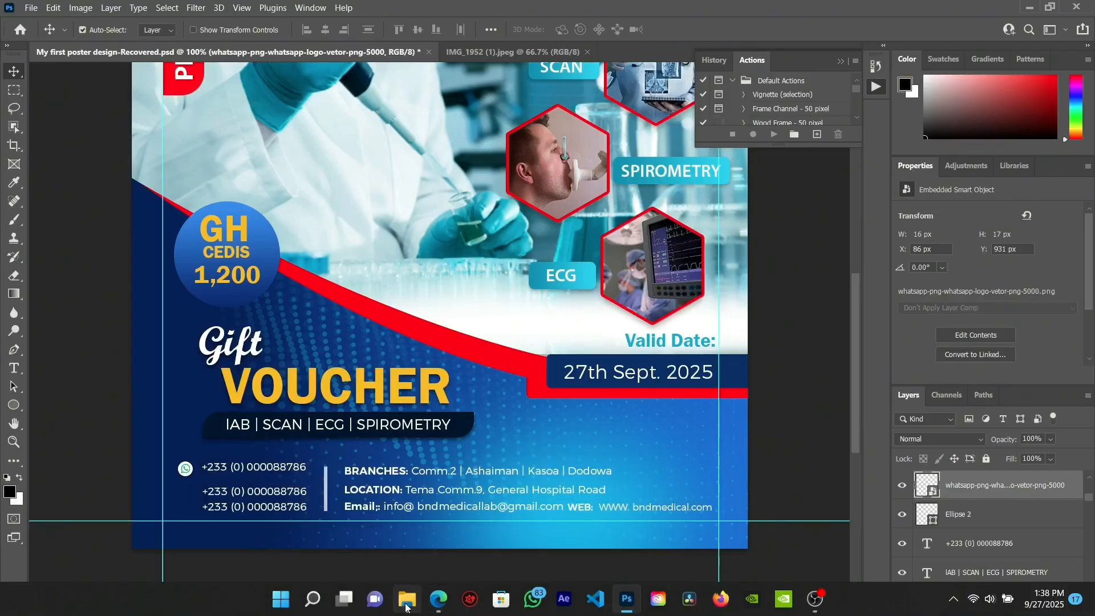
Place the 951726 phone image as a 22 × 42 px icon beside the second phone number
click(406, 602)
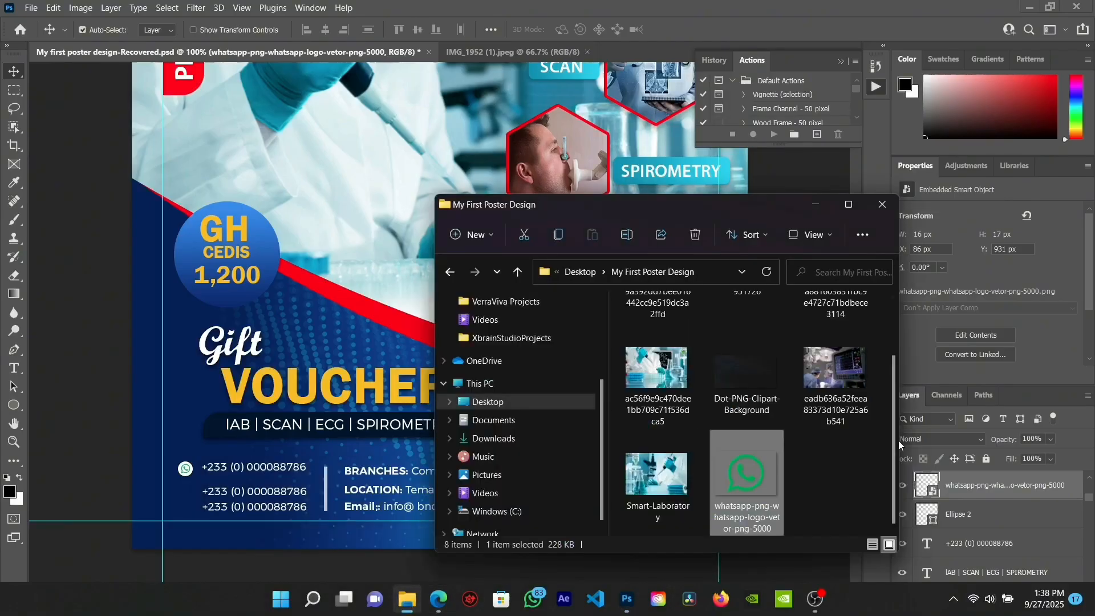
click(838, 490)
scroll(809, 456, up, 1)
drag(751, 344, 187, 510)
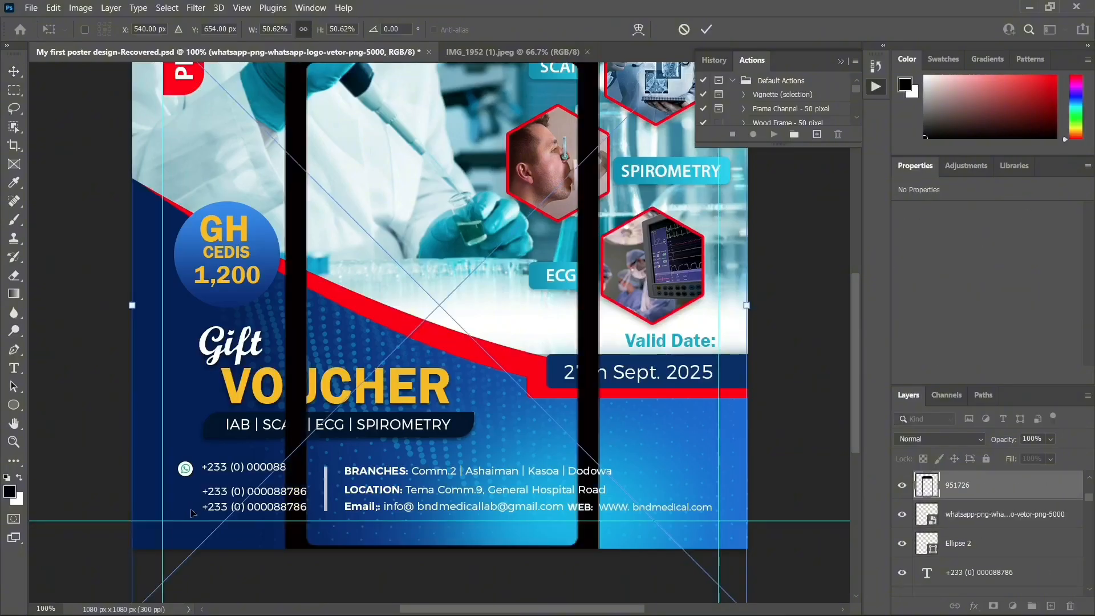
drag(643, 321, 201, 485)
drag(227, 431, 196, 507)
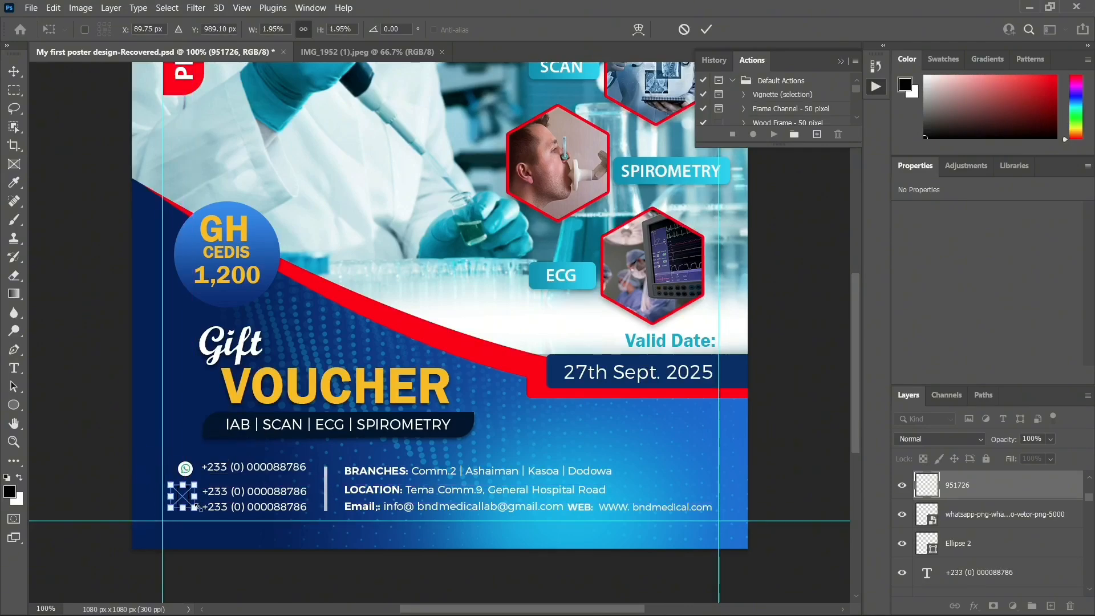
key(Return)
key(Right)
key(Right)
key(Right)
key(Right)
key(Right)
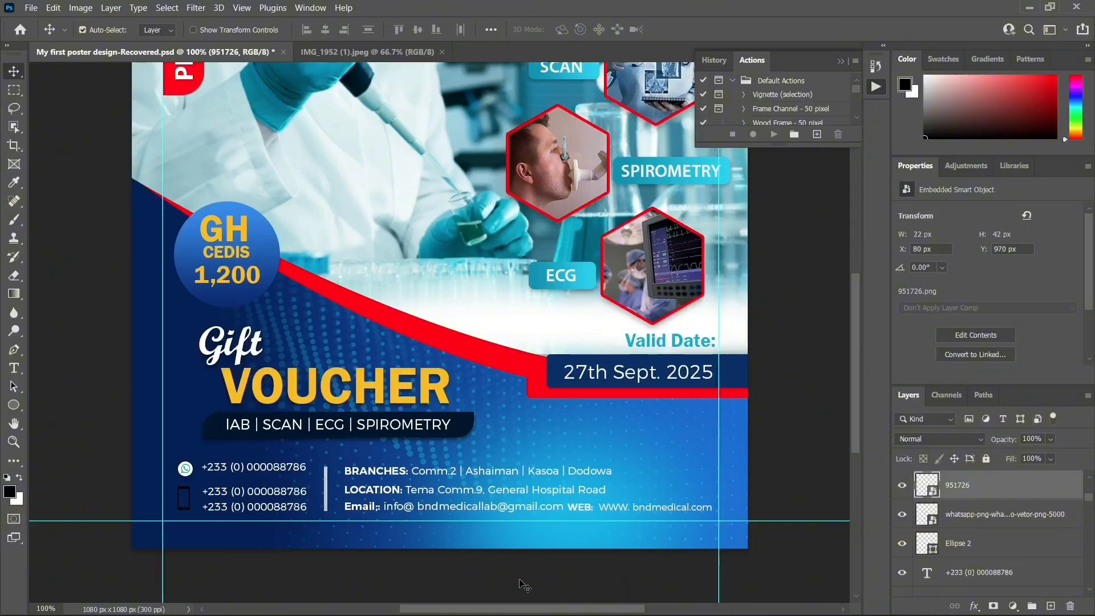
key(Down)
key(Down)
key(Down)
key(Down)
key(Left)
key(Down)
Apply a white Color Overlay effect to the 951726 phone icon layer
click(973, 607)
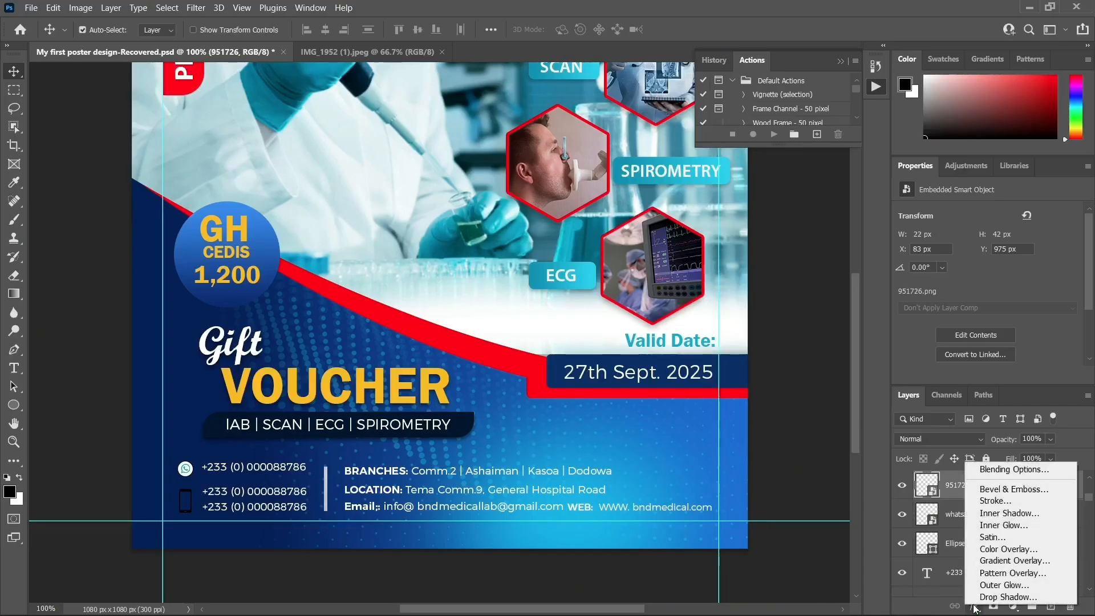
click(987, 551)
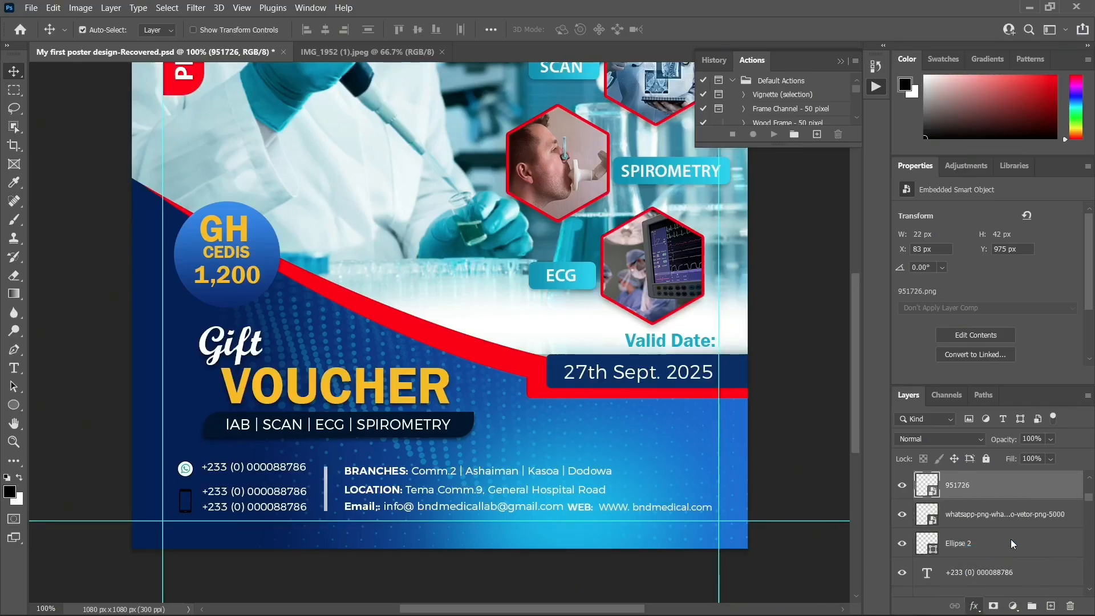
click(876, 247)
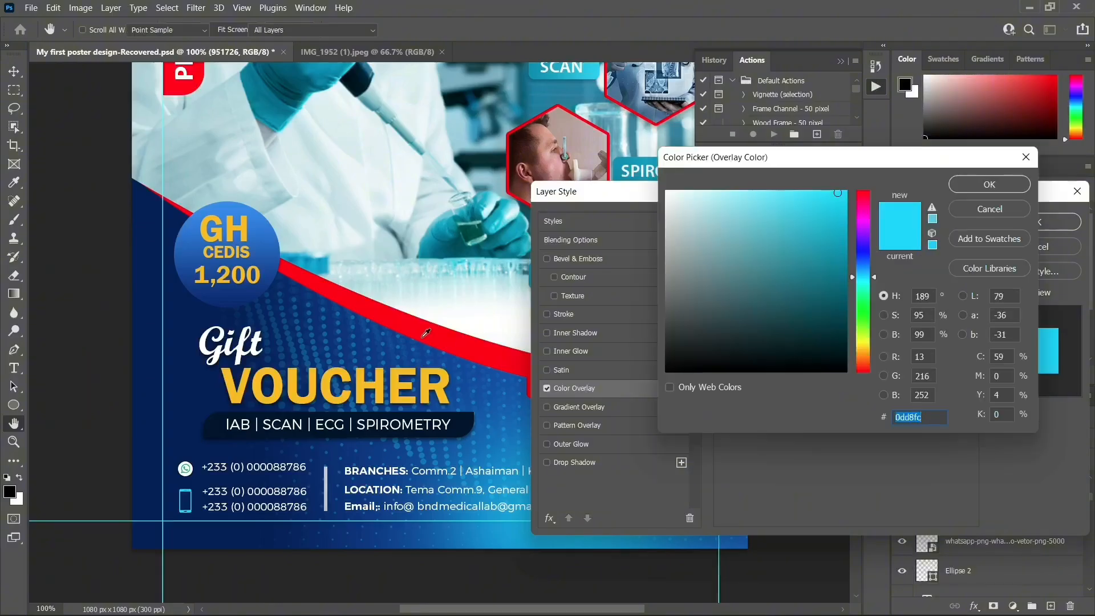
click(455, 313)
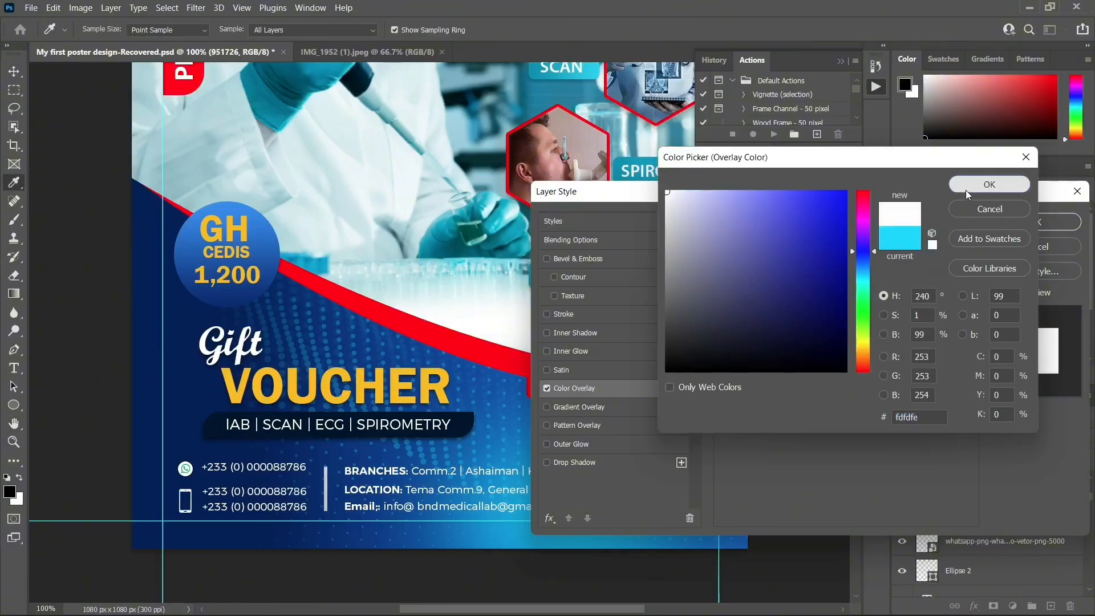
click(990, 184)
click(1049, 221)
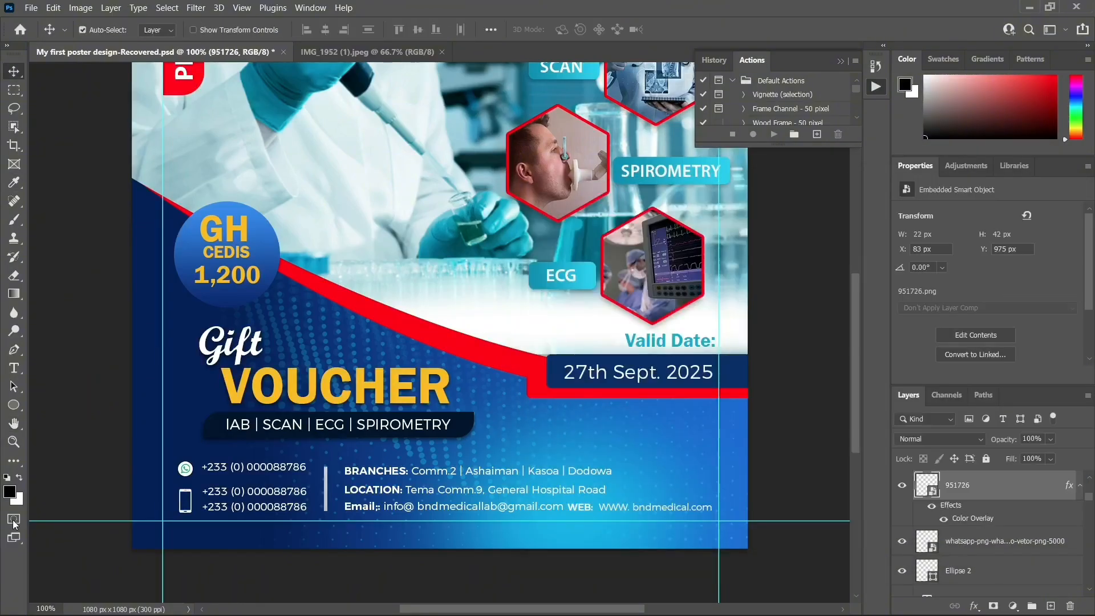
Resize the phone icon down to 19 × 37 px
click(191, 519)
key(ctrl+t)
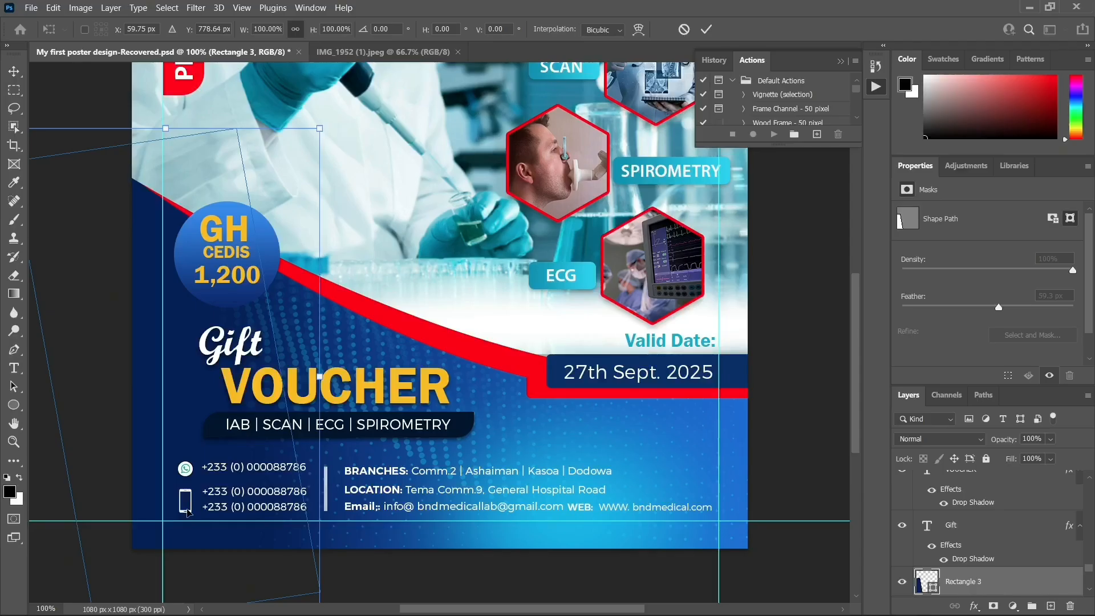
key(Return)
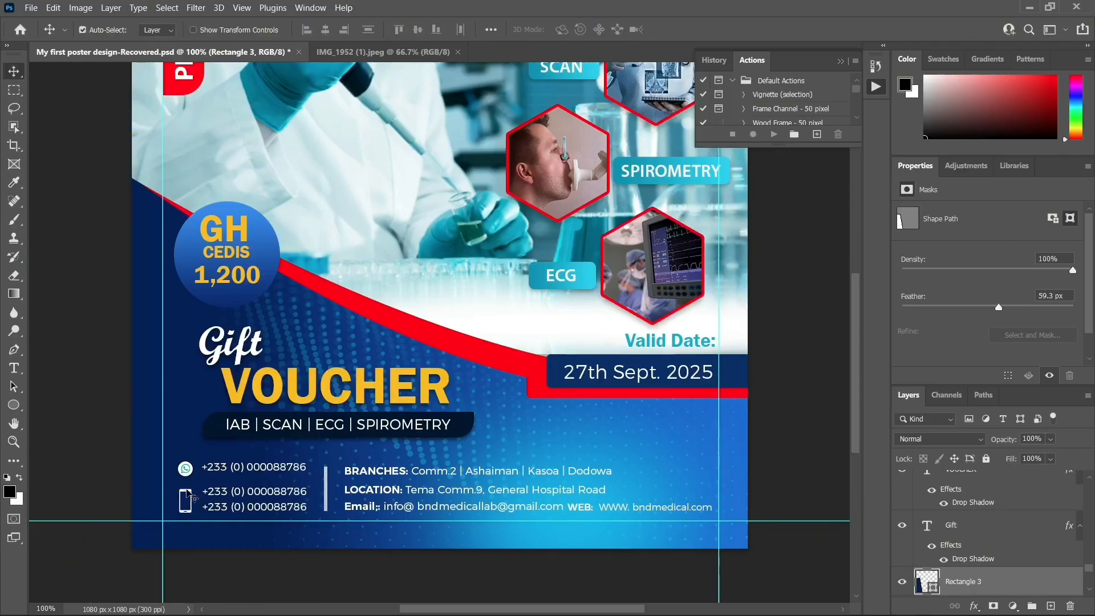
click(191, 499)
key(ctrl+t)
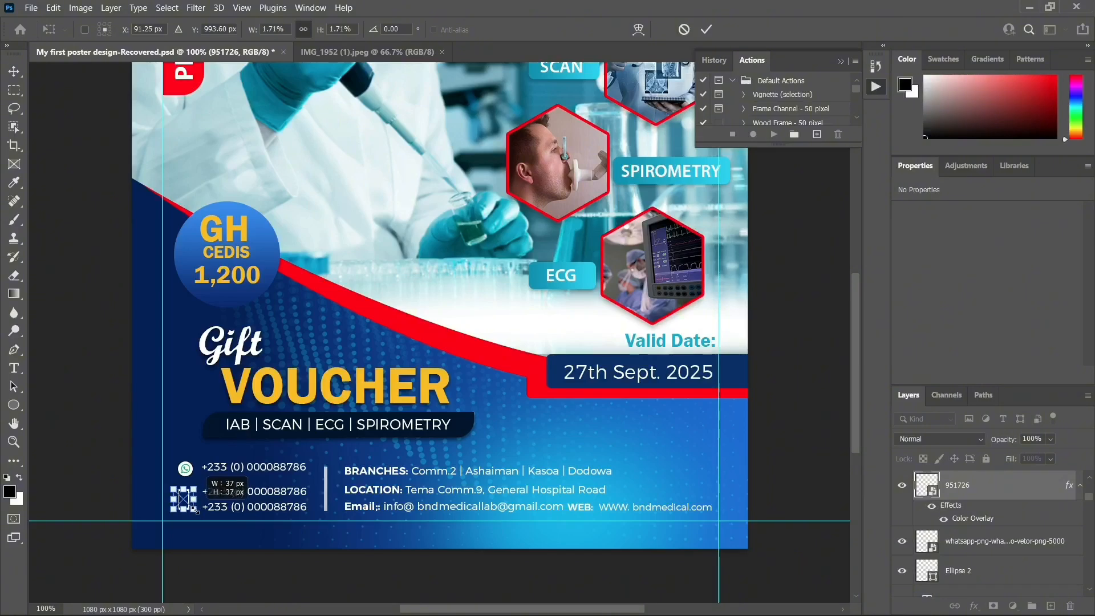
key(Return)
Nudge the phone icon and move the bottom phone number up, closer to the others
key(Down)
key(Right)
key(Right)
key(Right)
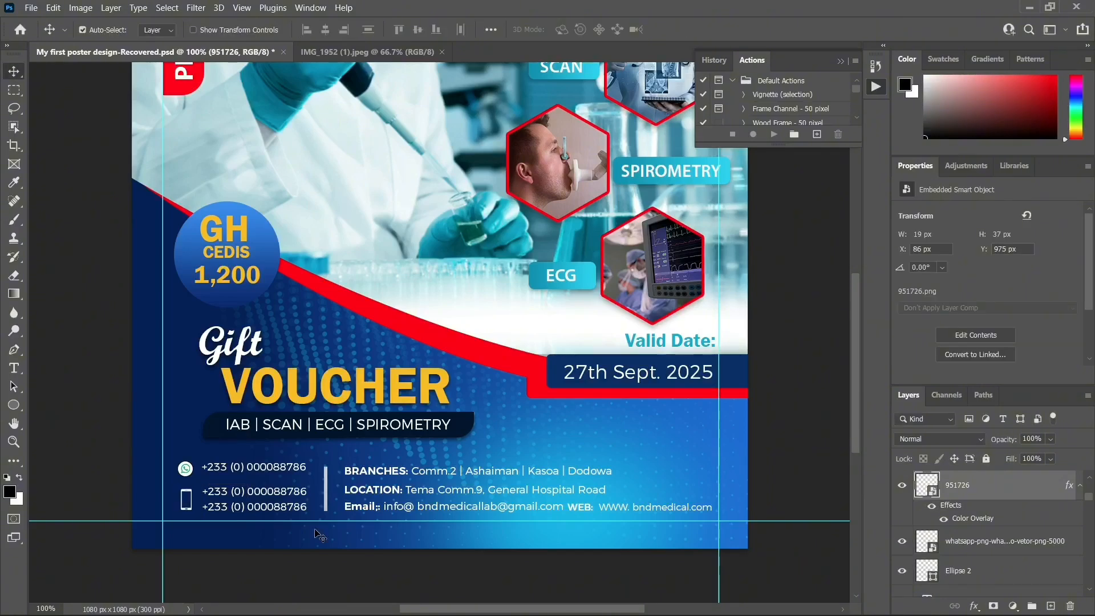
key(Left)
key(Left)
click(255, 511)
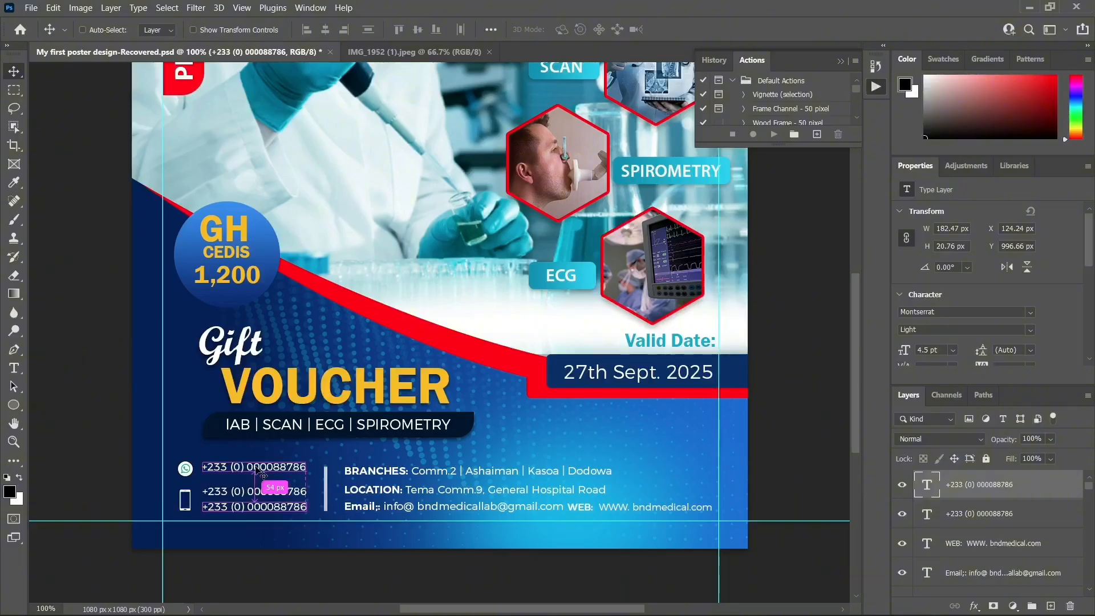
key(Left)
key(Left)
key(Left)
key(Left)
key(Left)
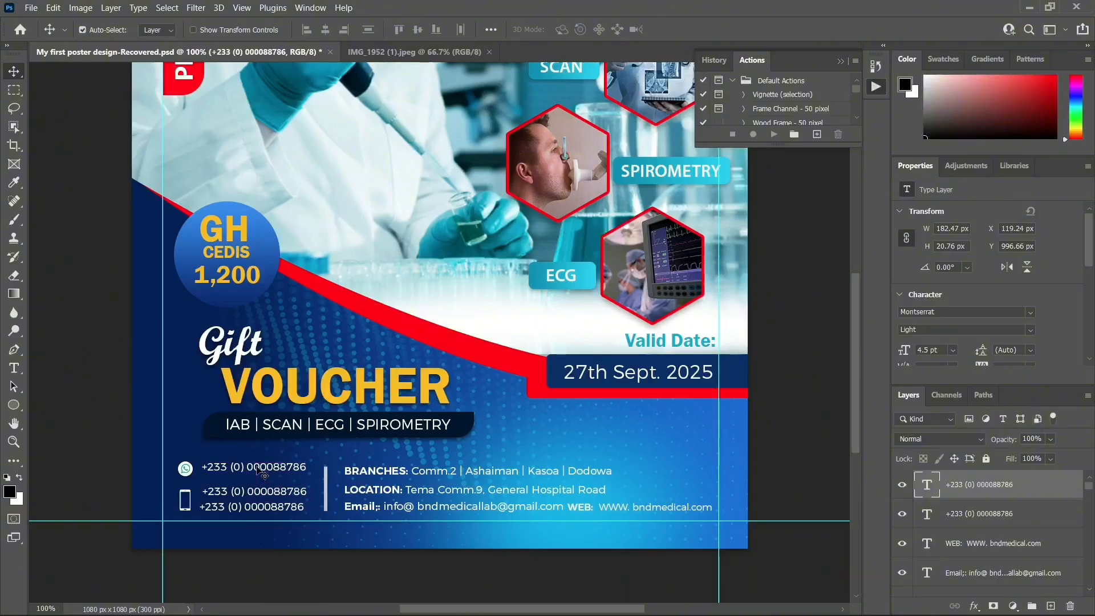
key(Up)
key(Up)
key(Up)
key(Up)
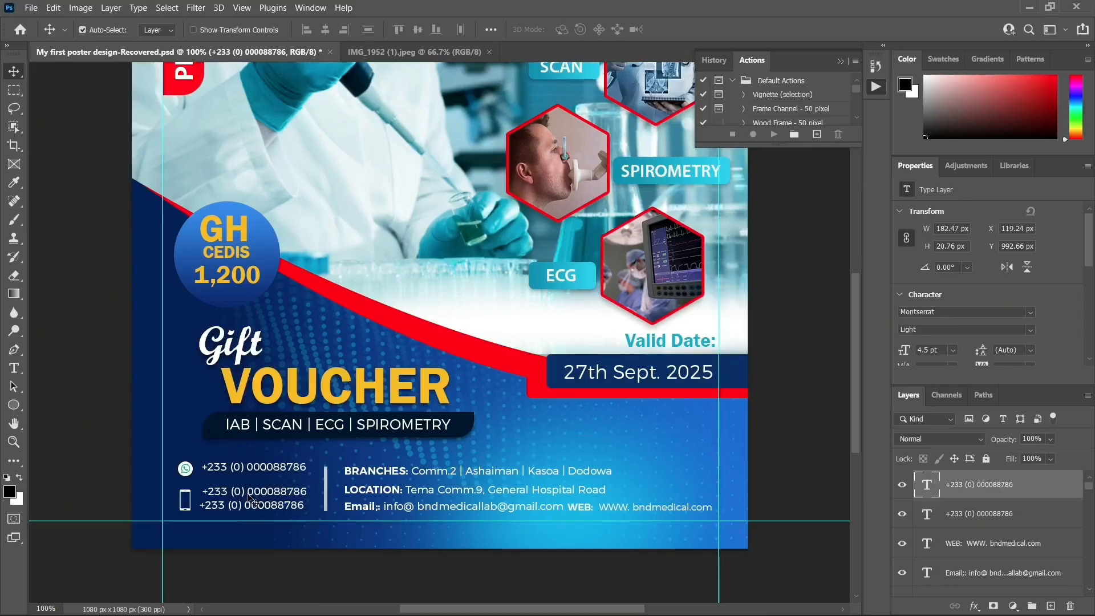
key(Down)
Shift the middle and top phone numbers slightly left and down
click(257, 494)
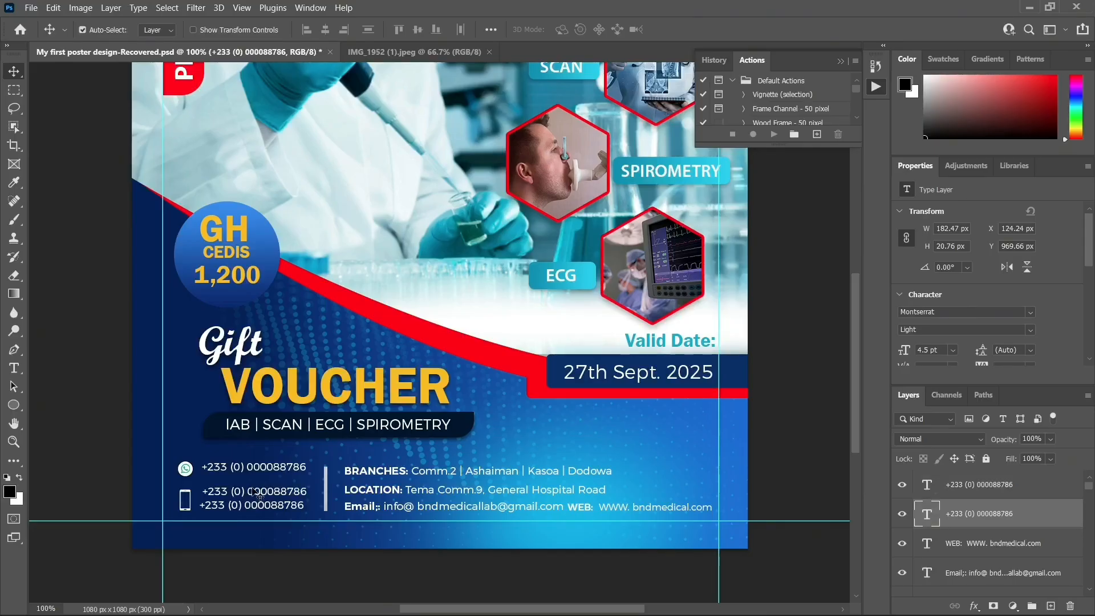
drag(257, 494, 254, 495)
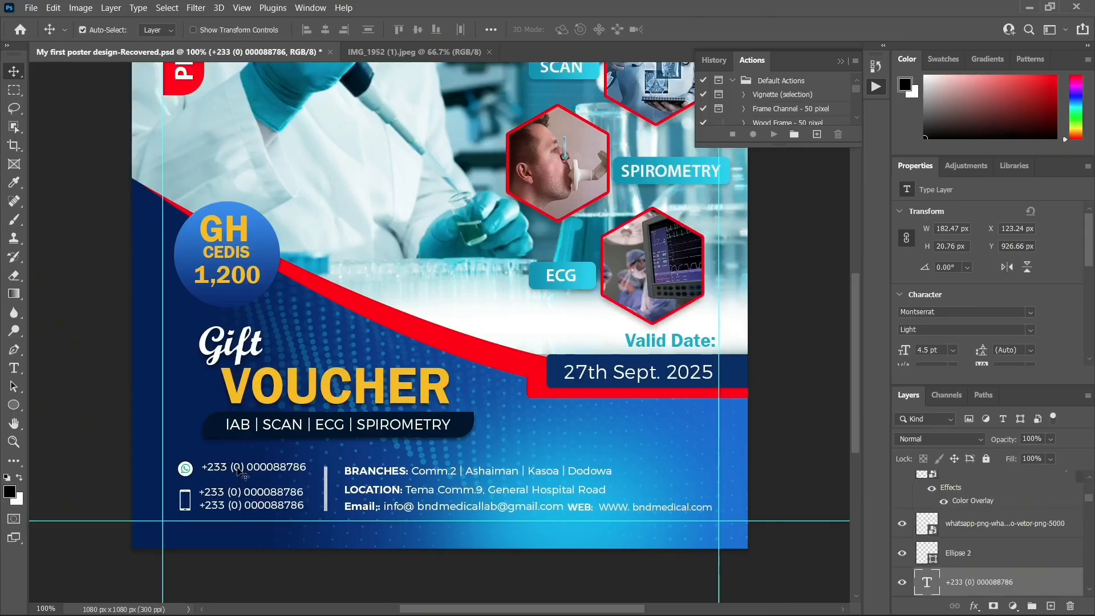
key(Down)
key(Down)
key(Down)
key(Down)
key(Down)
key(Down)
key(Left)
key(Left)
key(Left)
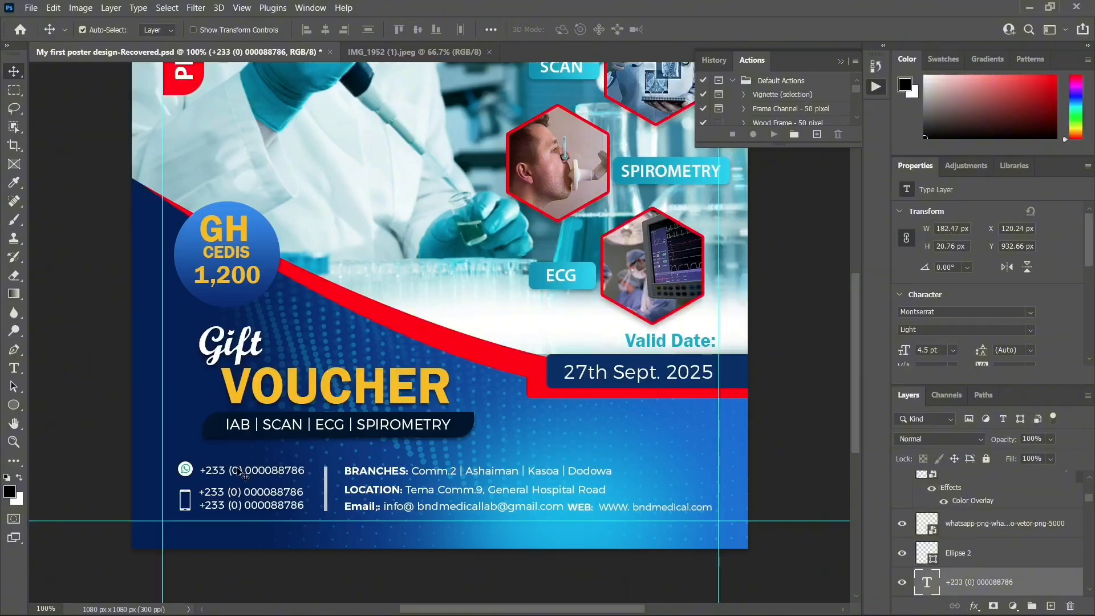
key(Down)
key(Left)
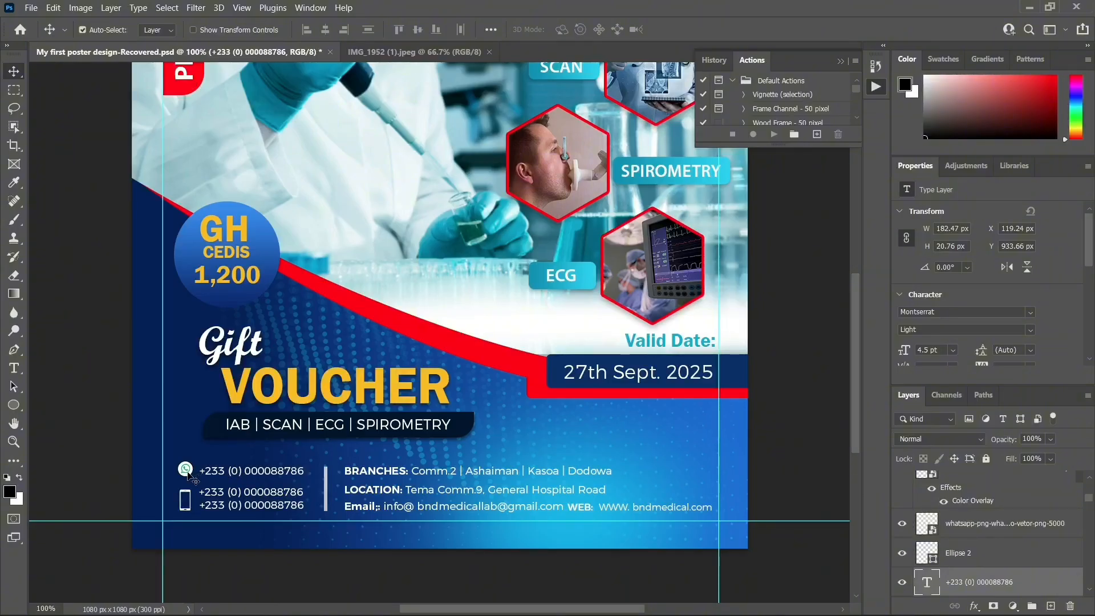
Move the WhatsApp icon and its white Ellipse 2 circle left toward the guide
click(188, 474)
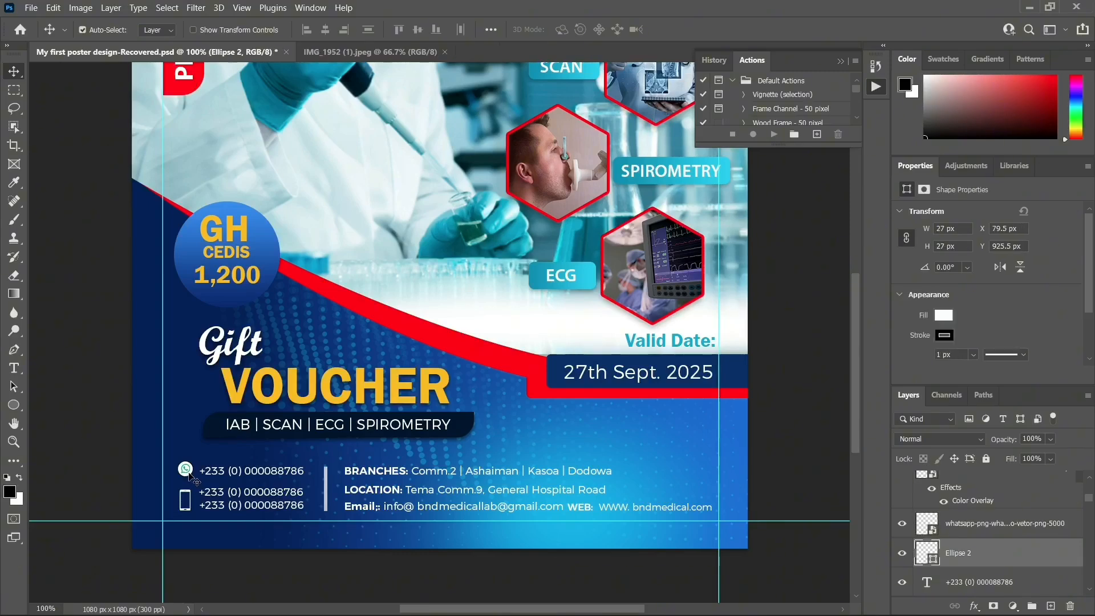
ctrl+click(987, 527)
key(Left)
key(Left)
key(Left)
key(Left)
key(Left)
key(Left)
key(Left)
key(Left)
key(Left)
key(Left)
key(Left)
key(Left)
key(Left)
key(Left)
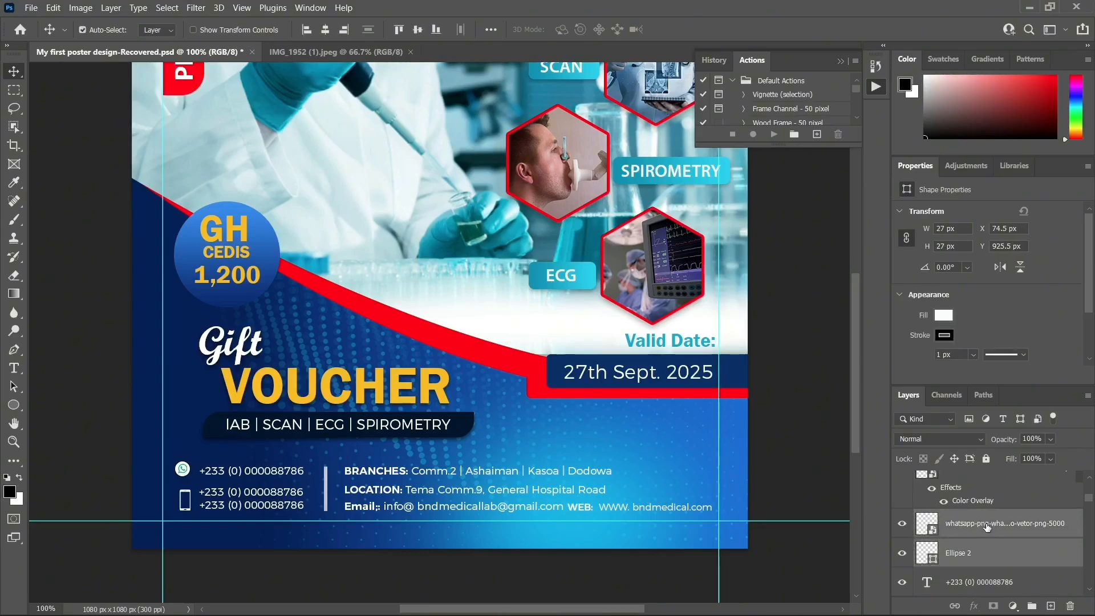
key(Left)
key(Left)
key(Left)
key(Left)
key(Left)
key(Left)
key(Left)
key(Left)
key(Left)
Align the phone icon on the guide and close the History/Actions panel
drag(185, 511, 182, 511)
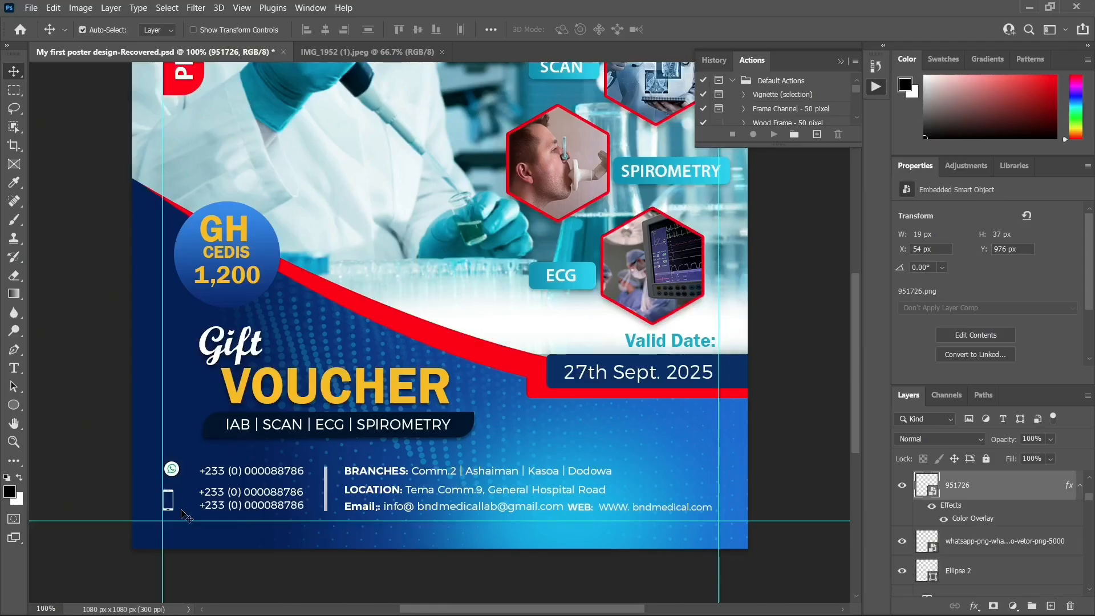
key(Right)
key(Right)
key(Right)
key(Right)
key(F9)
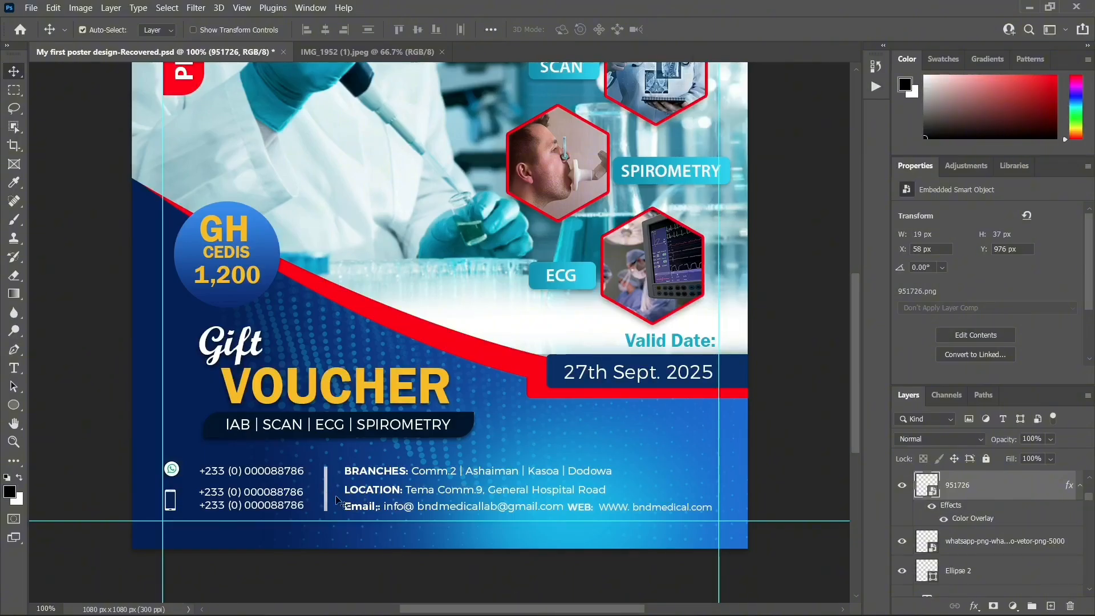
Shift all three phone numbers left beside their icons, then fine-tune by a pixel or two
click(276, 502)
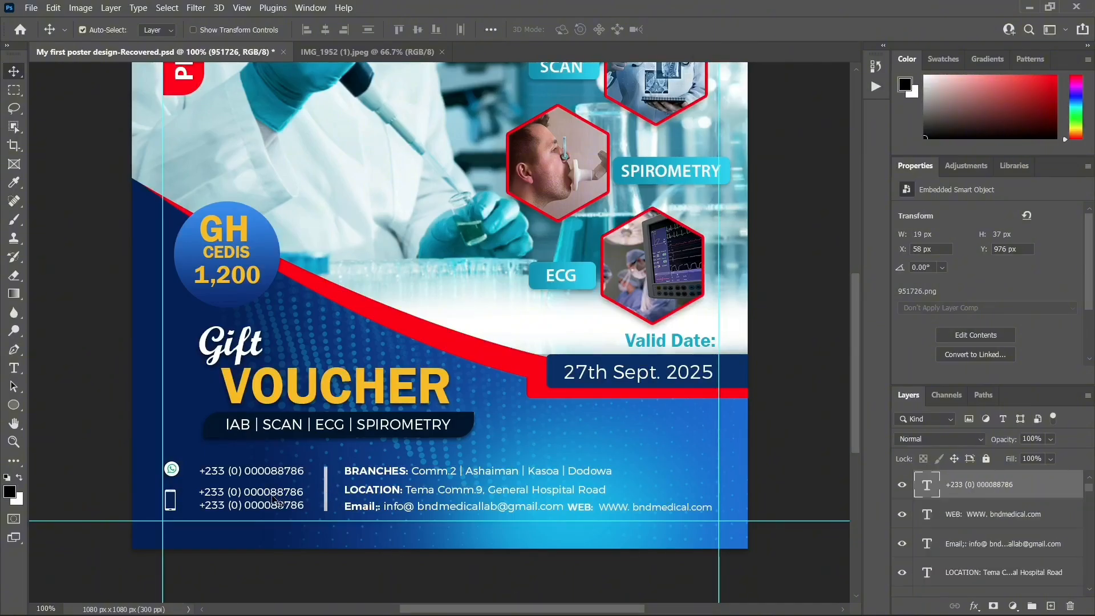
key(ctrl)
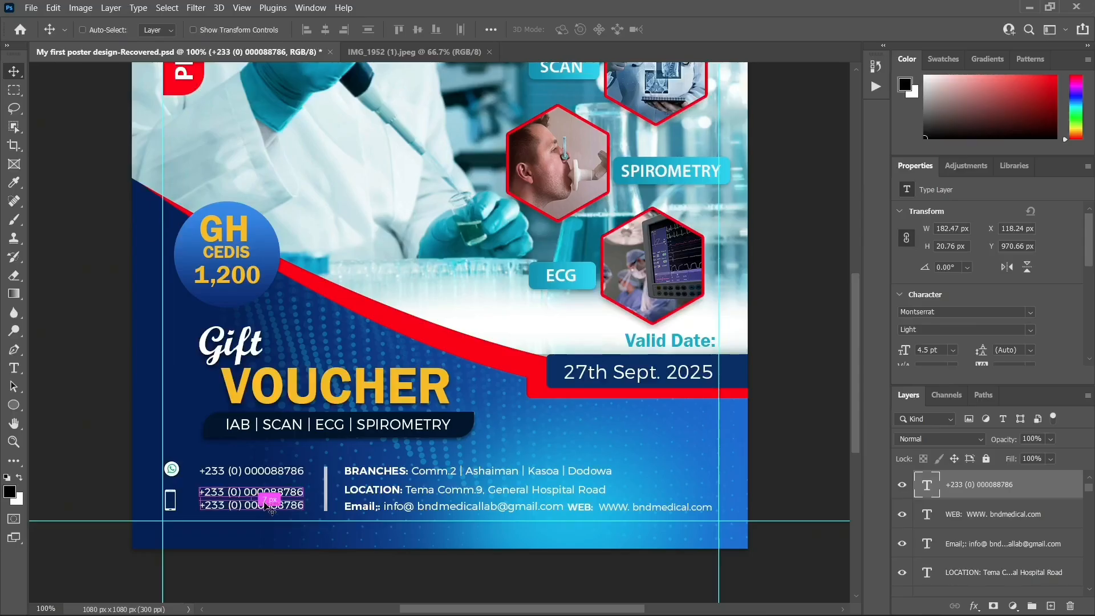
click(308, 504)
click(270, 504)
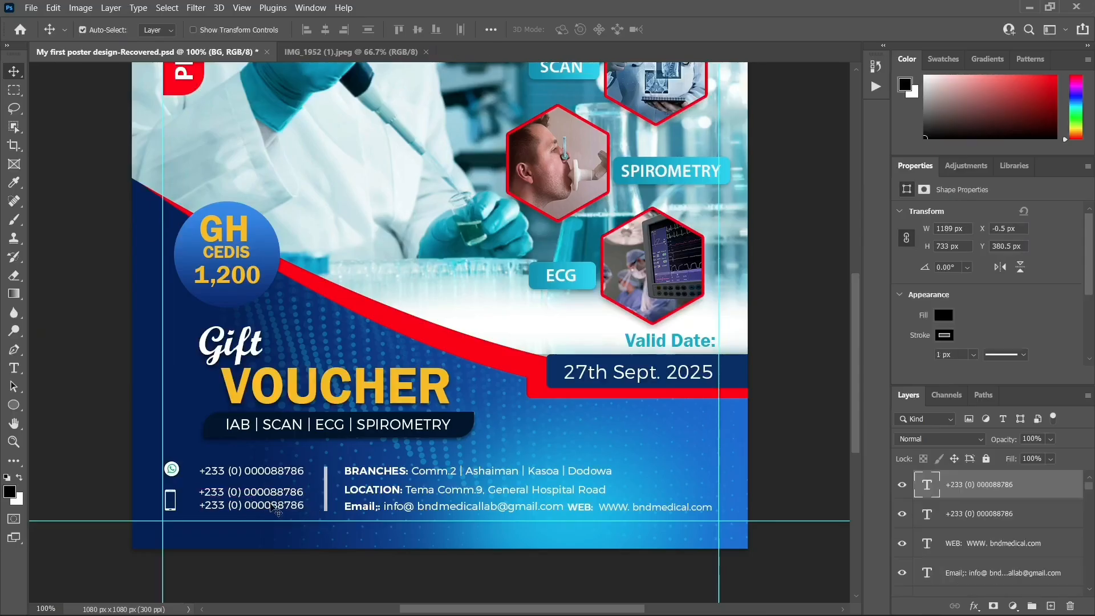
shift+click(278, 471)
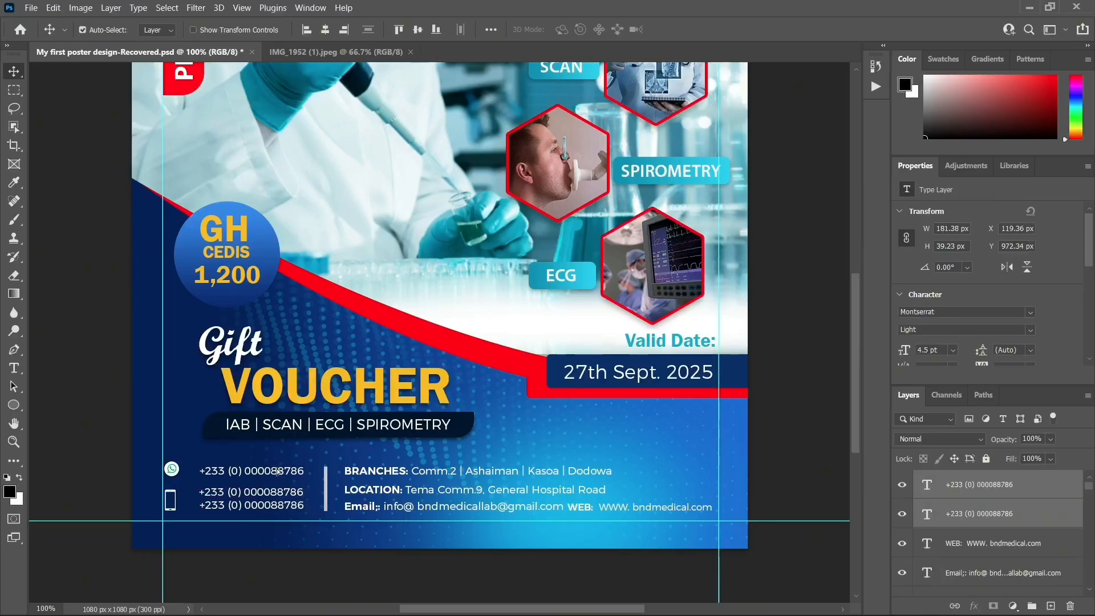
key(shift+Left)
key(shift+Left)
key(shift+Left)
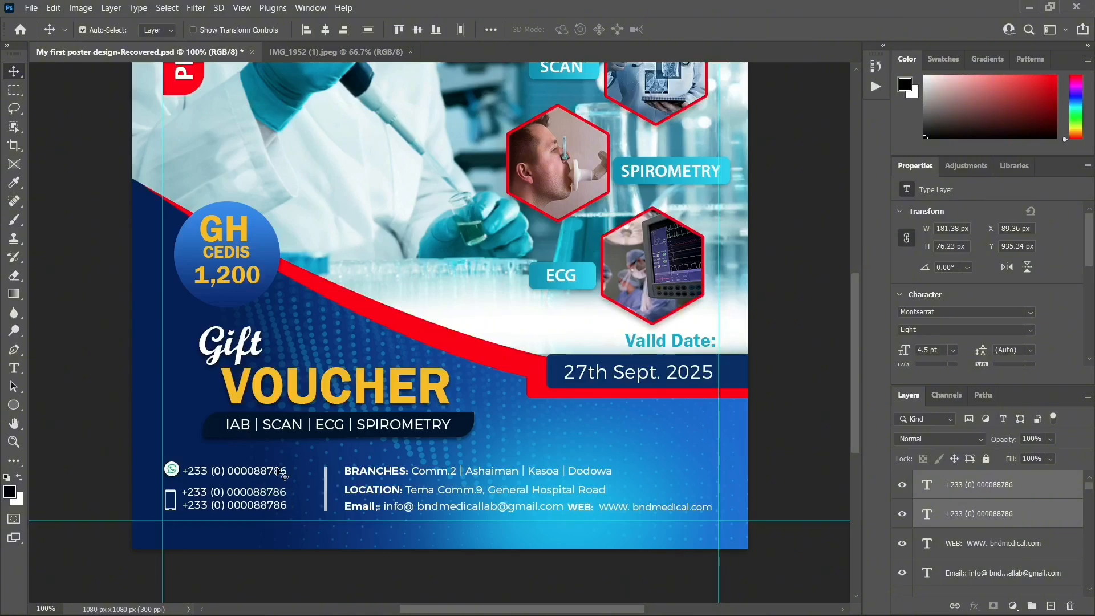
key(Right)
key(Right)
key(Down)
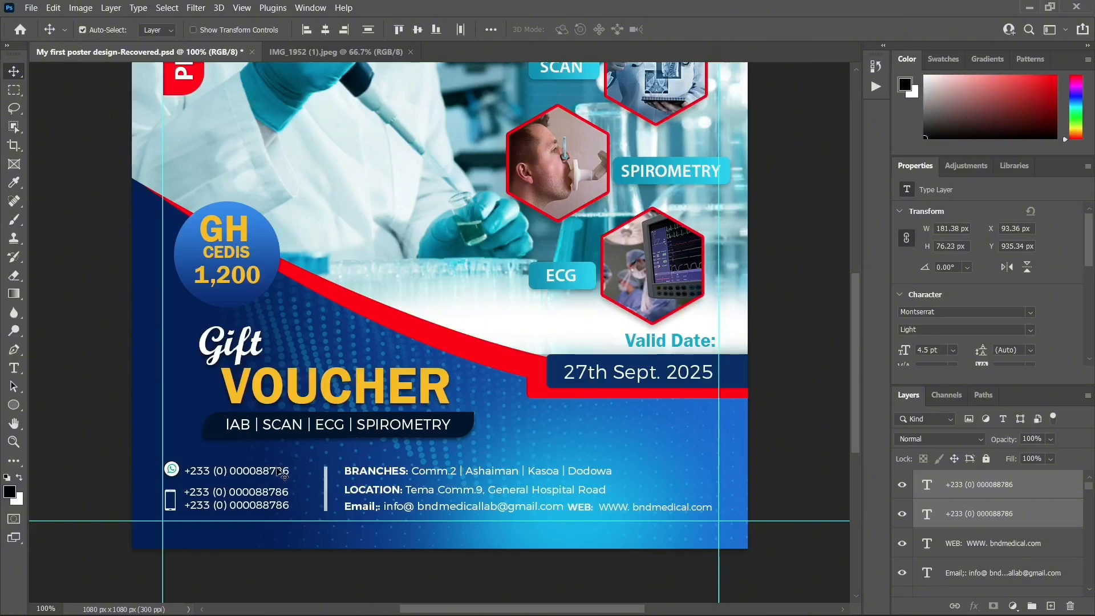
key(Down)
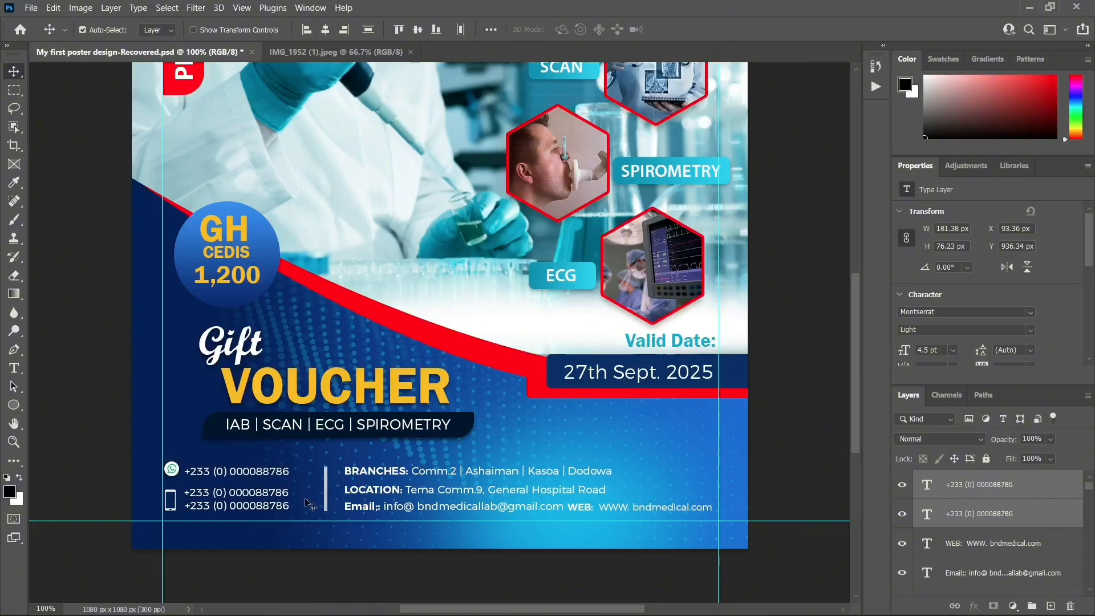
key(Right)
key(Right)
key(Right)
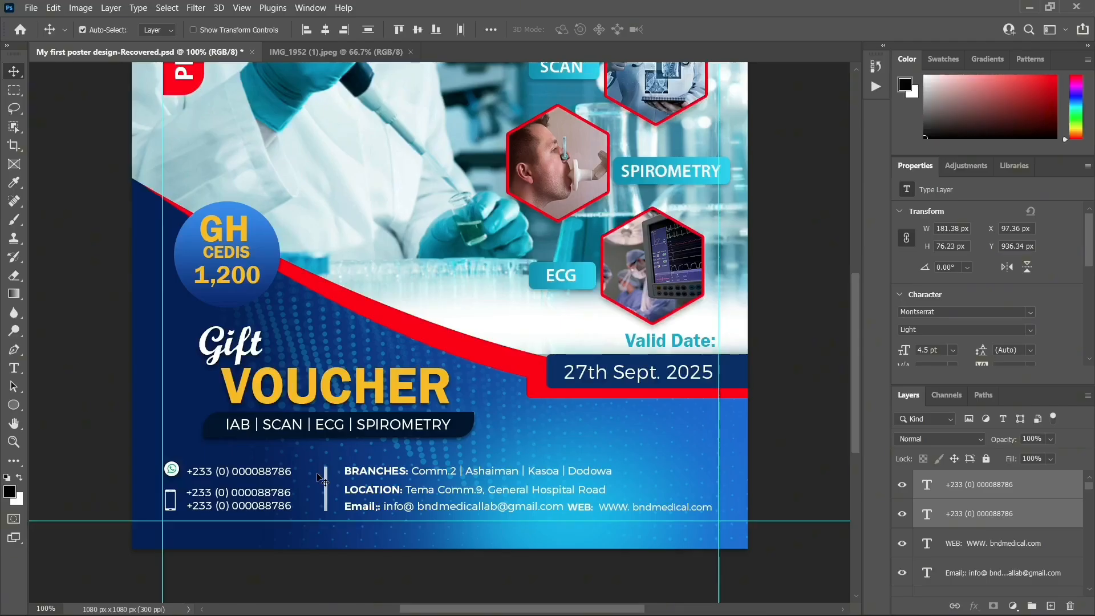
key(Right)
Raise the top phone number slightly
click(281, 479)
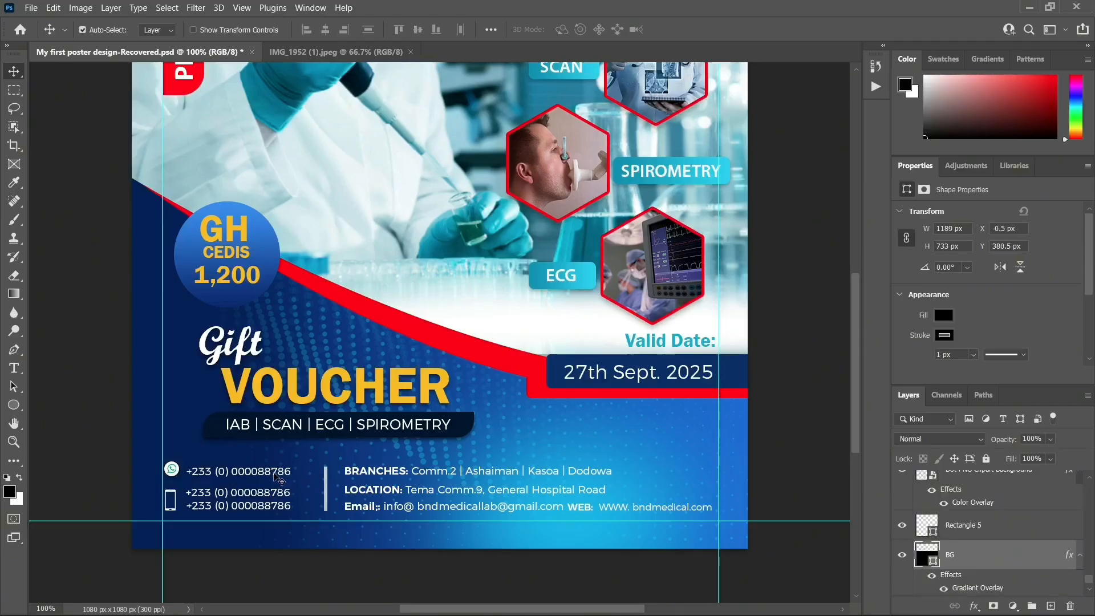
click(275, 473)
key(Up)
key(Up)
key(Up)
key(Up)
key(Up)
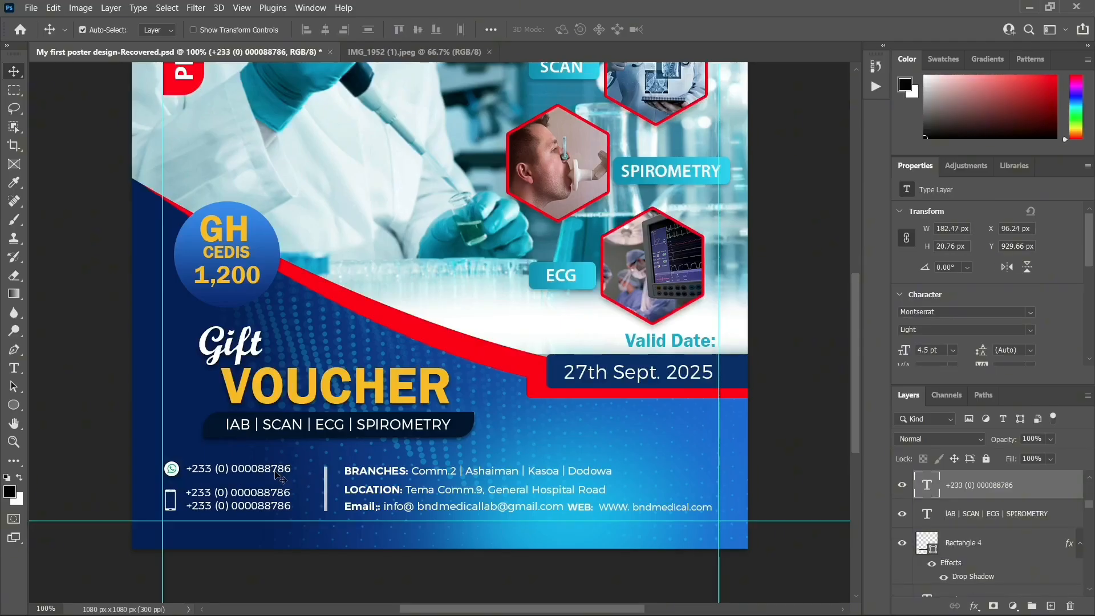
Move the vertical divider bar left to X 309 px
click(326, 479)
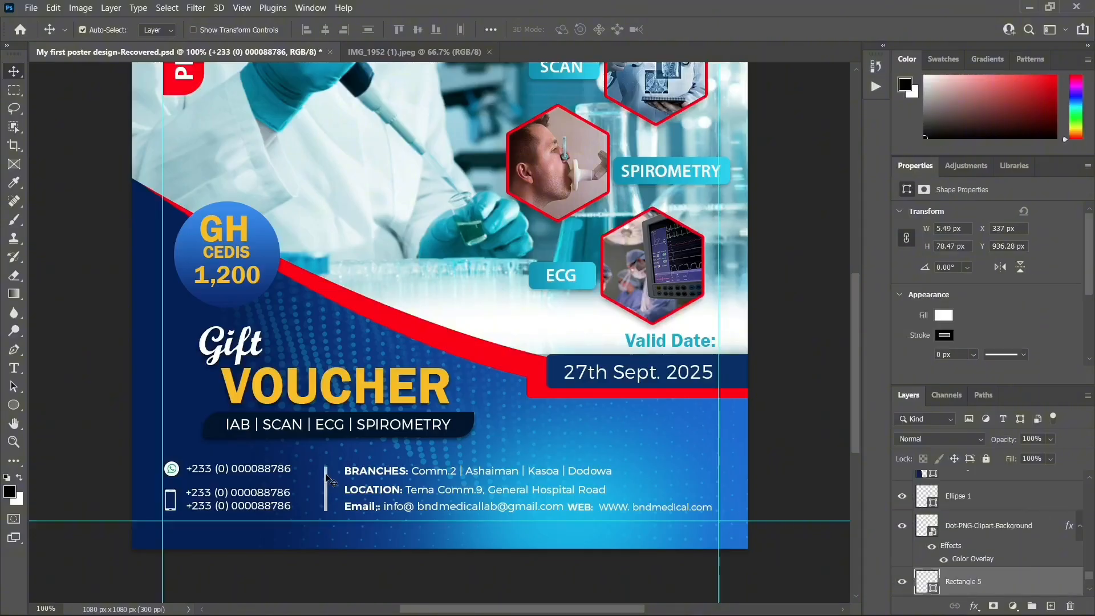
drag(326, 474, 318, 469)
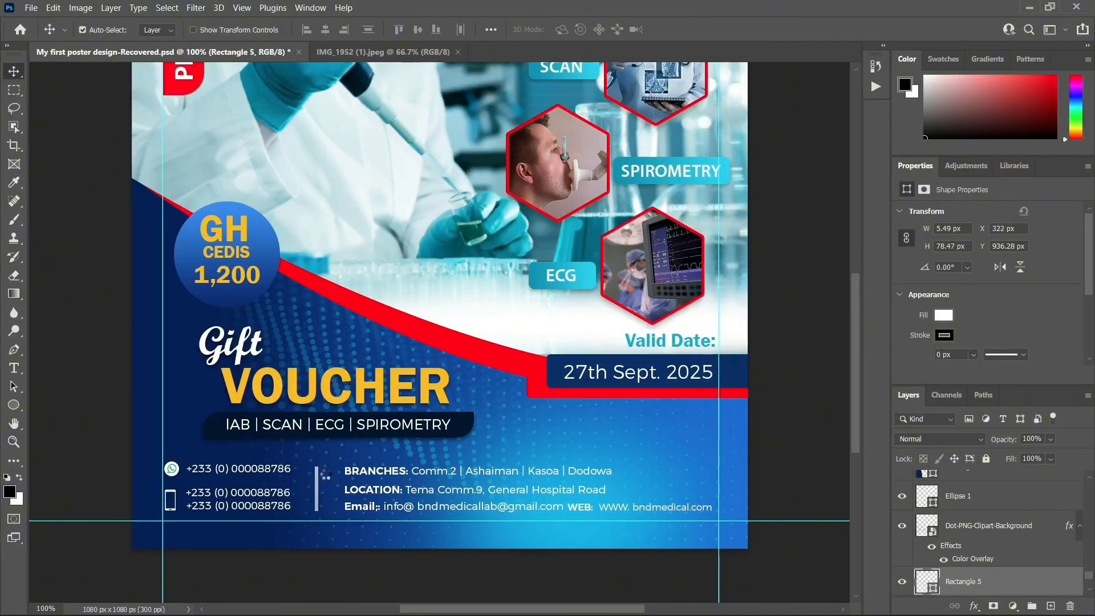
key(Left)
key(Left)
key(Left)
key(Left)
key(Left)
key(Left)
key(Left)
key(Left)
key(Left)
key(Left)
key(Left)
key(Left)
key(Left)
key(Left)
Shift the BRANCHES, LOCATION, WEB and Email lines left together
click(371, 474)
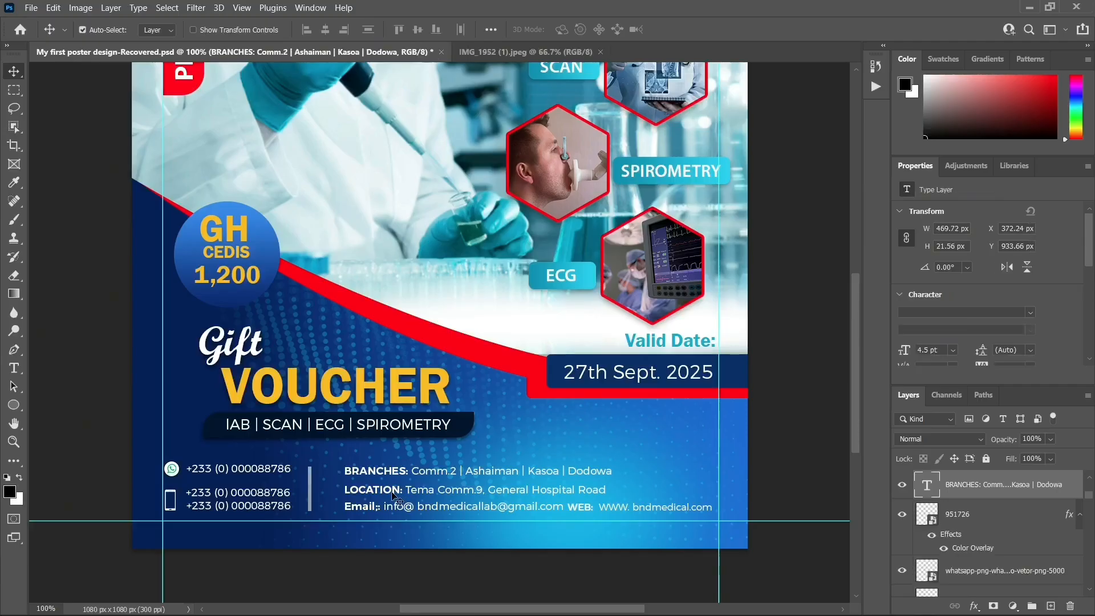
shift+click(387, 489)
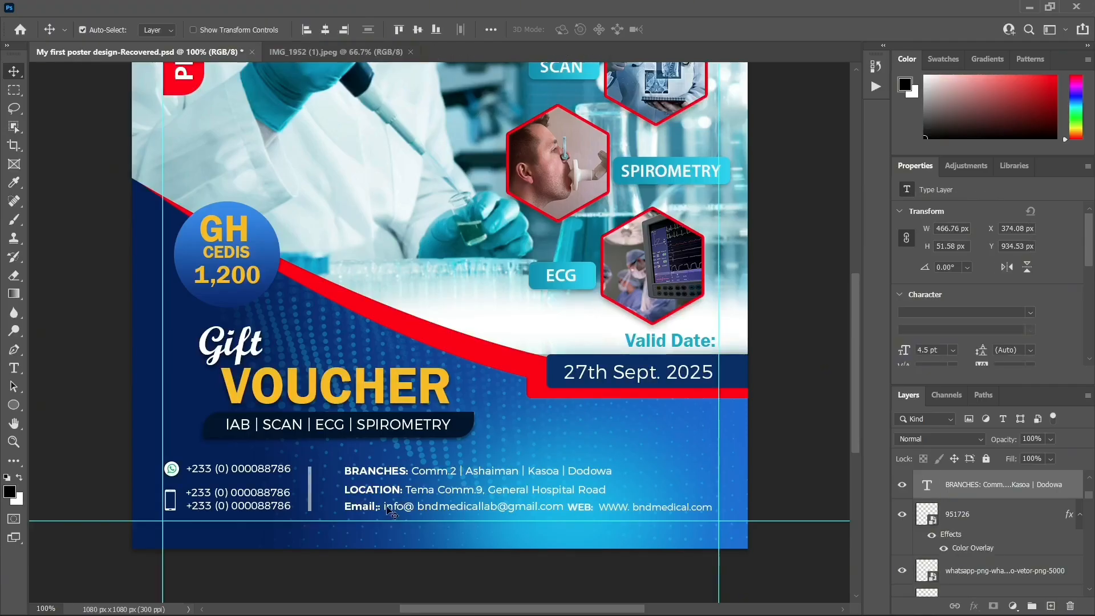
shift+click(575, 507)
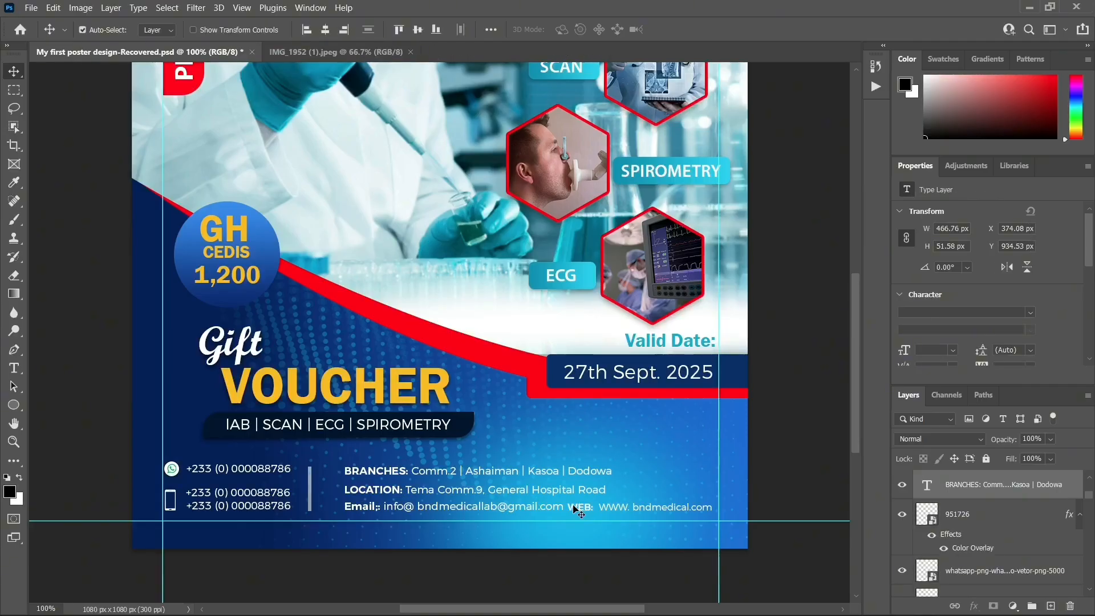
key(shift+Left)
key(shift+Left)
key(shift+Left)
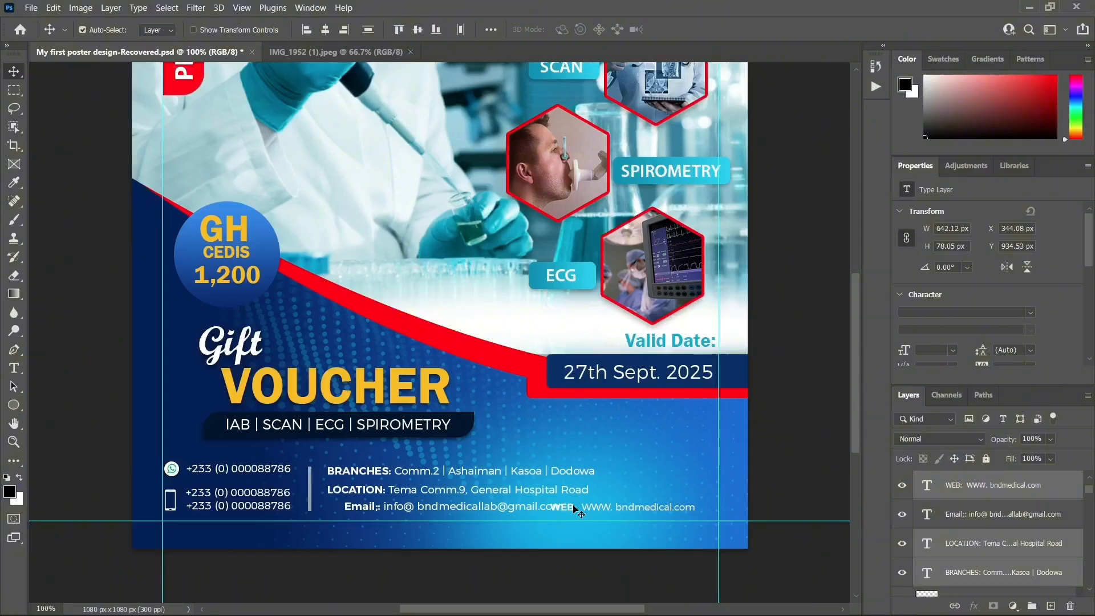
key(shift+Right)
key(shift+Right)
key(shift+Right)
key(shift+Right)
key(shift+Right)
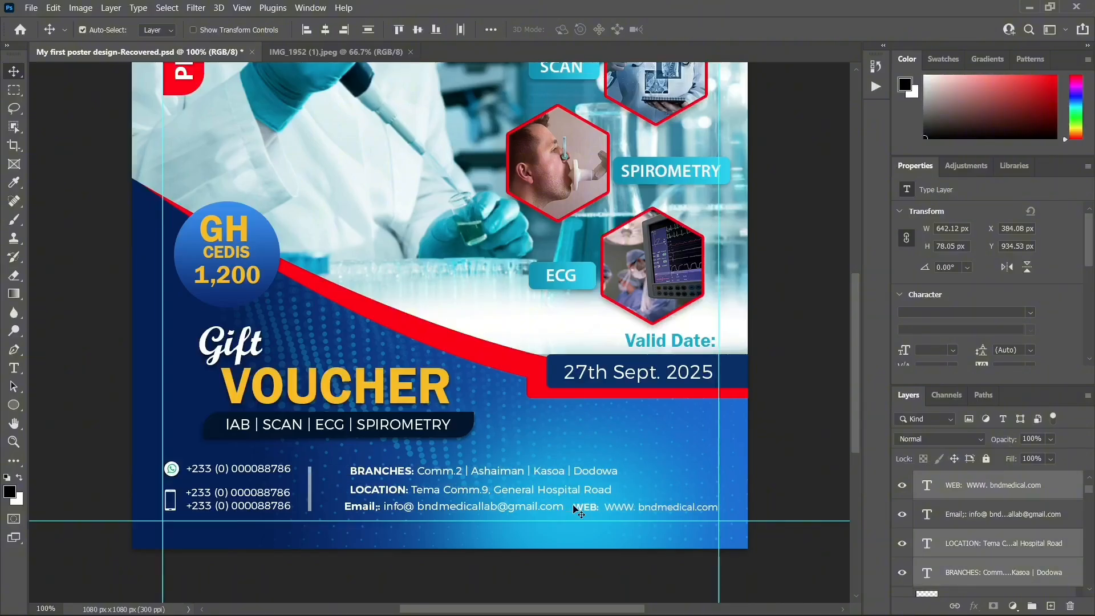
shift+click(367, 506)
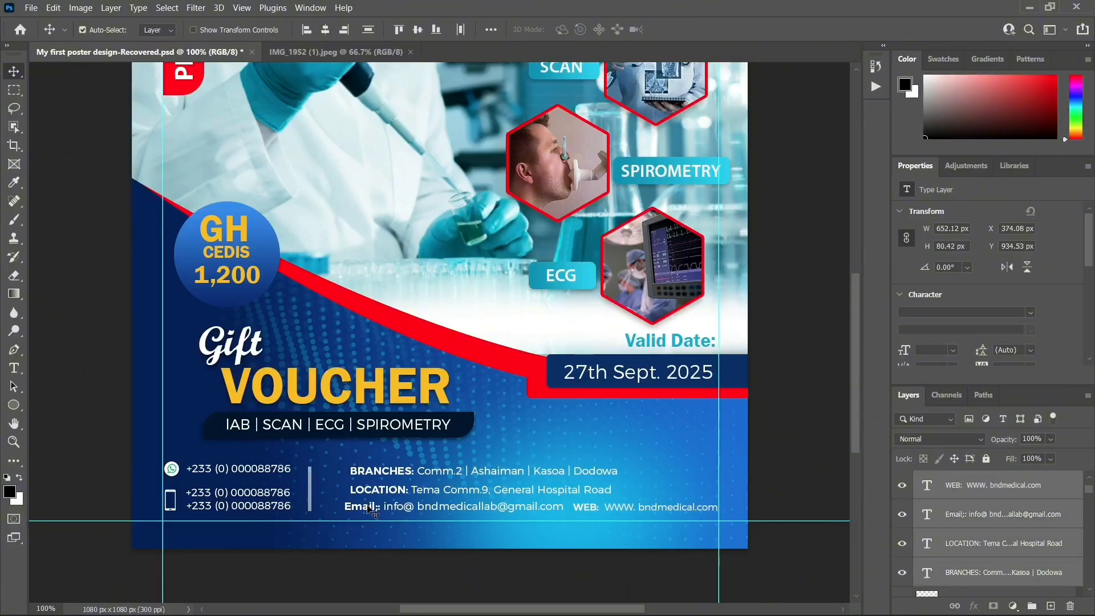
key(shift+Left)
key(shift+Left)
key(shift+Left)
key(shift+Left)
key(shift+Left)
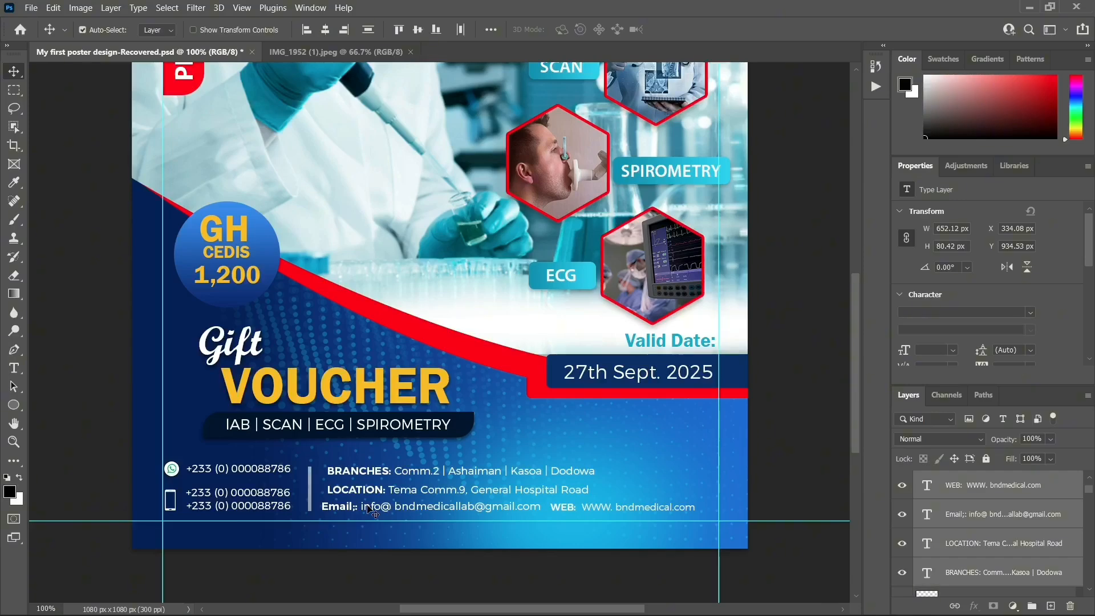
click(636, 409)
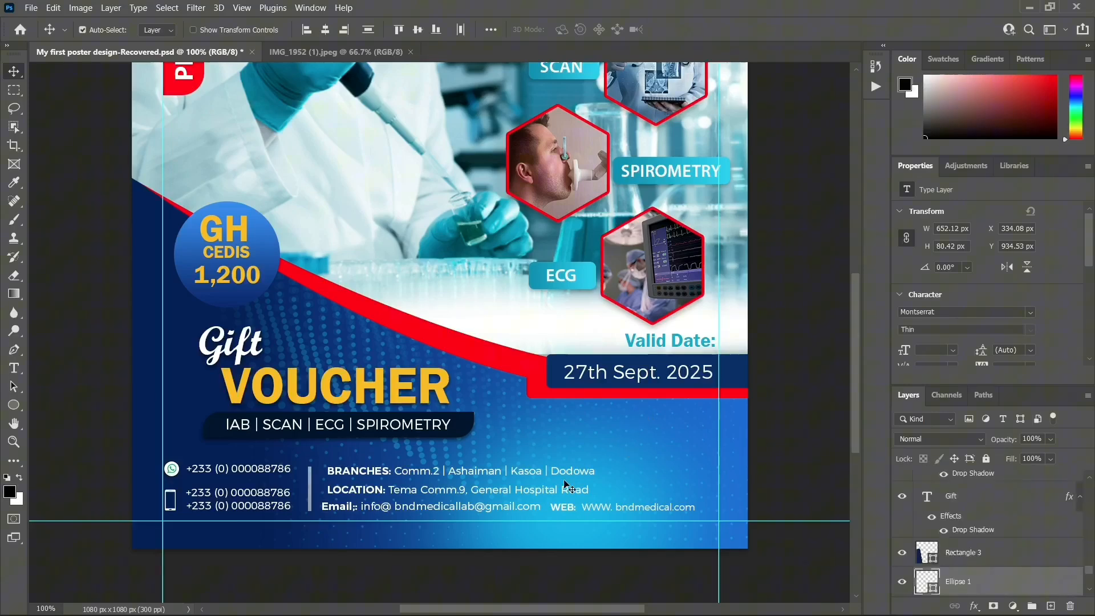
Align LOCATION and BRANCHES at about X 330 px, lower BRANCHES, and nudge the top phone number down
click(372, 490)
key(shift+Left)
key(Left)
key(Left)
key(Left)
key(Left)
key(Left)
key(Left)
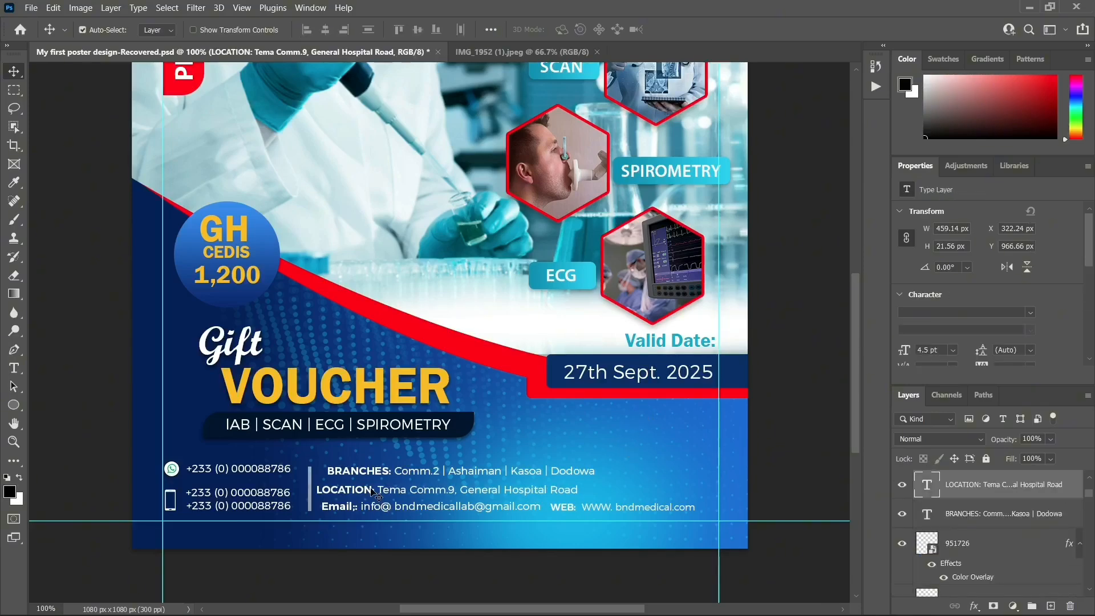
key(Right)
key(Right)
key(Right)
key(Right)
key(Right)
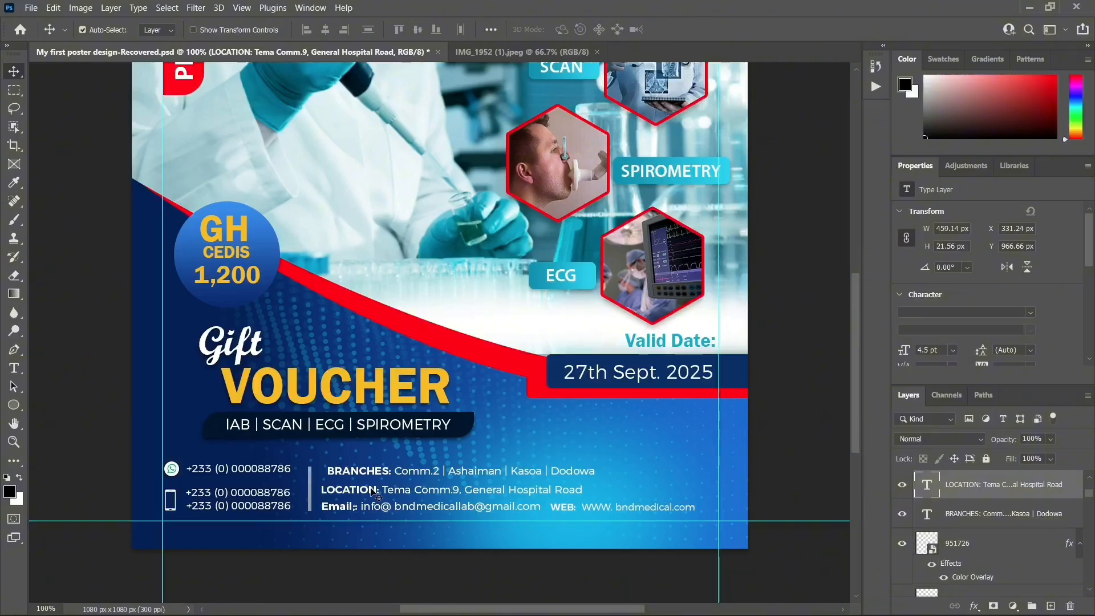
click(364, 472)
key(Left)
key(Left)
key(Left)
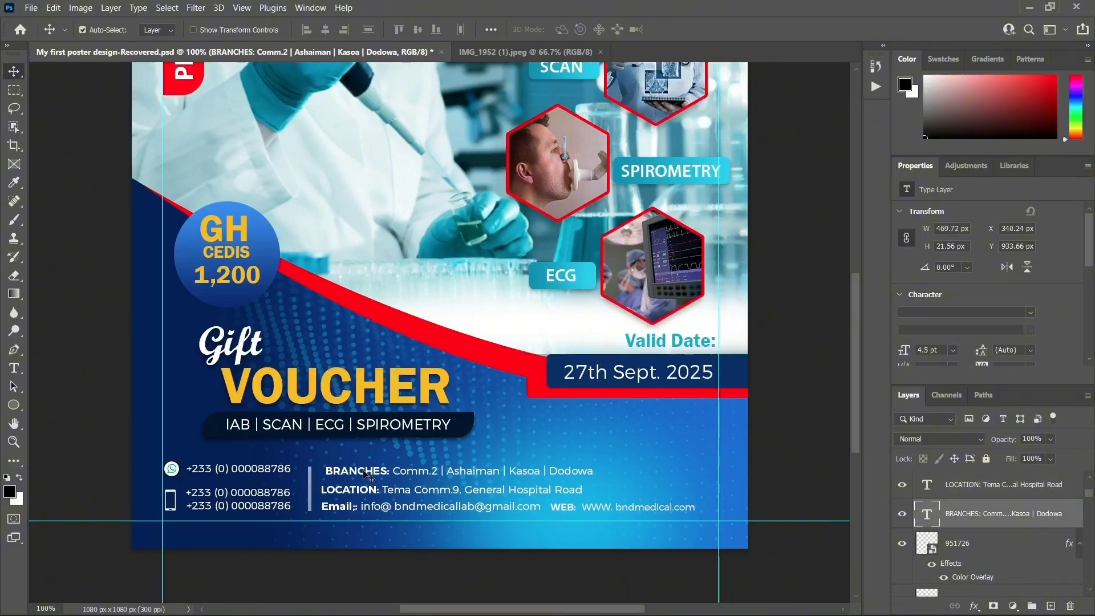
key(Left)
key(Left)
key(Left)
key(Left)
key(Left)
key(Left)
key(Left)
key(Left)
key(Left)
key(Left)
key(Down)
key(Down)
key(Down)
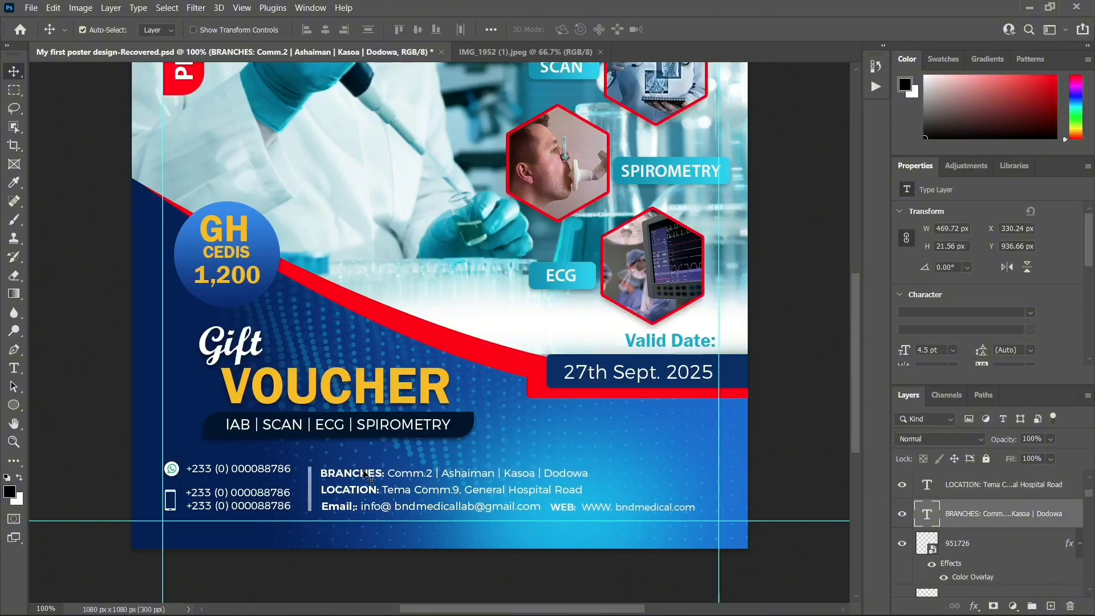
key(Down)
key(Down)
key(Down)
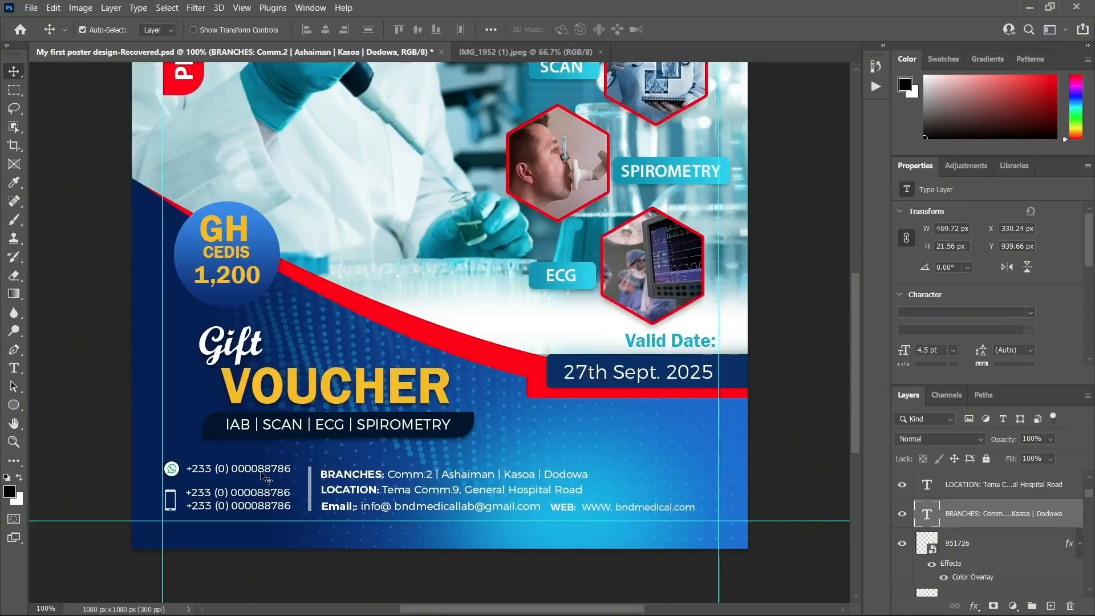
click(266, 477)
key(Down)
key(Down)
key(Down)
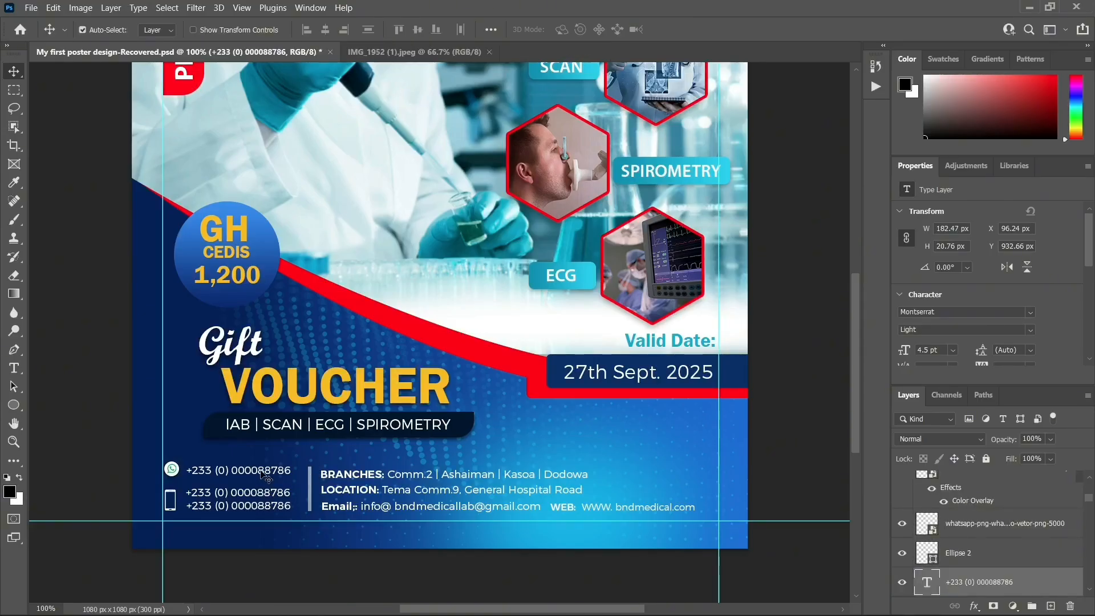
Nudge the WhatsApp icon down 1 px
click(171, 478)
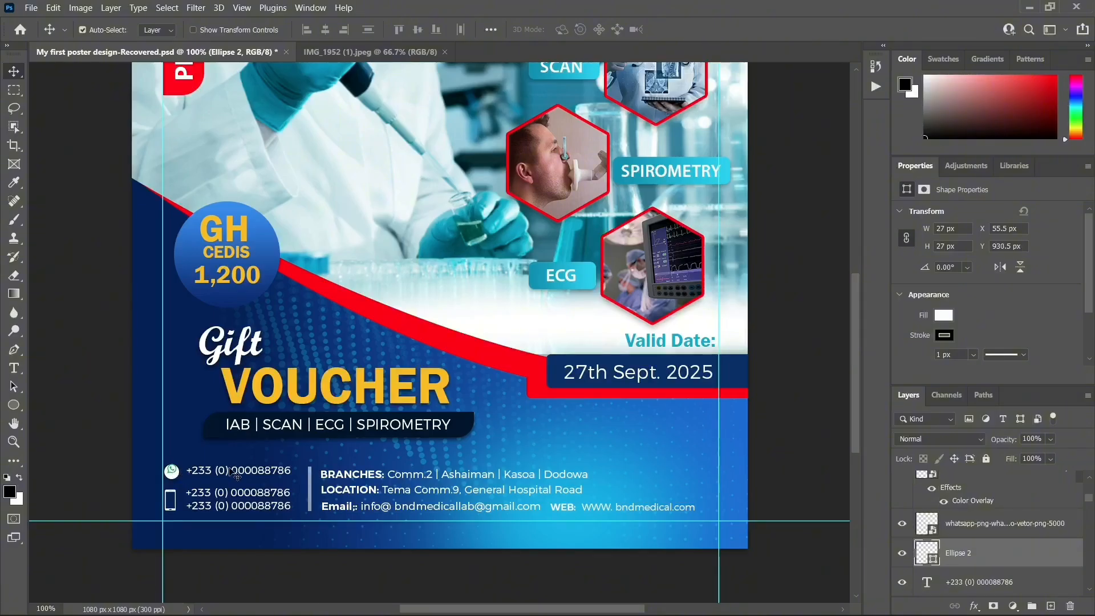
click(173, 473)
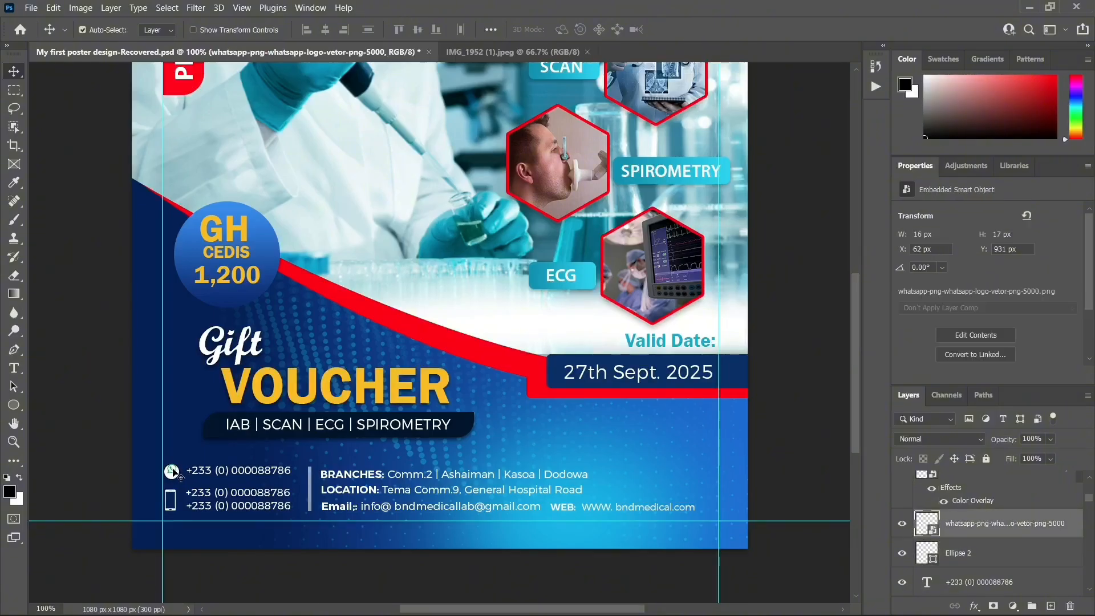
key(Down)
Shift the IAB | SCAN | ECG | SPIROMETRY line slightly right and down to X 174 px
drag(389, 431, 392, 429)
key(Right)
key(Right)
key(Right)
key(Right)
key(Right)
key(Right)
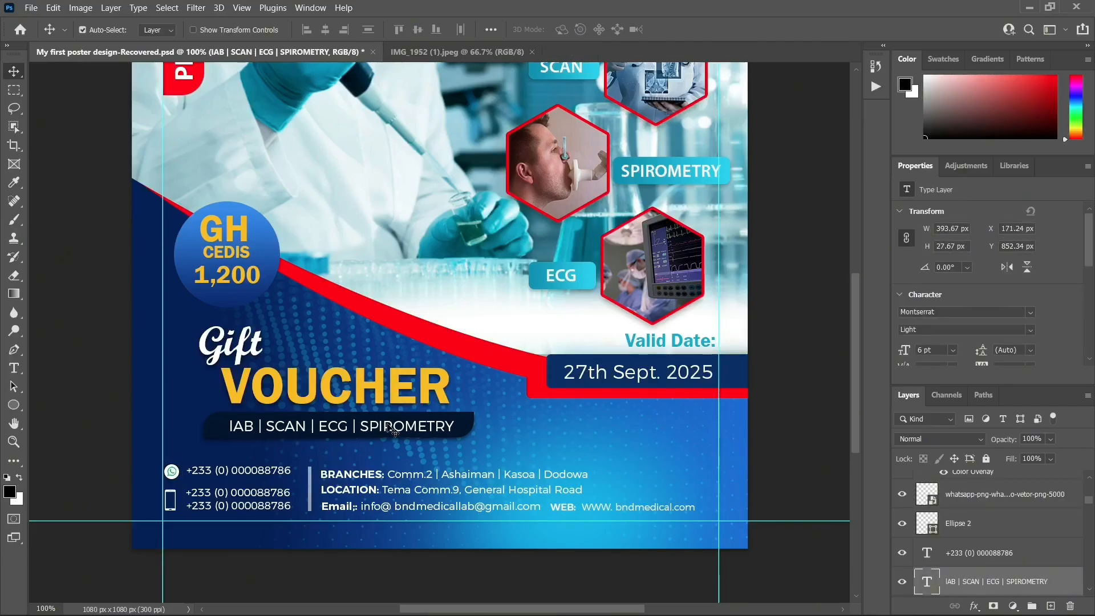
key(Down)
Zoom out and compare the voucher with the IMG_1952 reference flyer
key(ctrl+minus)
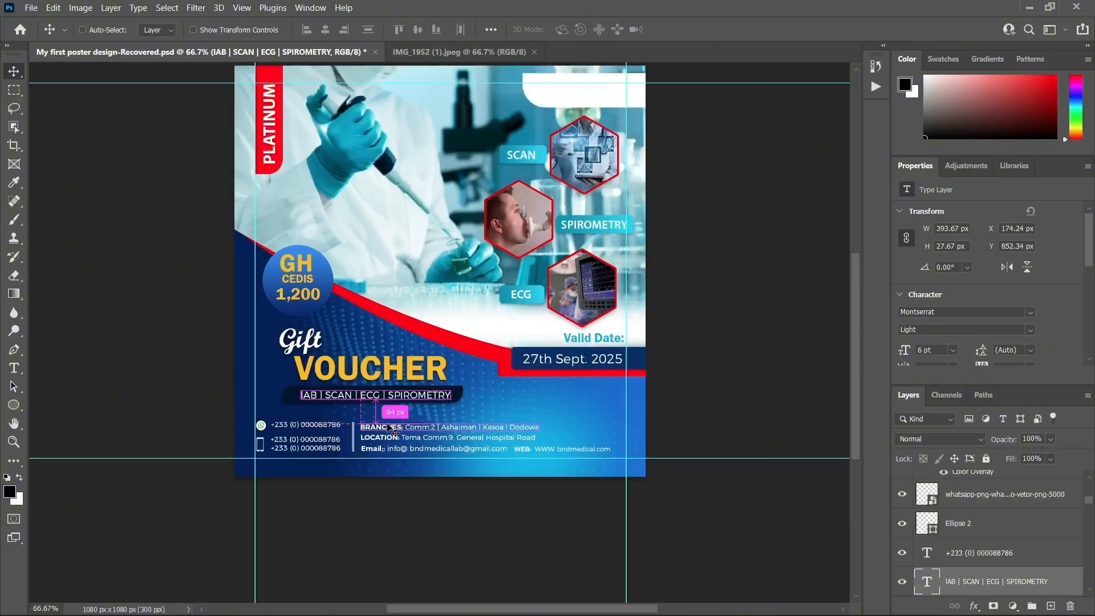
scroll(687, 280, up, 2)
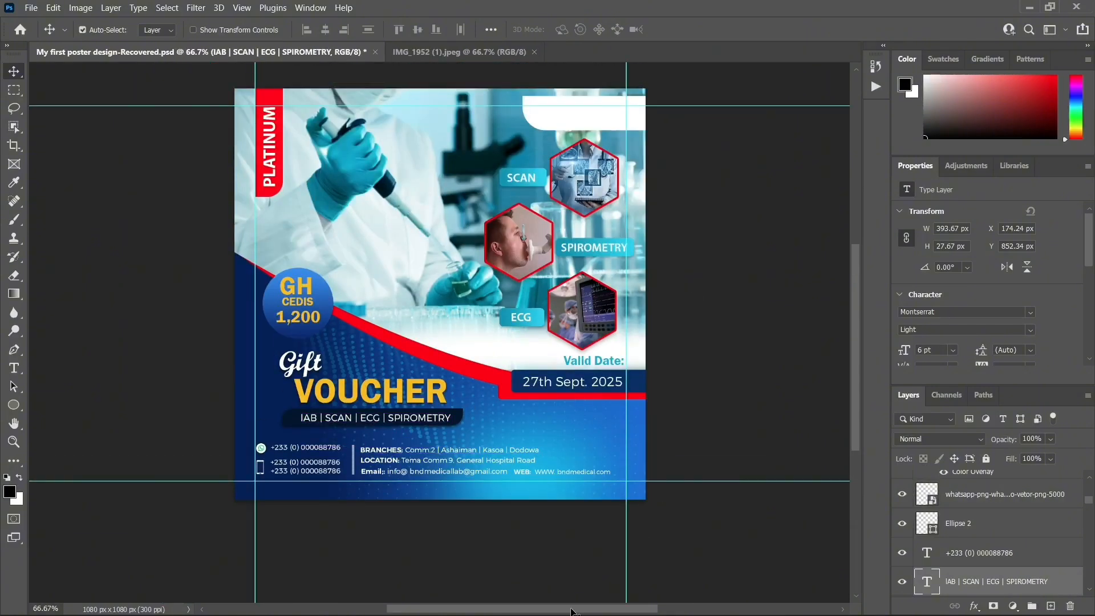
drag(571, 609, 589, 608)
scroll(616, 573, up, 5)
scroll(730, 435, down, 1)
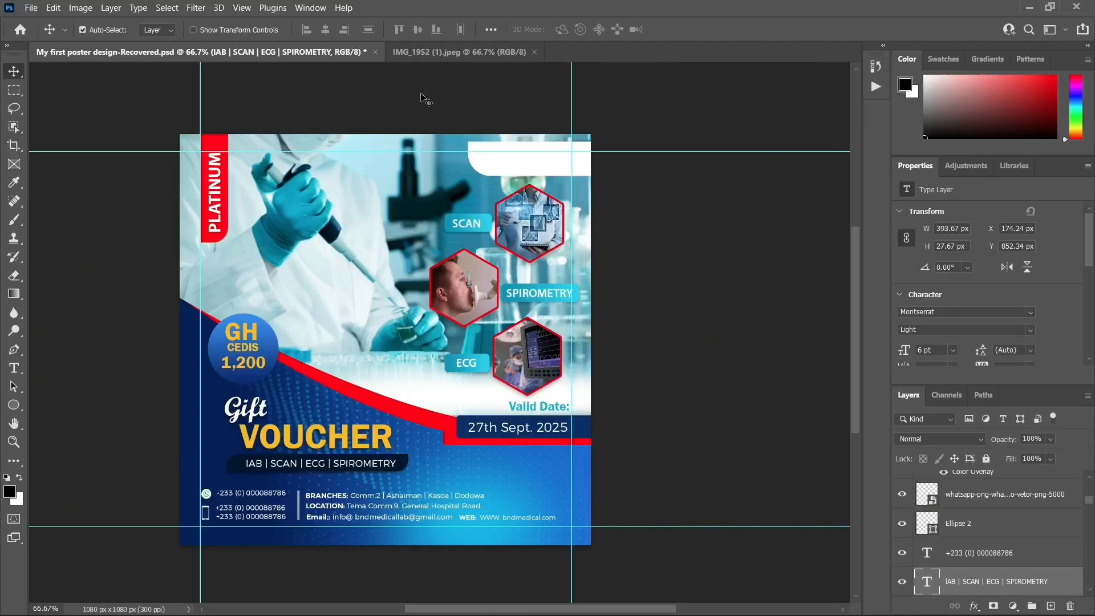
click(449, 53)
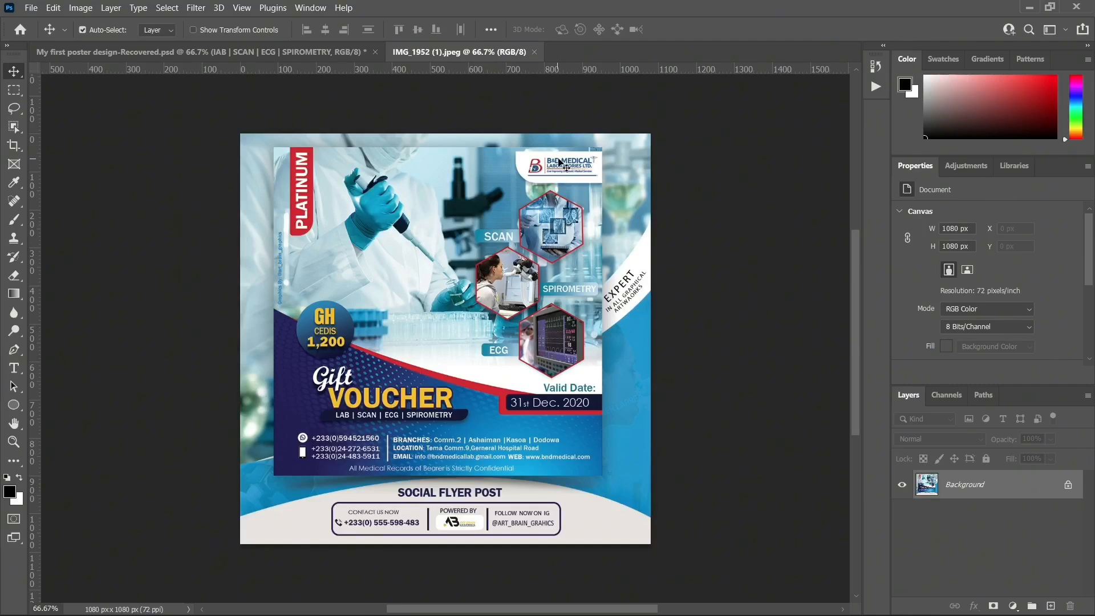
click(308, 53)
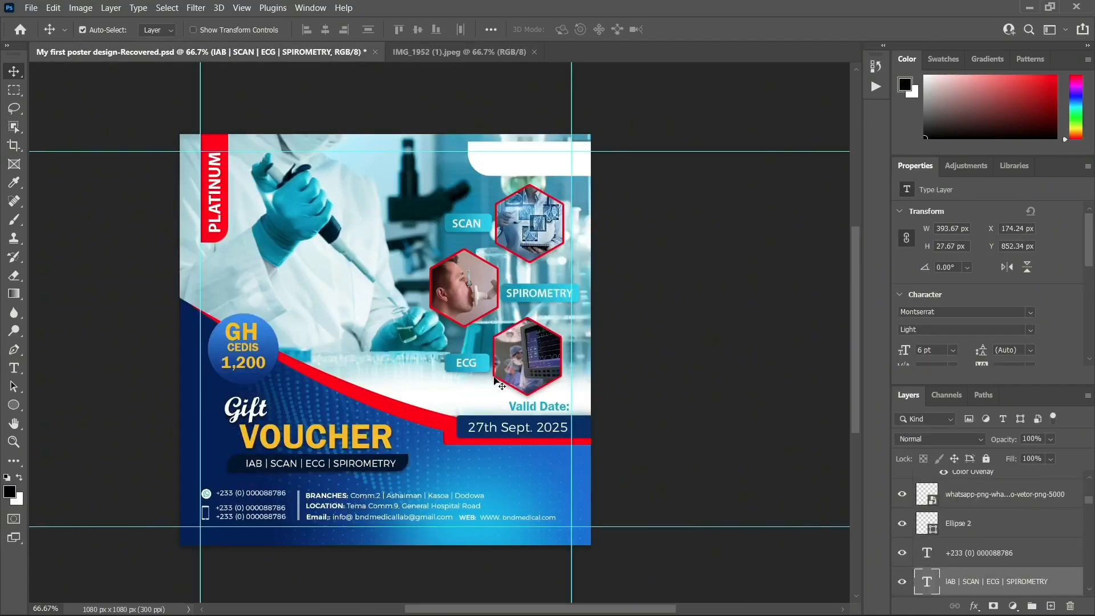
Place IMG_1952 (1) from the Downloads folder onto the voucher canvas
click(500, 170)
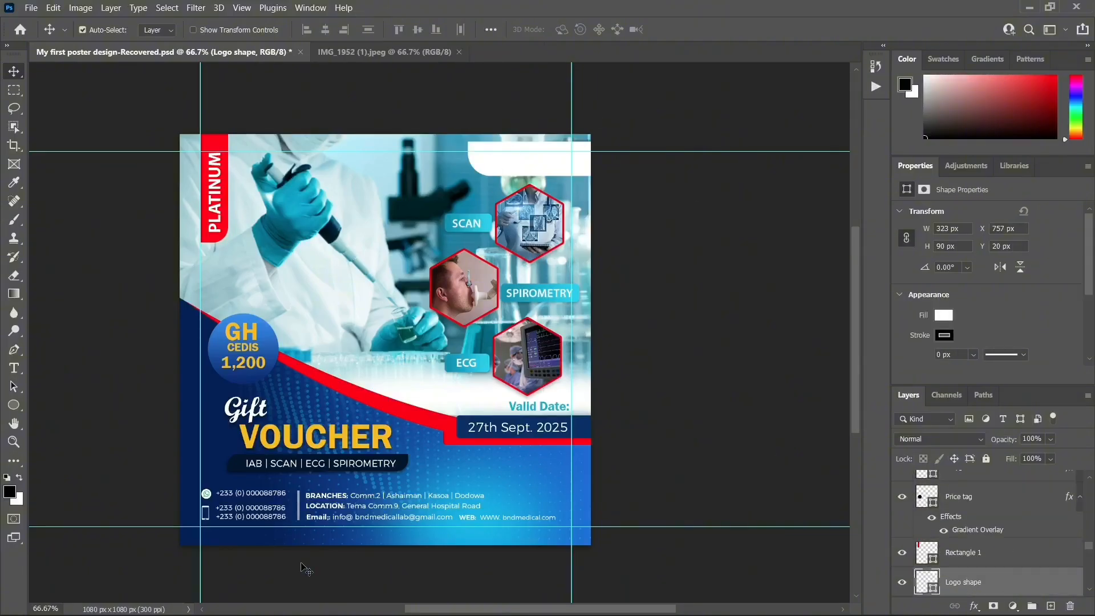
mouse_move(328, 611)
click(415, 602)
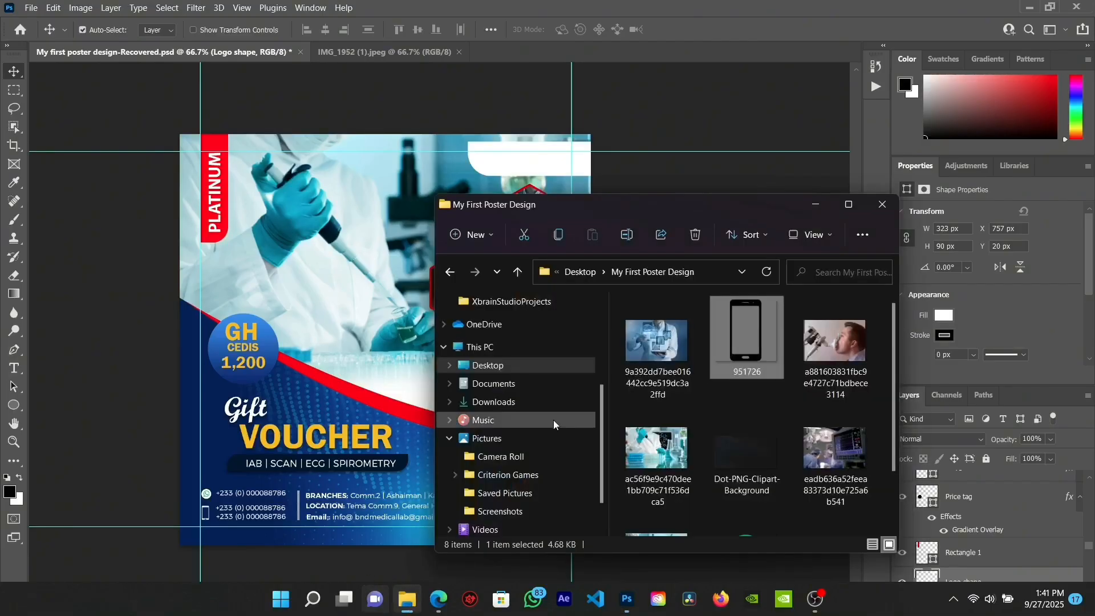
click(513, 402)
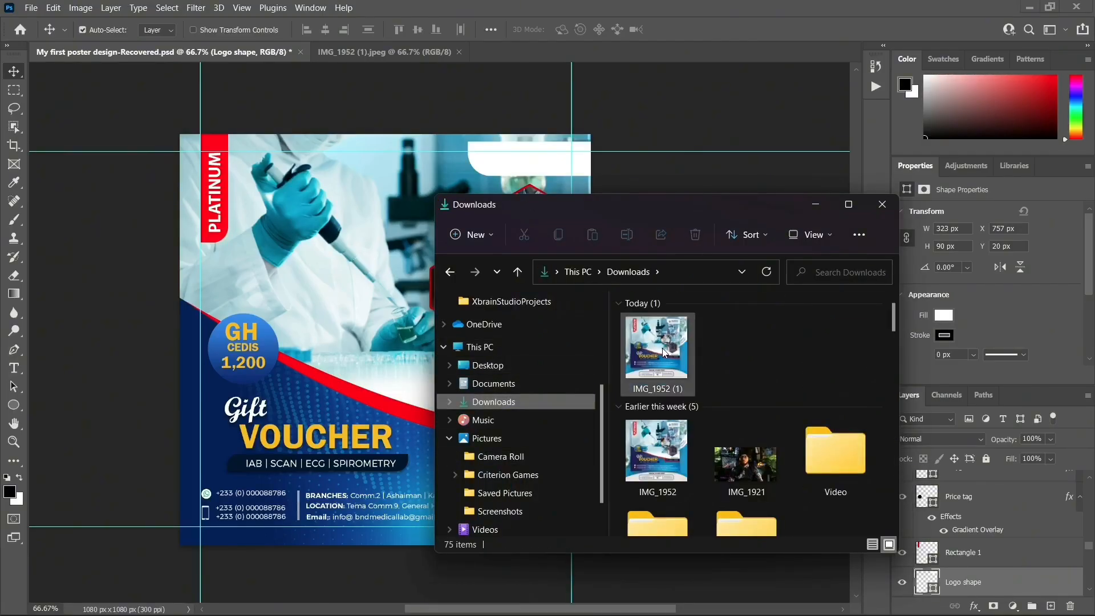
drag(655, 348, 357, 379)
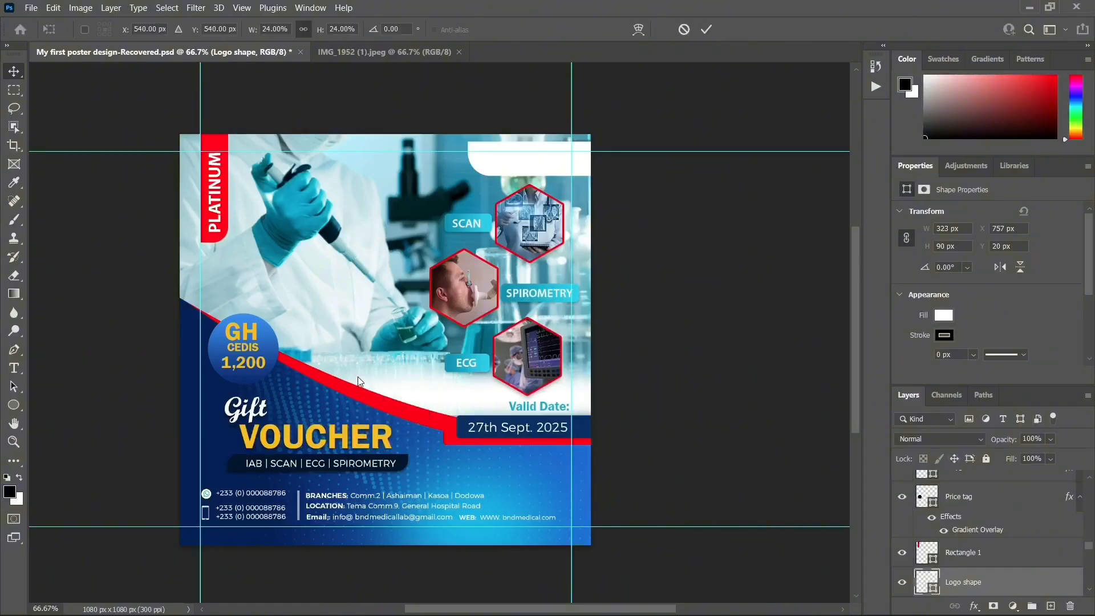
Scale the placed IMG_1952 (1) flyer to about 19.7% and position it over the poster's left side
drag(589, 134, 485, 177)
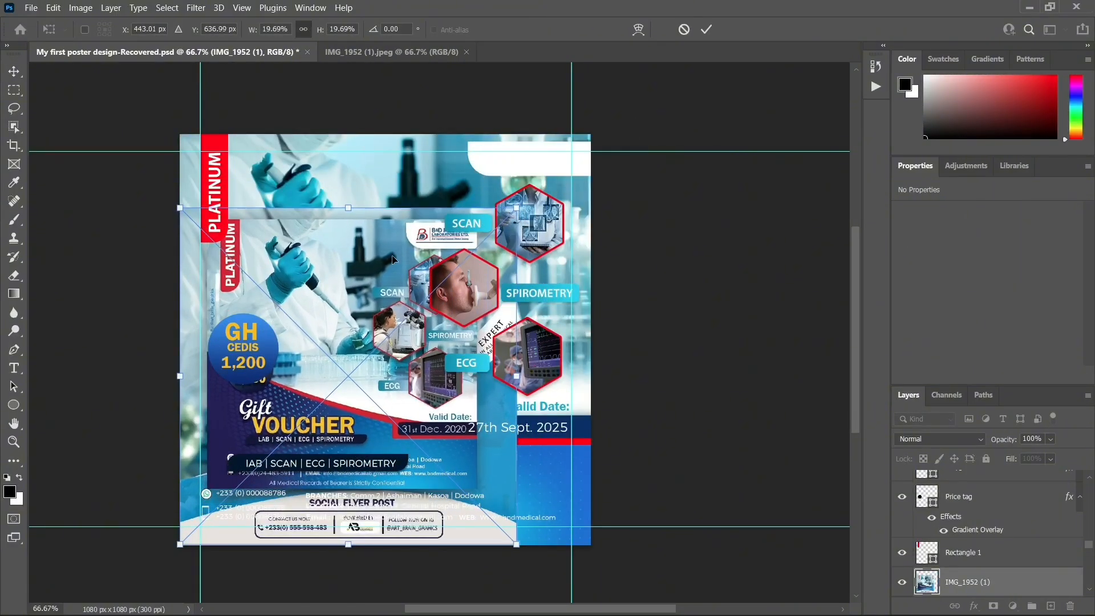
drag(401, 253, 331, 249)
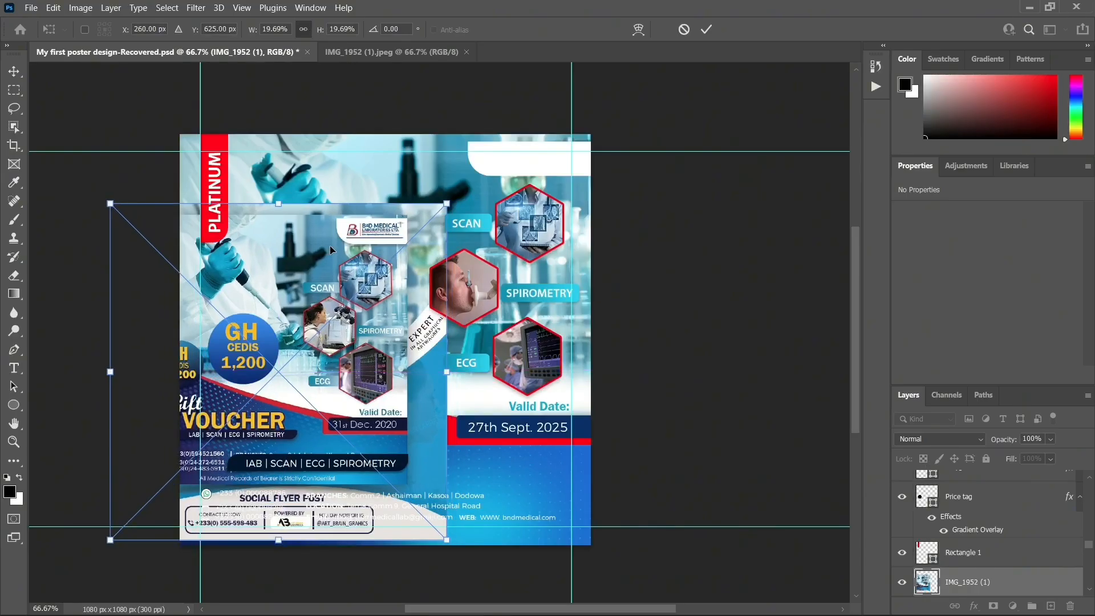
key(Return)
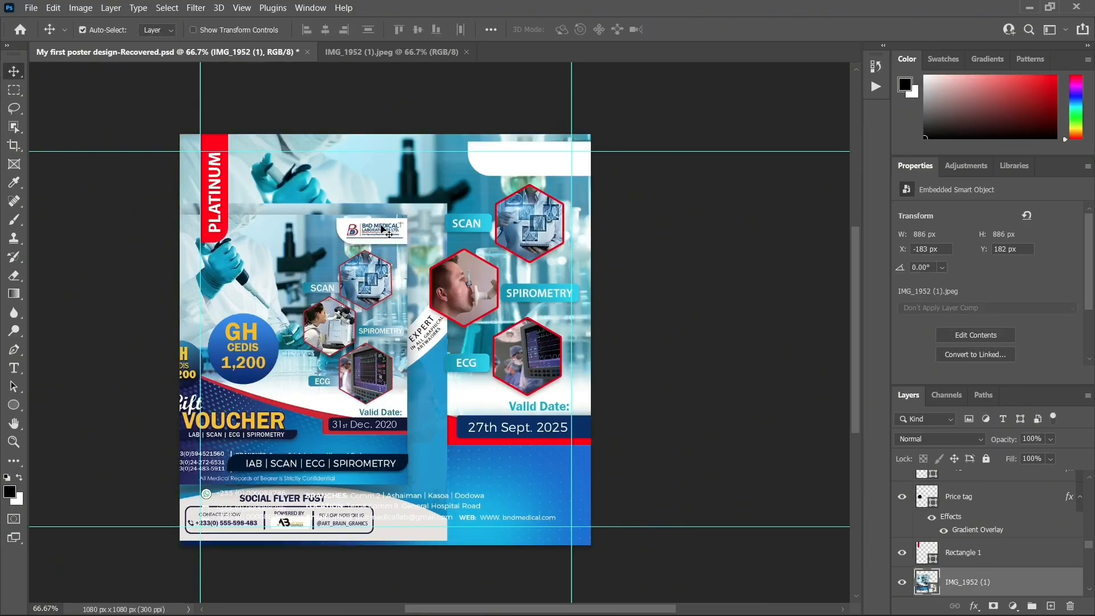
mouse_move(349, 231)
mouse_down()
mouse_move(368, 240)
mouse_move(336, 234)
mouse_up()
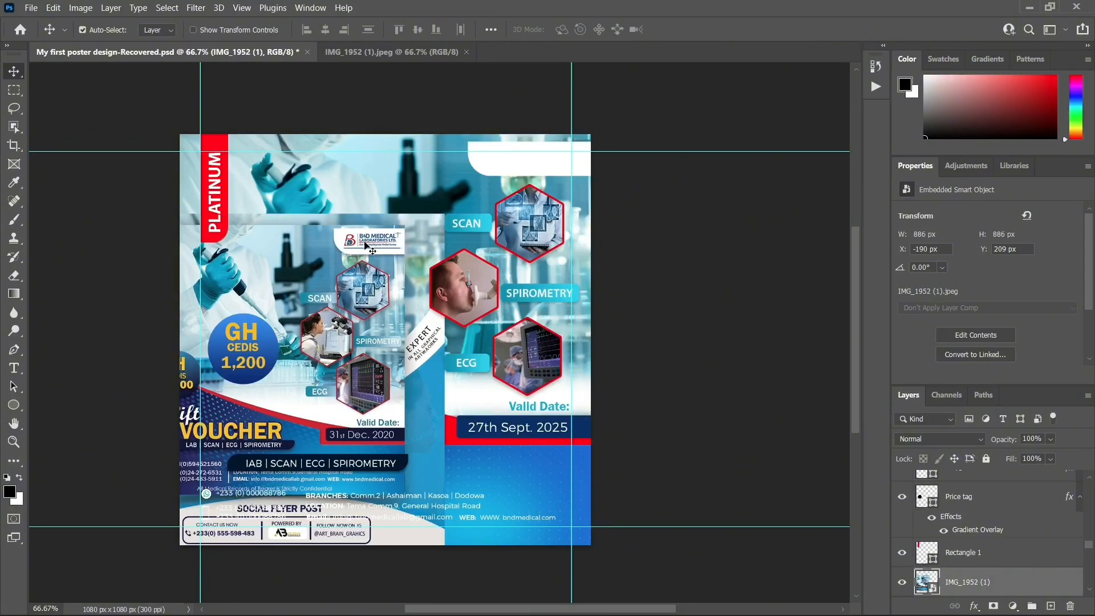
Copy the B&D Medical logo from the reference flyer onto a new 165 × 52 px Layer 1
click(14, 92)
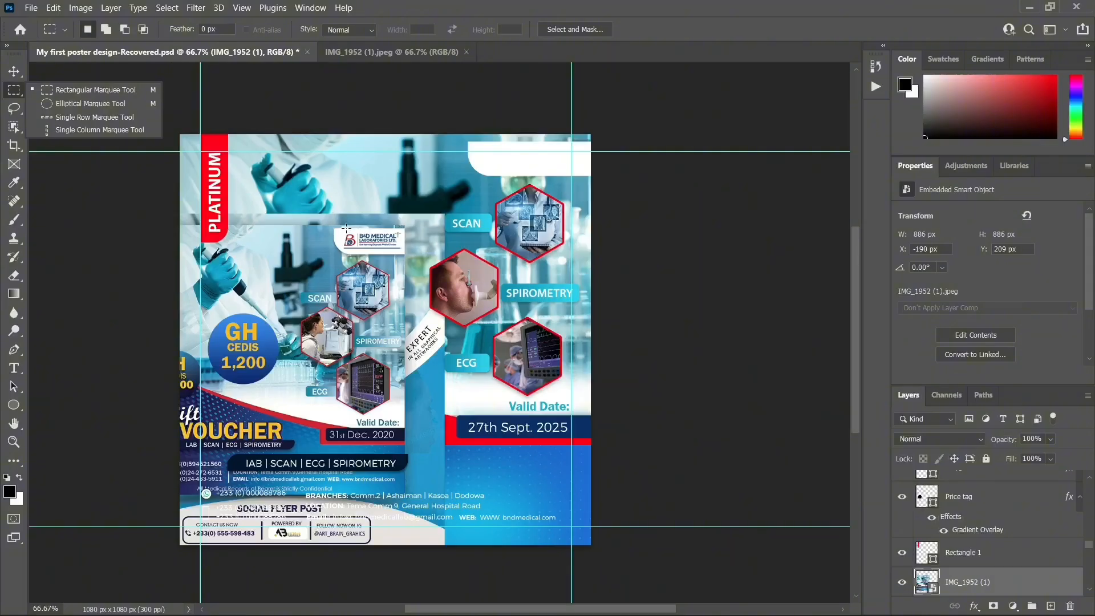
drag(342, 230, 406, 250)
key(ctrl+plus)
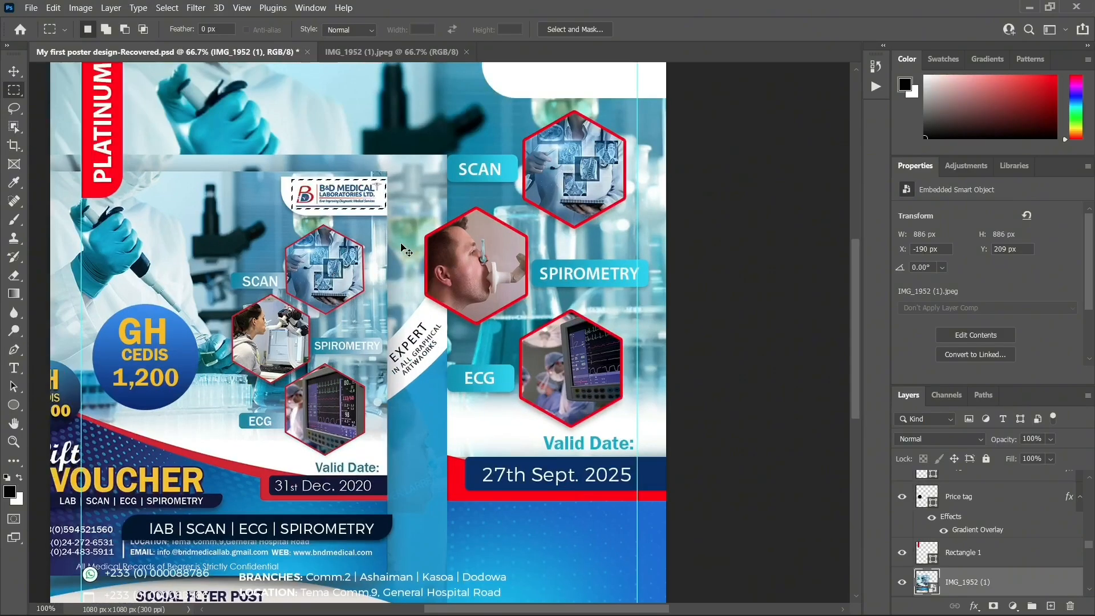
key(ctrl+plus)
key(ctrl+minus)
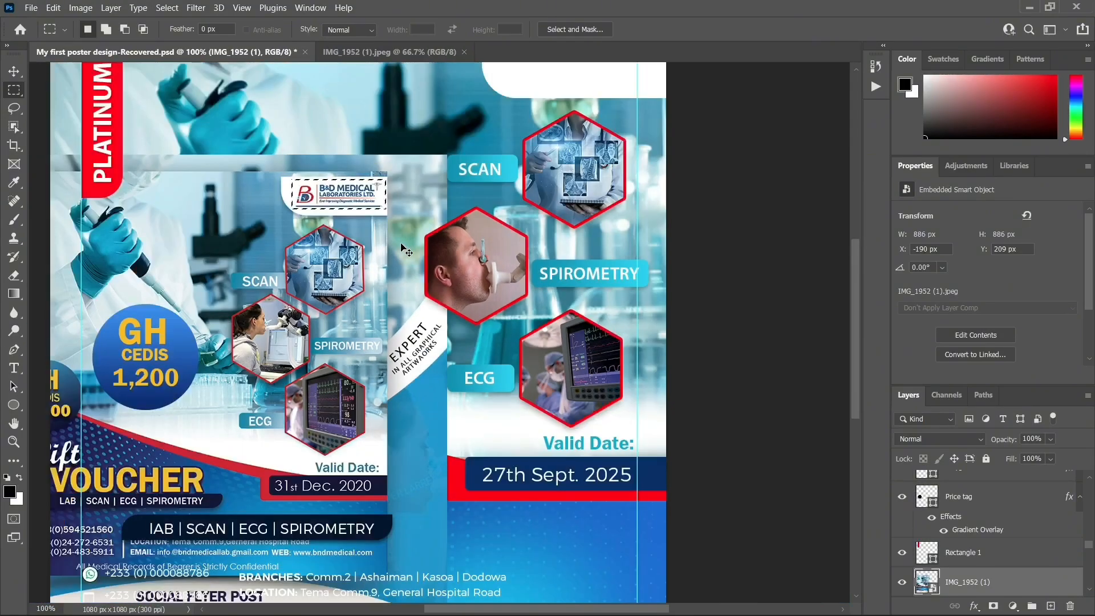
right_click(331, 195)
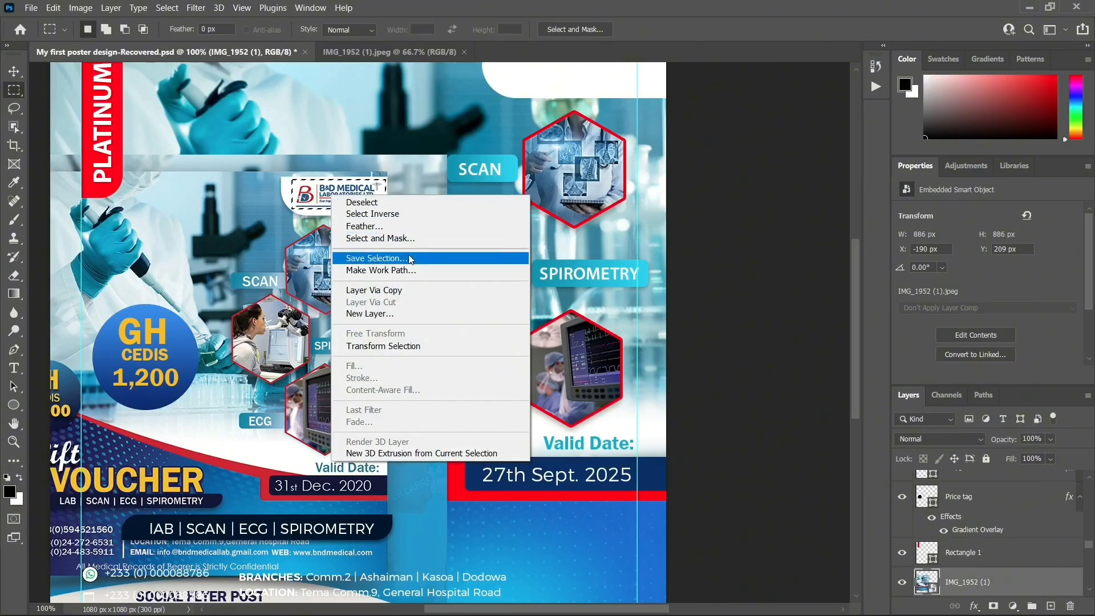
click(404, 291)
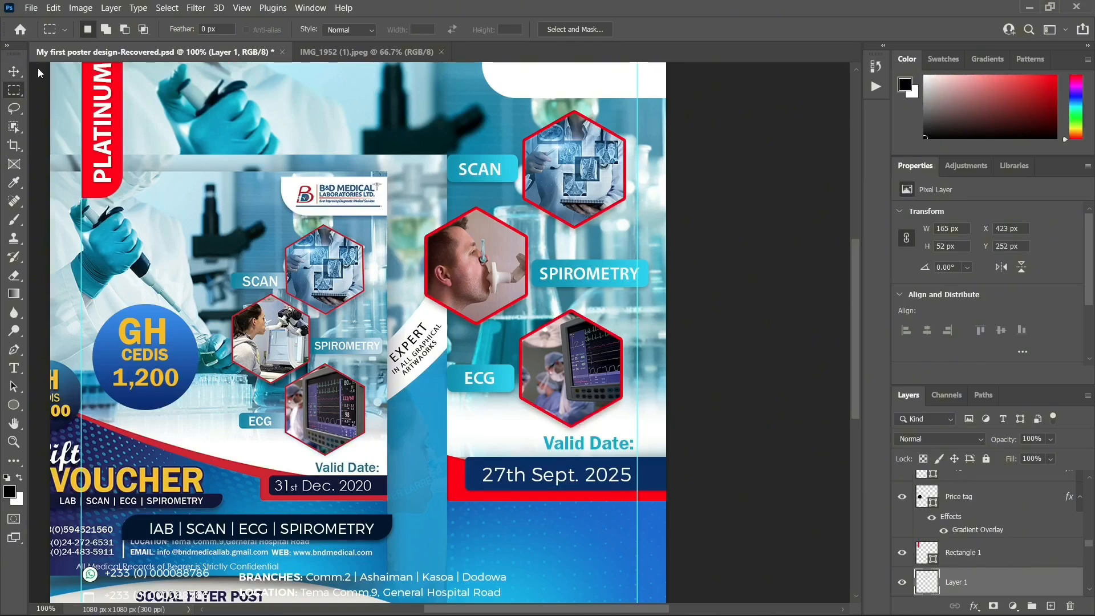
click(16, 73)
Delete the reference flyer layer and move the copied logo onto the top-right white badge
scroll(962, 538, down, 2)
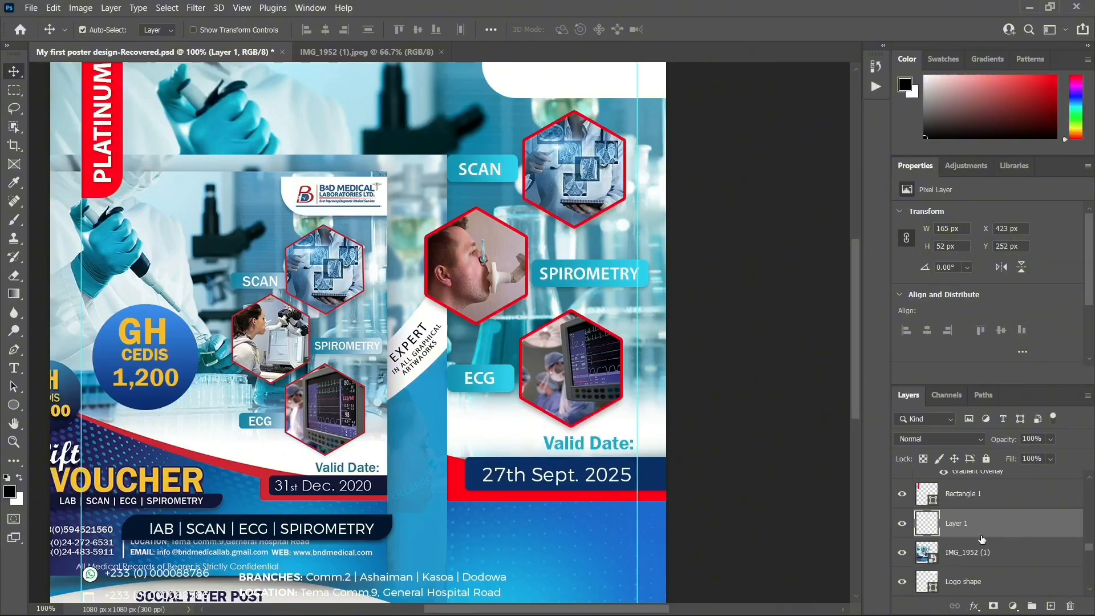
click(285, 335)
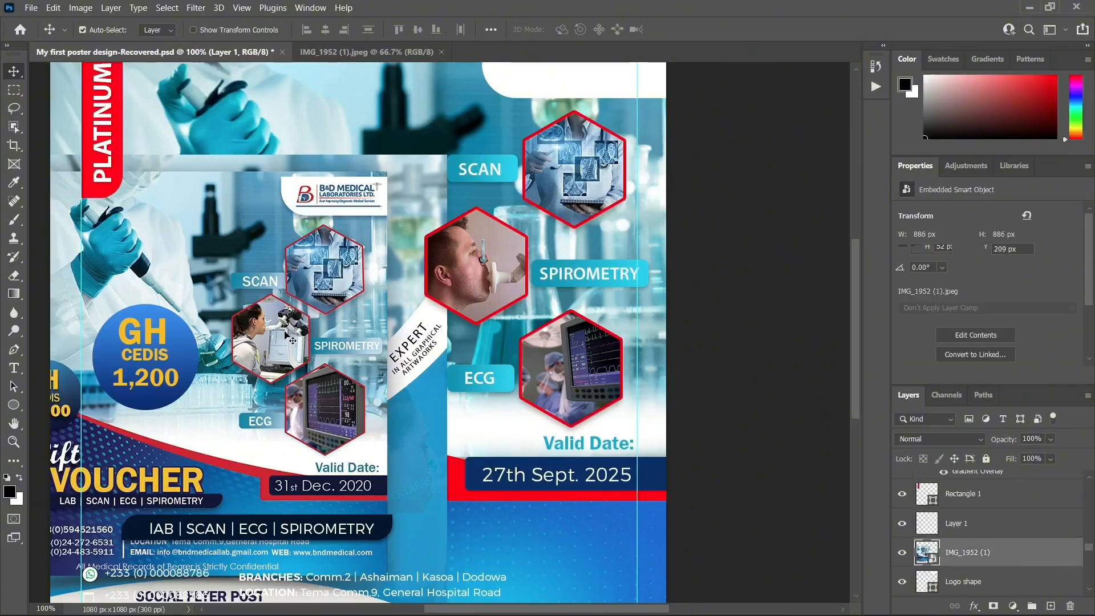
key(Delete)
scroll(381, 224, up, 1)
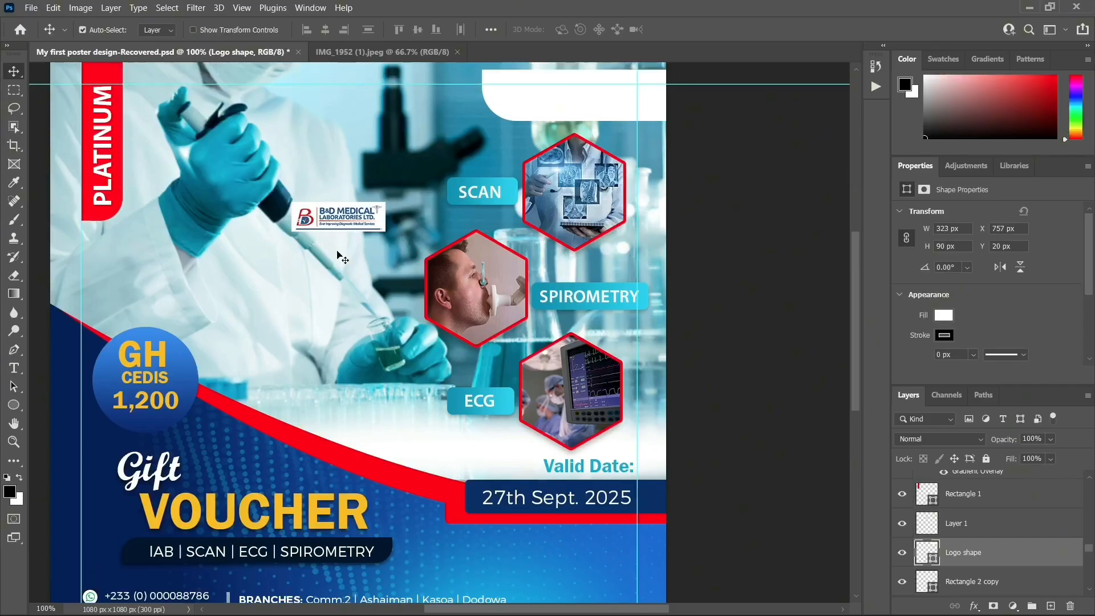
scroll(342, 225, up, 1)
drag(336, 244, 559, 118)
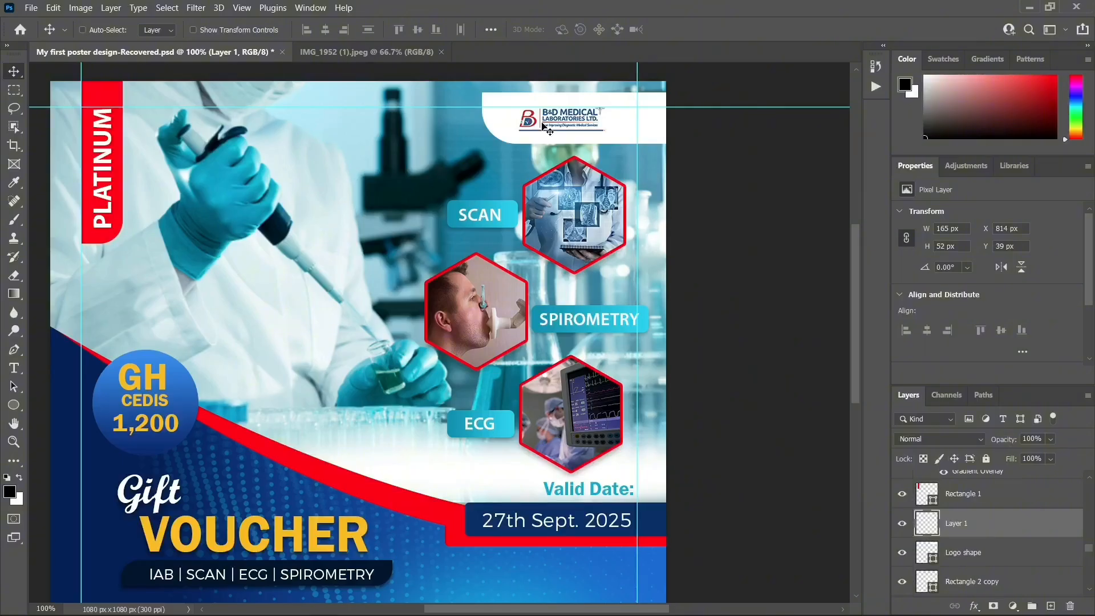
Enlarge the logo to about 135% (223 × 70 px) and nudge it slightly right
key(ctrl+t)
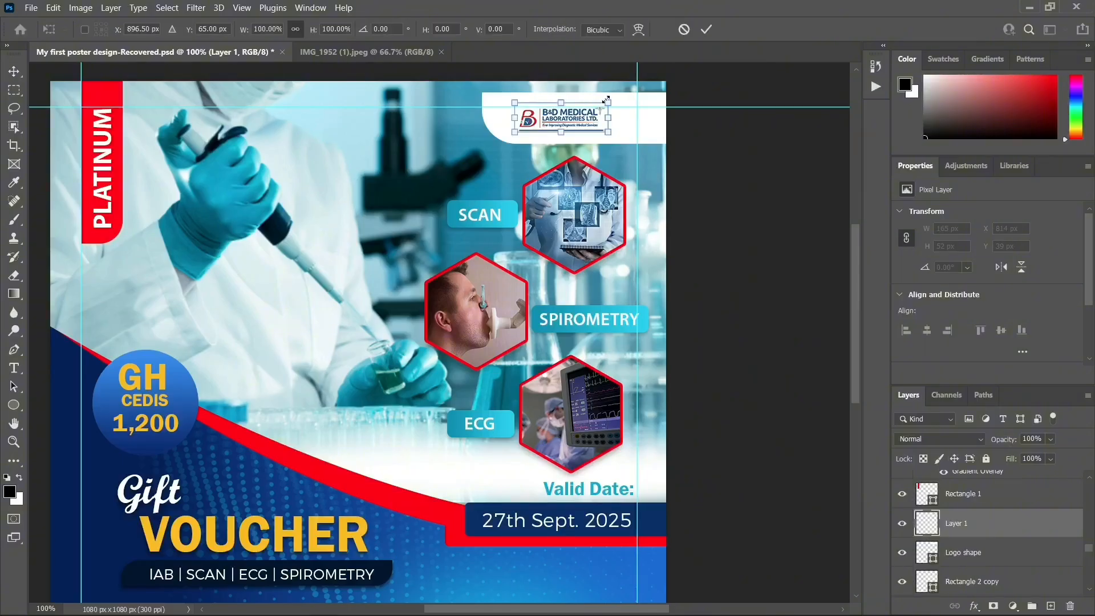
drag(606, 100, 632, 95)
drag(515, 133, 506, 135)
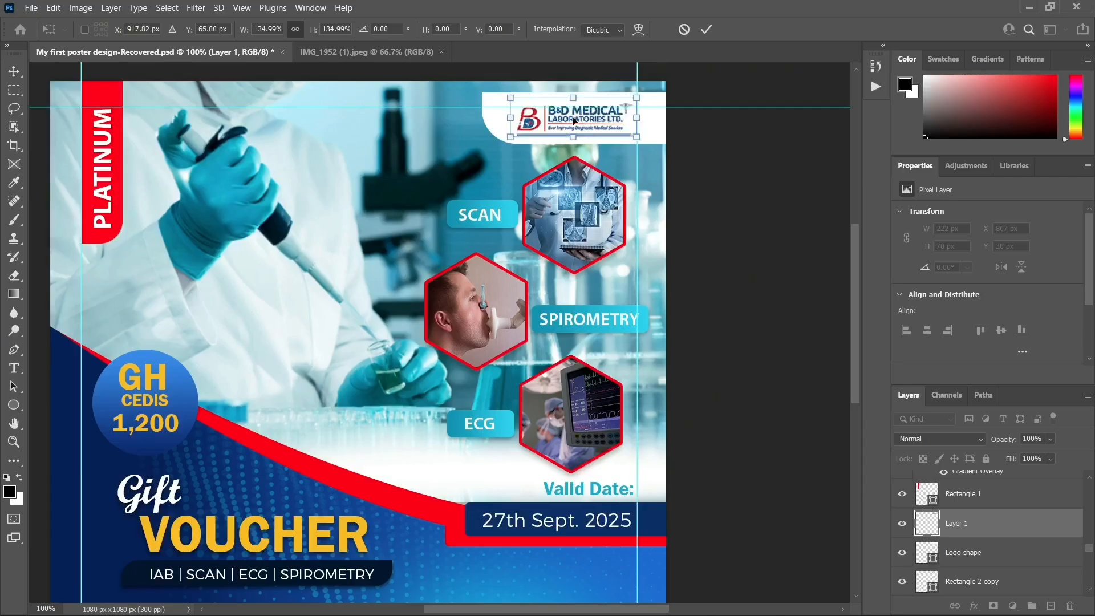
key(Return)
key(ctrl+minus)
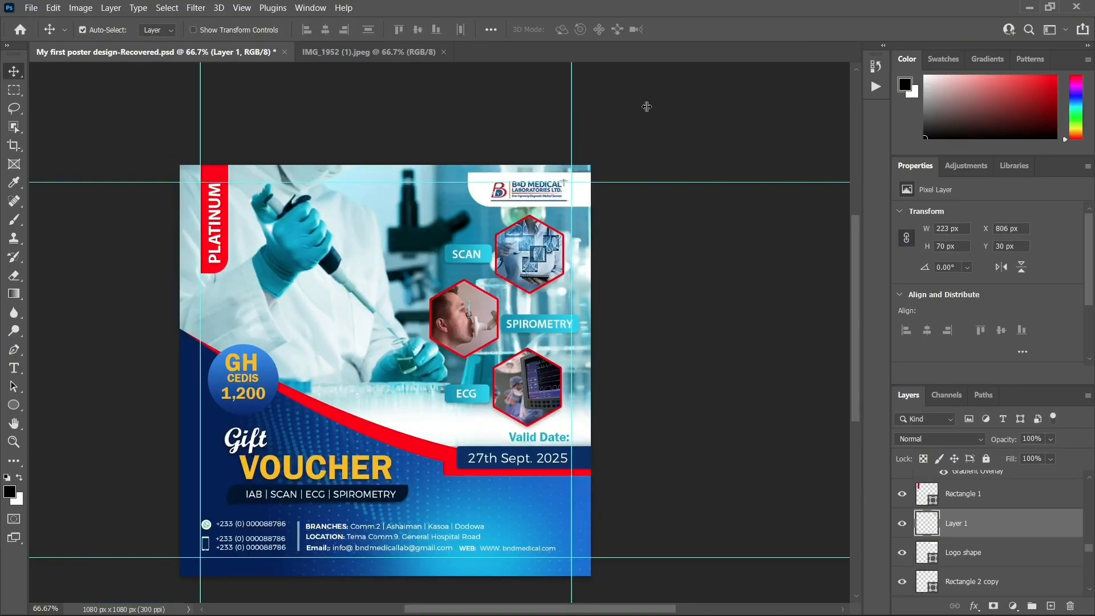
scroll(689, 165, down, 1)
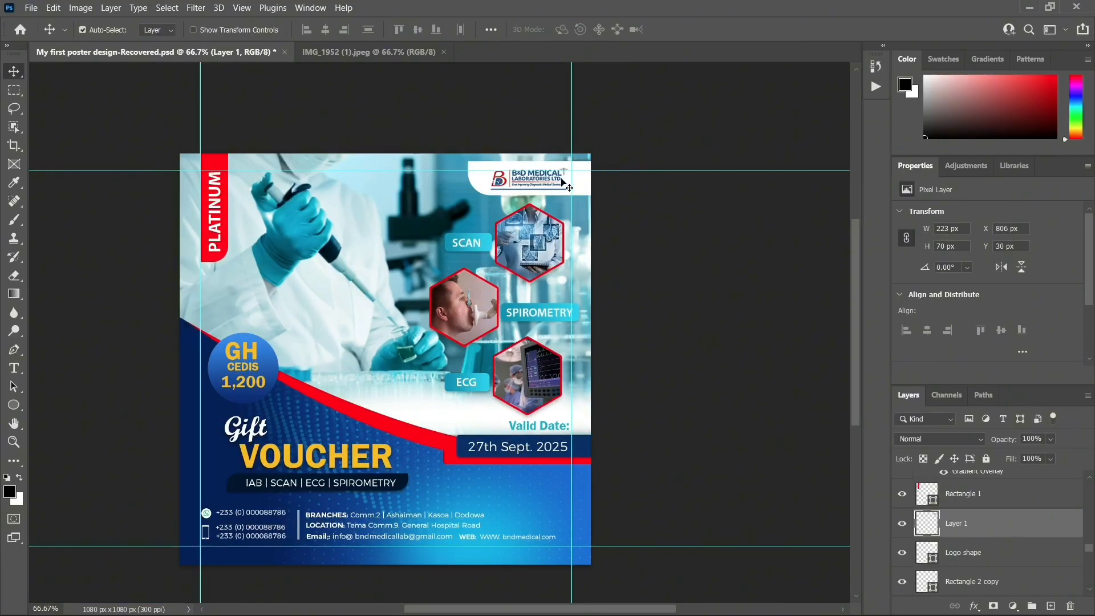
drag(536, 184, 542, 183)
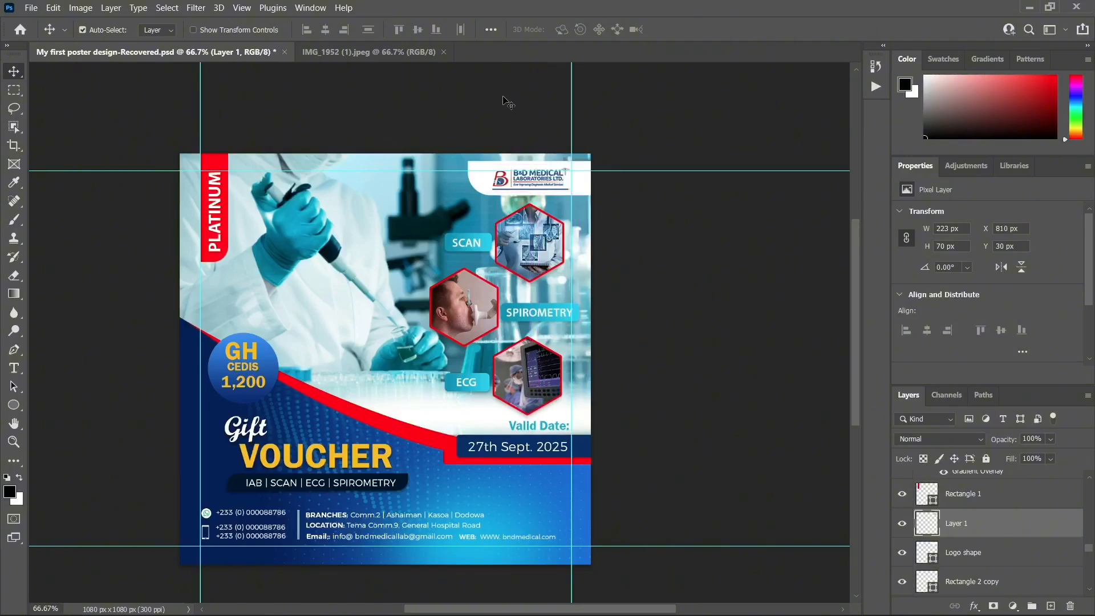
scroll(684, 225, down, 1)
click(384, 55)
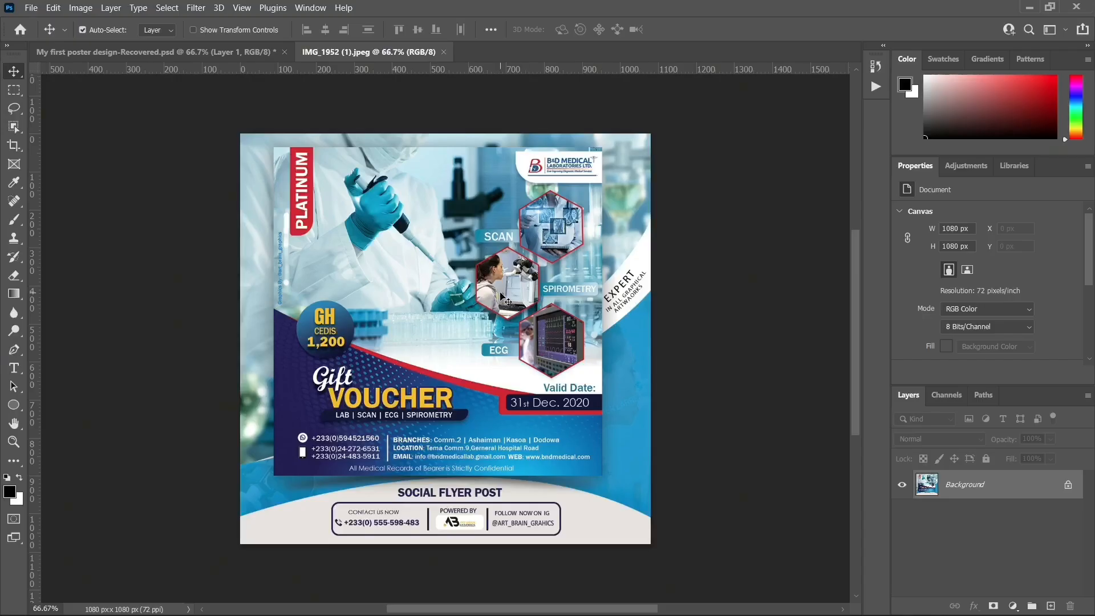
key(ctrl+plus)
key(ctrl+minus)
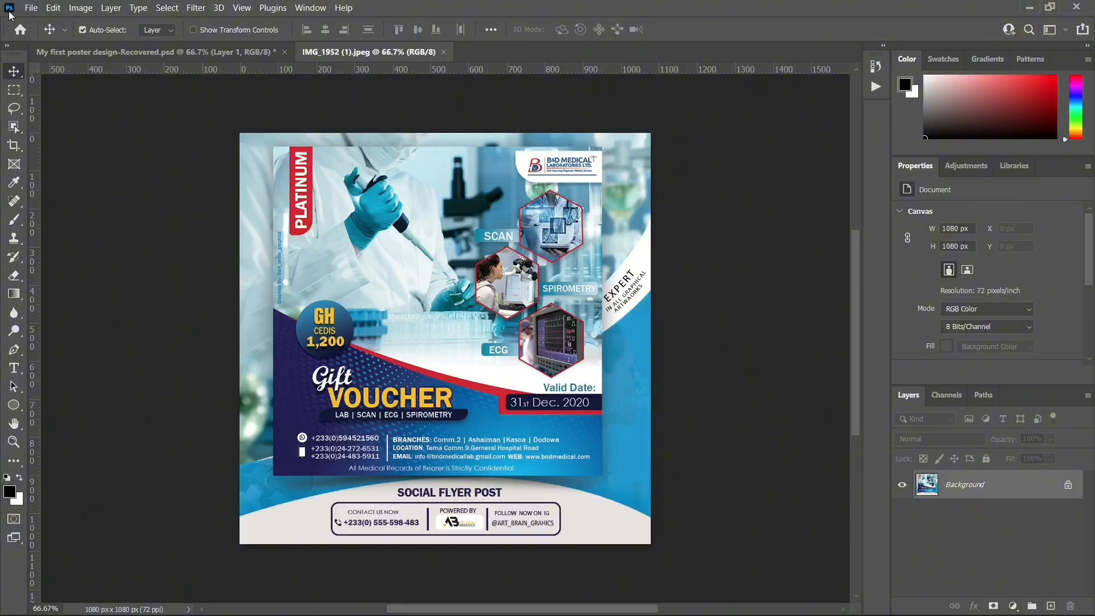
click(205, 56)
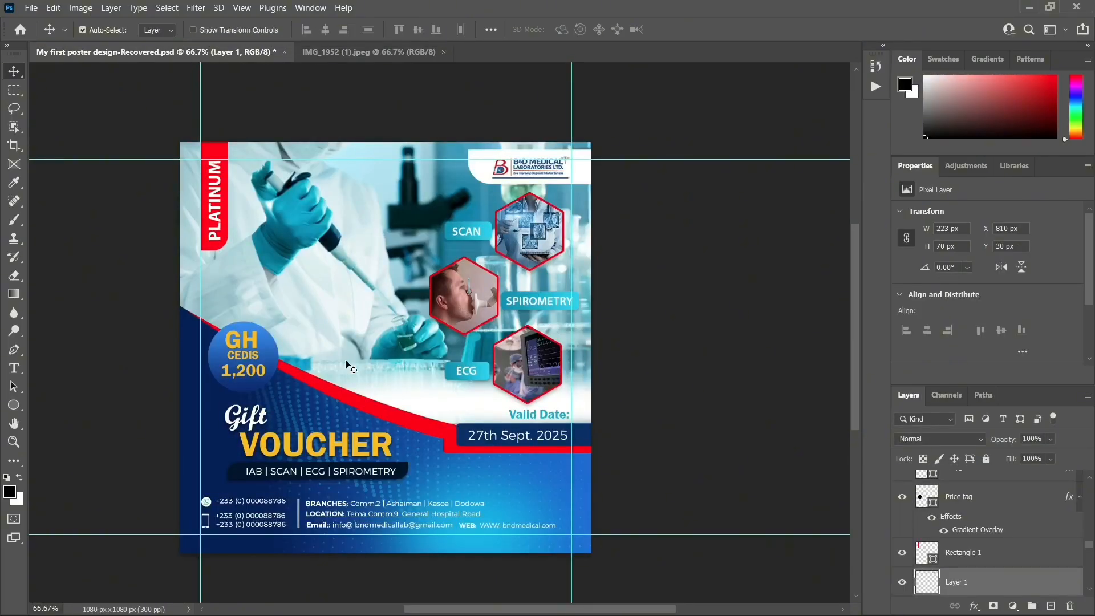
click(318, 51)
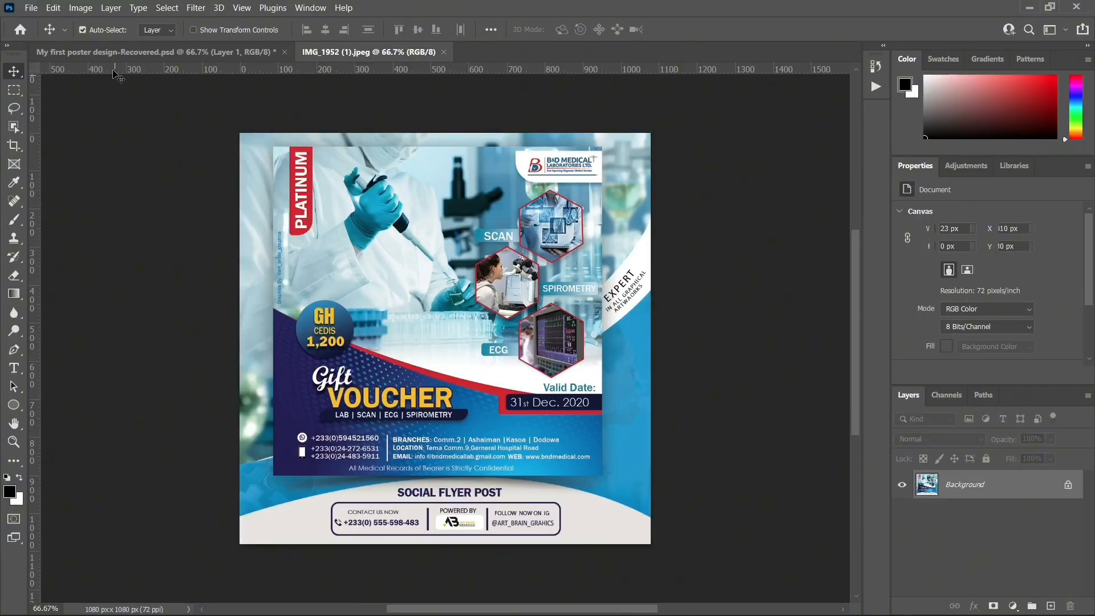
click(118, 50)
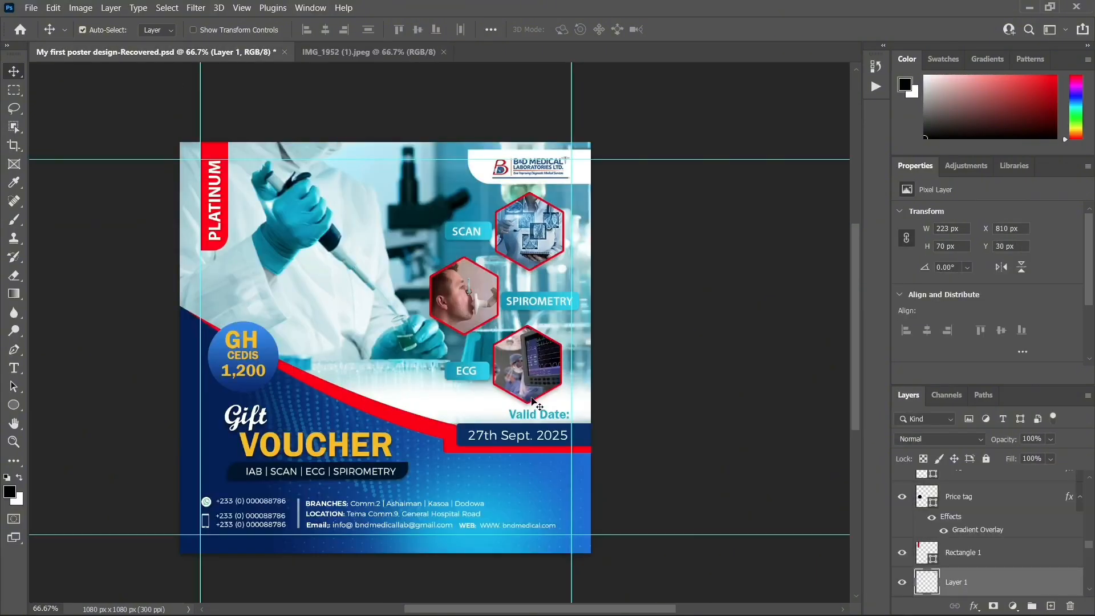
click(344, 51)
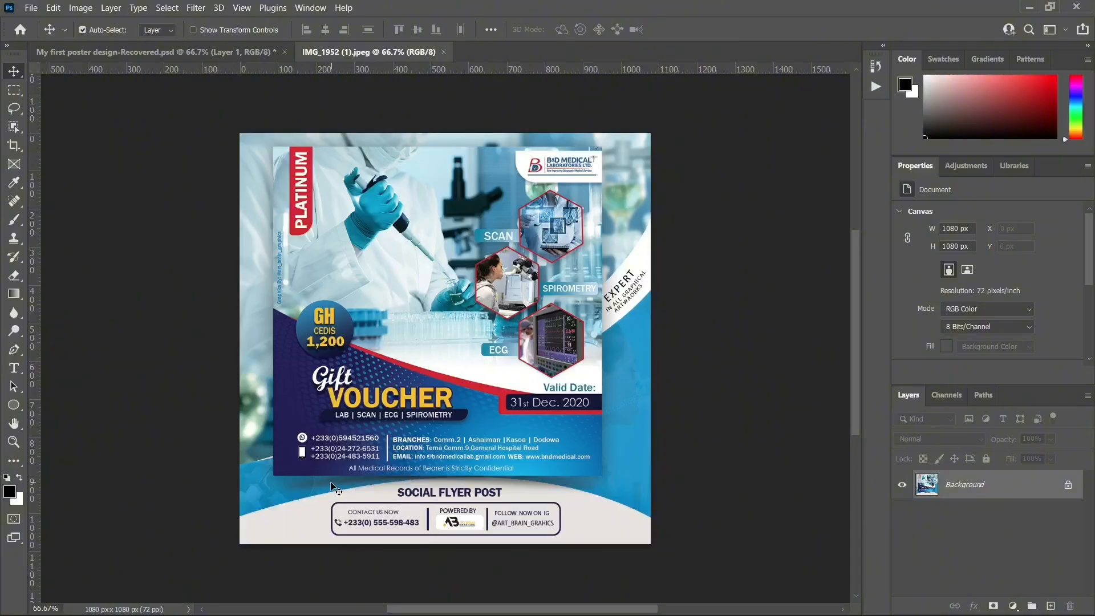
click(206, 53)
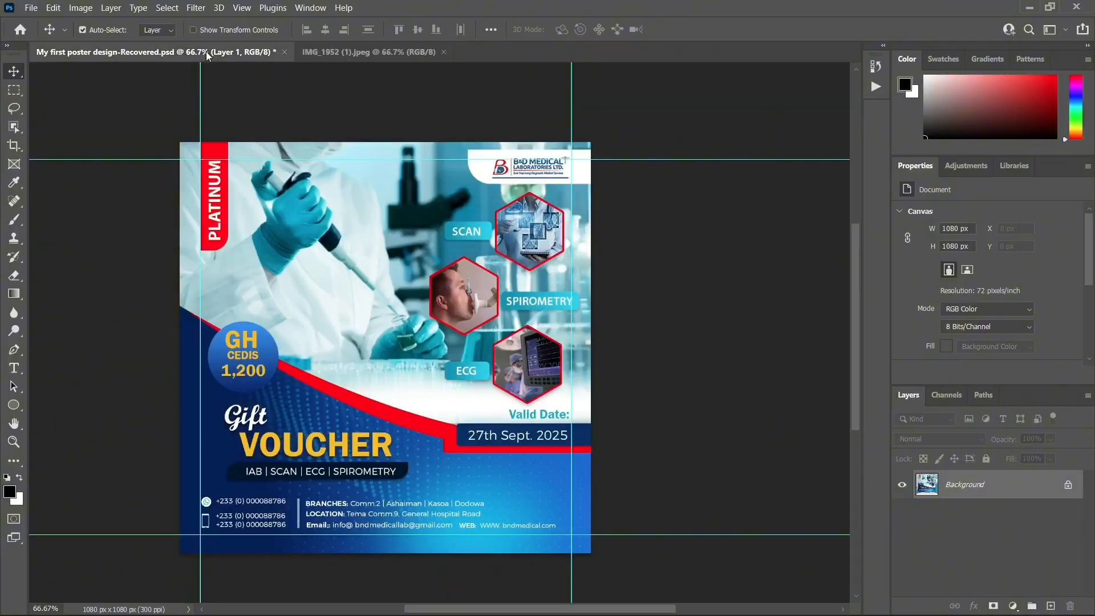
scroll(456, 370, down, 1)
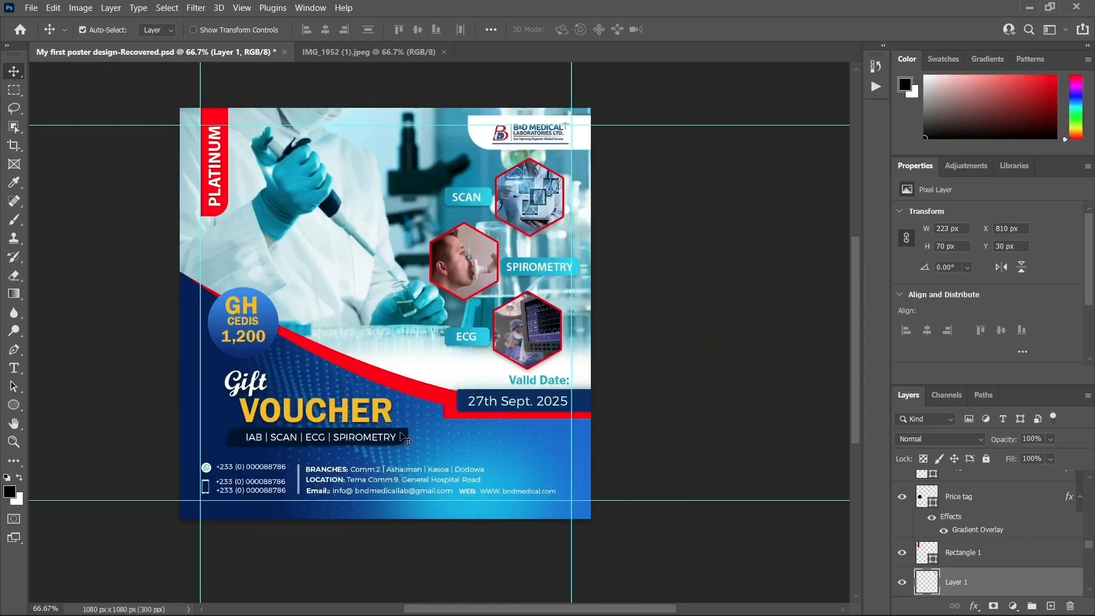
Duplicate the 27th Sept. 2025 date text and move the copy to the voucher's bottom edge
click(511, 406)
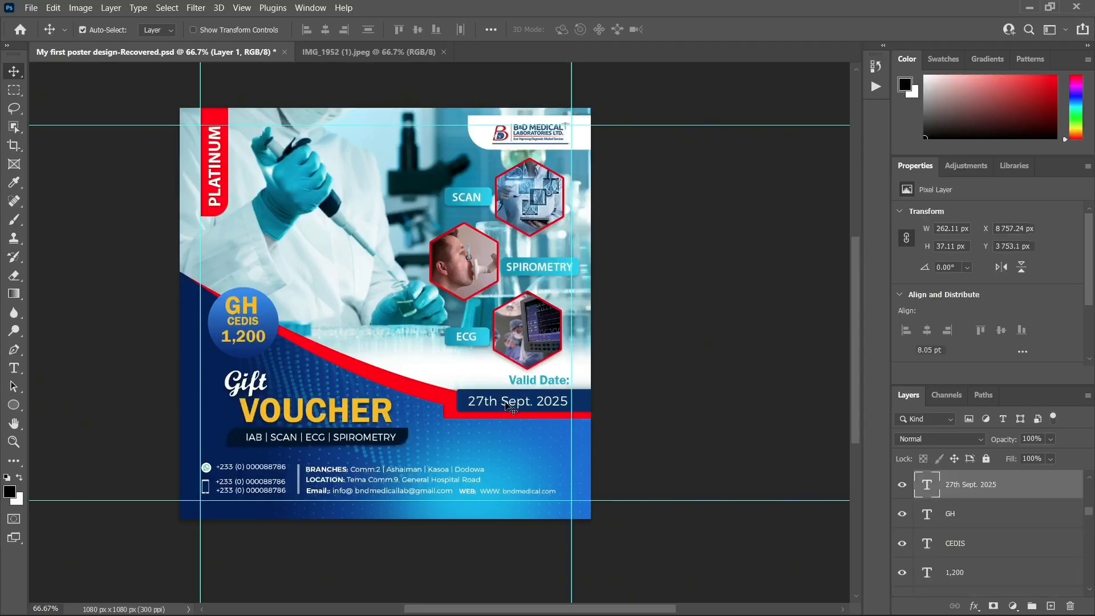
key(ctrl+j)
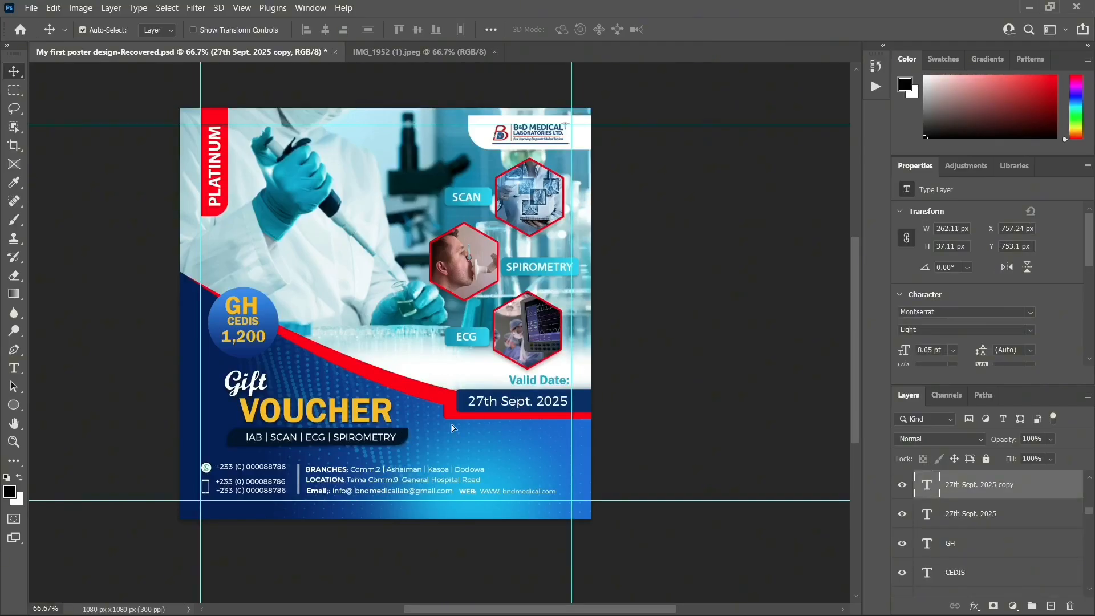
drag(506, 405, 345, 513)
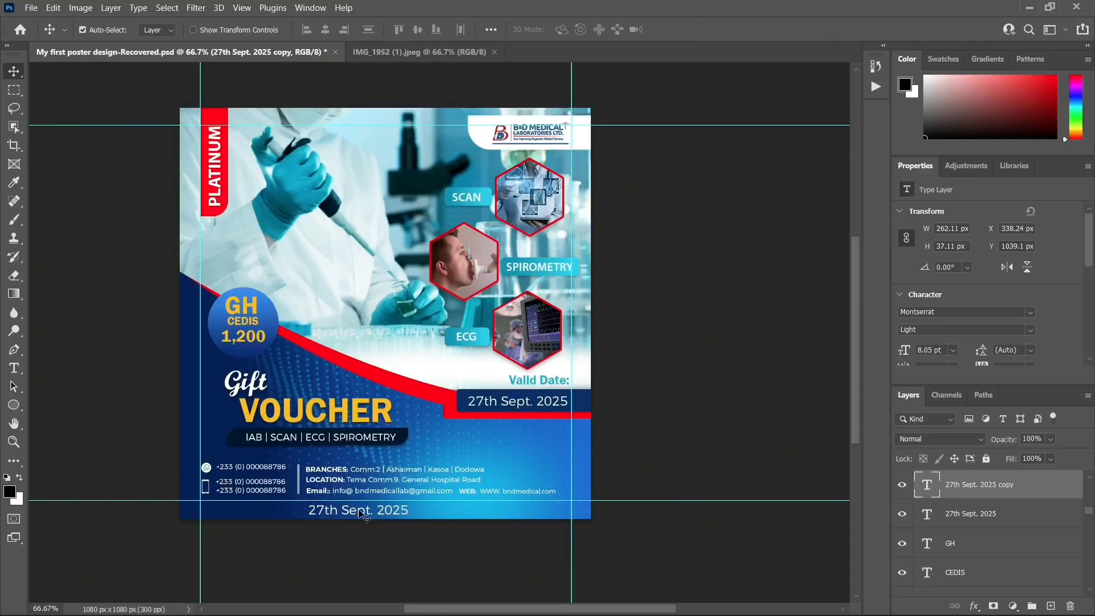
drag(359, 513, 363, 509)
Replace the copied text with 'All Medical Records of Bearer is strictly Confidential'
double_click(363, 508)
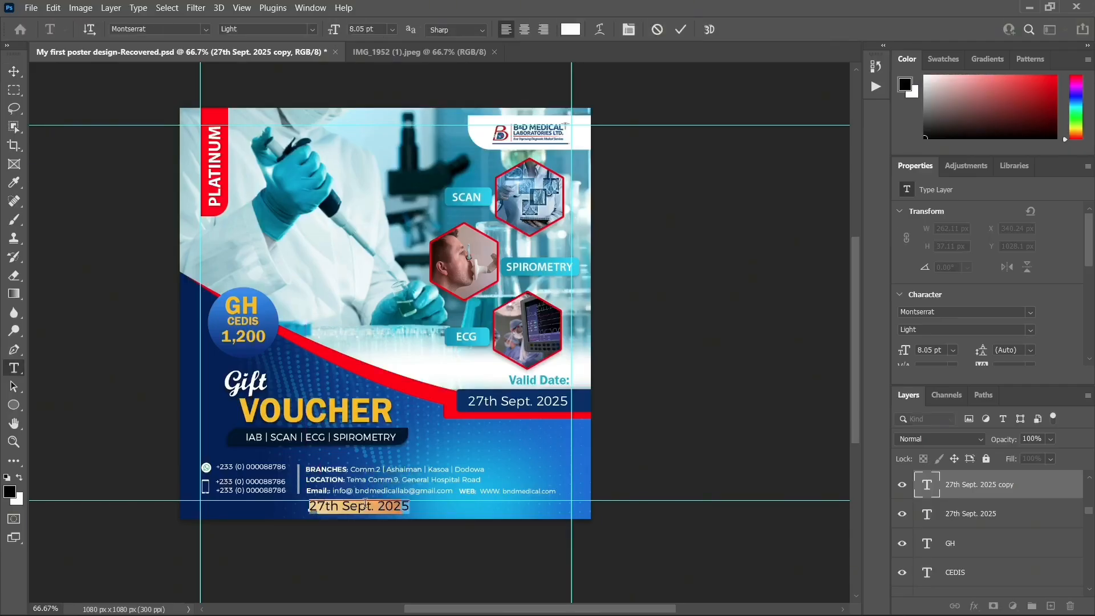
key(BackSpace)
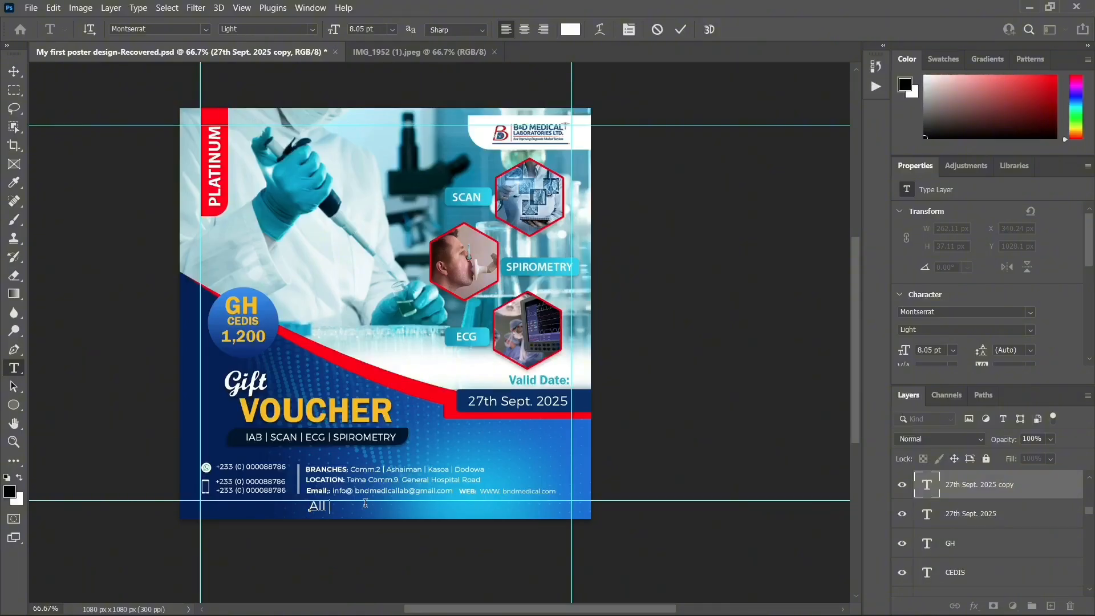
text(All Medical Records of Bea)
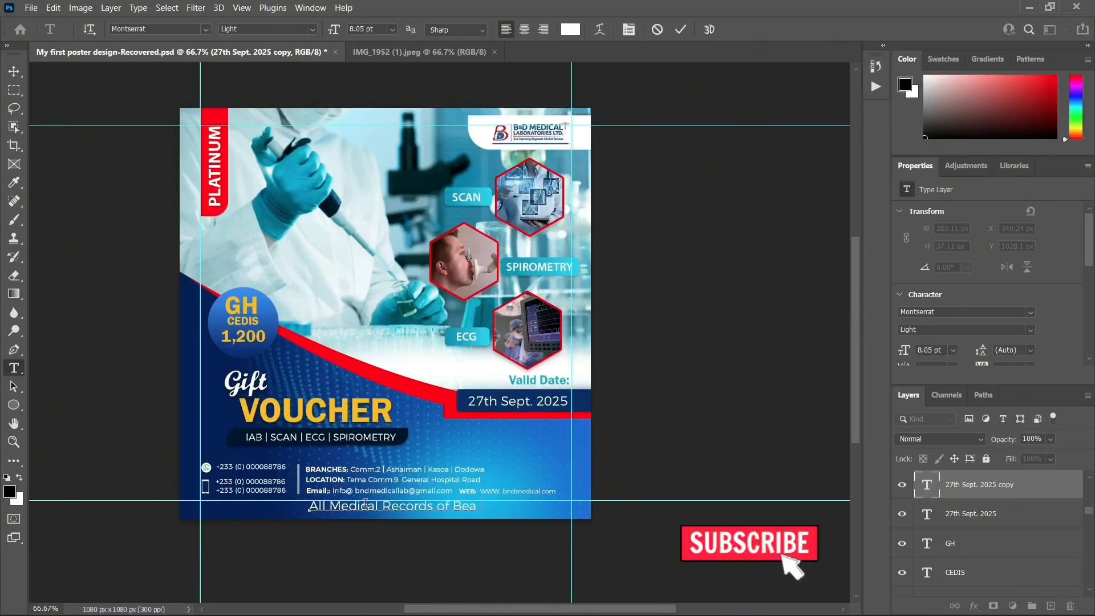
text(r)
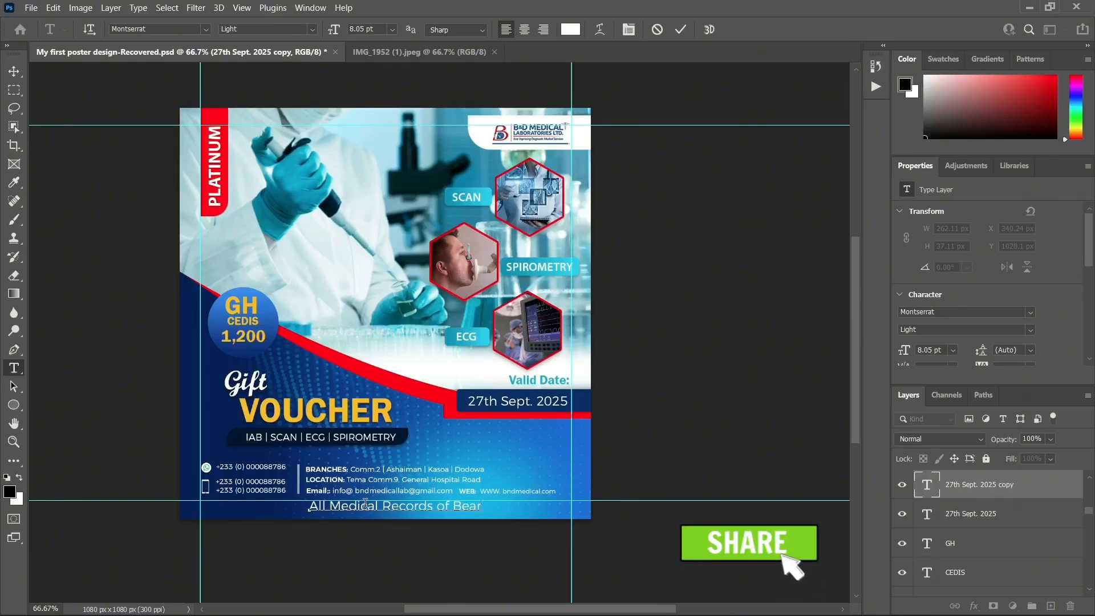
text(er is strictly Confi)
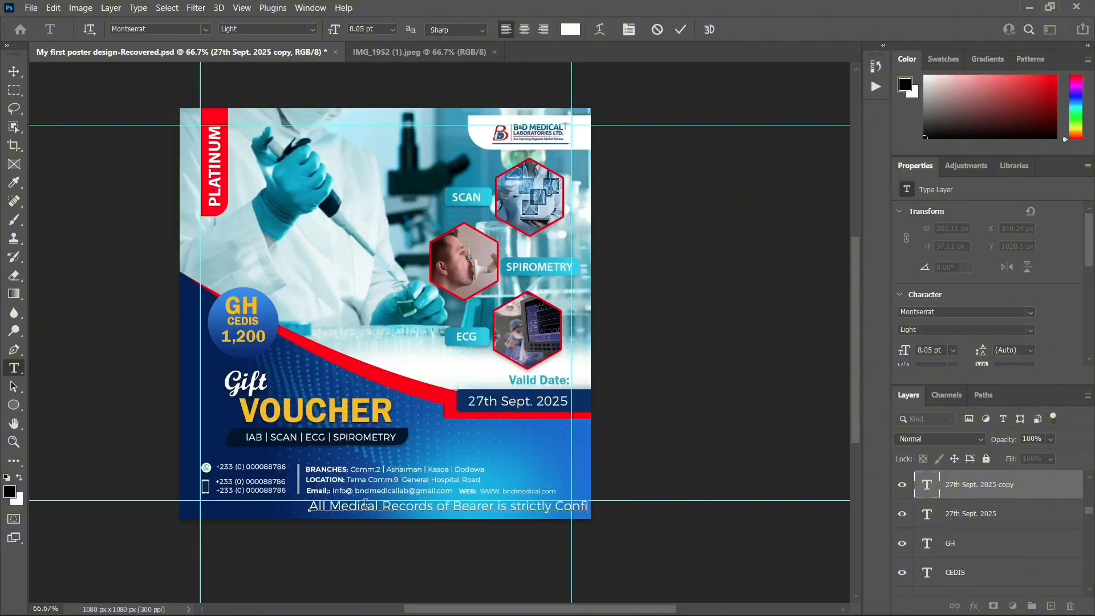
drag(396, 533, 327, 520)
key(ctrl+plus)
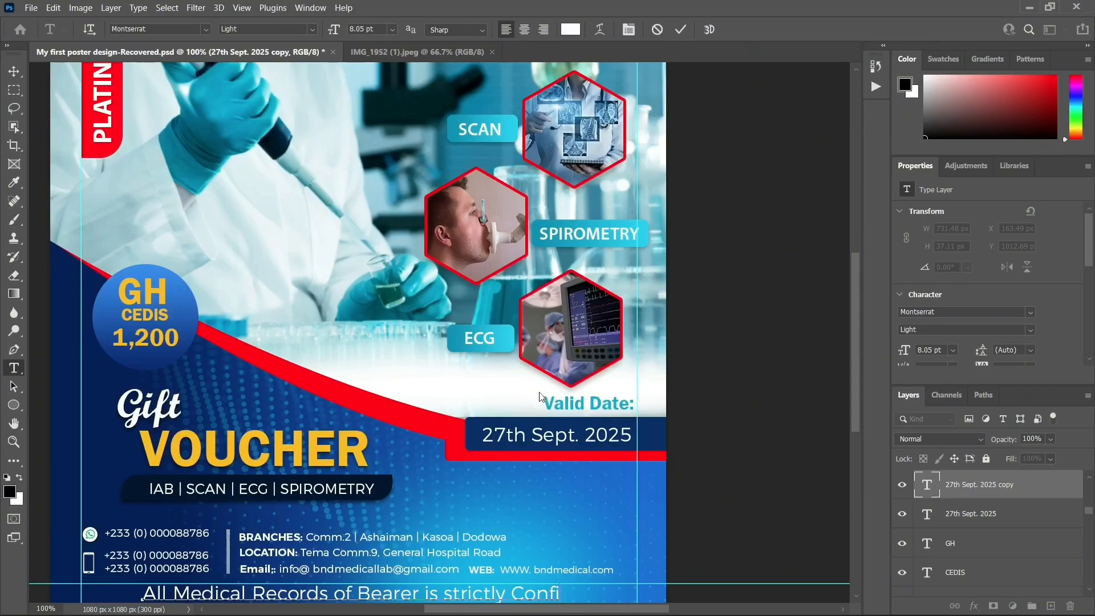
scroll(492, 407, down, 3)
scroll(492, 406, down, 2)
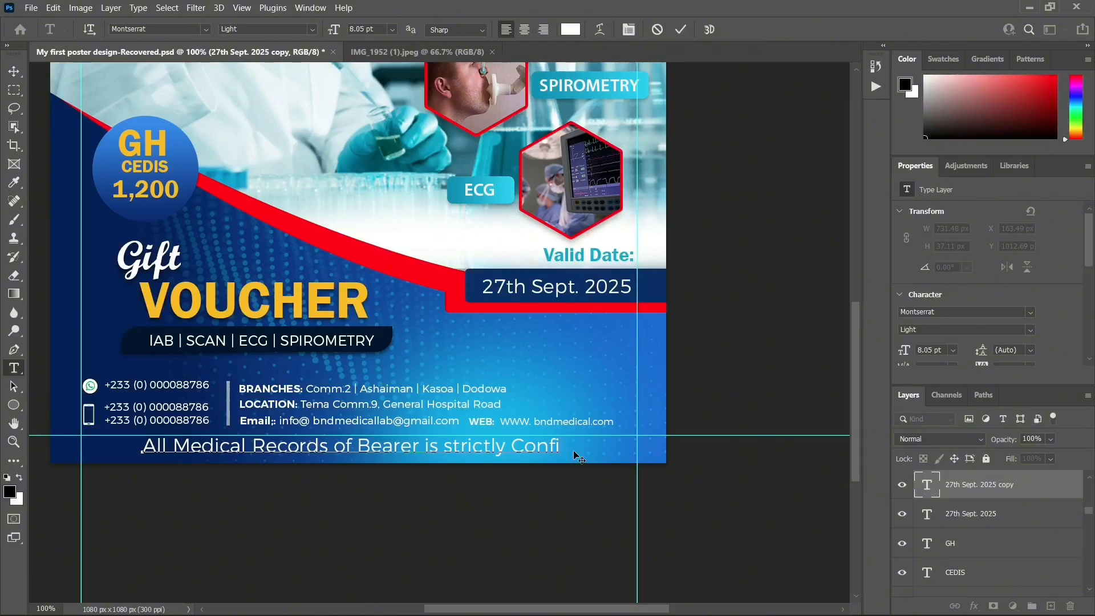
text(den )
text(ial)
Commit the confidentiality line, set it to 5 pt, and centre it along the bottom edge
click(14, 72)
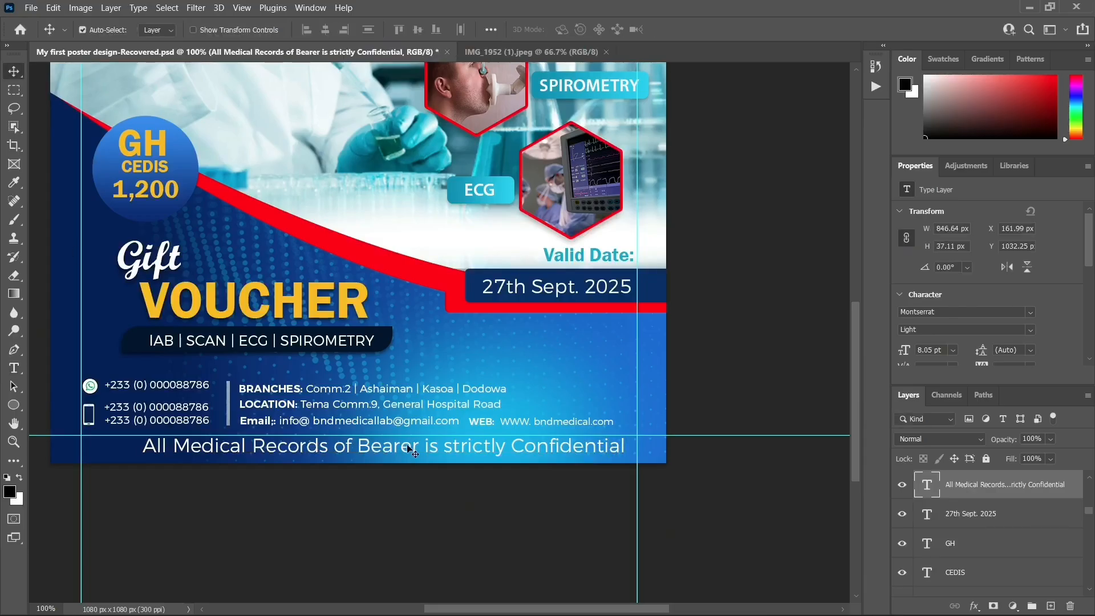
click(951, 350)
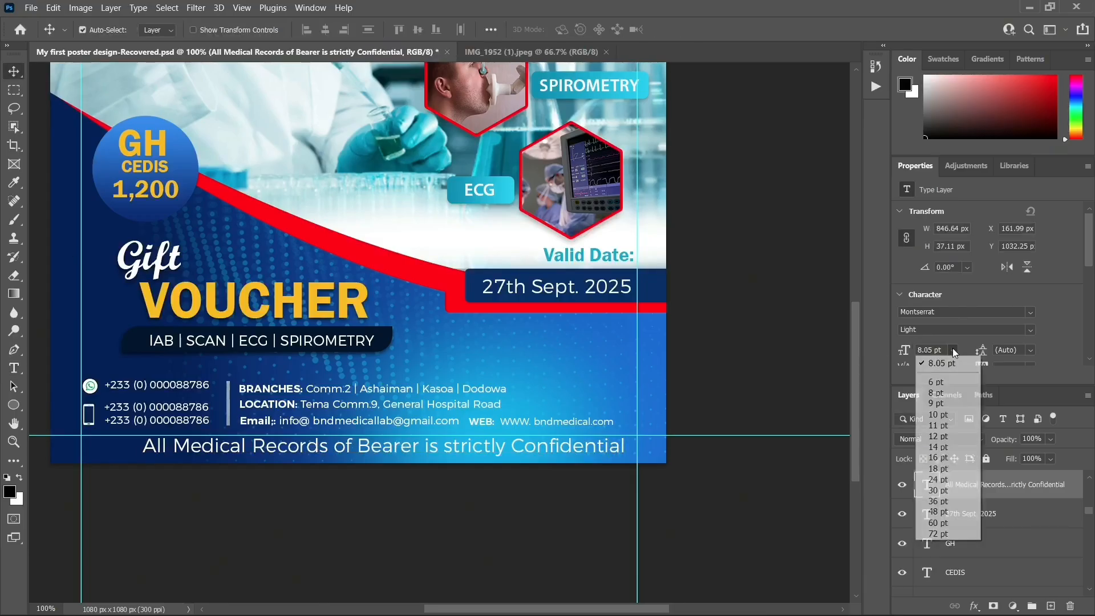
click(949, 381)
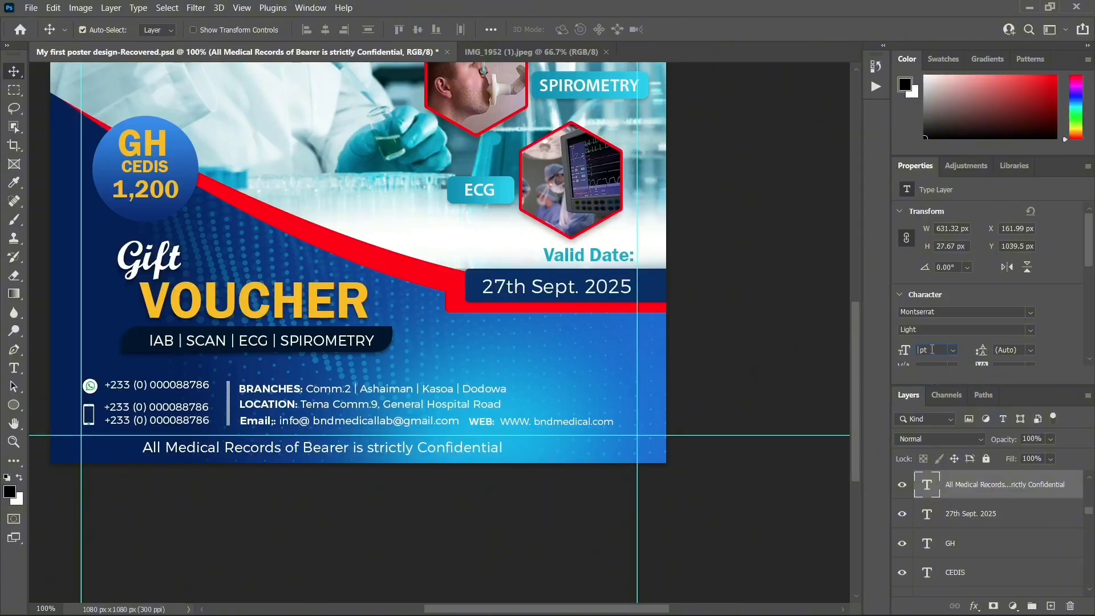
key(Return)
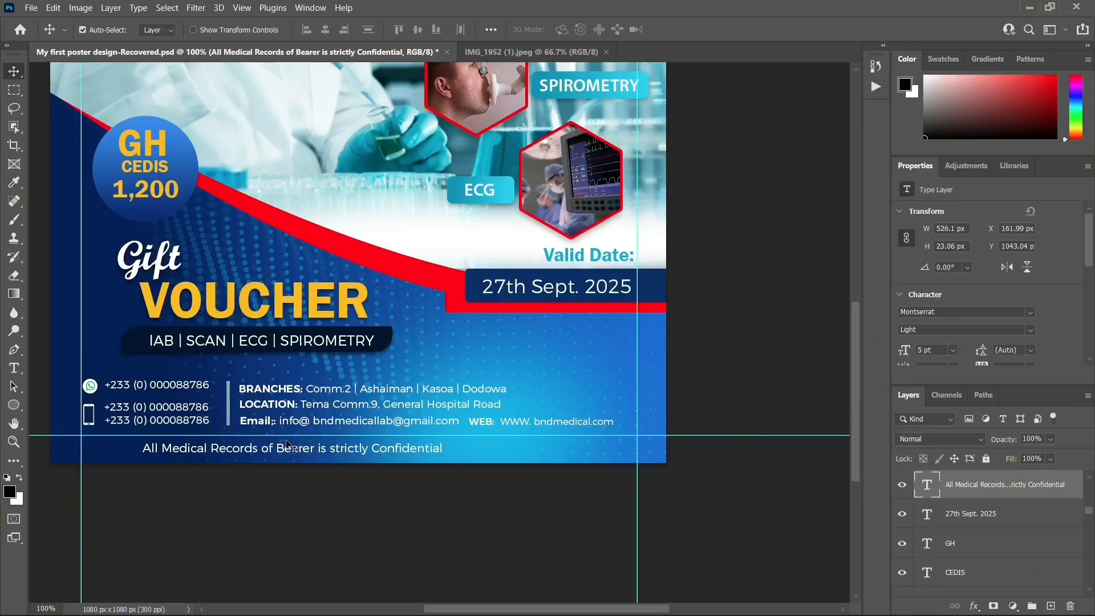
drag(296, 451, 367, 452)
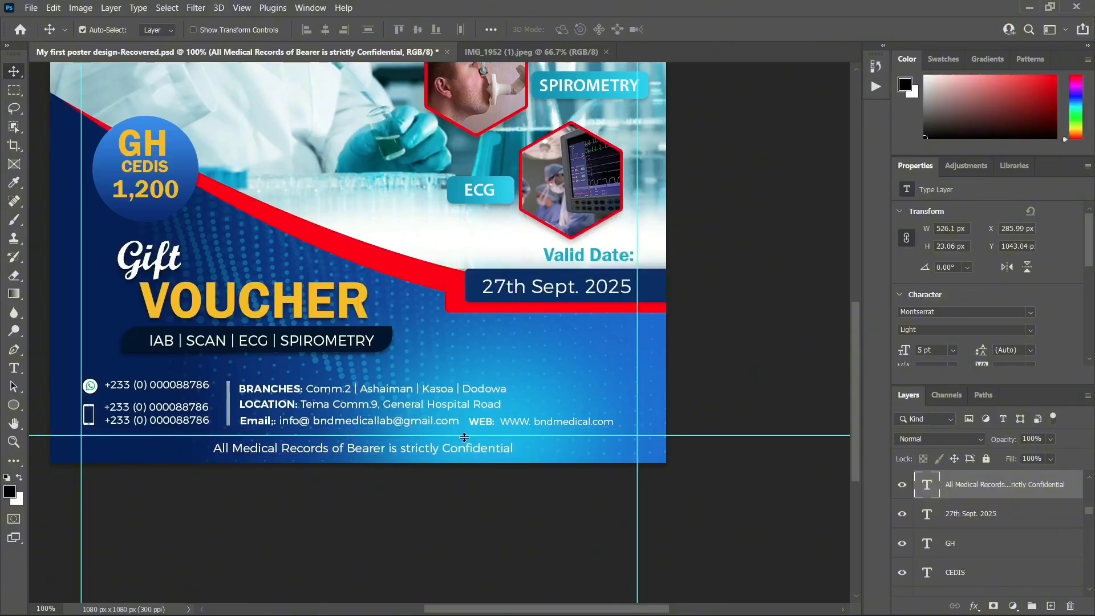
key(Down)
key(Down)
key(Down)
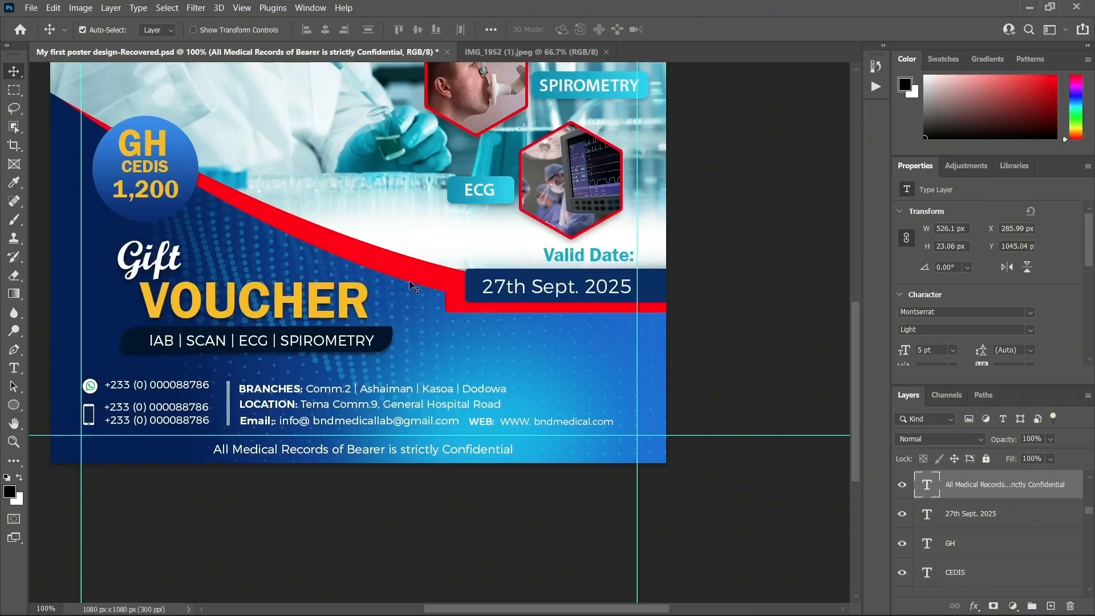
Stretch Ellipse 1 taller to about 419 × 308 px, then zoom out and enable Auto-Select
click(523, 449)
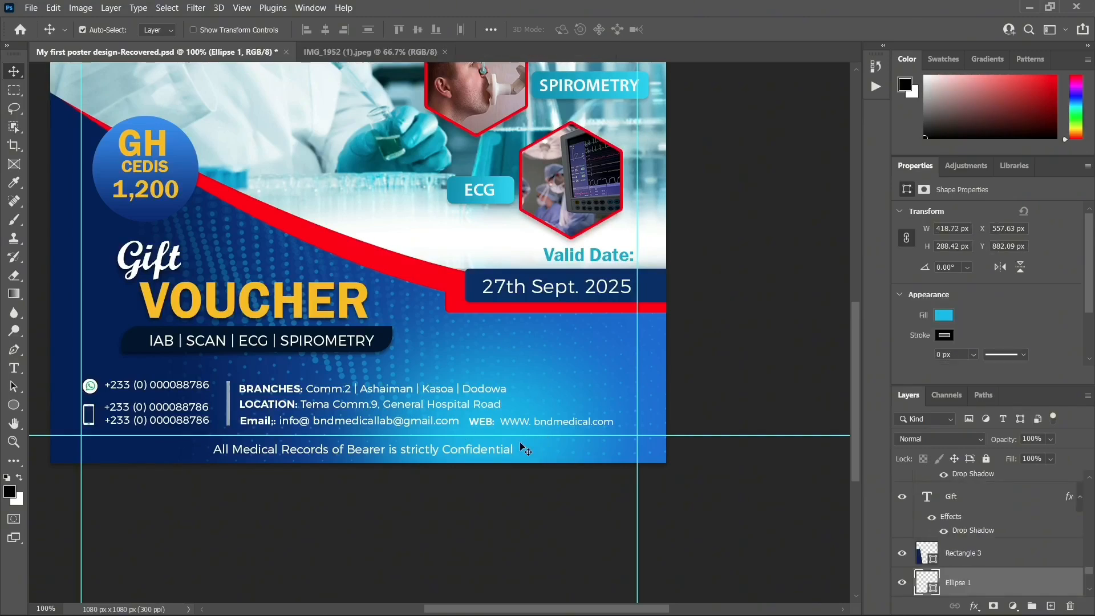
key(ctrl+t)
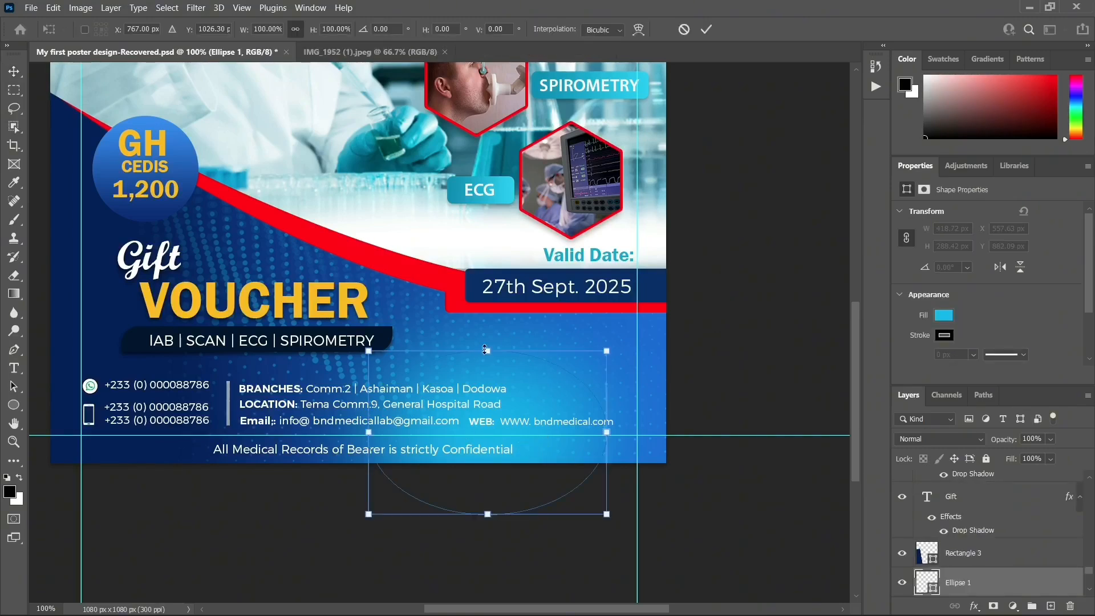
drag(486, 350, 480, 340)
key(Return)
key(ctrl+minus)
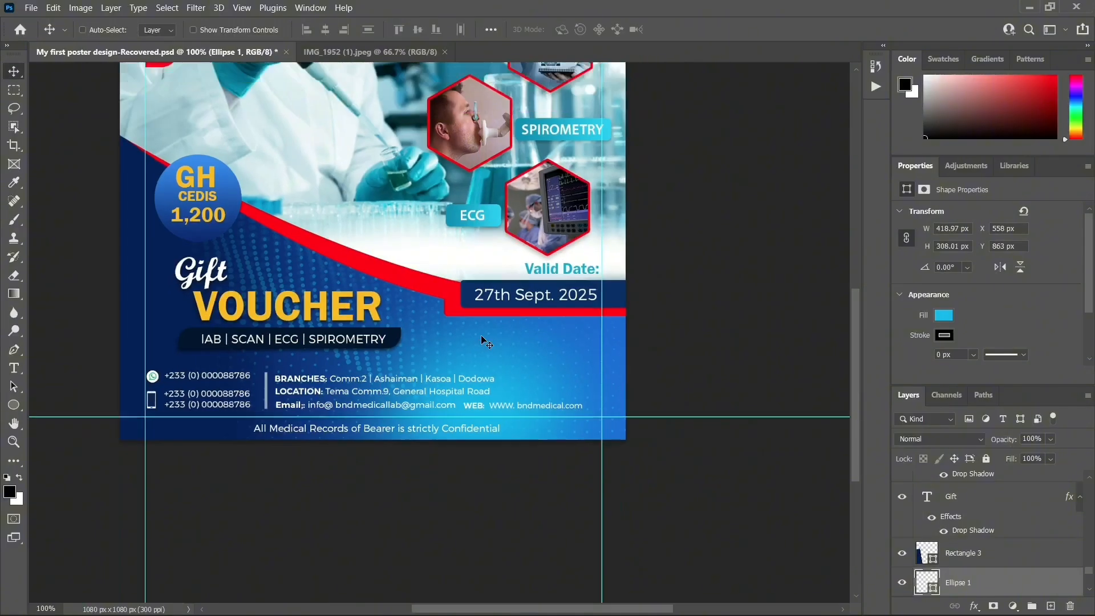
ctrl+click(653, 335)
Shrink the blue GH CEDIS price circle slightly to about X 90, Y 456 px and lower the 1,200 text
scroll(755, 305, up, 4)
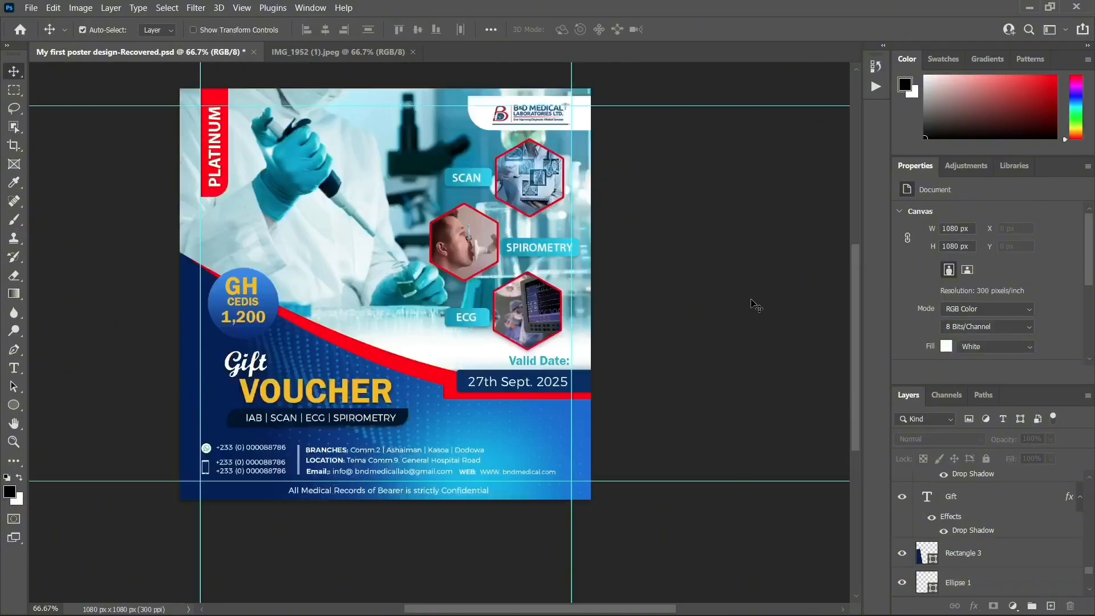
scroll(625, 373, down, 1)
scroll(660, 345, up, 1)
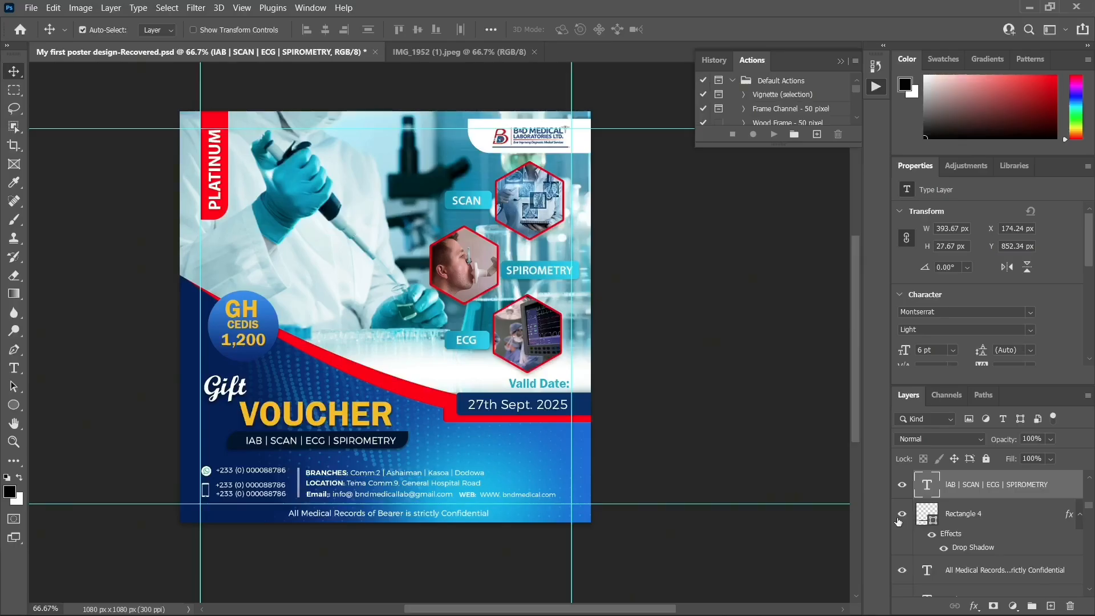
click(249, 363)
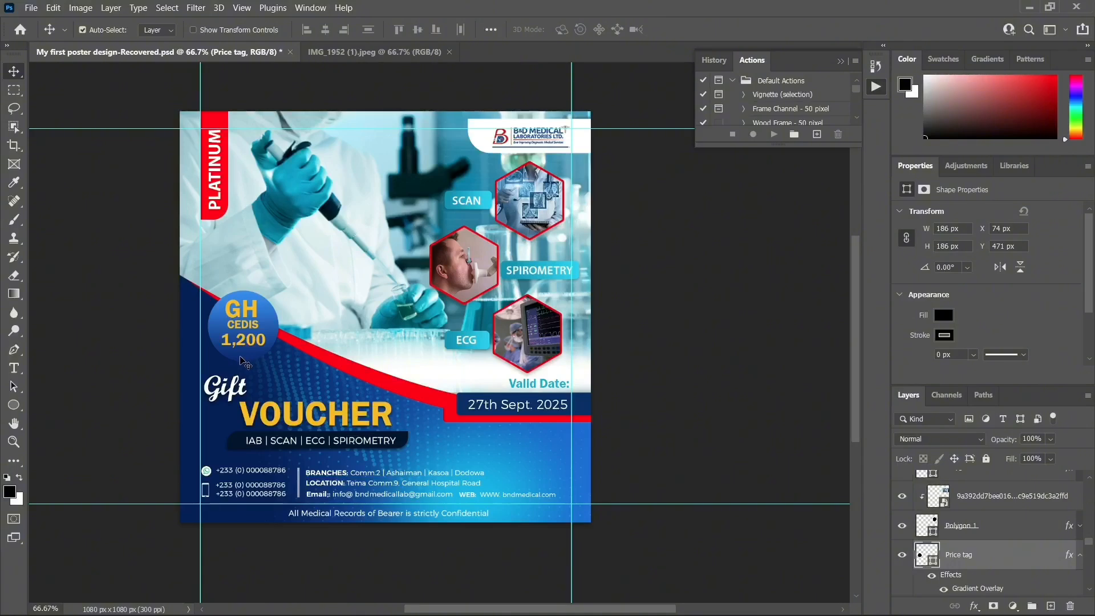
scroll(990, 505, down, 3)
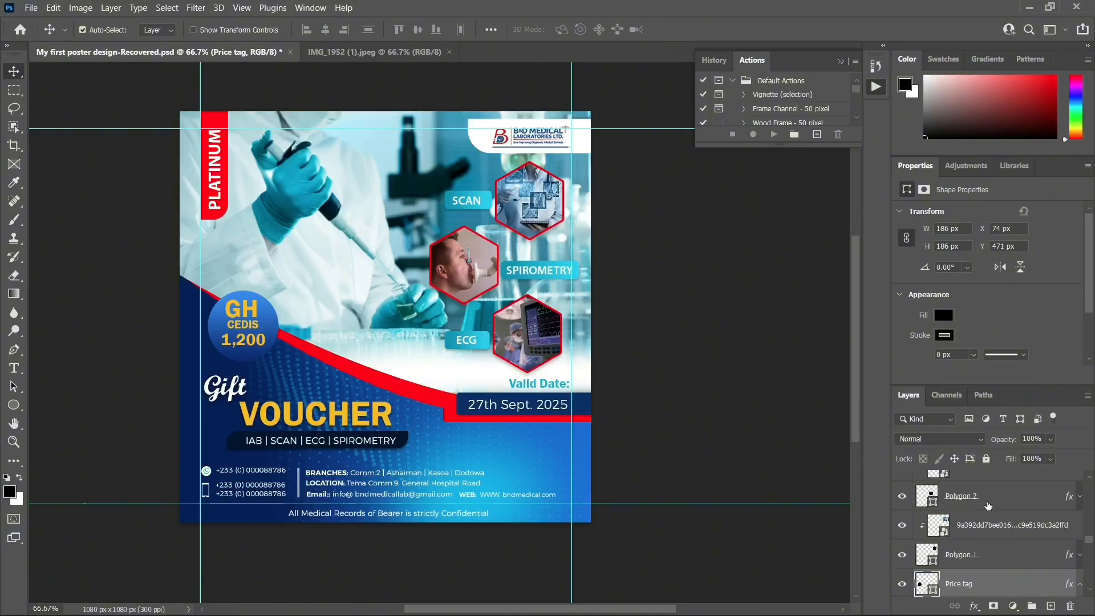
scroll(991, 505, down, 5)
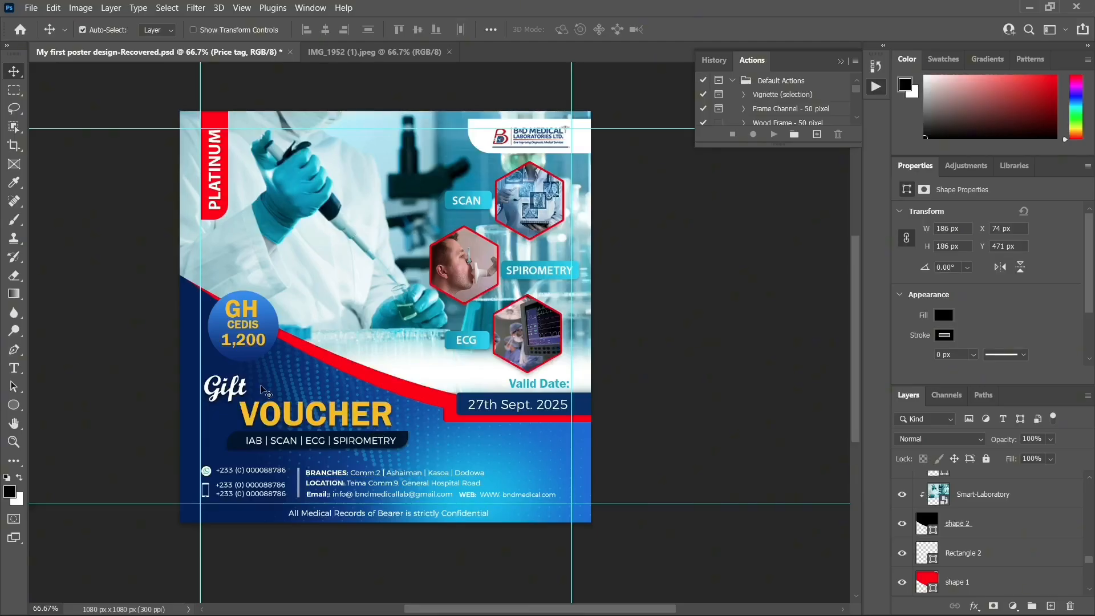
key(ctrl+t)
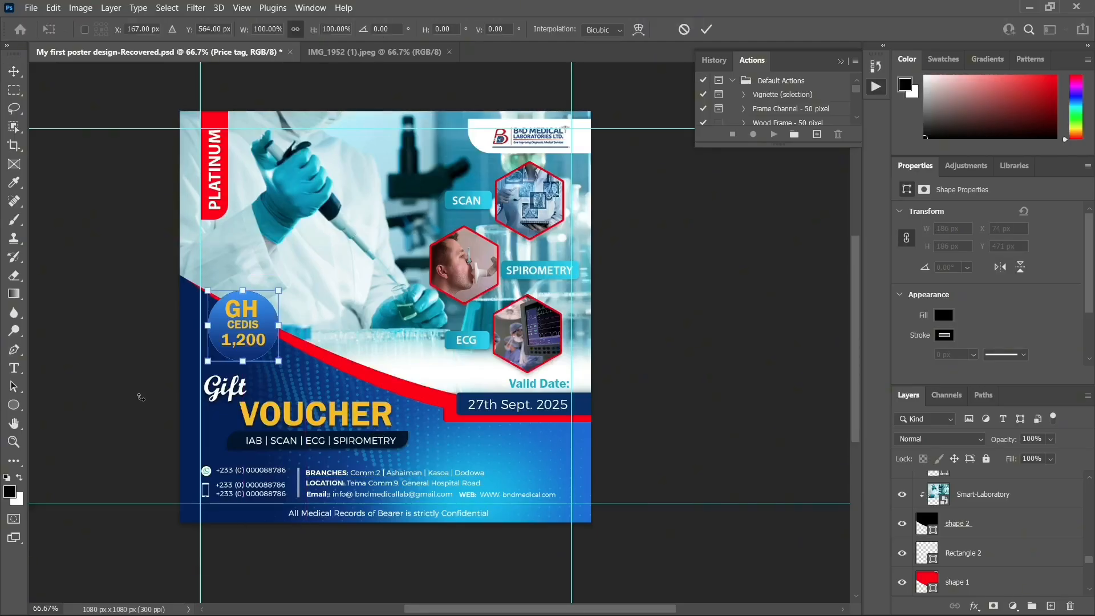
drag(208, 361, 211, 358)
key(Return)
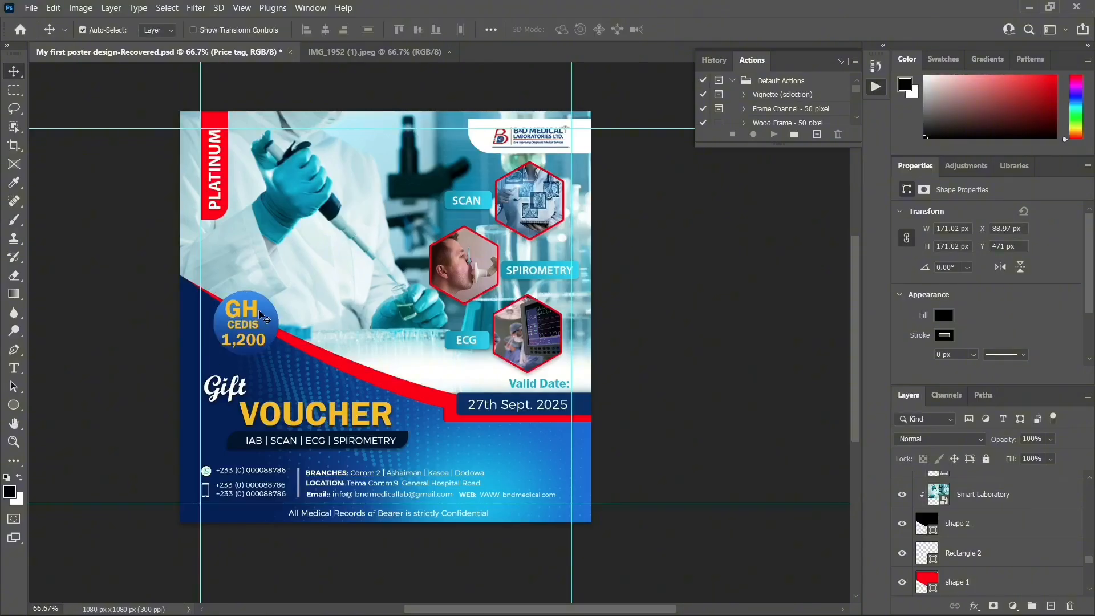
drag(263, 317, 262, 344)
Nudge the 1,200 price text right and down inside the badge
key(ctrl+t)
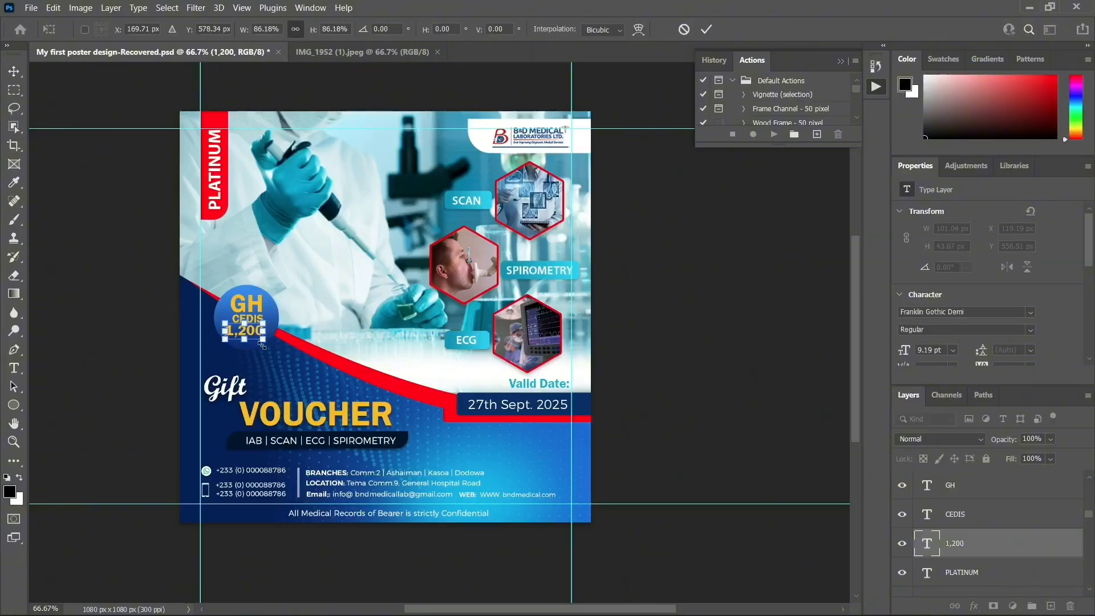
key(Return)
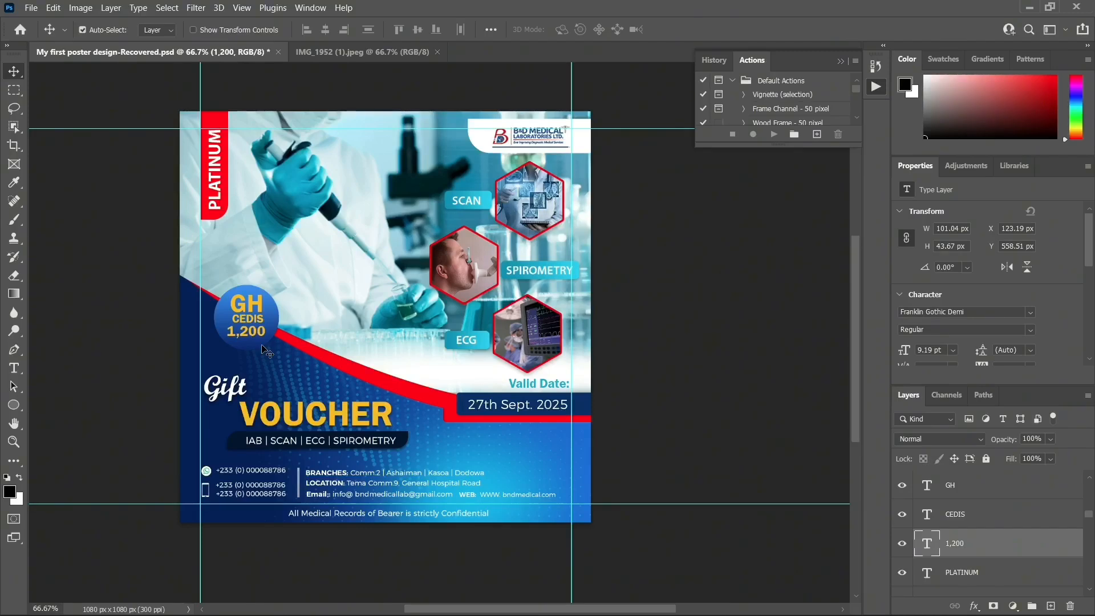
key(Right)
key(Right)
key(Right)
key(Down)
Shrink the GH and CEDIS texts slightly
ctrl+click(251, 311)
key(ctrl+t)
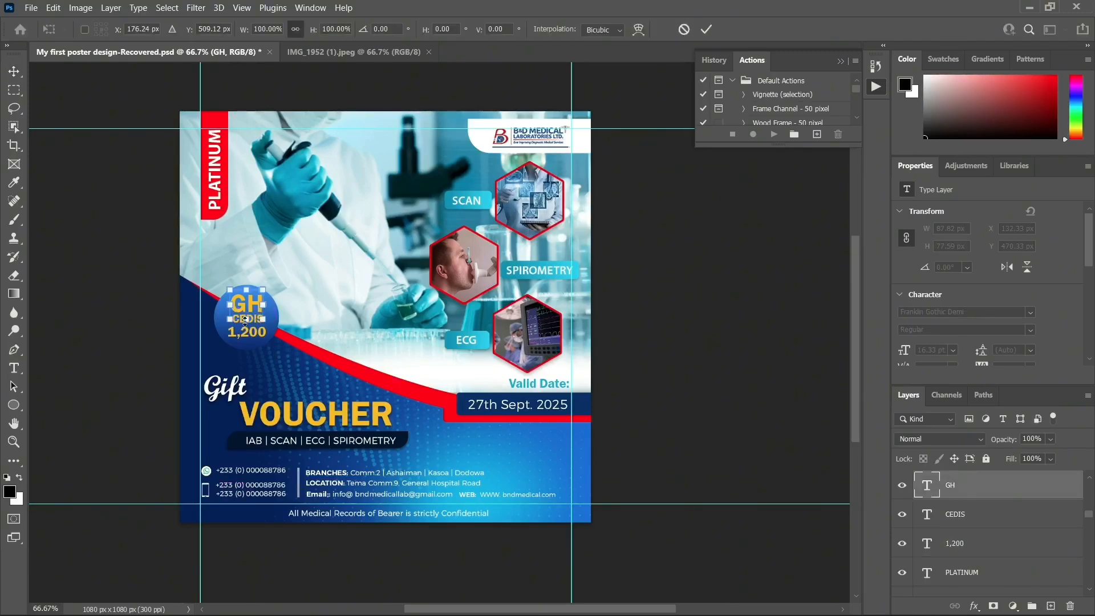
drag(267, 315, 264, 312)
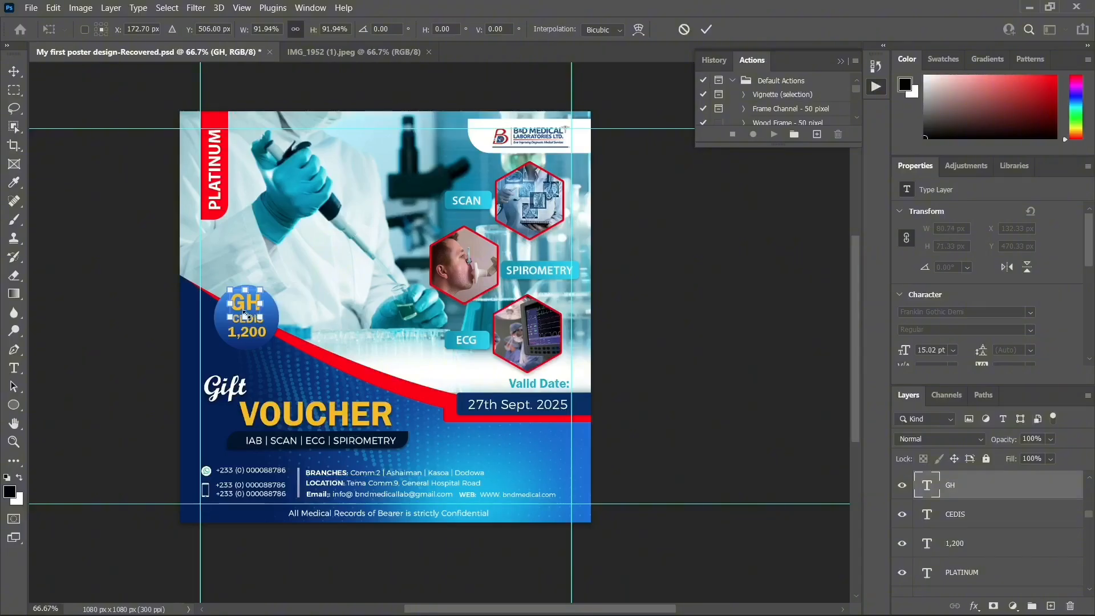
key(Return)
ctrl+click(256, 318)
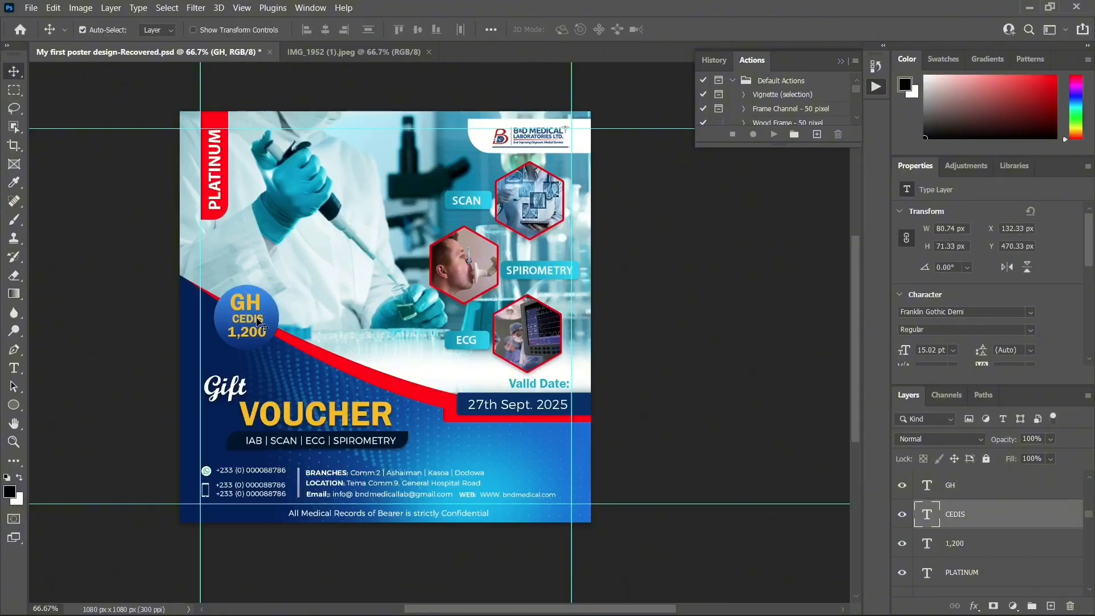
key(ctrl+t)
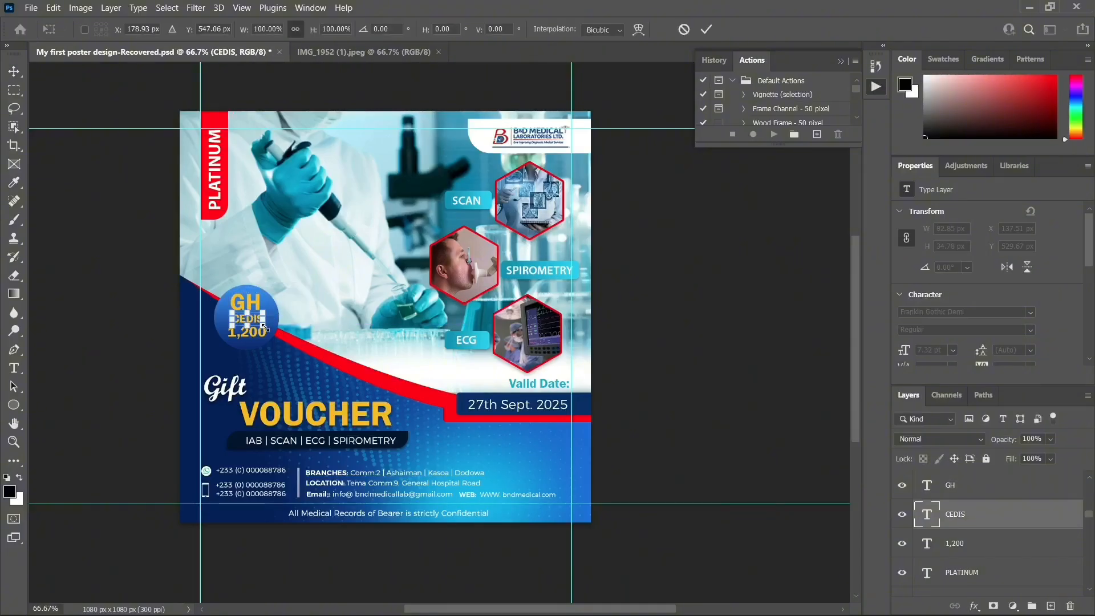
drag(262, 325, 258, 323)
key(Return)
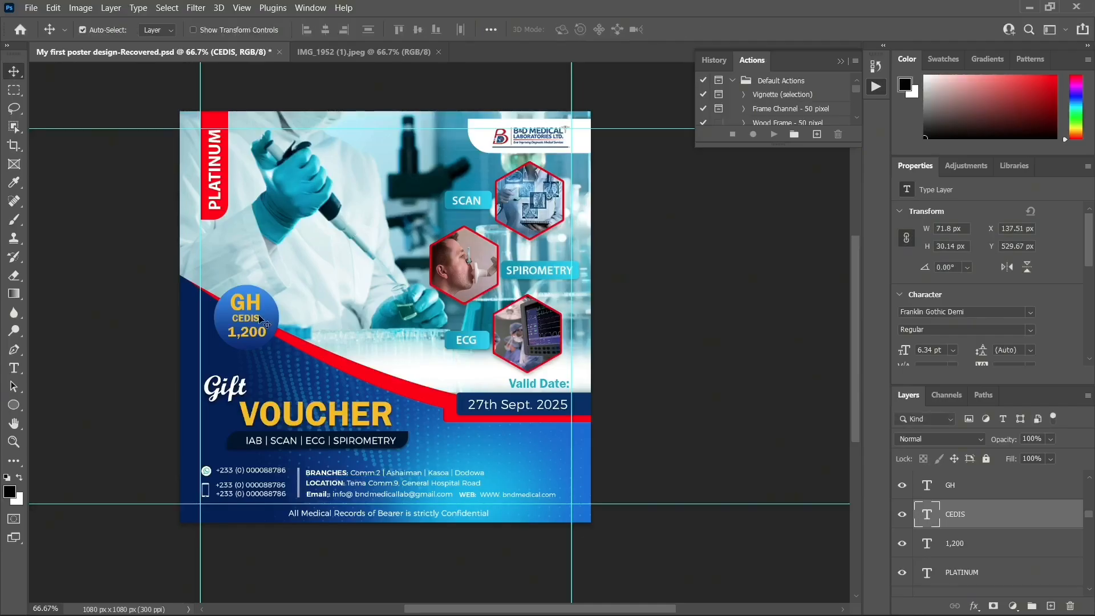
Enlarge the 1,200 text to about 108 px wide and move the Gift heading up
click(249, 310)
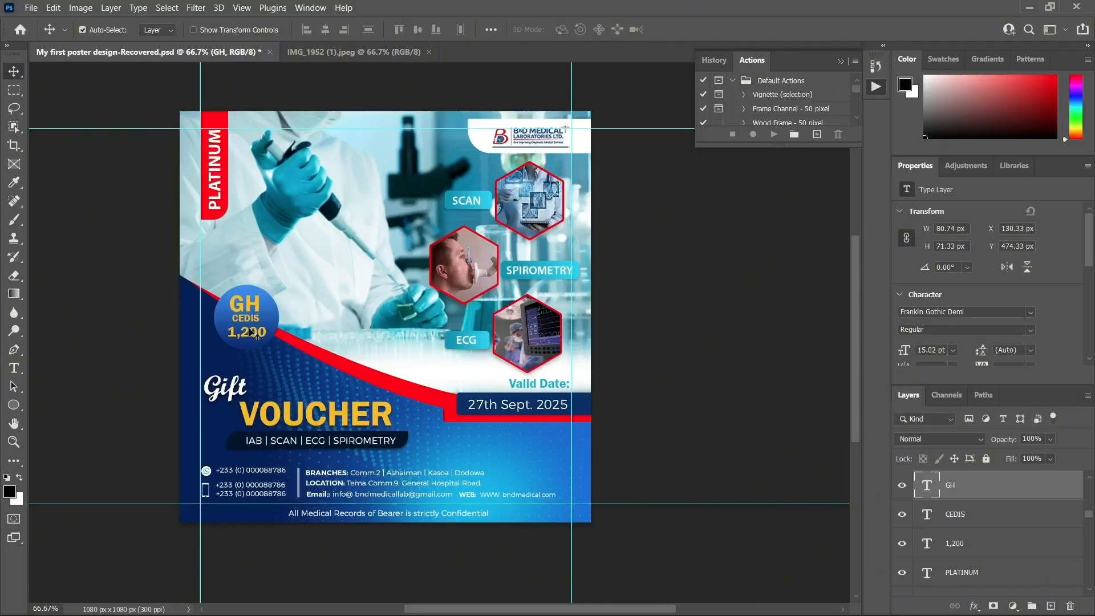
click(253, 333)
key(ctrl+t)
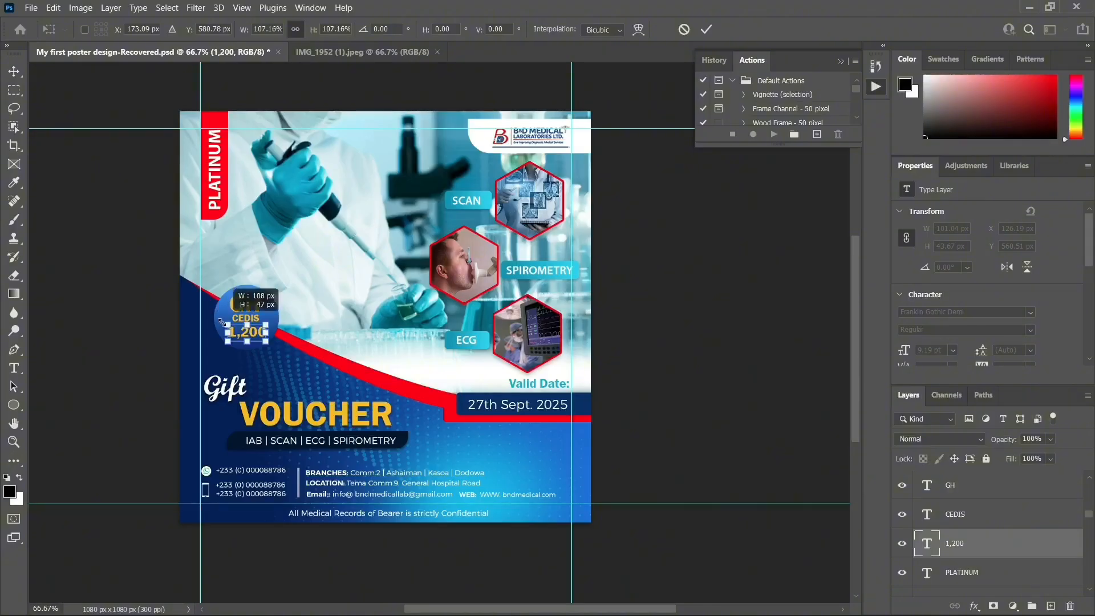
drag(223, 323, 220, 320)
key(Return)
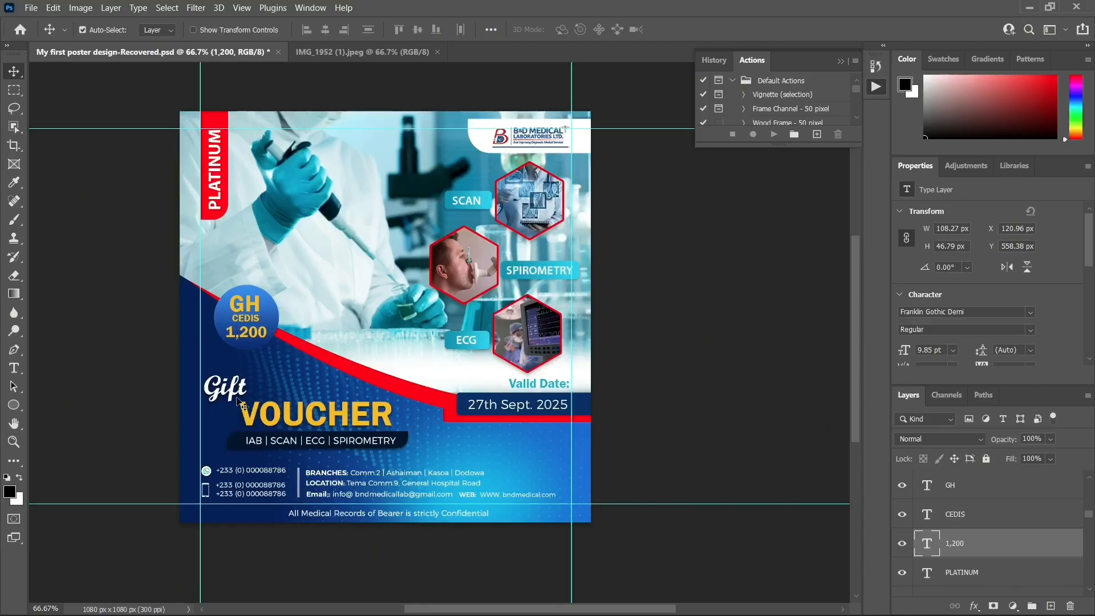
mouse_move(235, 395)
mouse_down()
mouse_move(262, 389)
mouse_move(246, 412)
mouse_up()
Raise the VOUCHER heading under Gift and nudge the dark services bar up 2 px
mouse_move(398, 439)
mouse_down()
mouse_move(363, 439)
mouse_move(402, 437)
mouse_up()
click(408, 437)
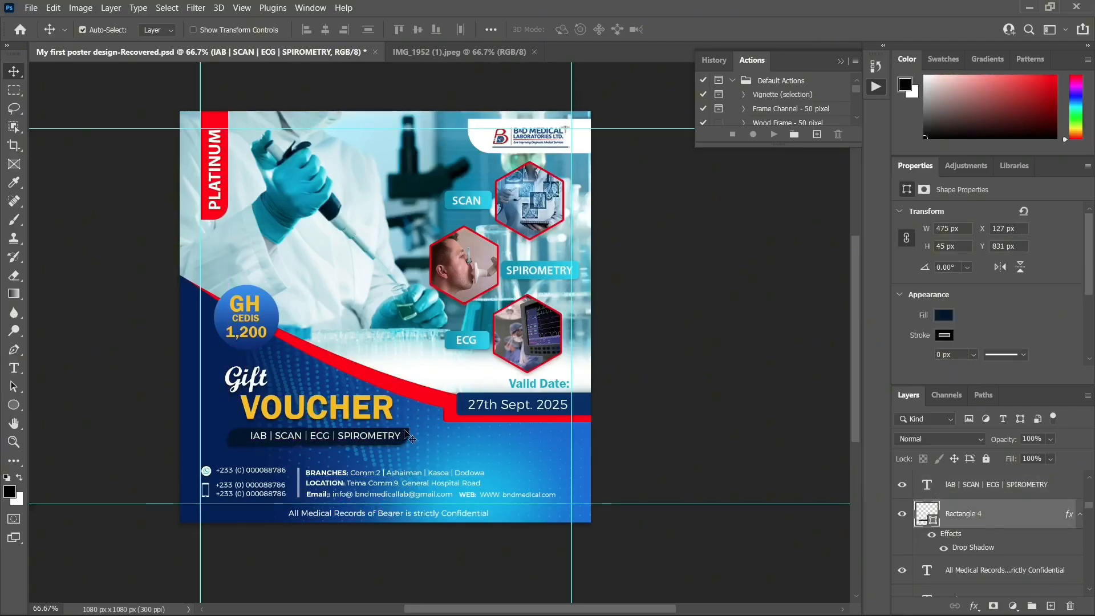
key(Up)
key(Up)
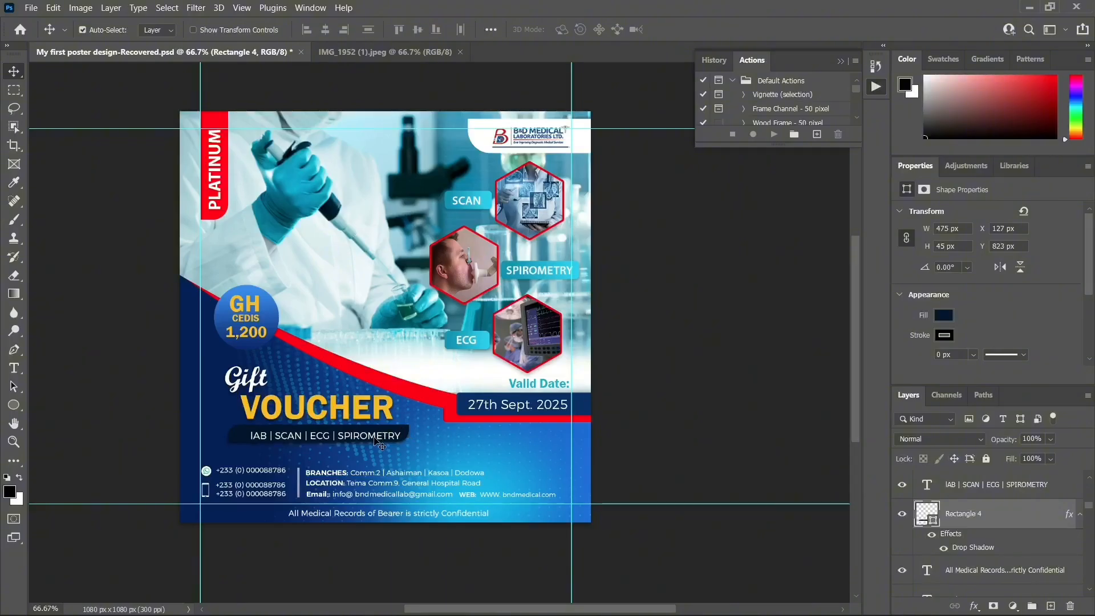
Nudge the IAB | SCAN | ECG | SPIROMETRY text left and up to X 168 px
click(378, 444)
key(Left)
key(Left)
key(Left)
key(Left)
key(Left)
key(Left)
key(Left)
key(Left)
key(Left)
key(Left)
key(Left)
key(Left)
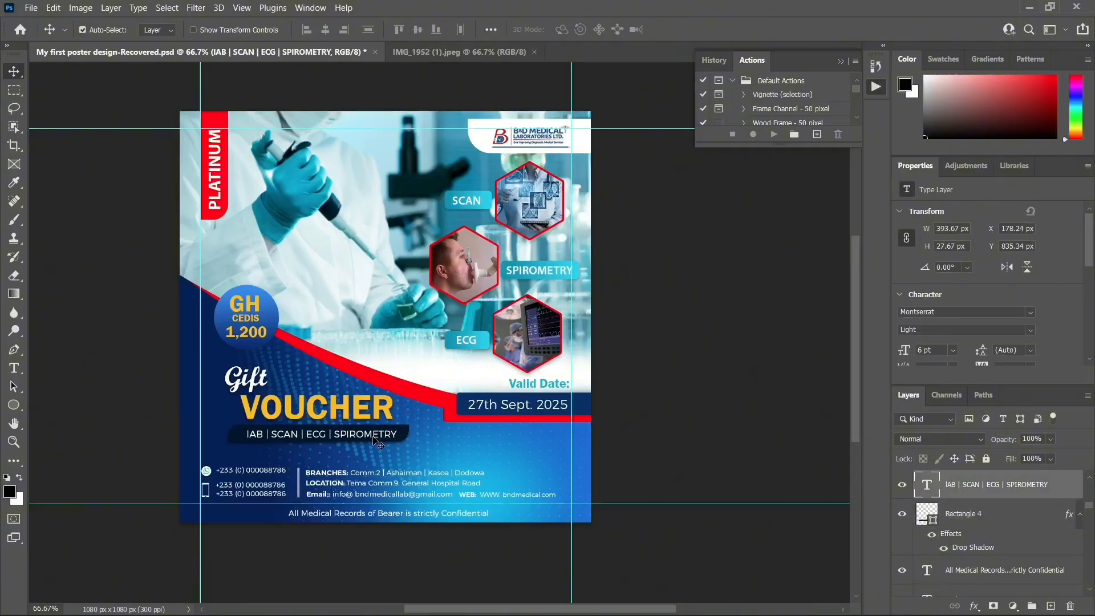
key(Up)
key(Left)
key(Left)
key(Left)
key(Left)
key(Up)
key(Up)
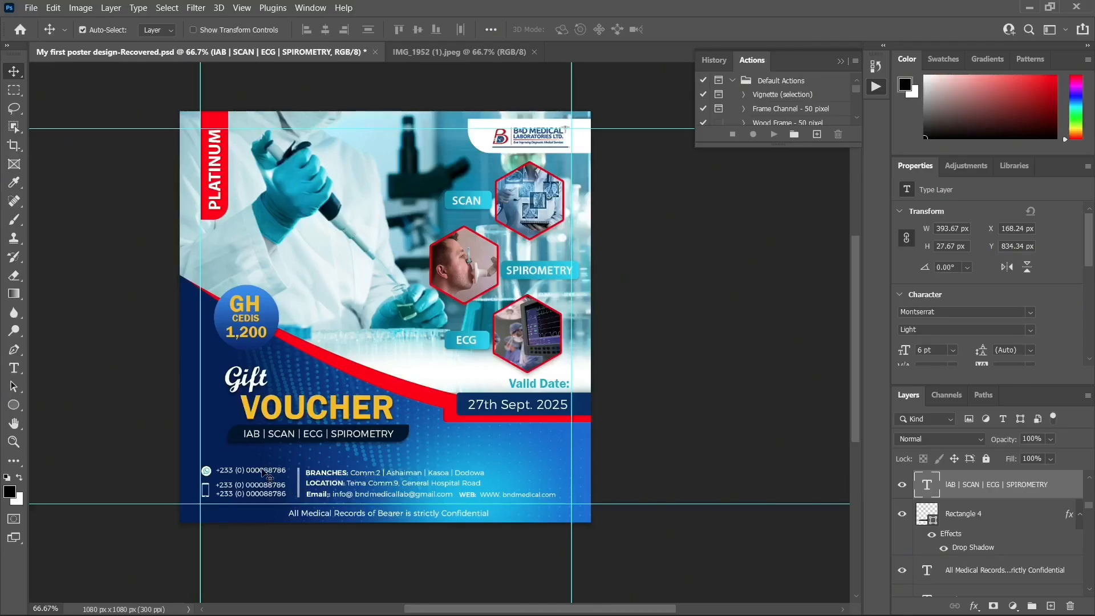
click(266, 474)
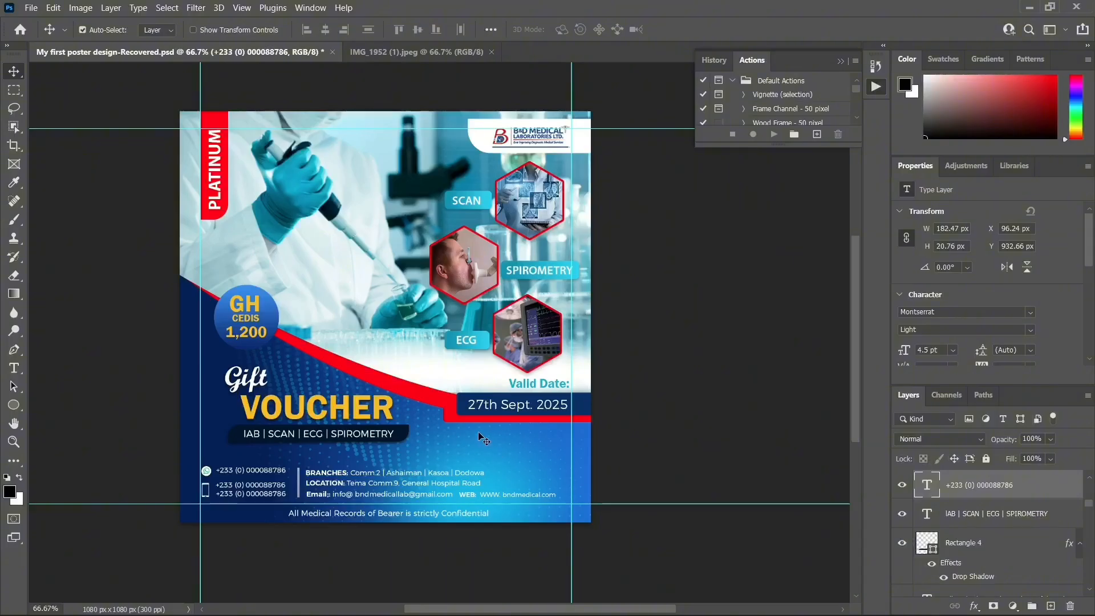
click(259, 311)
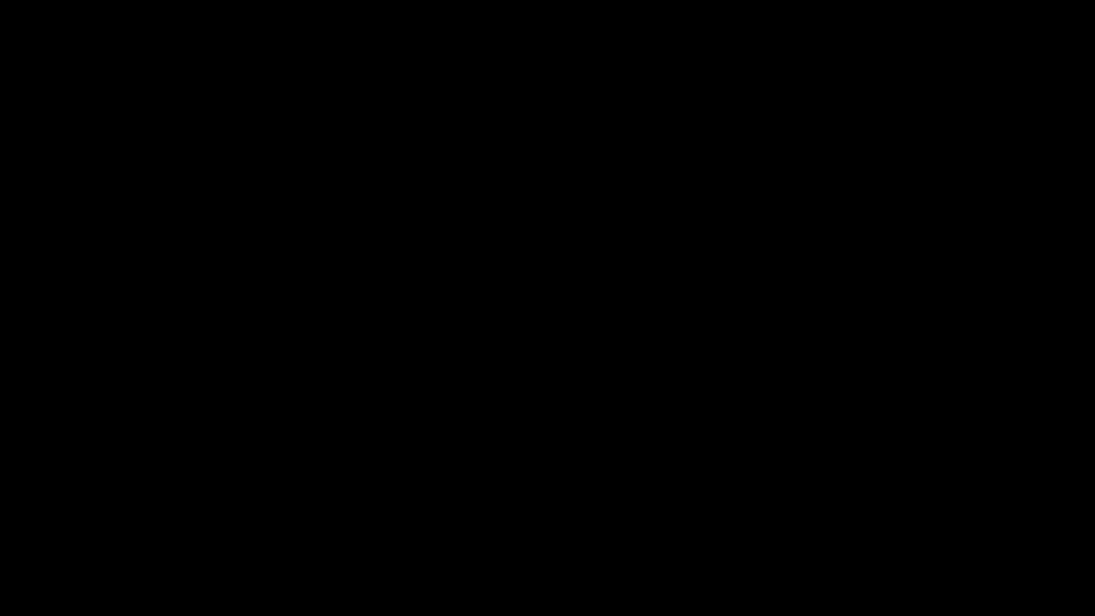